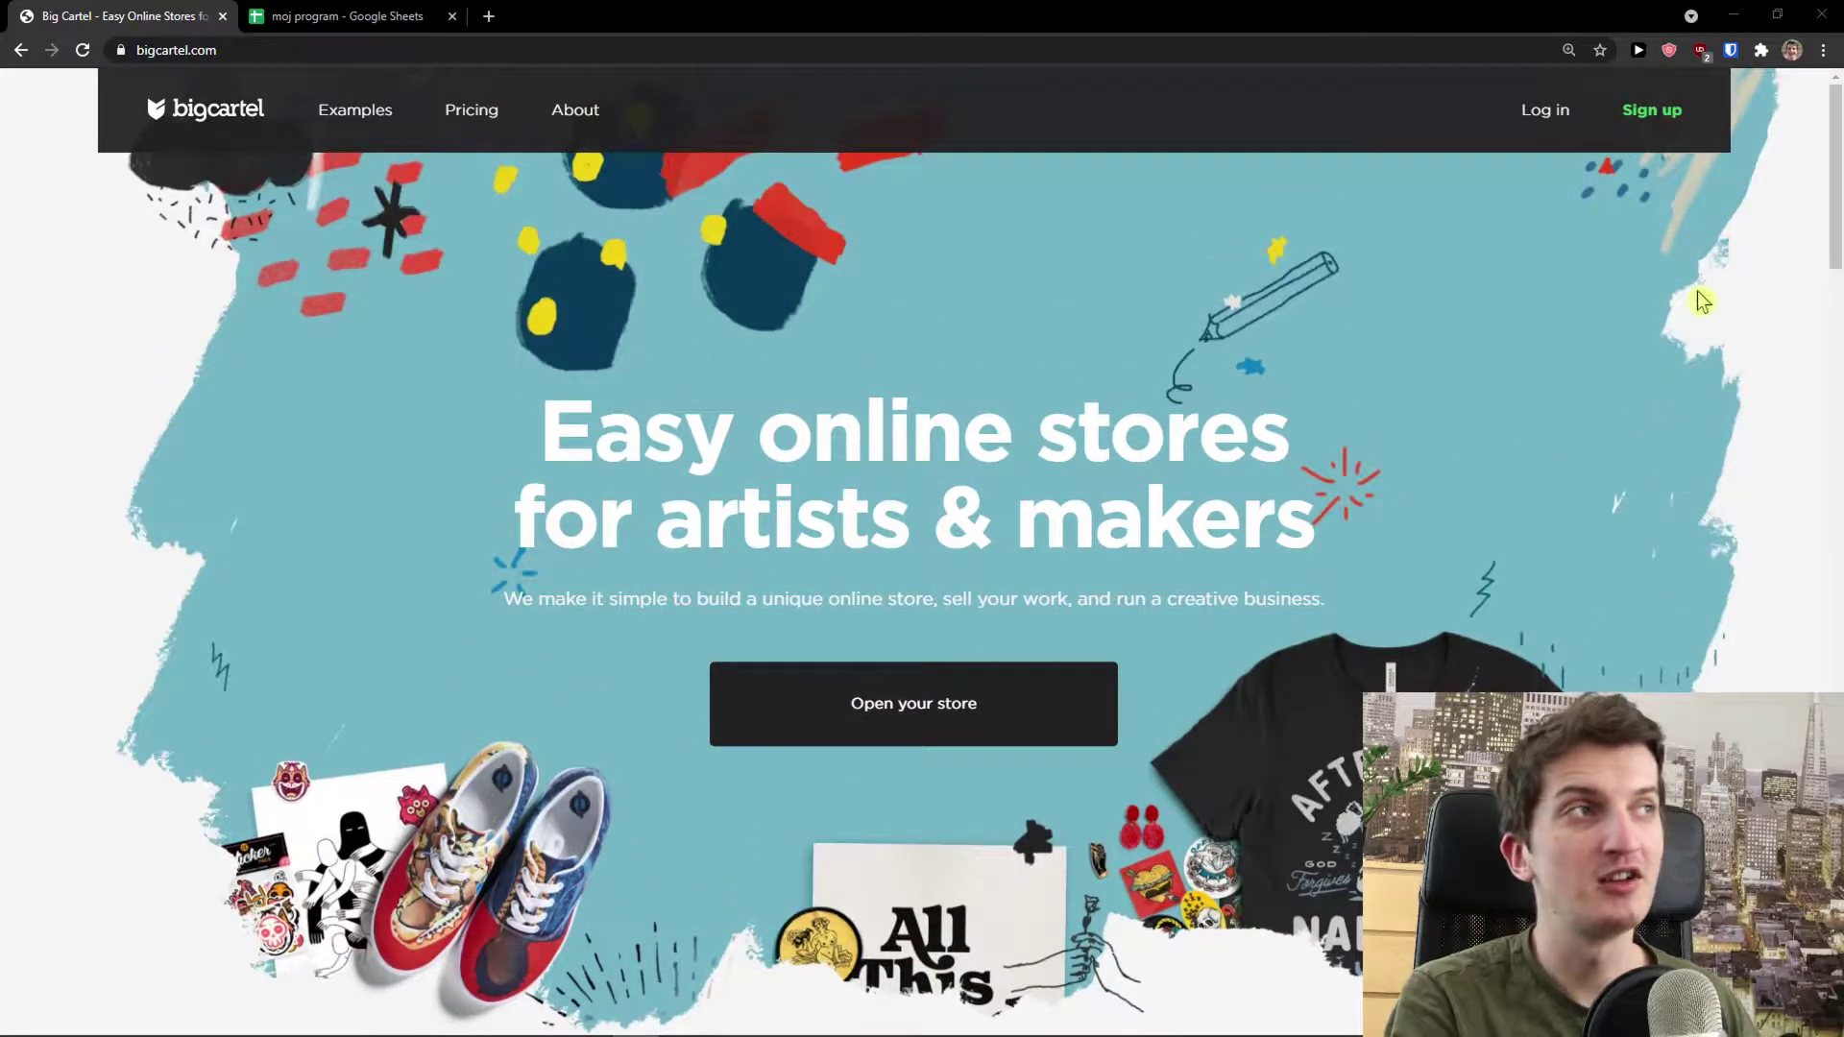
- Open Big Cartel's Pricing page to compare the four plans and their features
left_click(1665, 115)
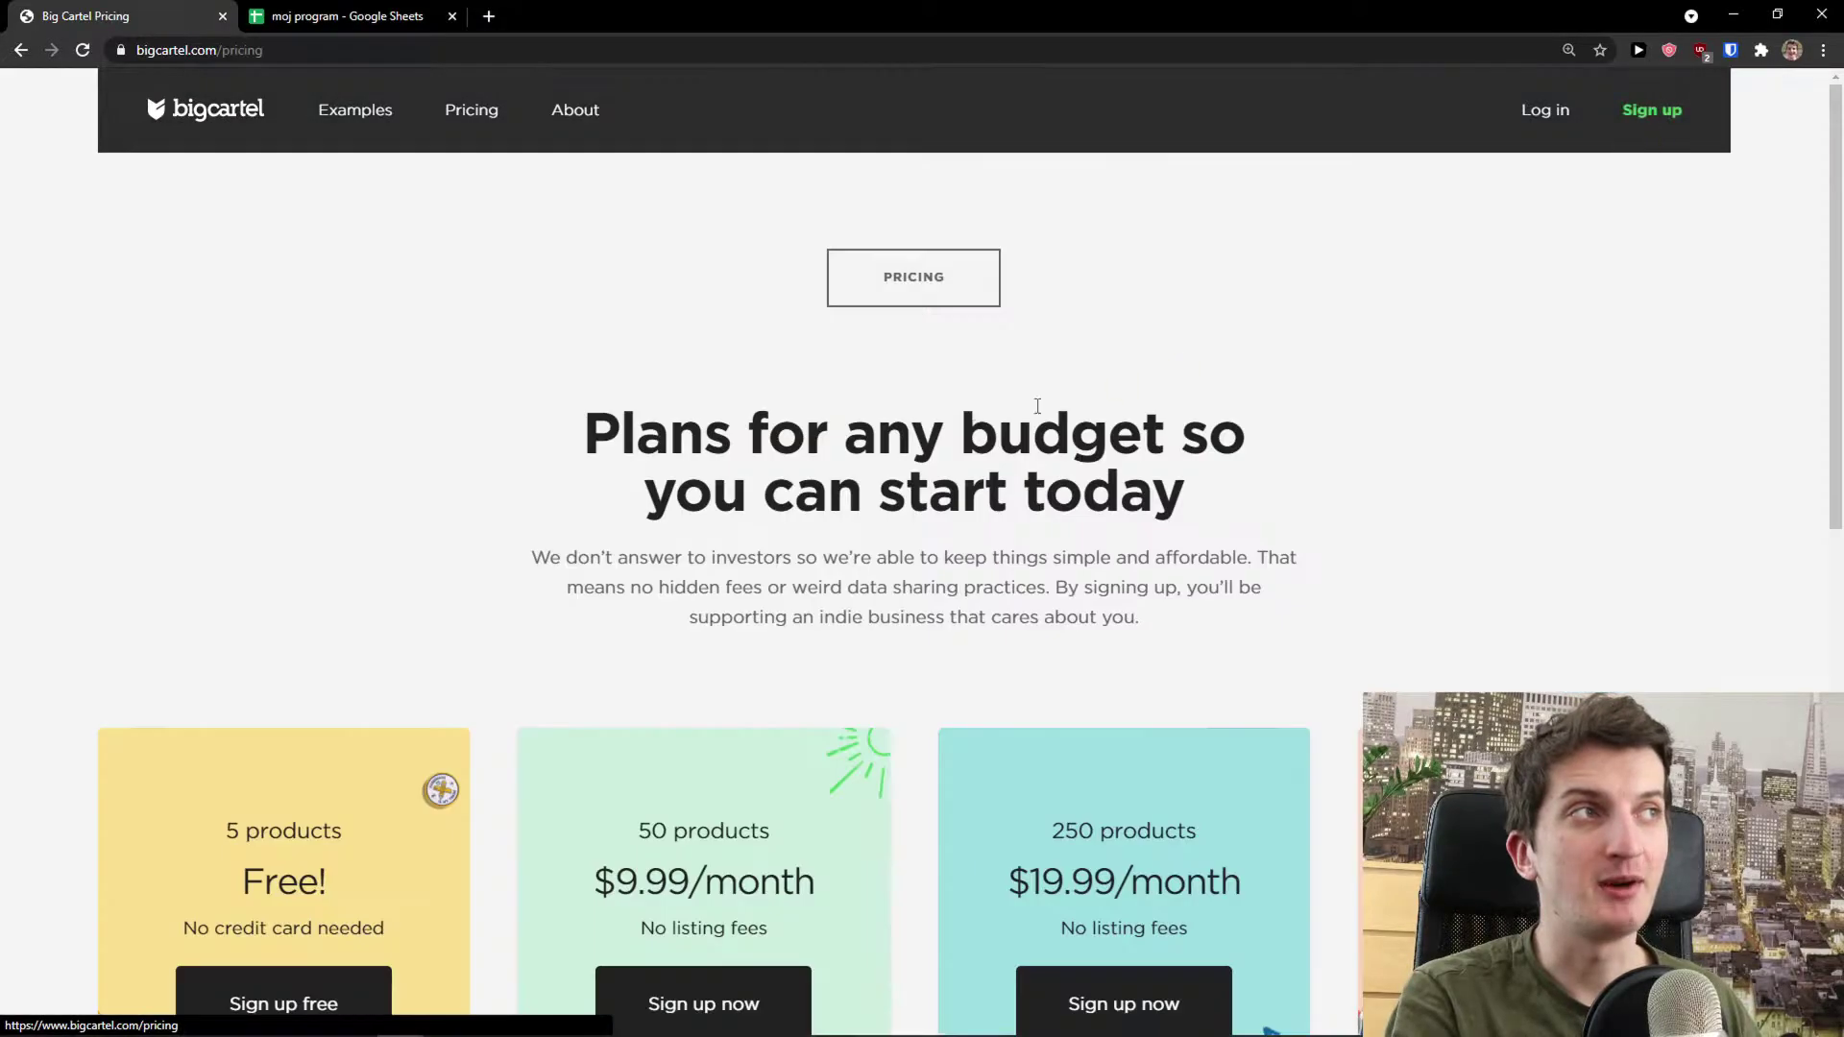
scroll(646, 521, "down", 2)
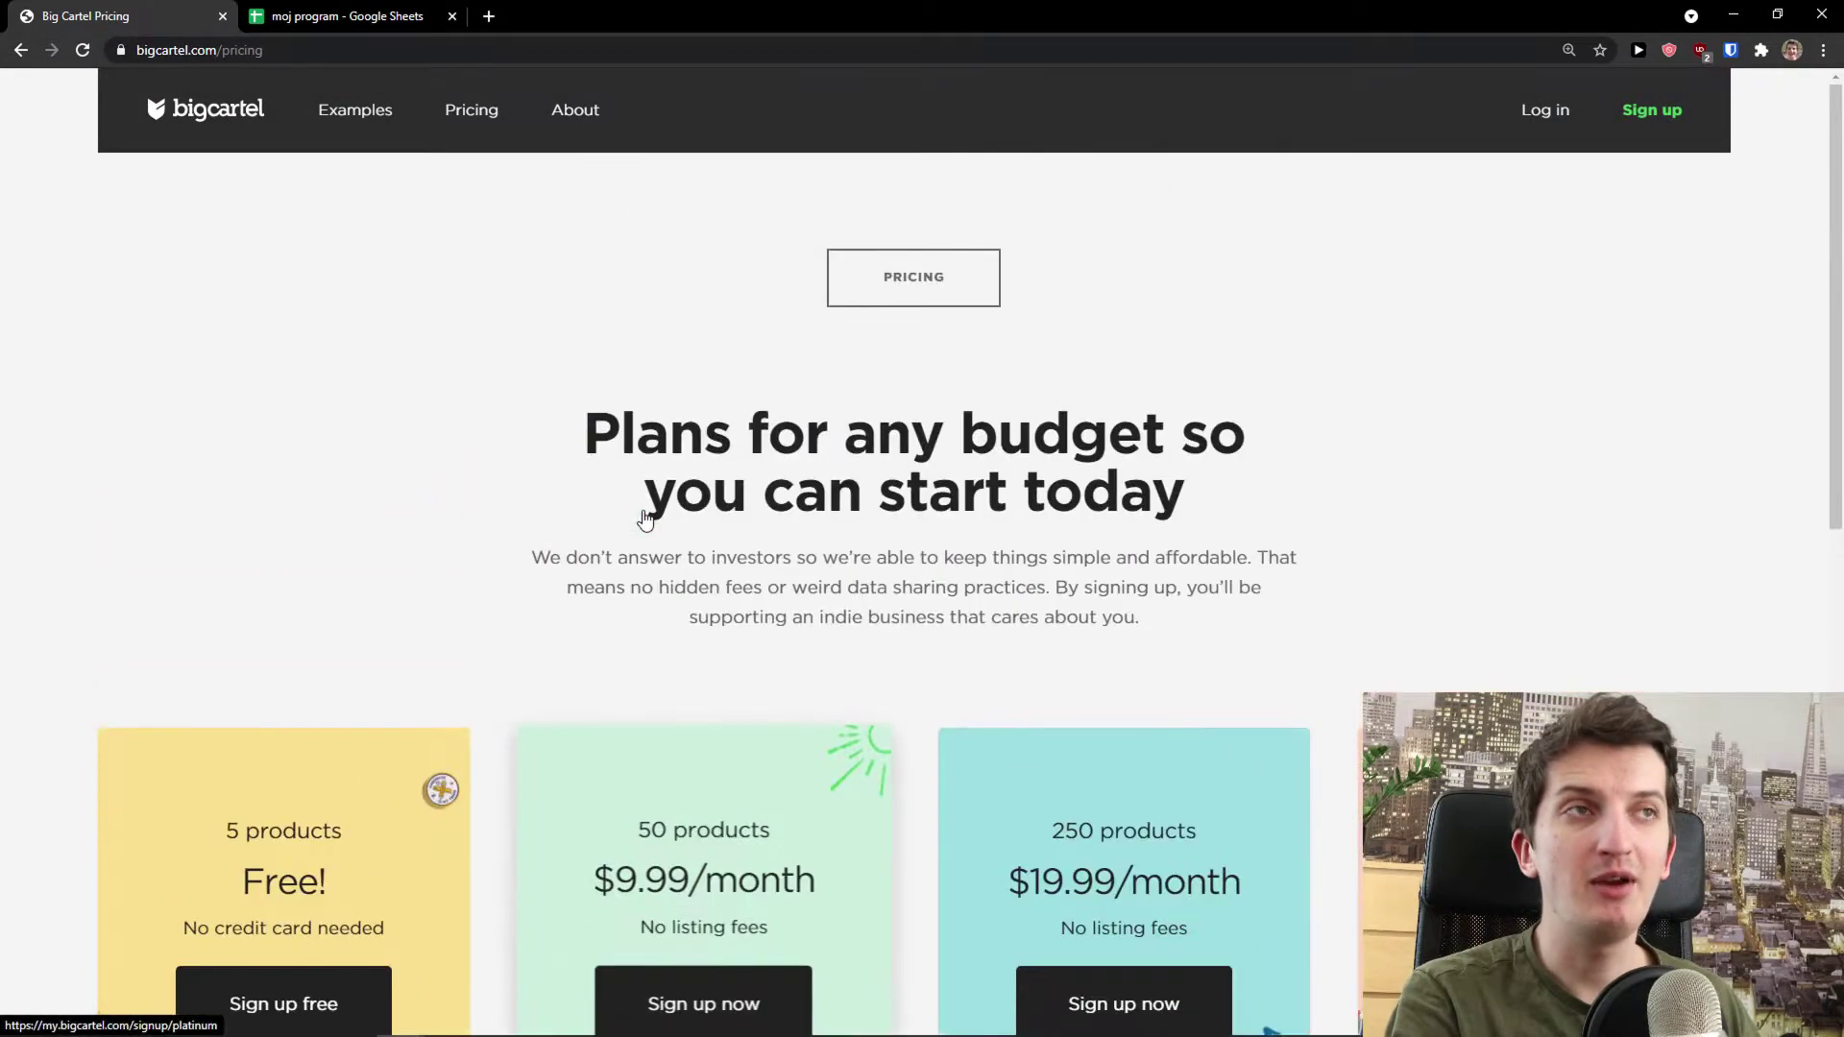
scroll(645, 521, "down", 2)
scroll(432, 635, "down", 1)
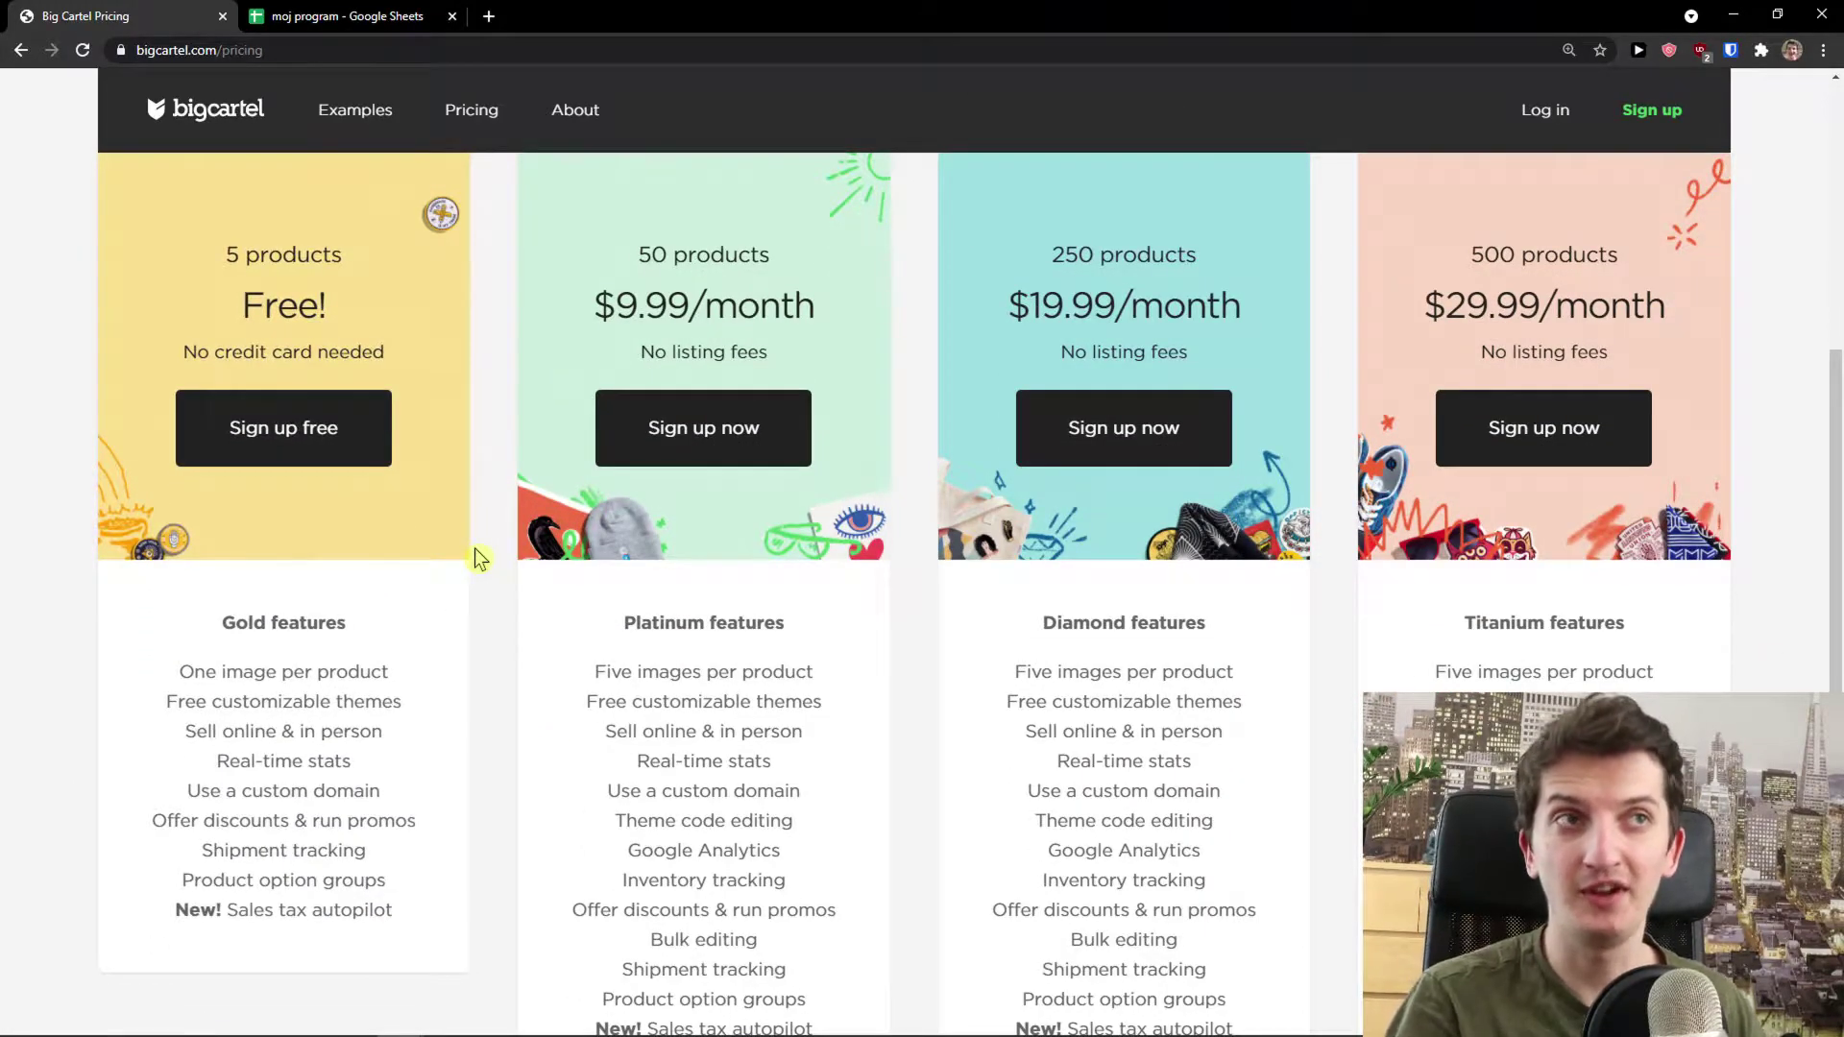
scroll(480, 556, "up", 1)
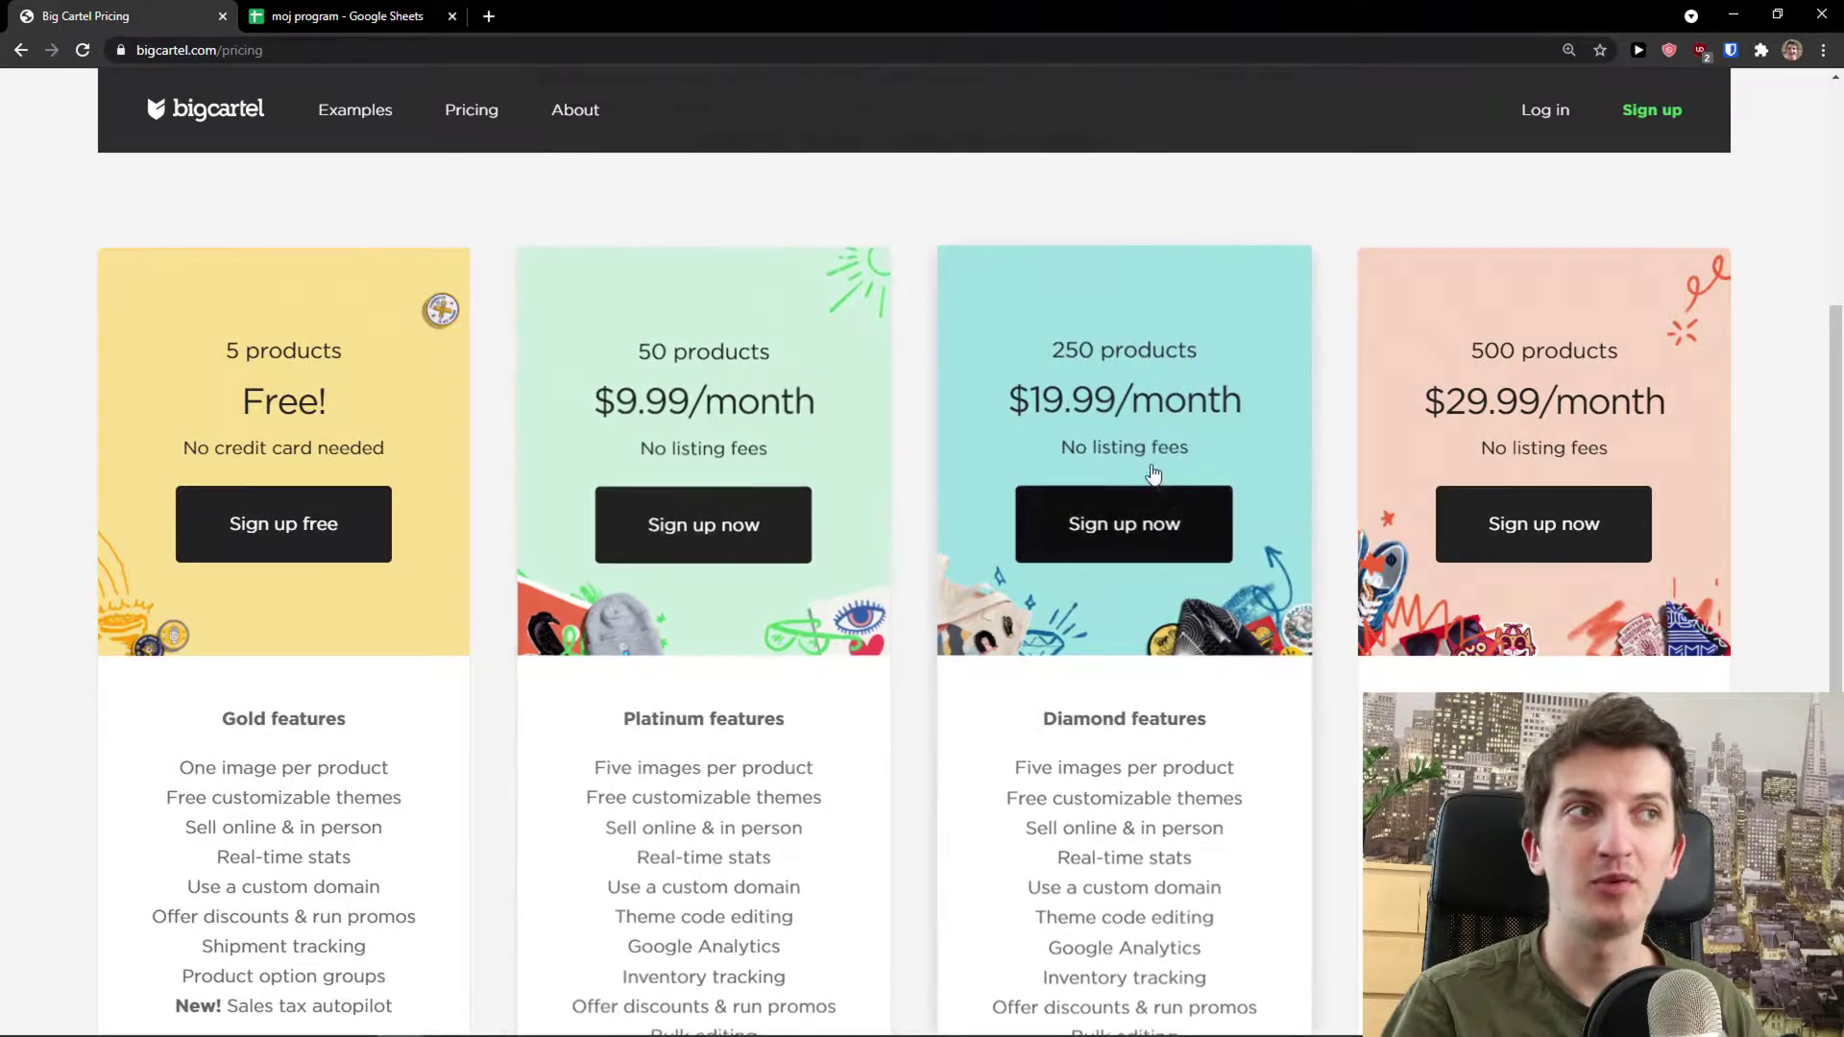
scroll(952, 490, "up", 1)
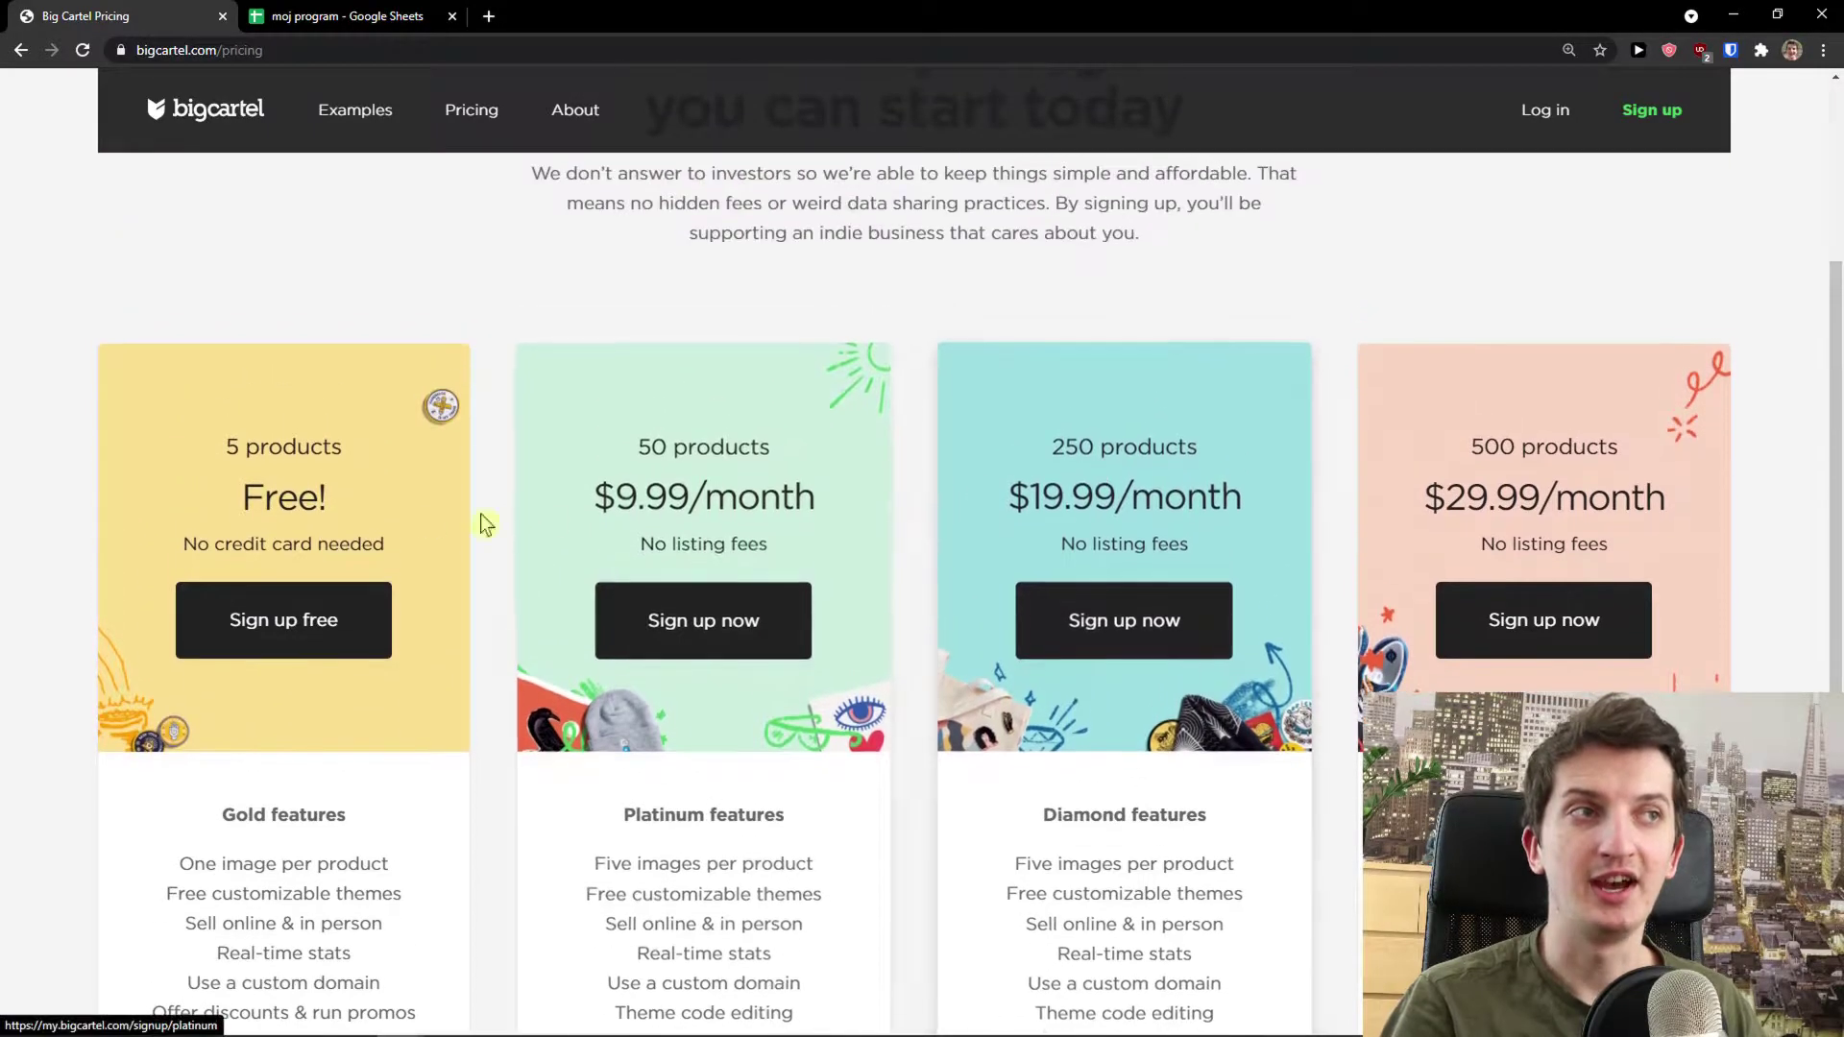
scroll(324, 547, "down", 1)
- Submit the free Gold plan signup with an email address, password and shop name
left_click(280, 526)
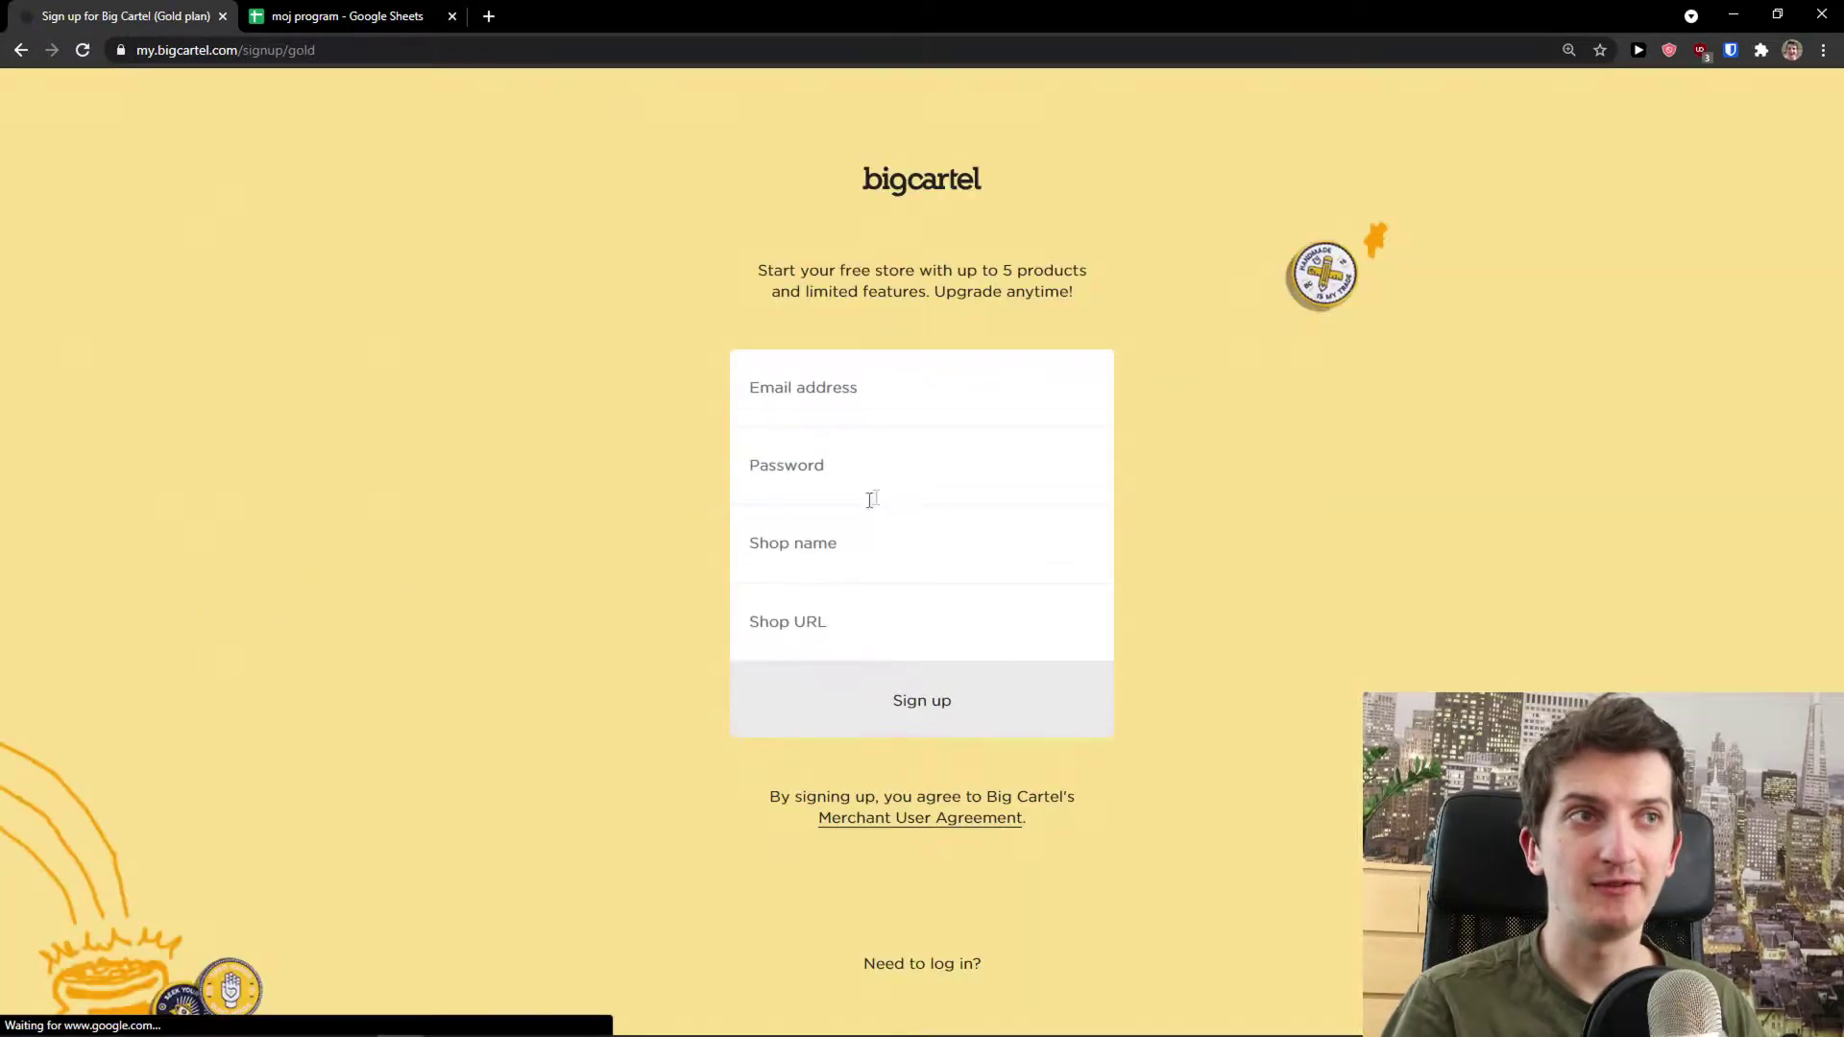
left_click(828, 396)
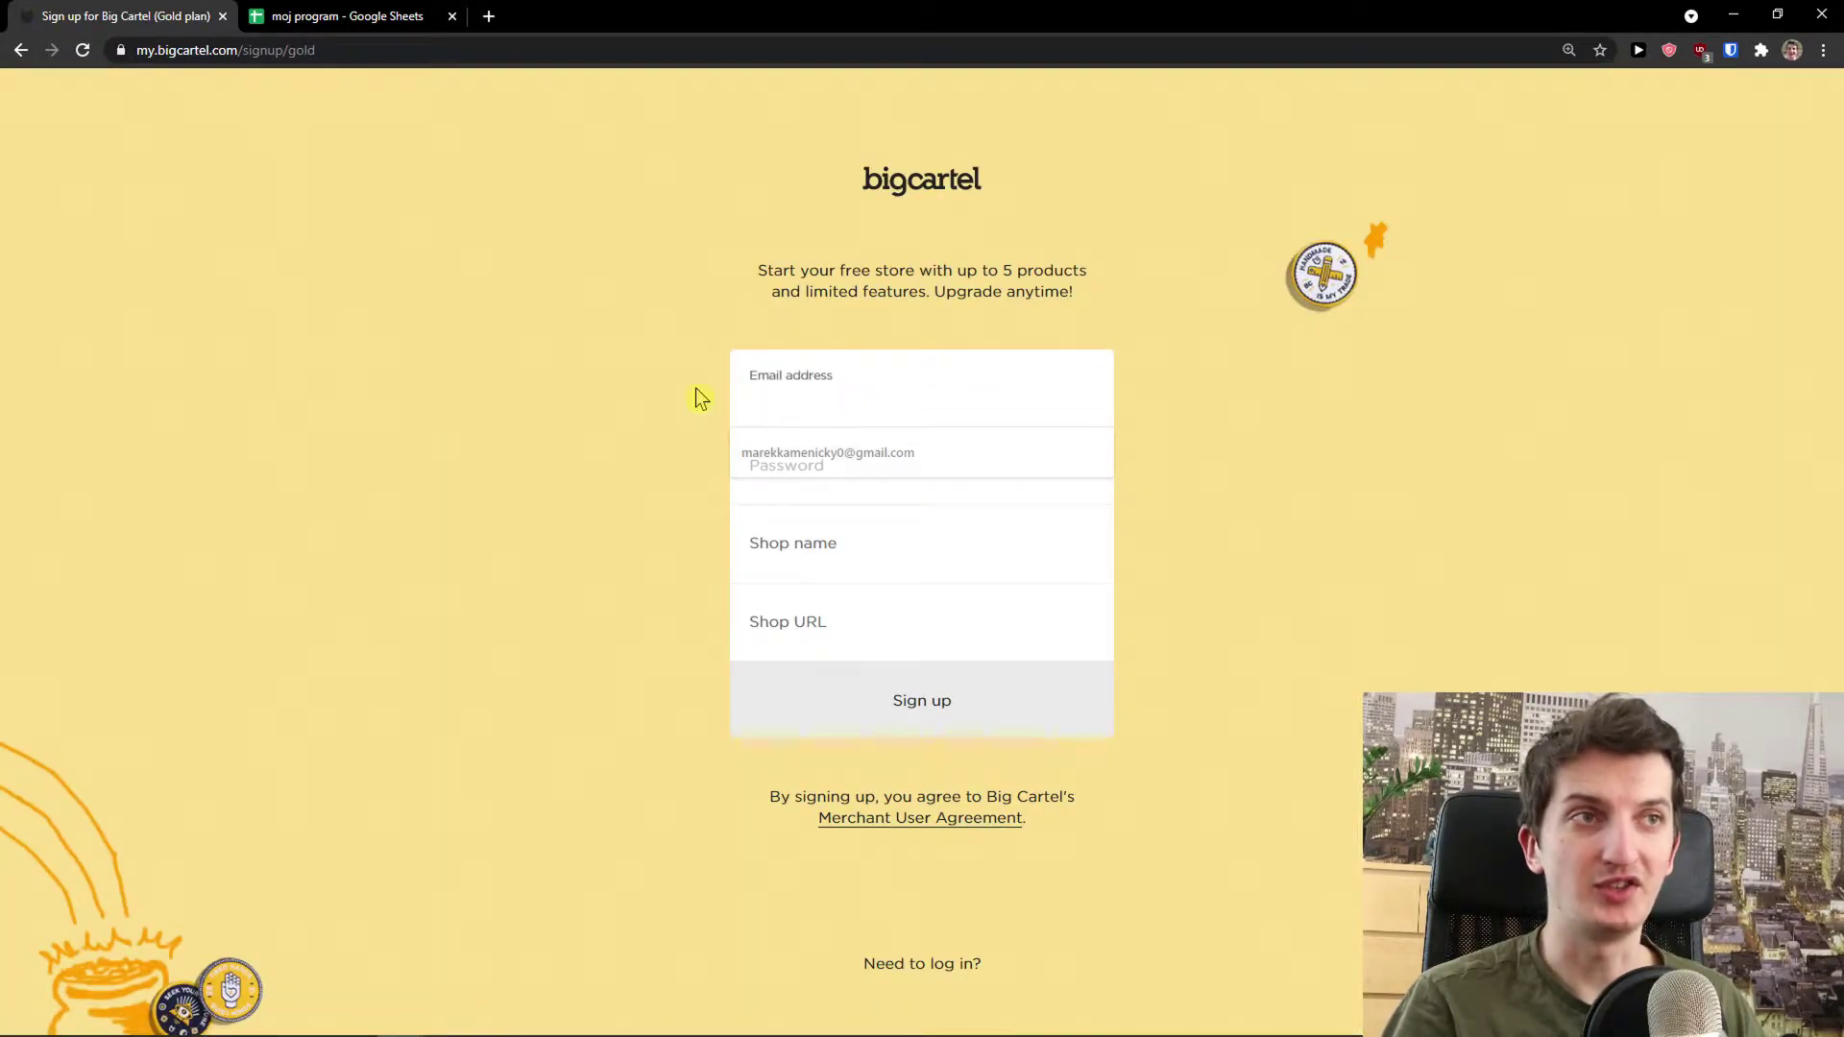
left_click(666, 415)
left_click(828, 388)
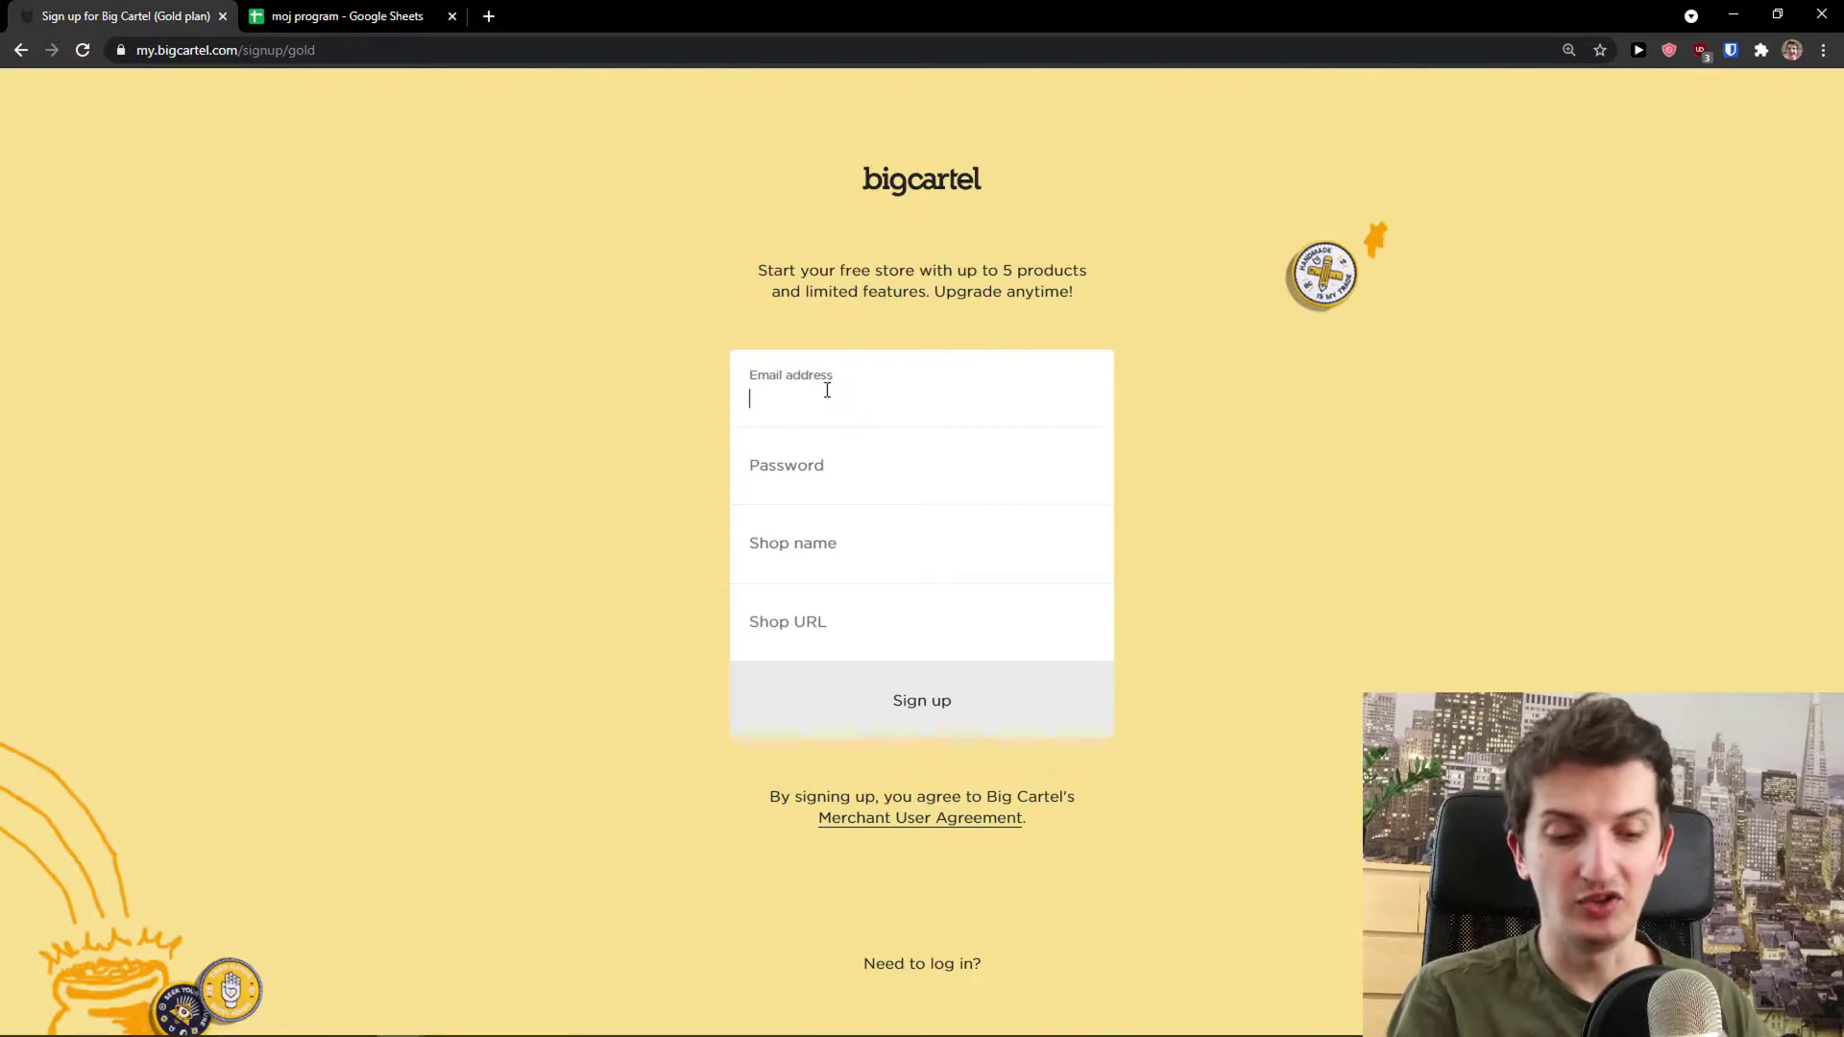
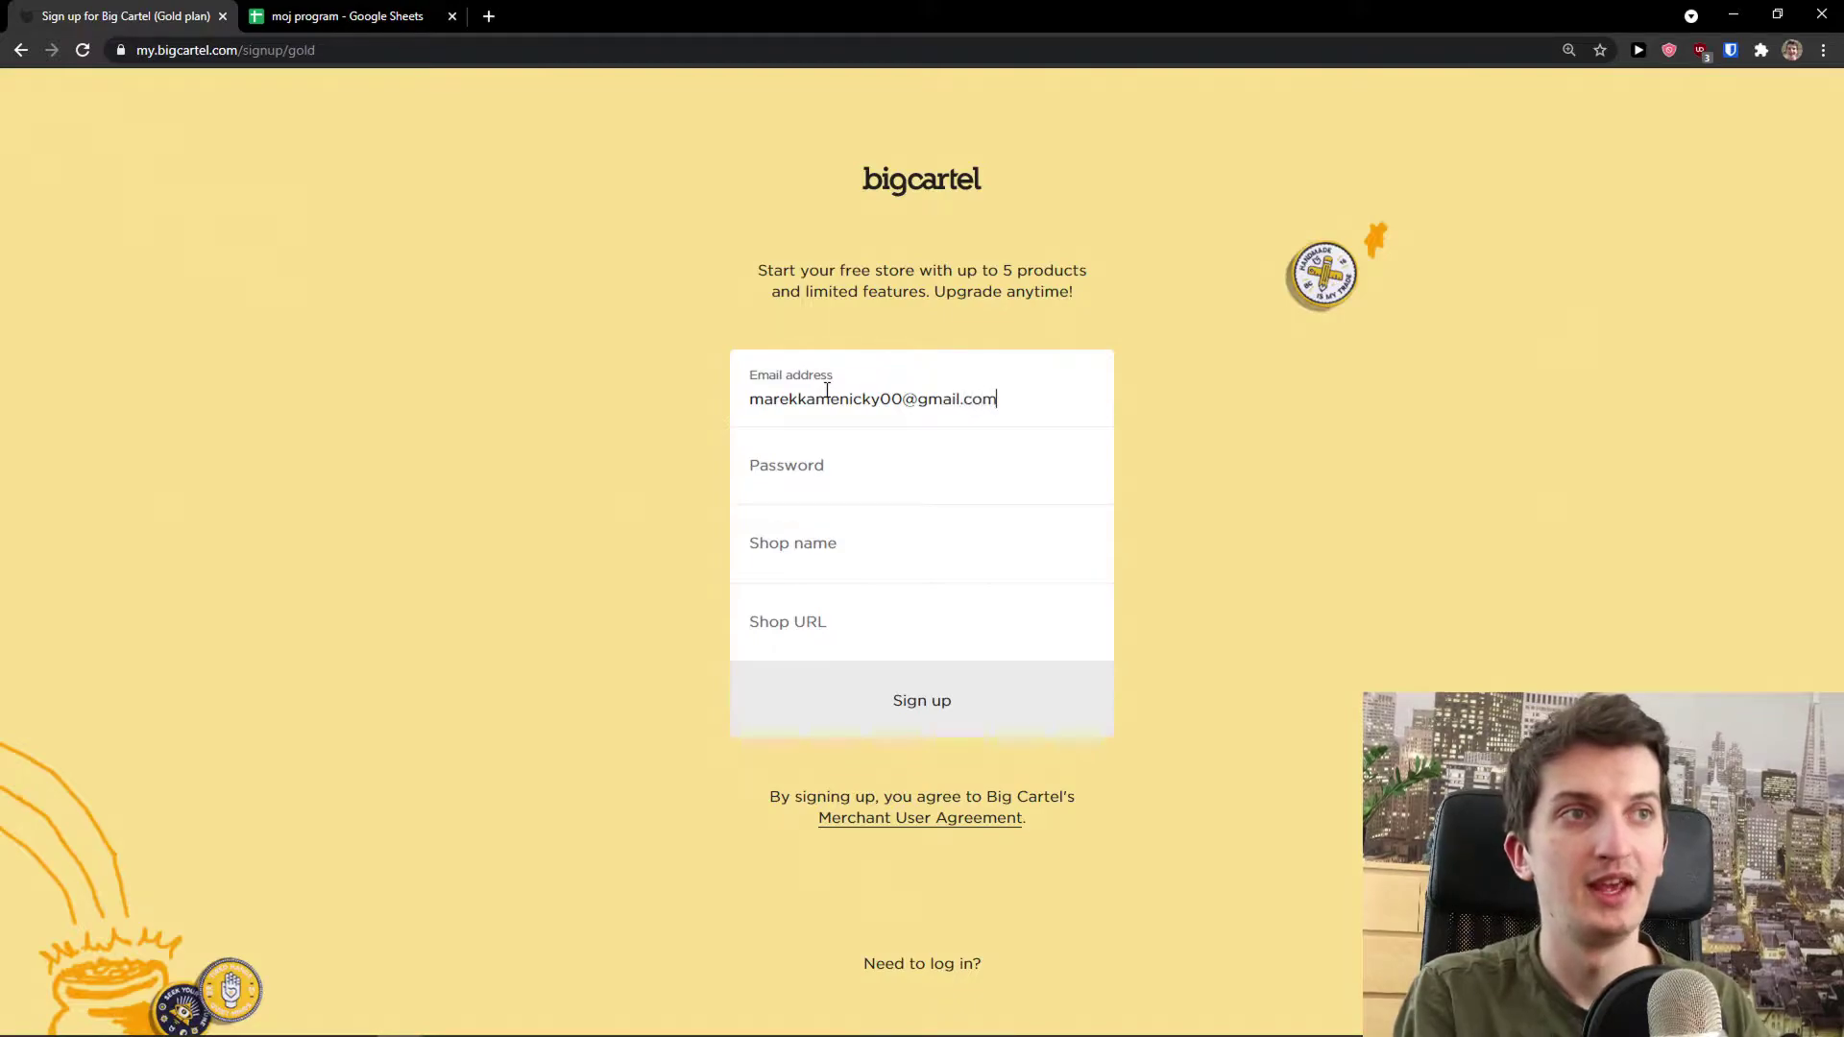
key("Tab")
type("*******")
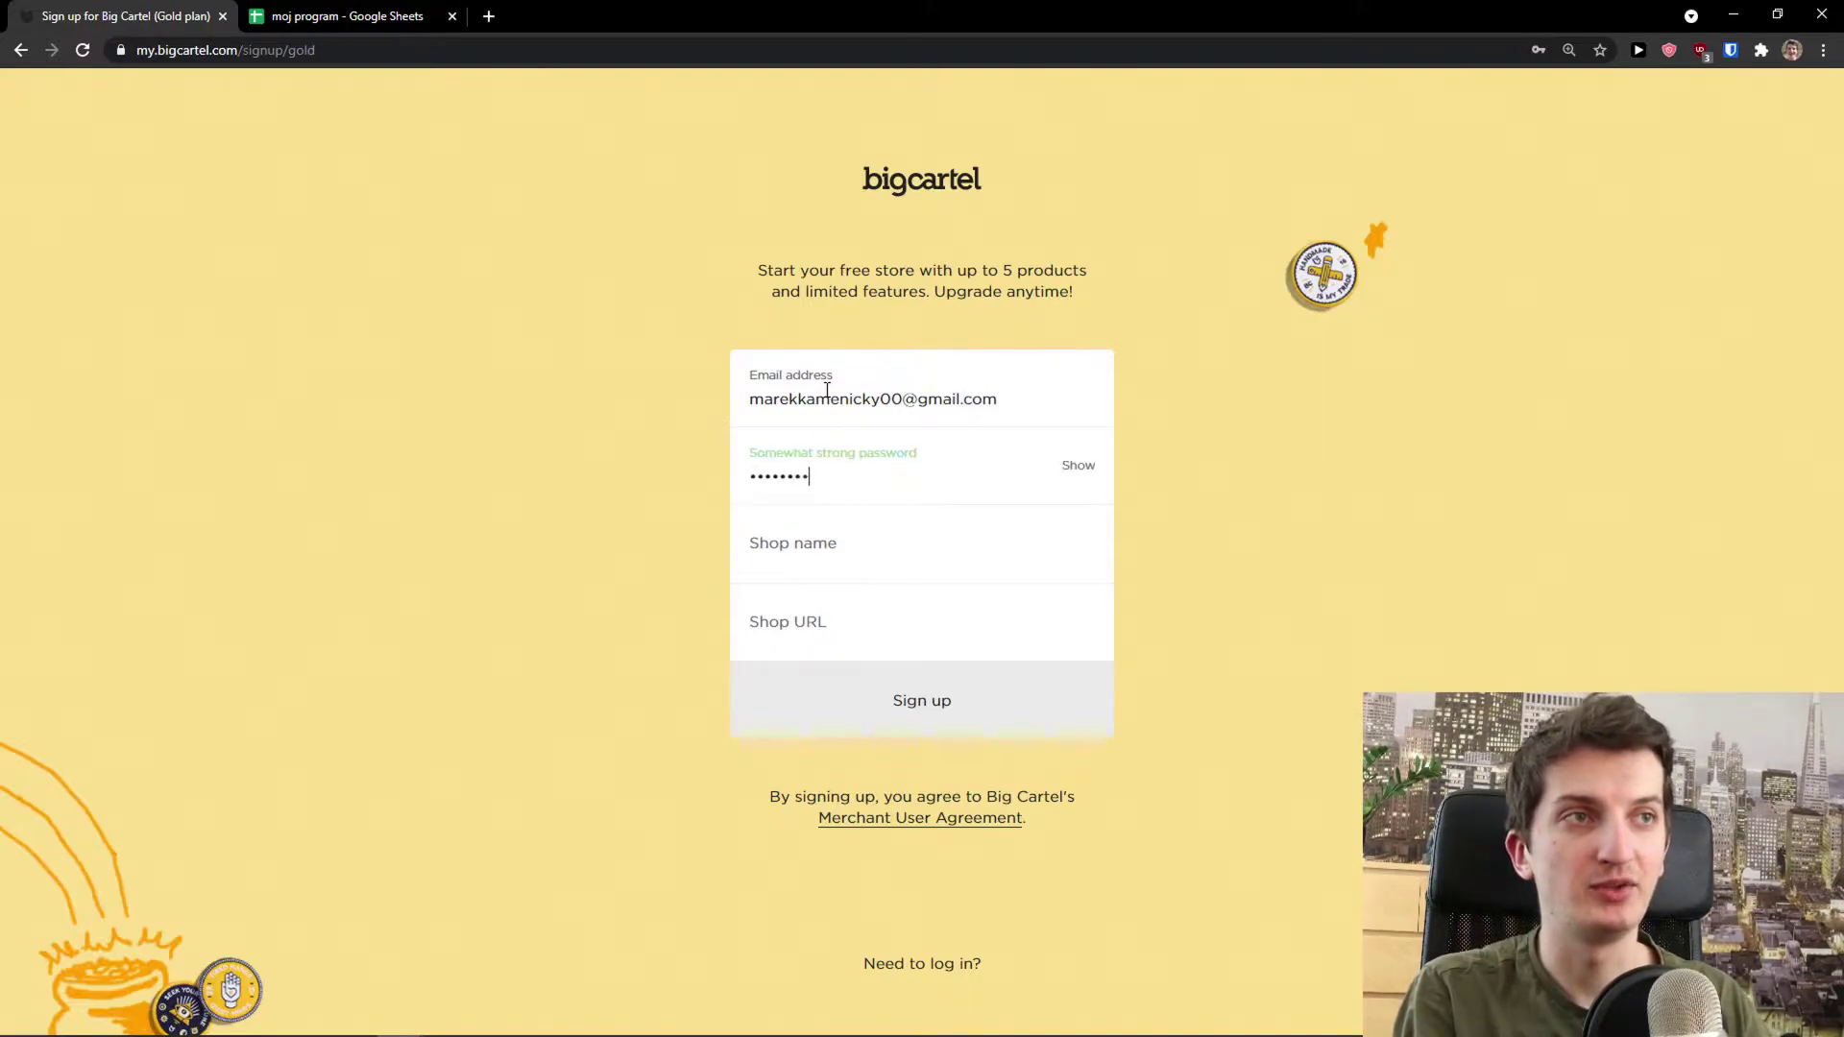
type("**")
key("Tab")
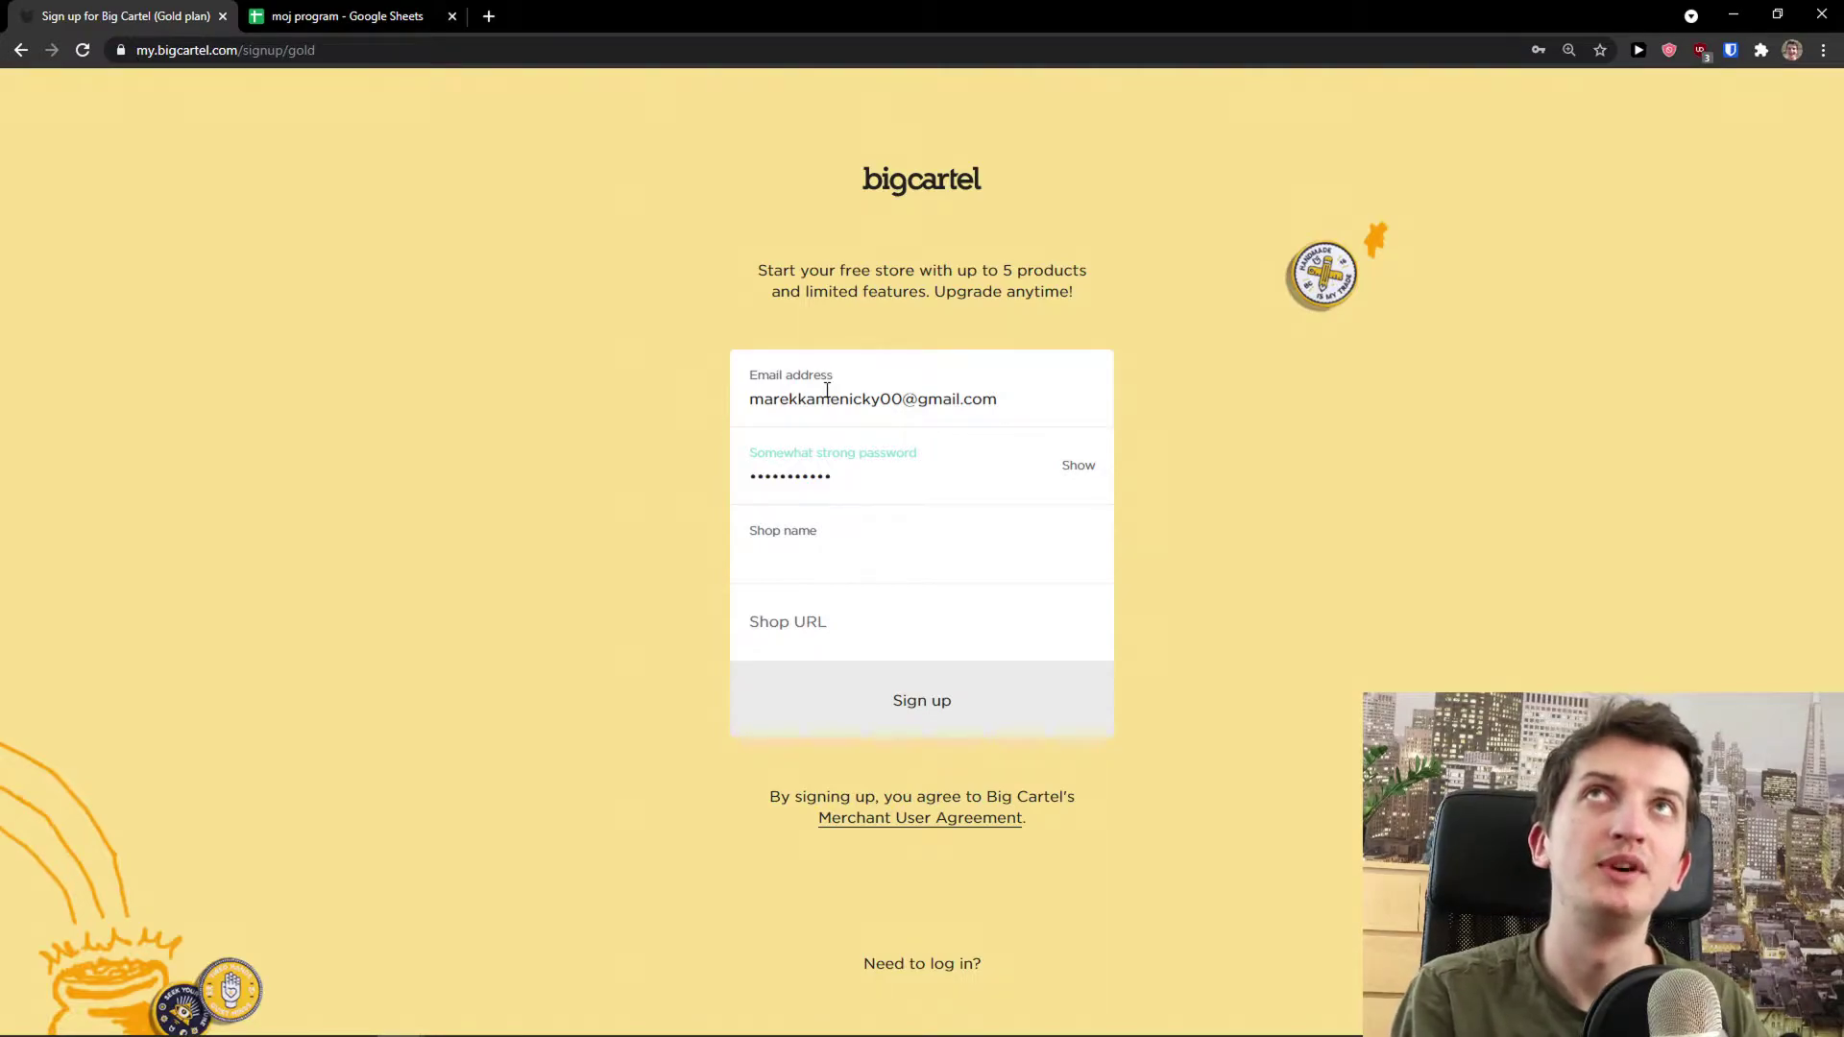
type("marcusi")
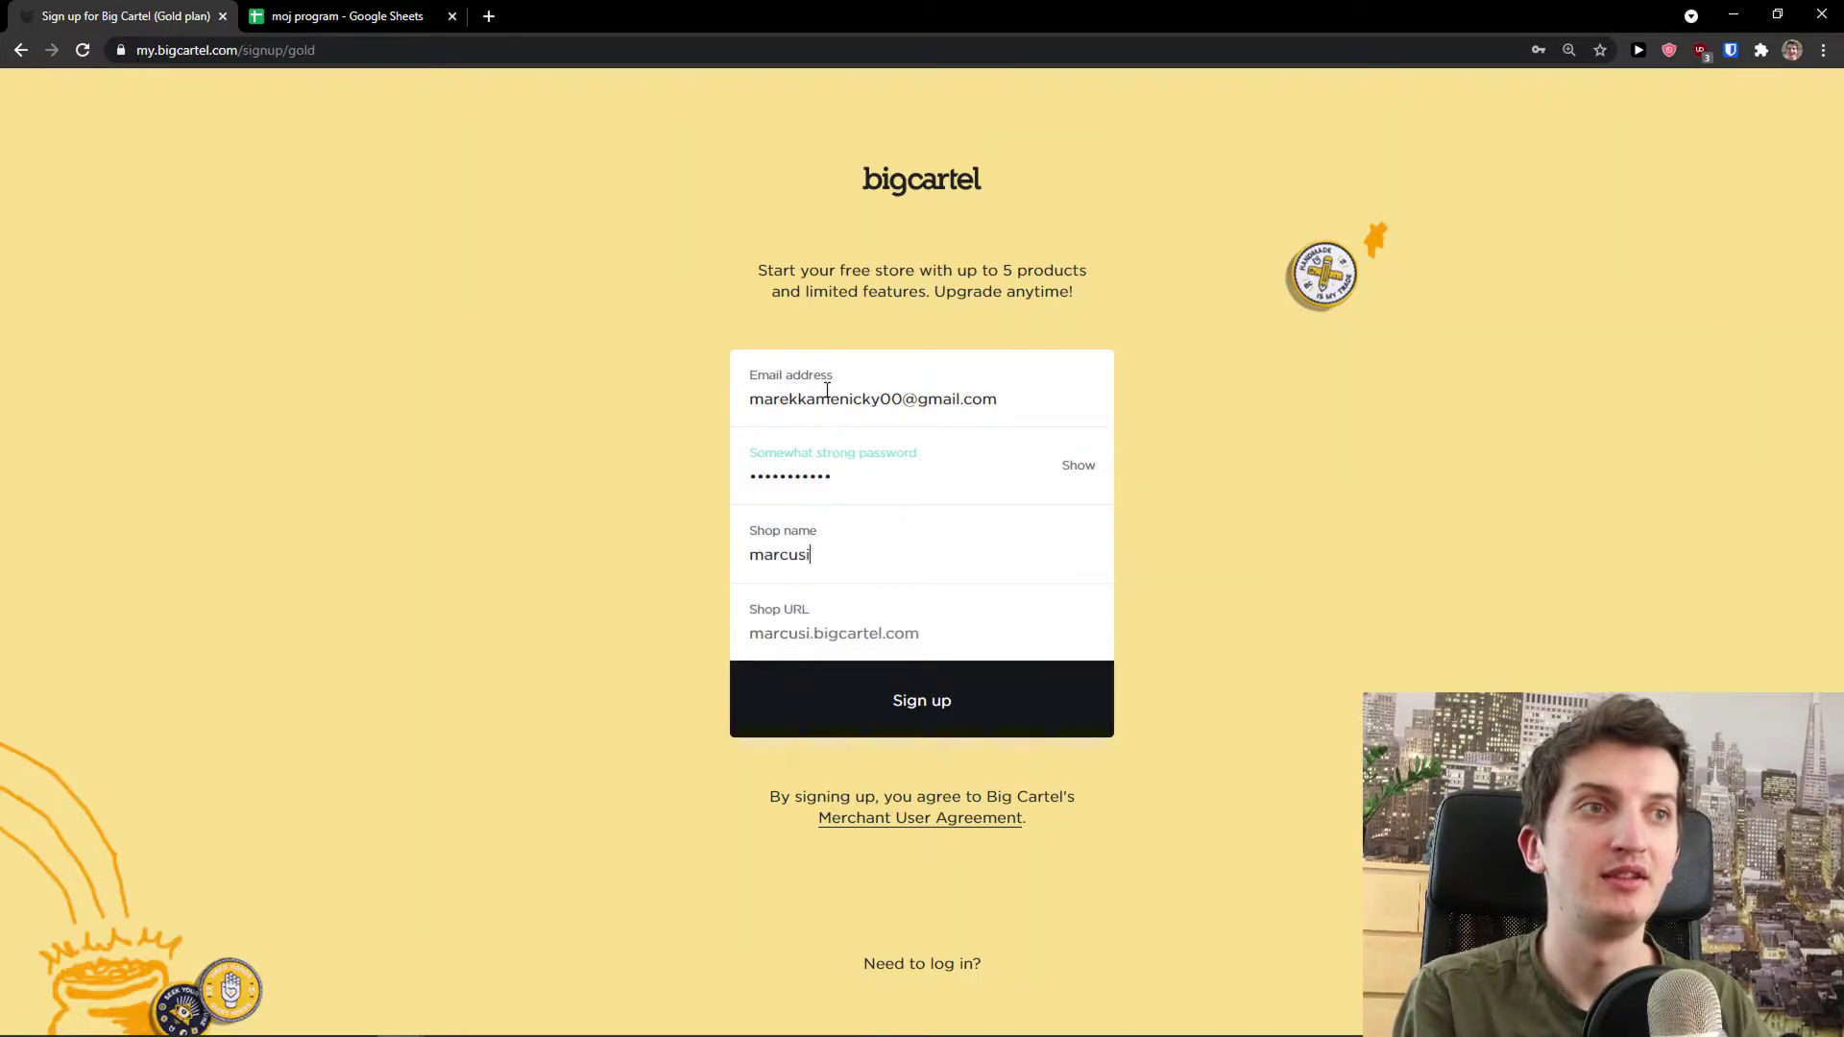
type("nostoneliusi")
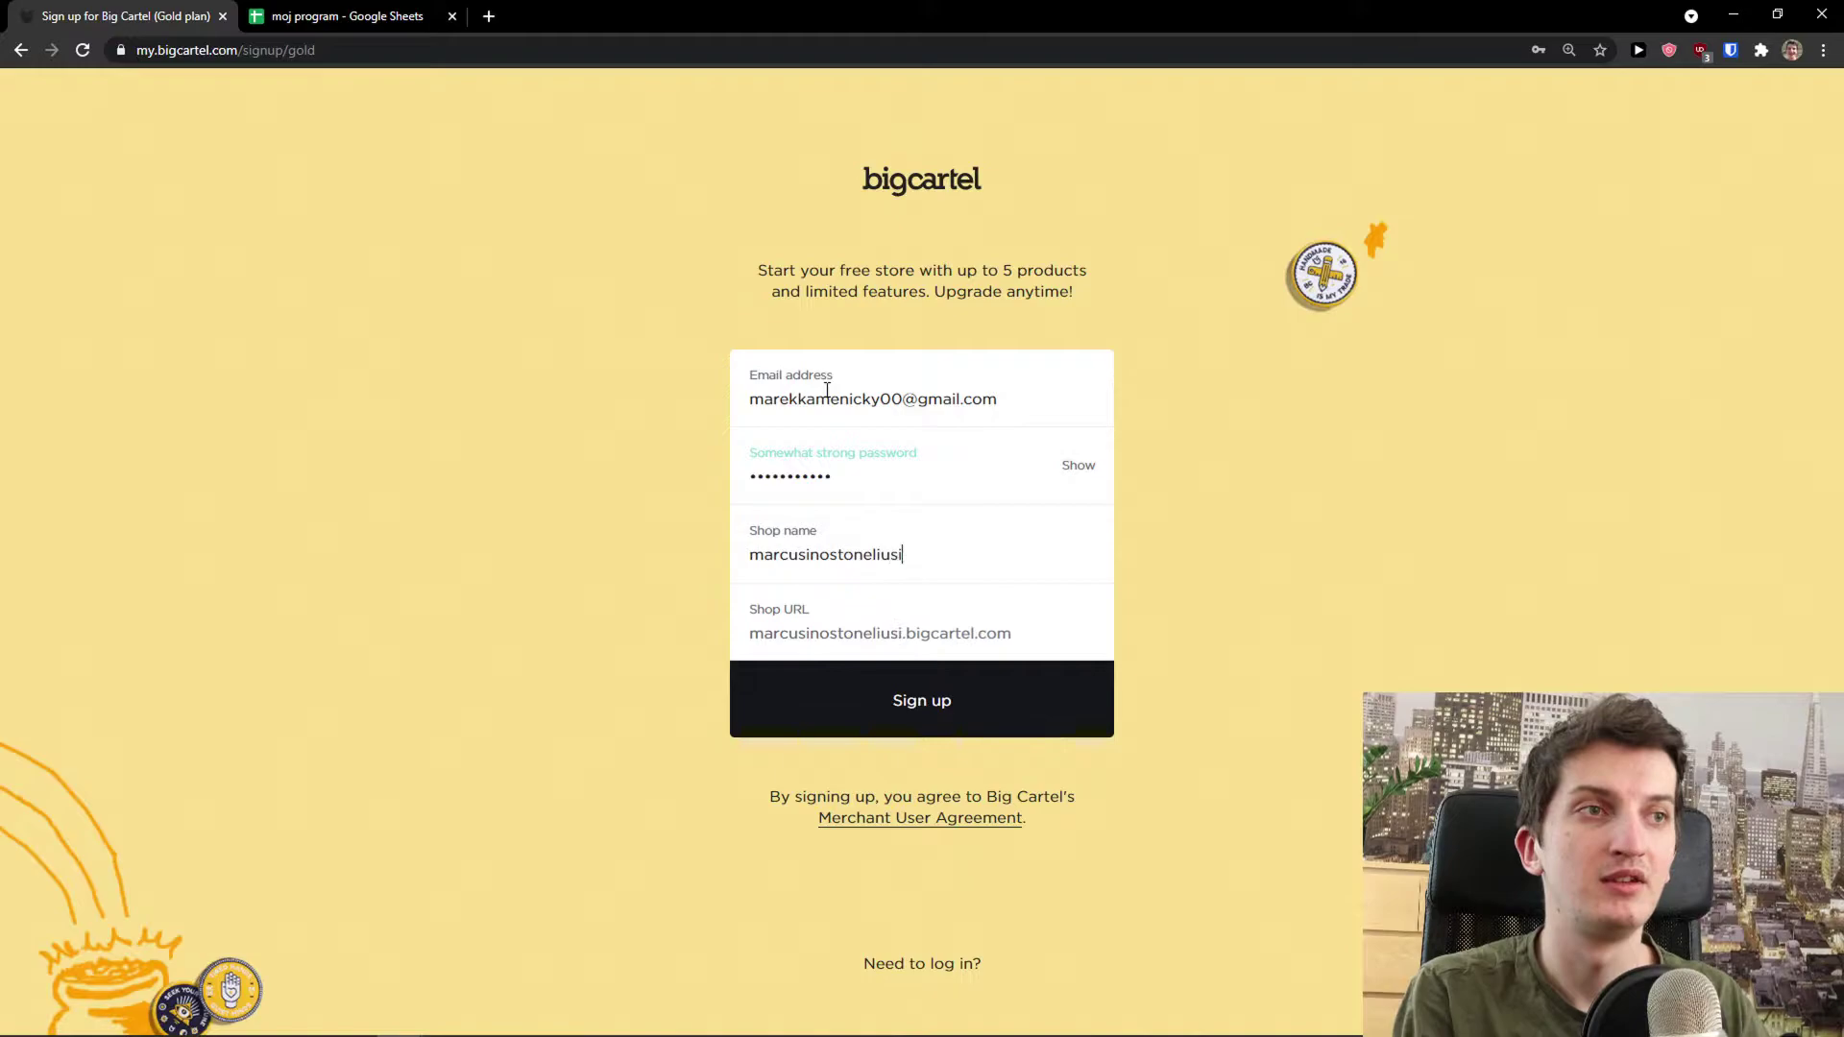
type("no")
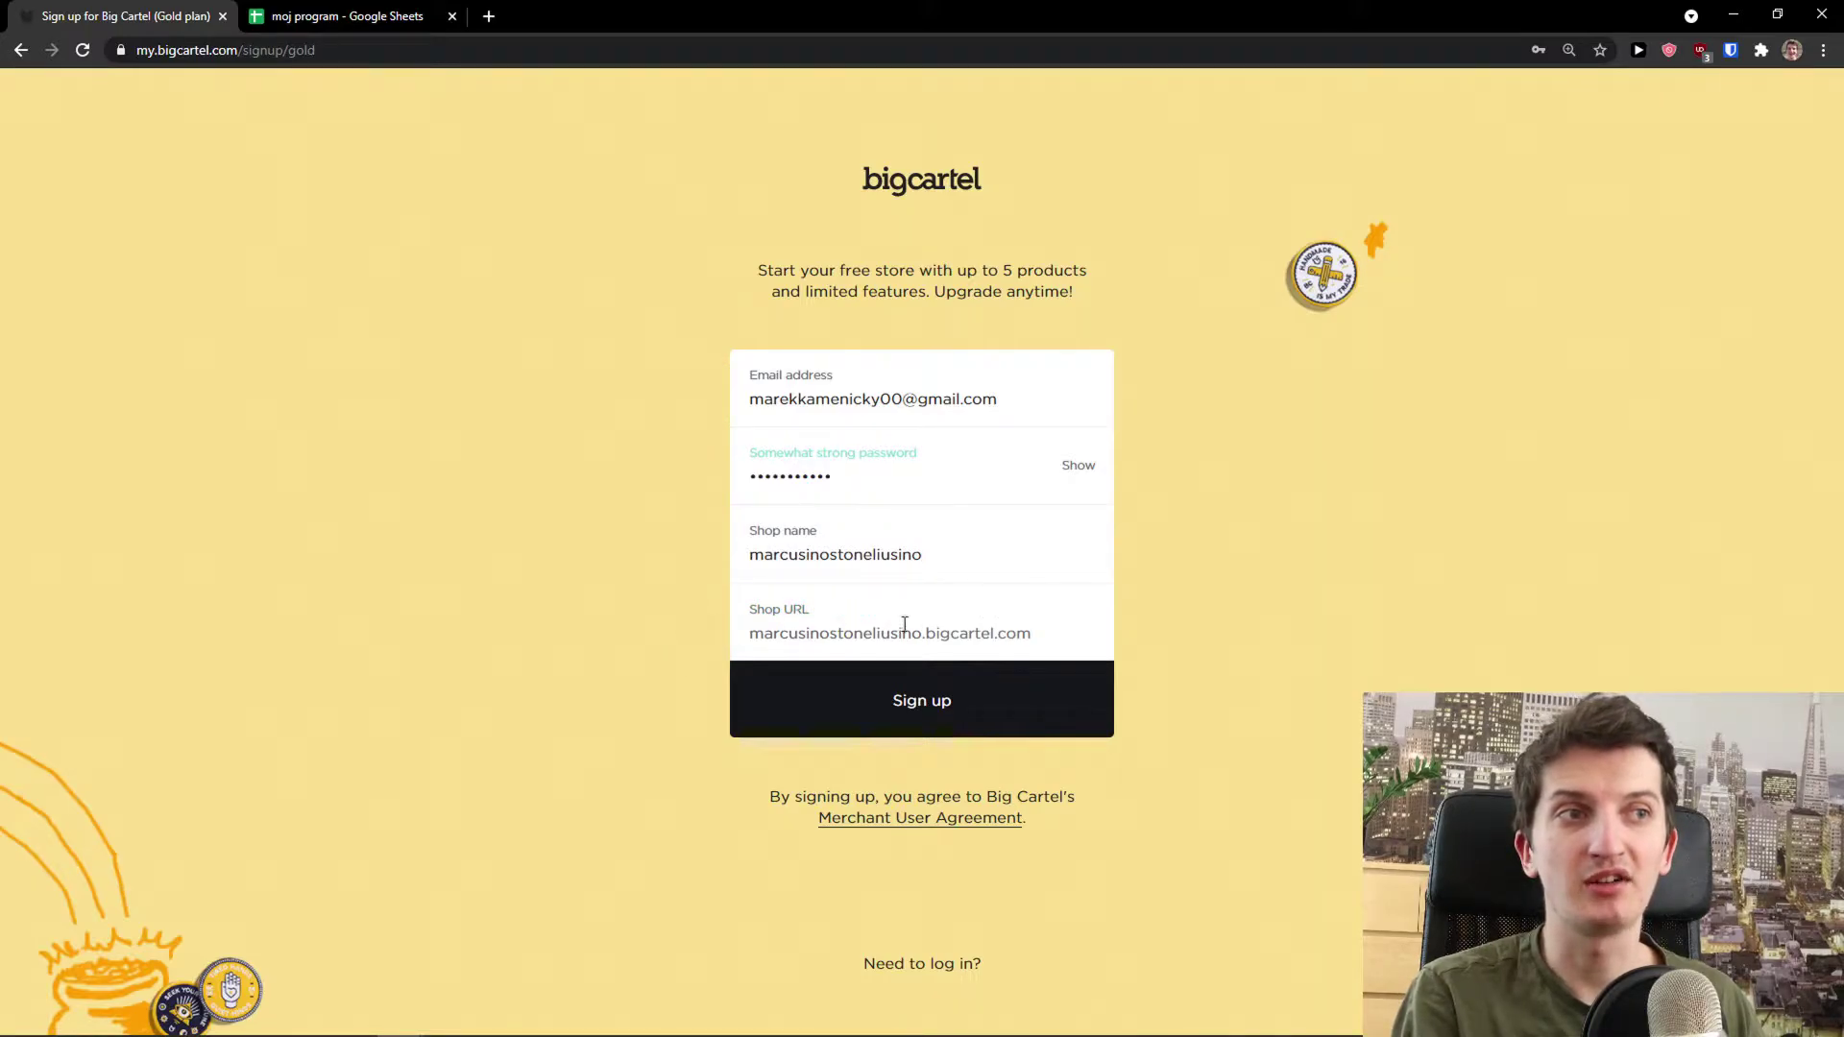
left_click(913, 703)
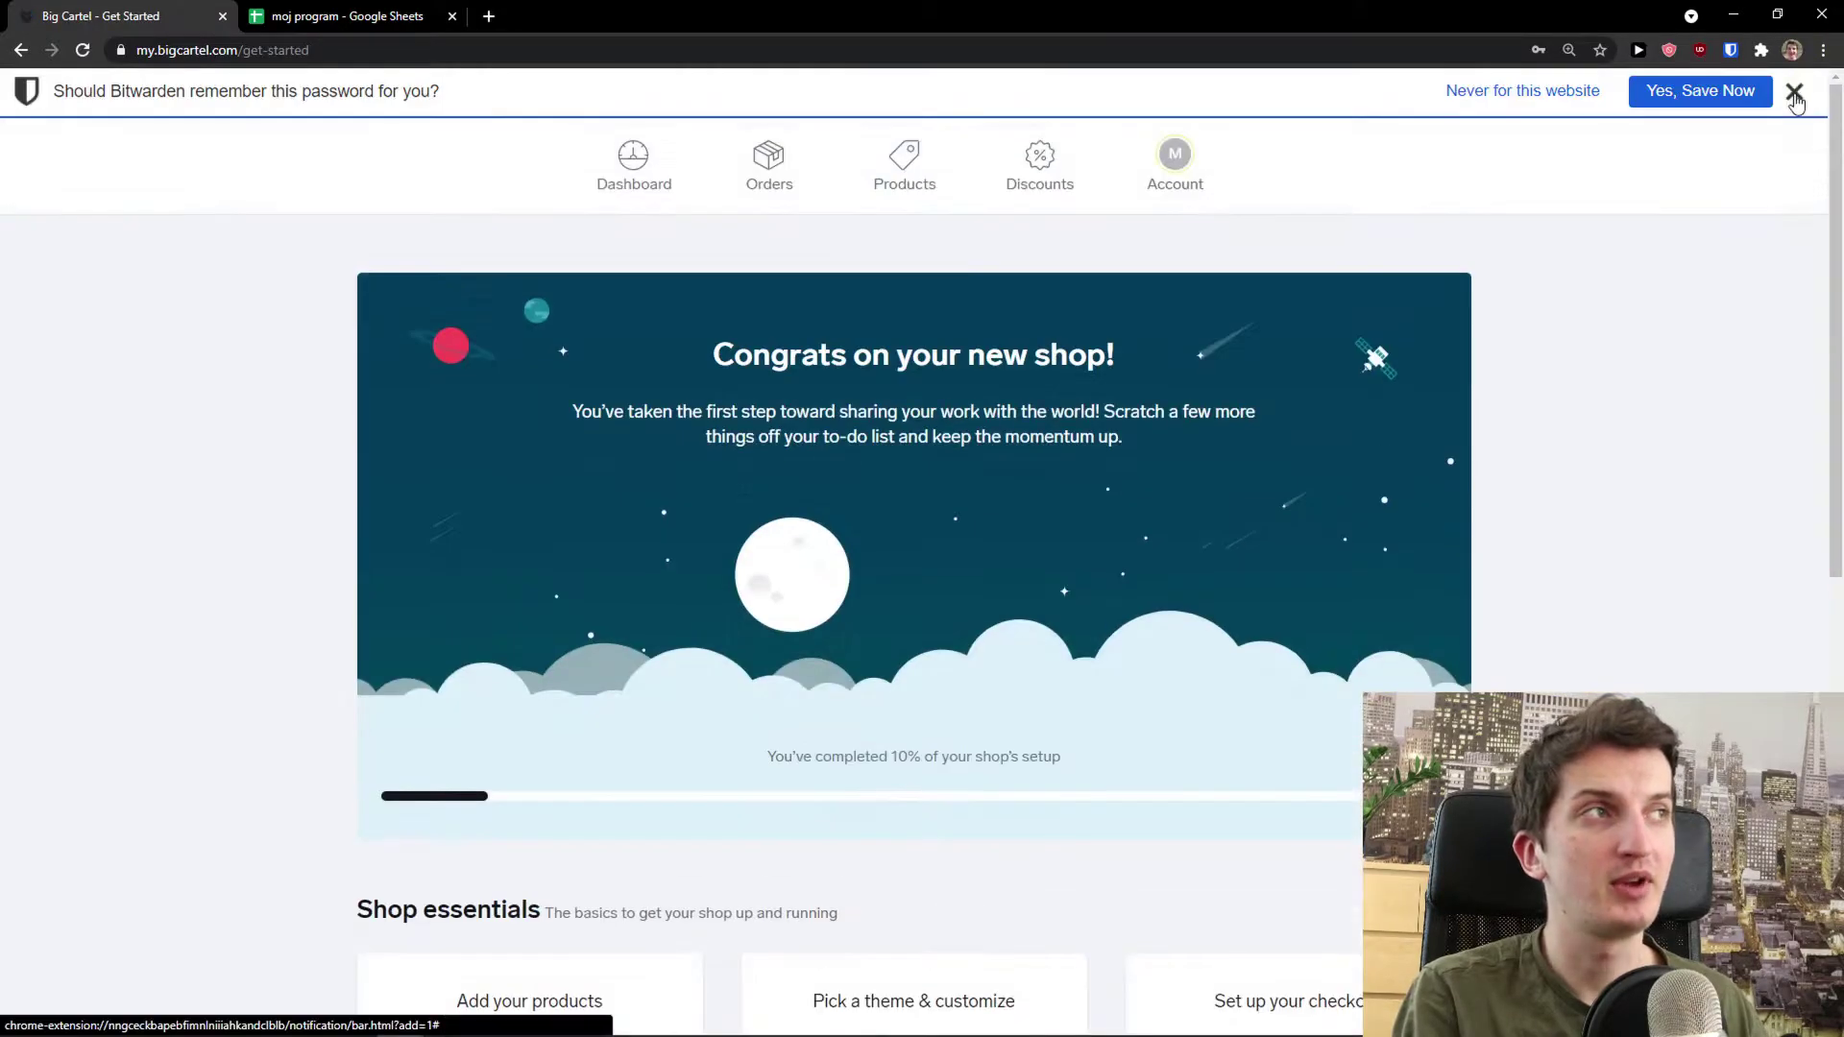
scroll(432, 556, "down", 2)
scroll(423, 573, "up", 2)
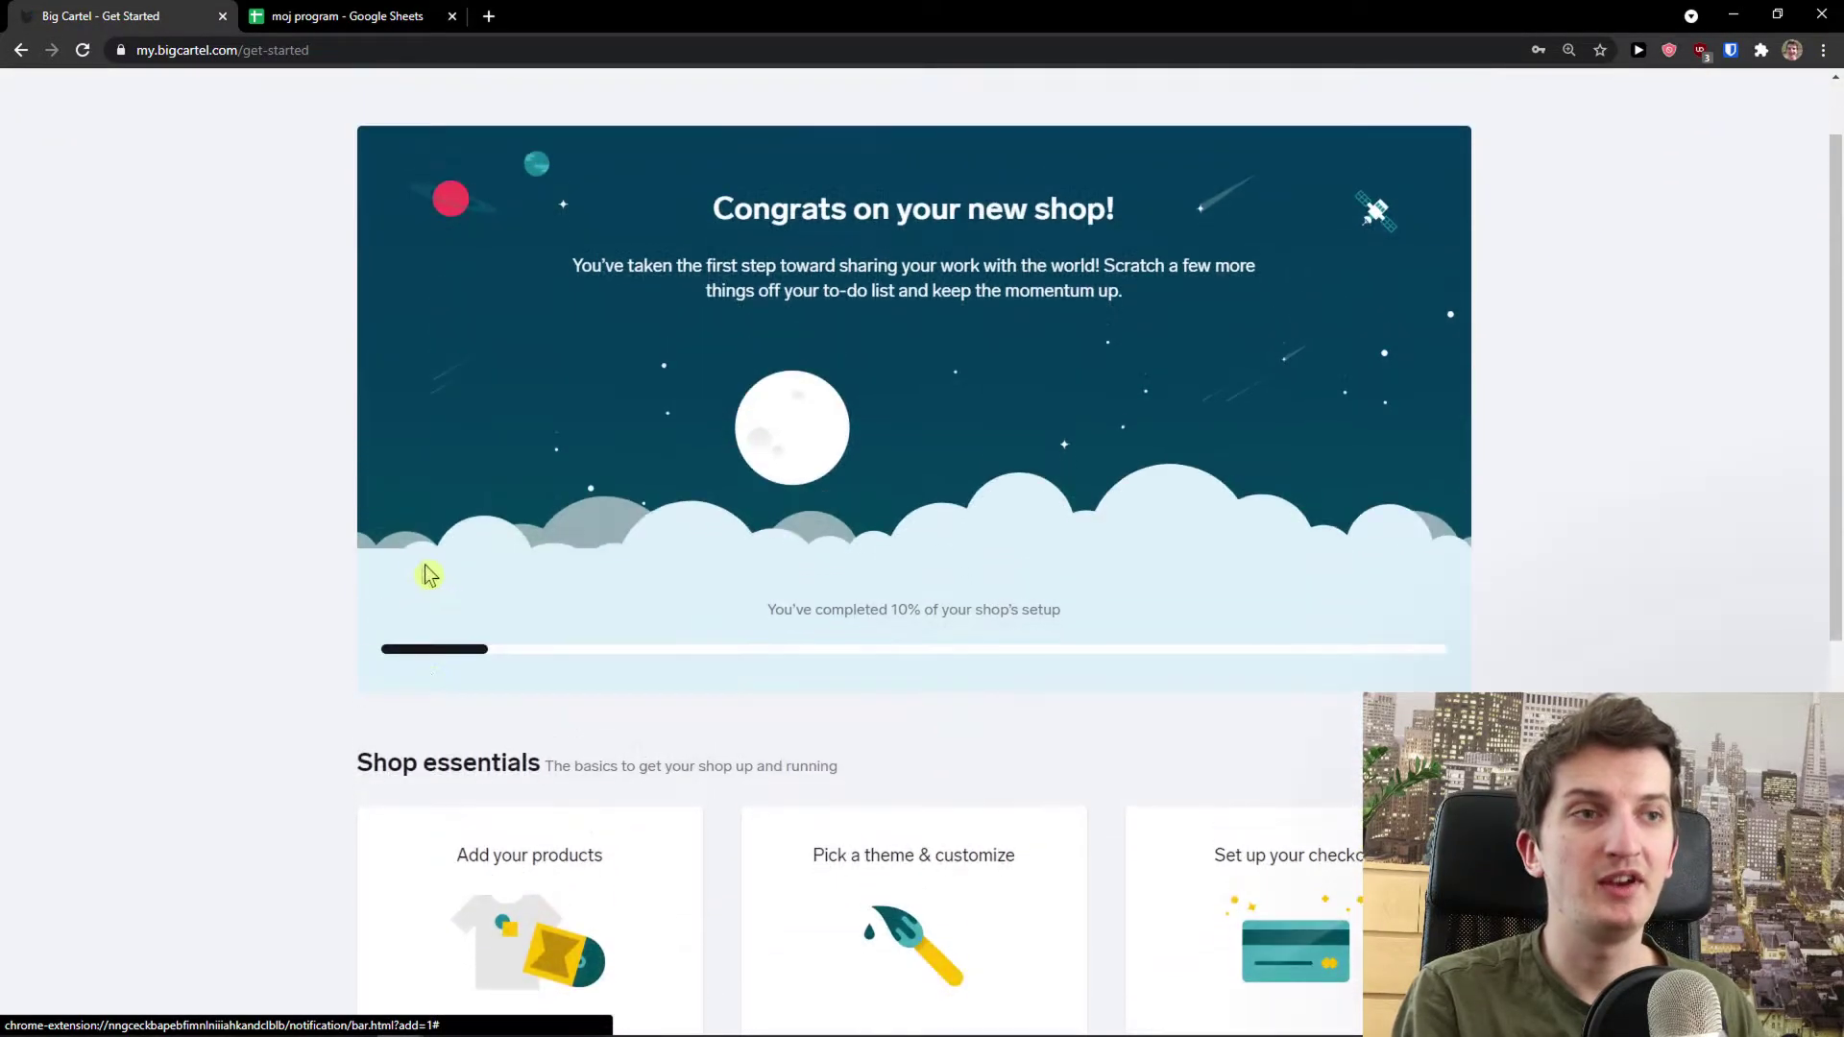
scroll(389, 565, "down", 2)
scroll(367, 565, "down", 2)
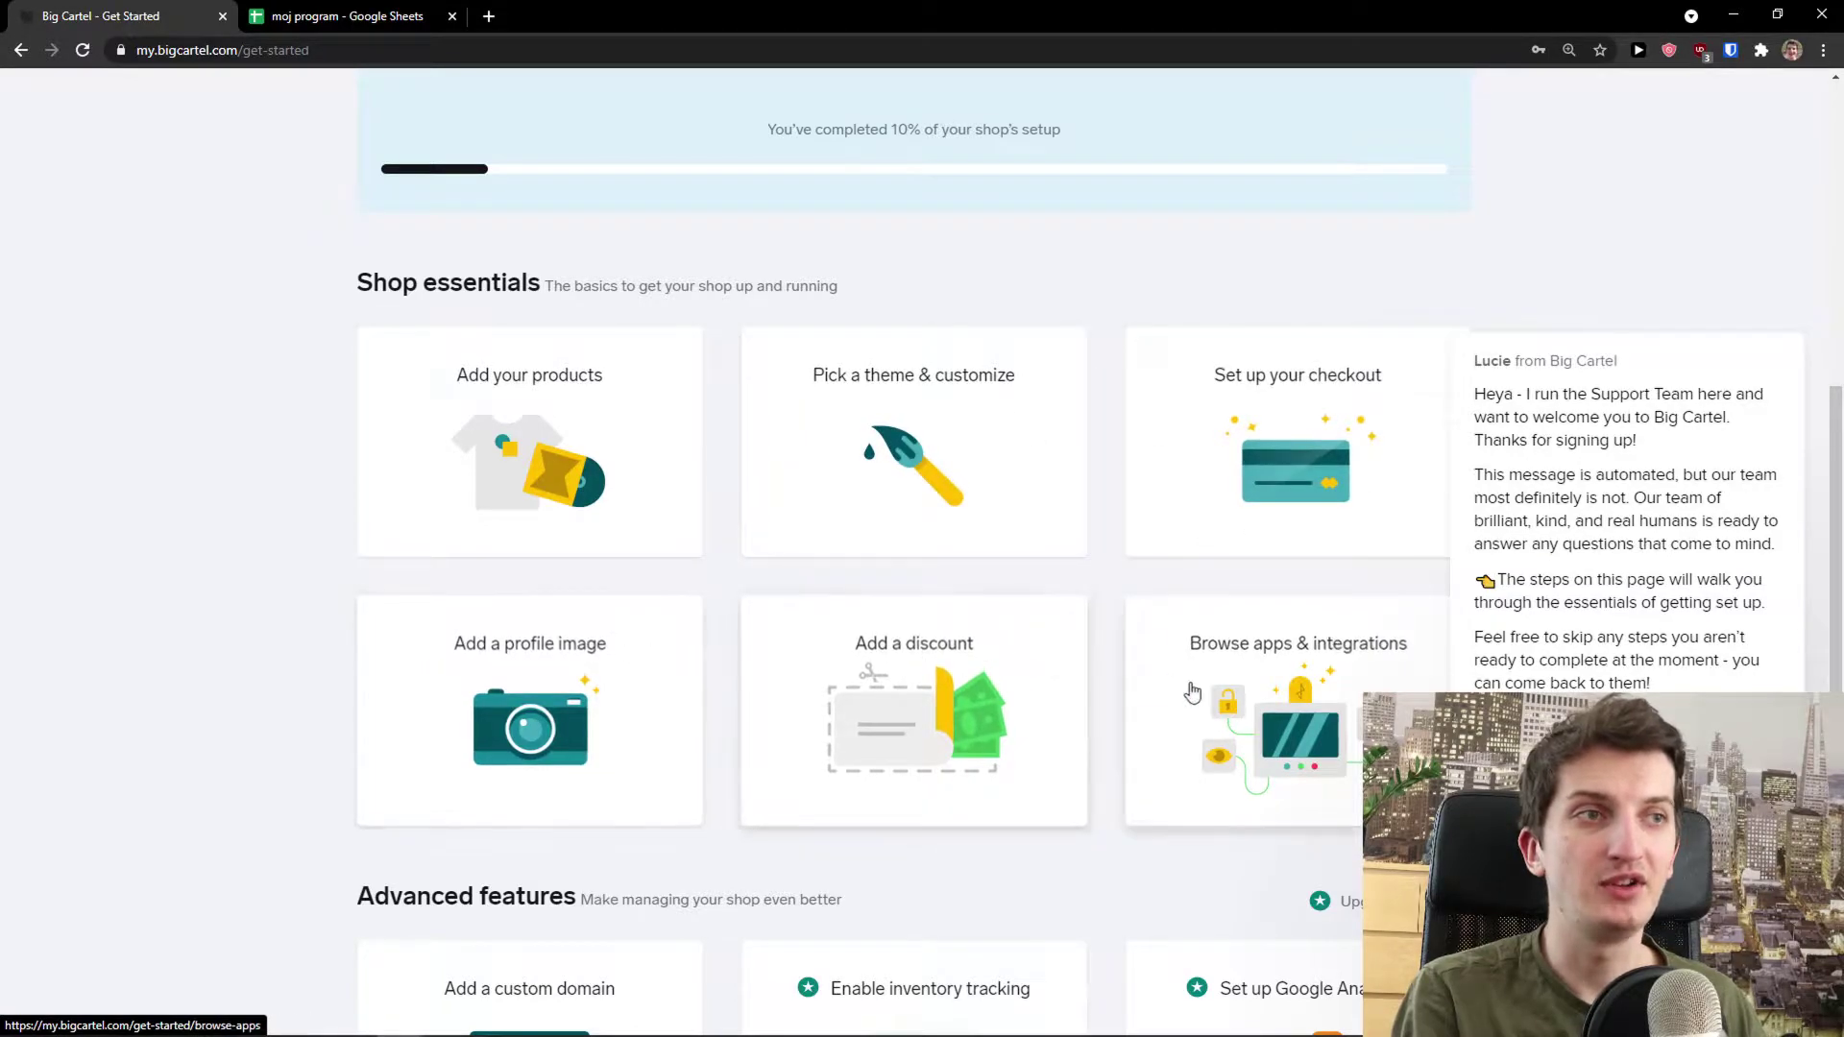
scroll(1191, 694, "up", 4)
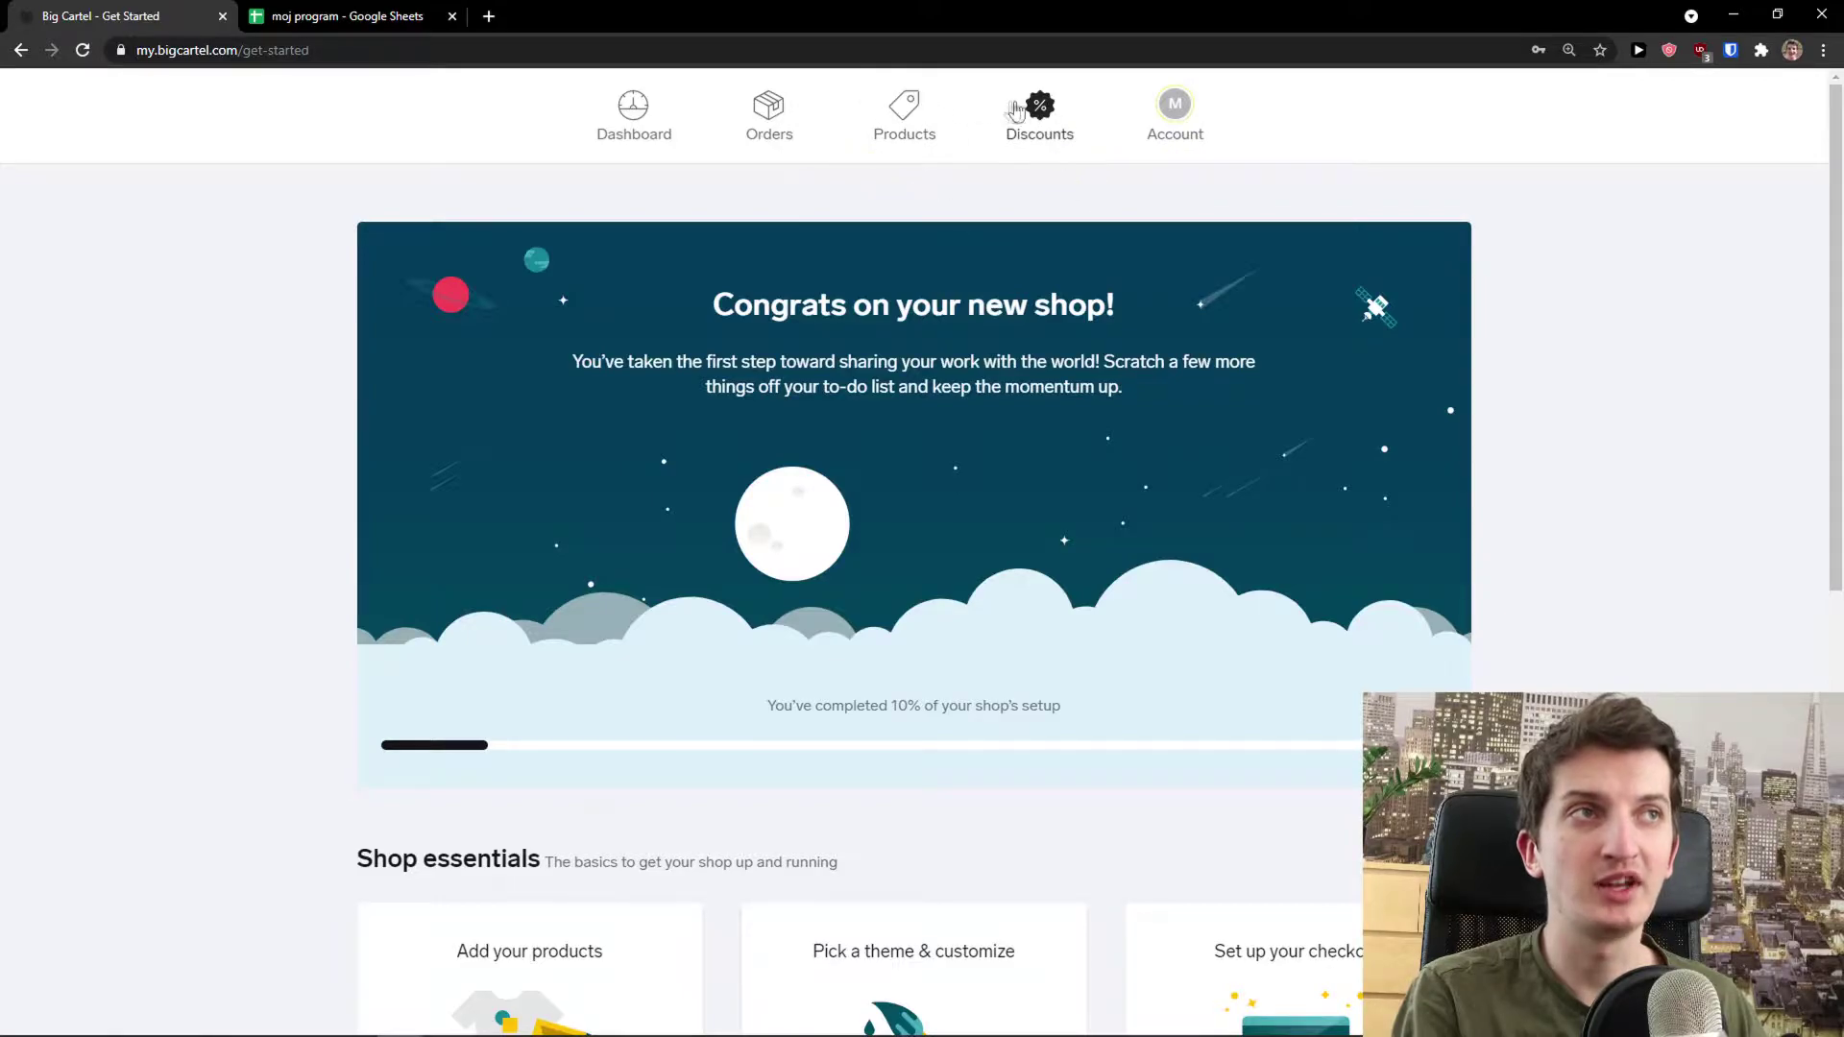
scroll(752, 194, "down", 1)
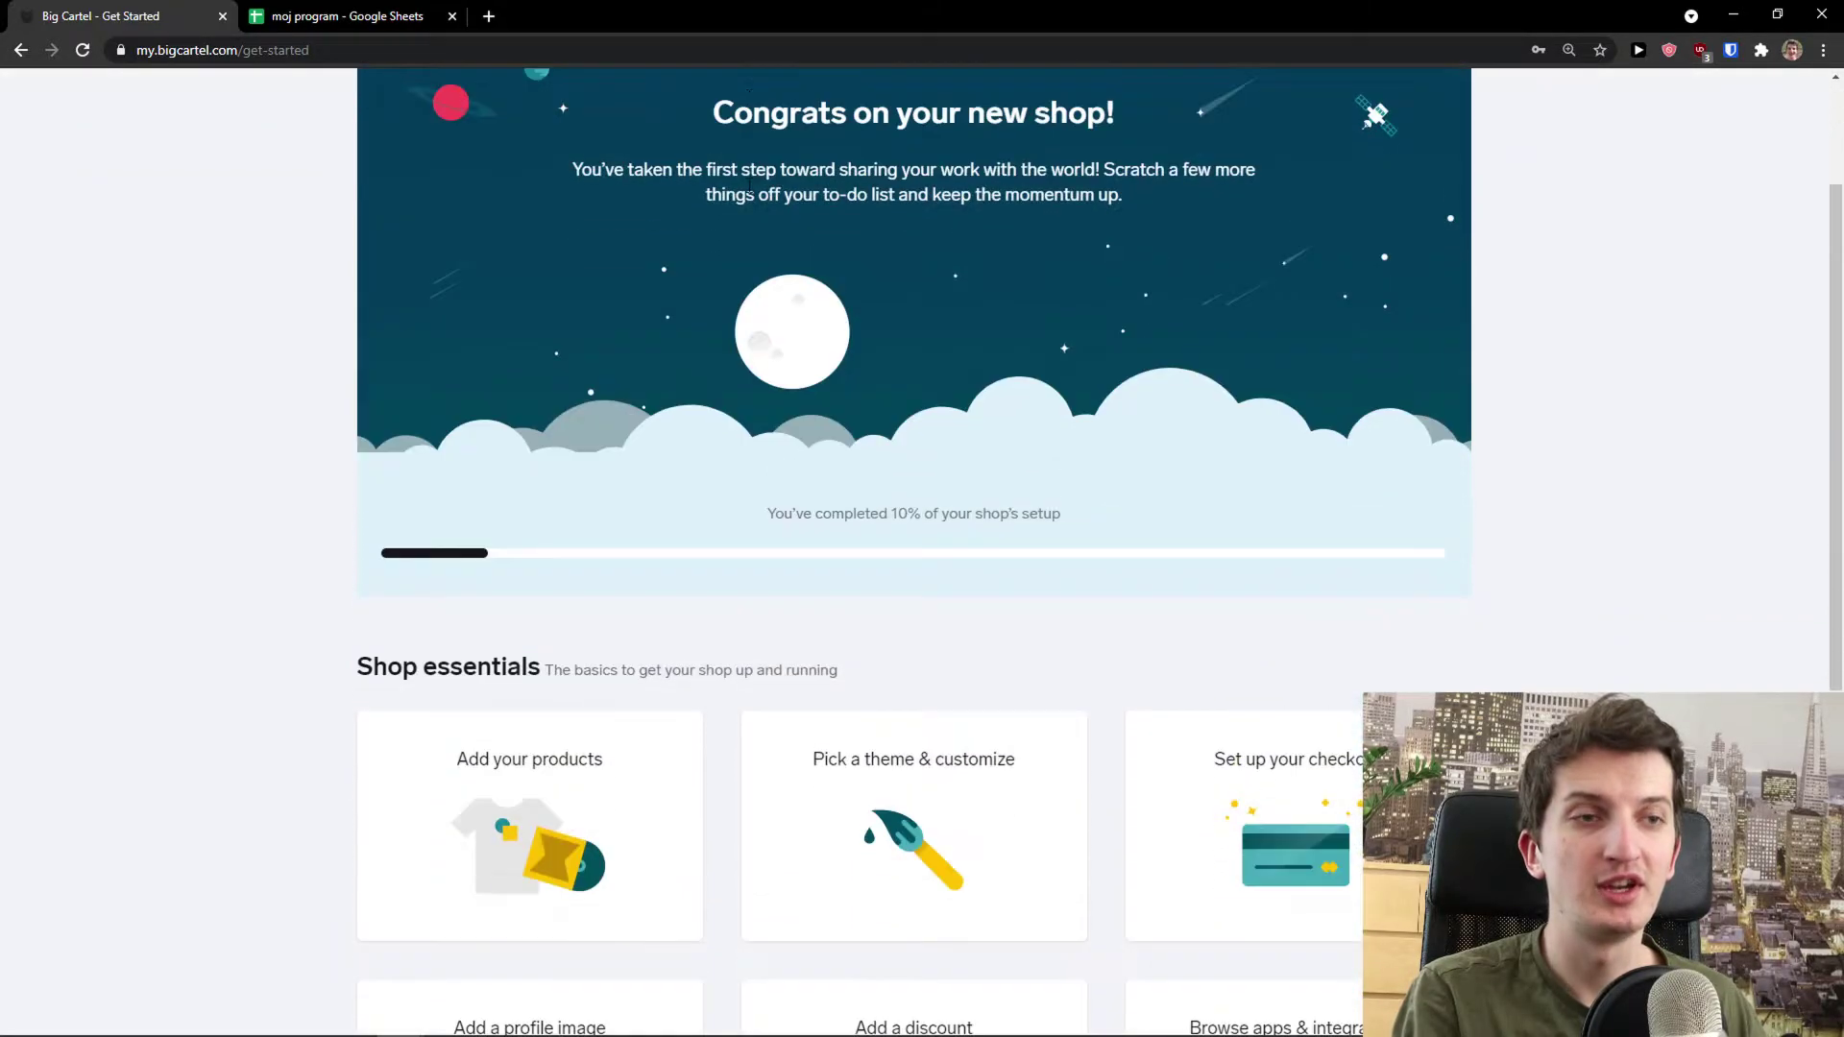
scroll(749, 188, "down", 1)
scroll(749, 192, "down", 1)
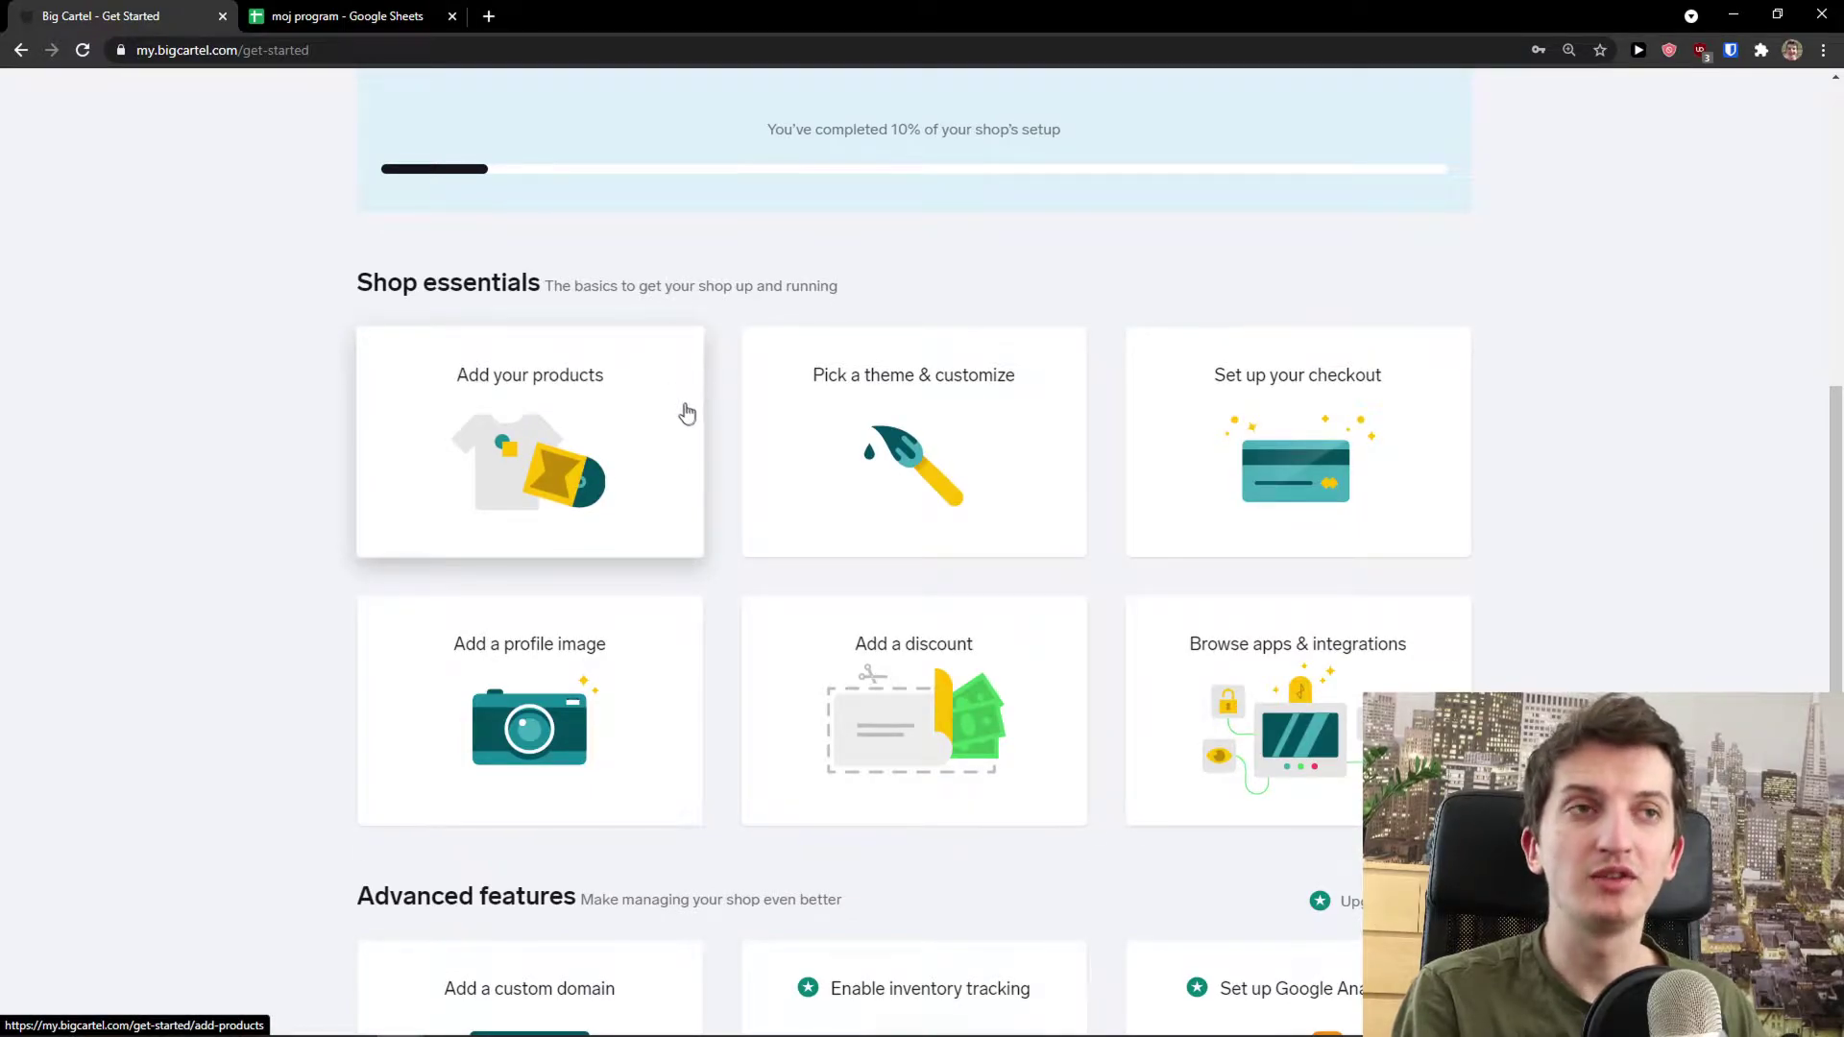
scroll(700, 419, "up", 2)
scroll(746, 420, "up", 1)
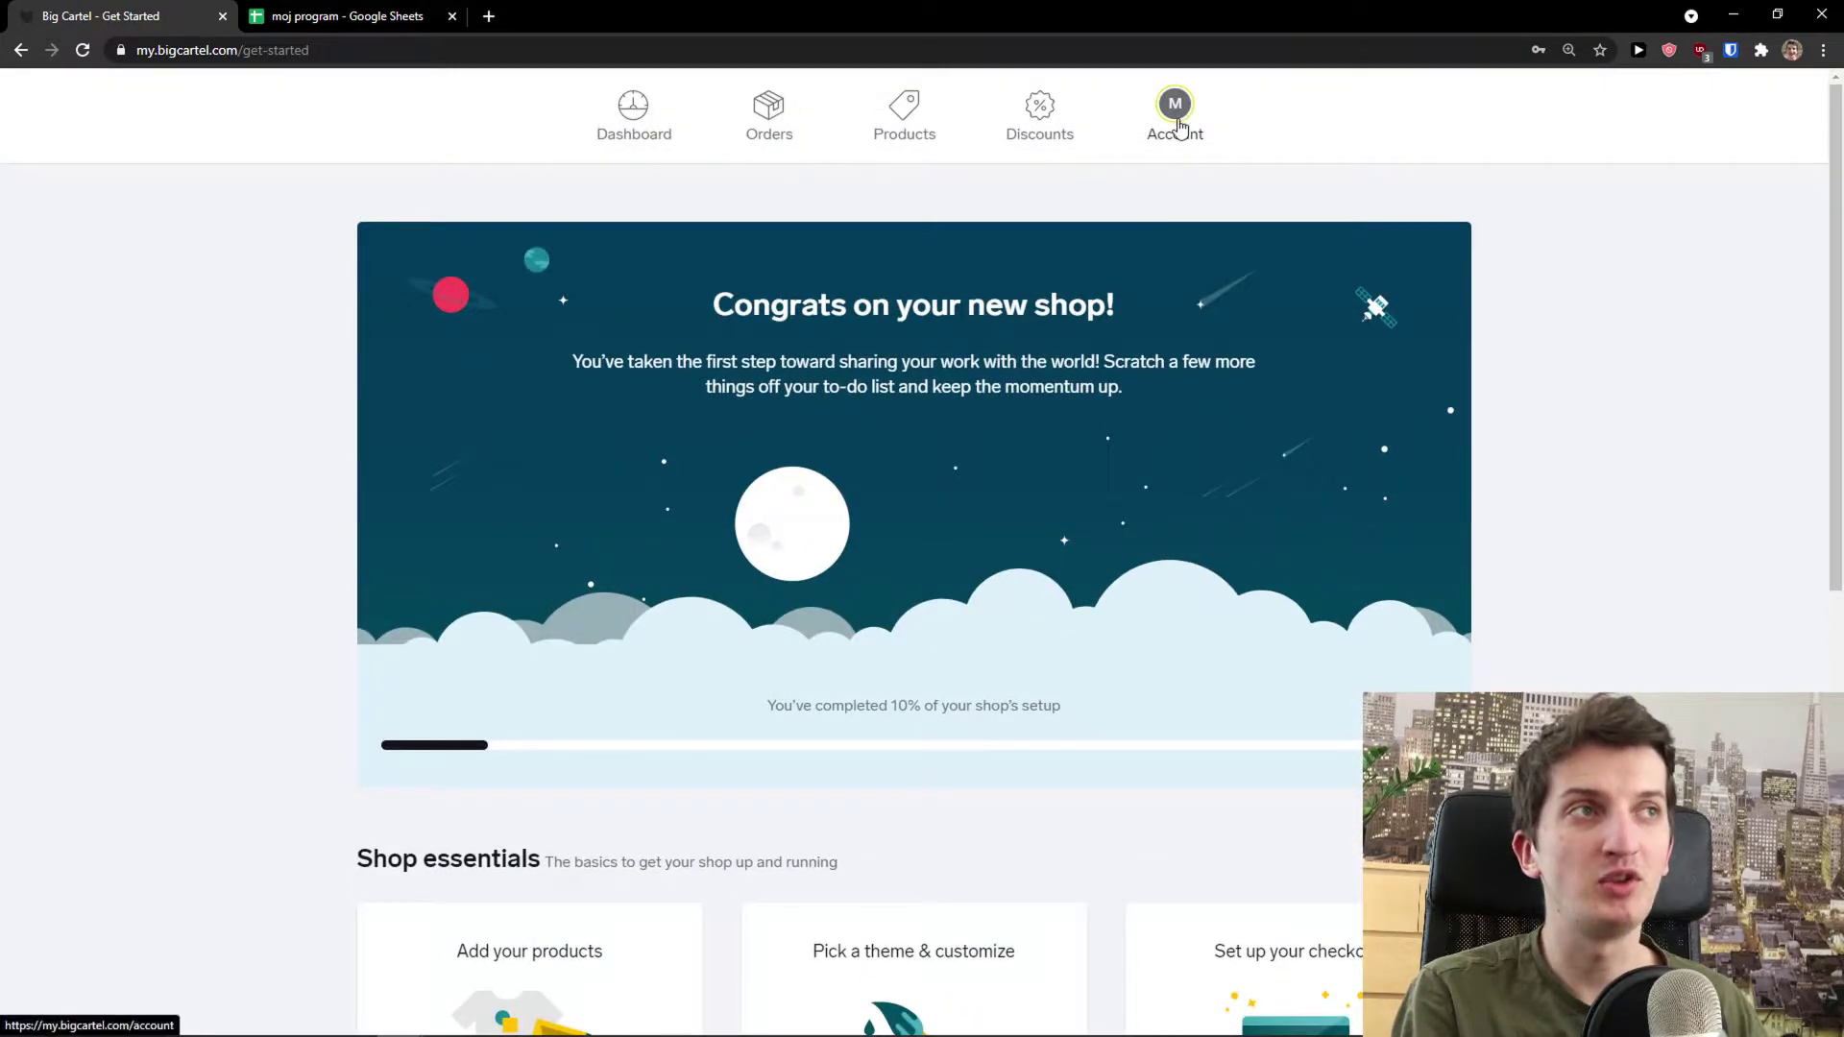
- Open the Account settings in a new browser tab after reviewing the checklist
middle_click(1178, 130)
scroll(251, 318, "down", 2)
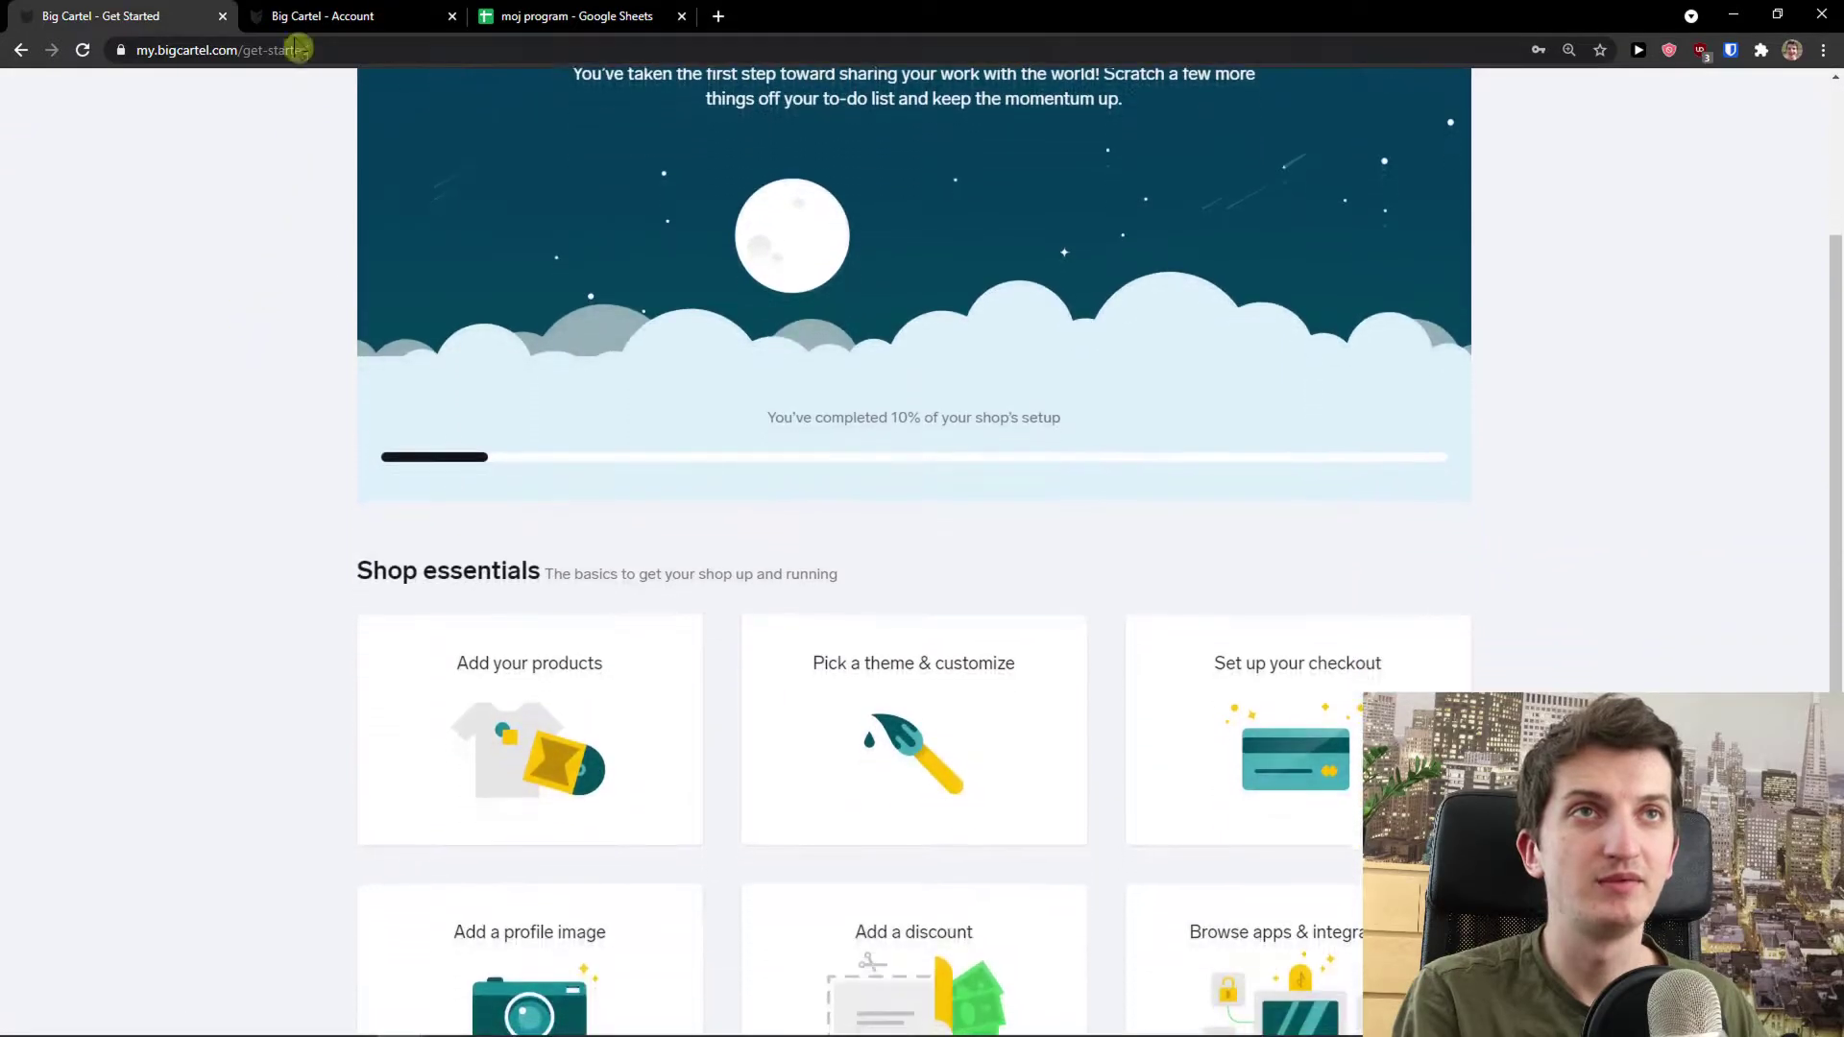
- In the Account tab, upload an image from Desktop as the shop profile picture
left_click(310, 16)
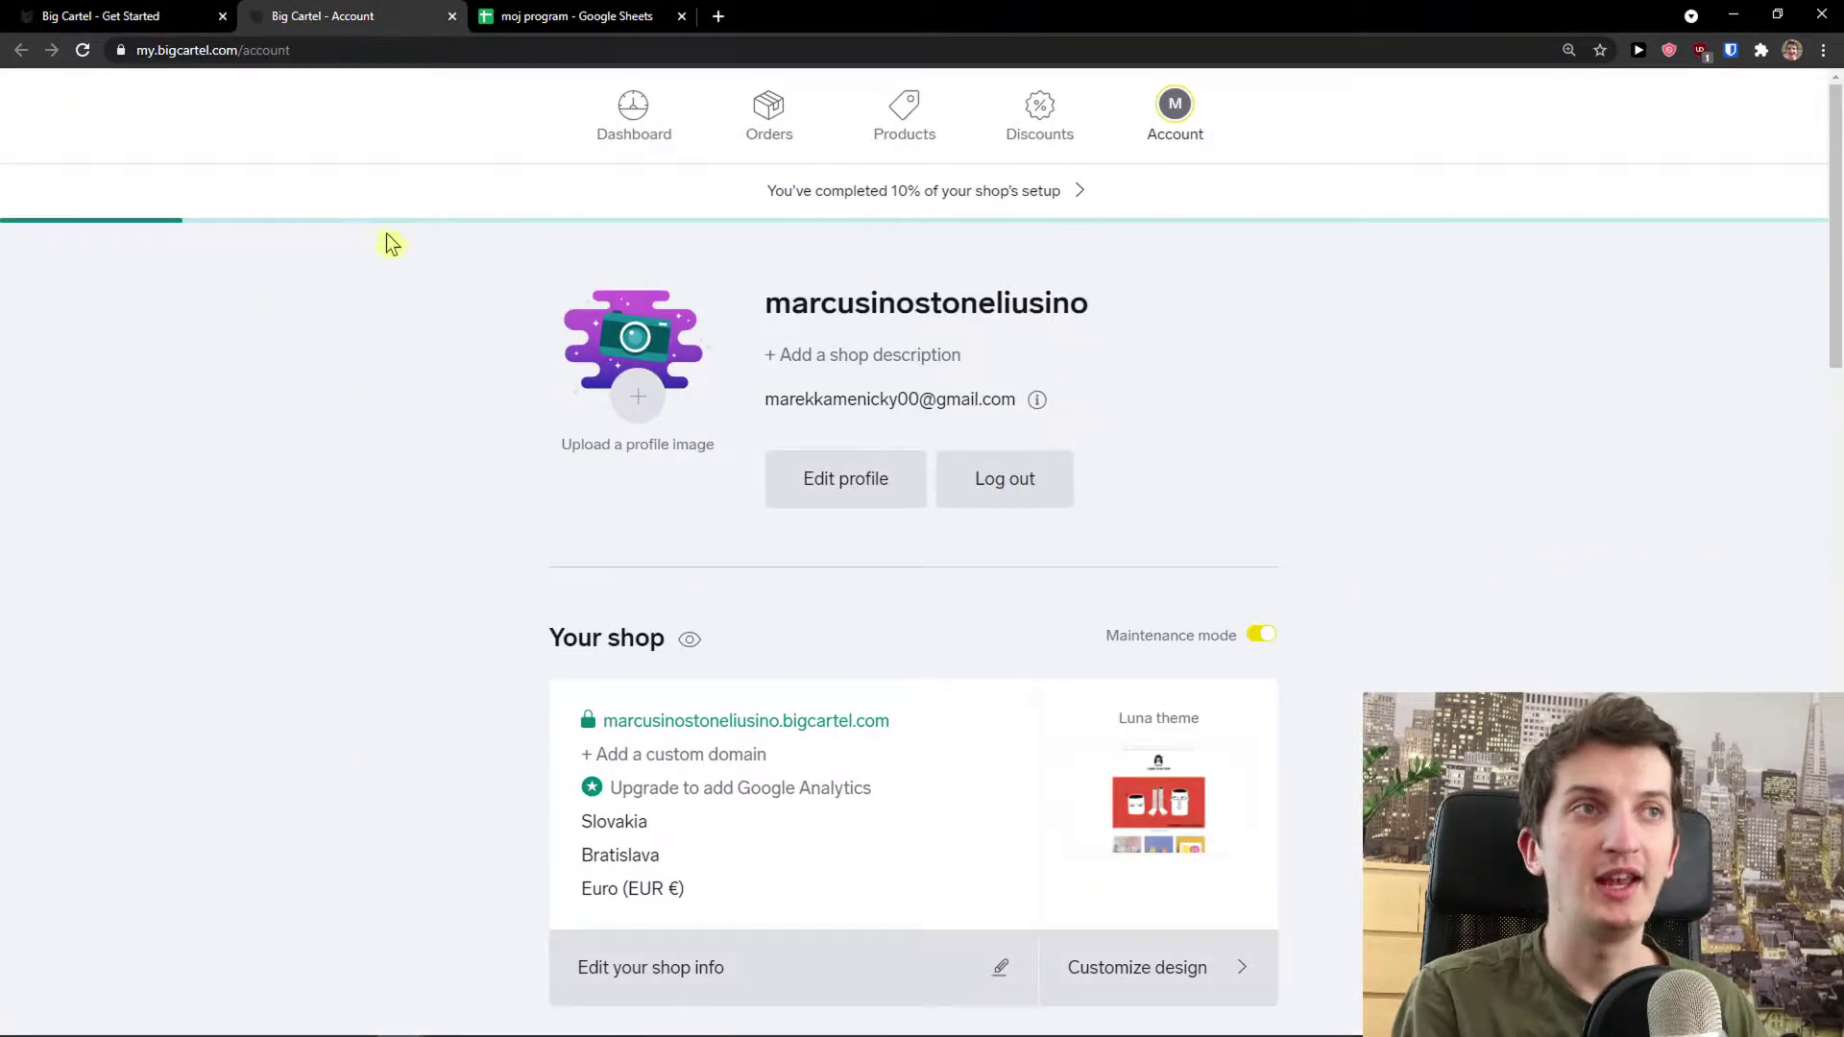
left_click(630, 402)
left_click(80, 149)
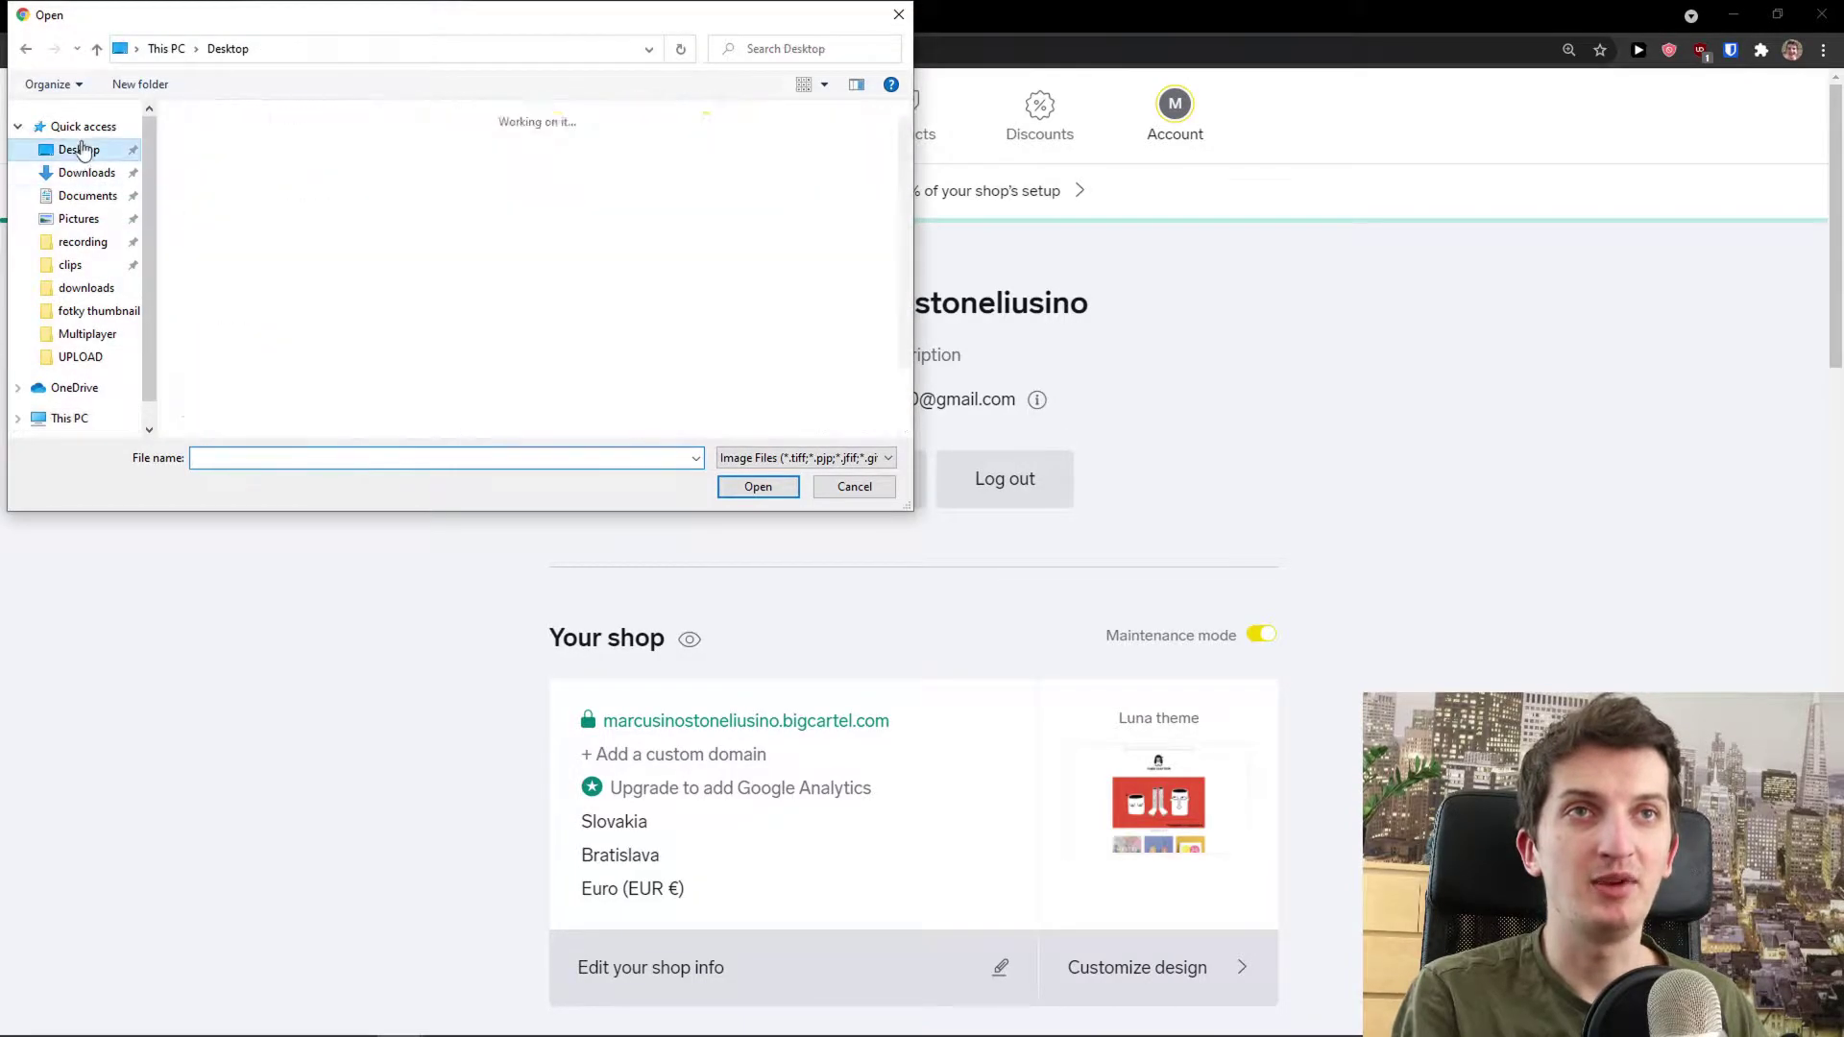
double_click(354, 382)
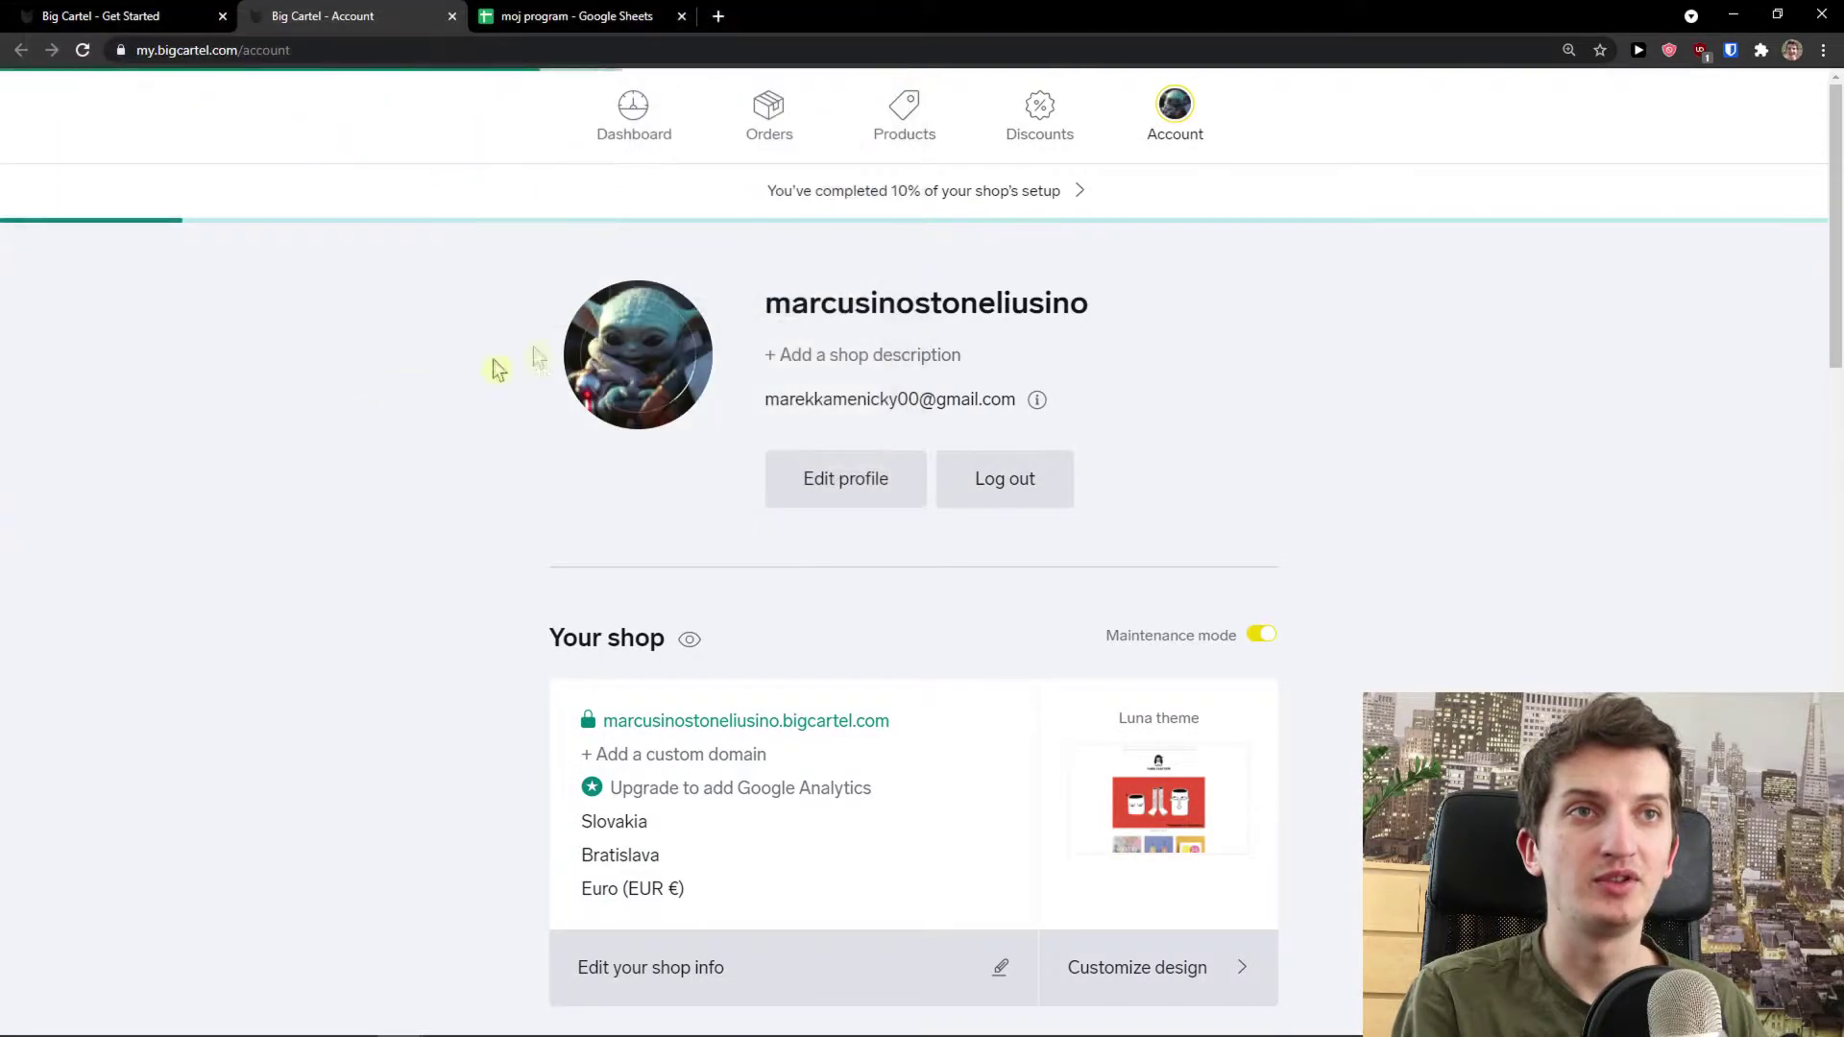
scroll(541, 368, "down", 1)
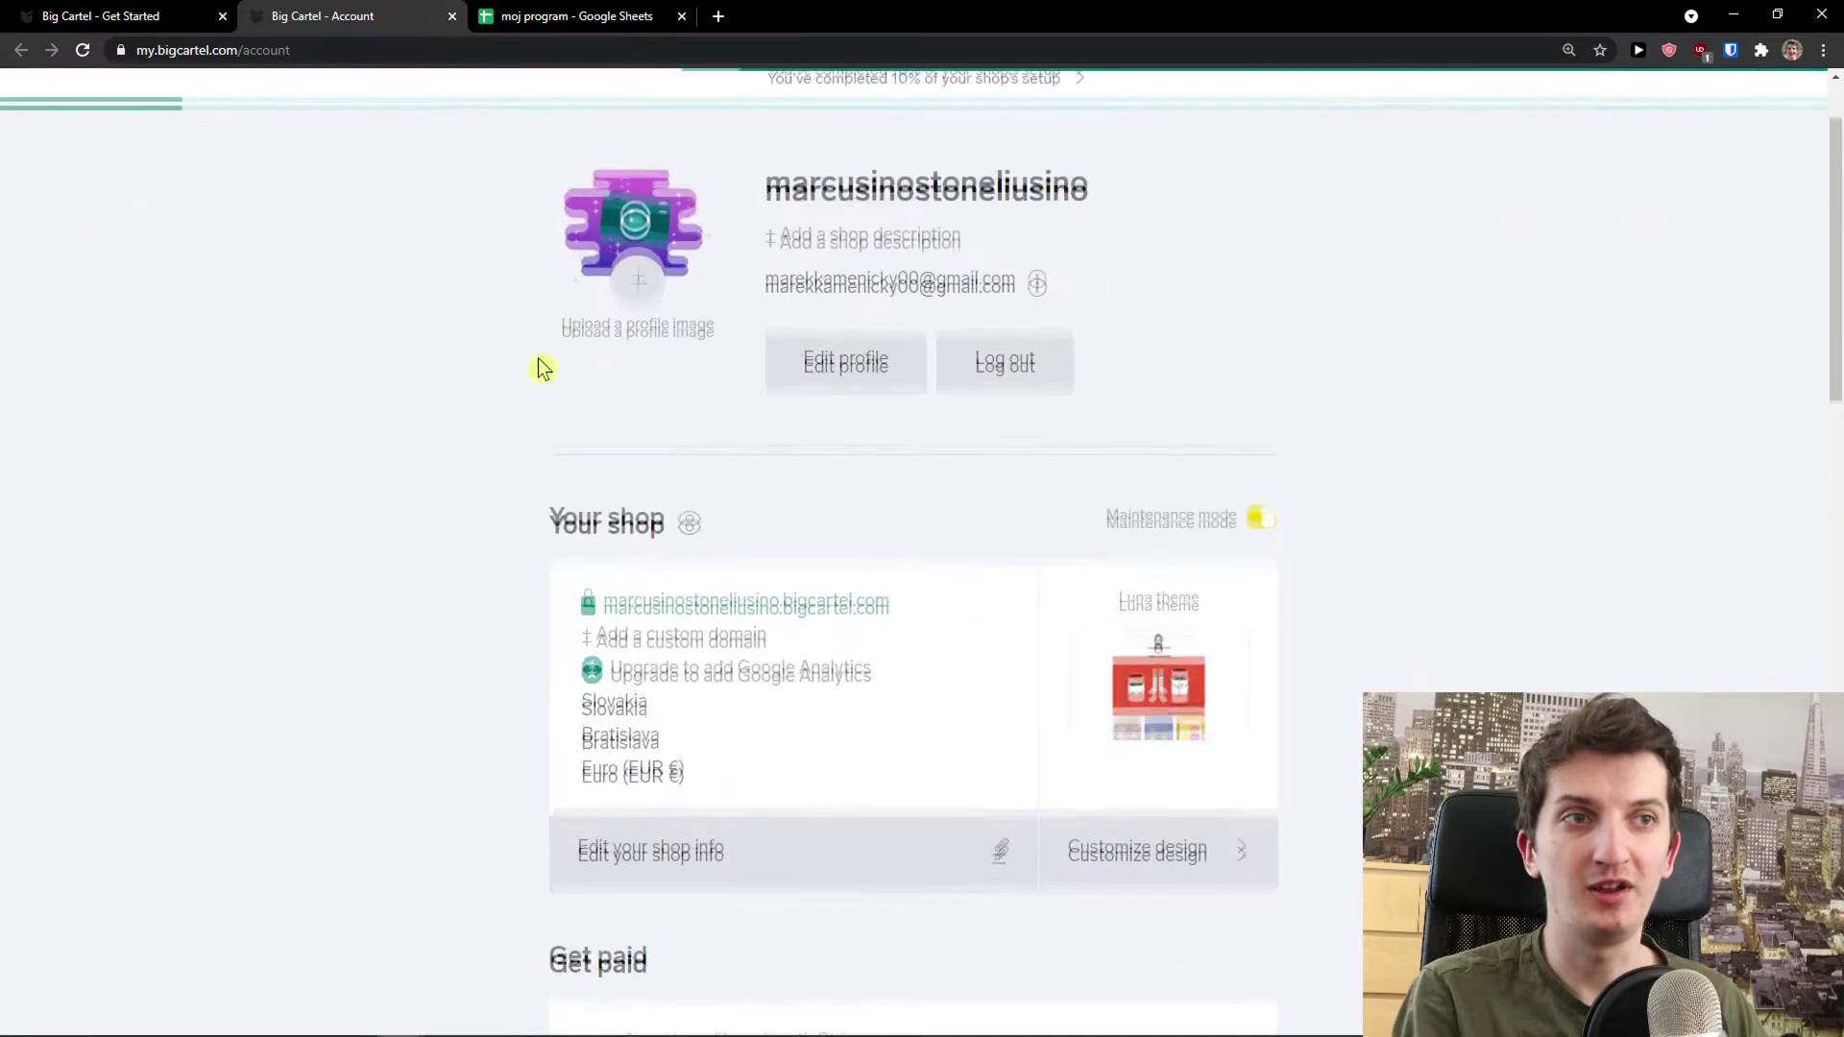
scroll(538, 364, "down", 3)
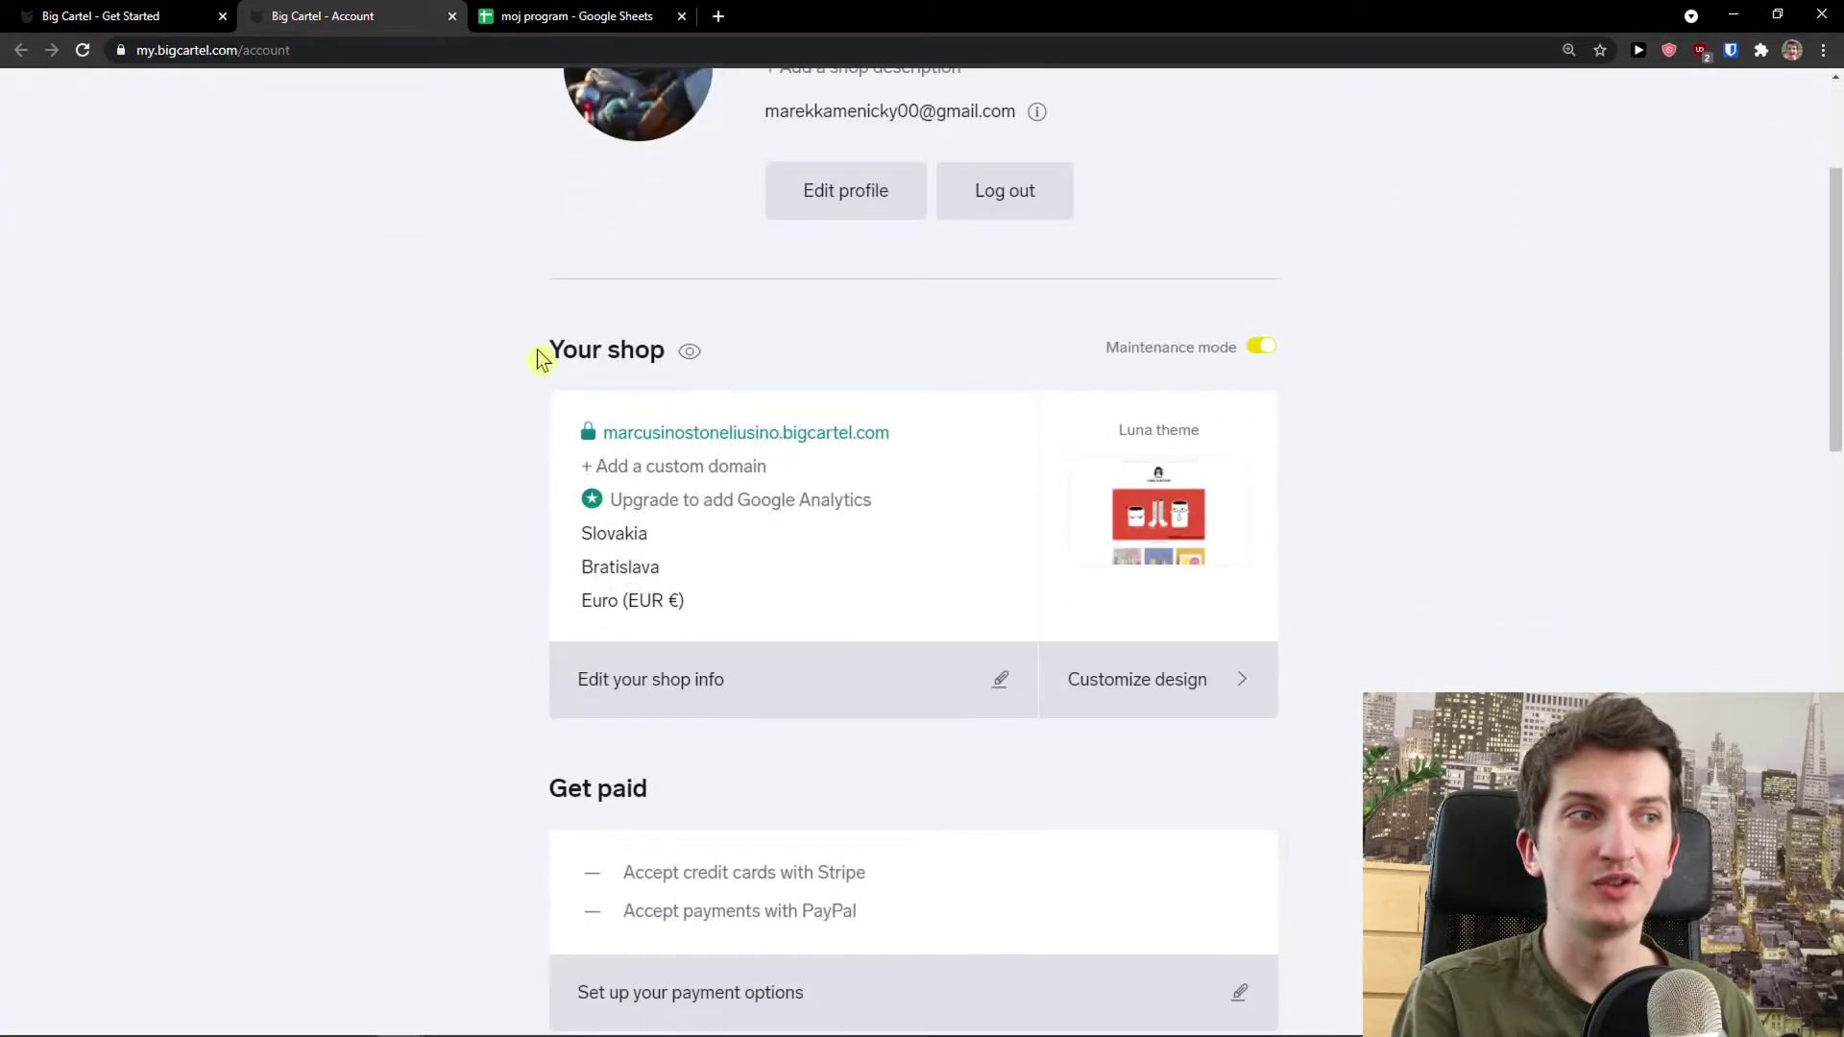
scroll(647, 403, "down", 1)
scroll(691, 527, "down", 1)
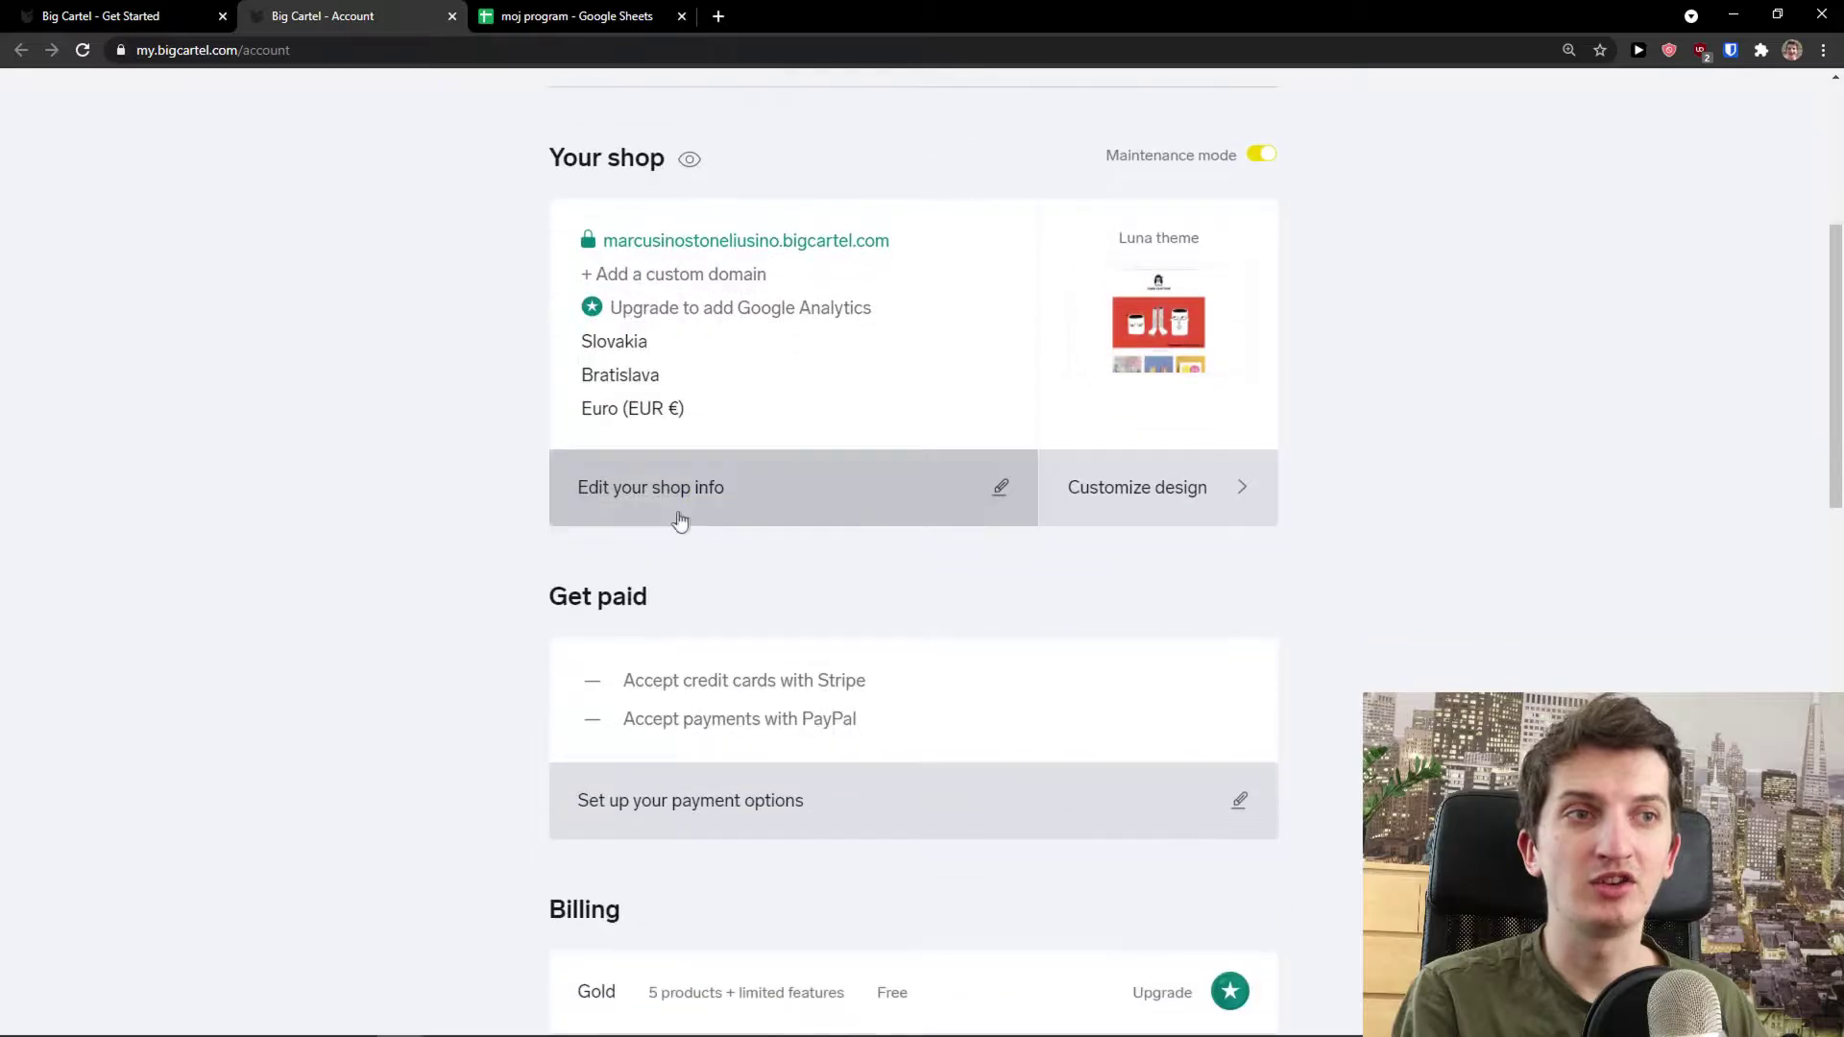
- Save the Edit shop info form, including the Google Analytics property ID field, unchanged
left_click(792, 502)
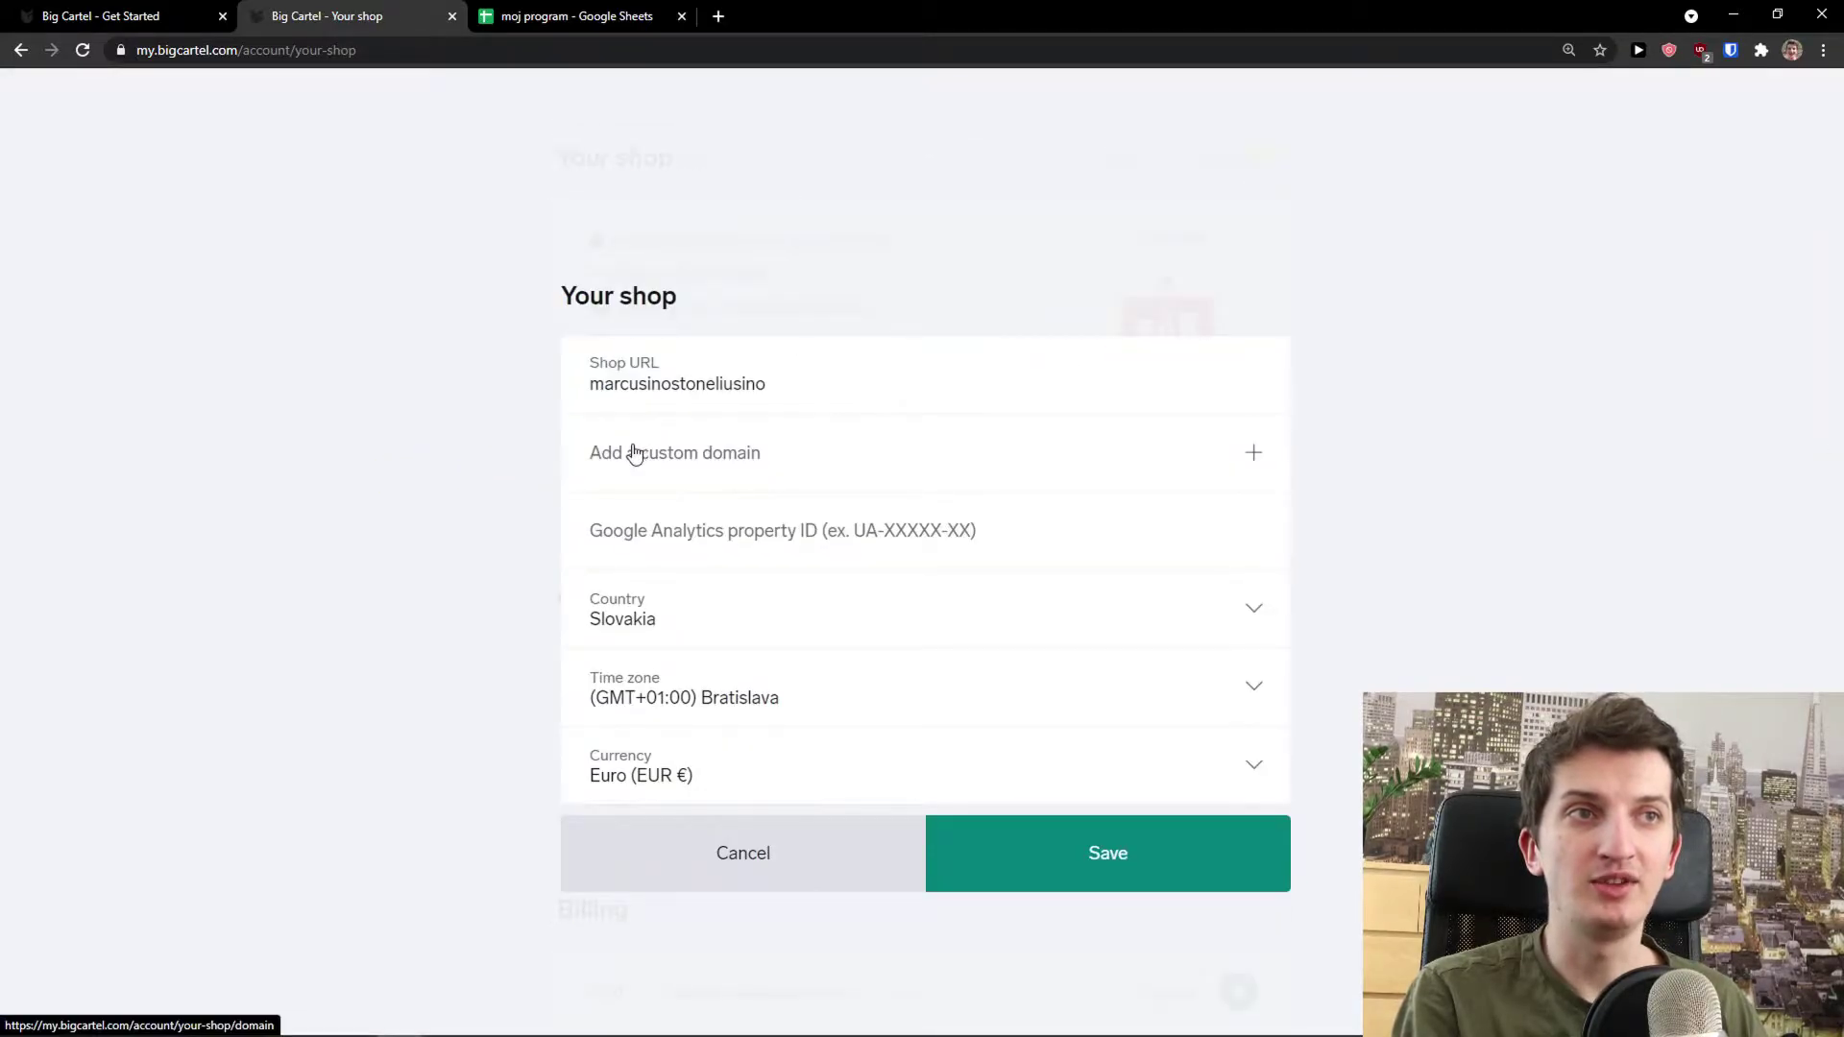
left_click(619, 549)
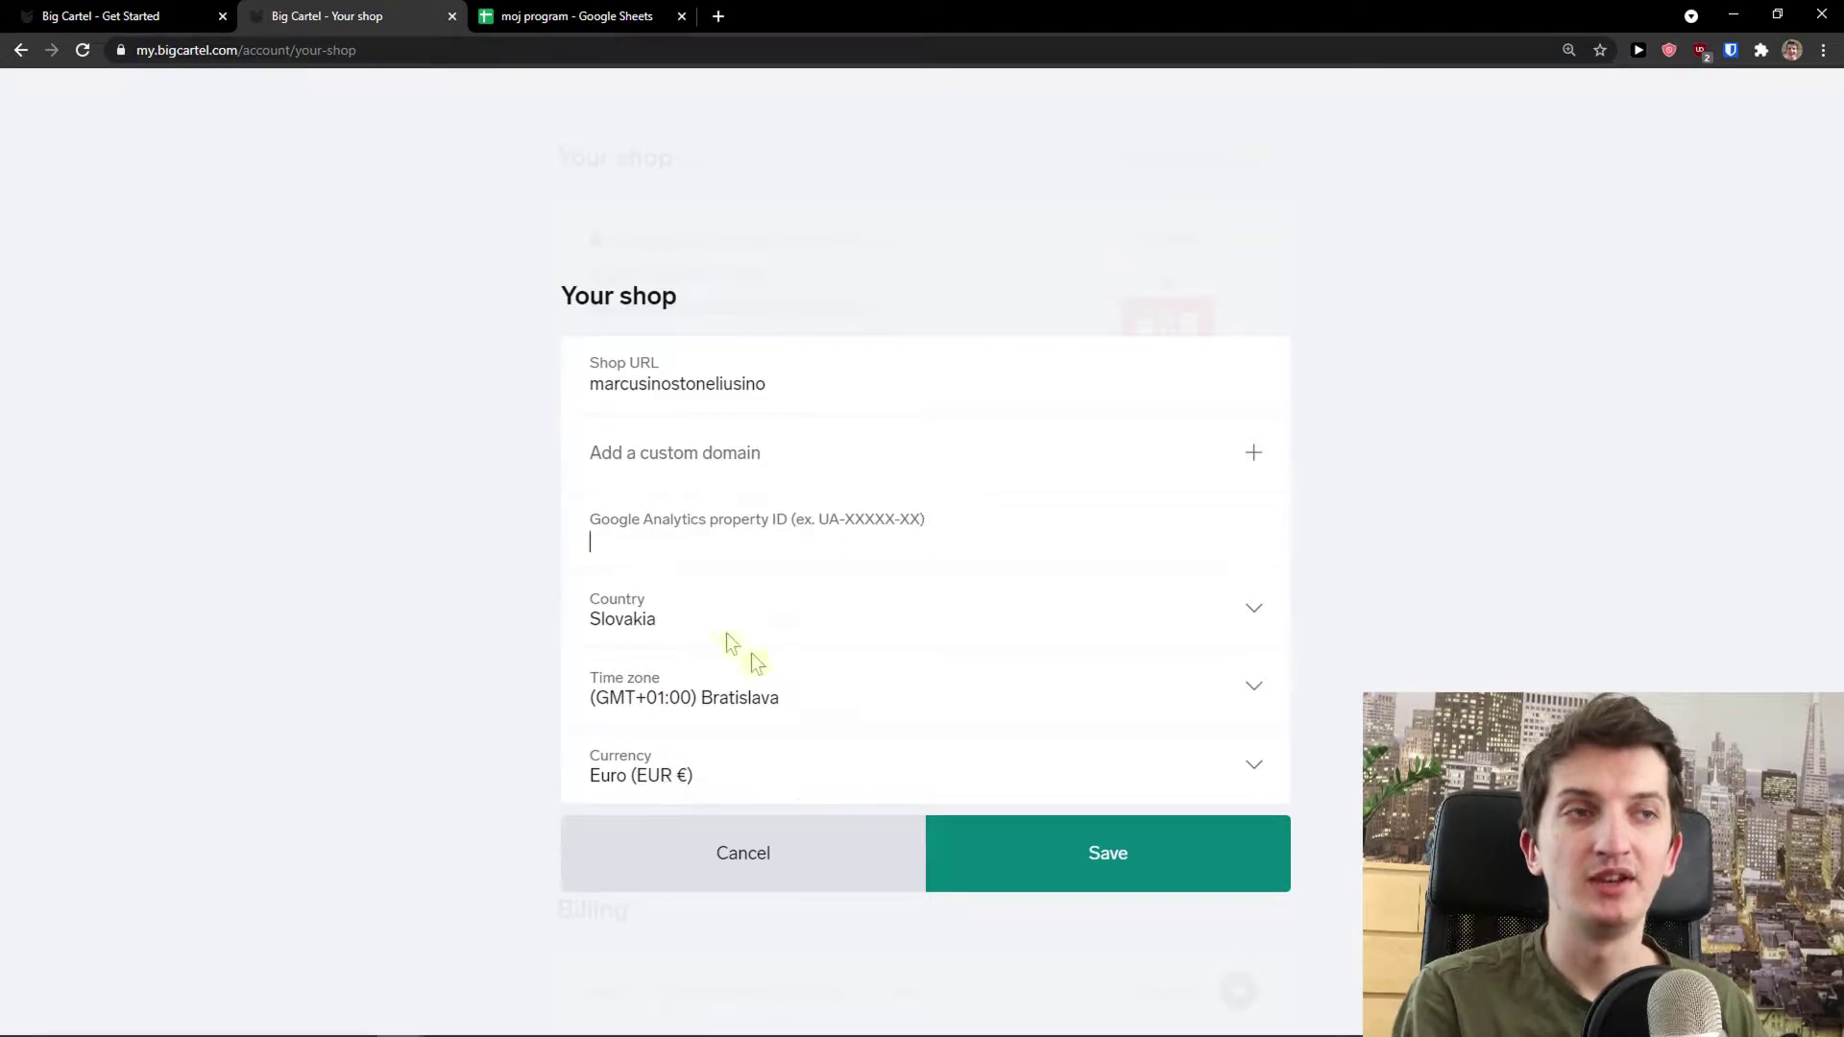
left_click(1025, 855)
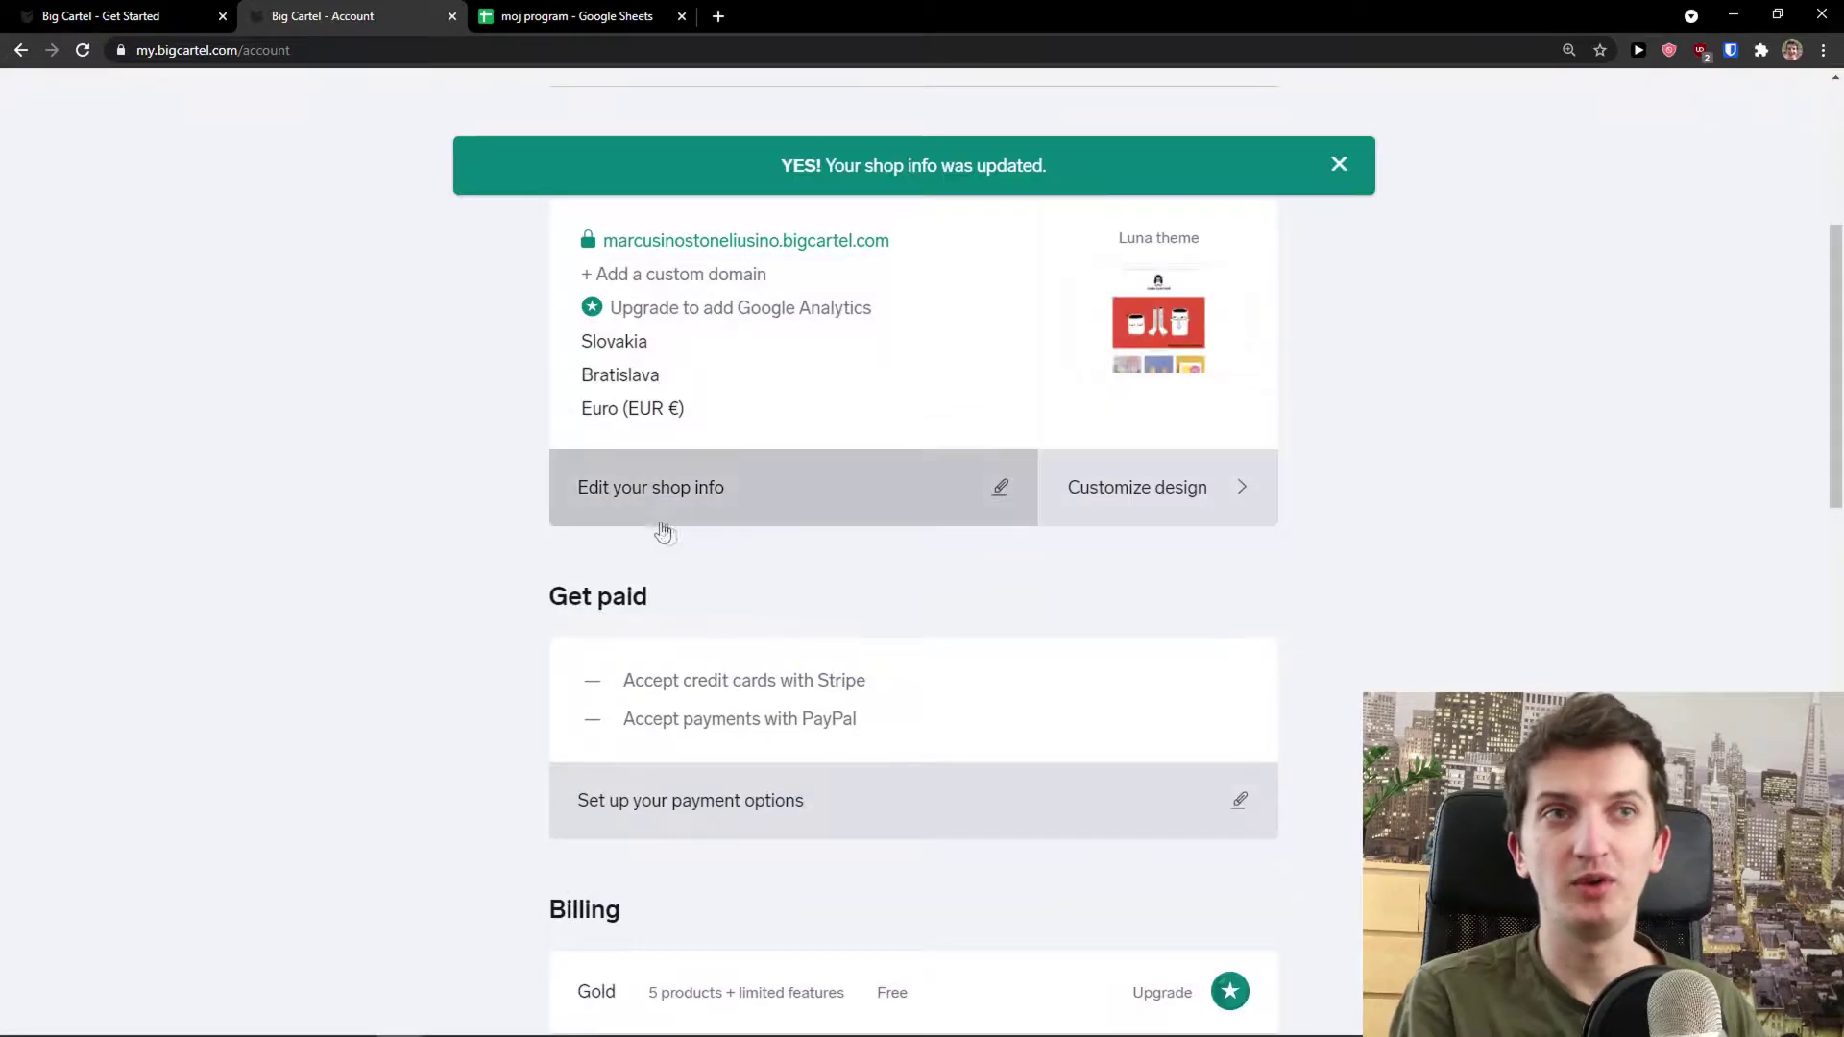
scroll(577, 476, "up", 3)
- Go from the Get Started checklist's Add your products step to a new product form
left_click(144, 15)
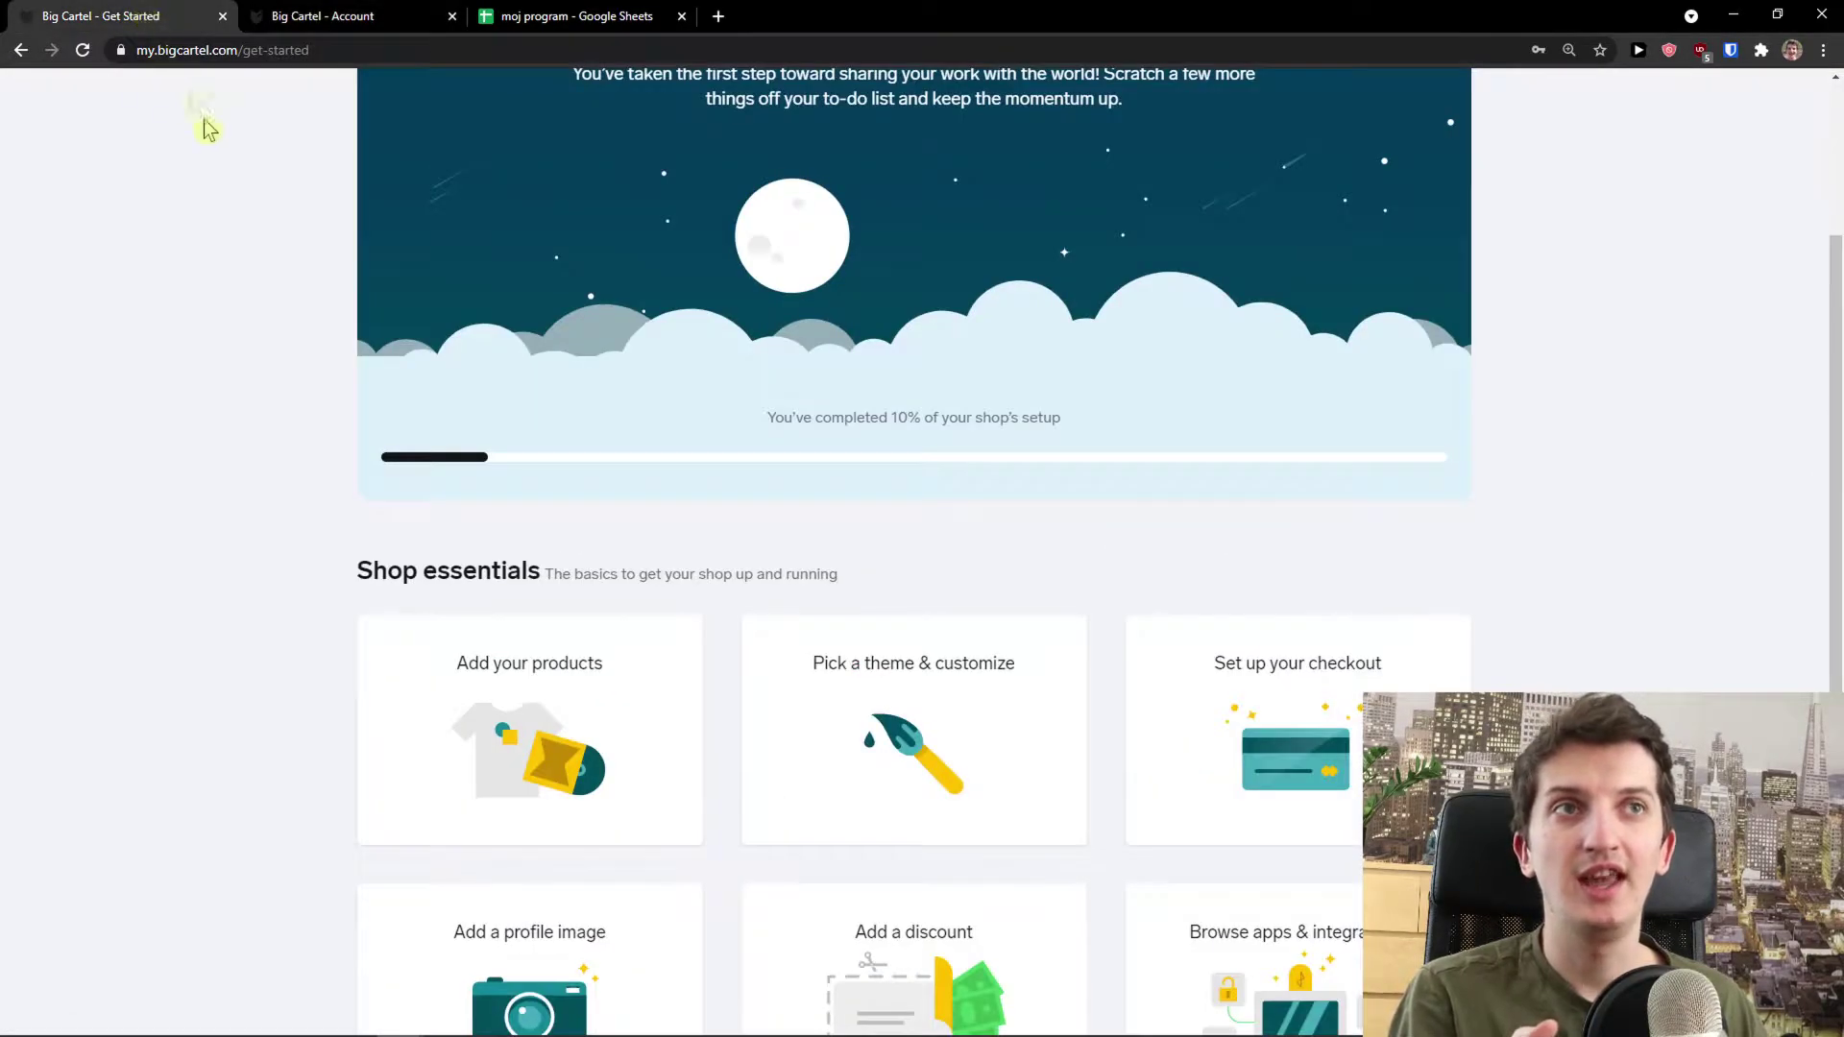
scroll(288, 266, "down", 1)
scroll(323, 332, "up", 3)
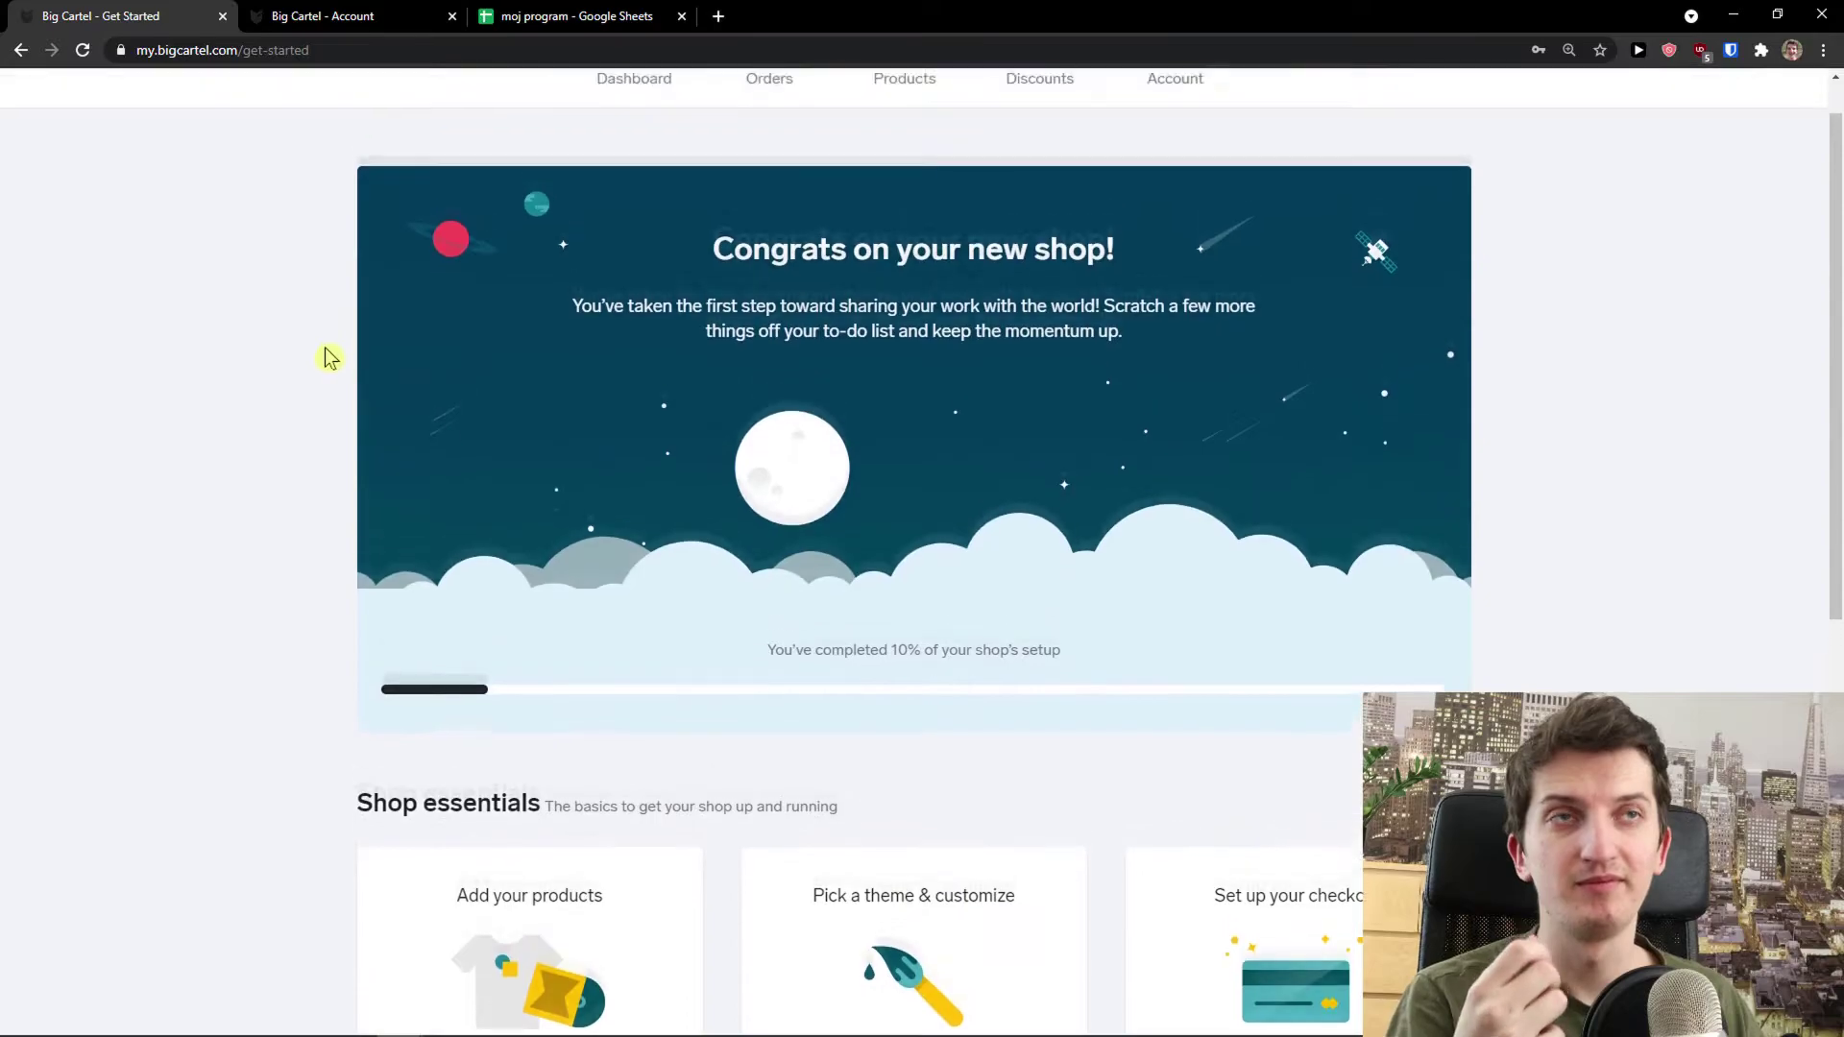
scroll(326, 357, "down", 2)
scroll(323, 361, "down", 1)
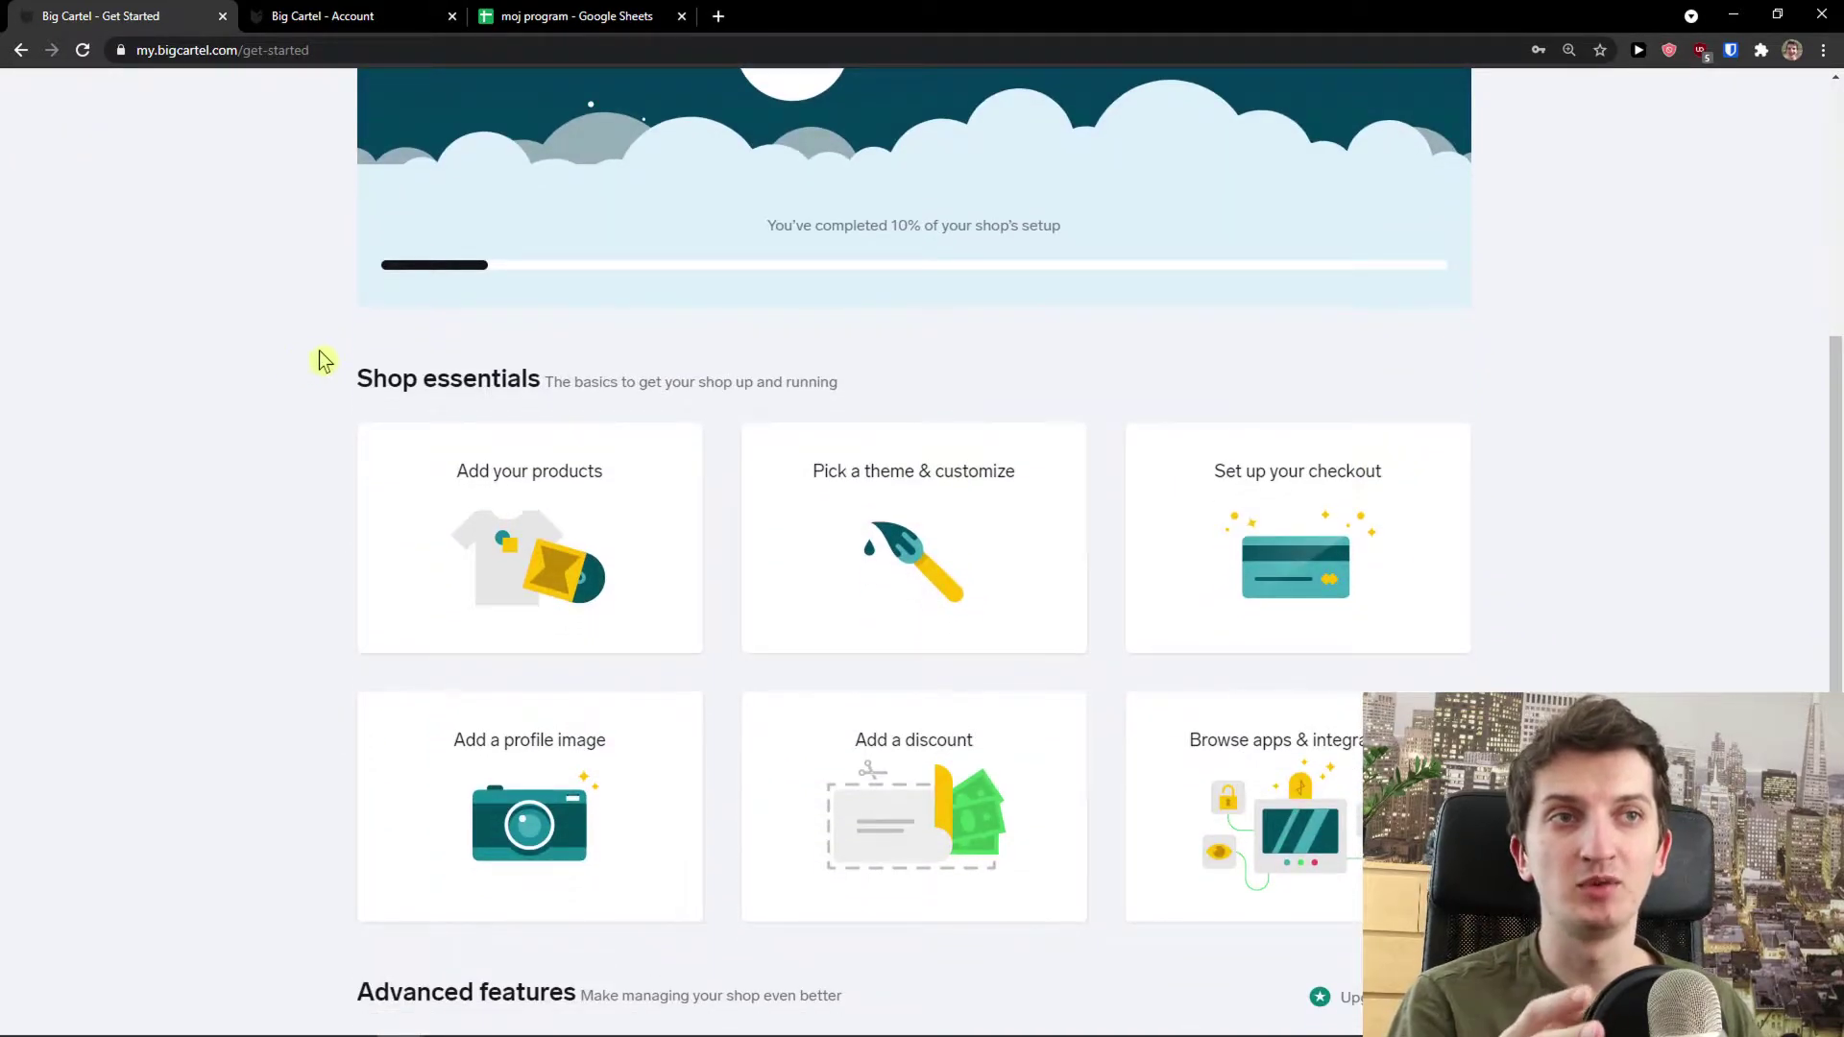
left_click(584, 509)
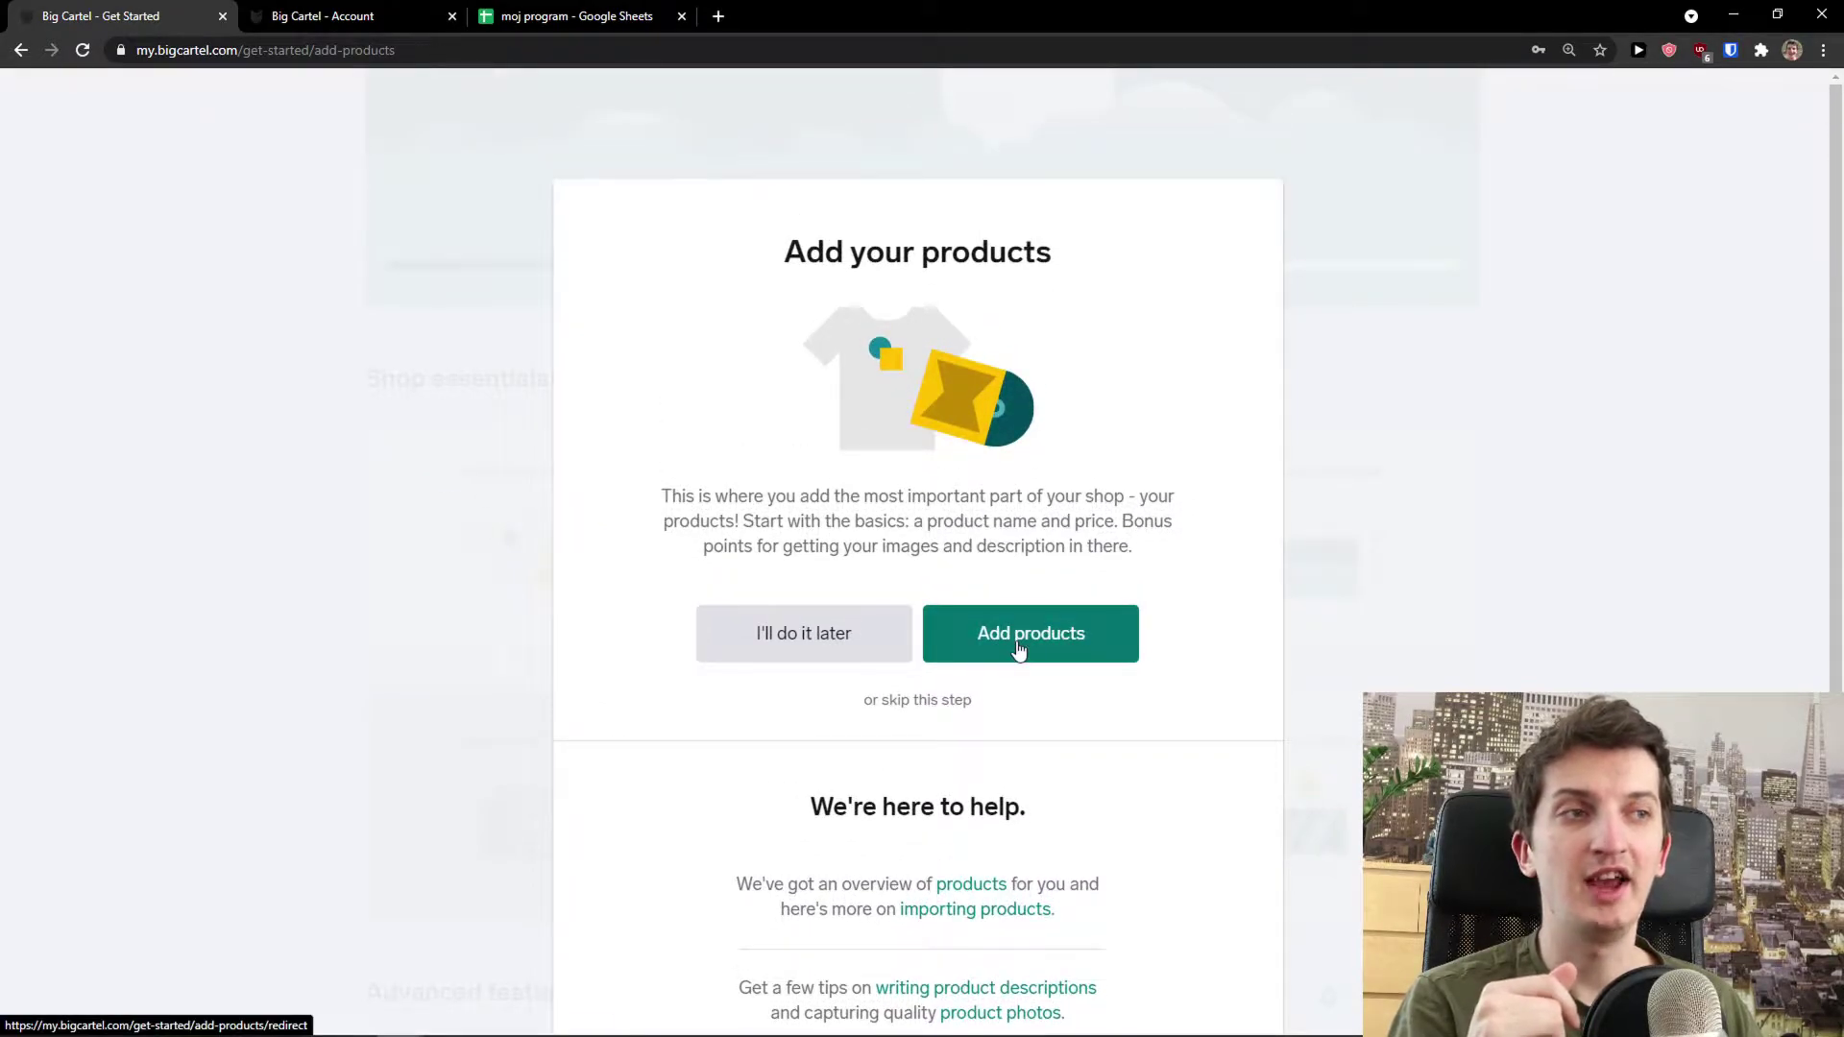
left_click(1018, 649)
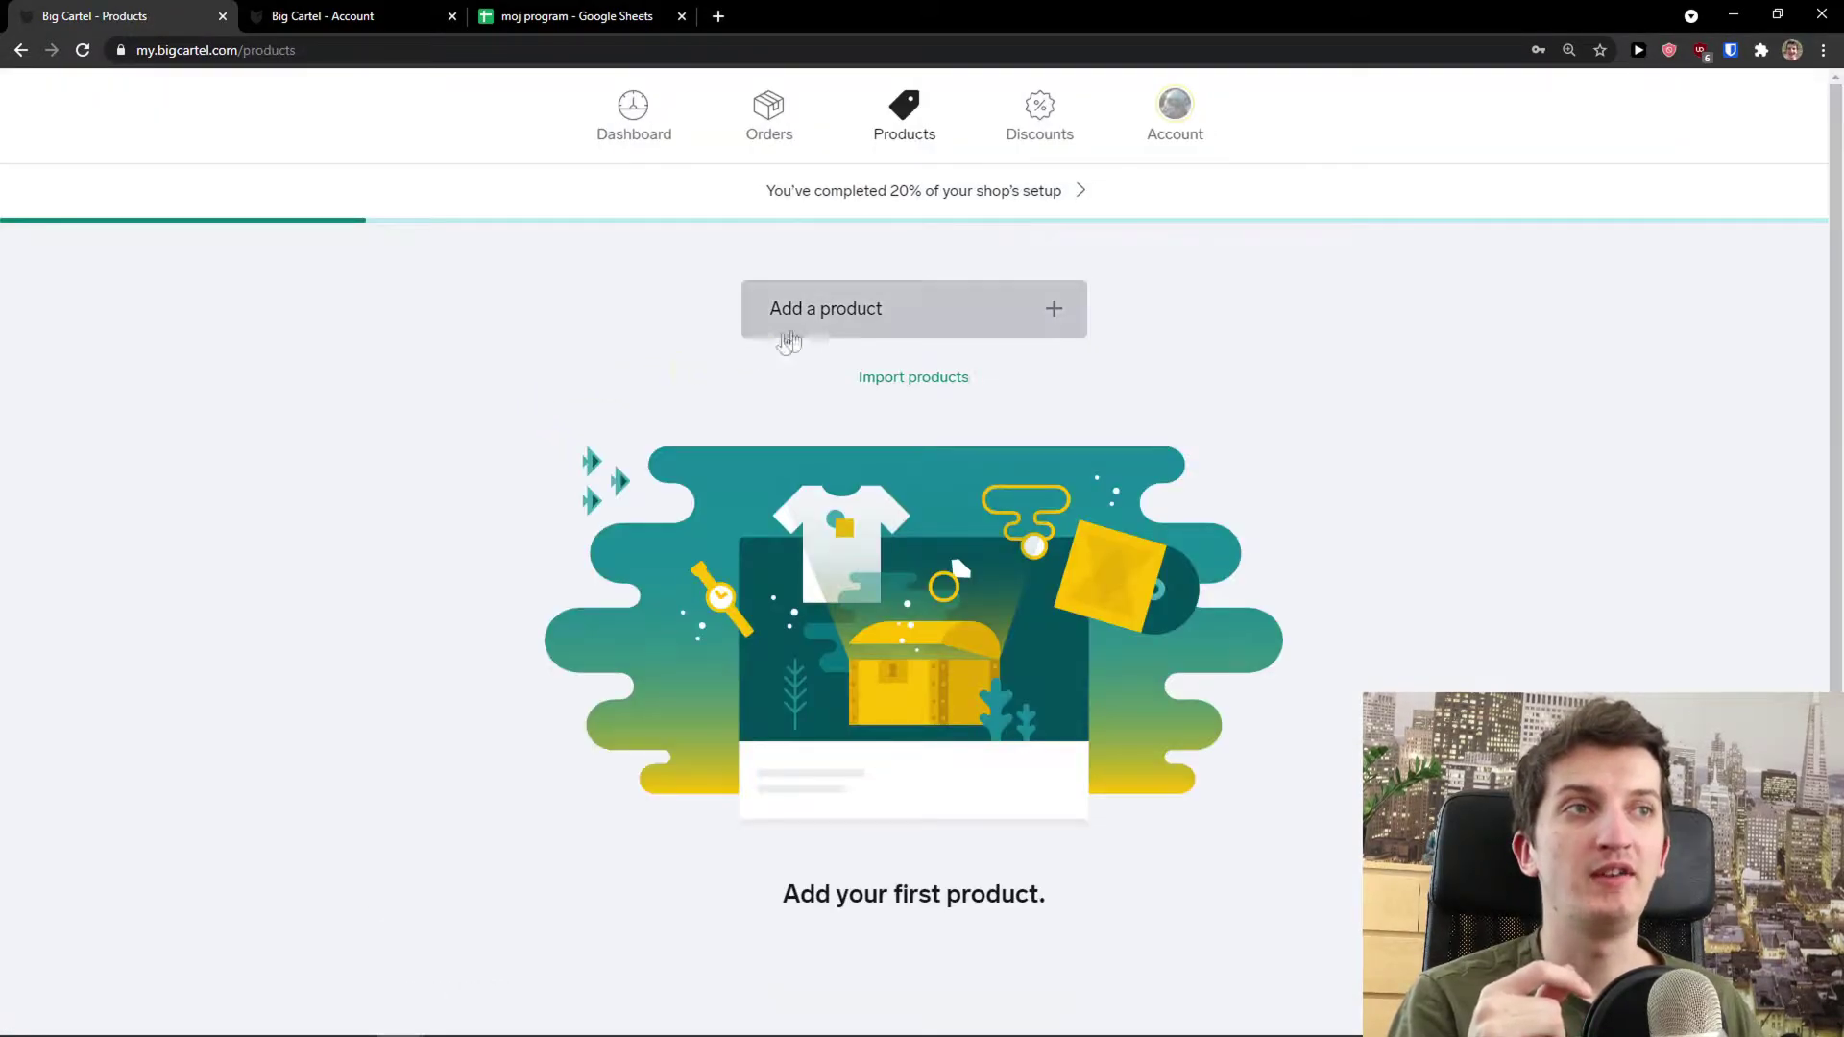
left_click(860, 314)
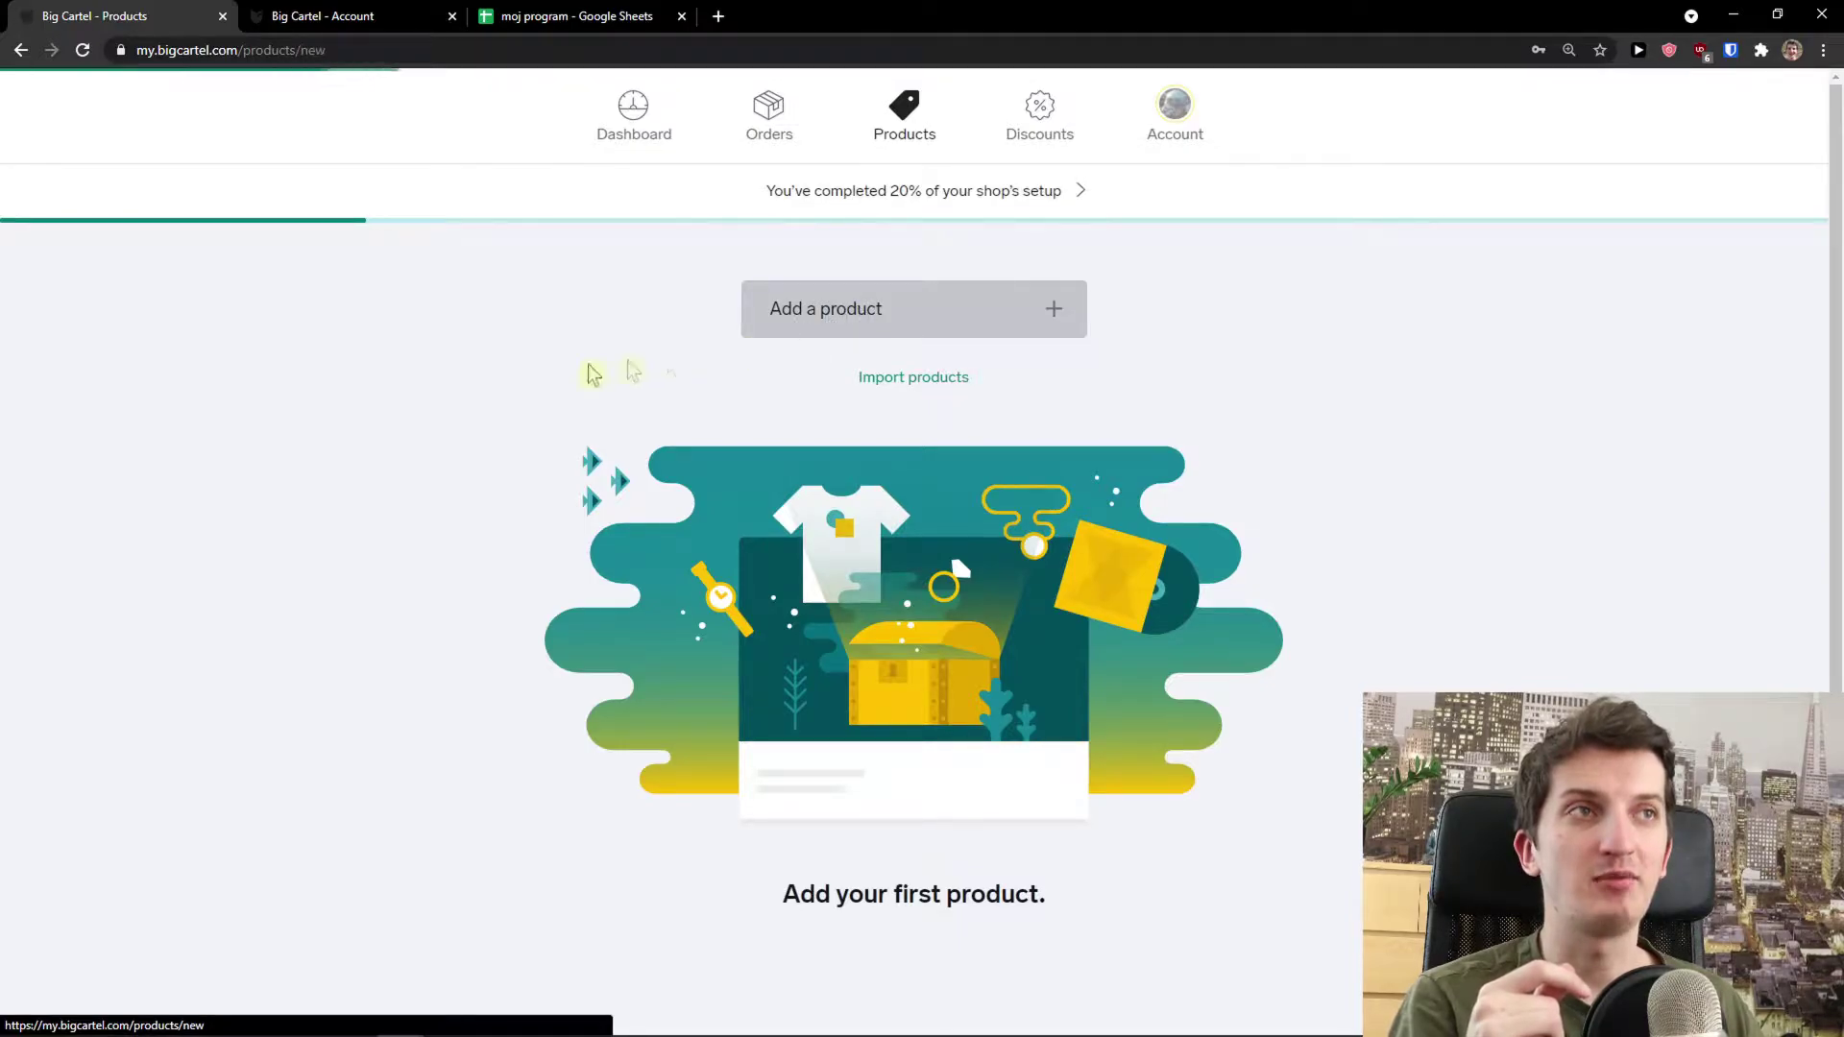
scroll(439, 404, "down", 1)
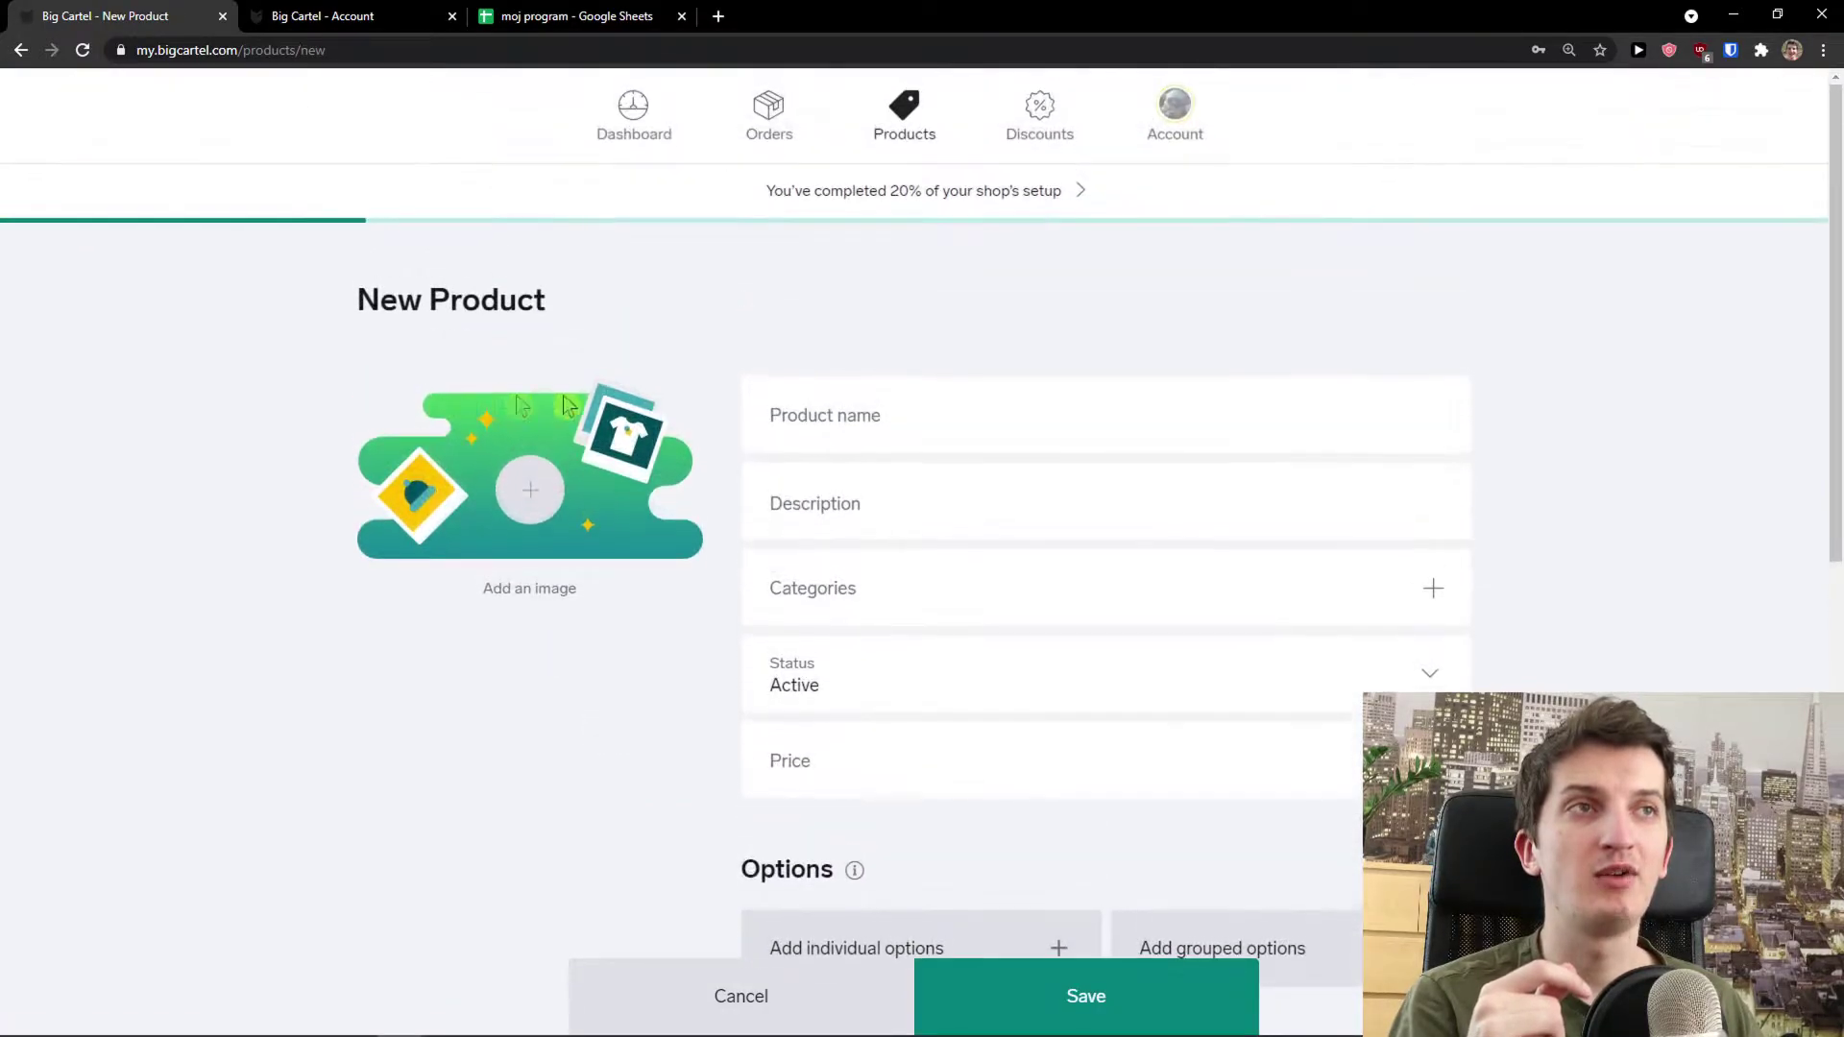
- Name the product 'Nike Shoes', add the sneaker photo and write a short description
left_click(847, 401)
type("N")
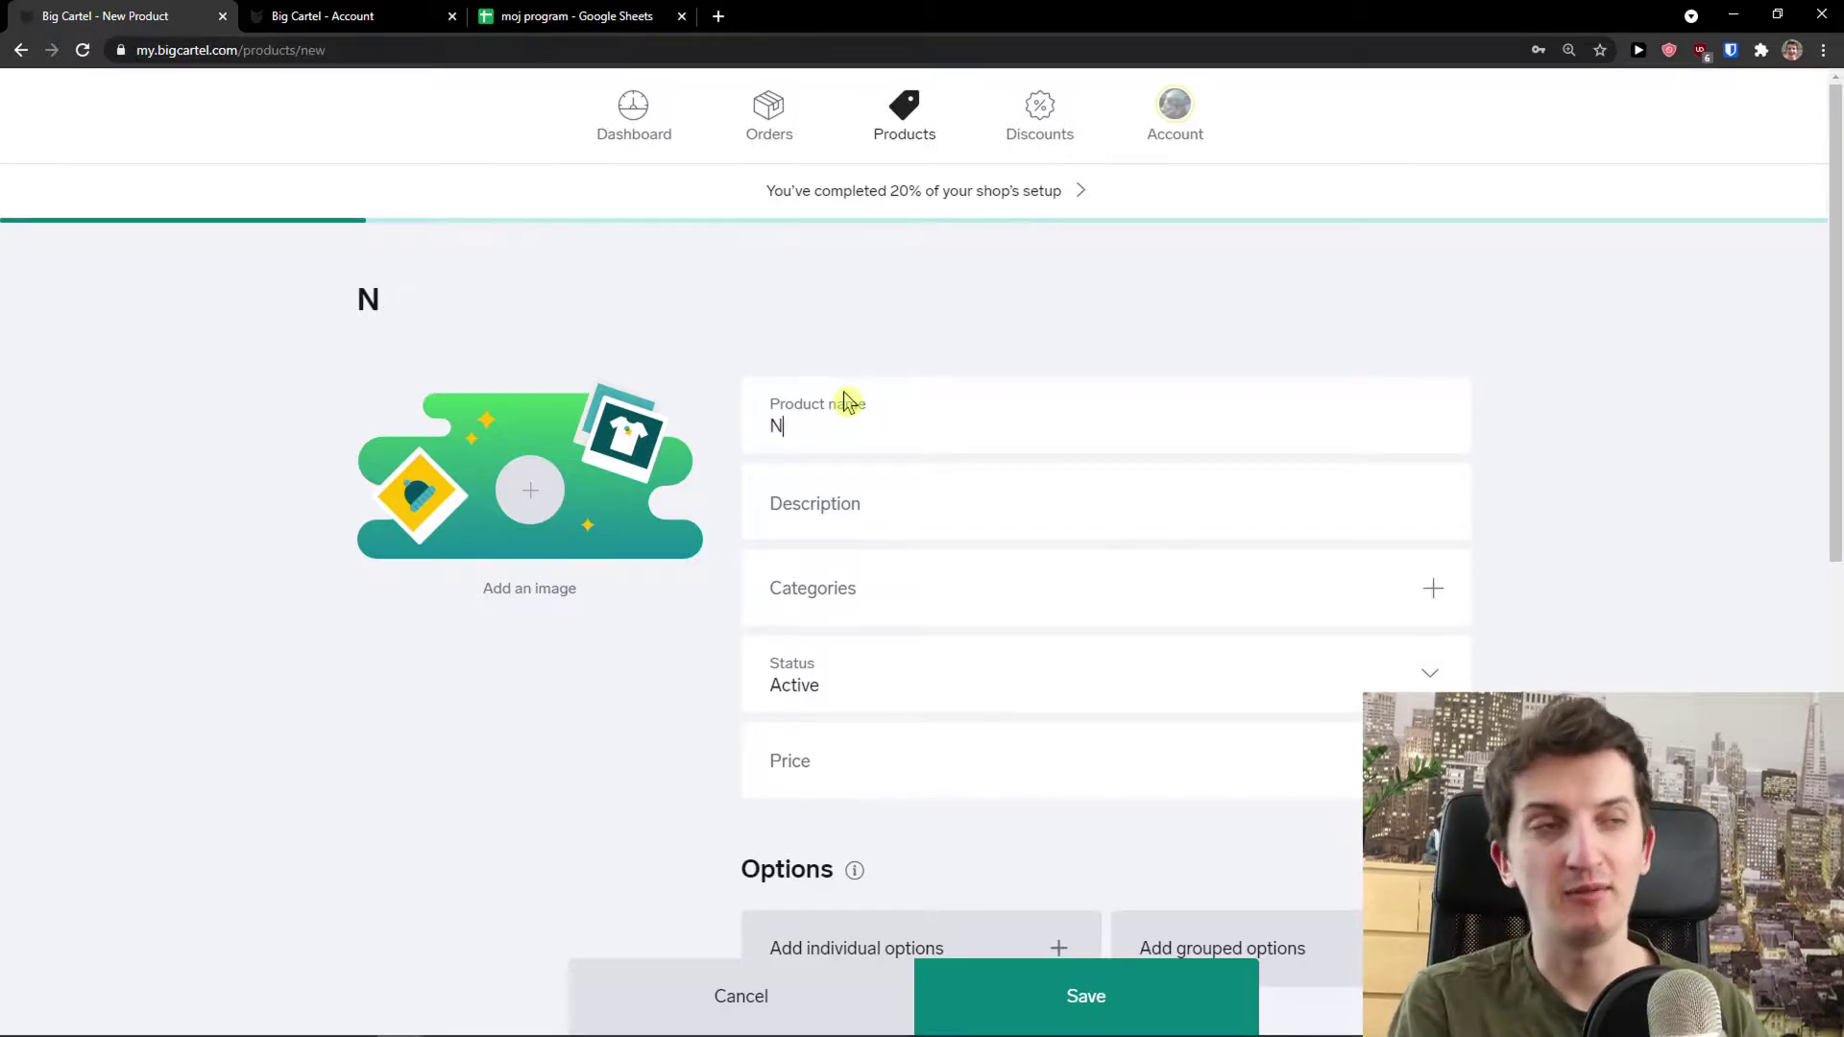
type("ike Shoes")
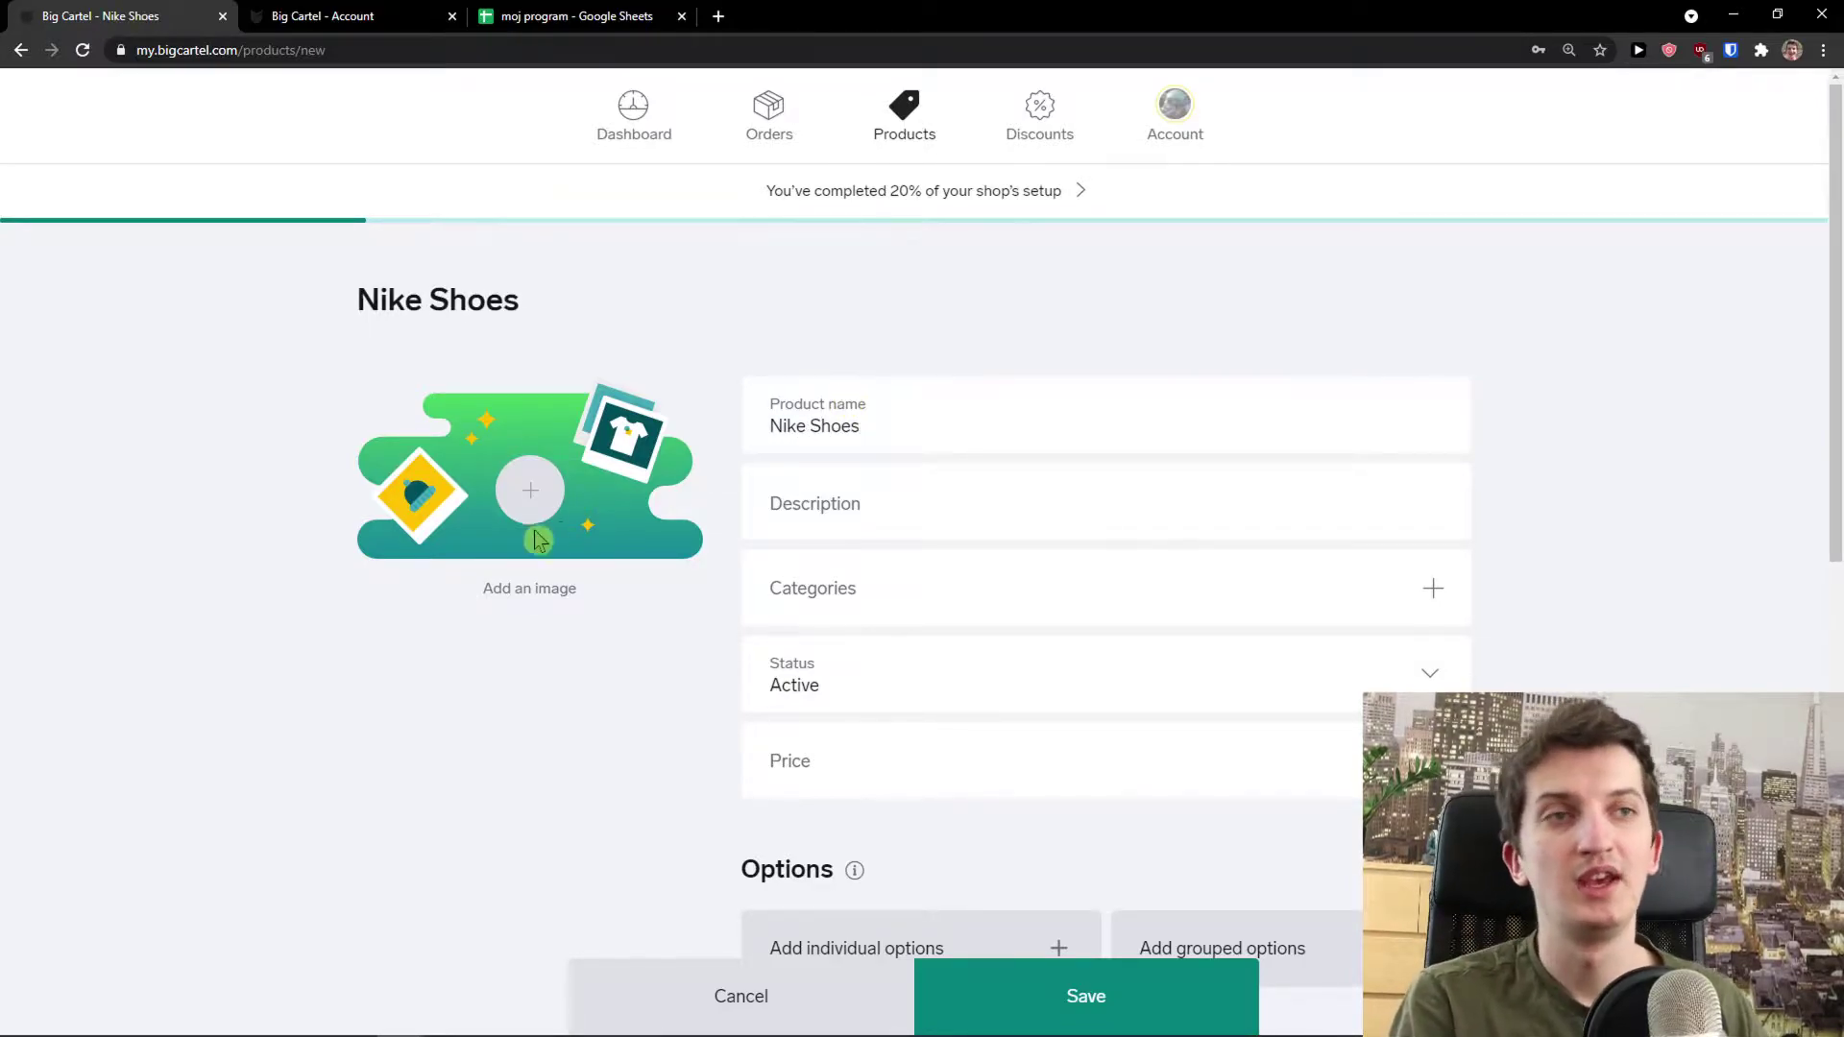
left_click(531, 497)
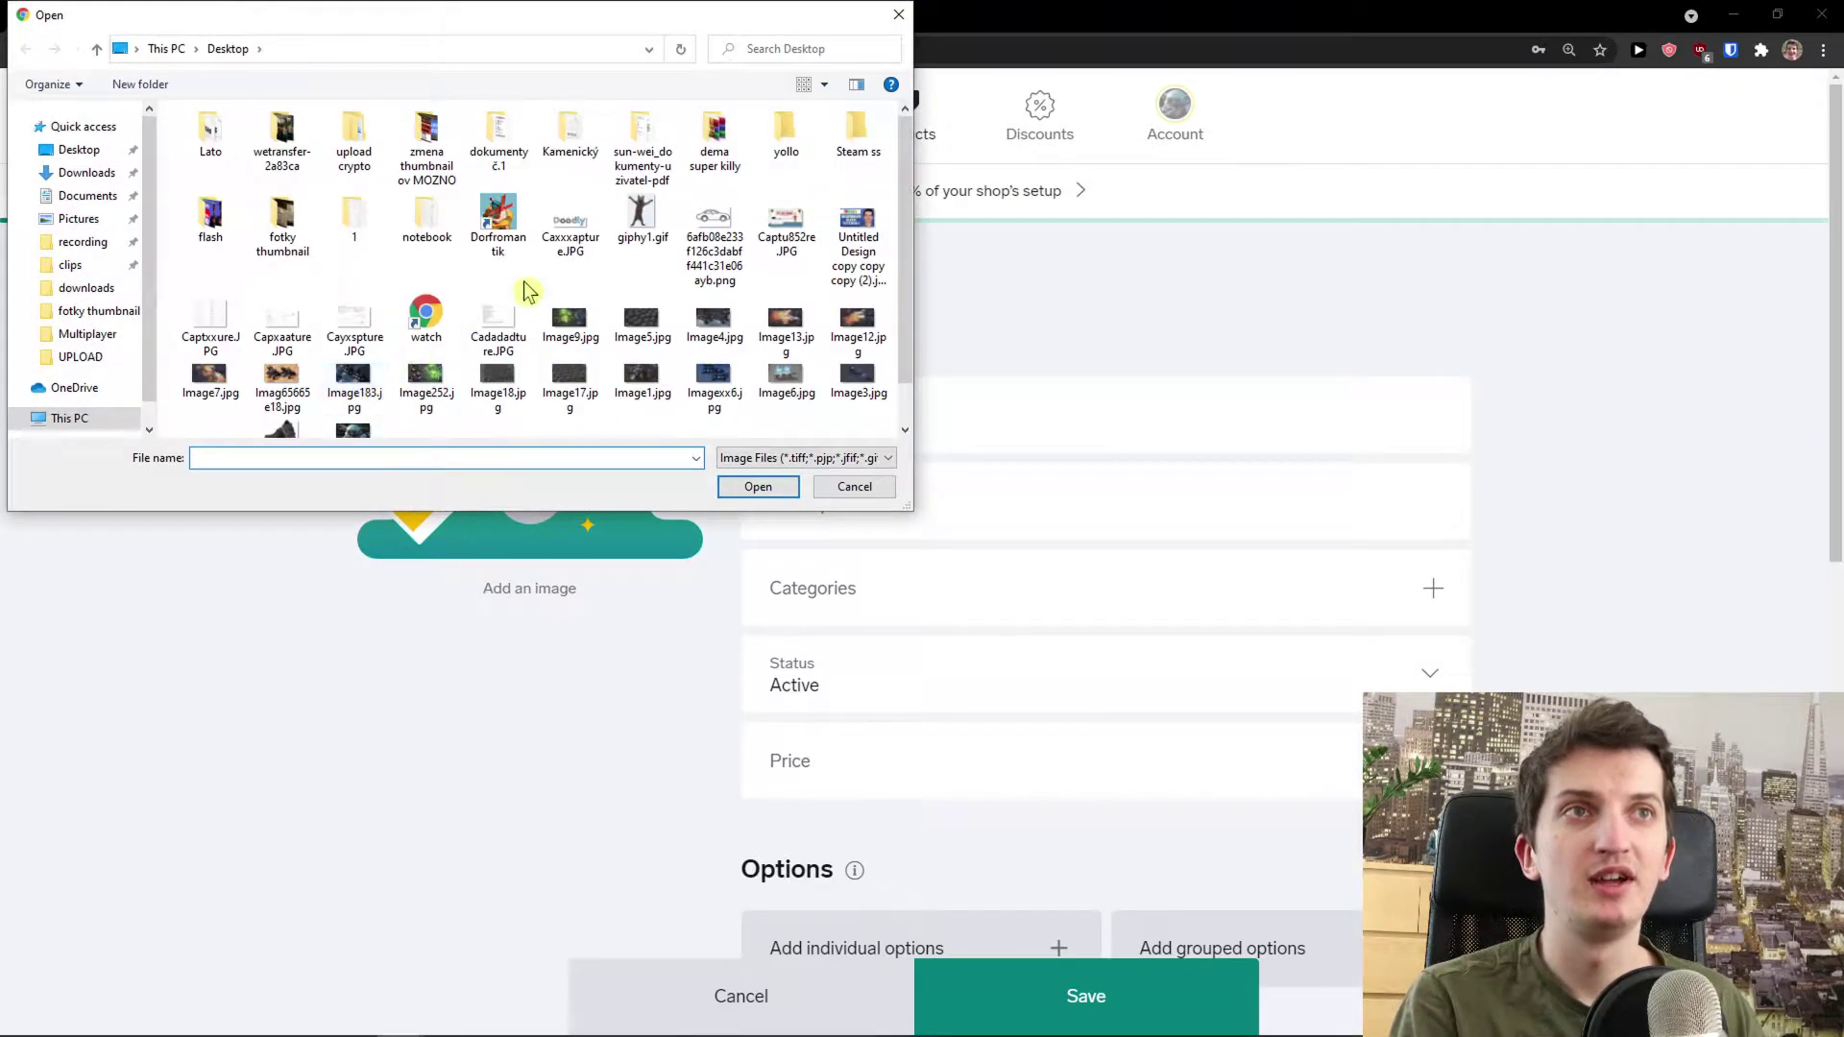
scroll(545, 274, "down", 1)
double_click(285, 396)
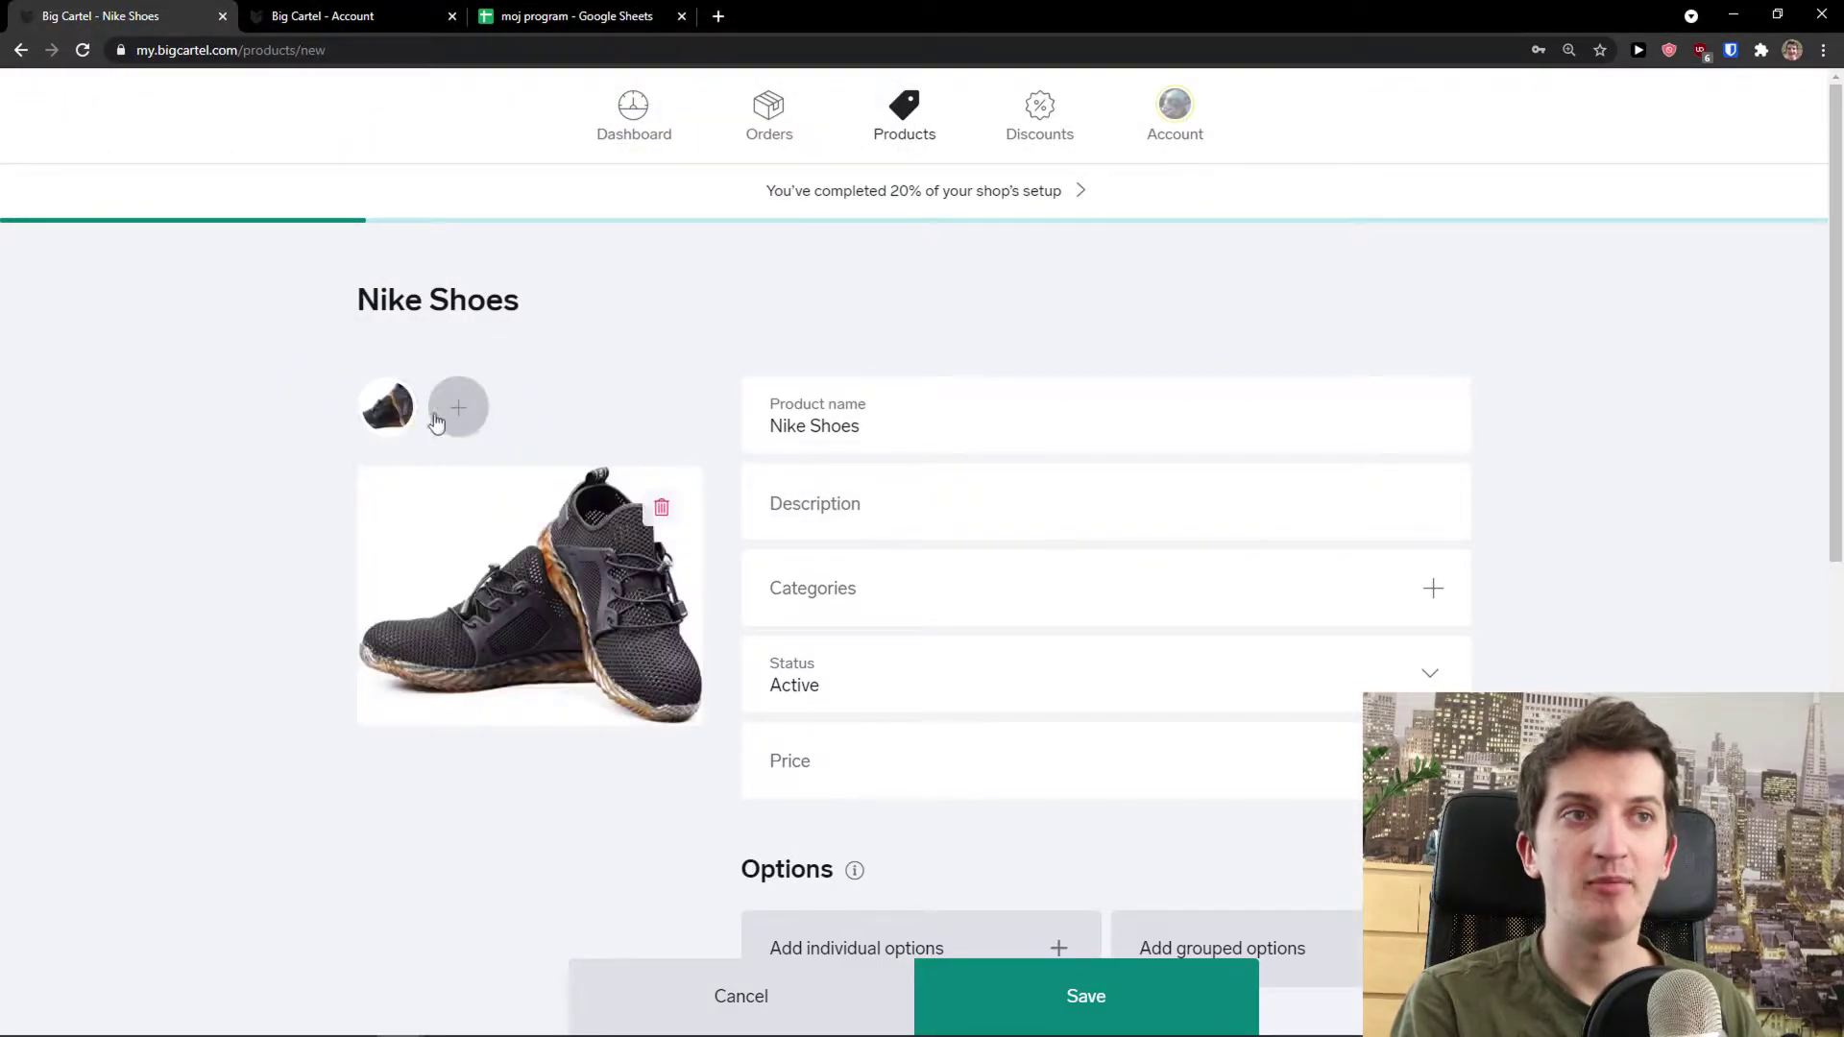
scroll(620, 418, "down", 1)
left_click(816, 428)
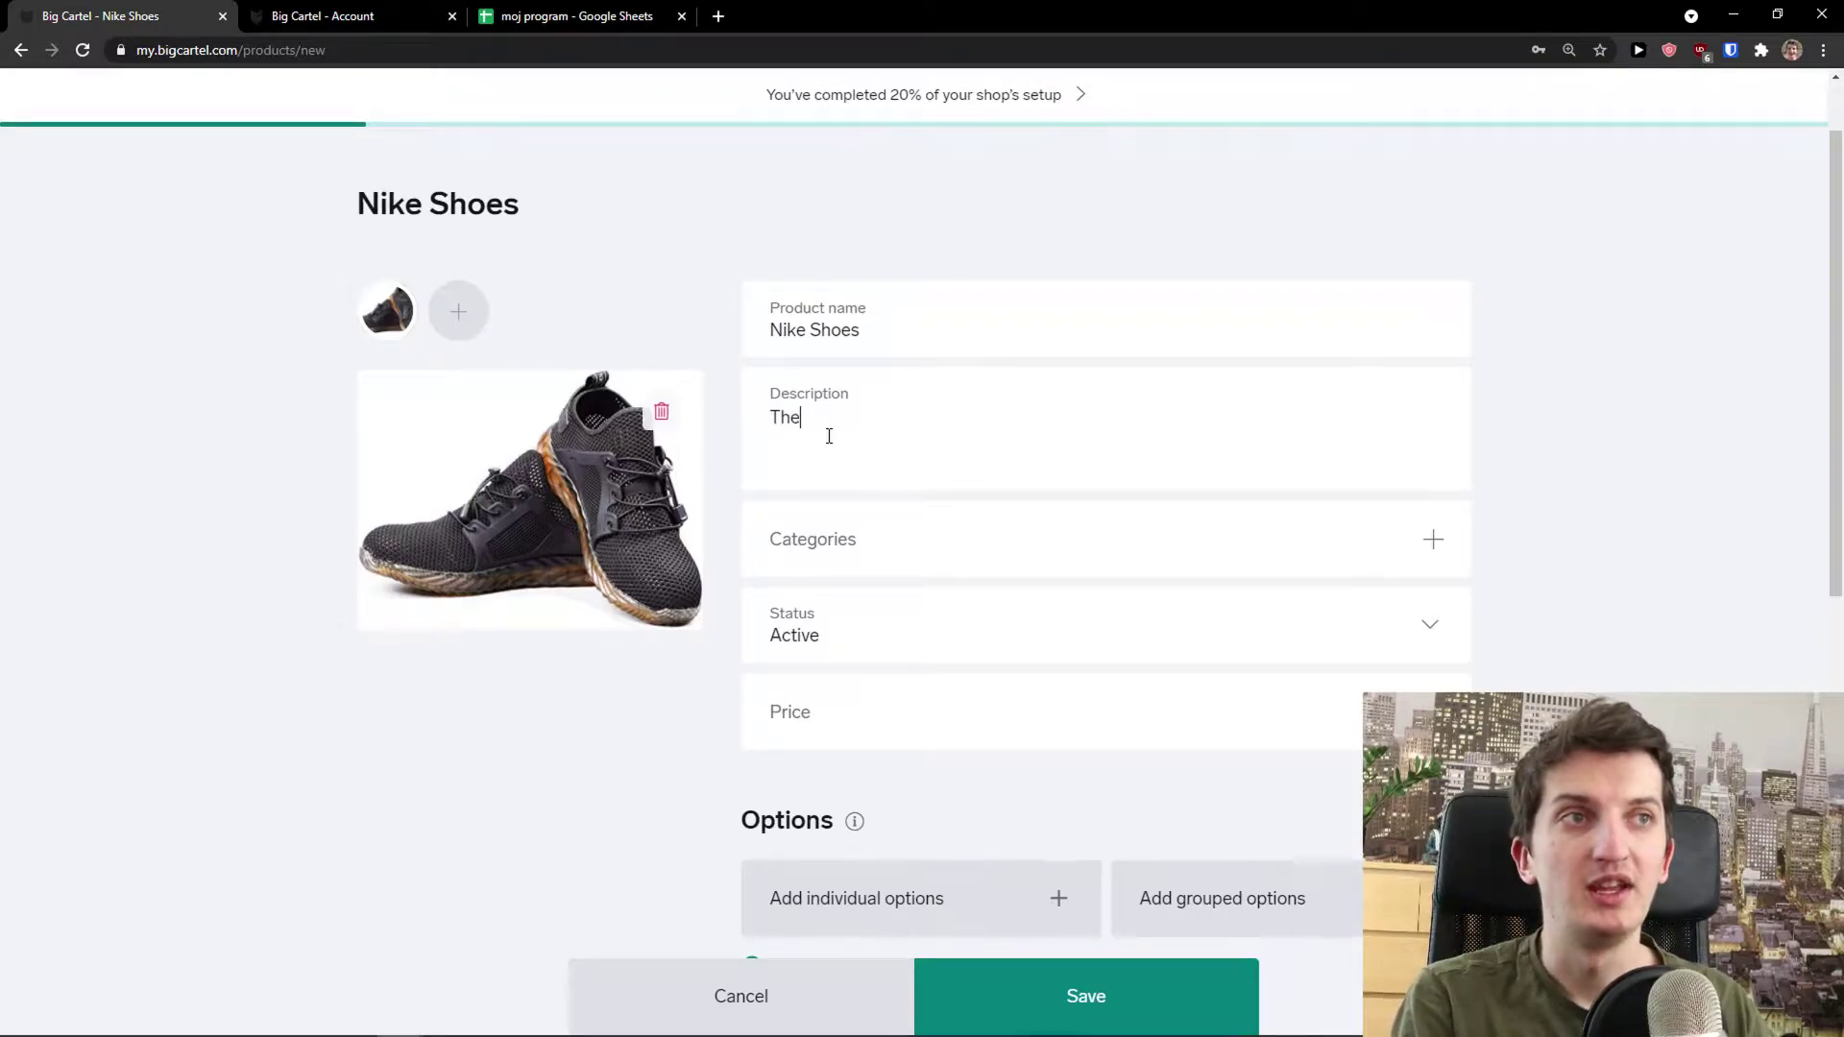
type("ther")
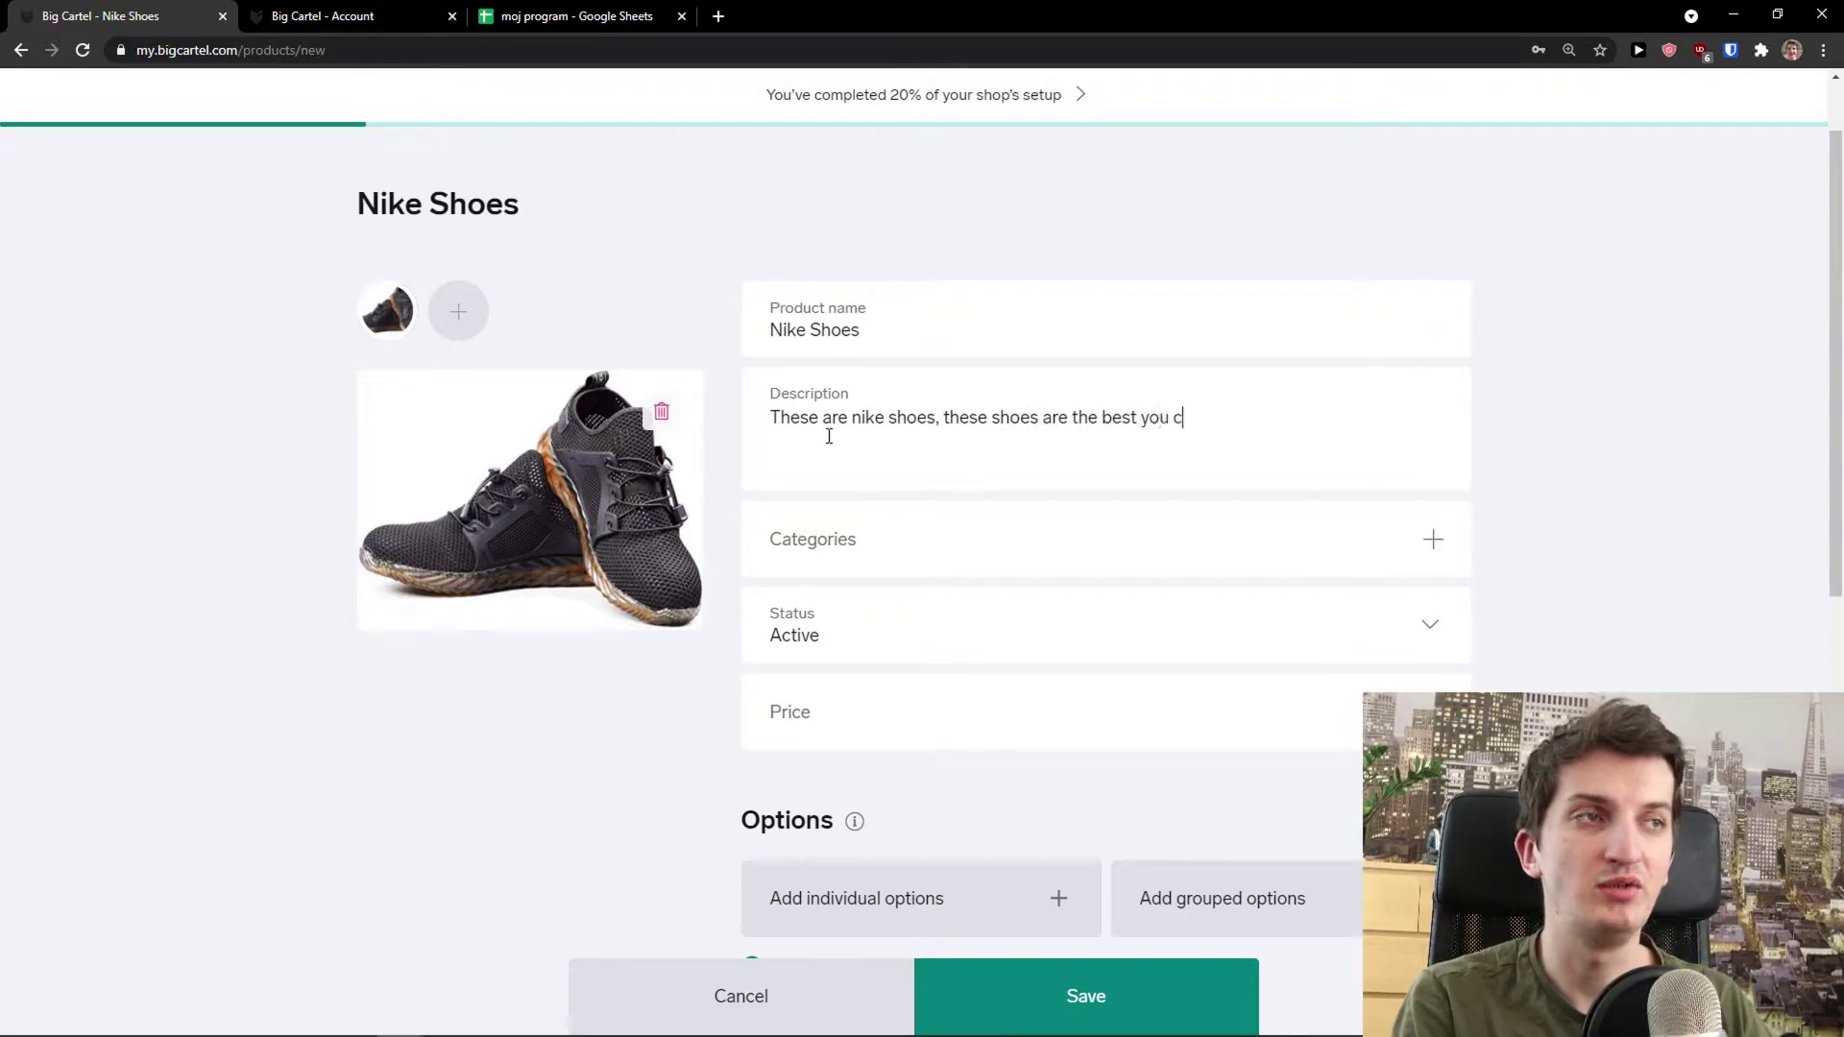
scroll(812, 461, "down", 2)
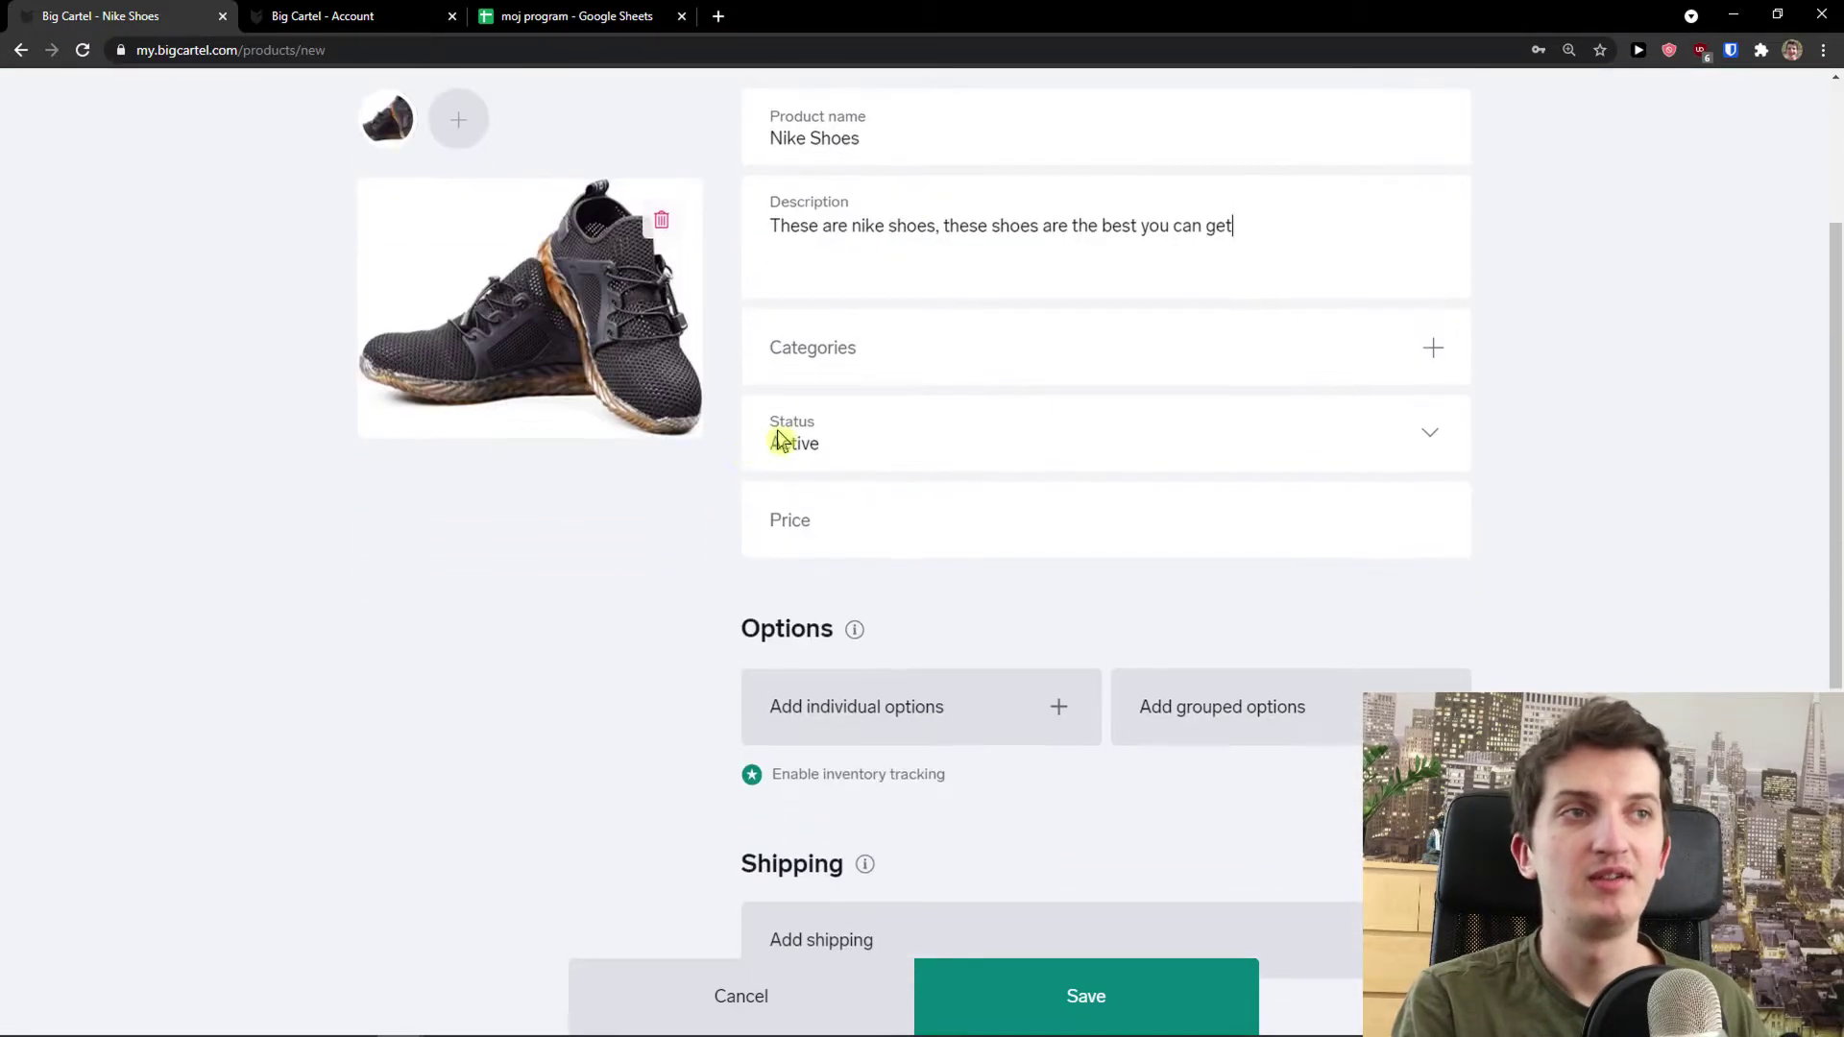
scroll(770, 437, "up", 1)
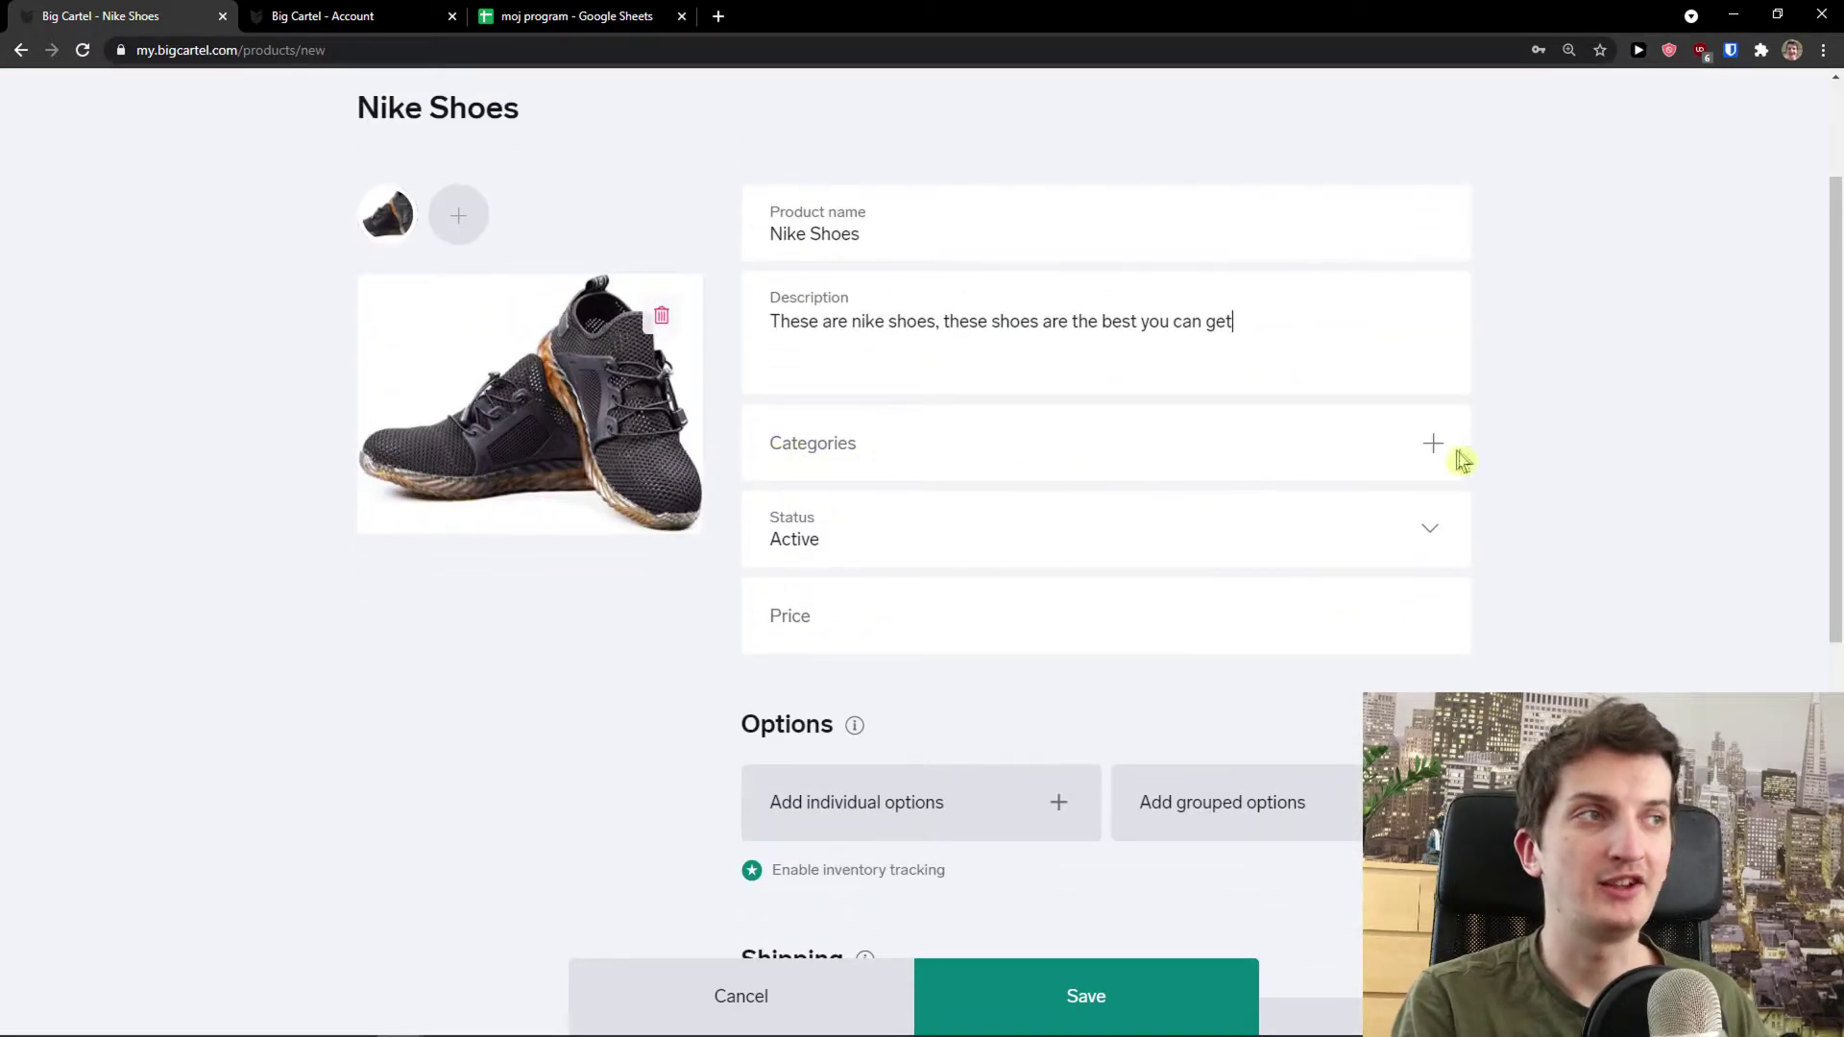
- Add a 'Shoes' category in Manage categories and assign it to Nike Shoes
left_click(1431, 453)
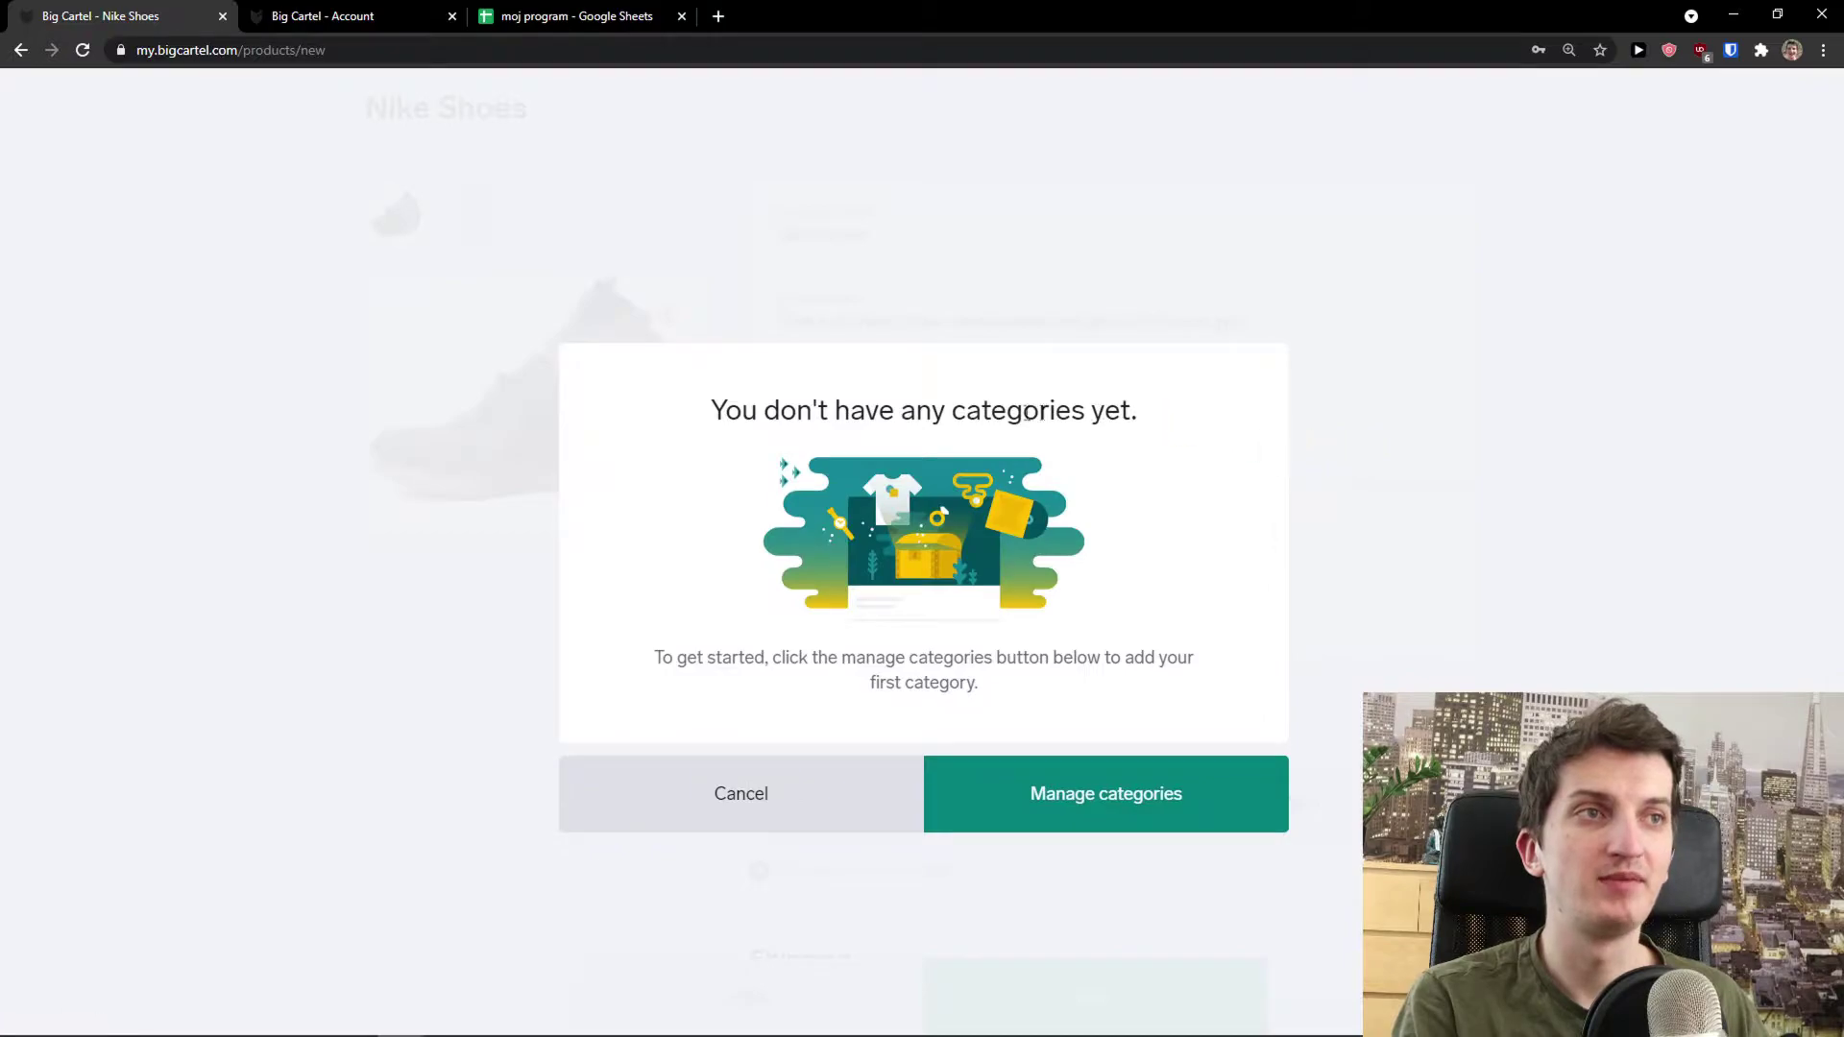
left_click_drag(725, 410, 1164, 416)
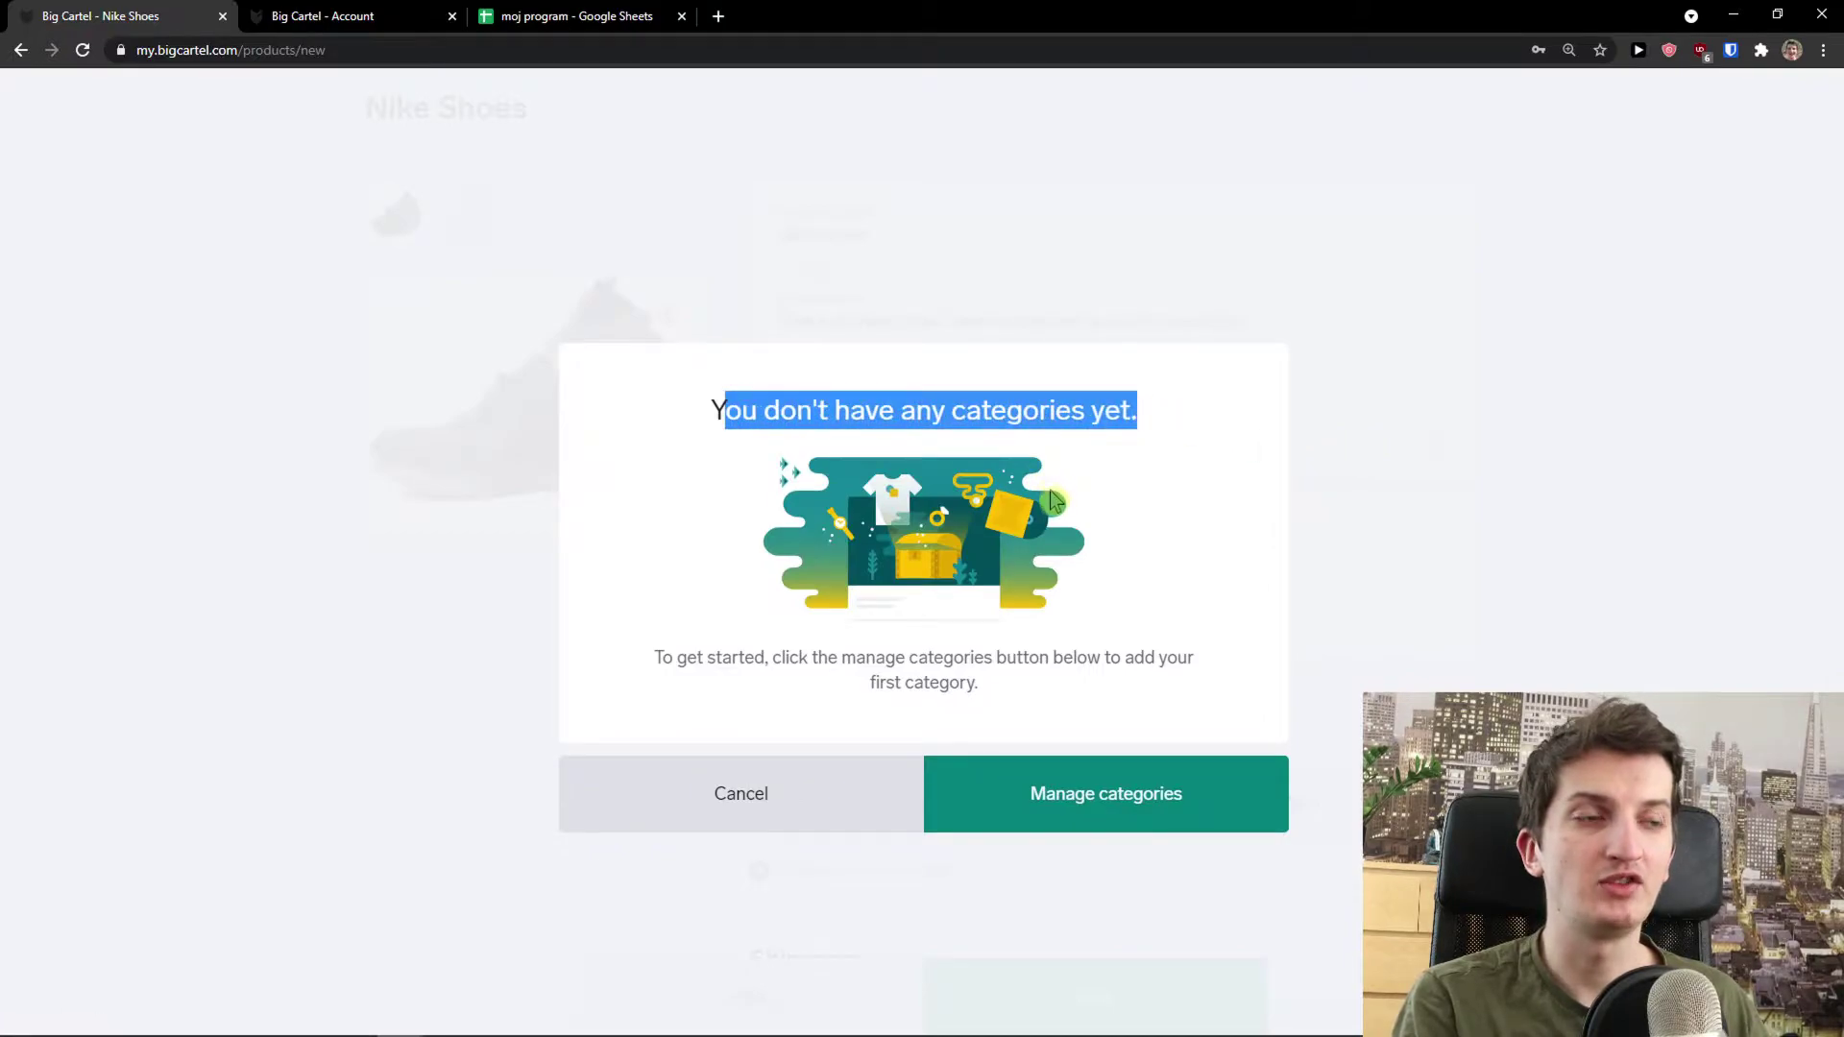
left_click(1160, 793)
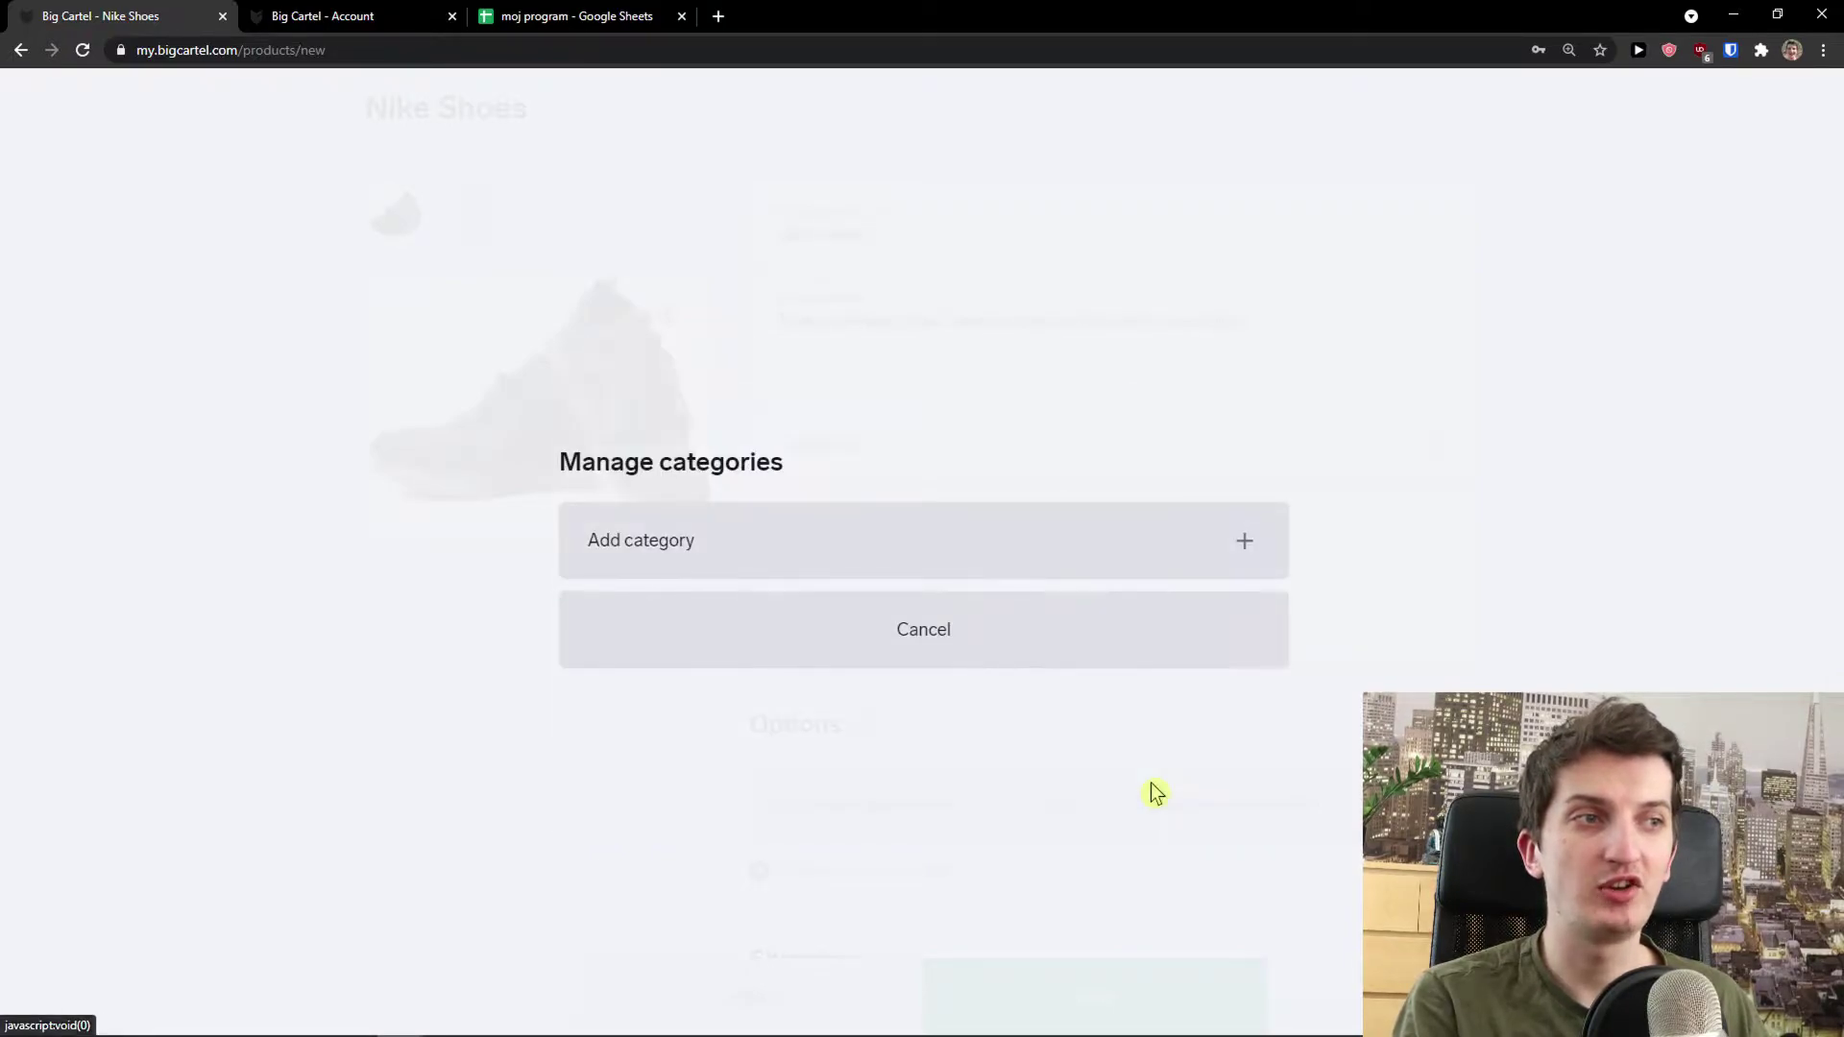
left_click(728, 555)
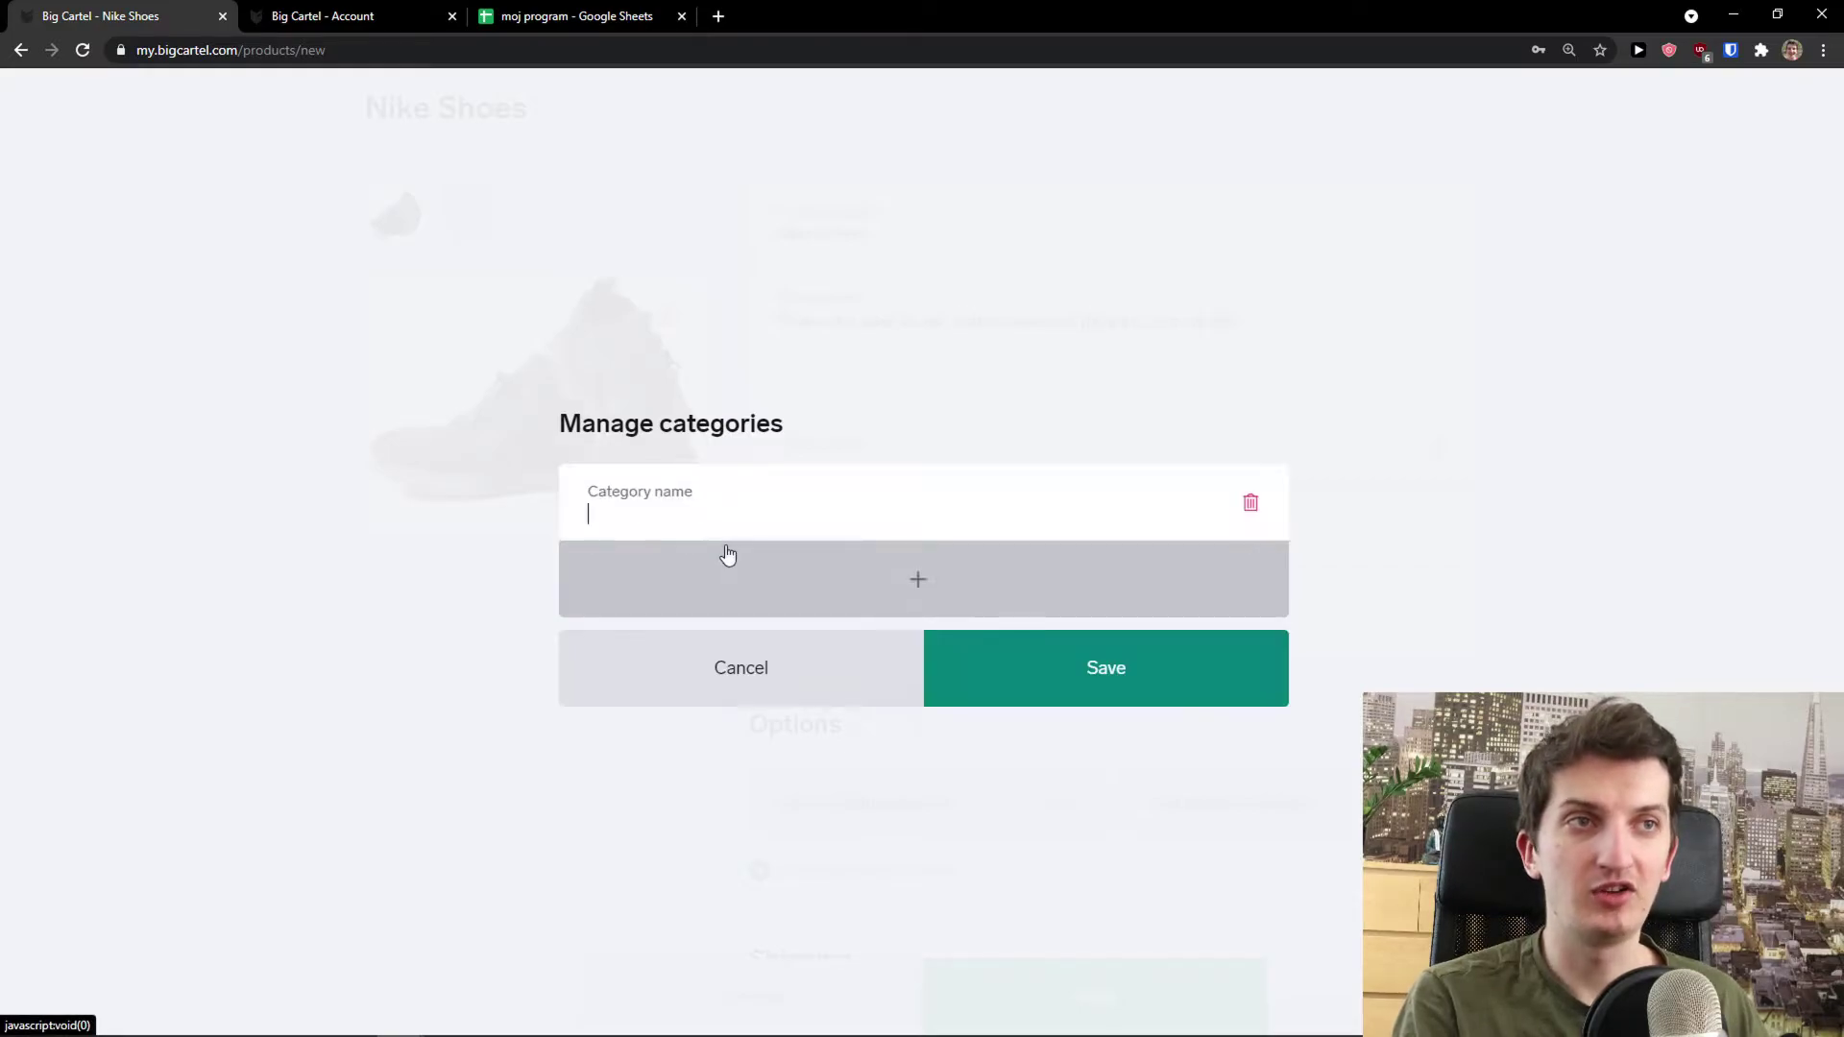
left_click(779, 511)
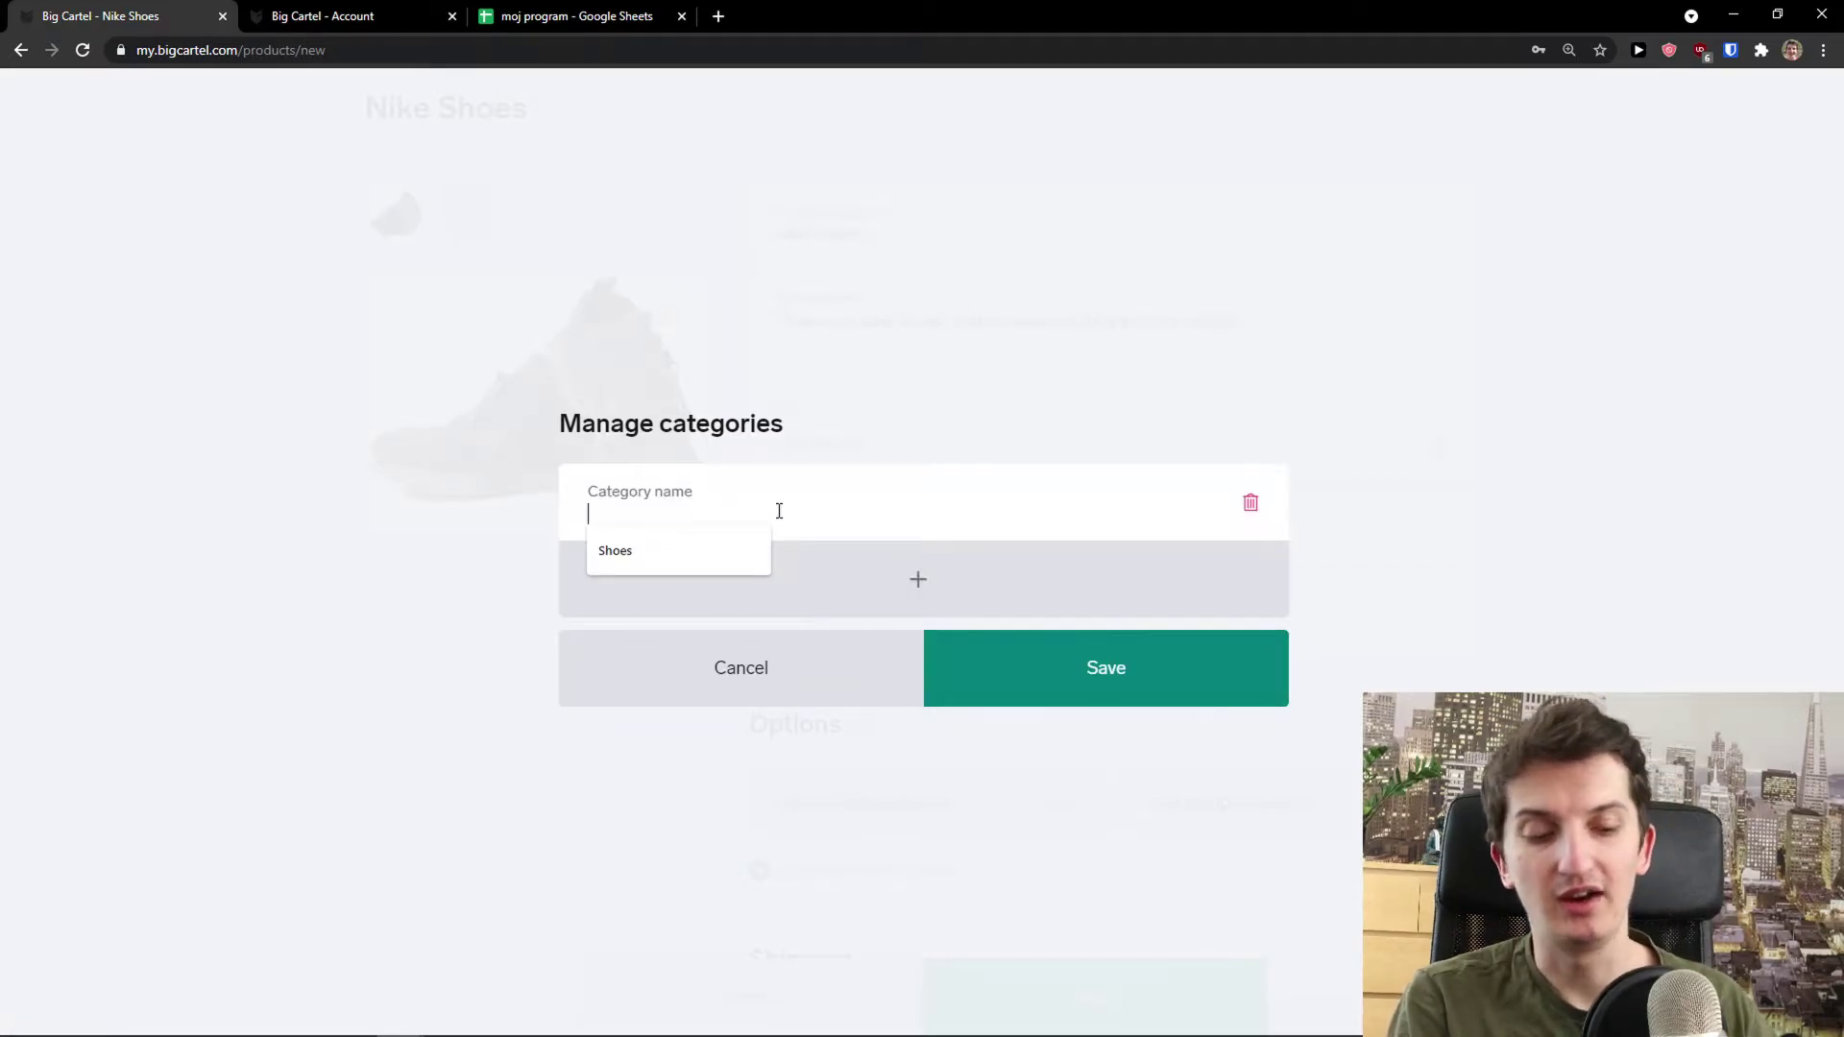
type("hoes")
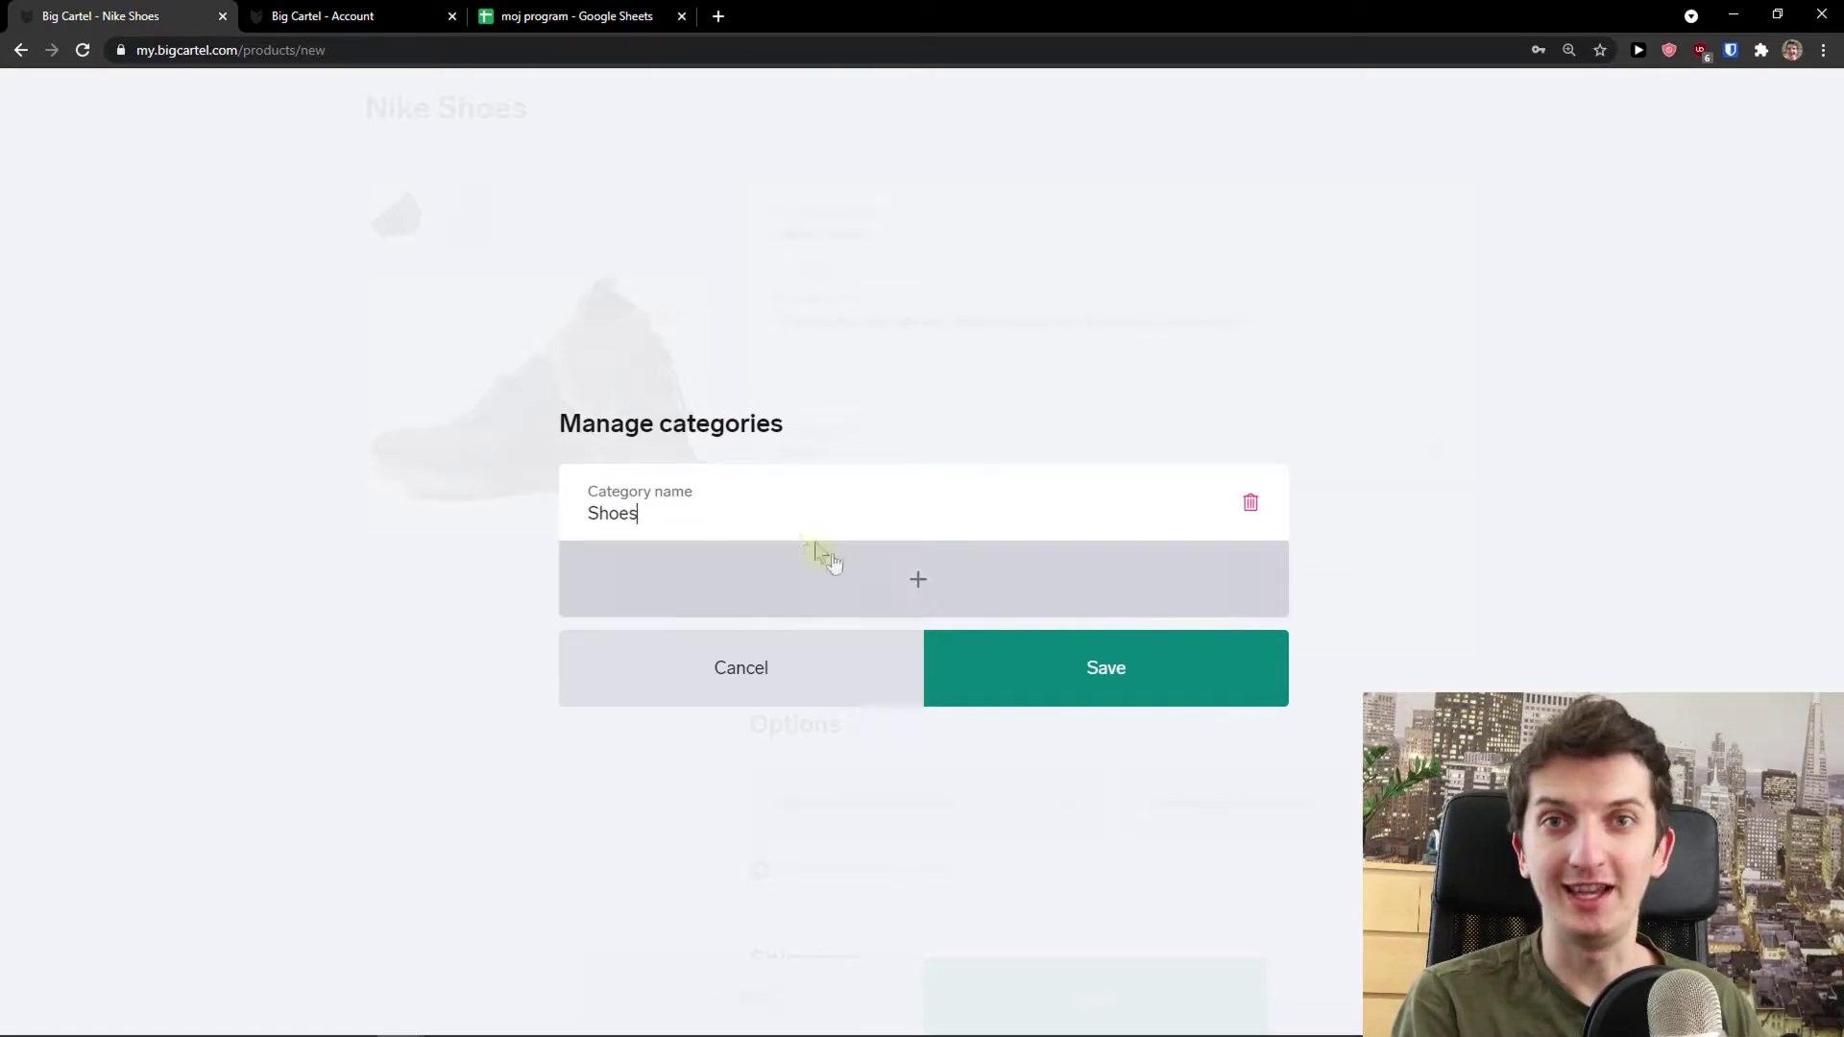
left_click(980, 661)
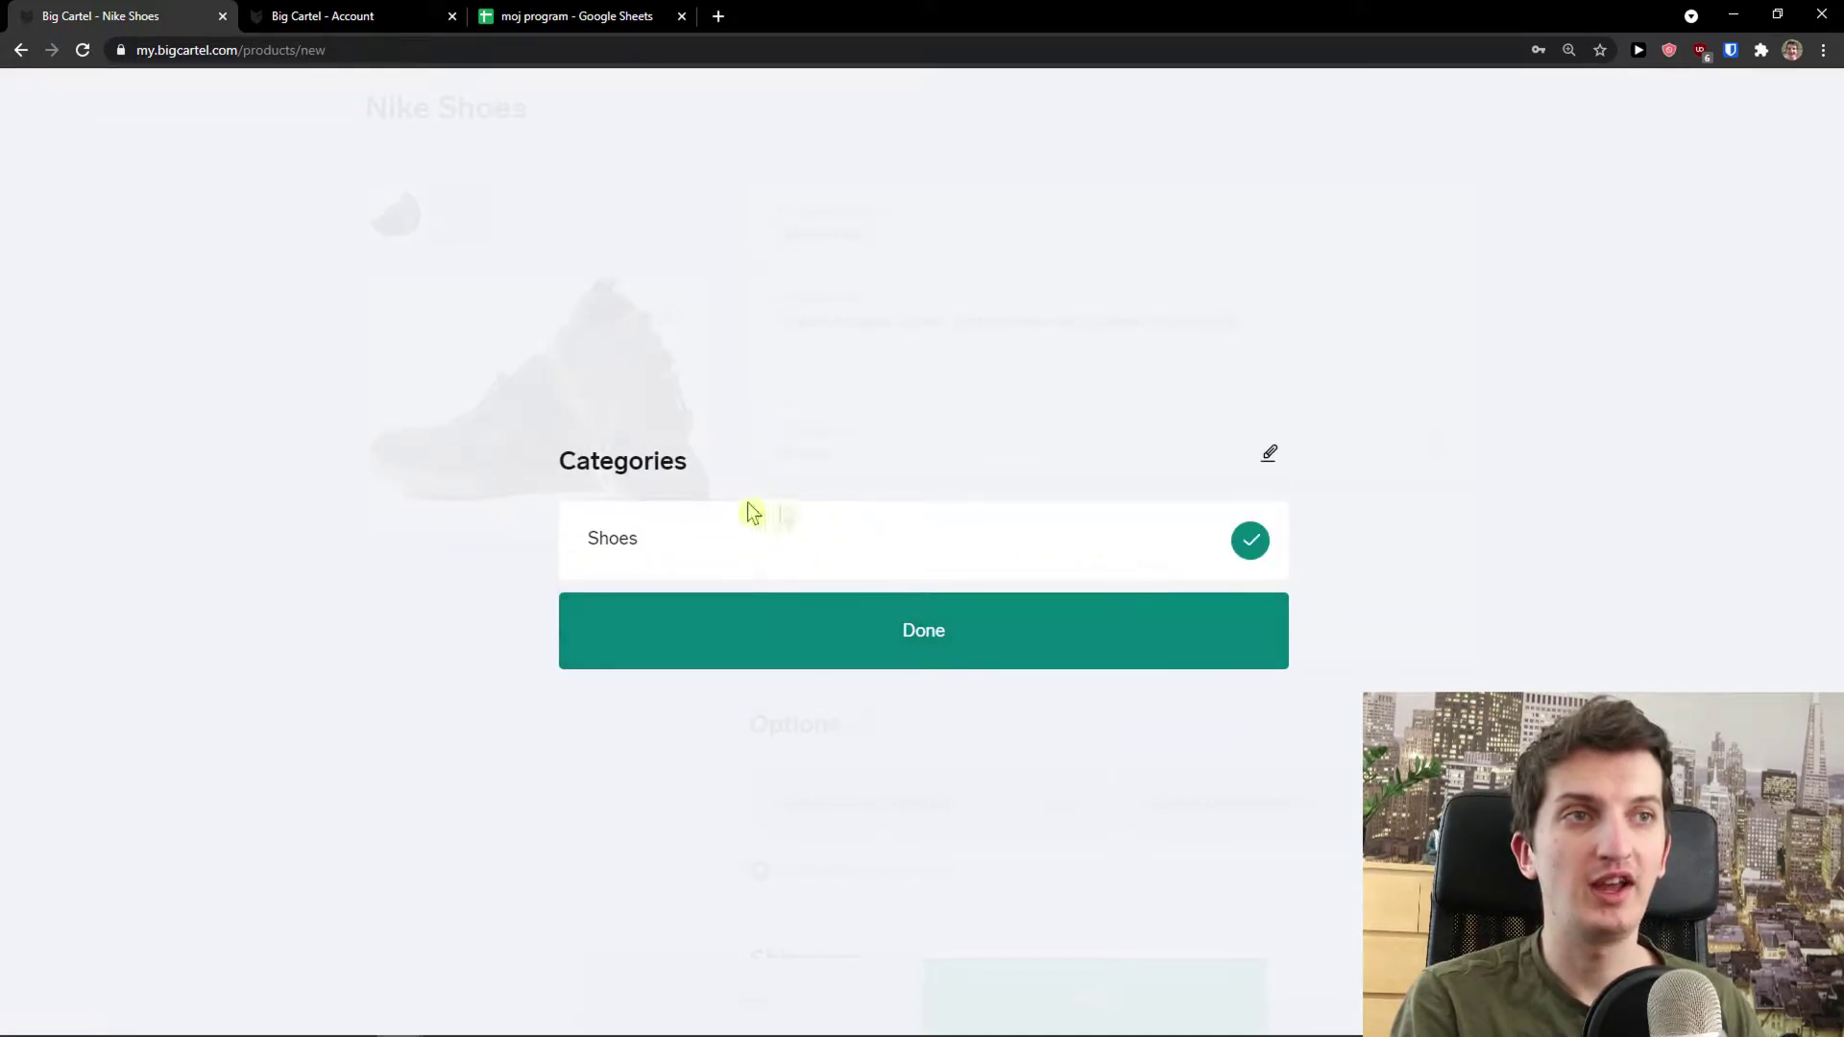
left_click(1254, 559)
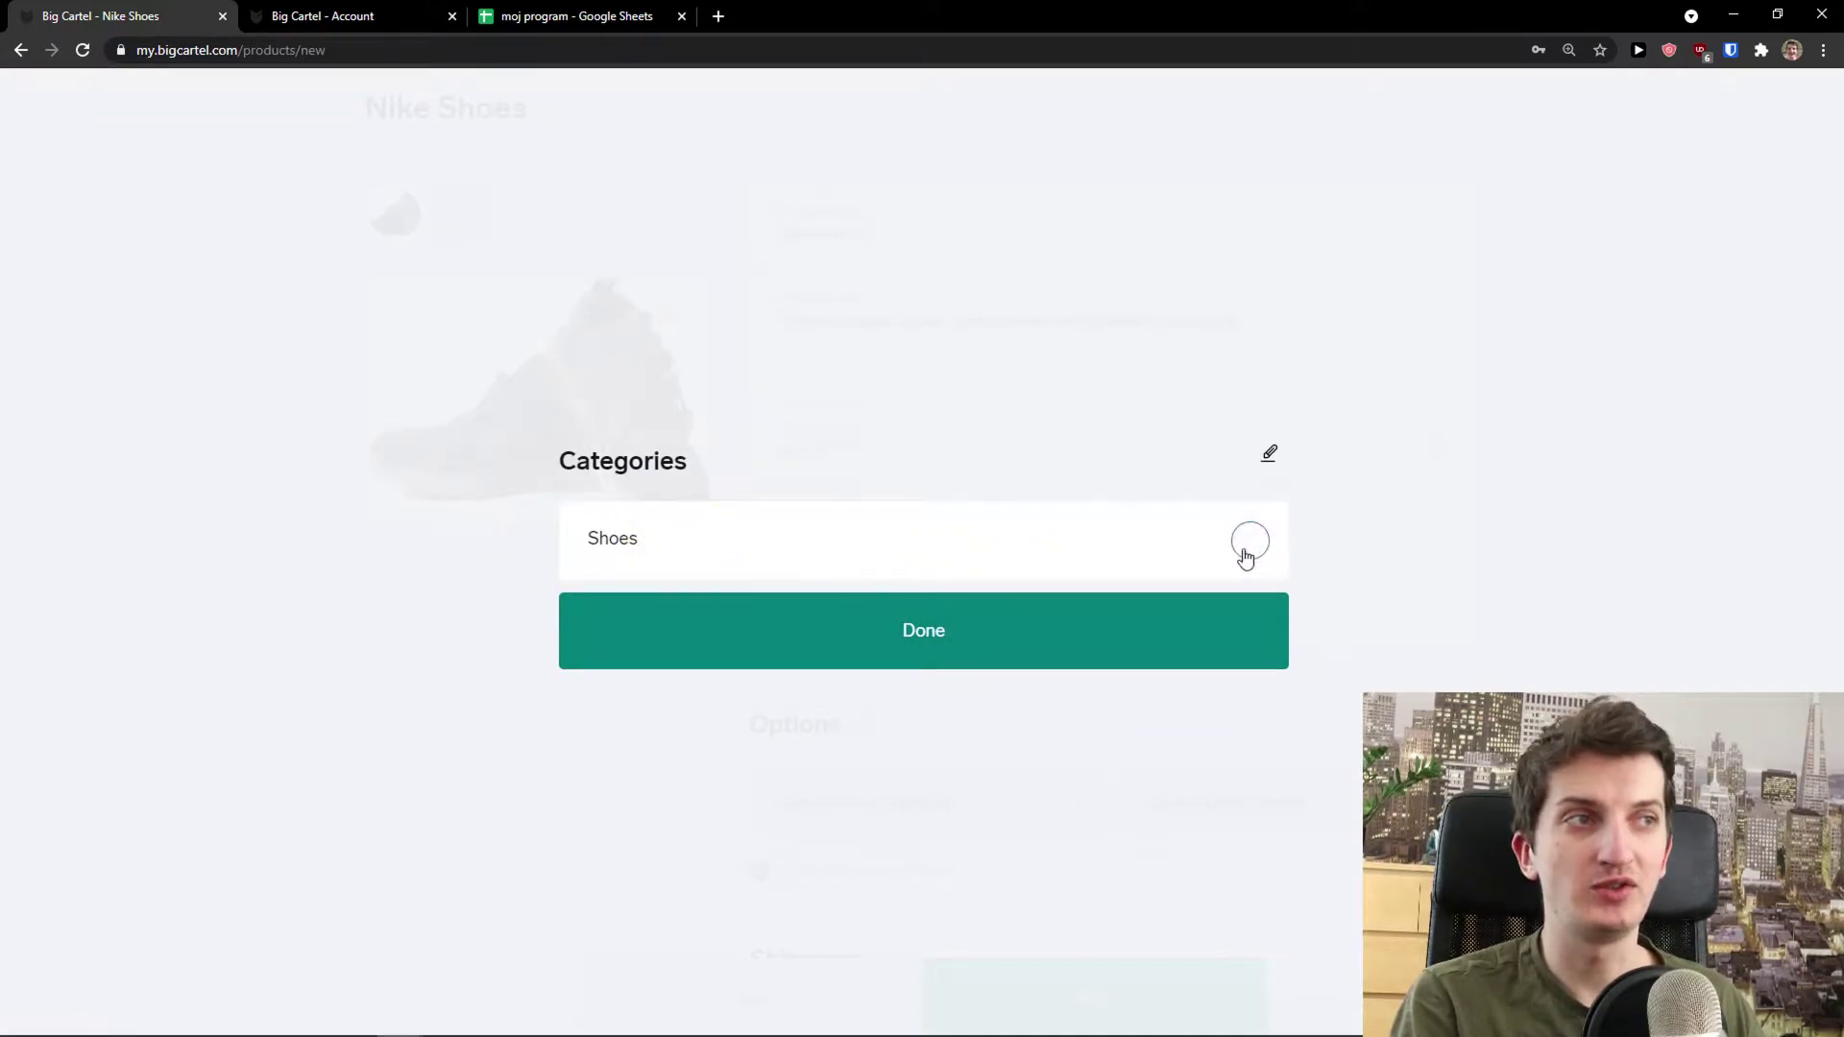
left_click(886, 618)
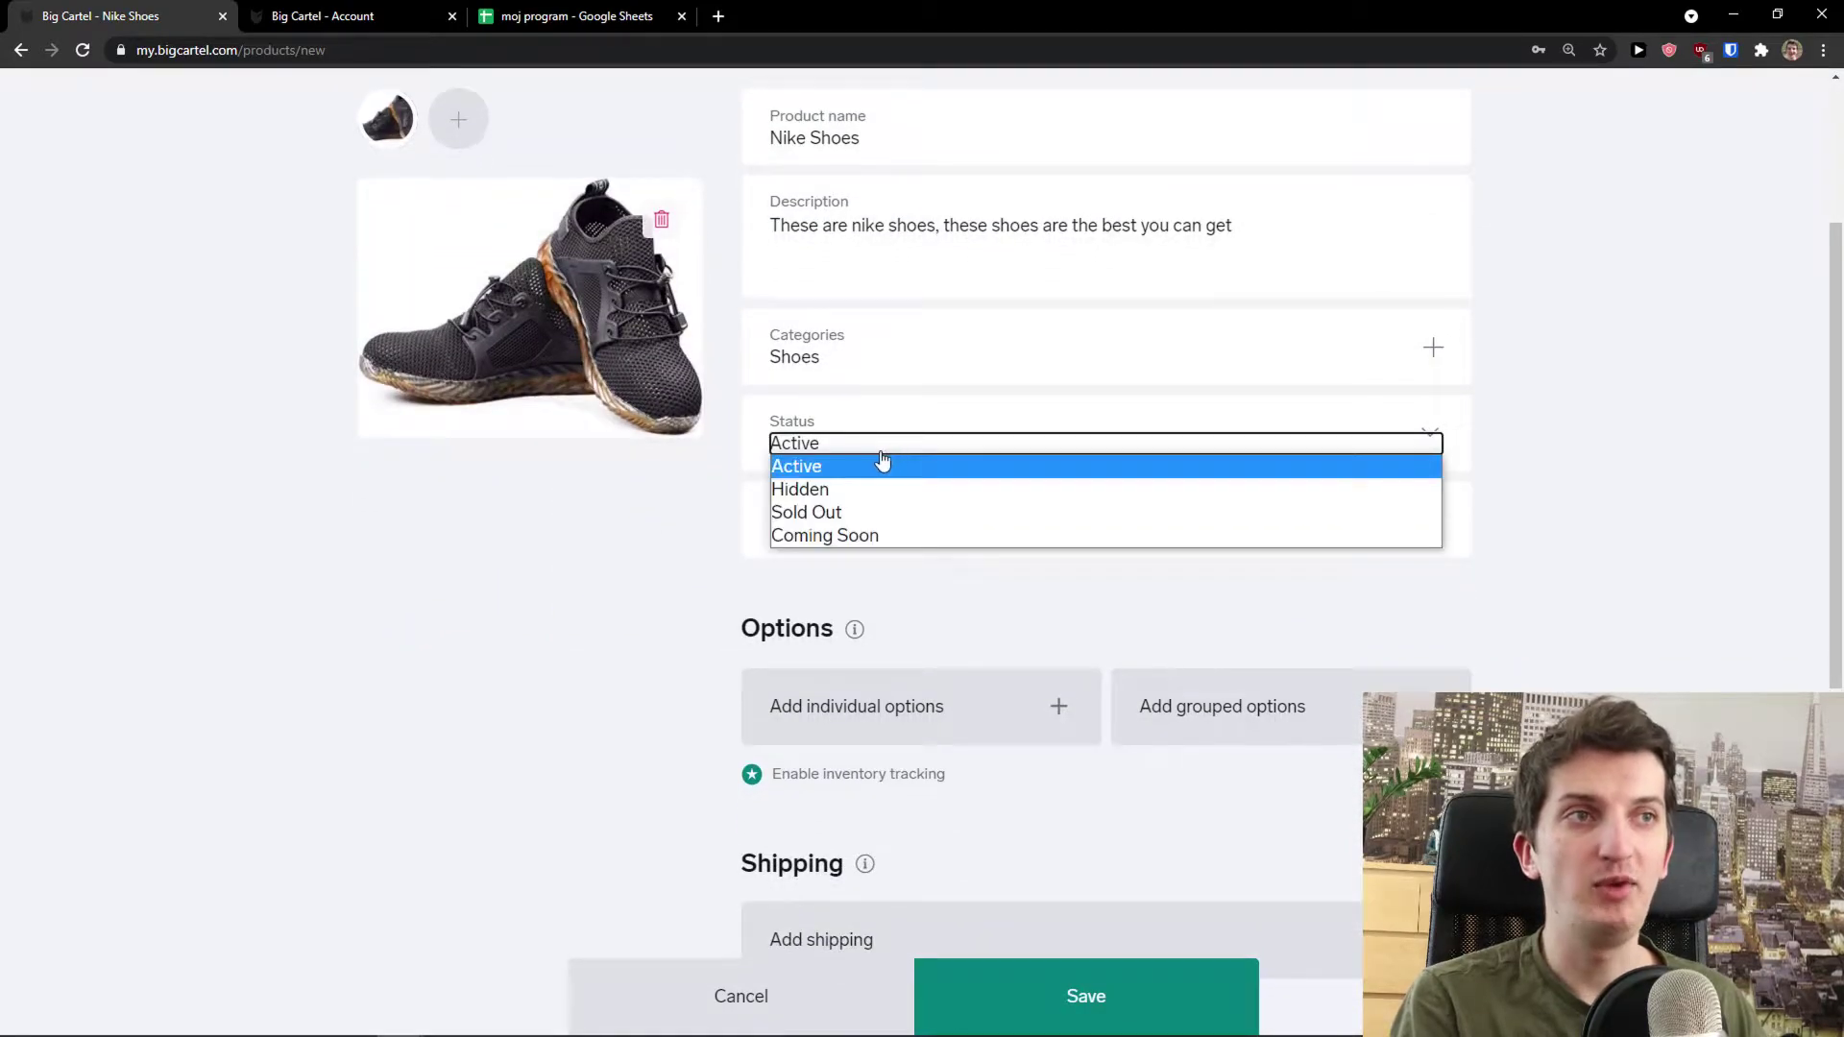
- Keep the status Active, set the price to €60.00 and turn on On sale
left_click(814, 542)
left_click(819, 444)
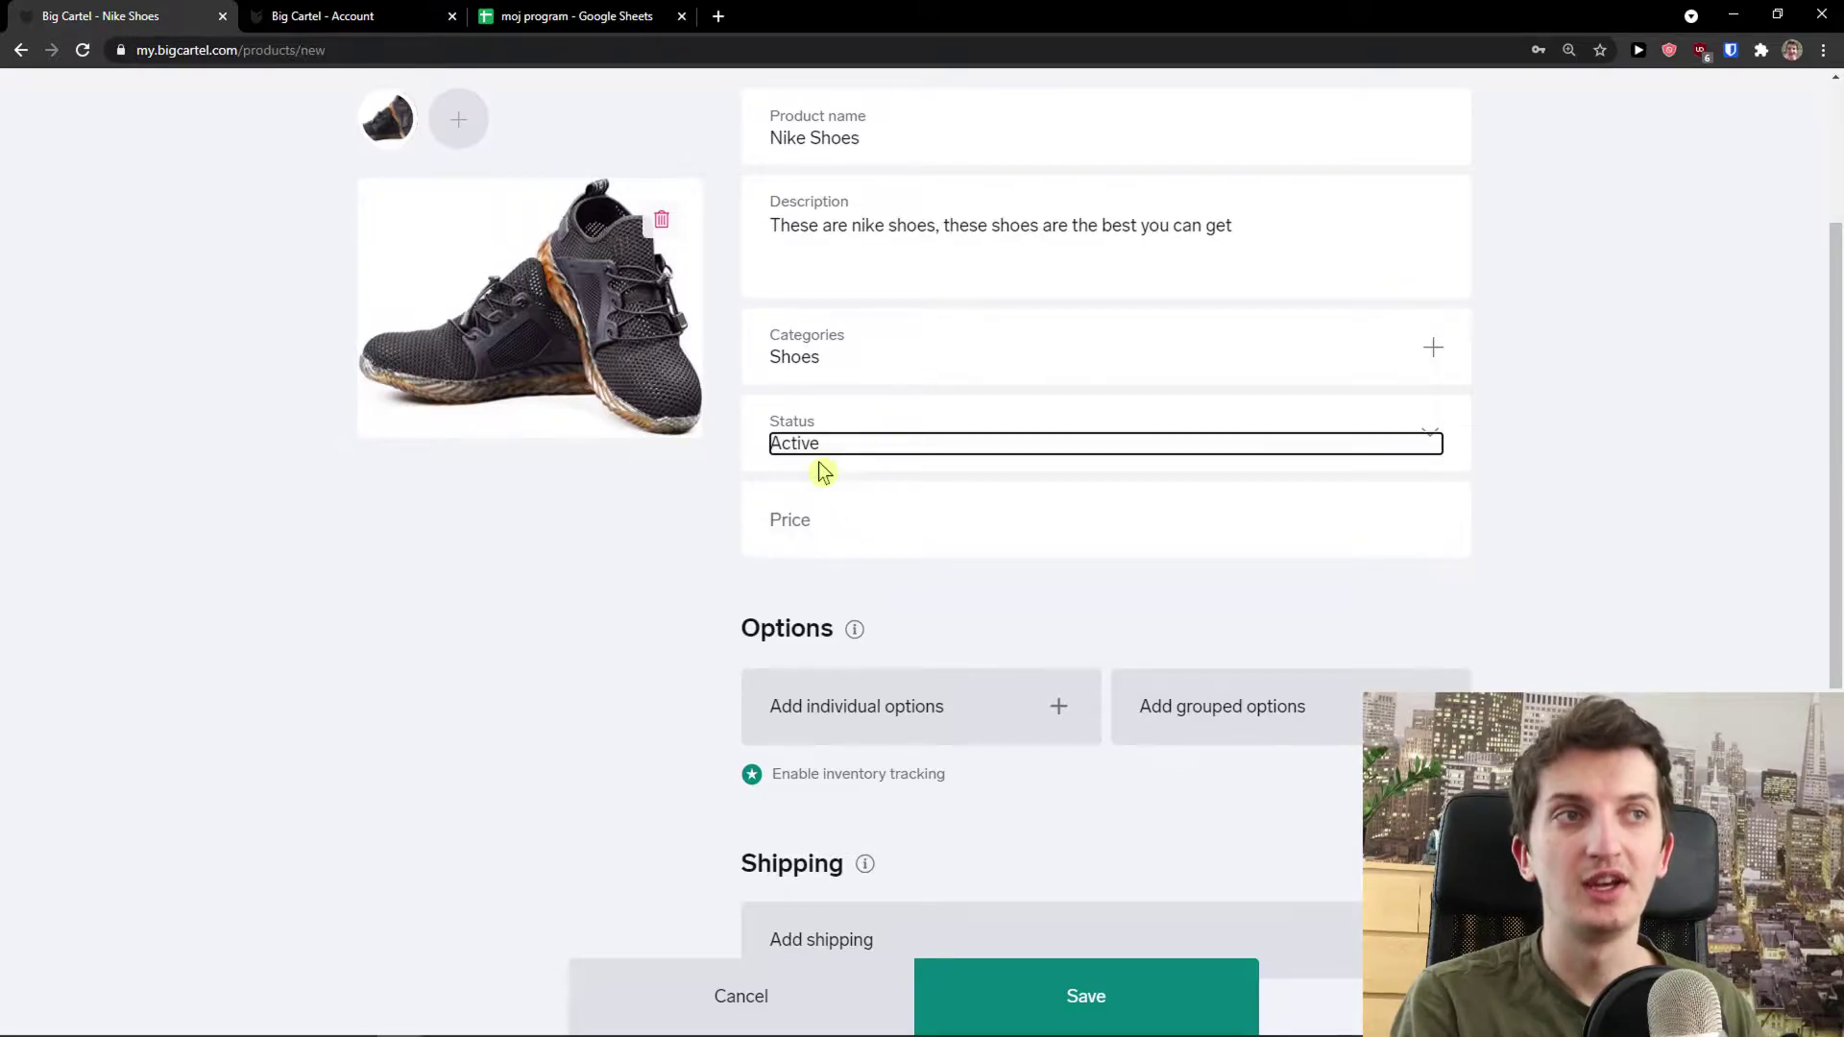
left_click(801, 531)
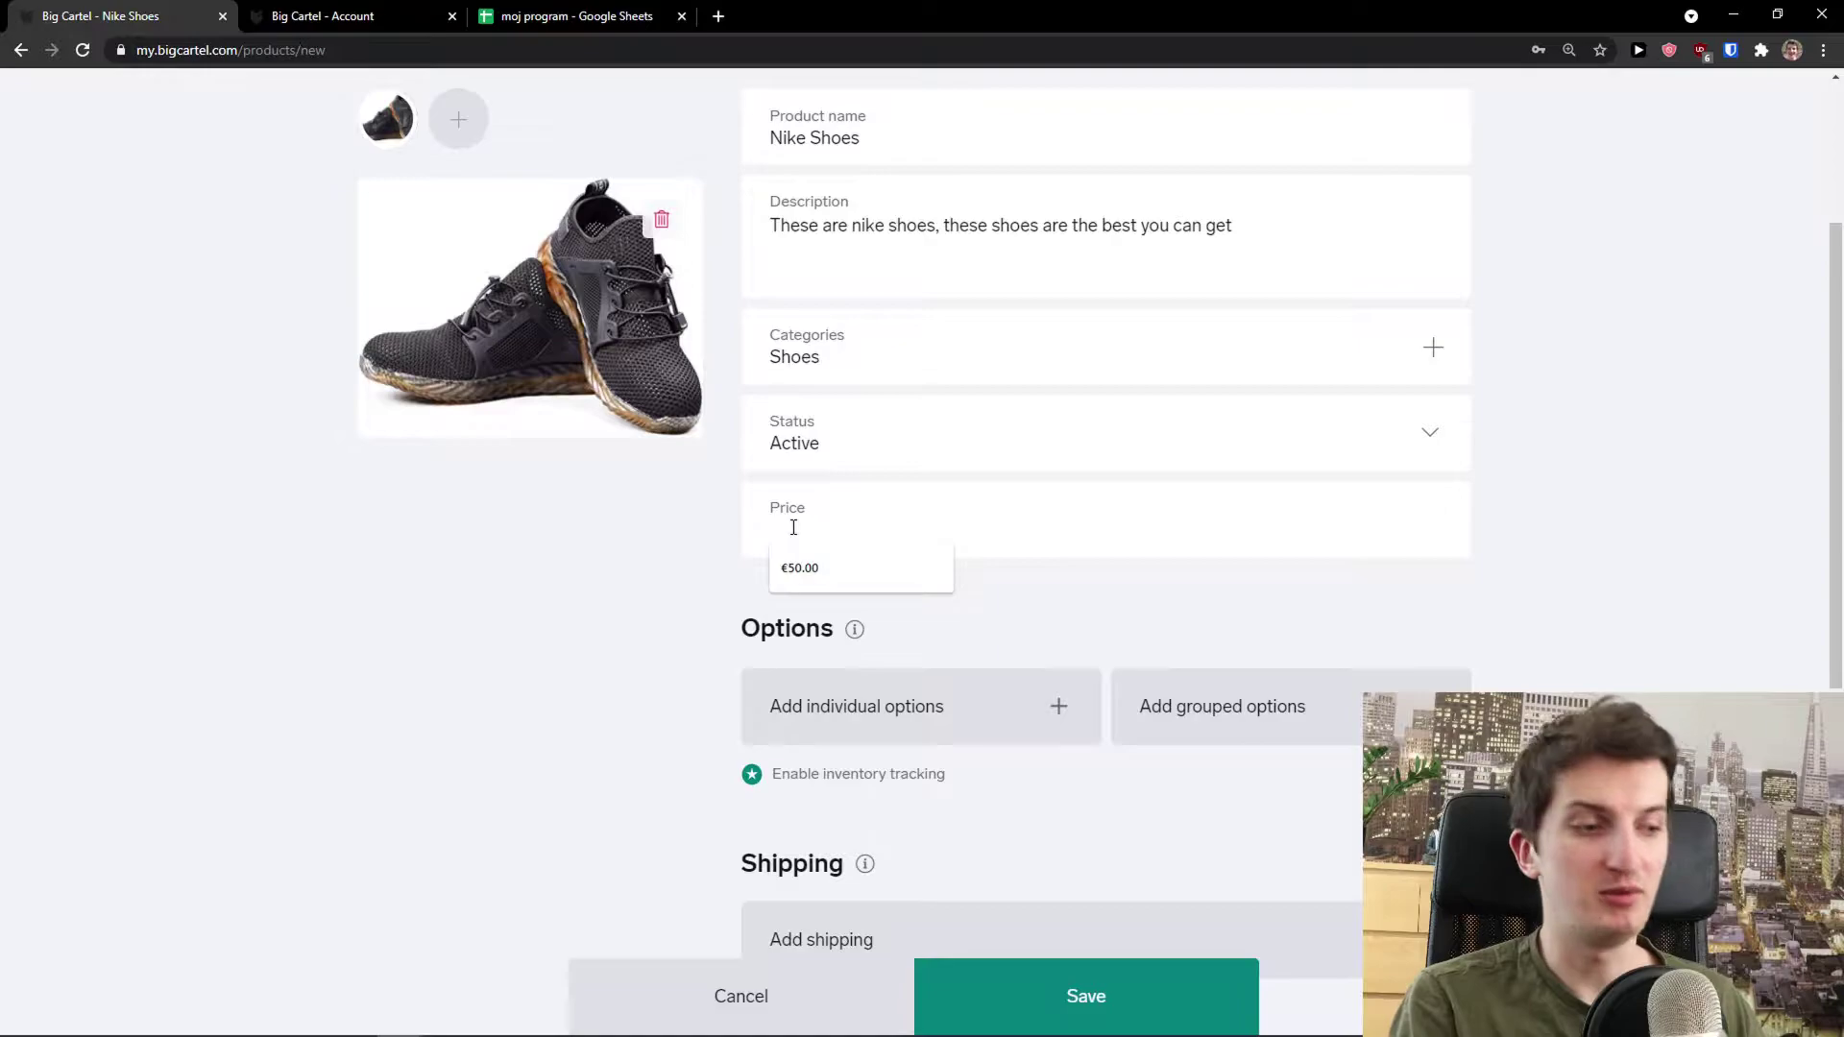
type("60")
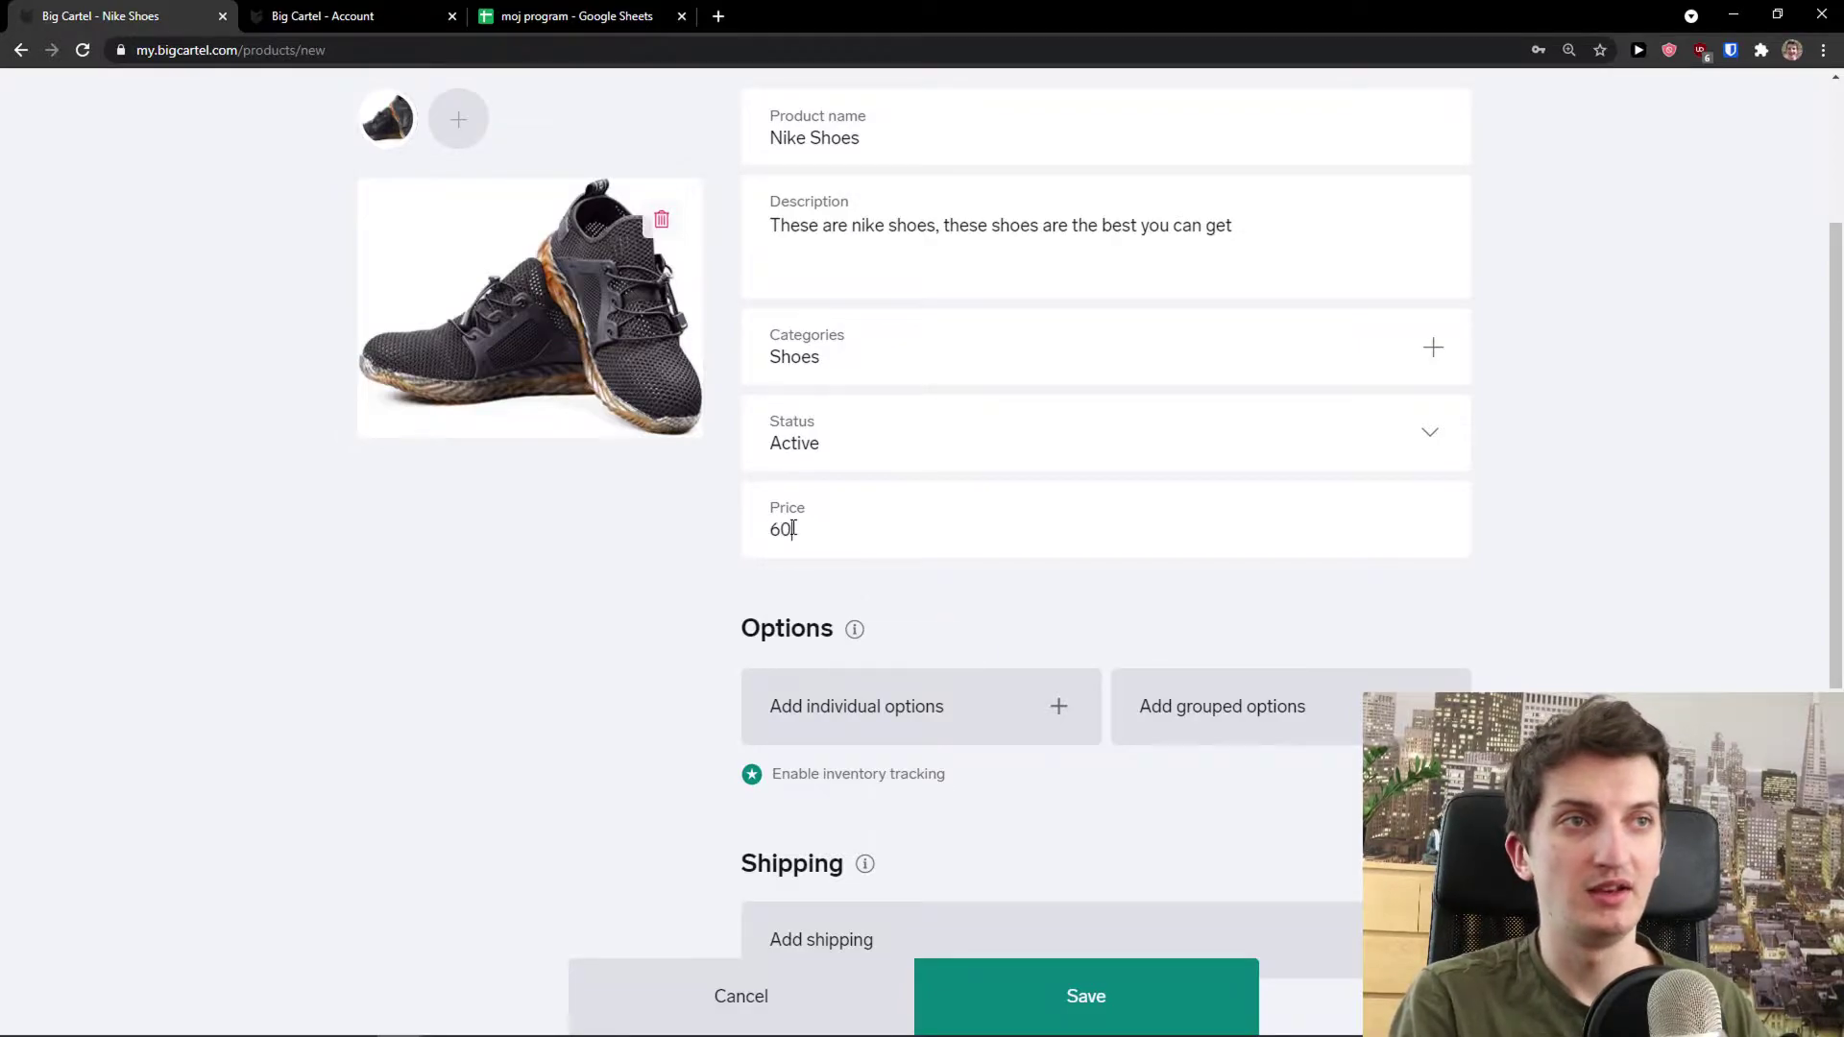
left_click(816, 560)
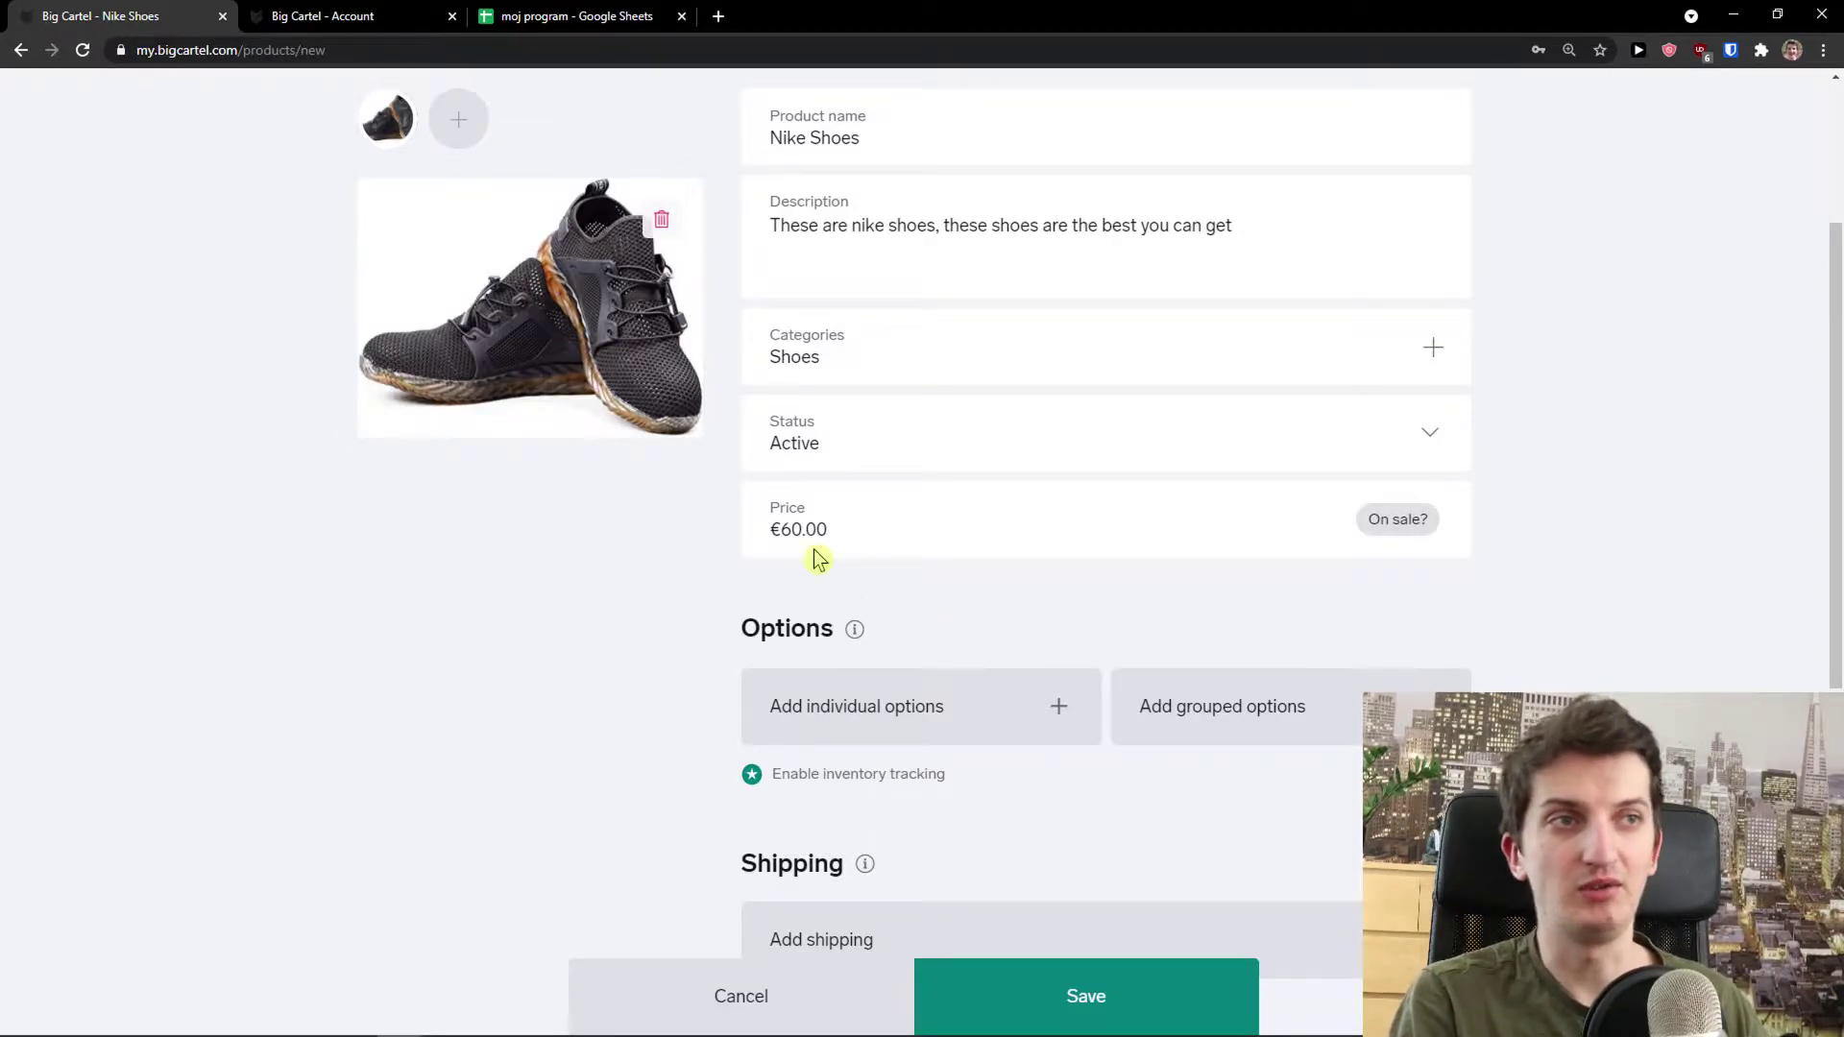
left_click(1391, 533)
scroll(1333, 514, "down", 3)
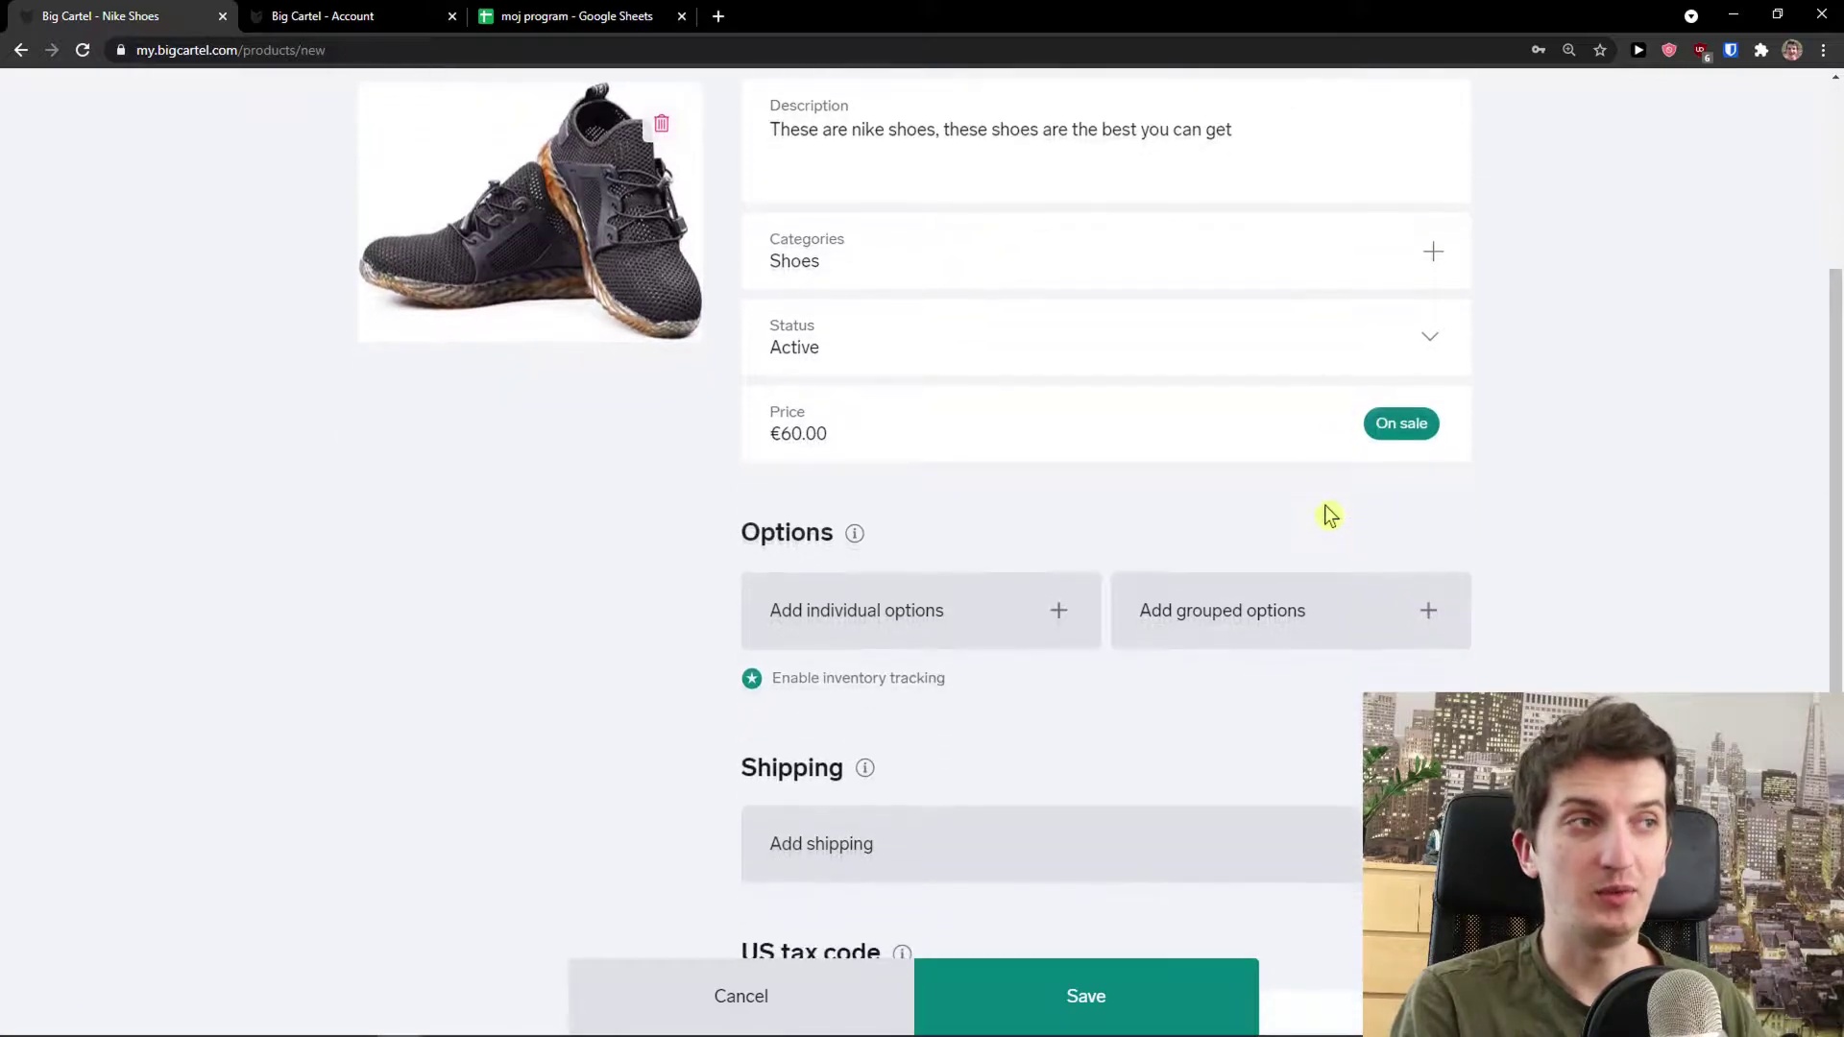
scroll(993, 461, "up", 2)
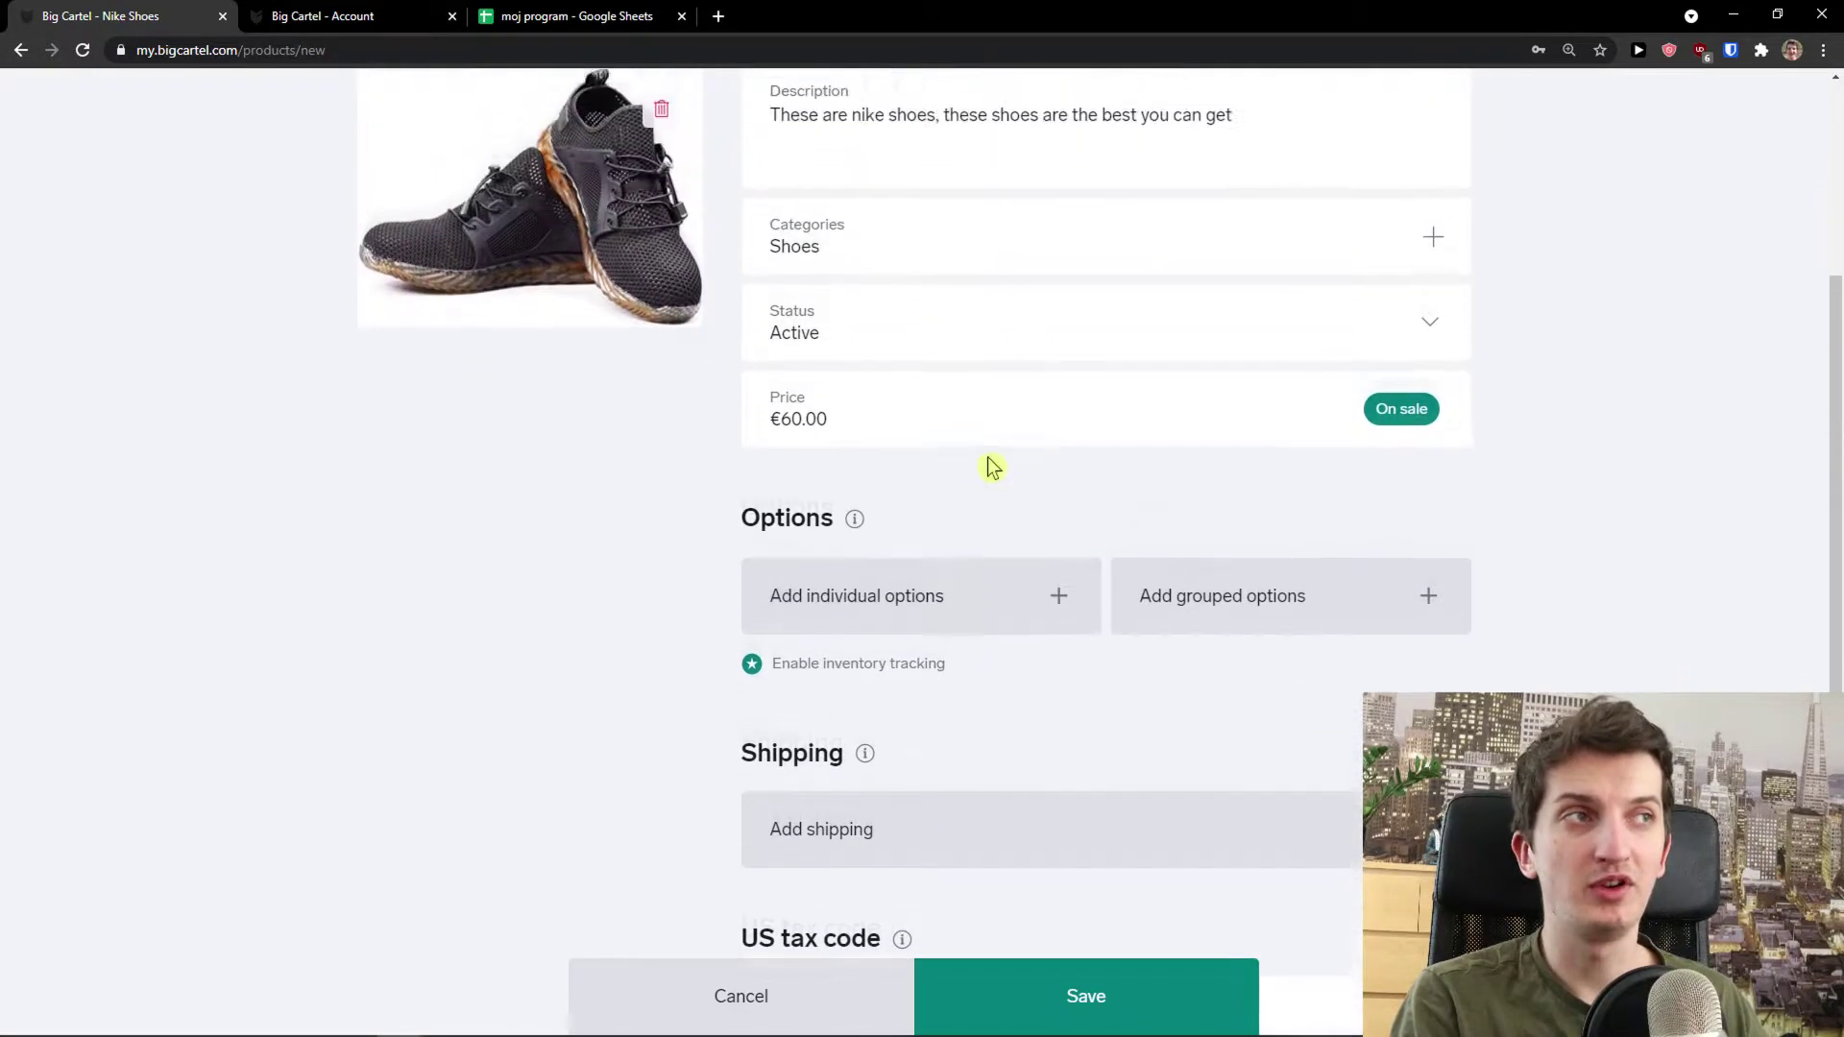
scroll(992, 466, "down", 1)
scroll(840, 396, "down", 1)
scroll(877, 476, "down", 1)
scroll(606, 358, "up", 1)
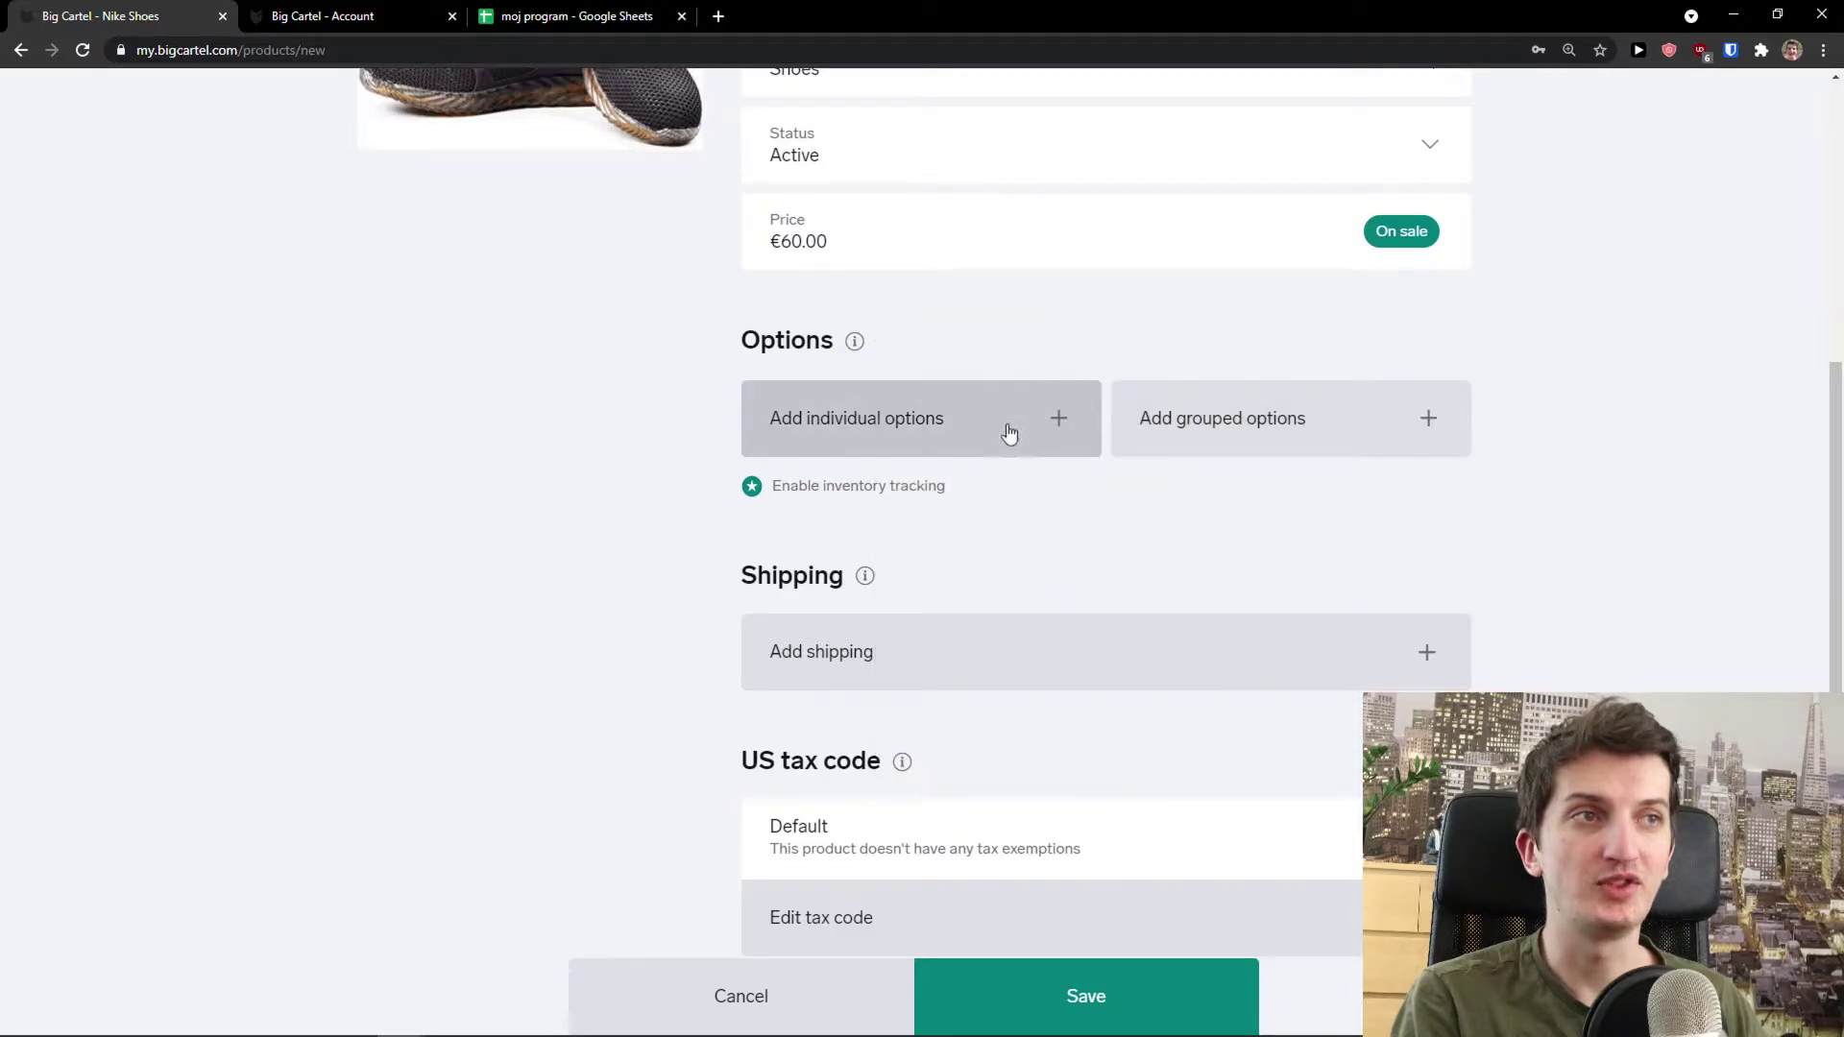
left_click(1013, 432)
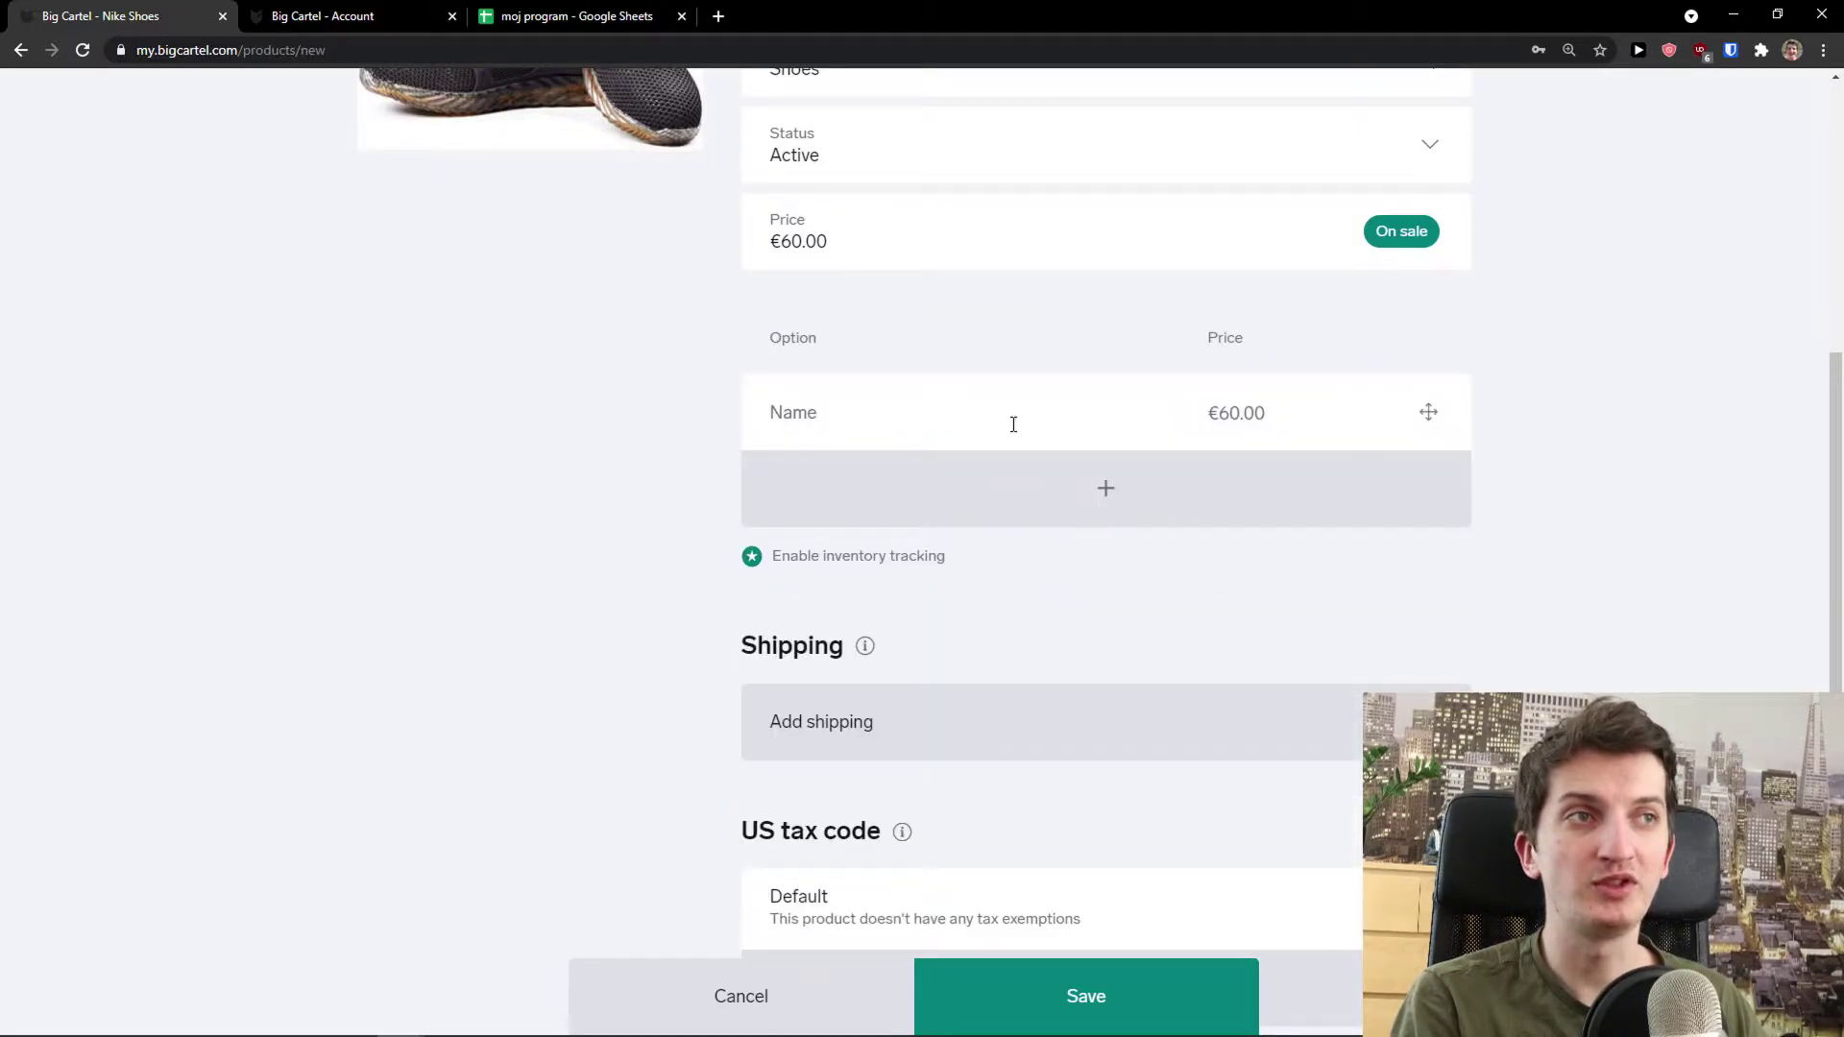
left_click(1015, 422)
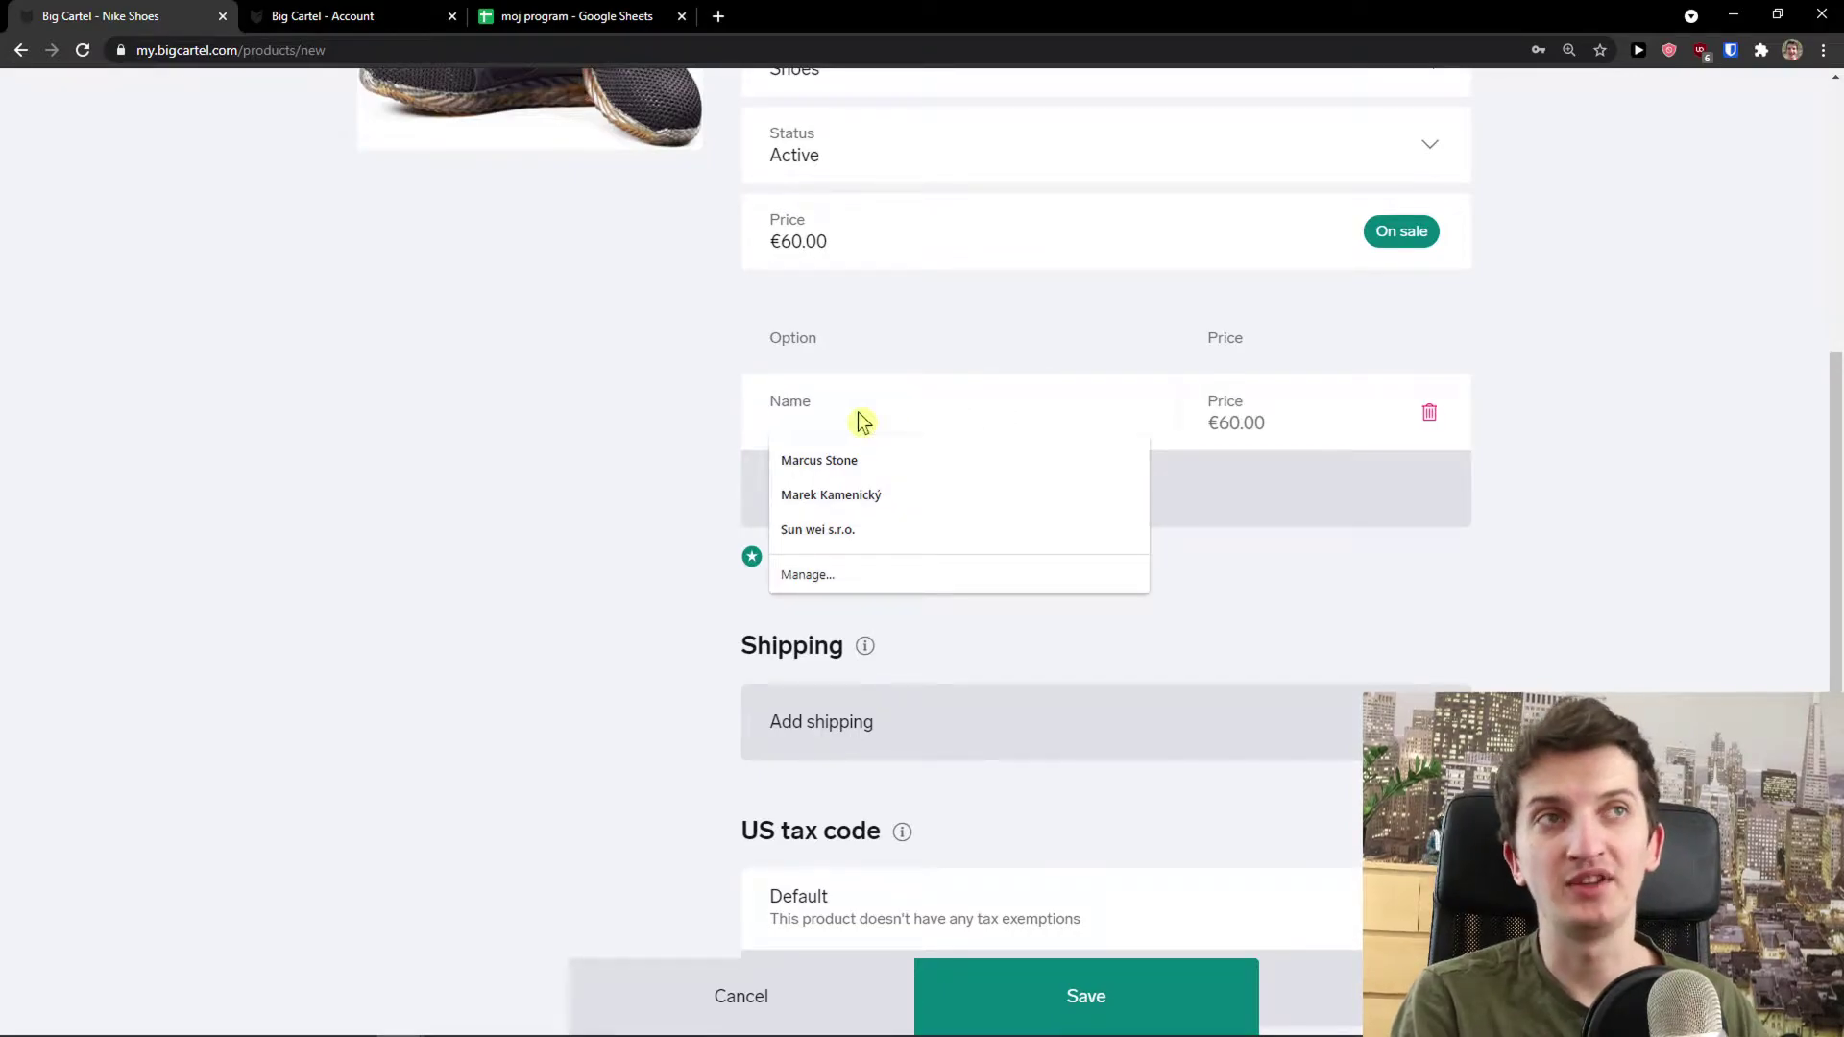
type("Green")
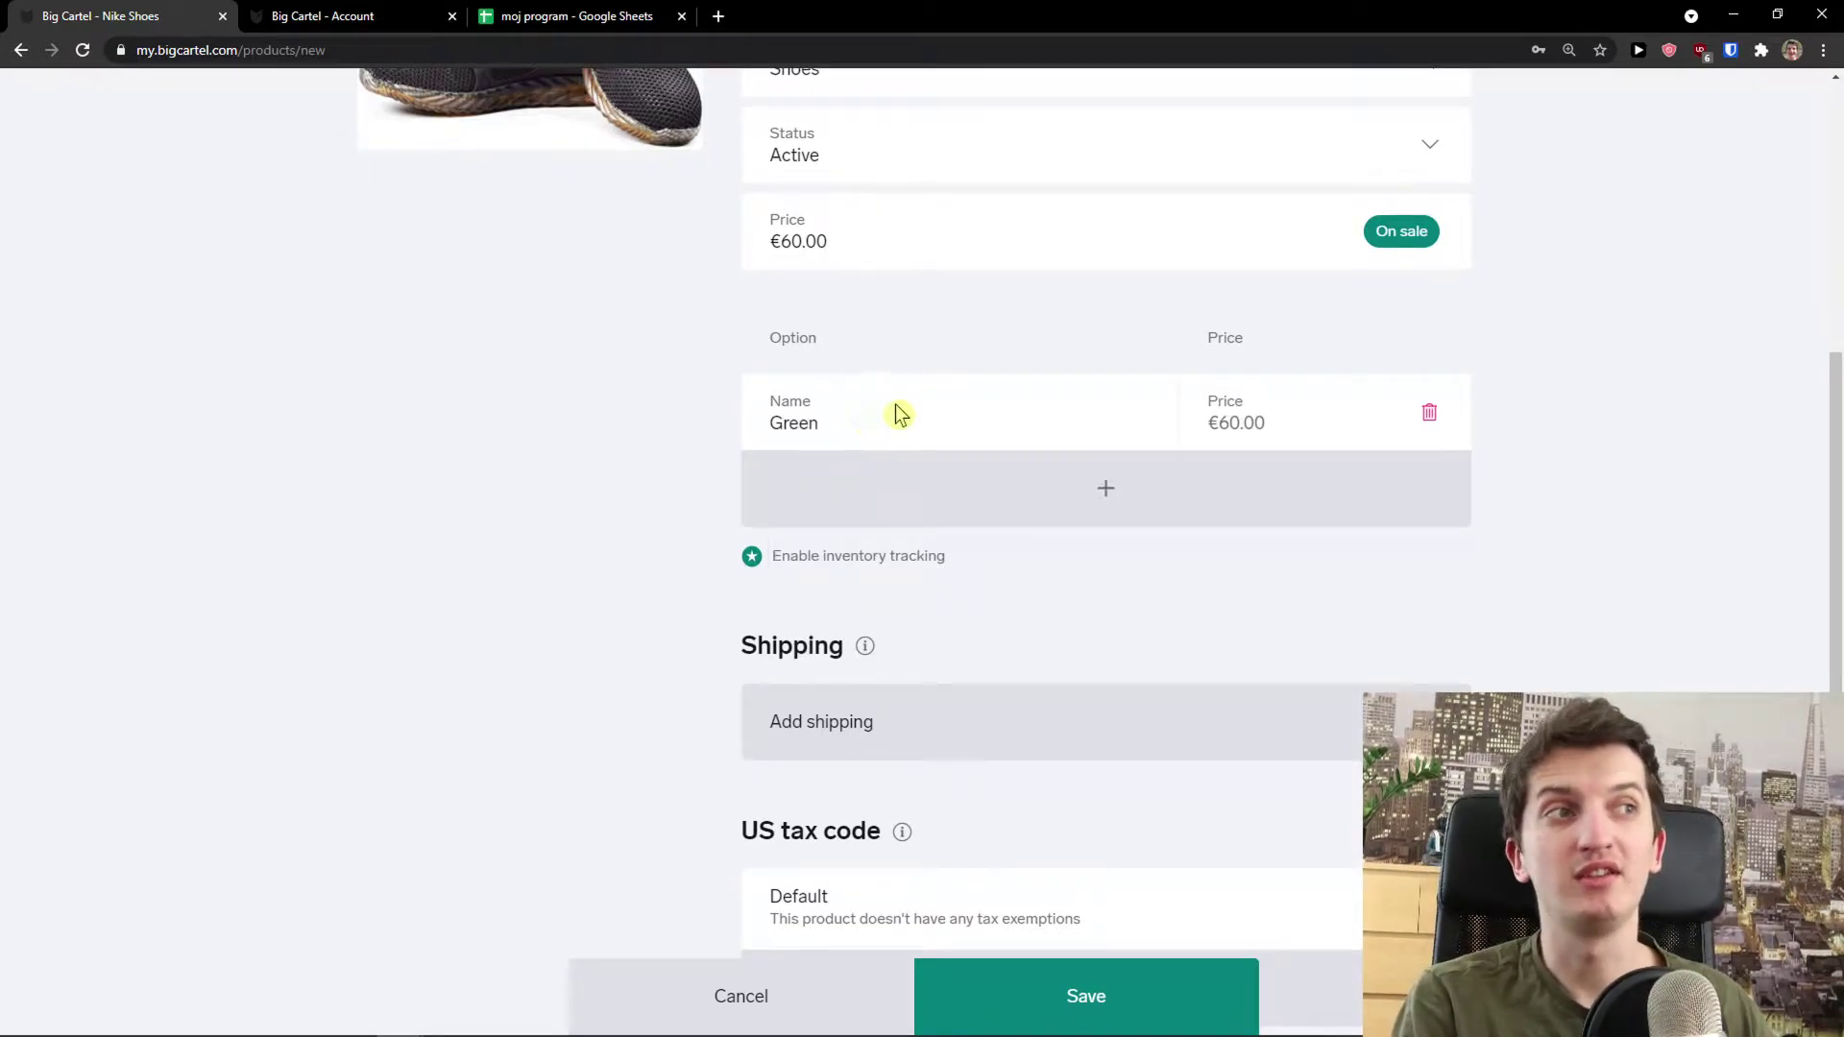
scroll(1152, 476, "up", 1)
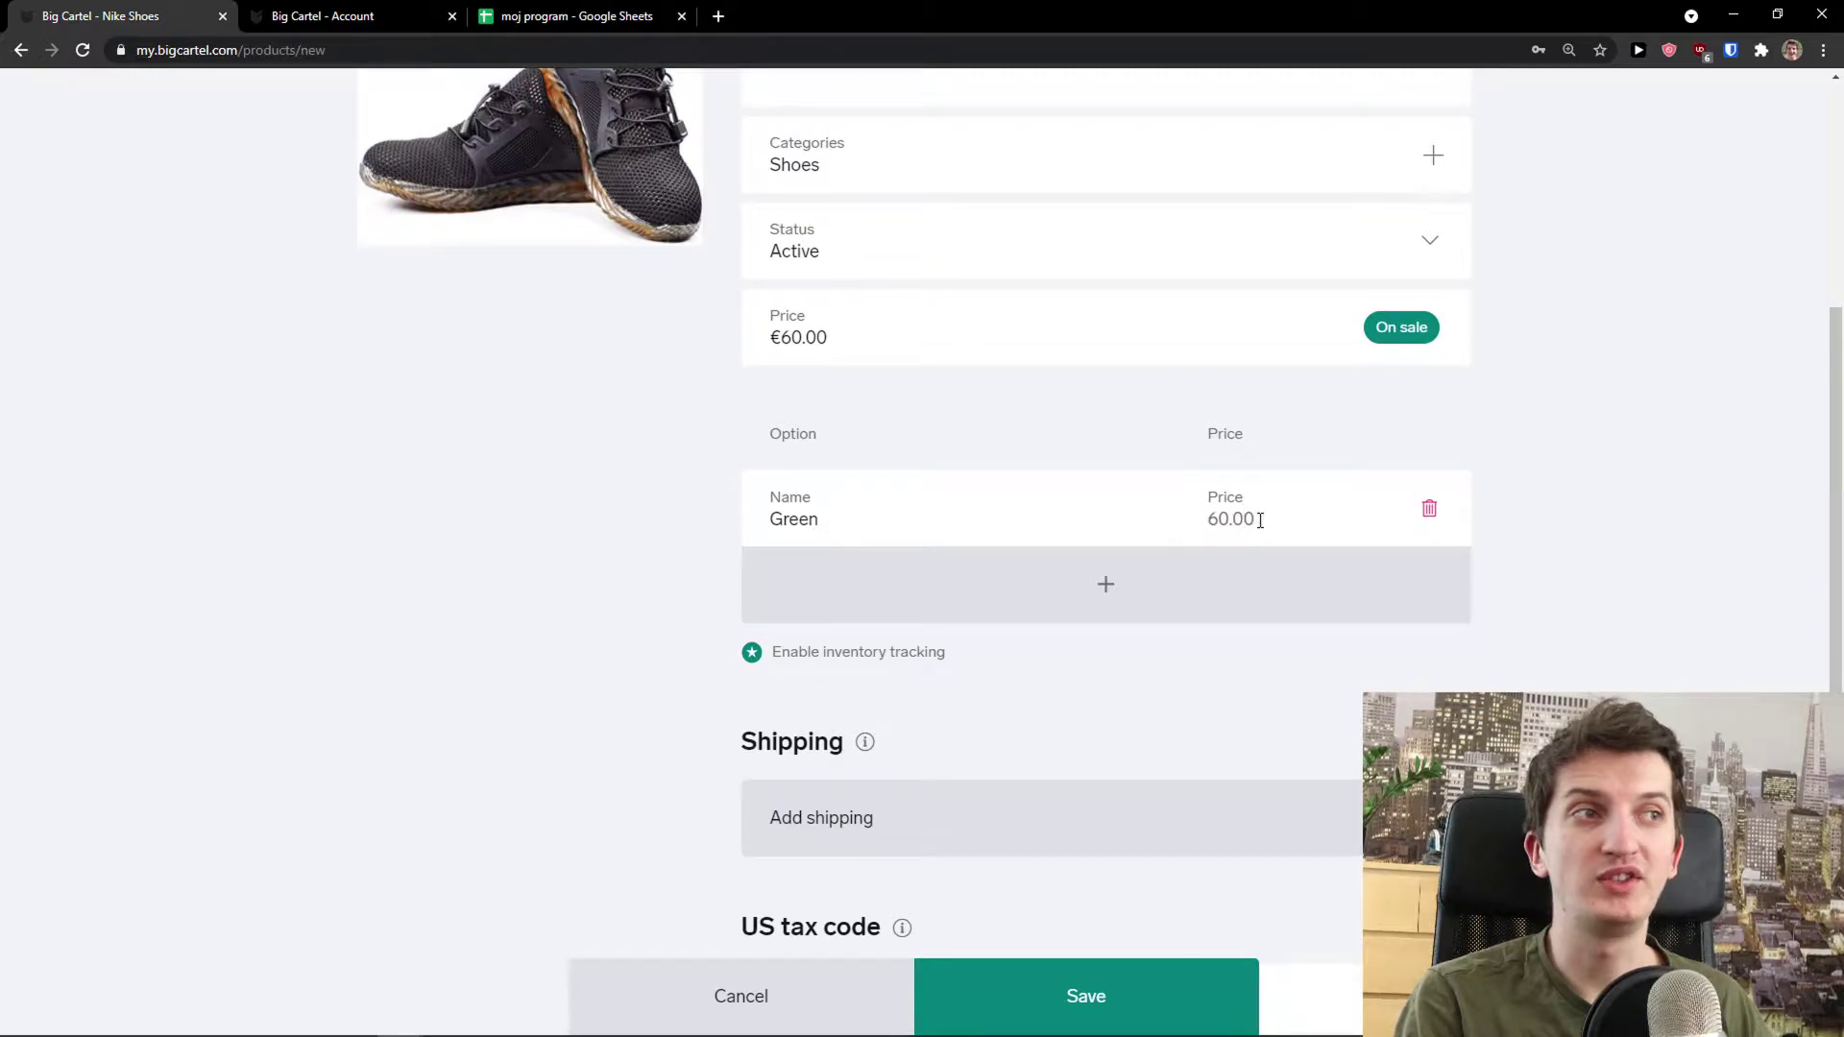
left_click(1220, 519)
key("BackSpace")
type("70.00")
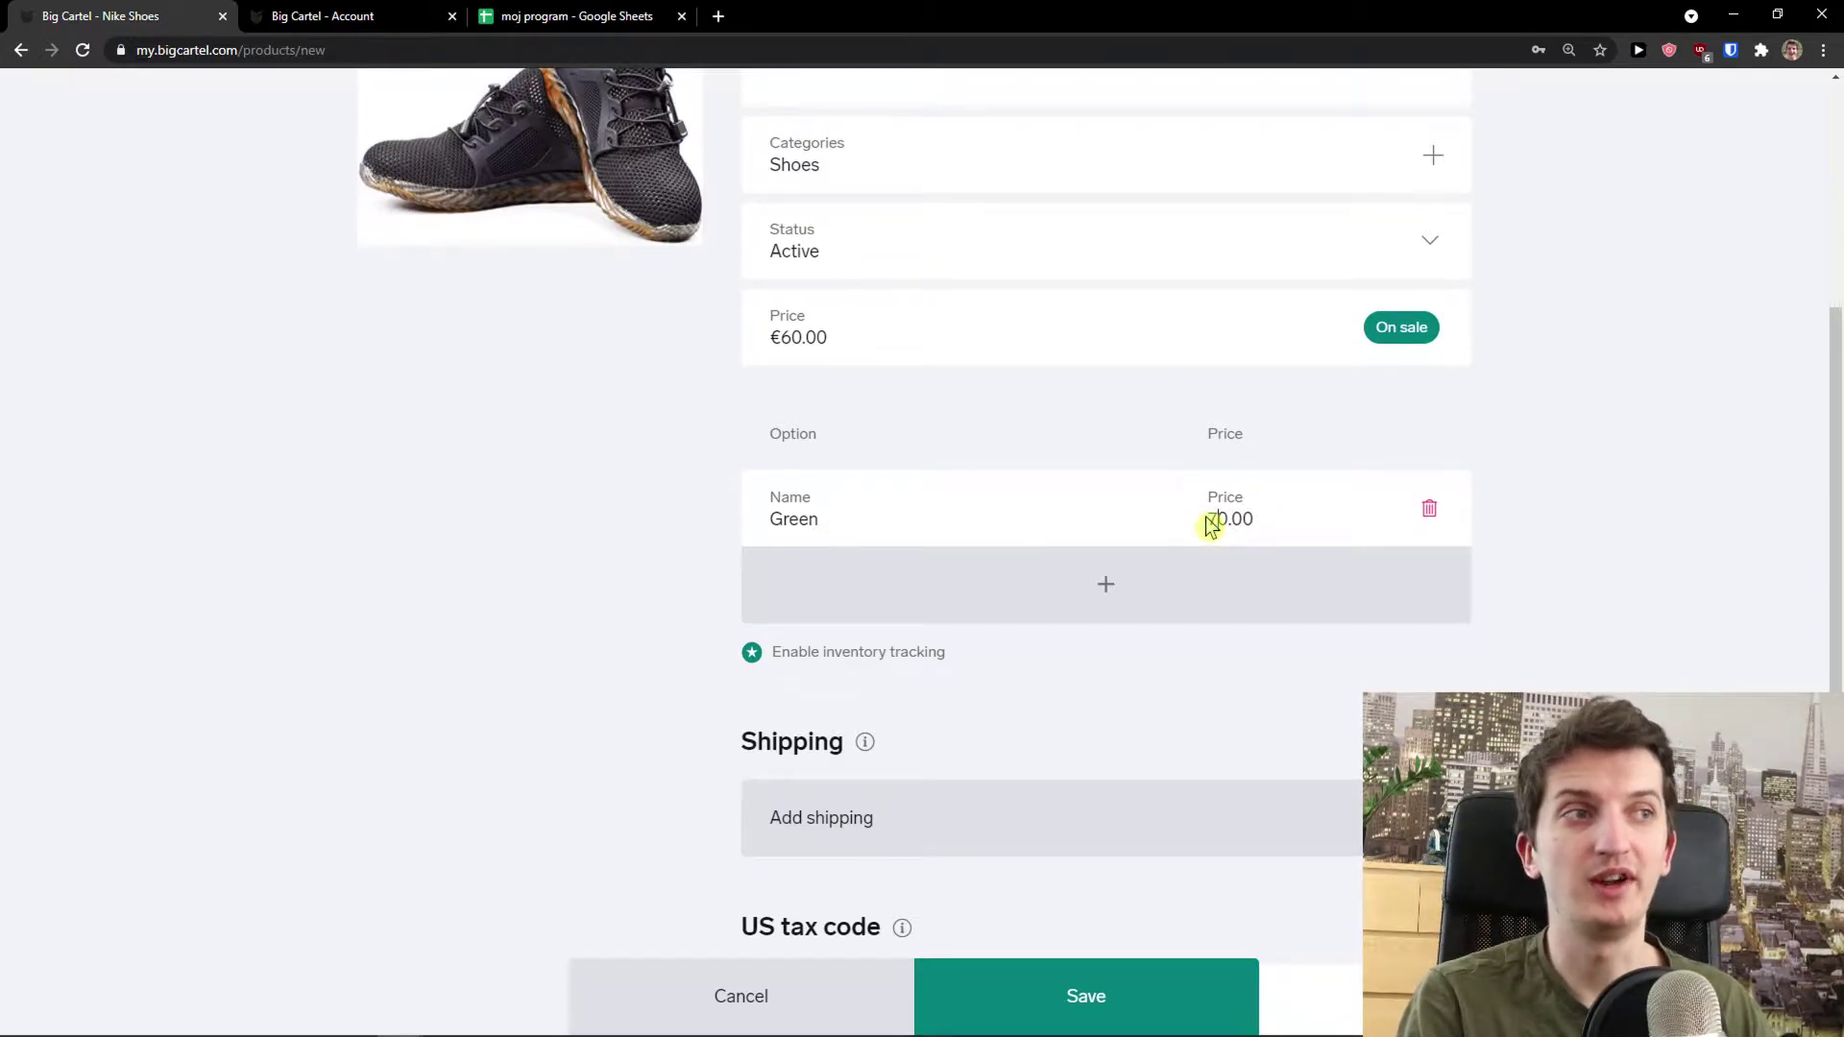
left_click(1391, 508)
left_click(1426, 512)
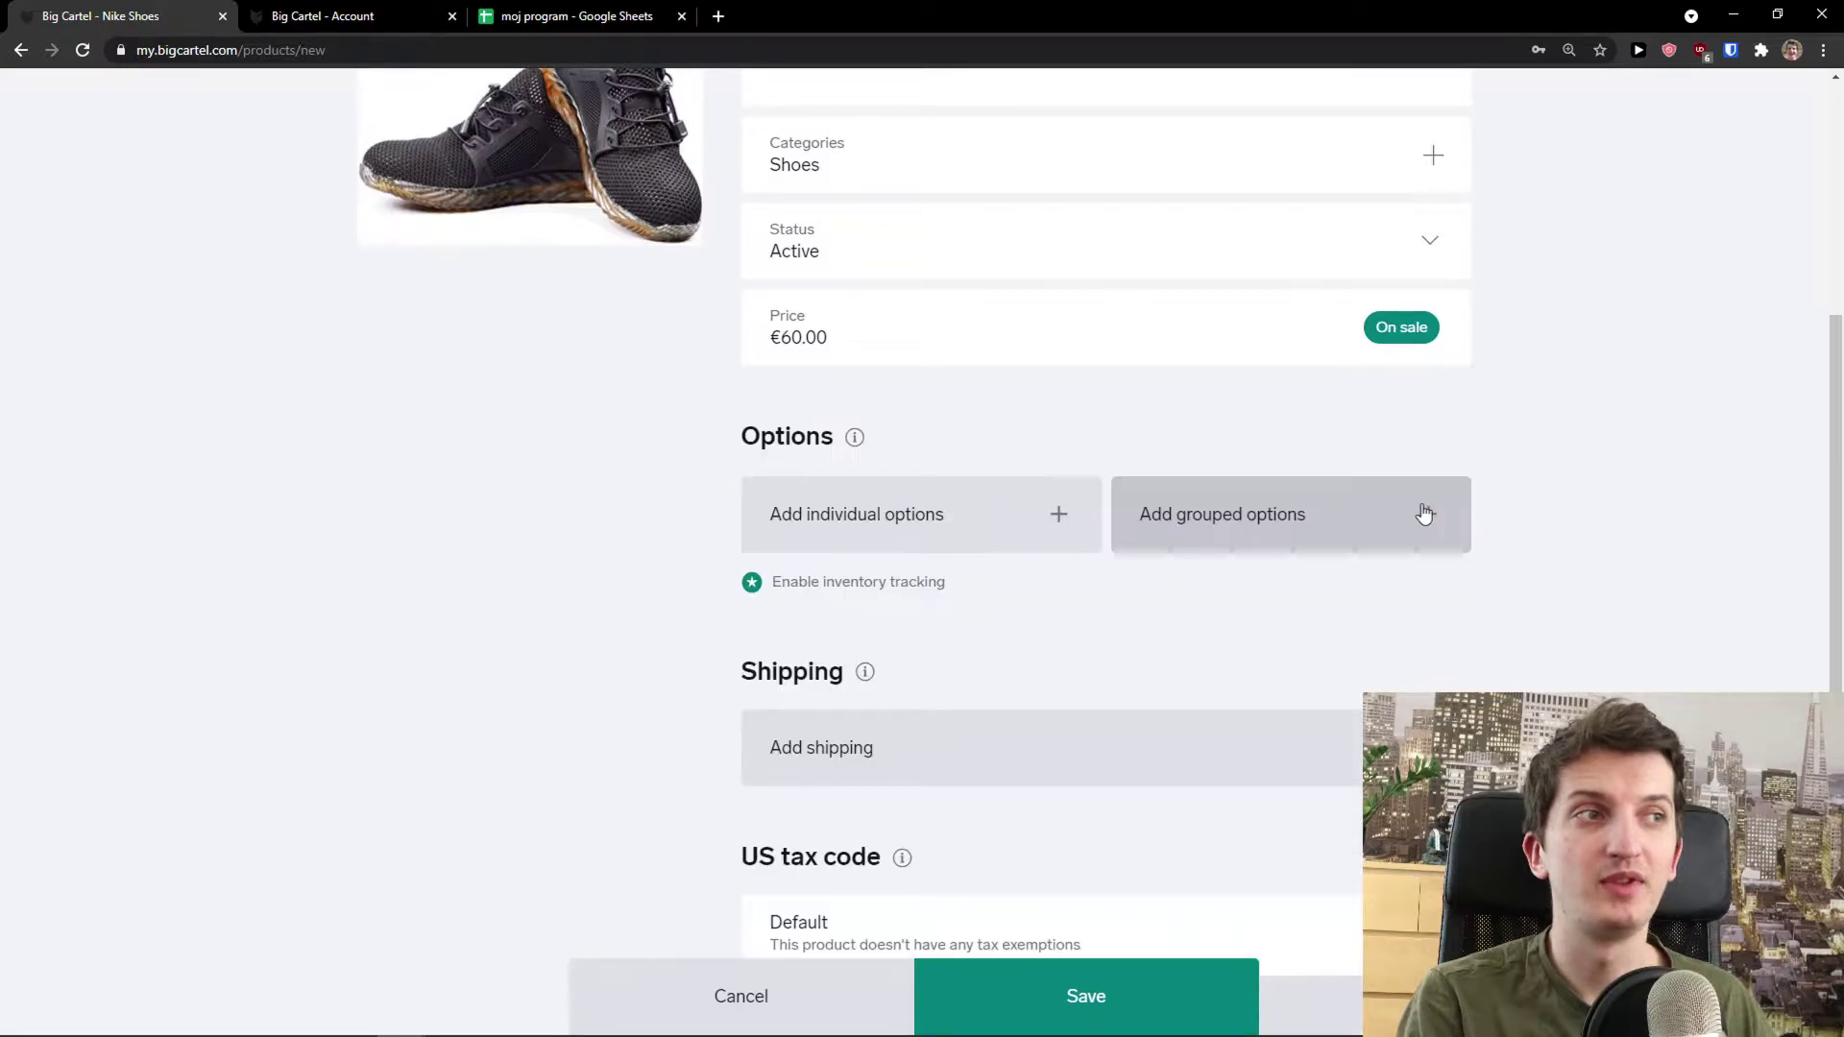
left_click(1222, 554)
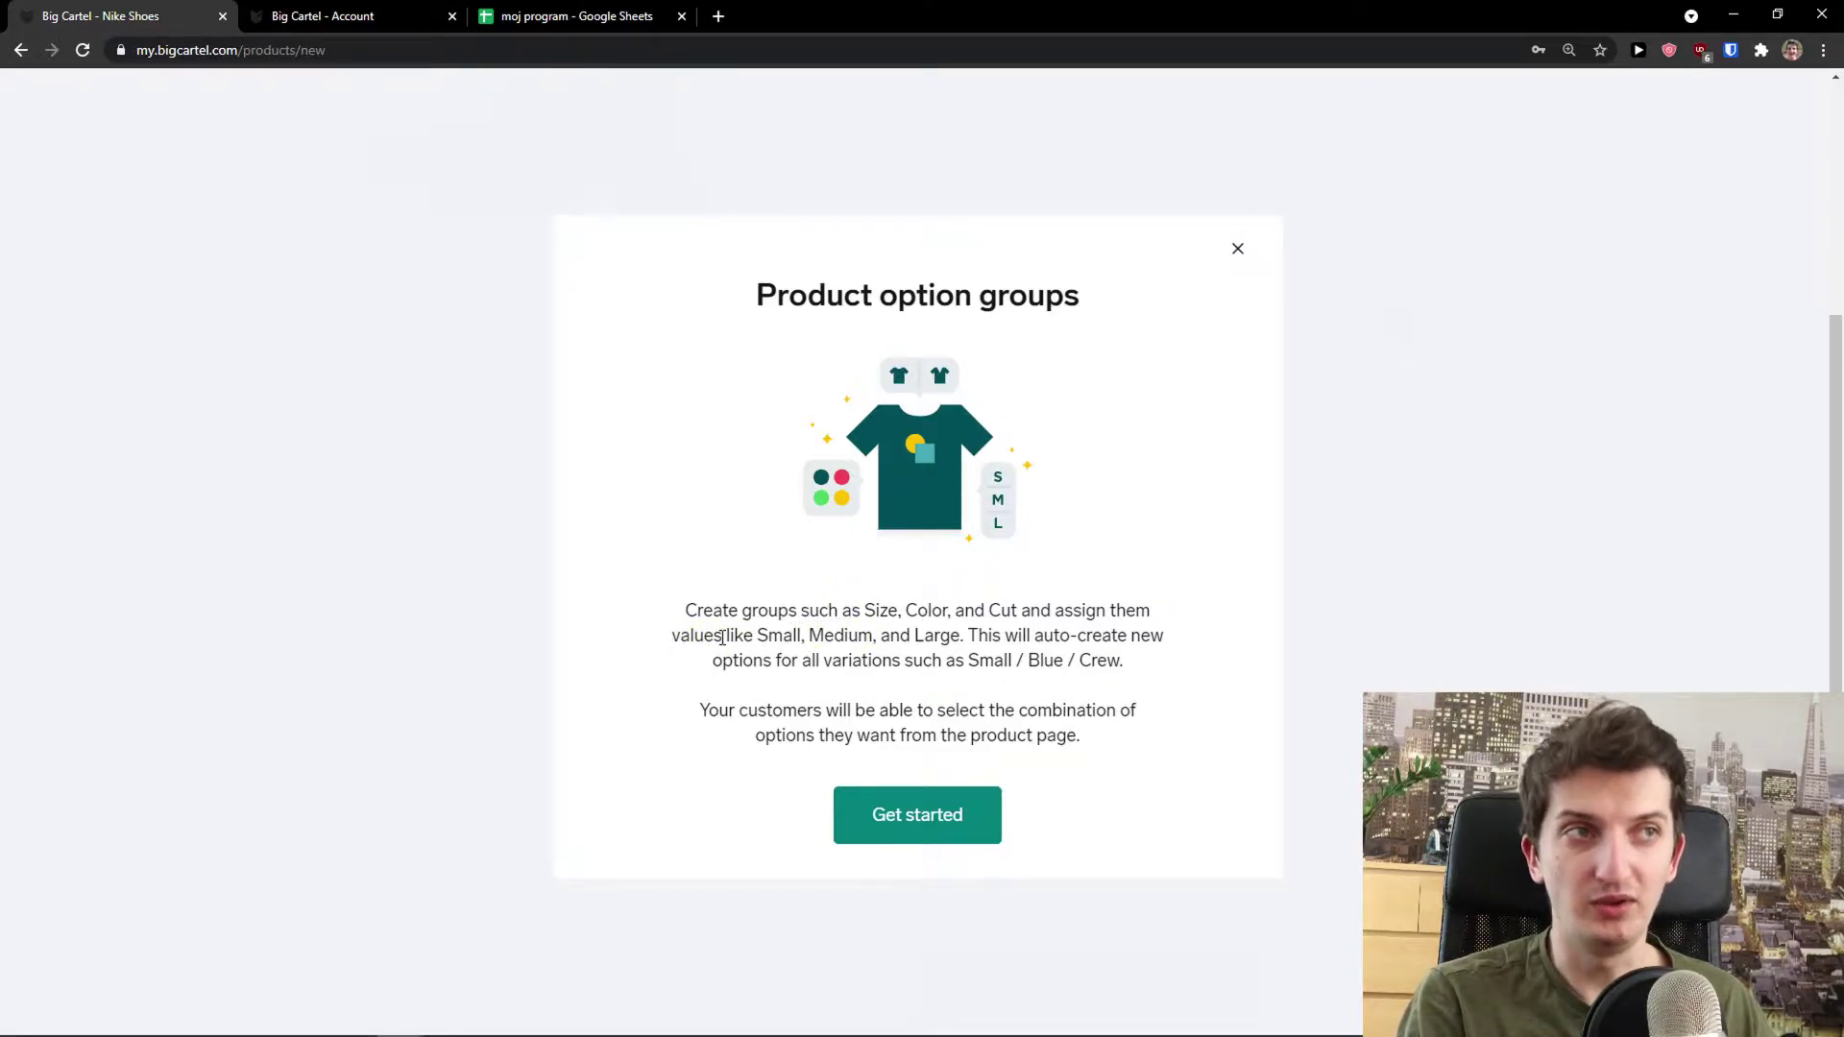
- Add a 'Green' option to Nike Shoes priced at €70.00
left_click(1237, 252)
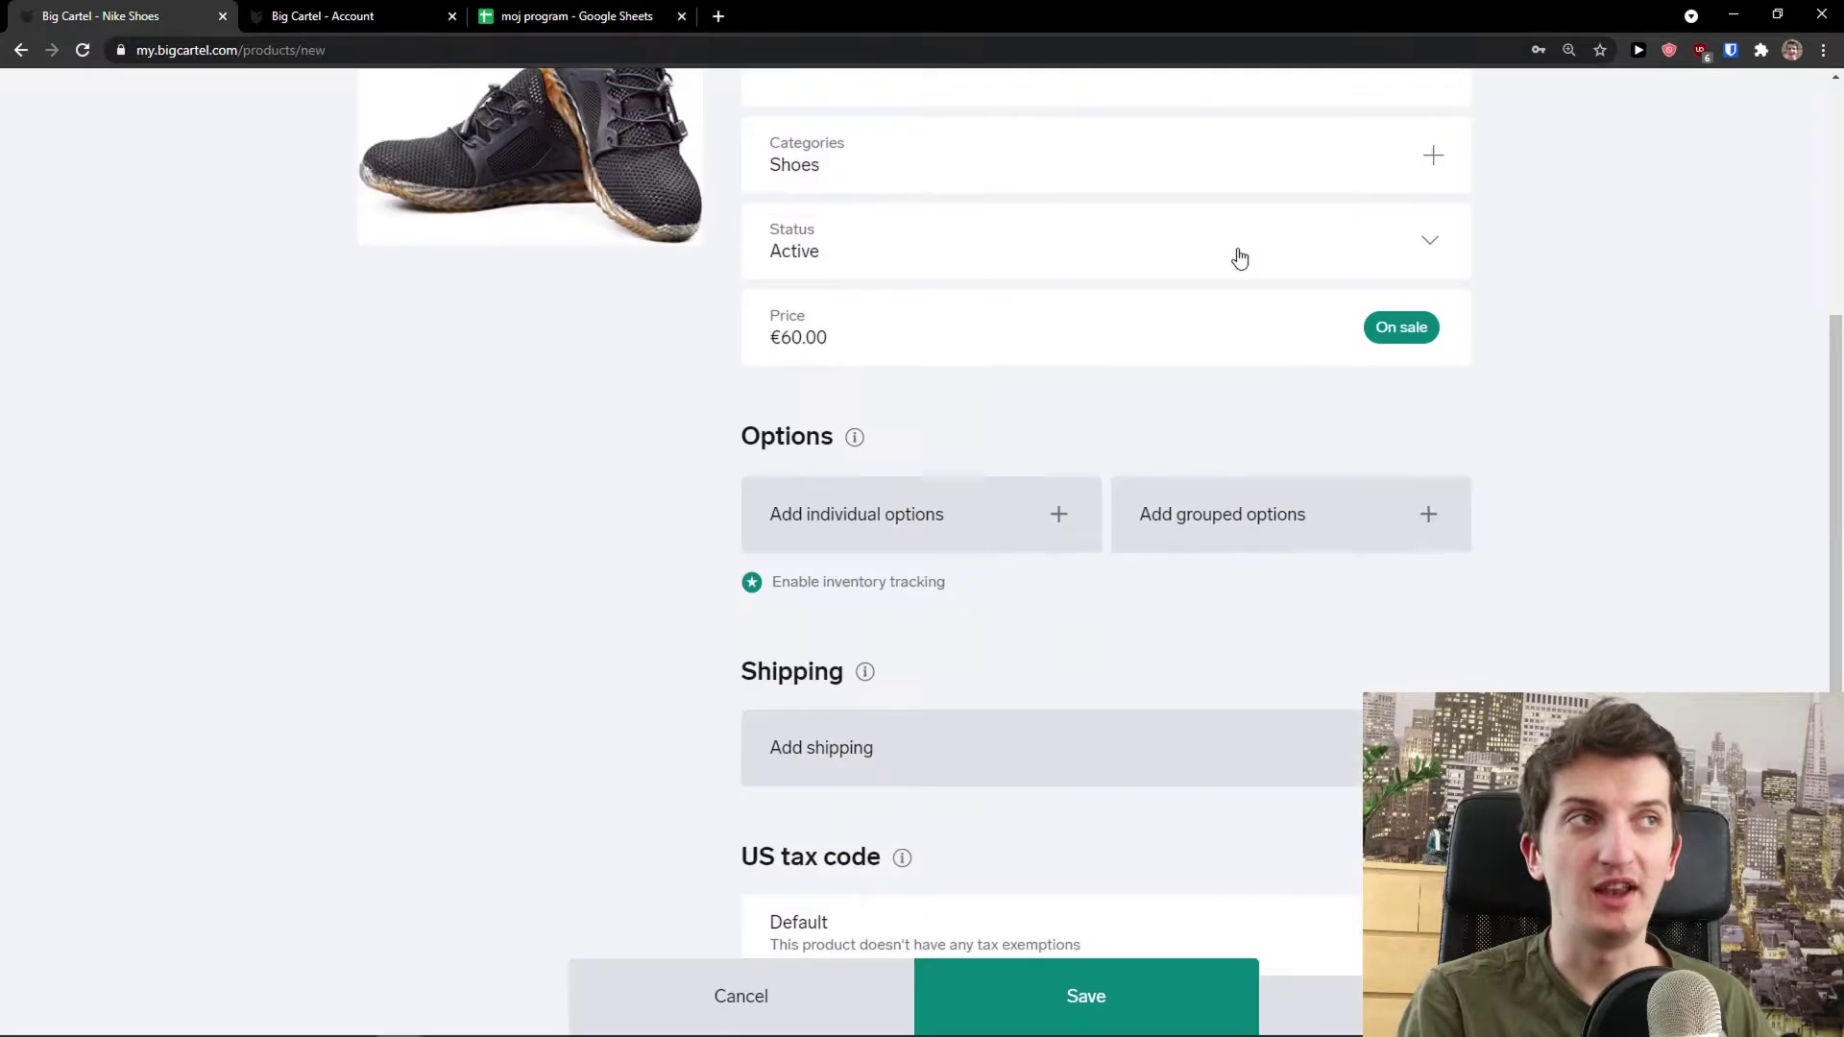
left_click(849, 515)
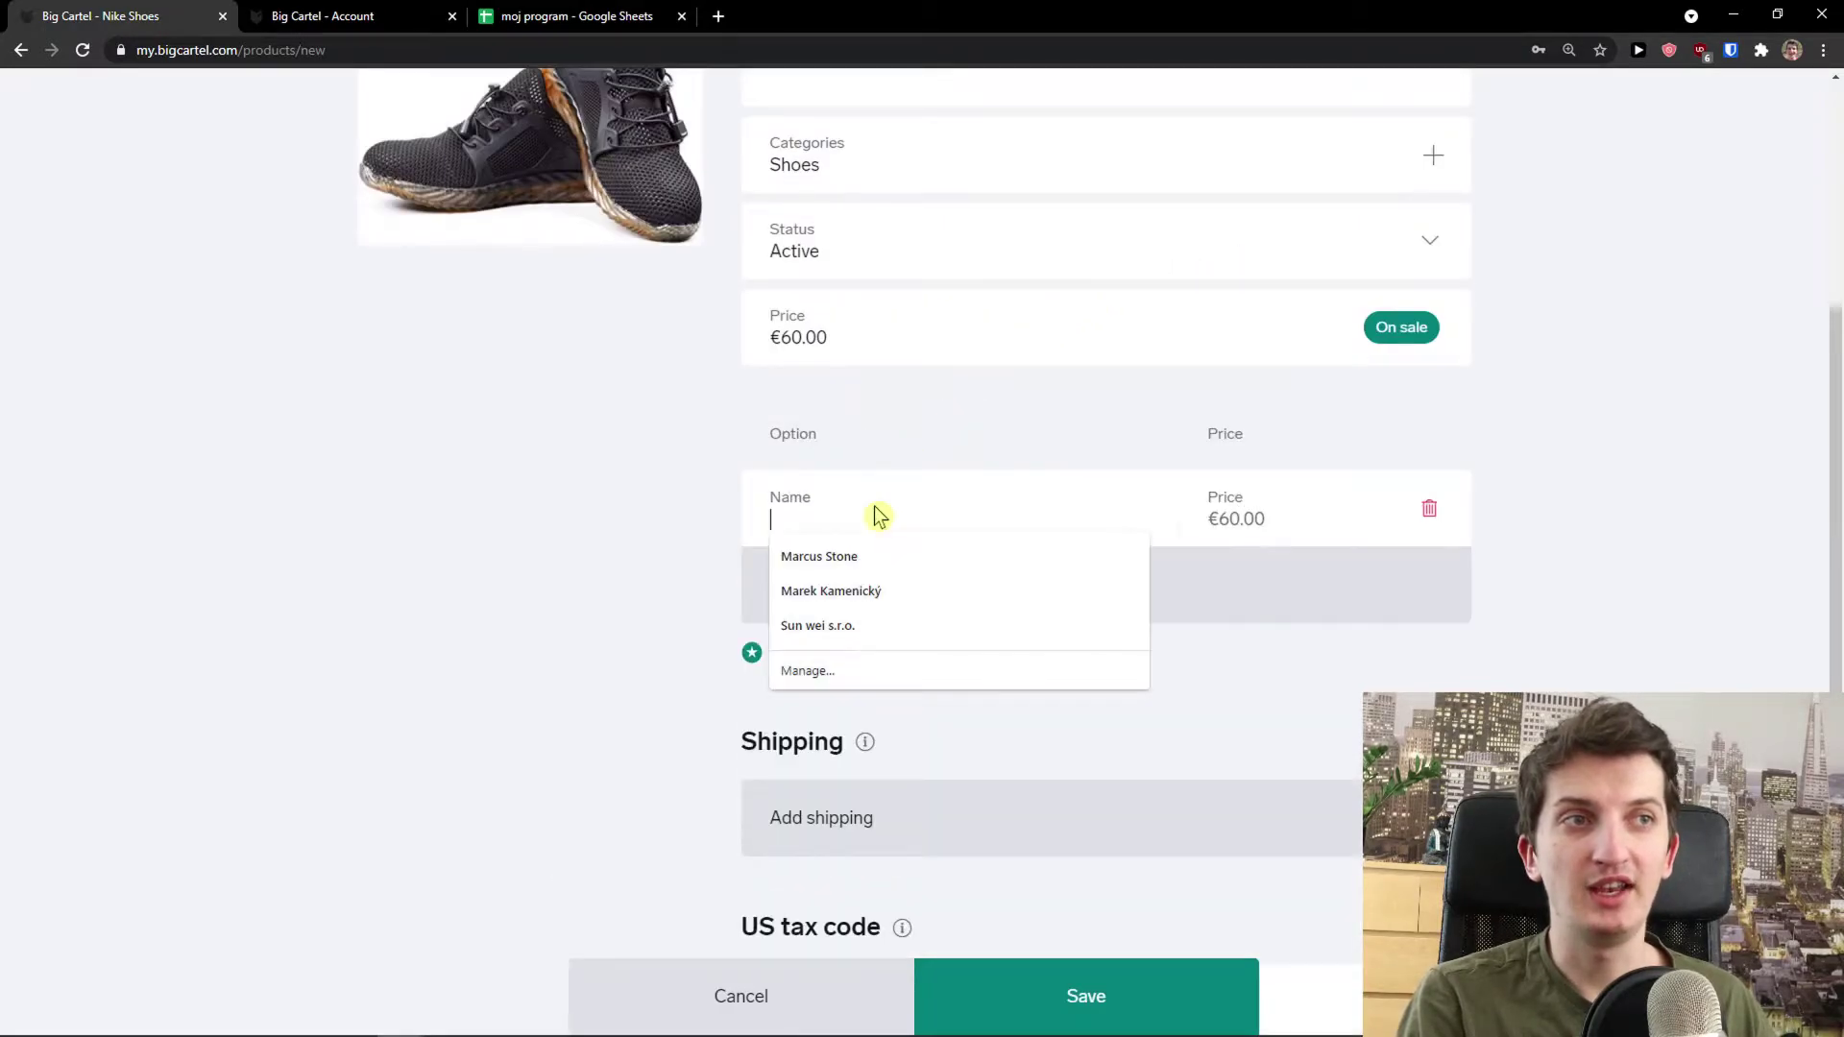
type("Green")
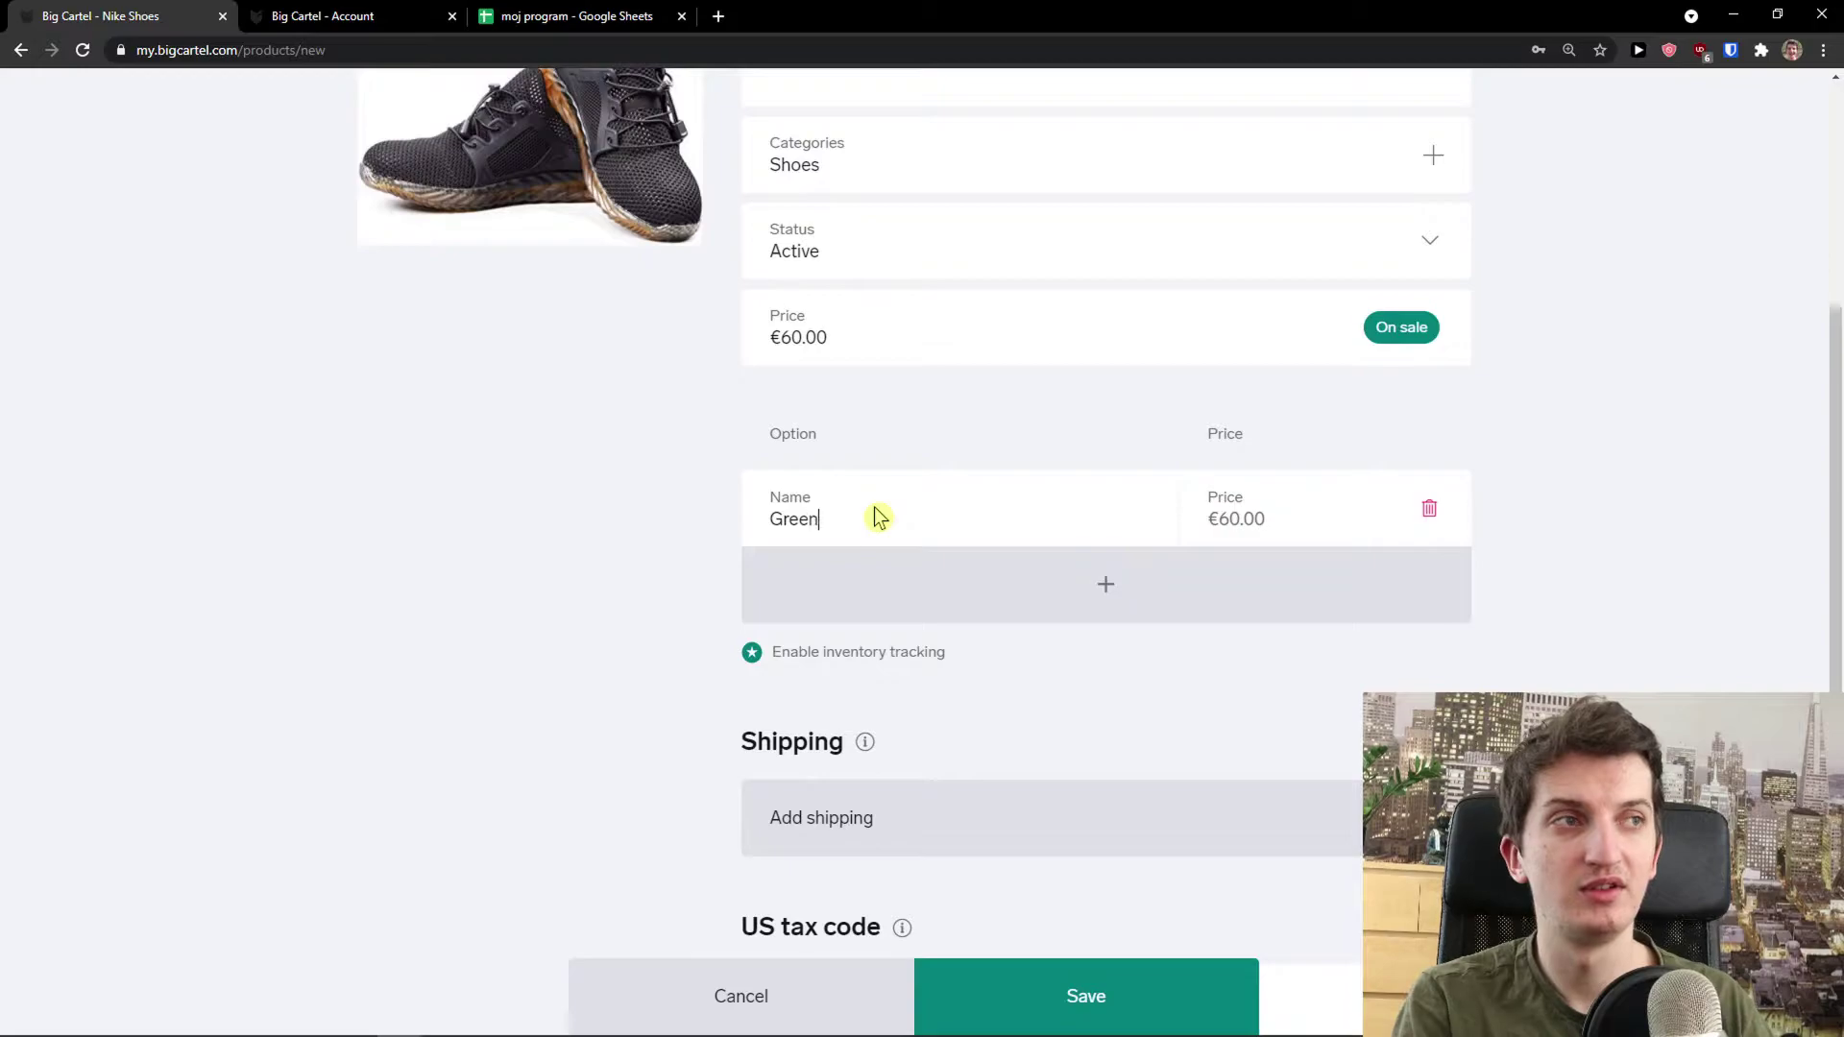
left_click(1223, 518)
key("BackSpace")
key("BackSpace")
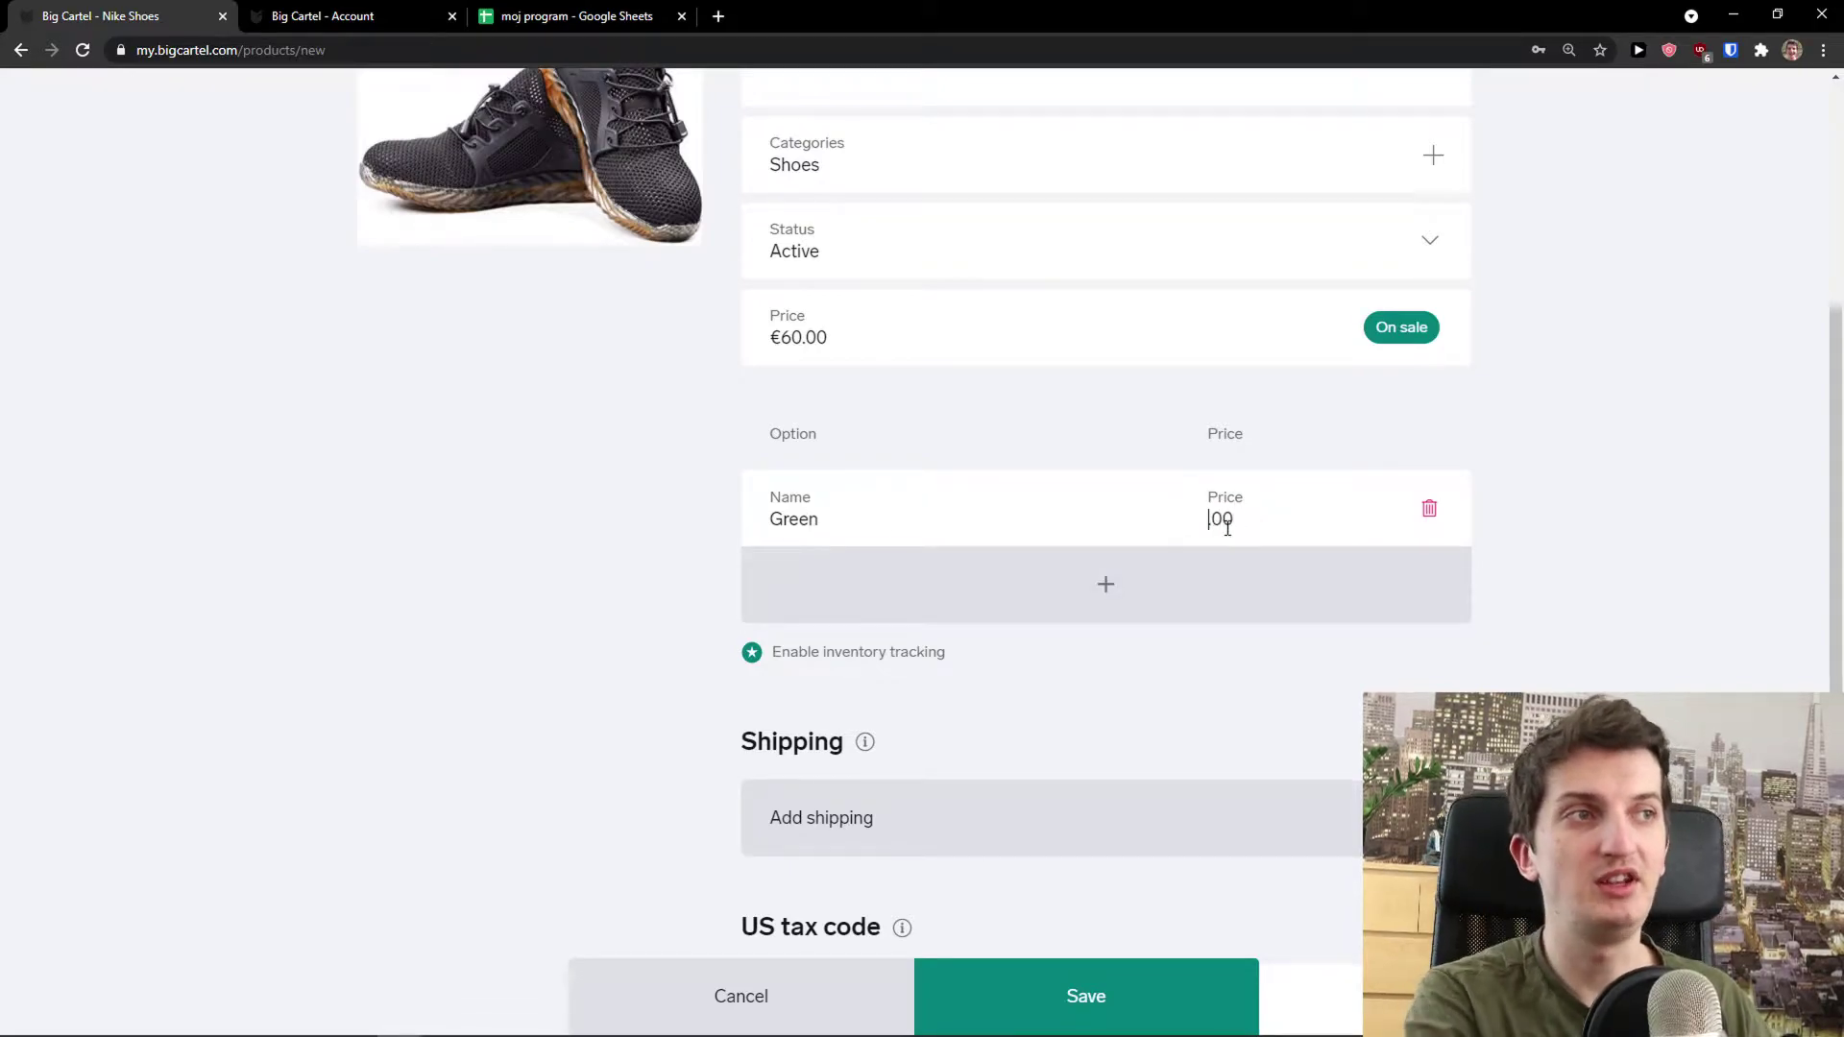
type("70")
left_click(1383, 634)
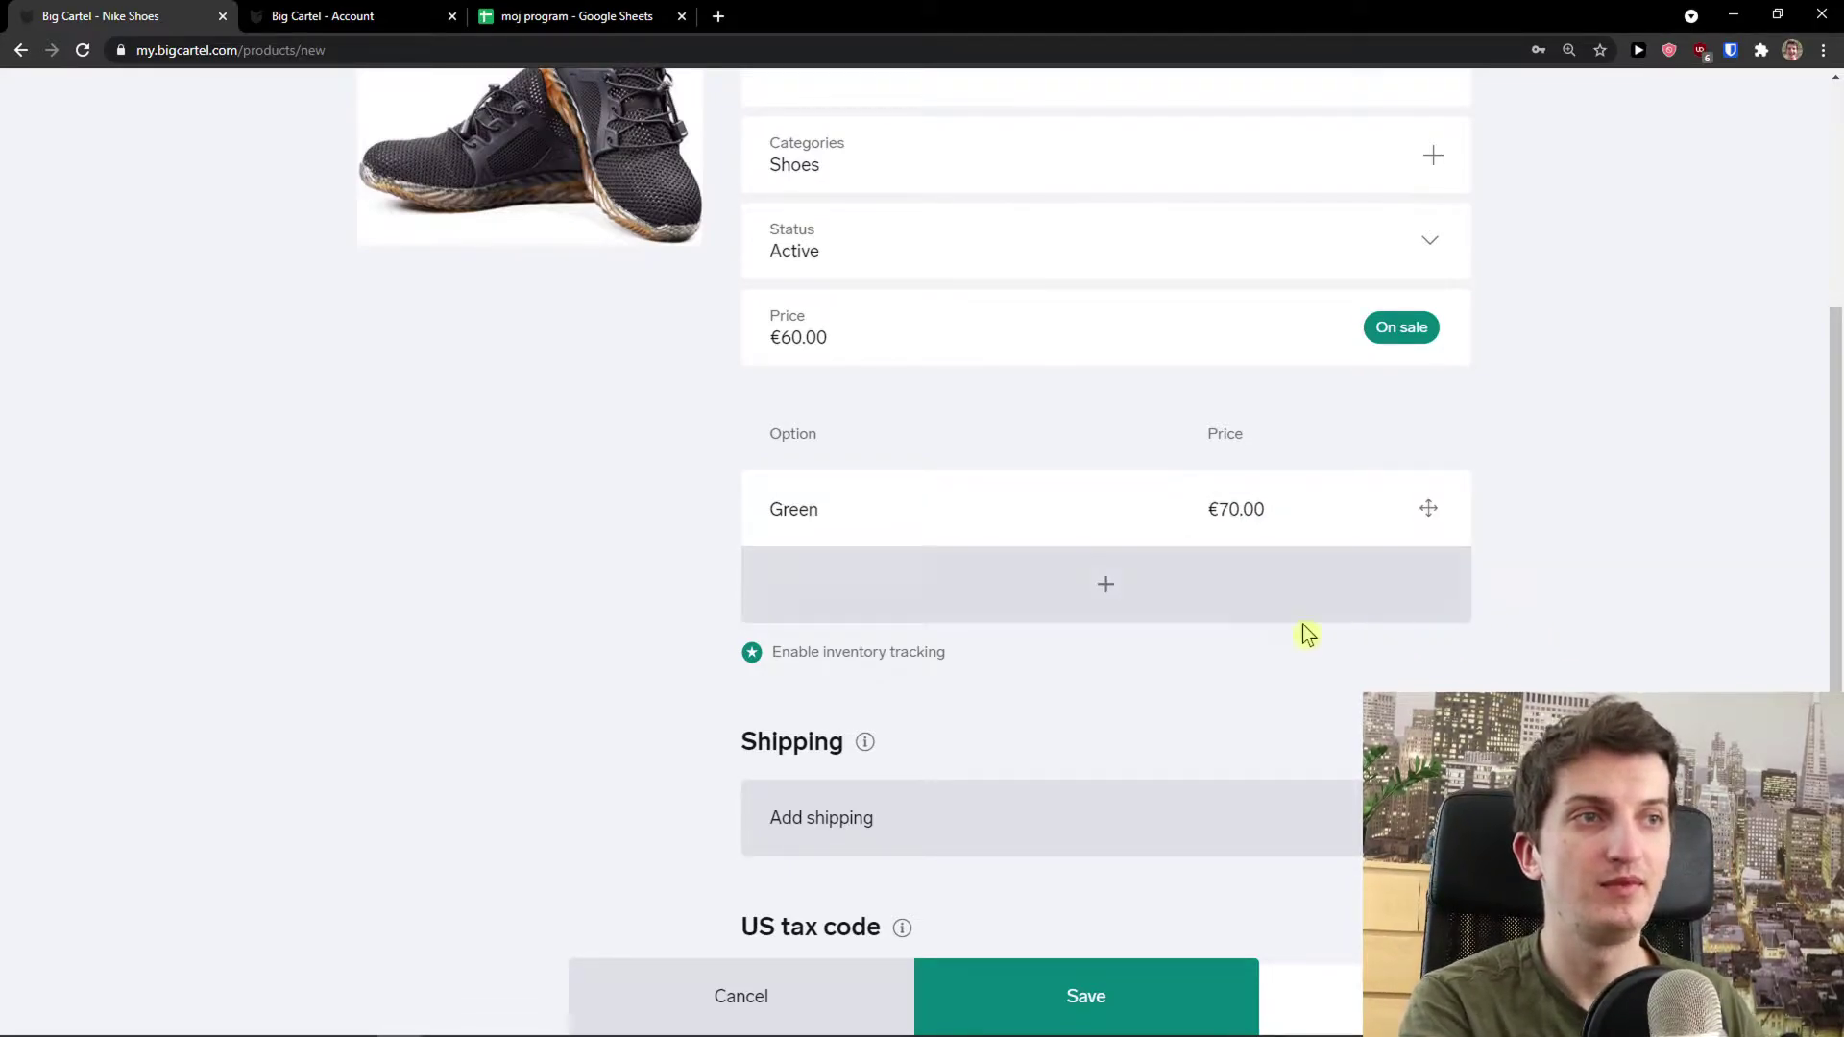
scroll(900, 685, "down", 1)
- Review the inventory tracking explanation, highlighting its passages, then close it
left_click(869, 560)
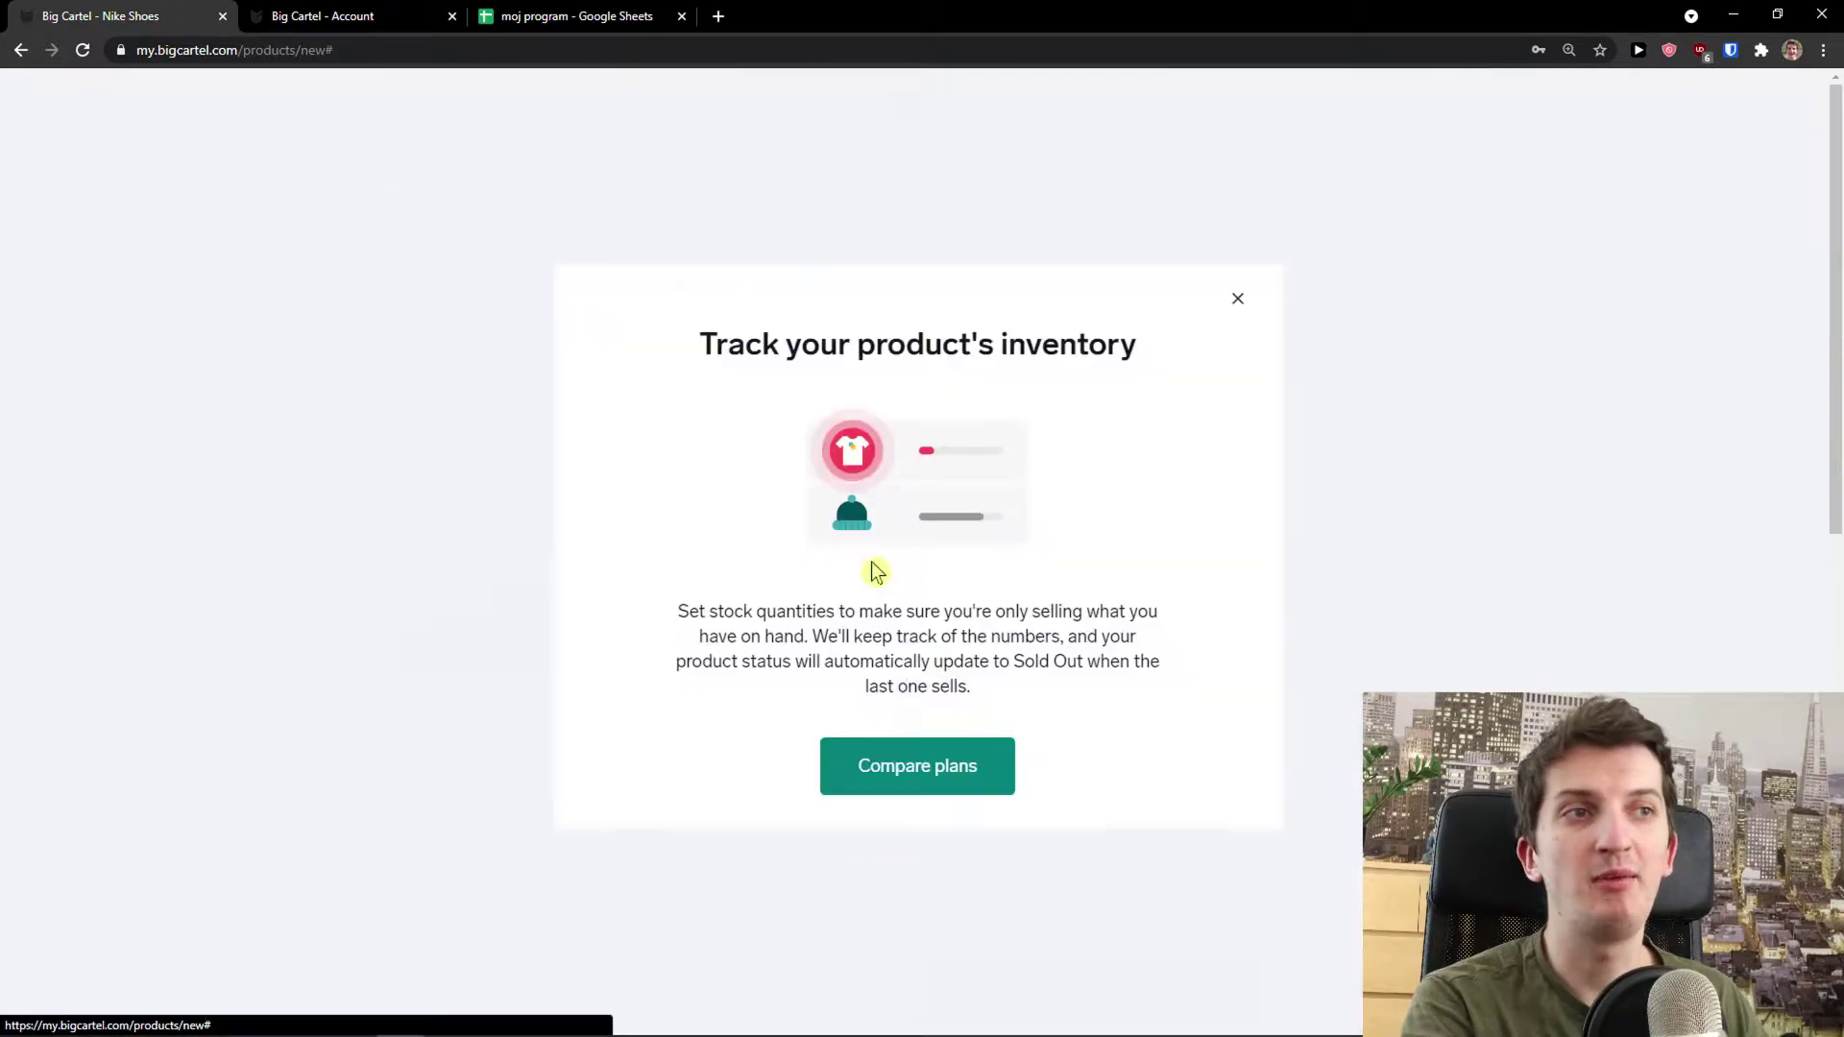
left_click_drag(699, 620, 779, 613)
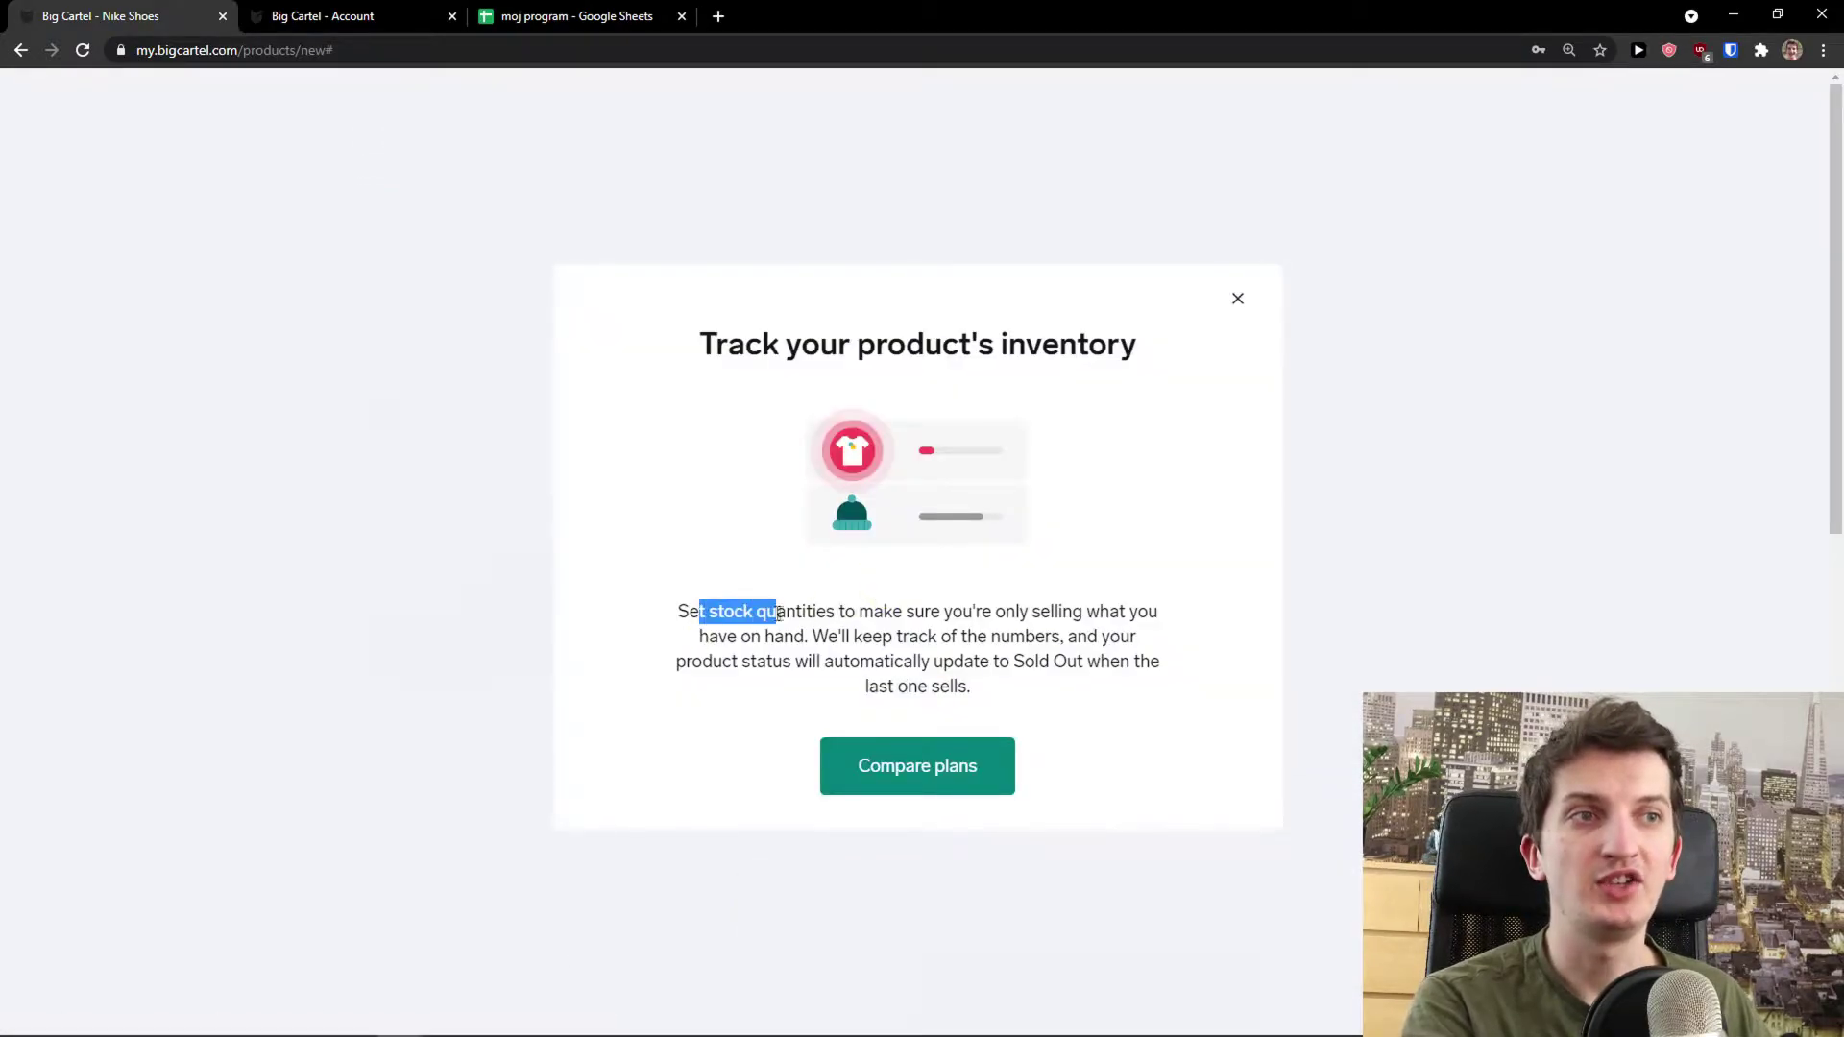
mouse_move(955, 617)
left_mouse_down()
mouse_move(1079, 639)
mouse_move(816, 669)
left_mouse_up()
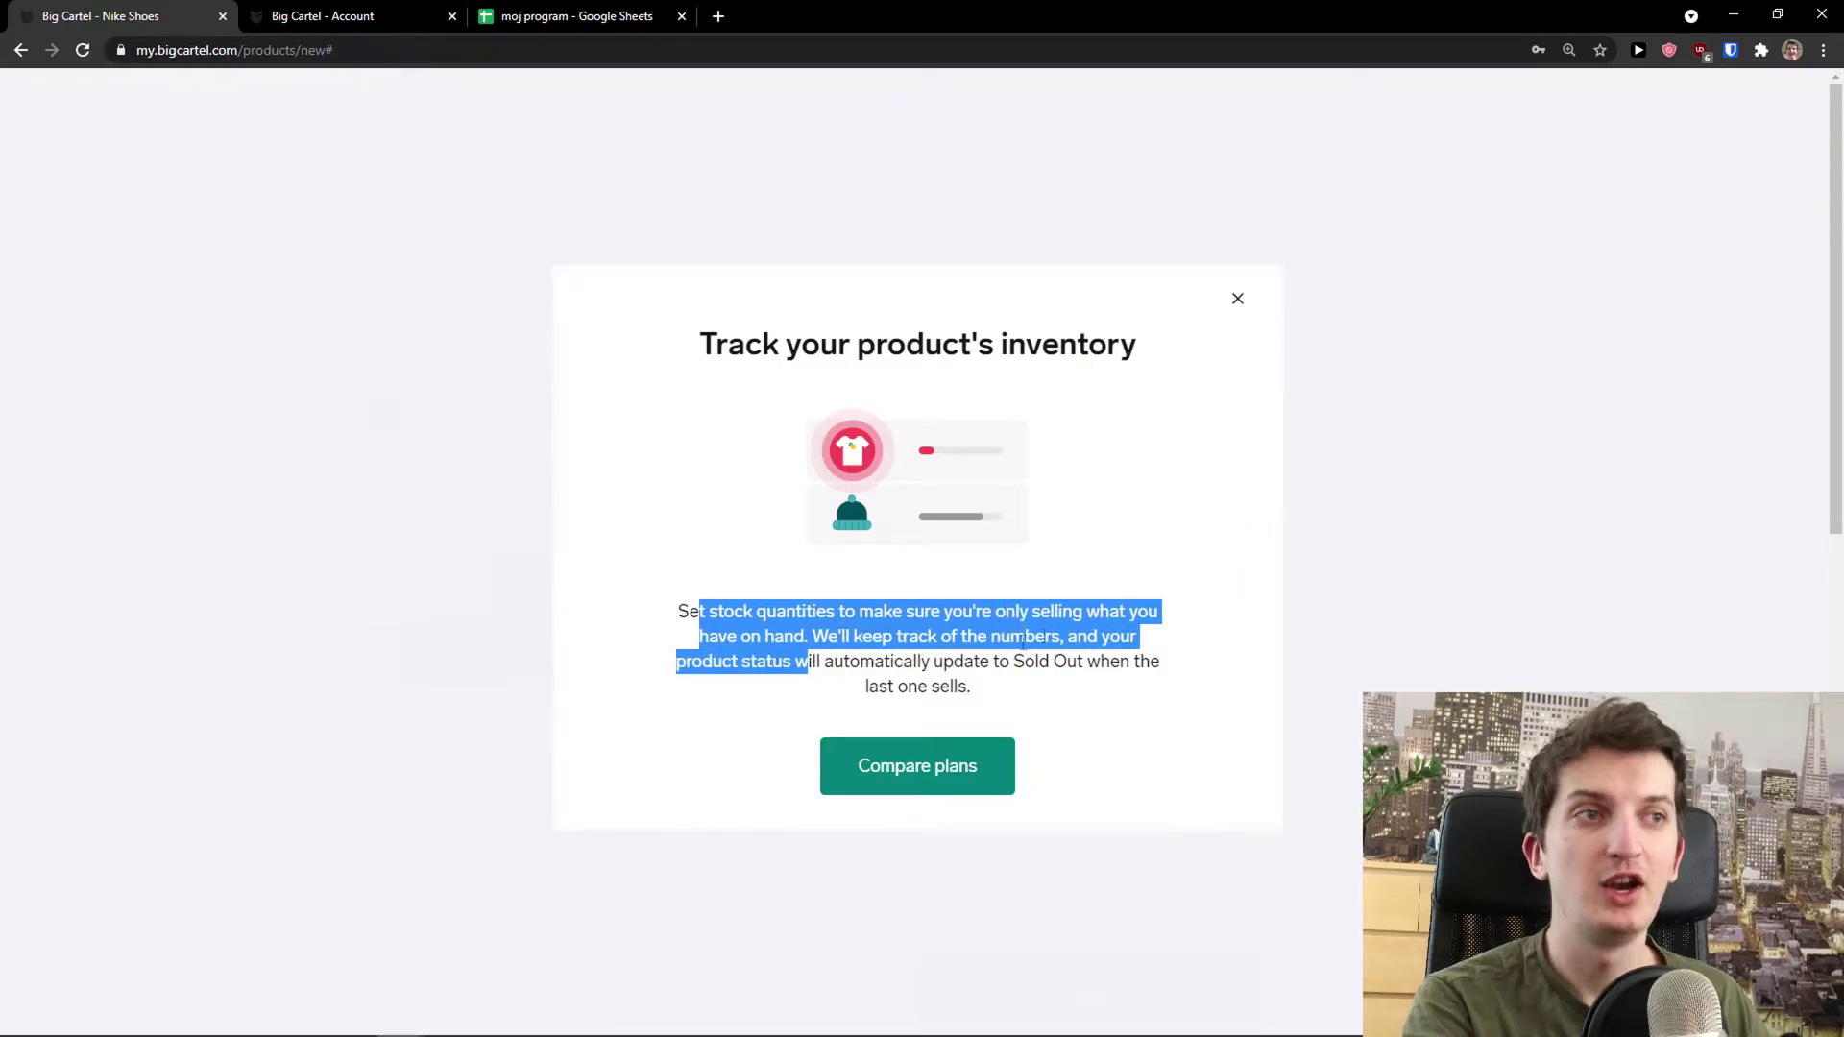
left_click(984, 657)
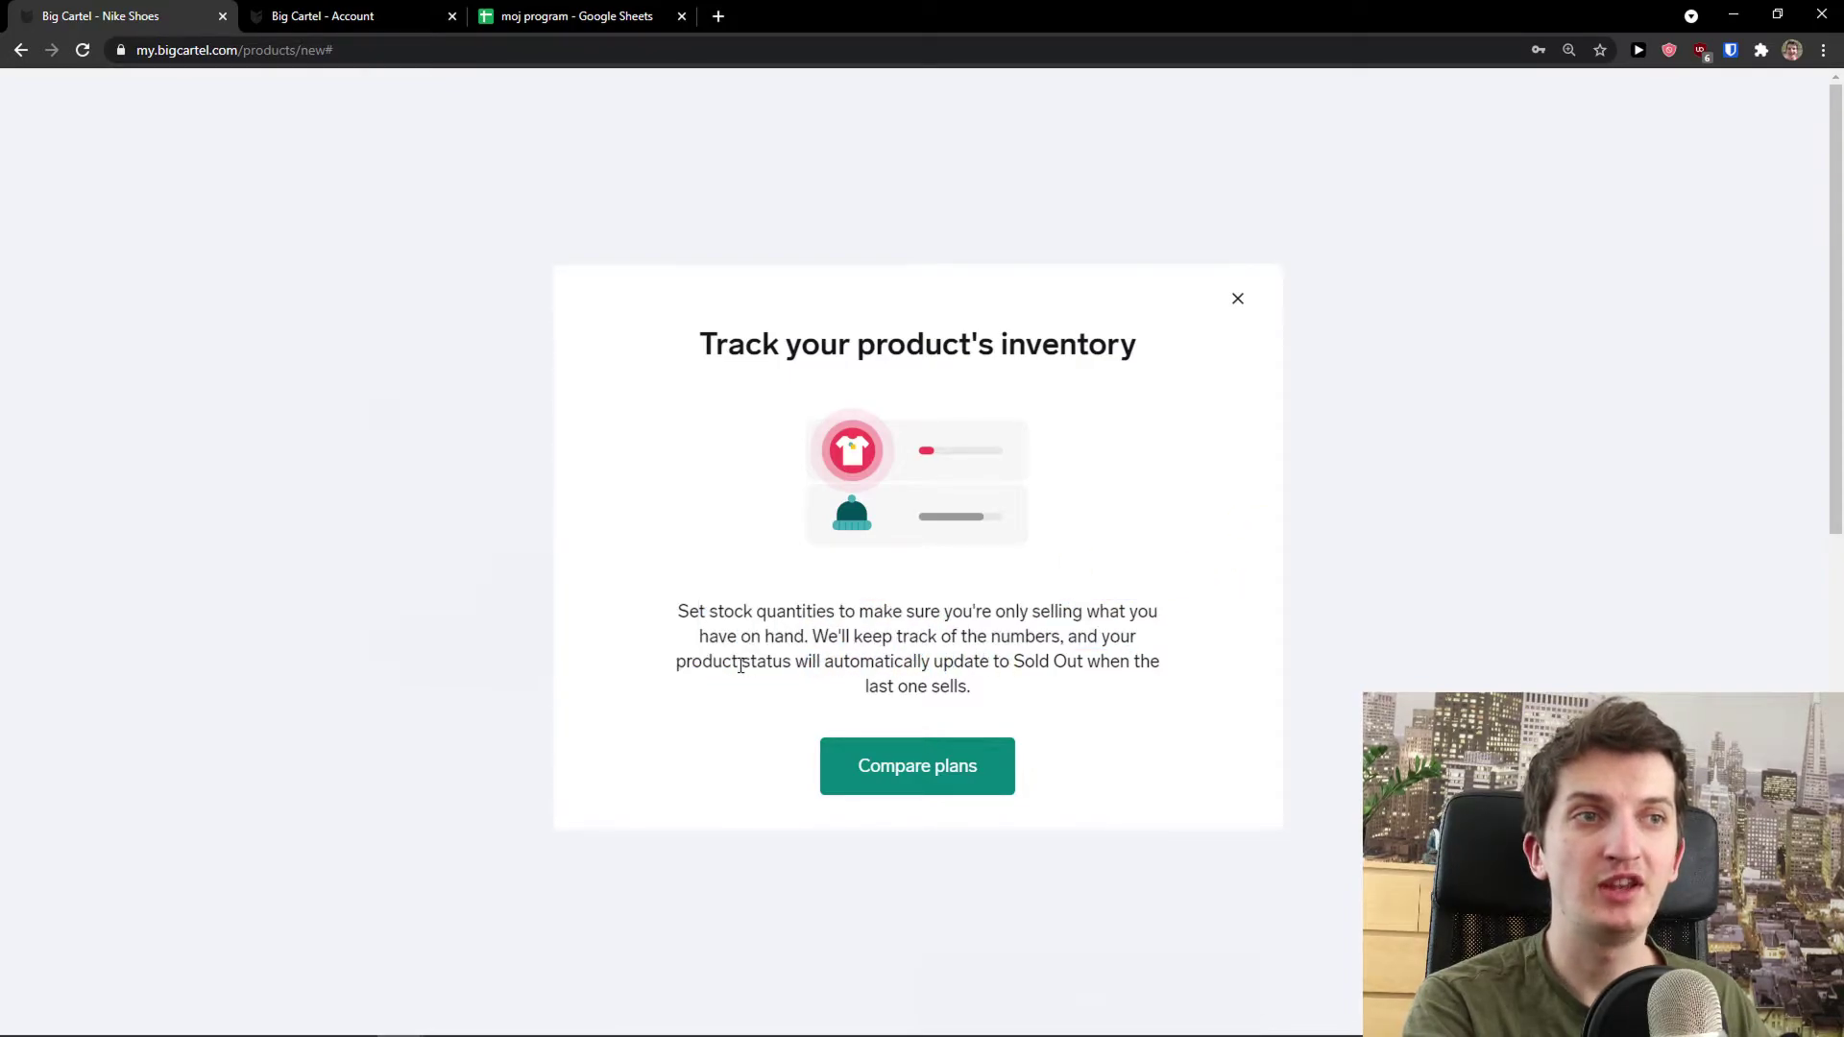
left_click_drag(790, 665, 917, 664)
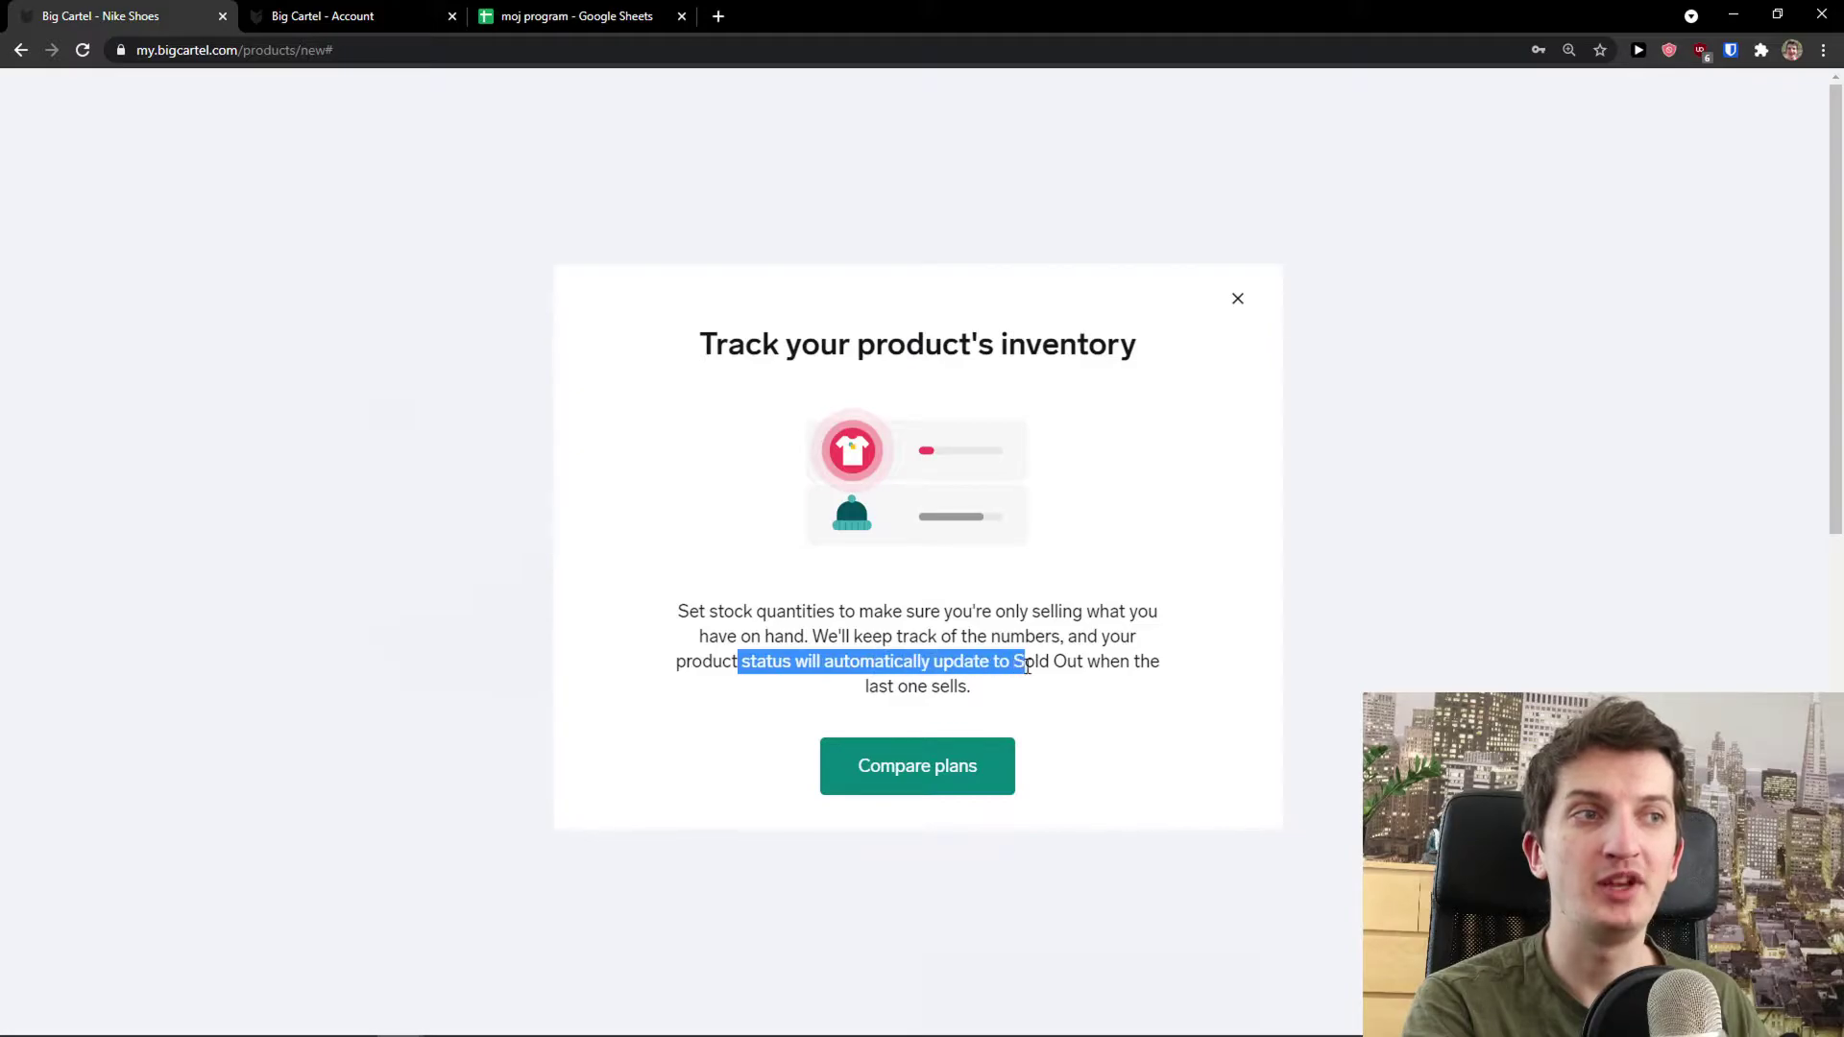
left_click_drag(1028, 663, 1041, 695)
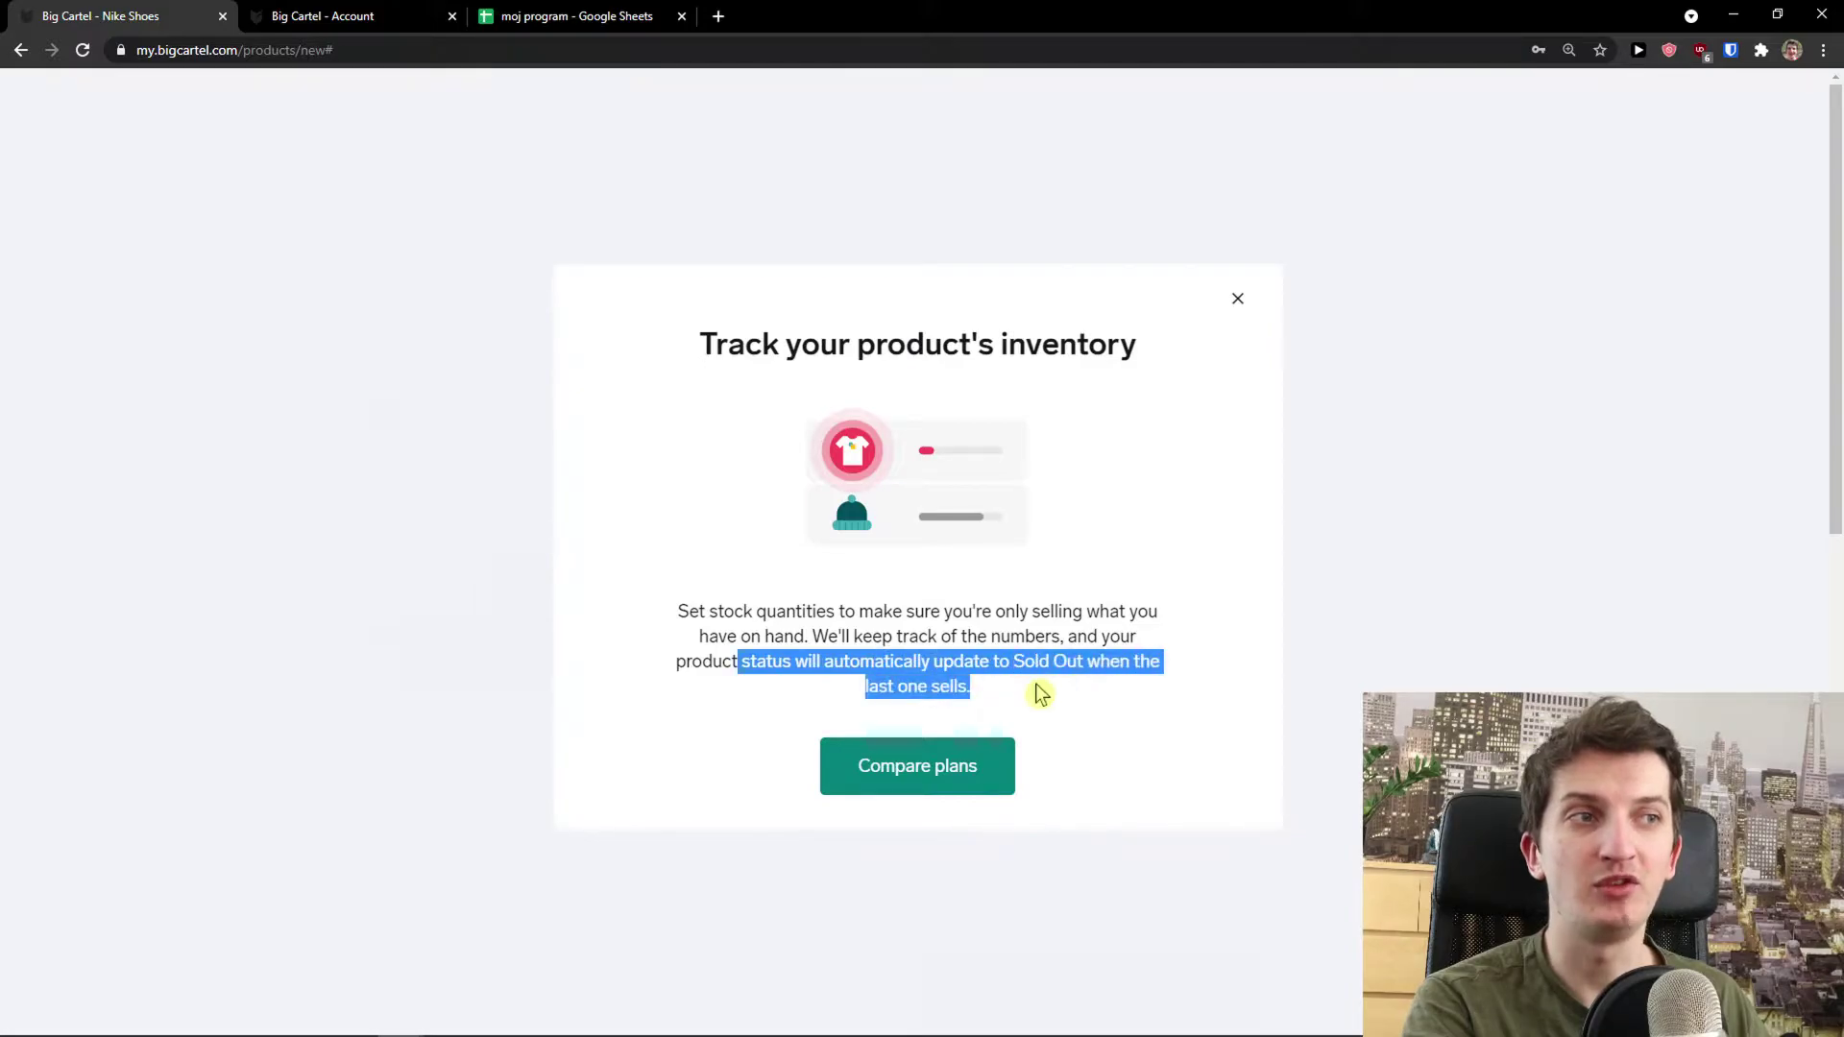
left_click(1236, 310)
scroll(959, 641, "down", 5)
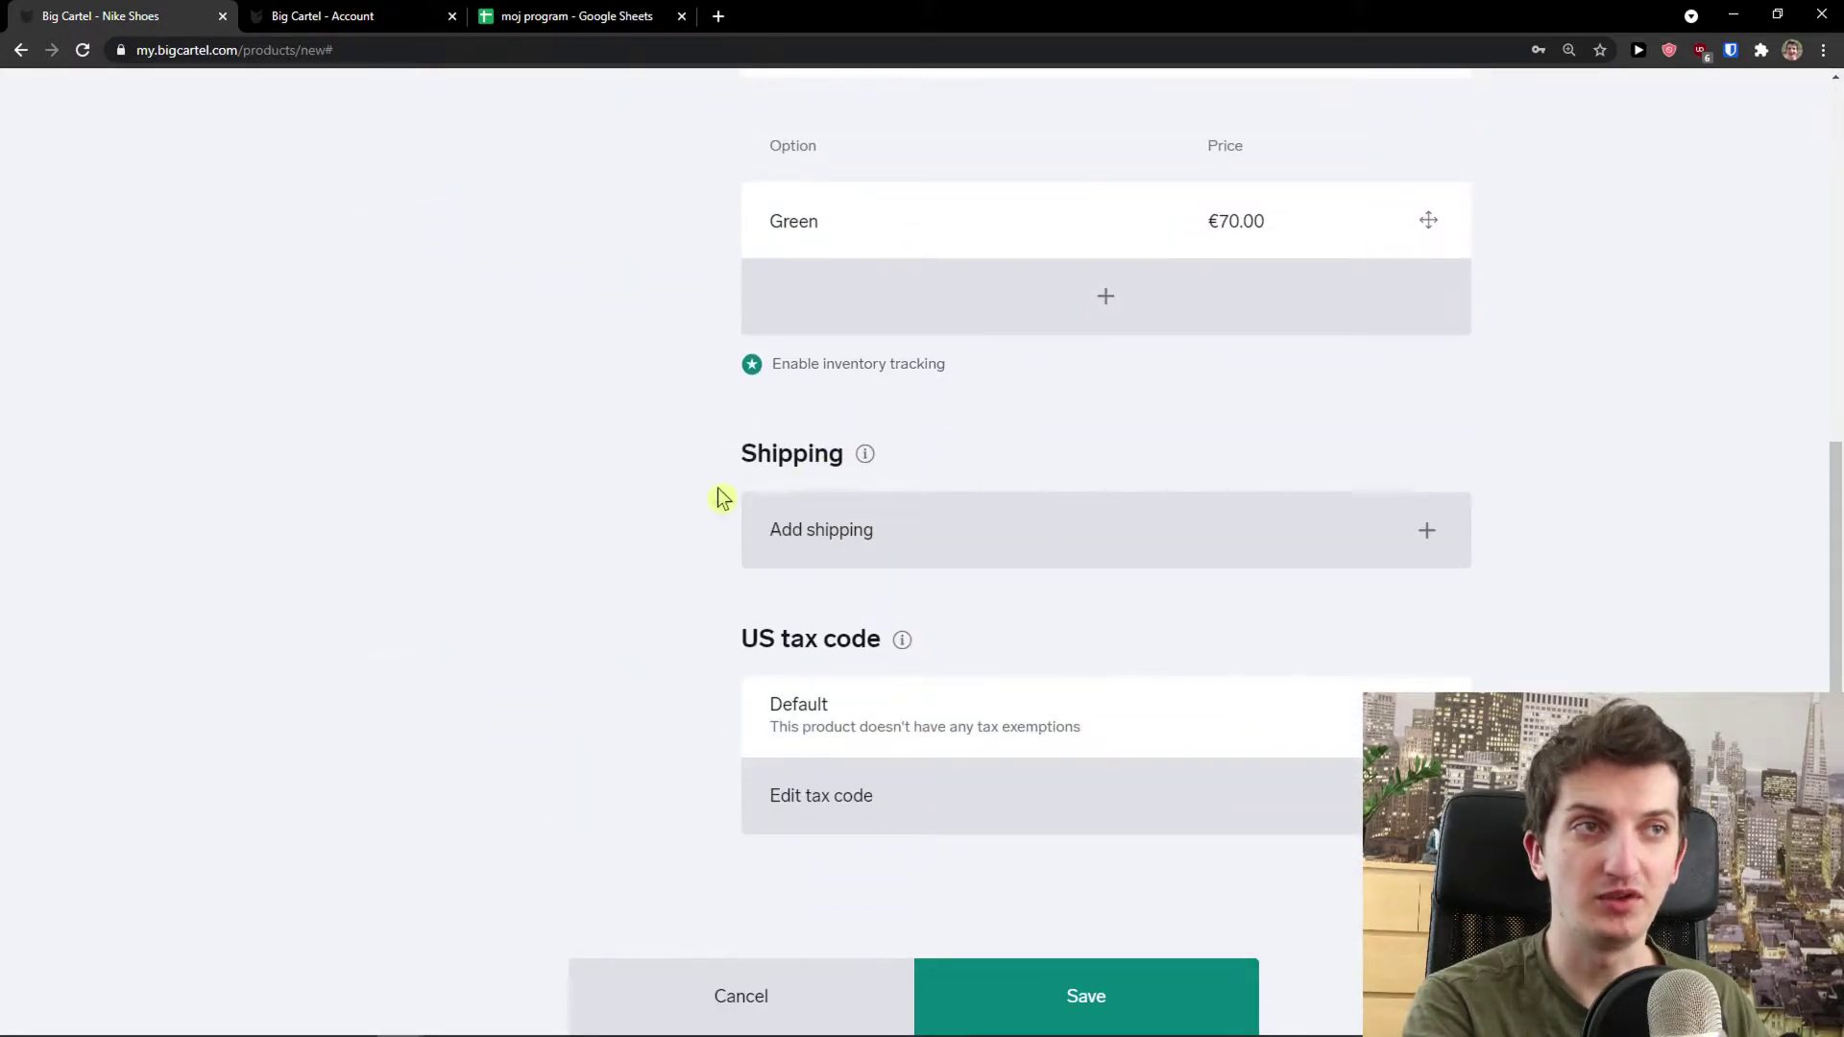
scroll(715, 497, "down", 1)
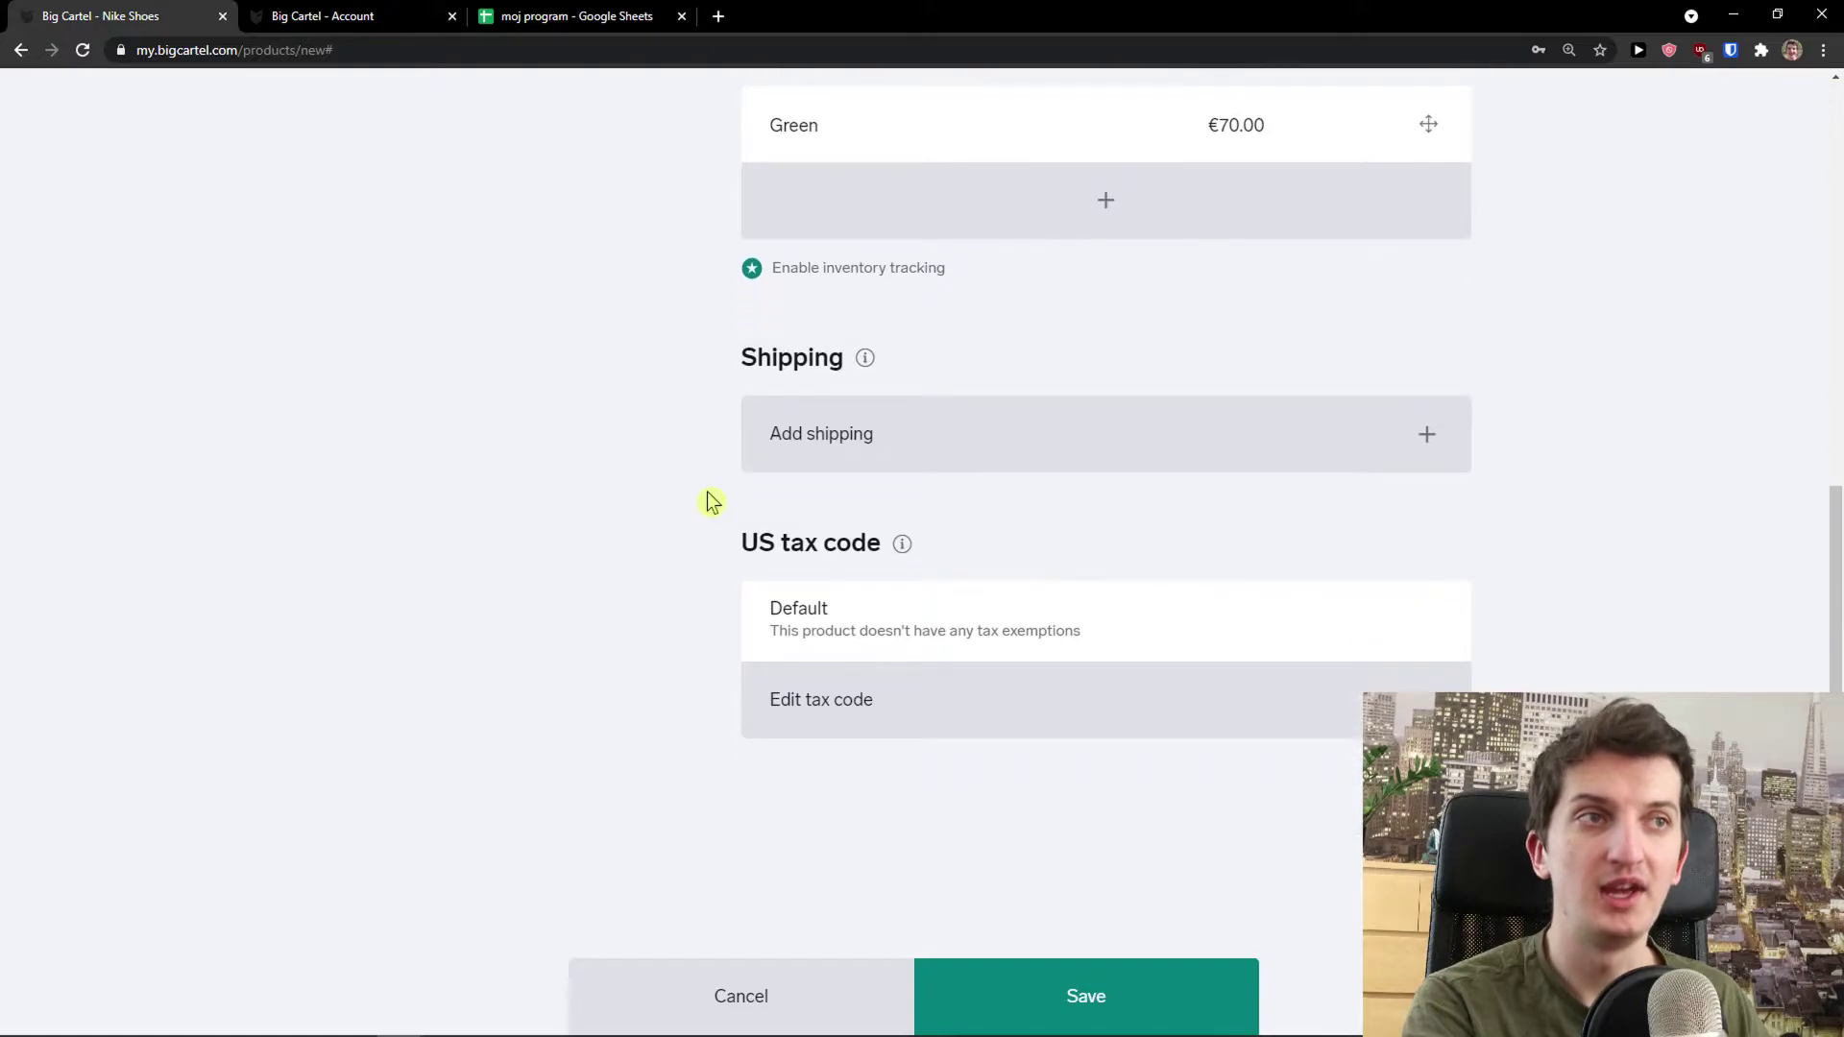
- Add an Everywhere shipping rate: €10.00 alone, €5.00 with other items
left_click(869, 435)
left_click(826, 434)
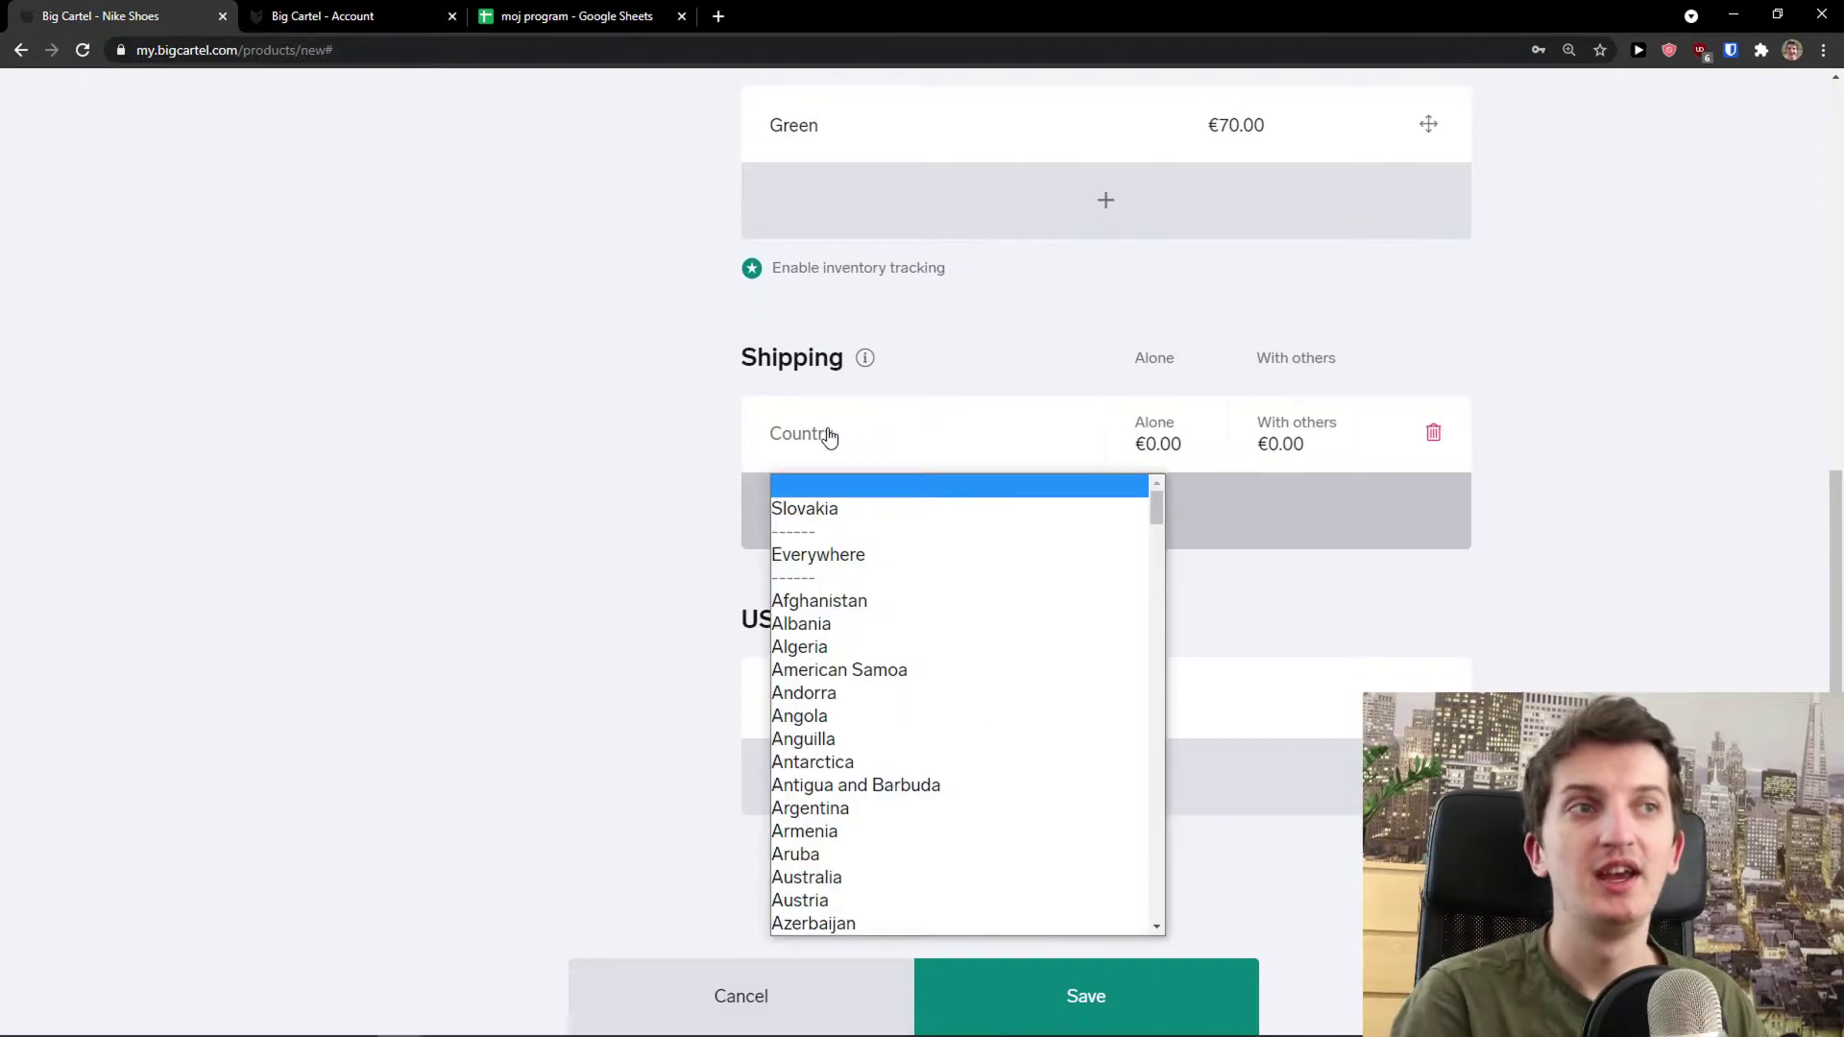
left_click(846, 558)
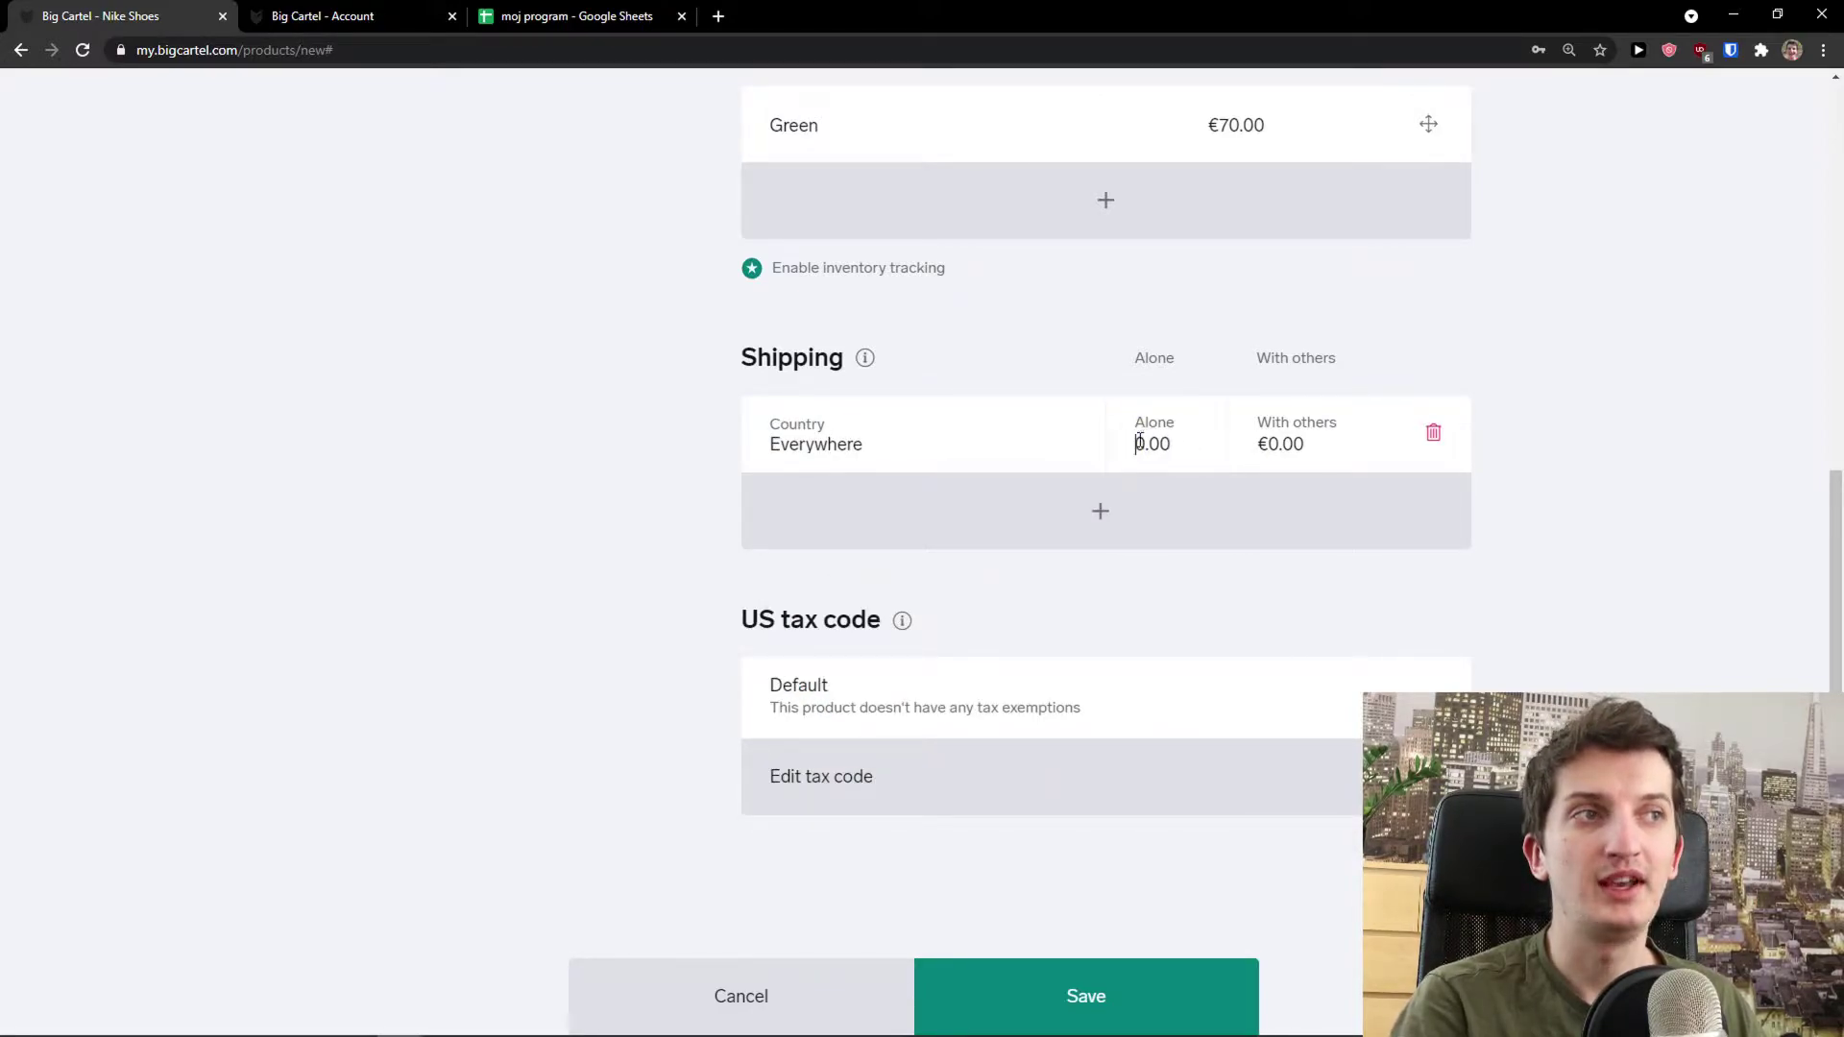
left_click(1449, 535)
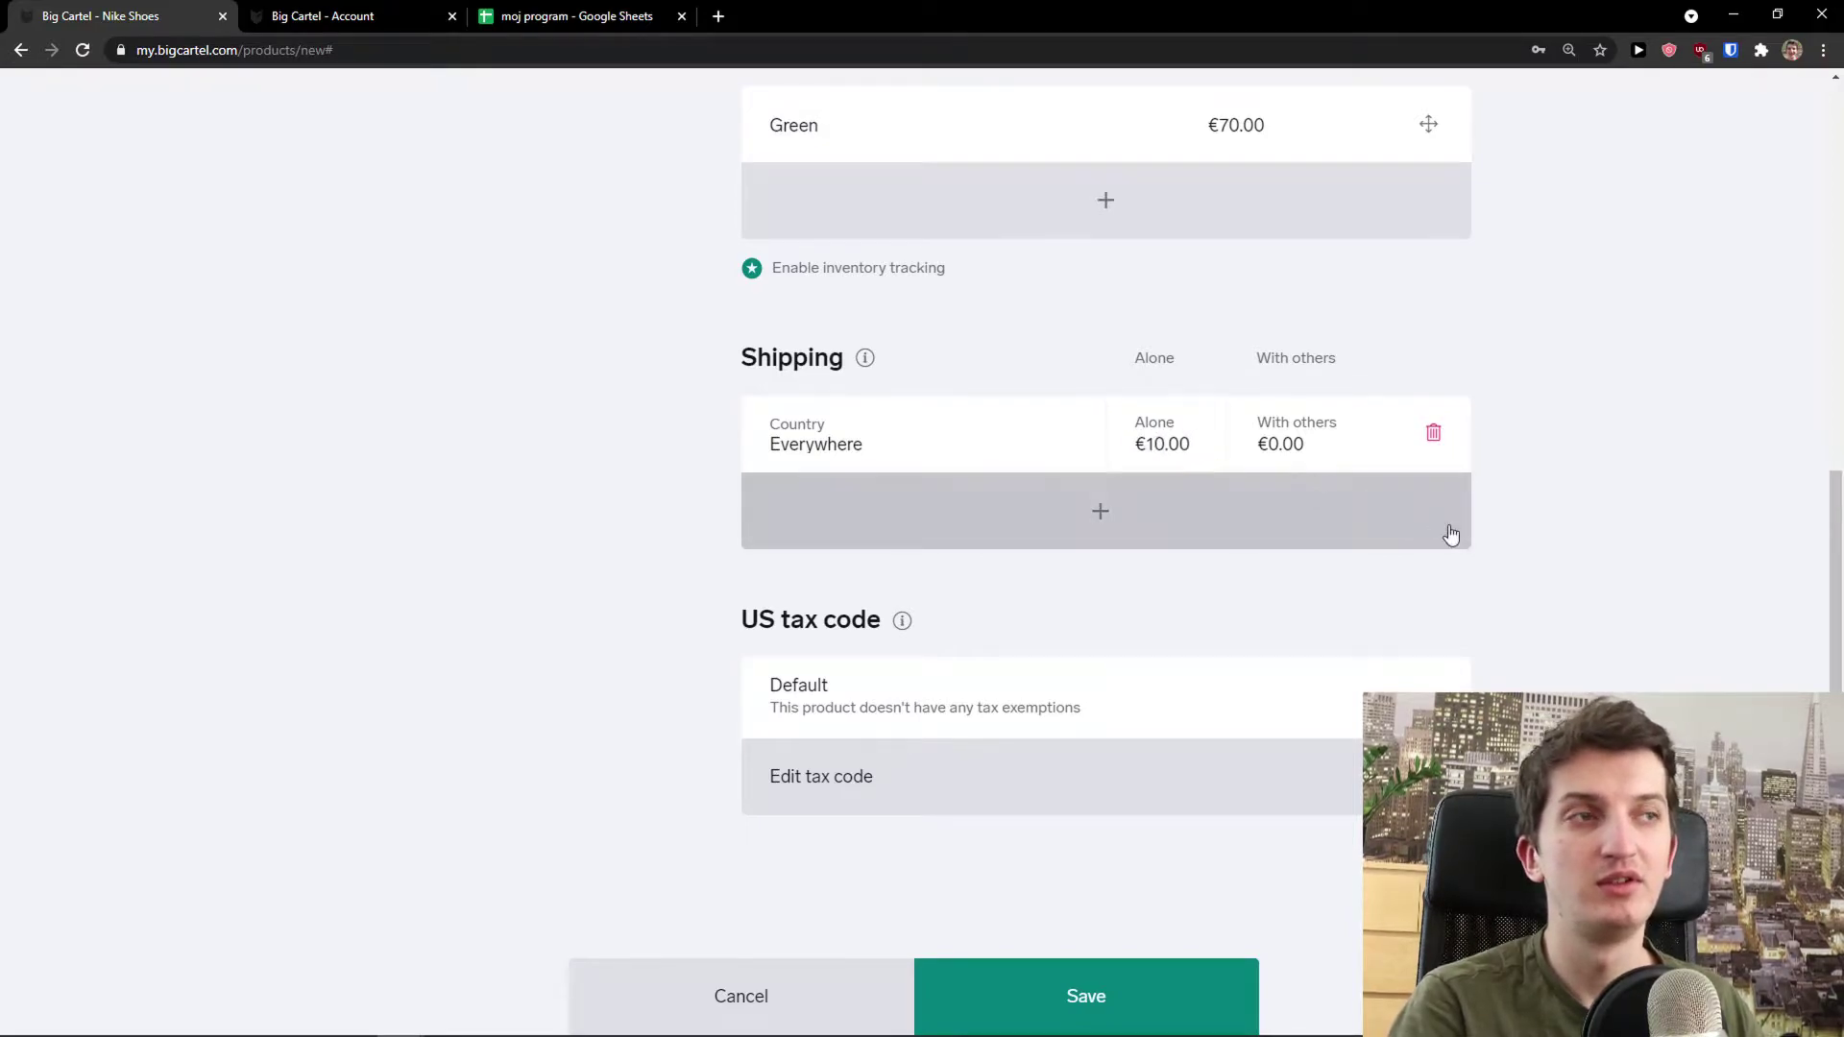
left_click(780, 512)
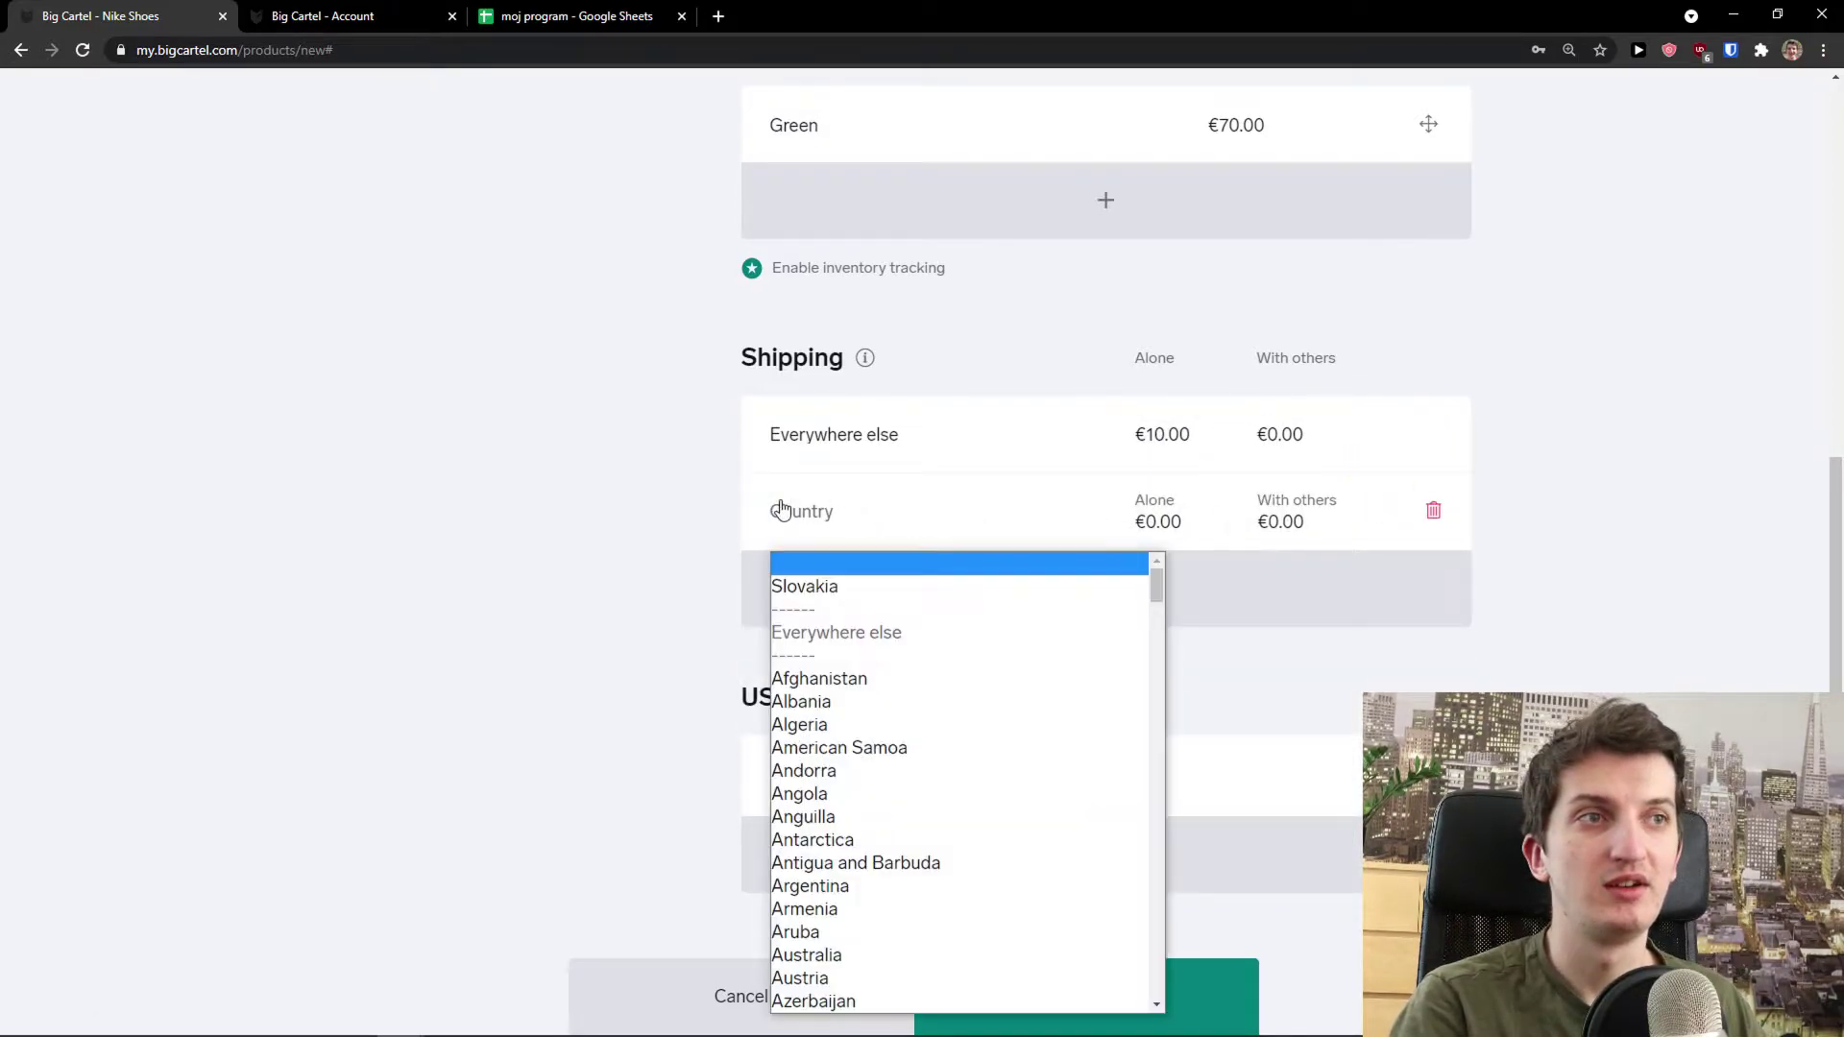
left_click(1434, 510)
left_click(1279, 442)
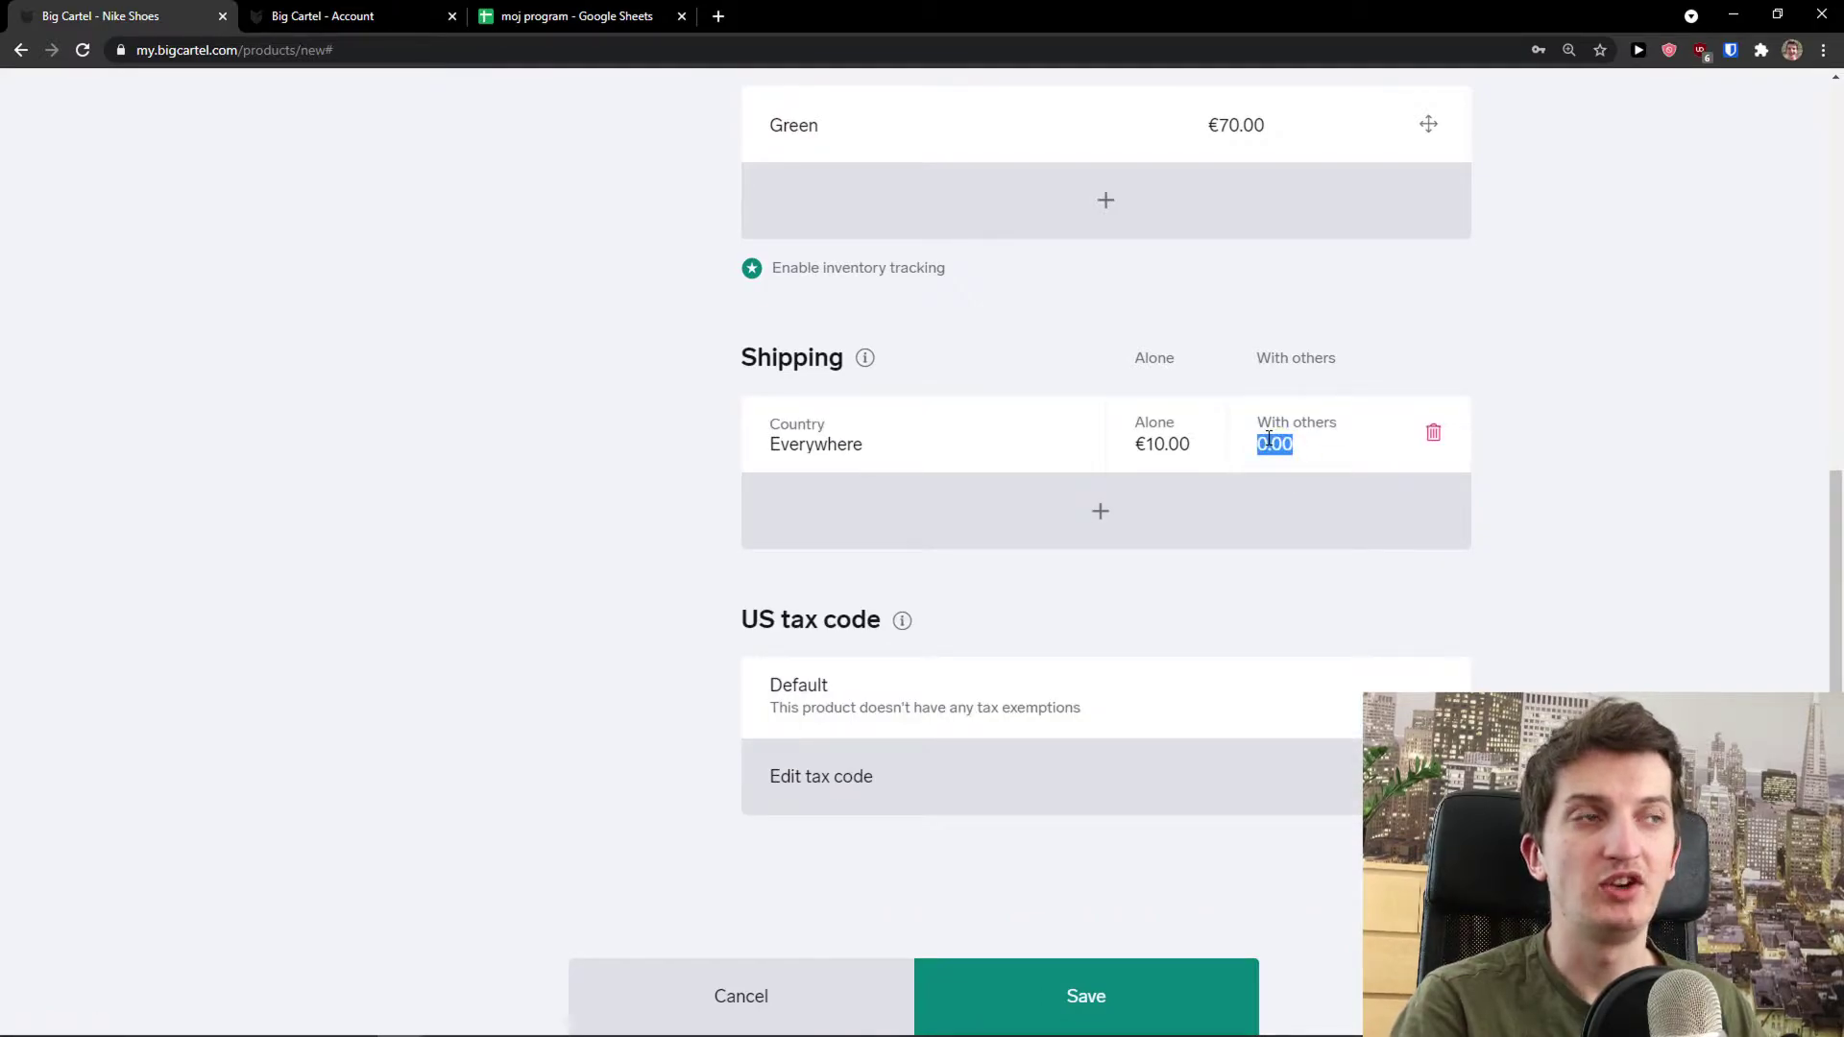
type("5")
left_click(1545, 512)
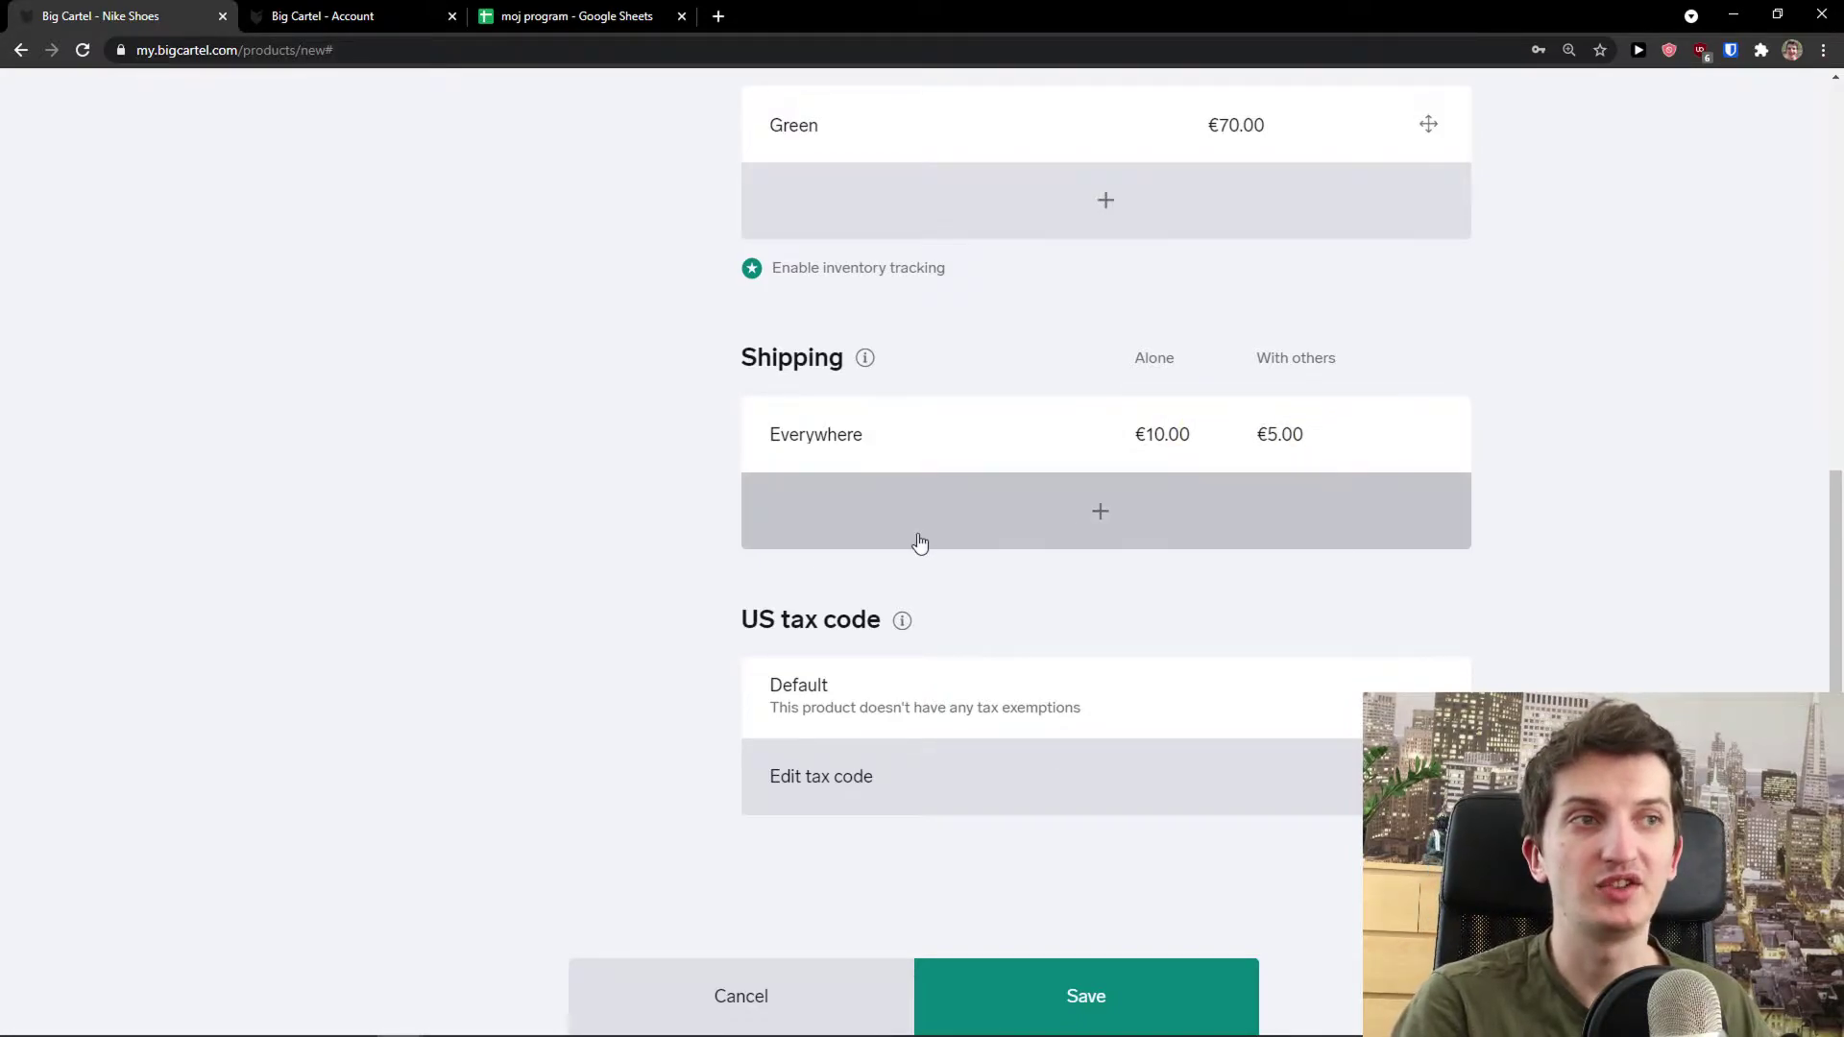
scroll(913, 538, "down", 1)
scroll(907, 579, "down", 1)
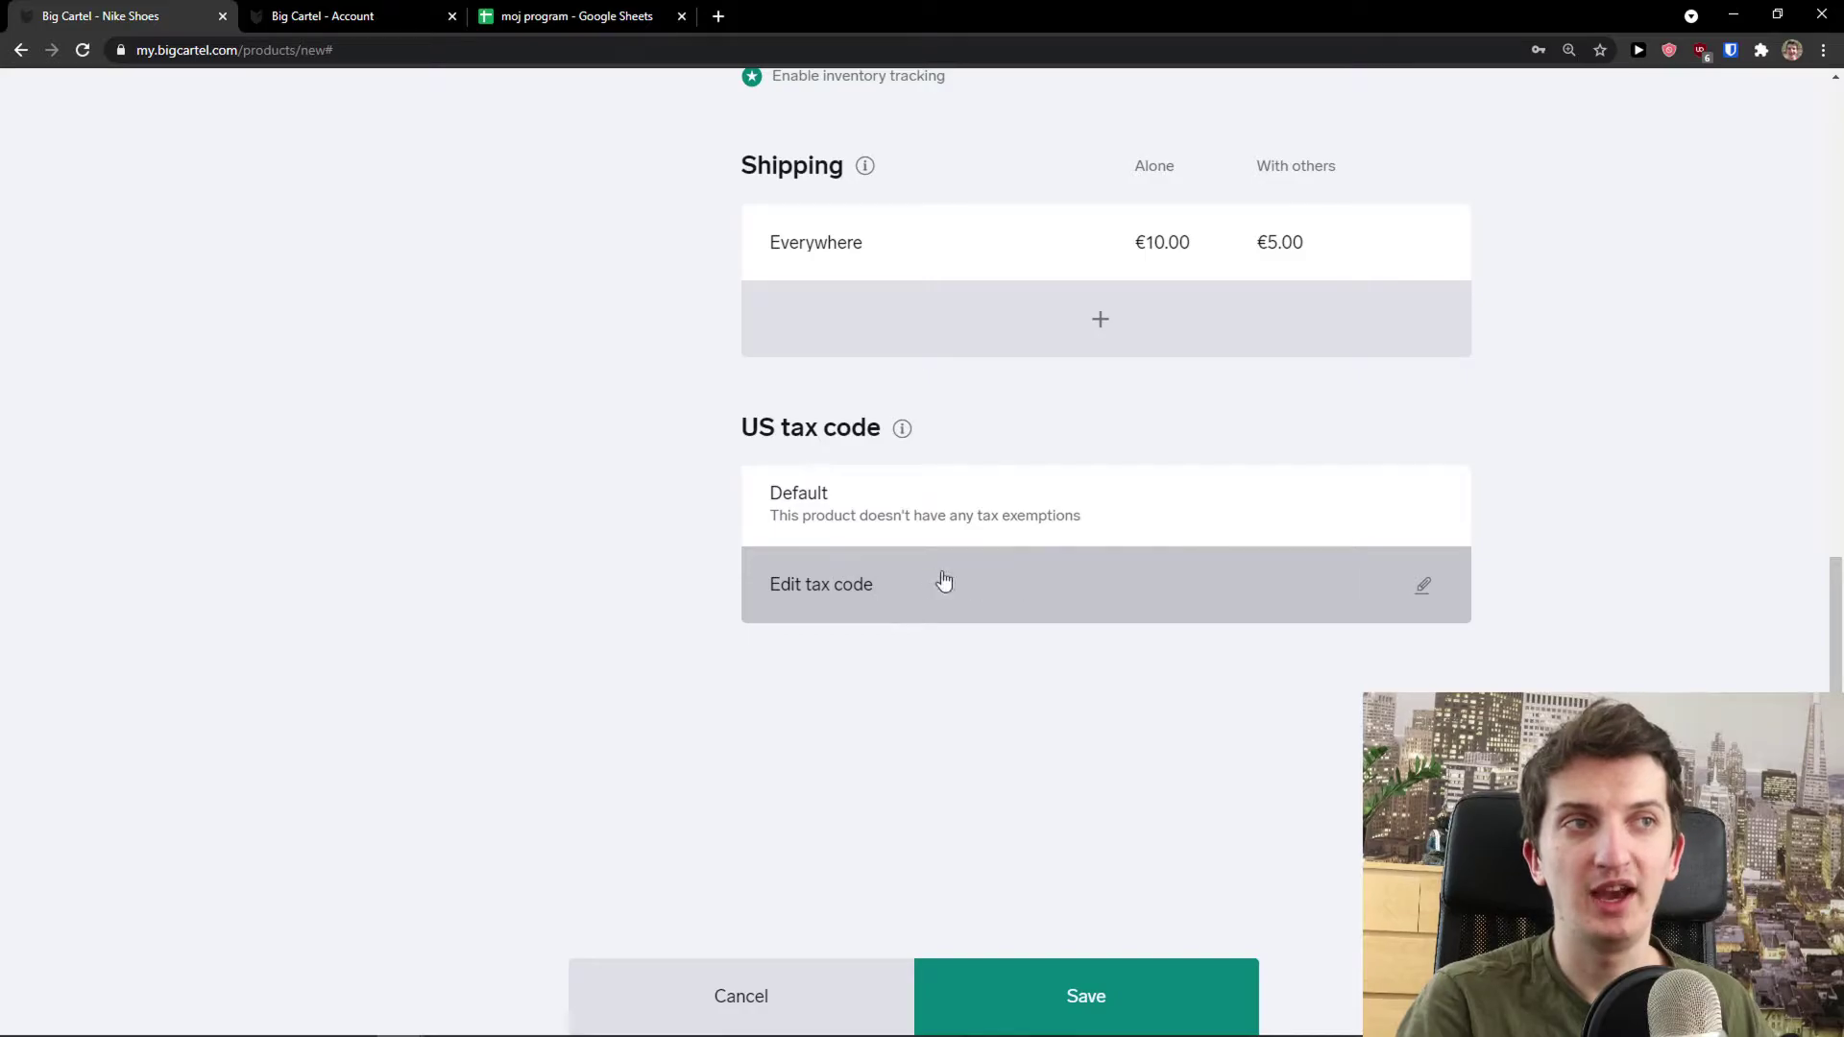
scroll(930, 583, "up", 3)
scroll(966, 631, "up", 6)
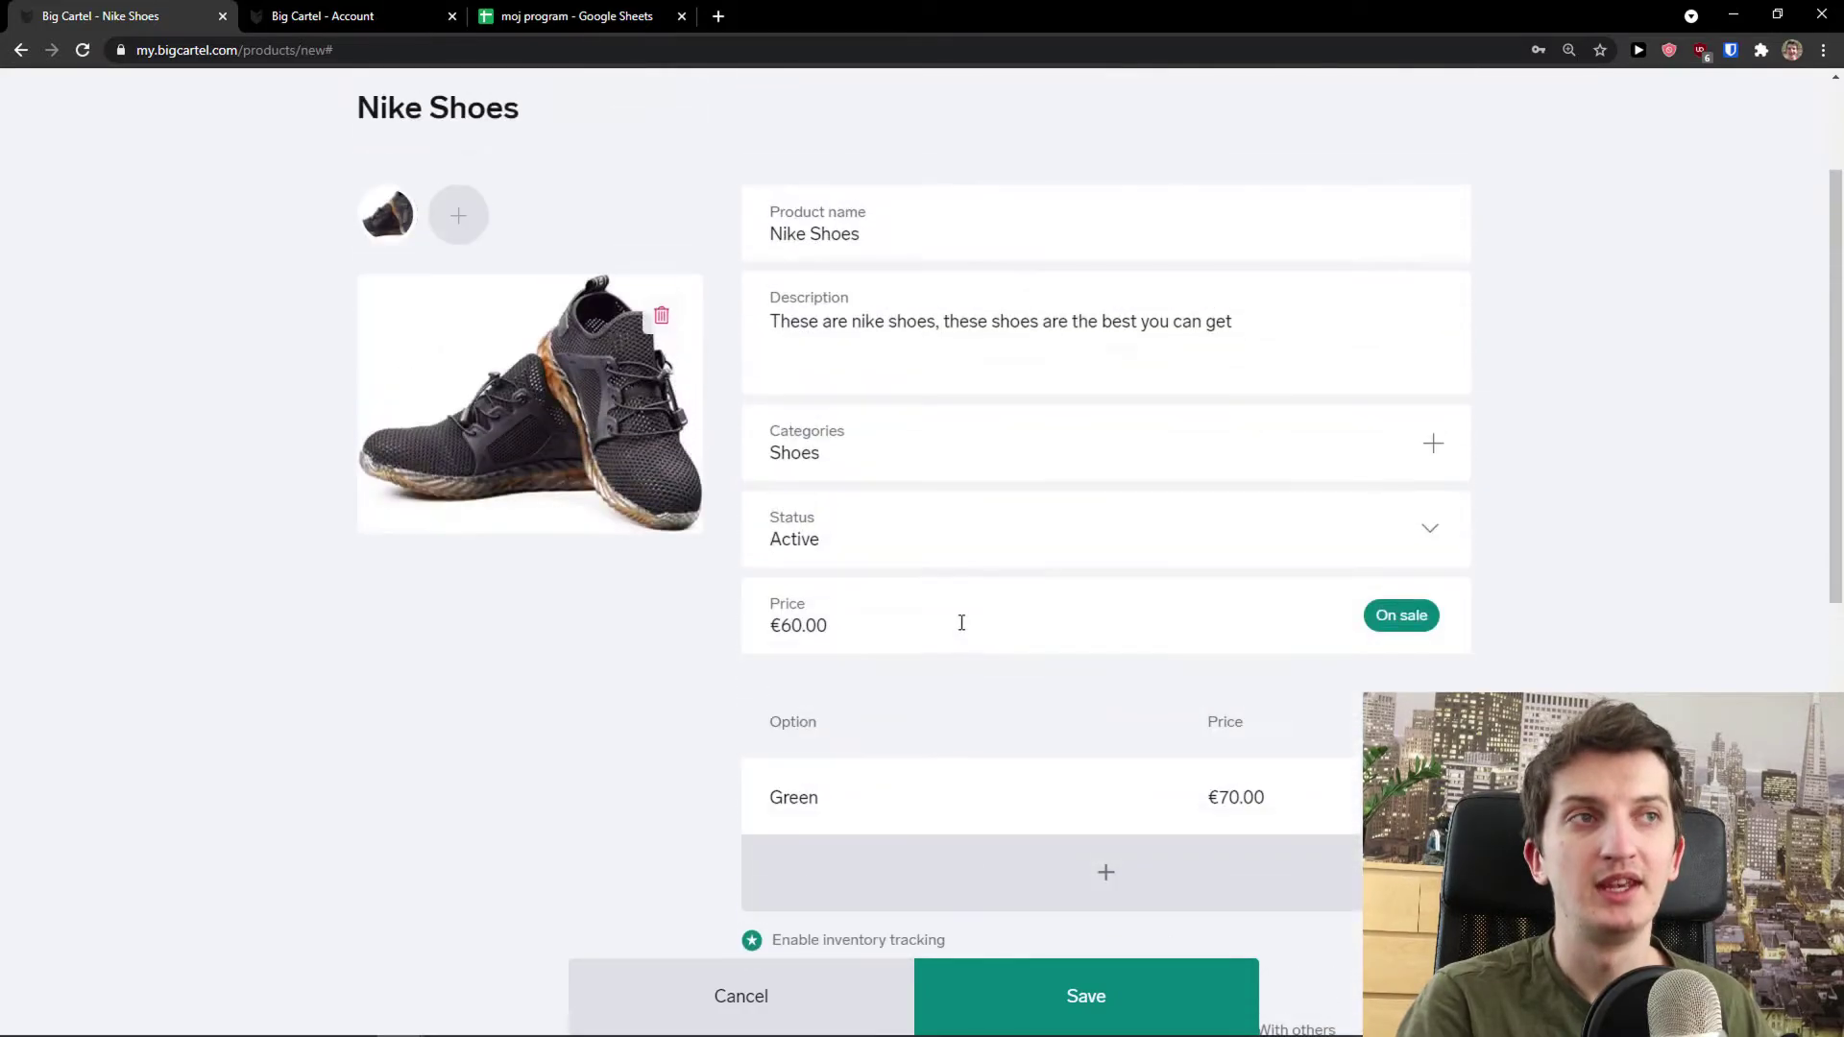
scroll(958, 620, "up", 2)
scroll(1060, 922, "down", 1)
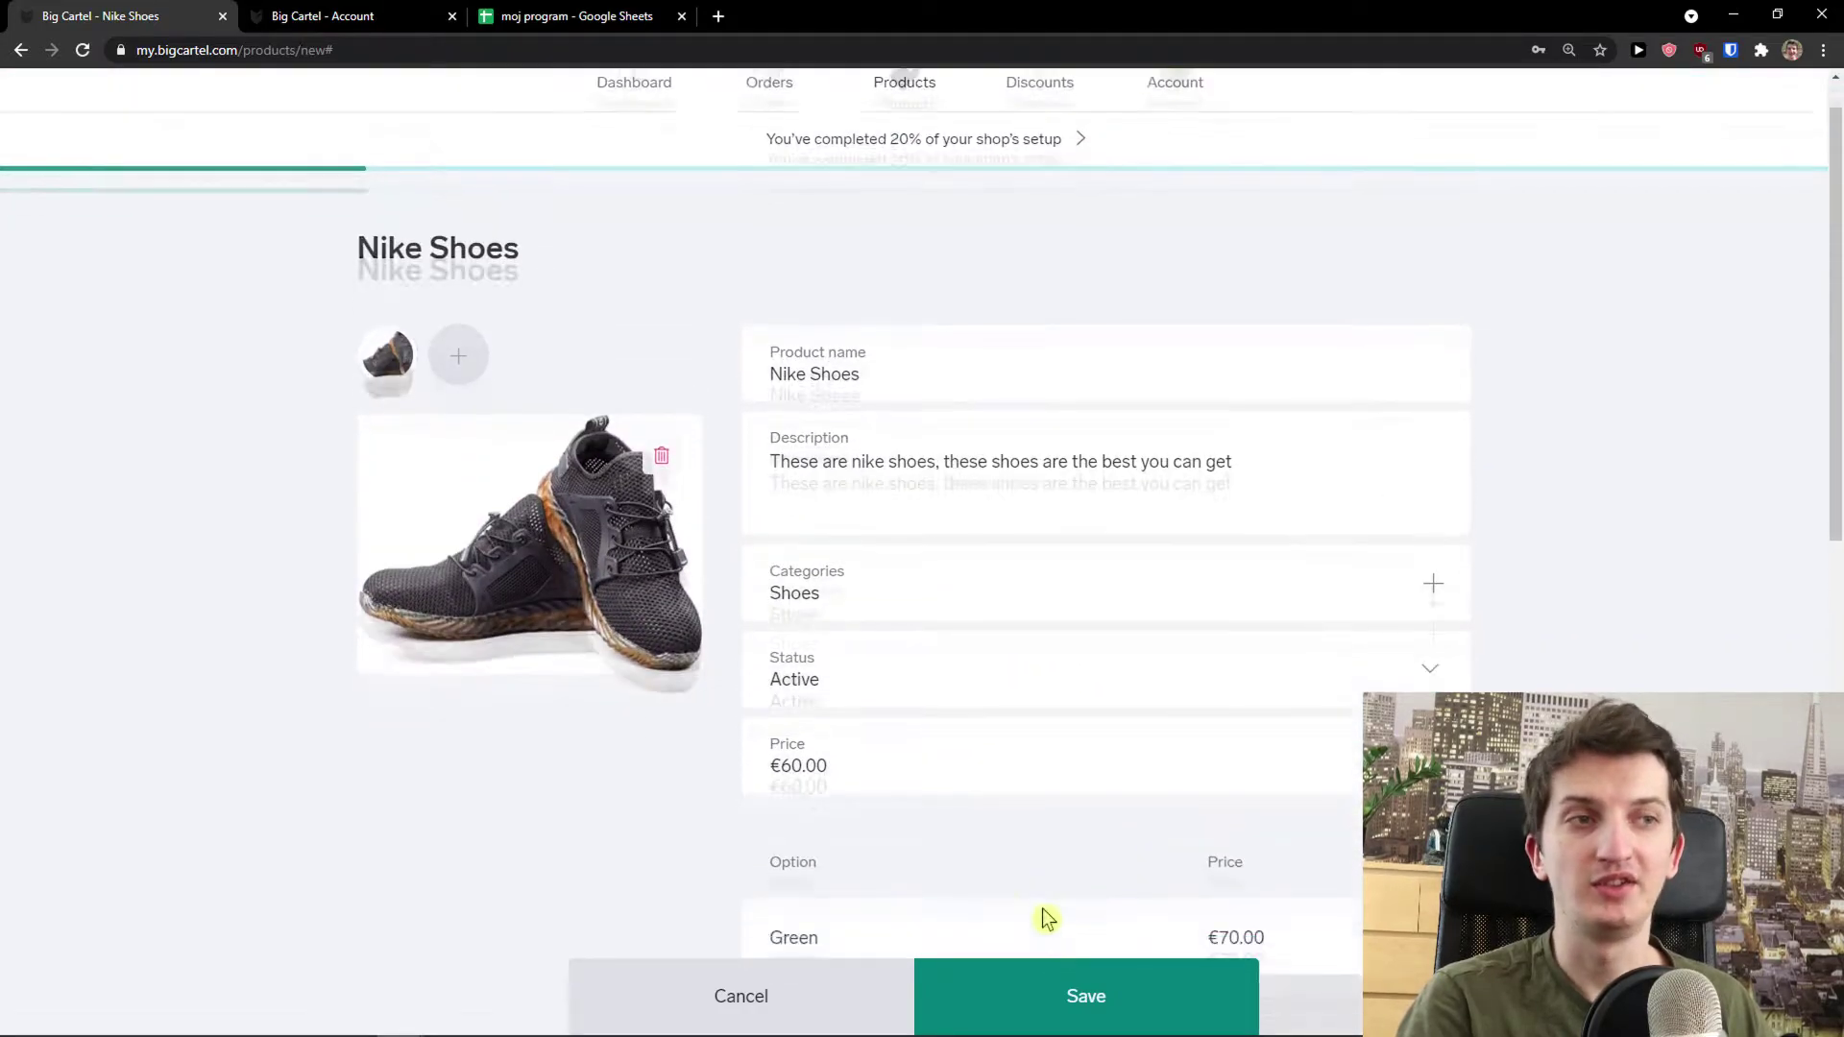
scroll(1034, 910, "down", 4)
scroll(1016, 902, "down", 3)
scroll(989, 613, "up", 5)
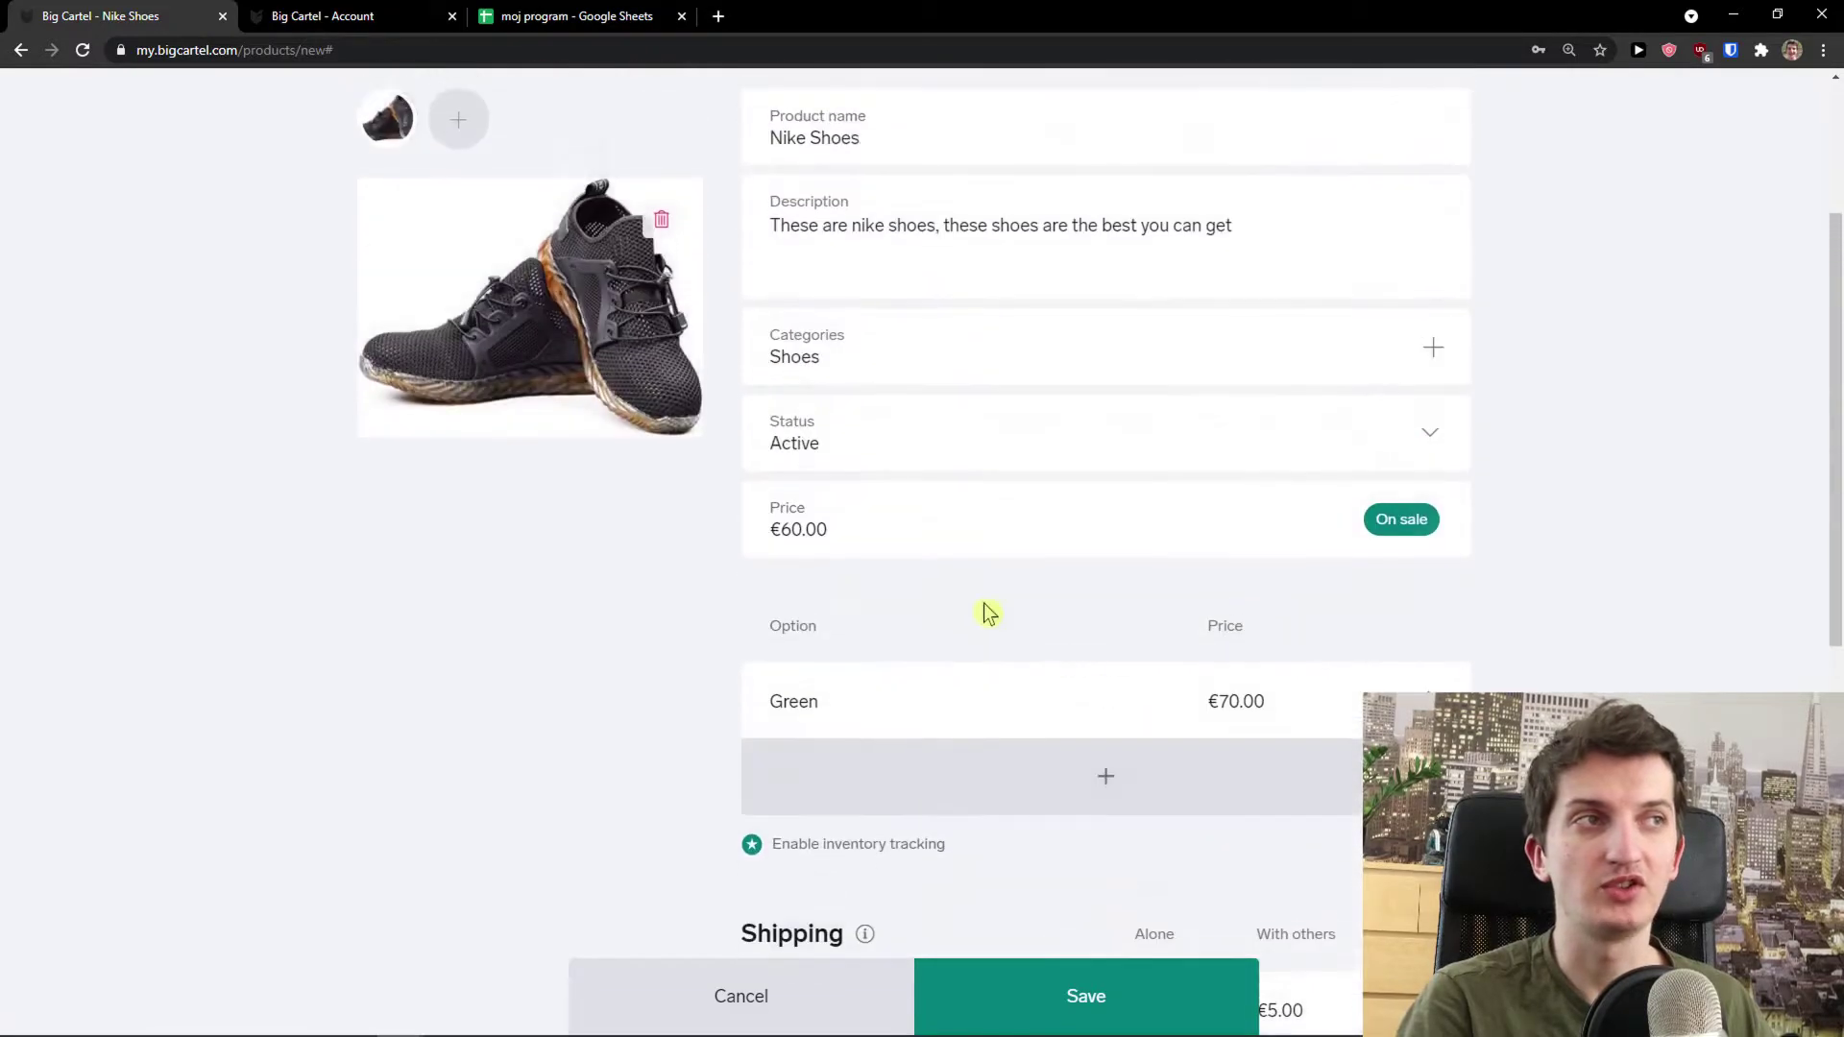
scroll(949, 639, "up", 2)
- Attempt to save Nike Shoes, triggering the option-price-must-match-base-price error
left_click(1090, 994)
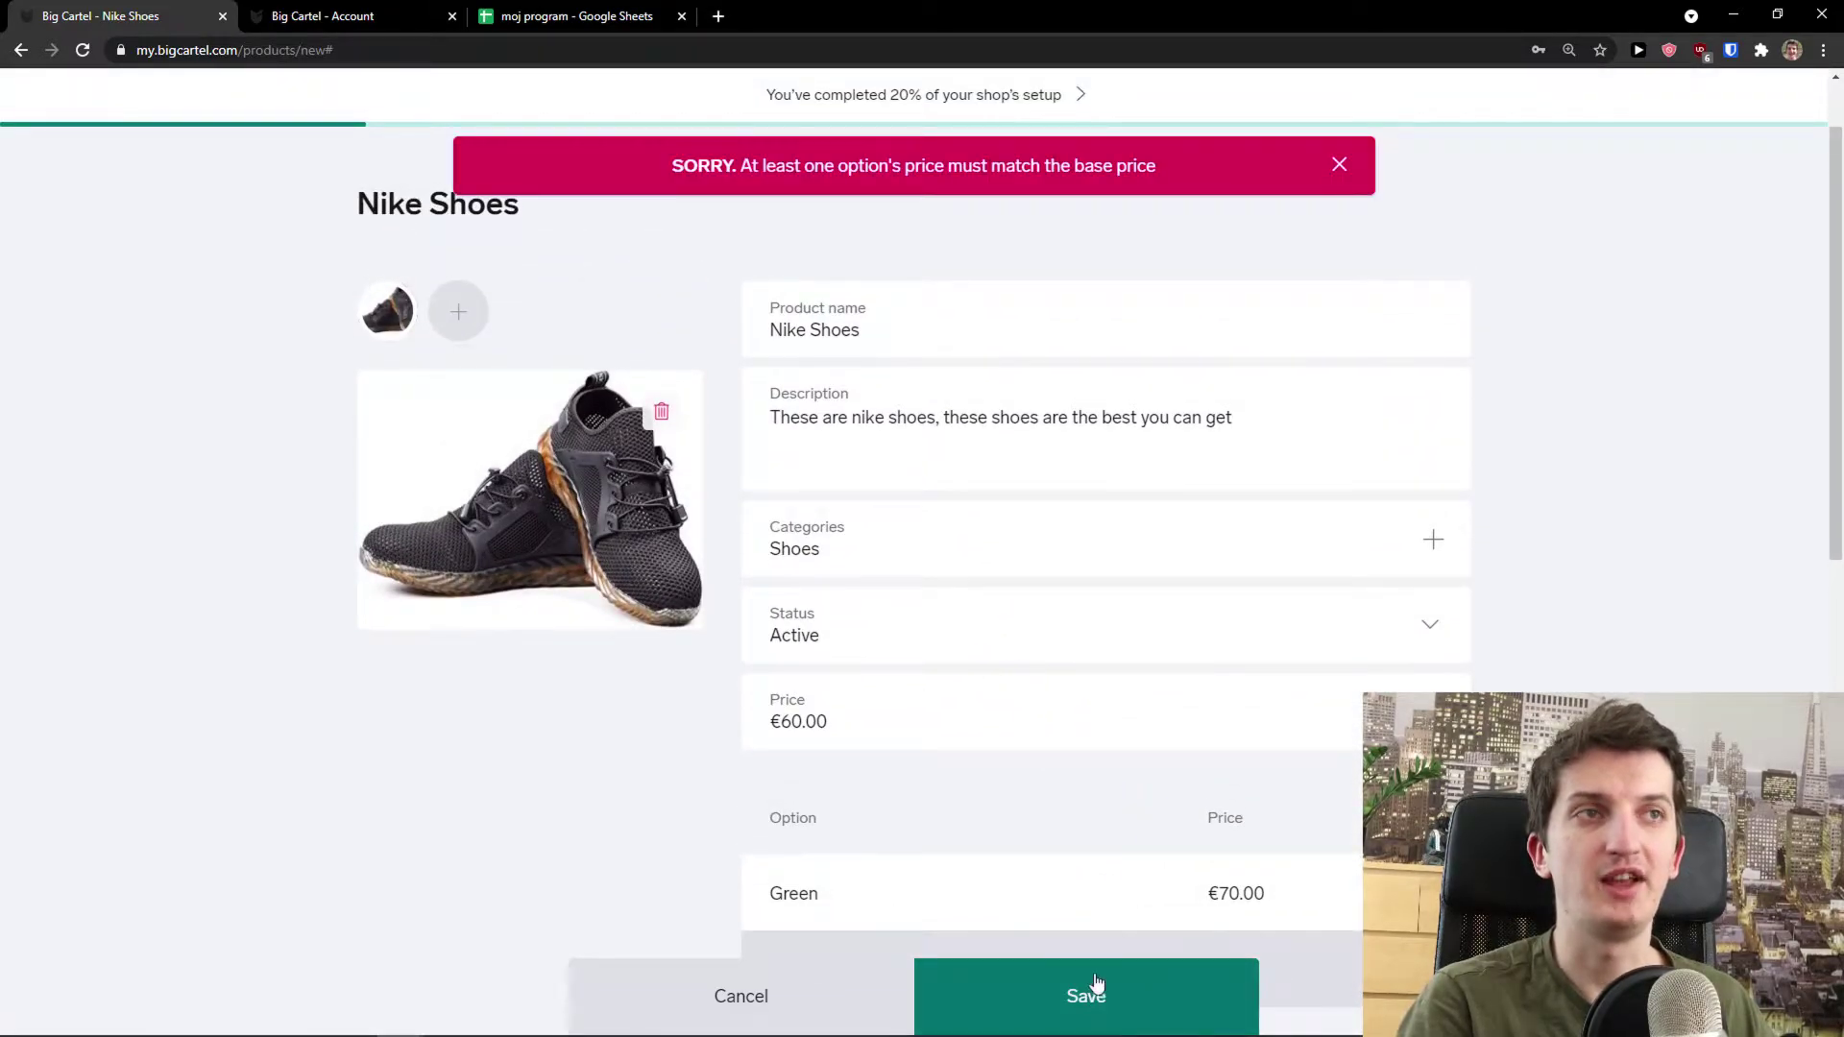
scroll(1071, 822, "down", 5)
scroll(1103, 832, "down", 2)
scroll(1160, 833, "up", 7)
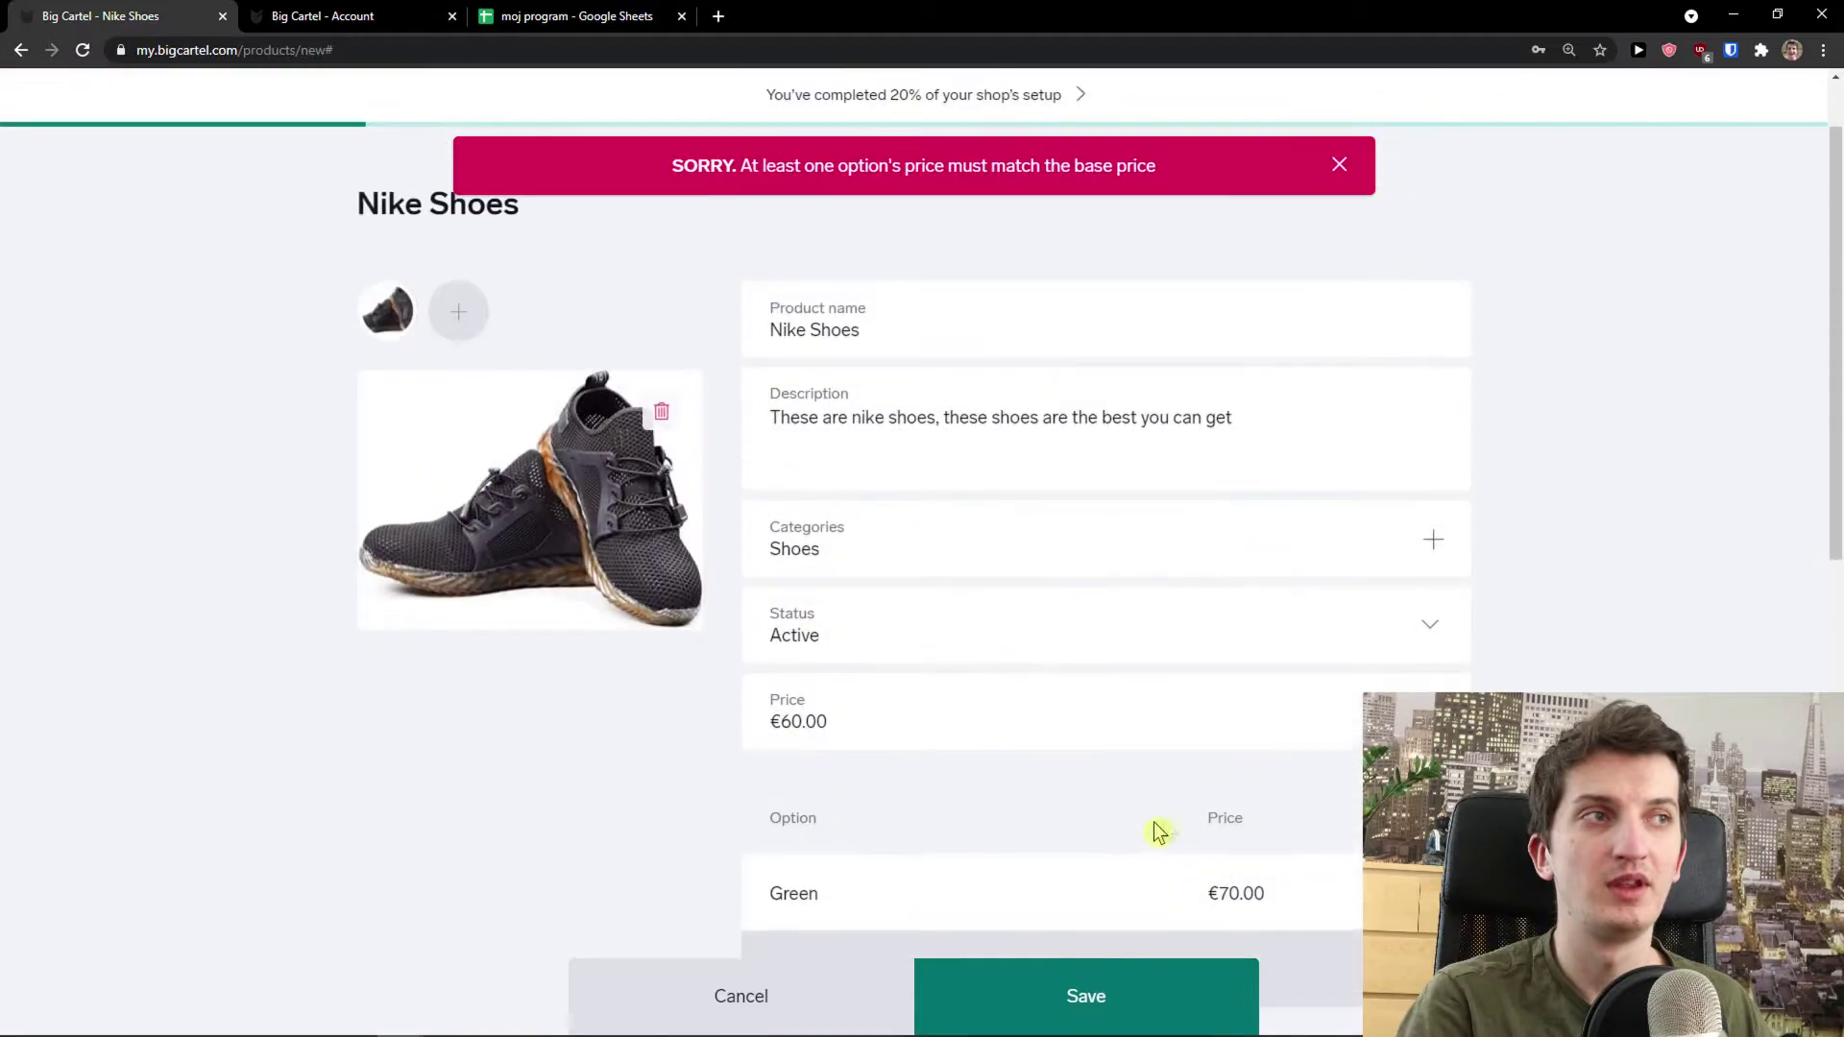
- Reprice the Green option from €70.00 to €60.00 and save Nike Shoes
left_click(1260, 733)
scroll(1267, 733, "down", 5)
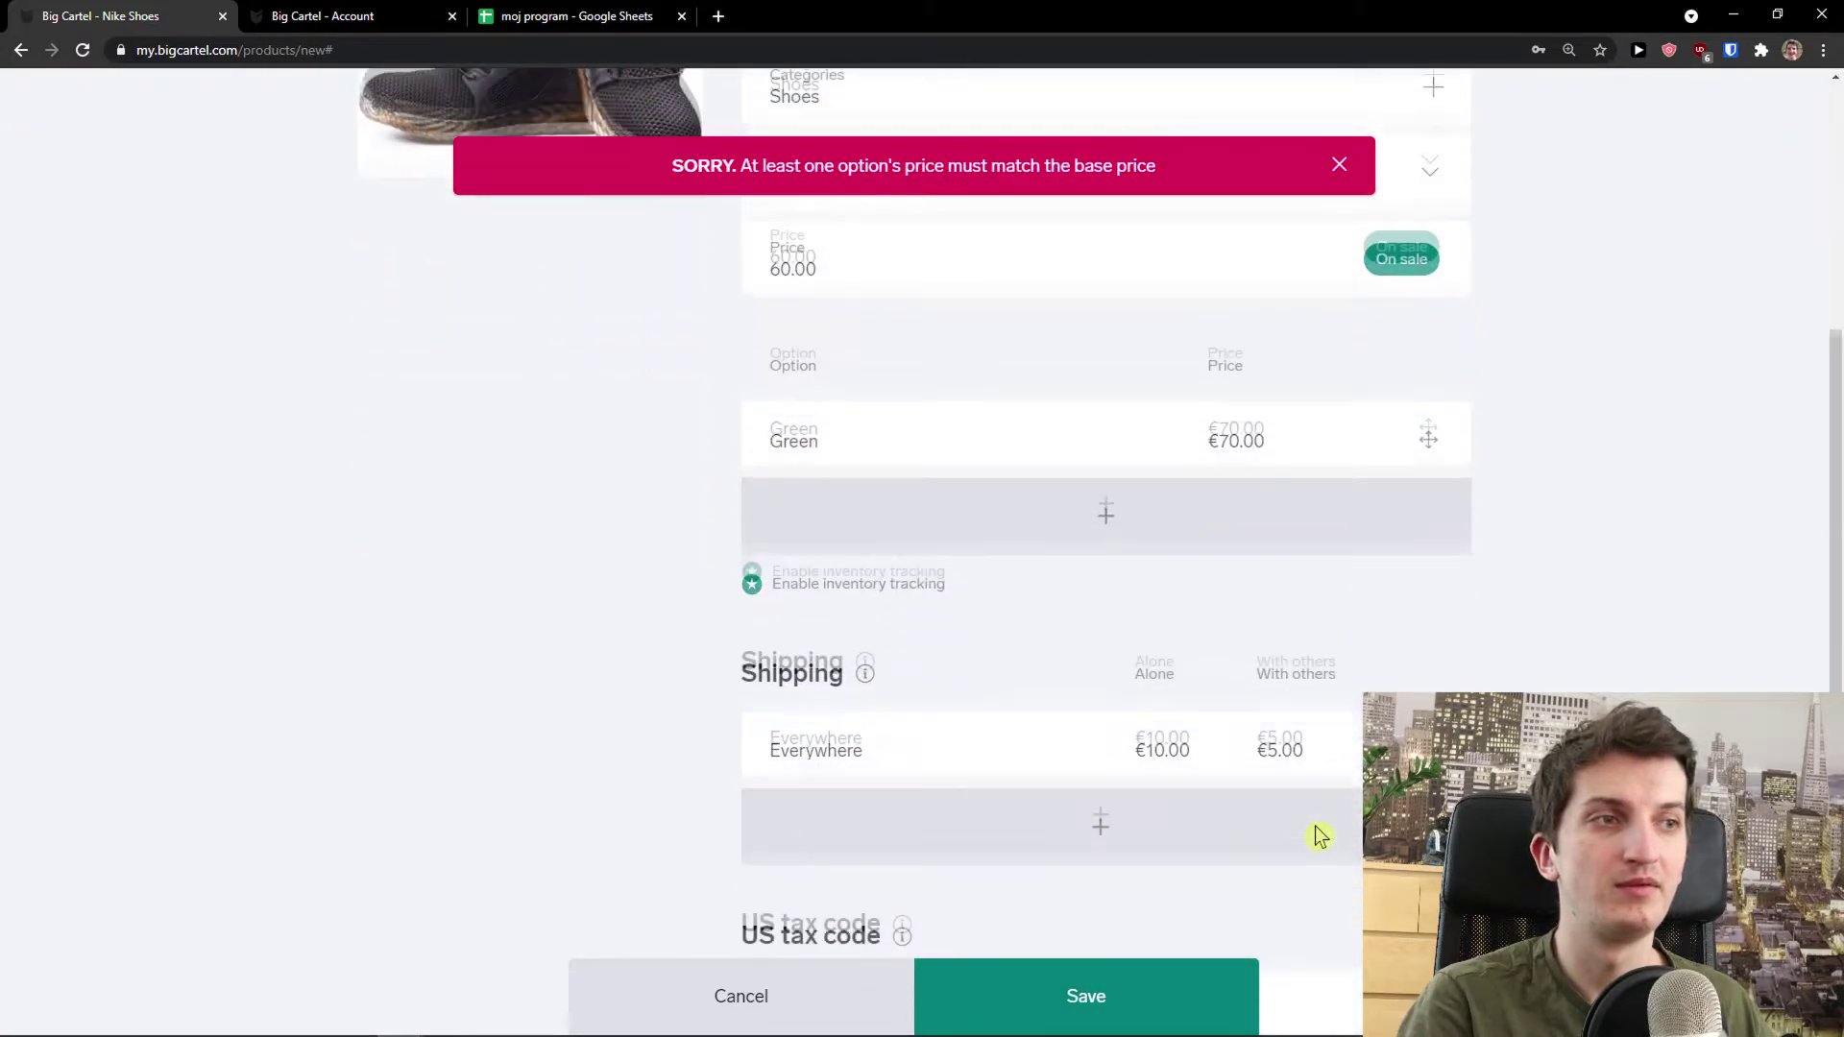
left_click(1277, 733)
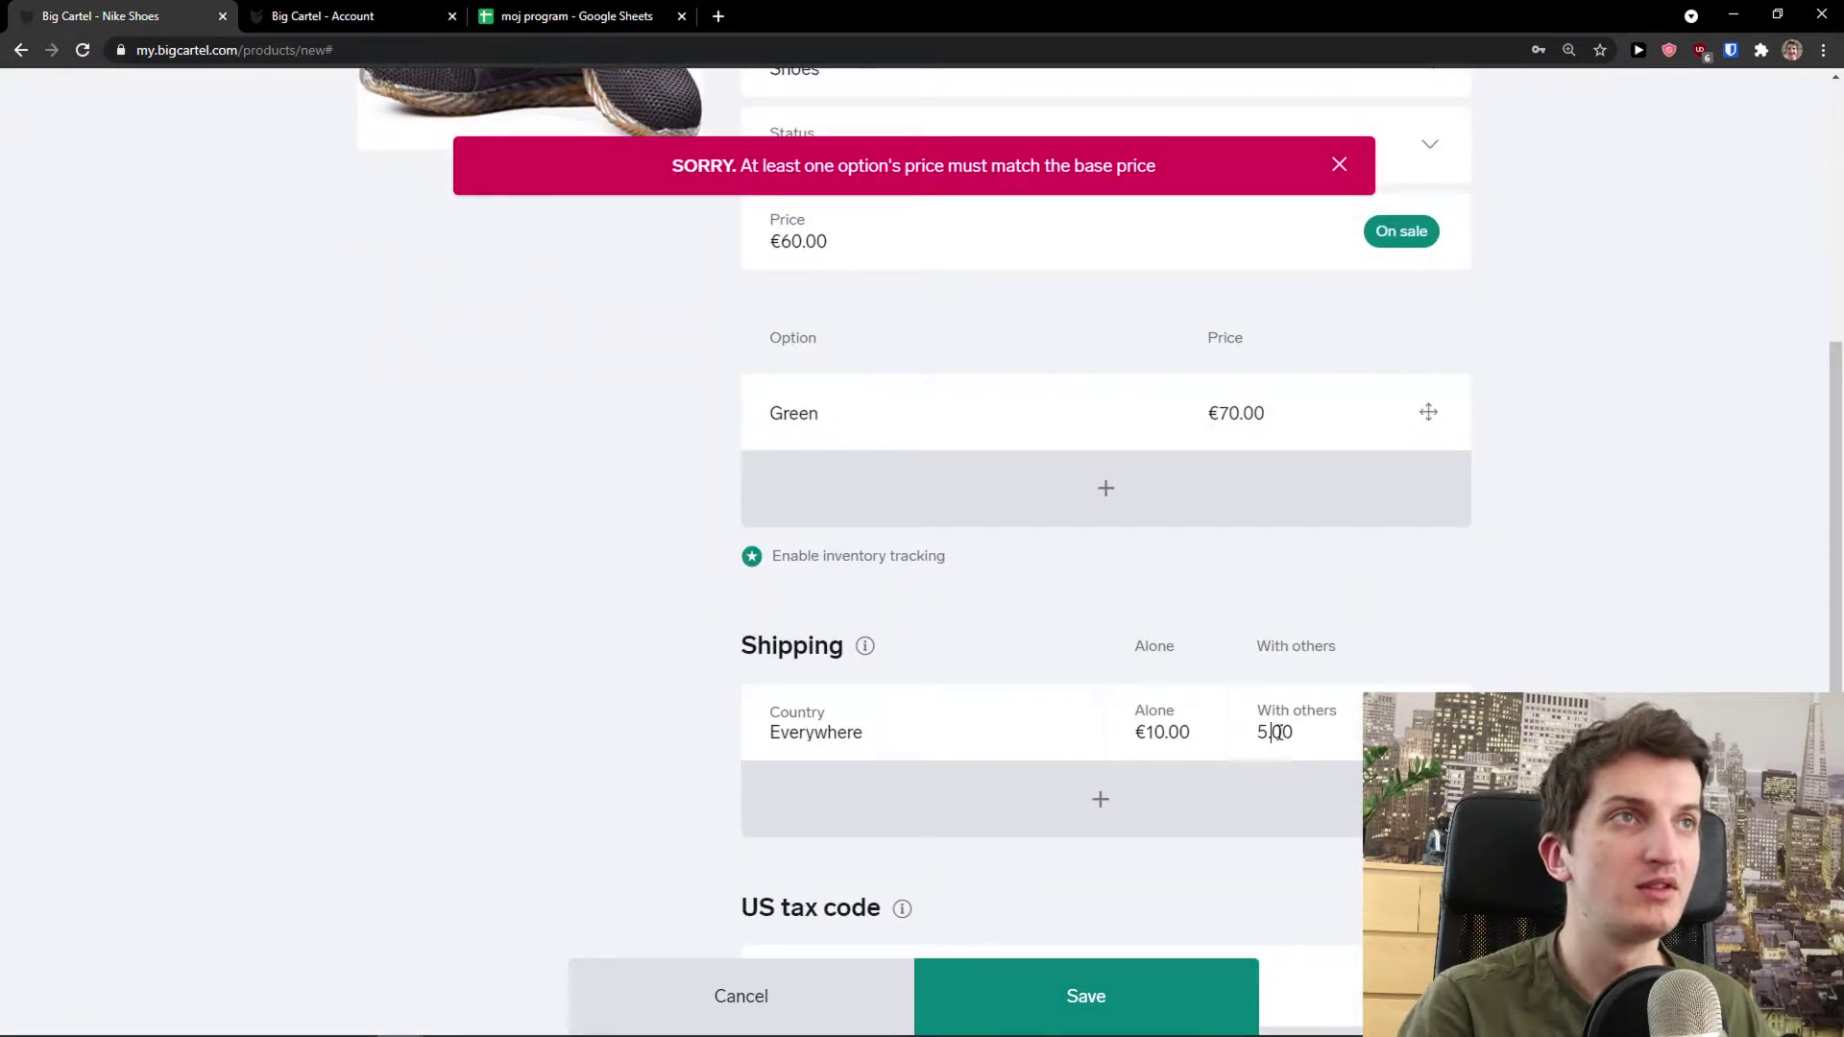
left_click(1219, 421)
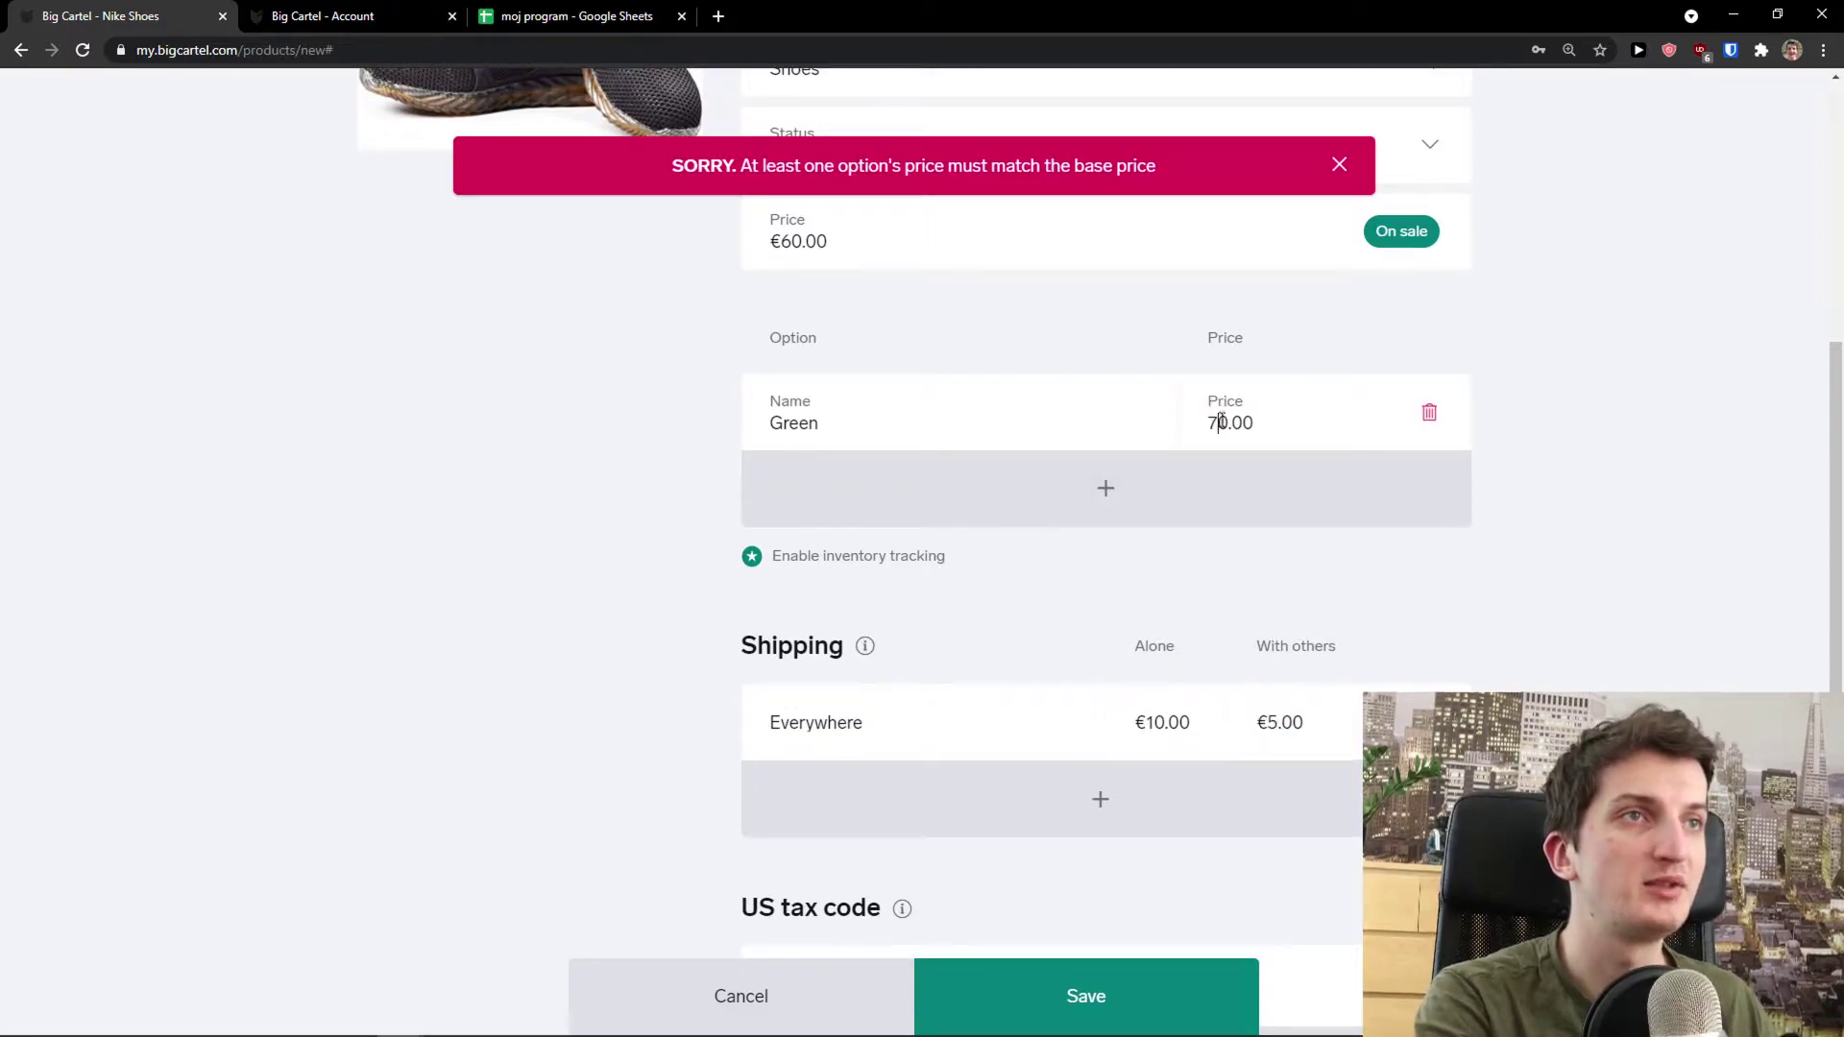
key("BackSpace")
type("6")
key("Return")
left_click(1105, 990)
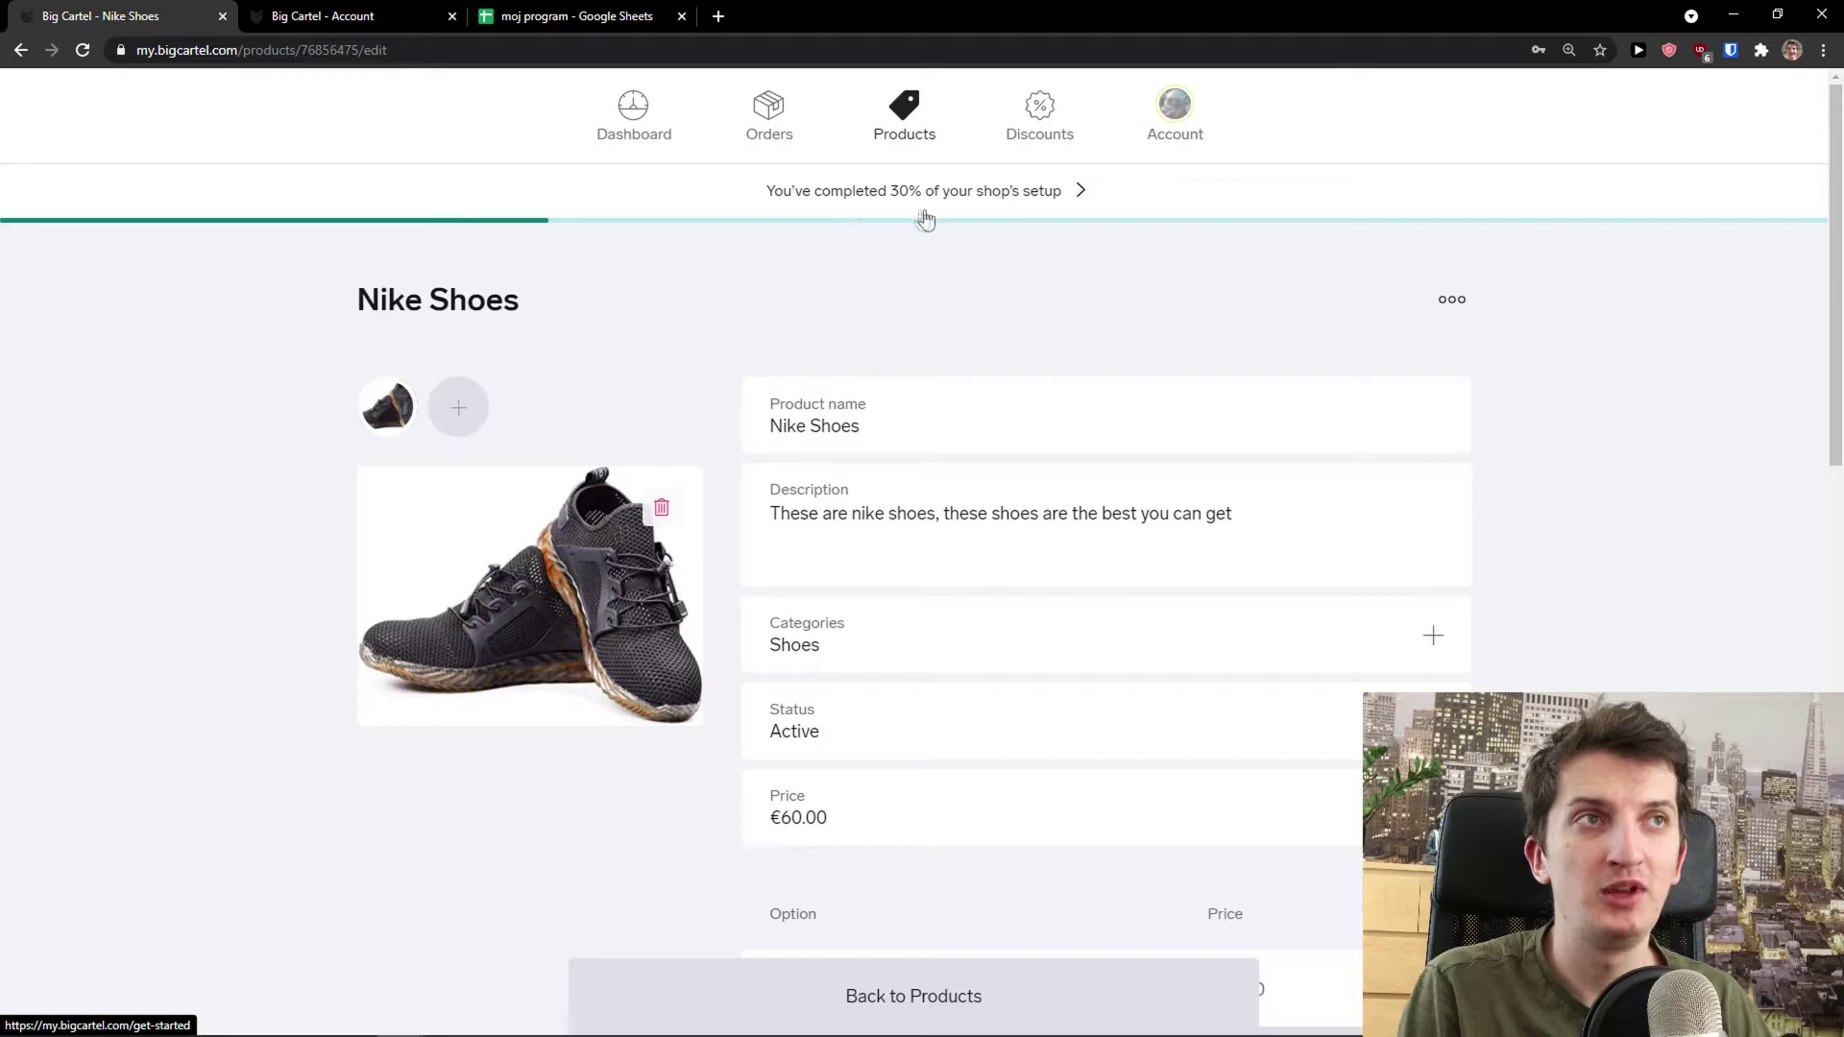
- Open the 30%-complete setup checklist and its Pick a theme & customize card
left_click(998, 206)
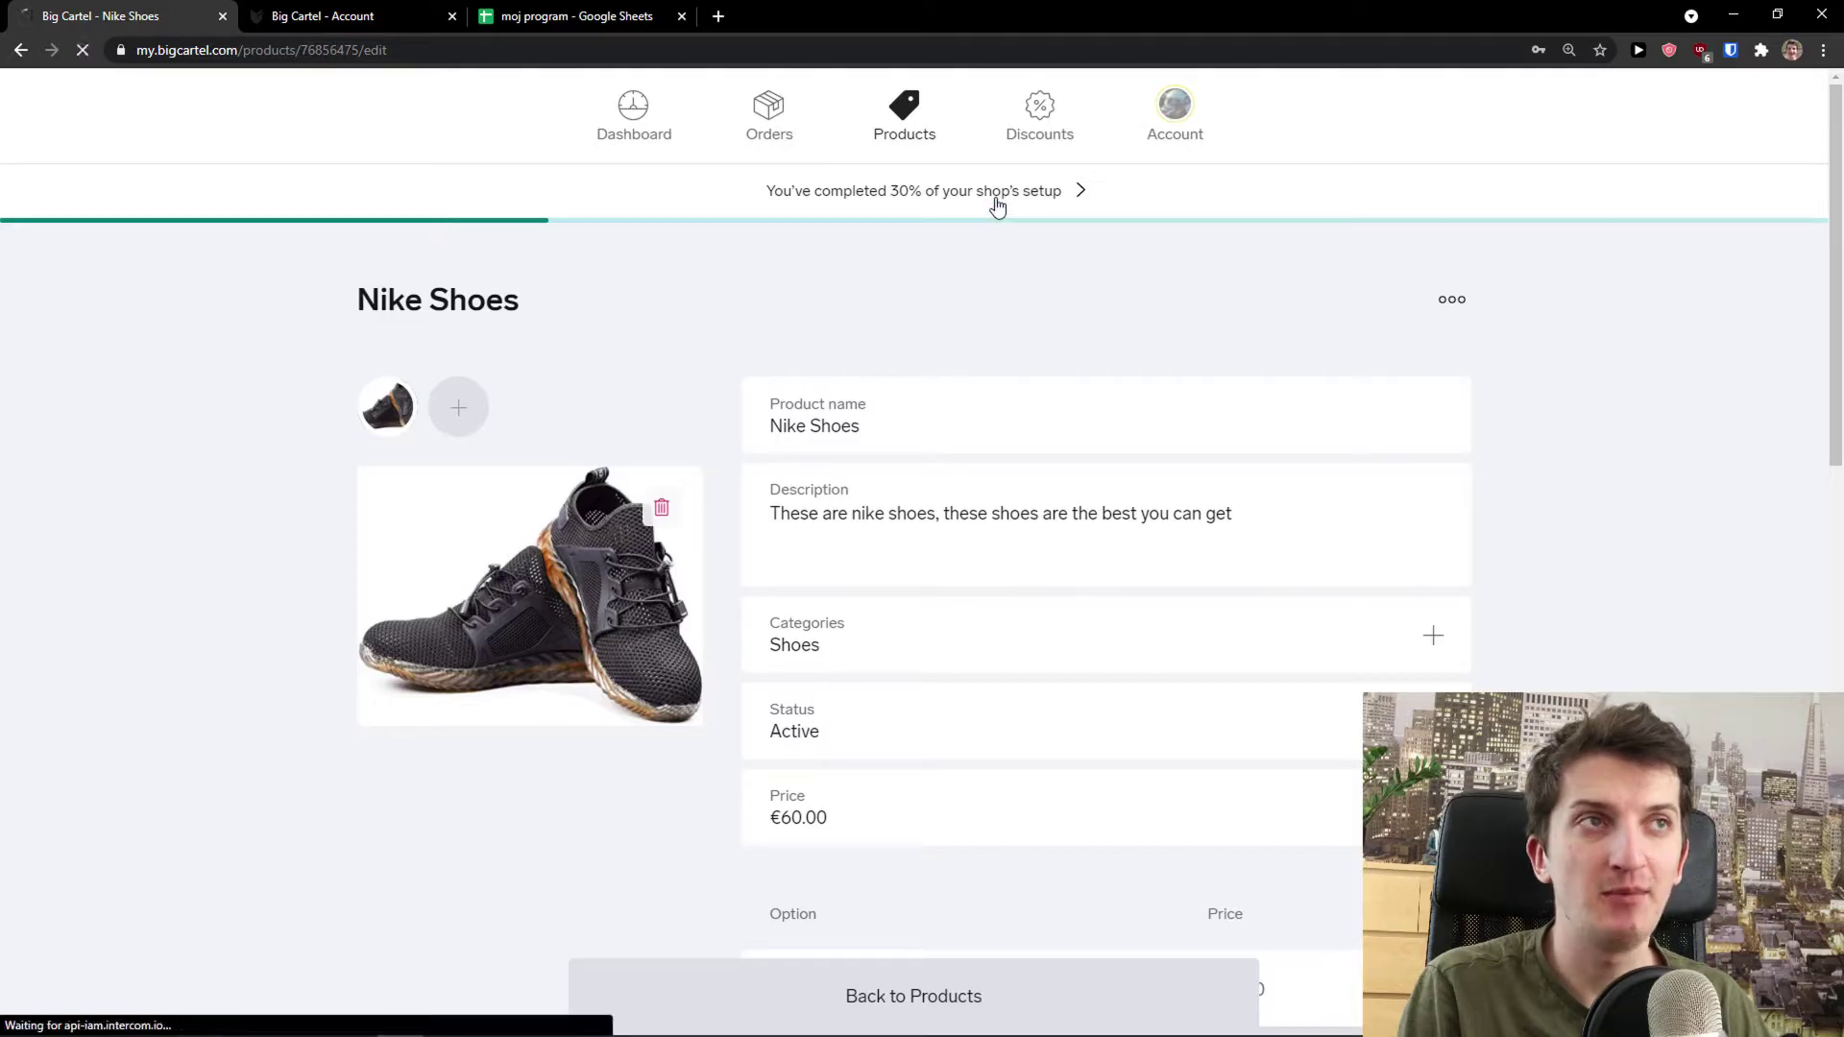
scroll(886, 417, "down", 3)
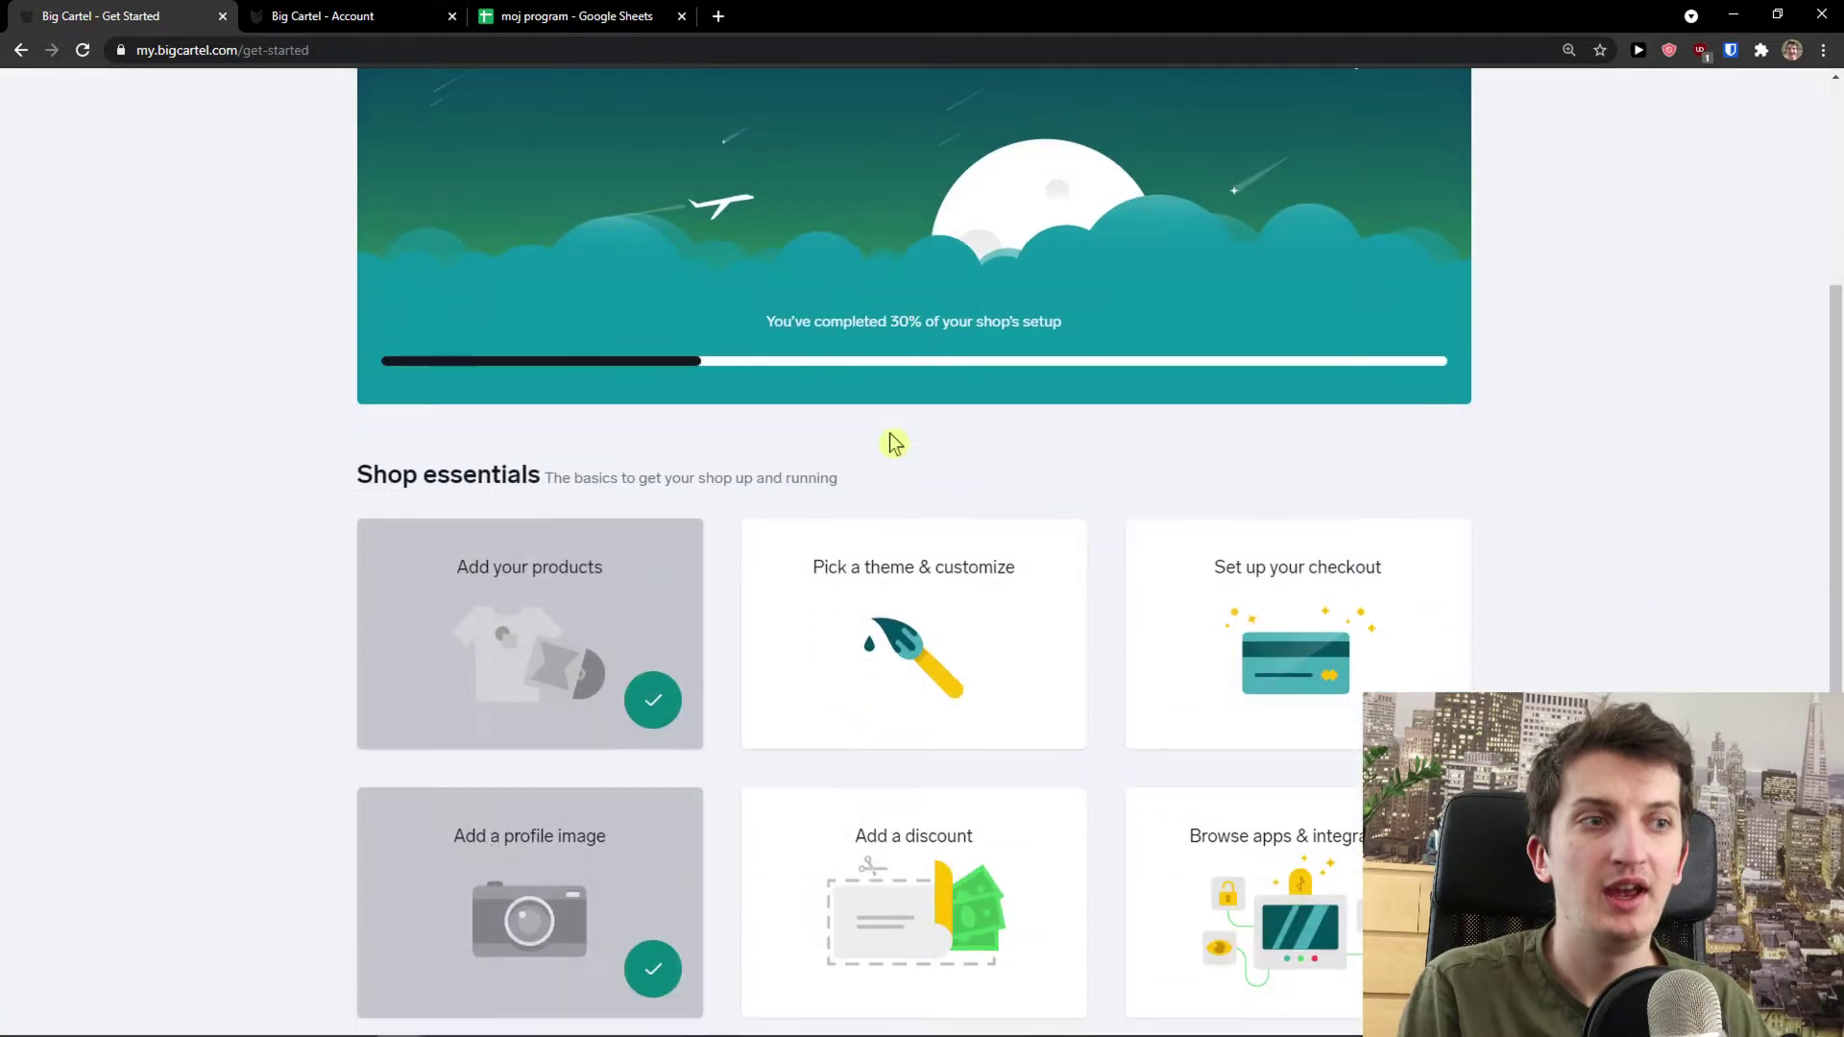
scroll(559, 432, "down", 1)
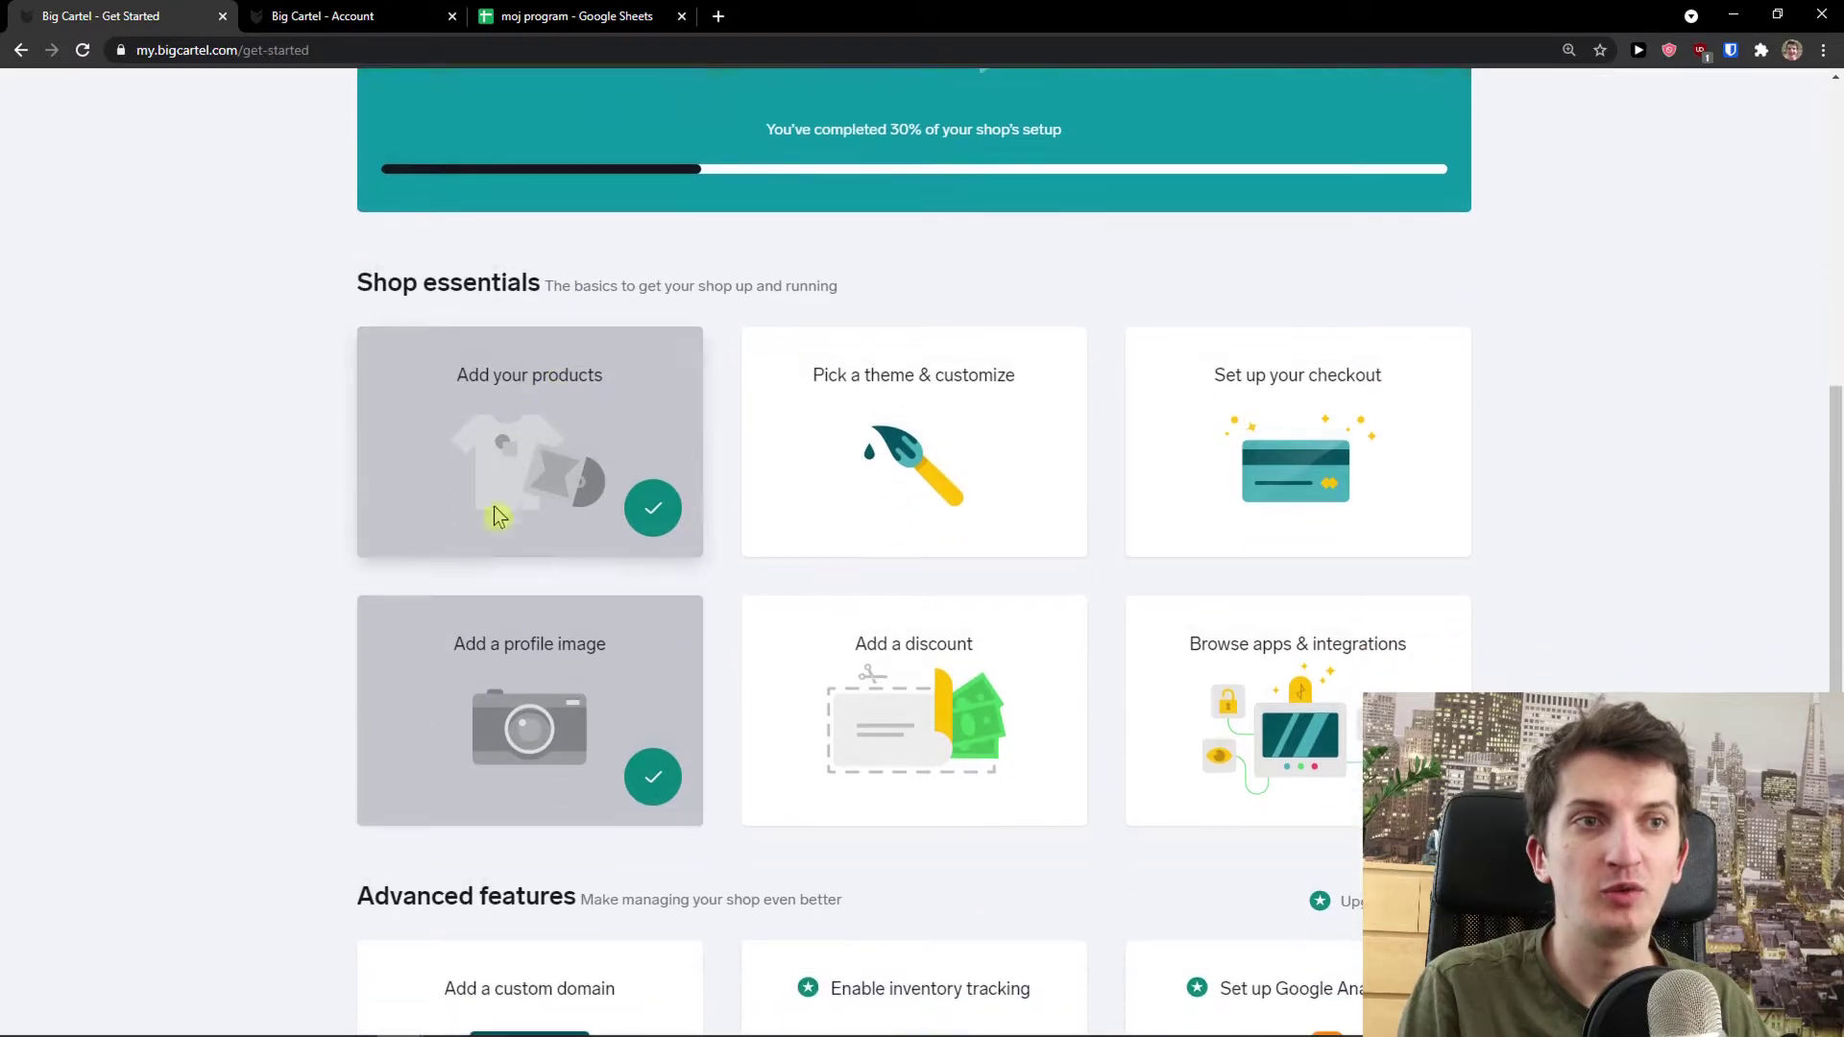
scroll(556, 648, "up", 5)
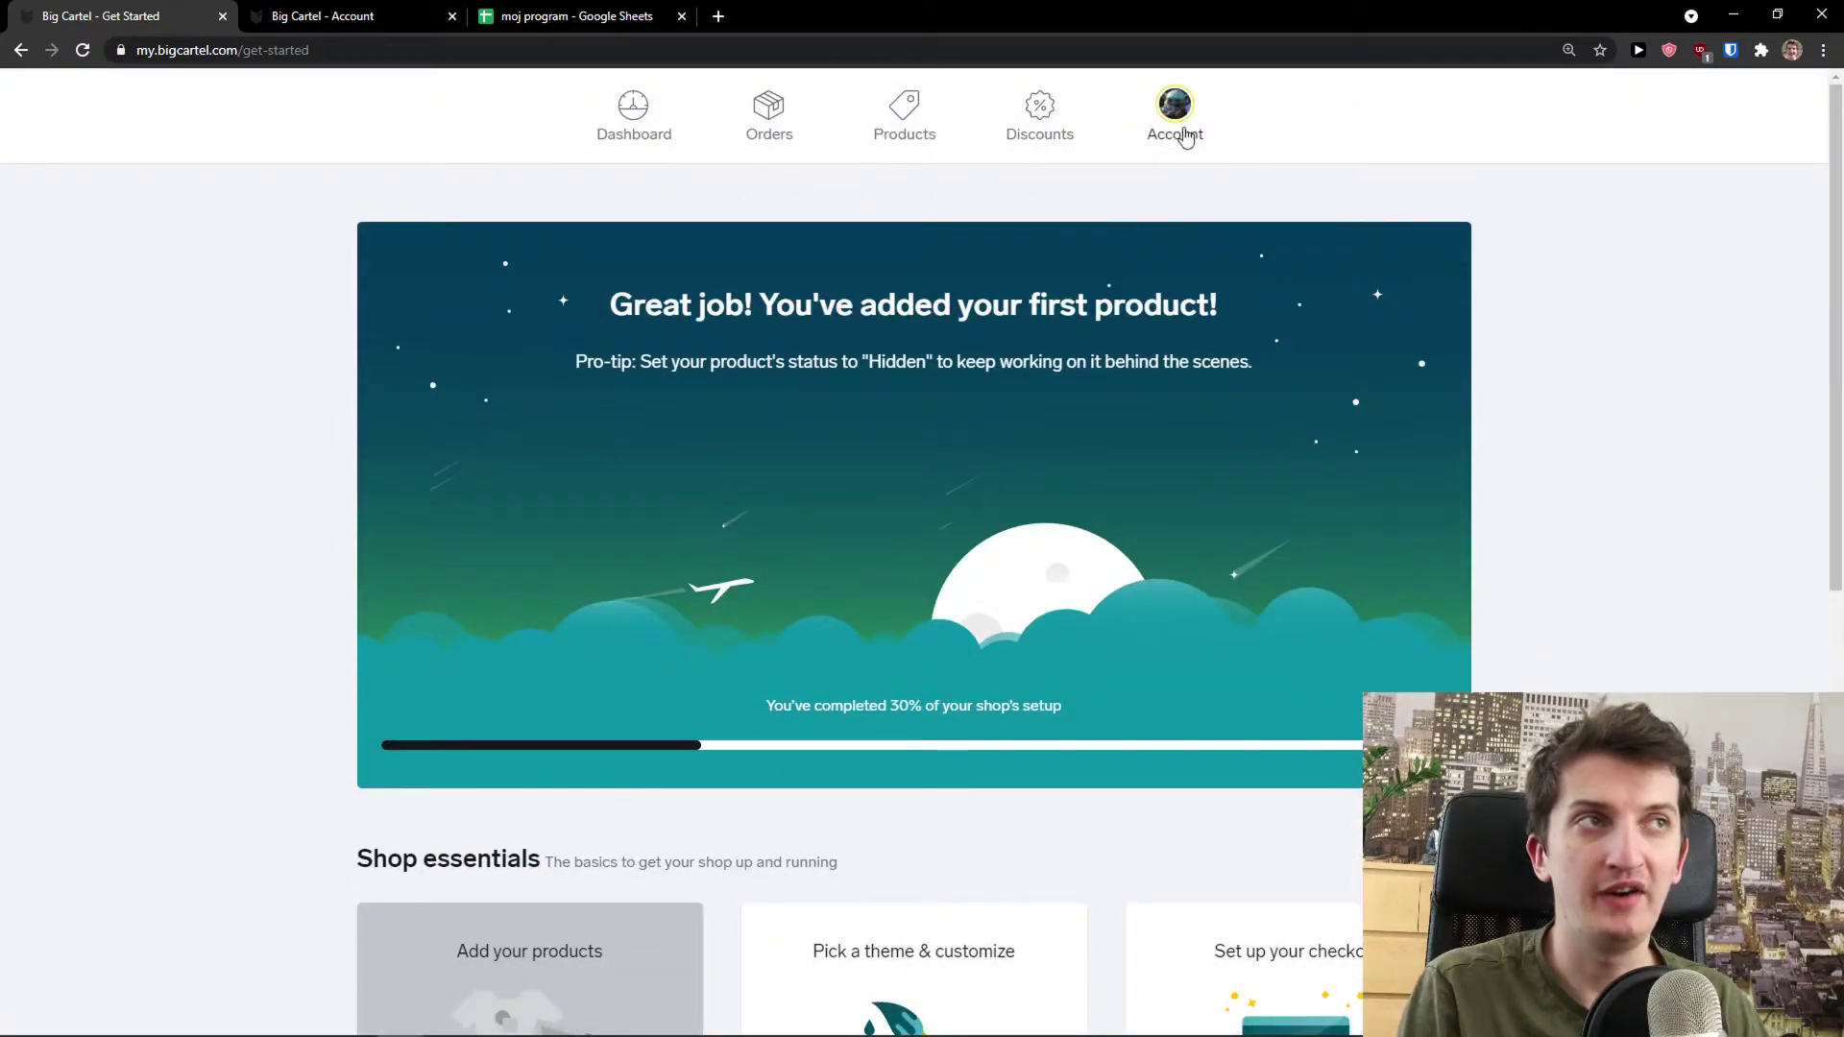
scroll(980, 391, "down", 3)
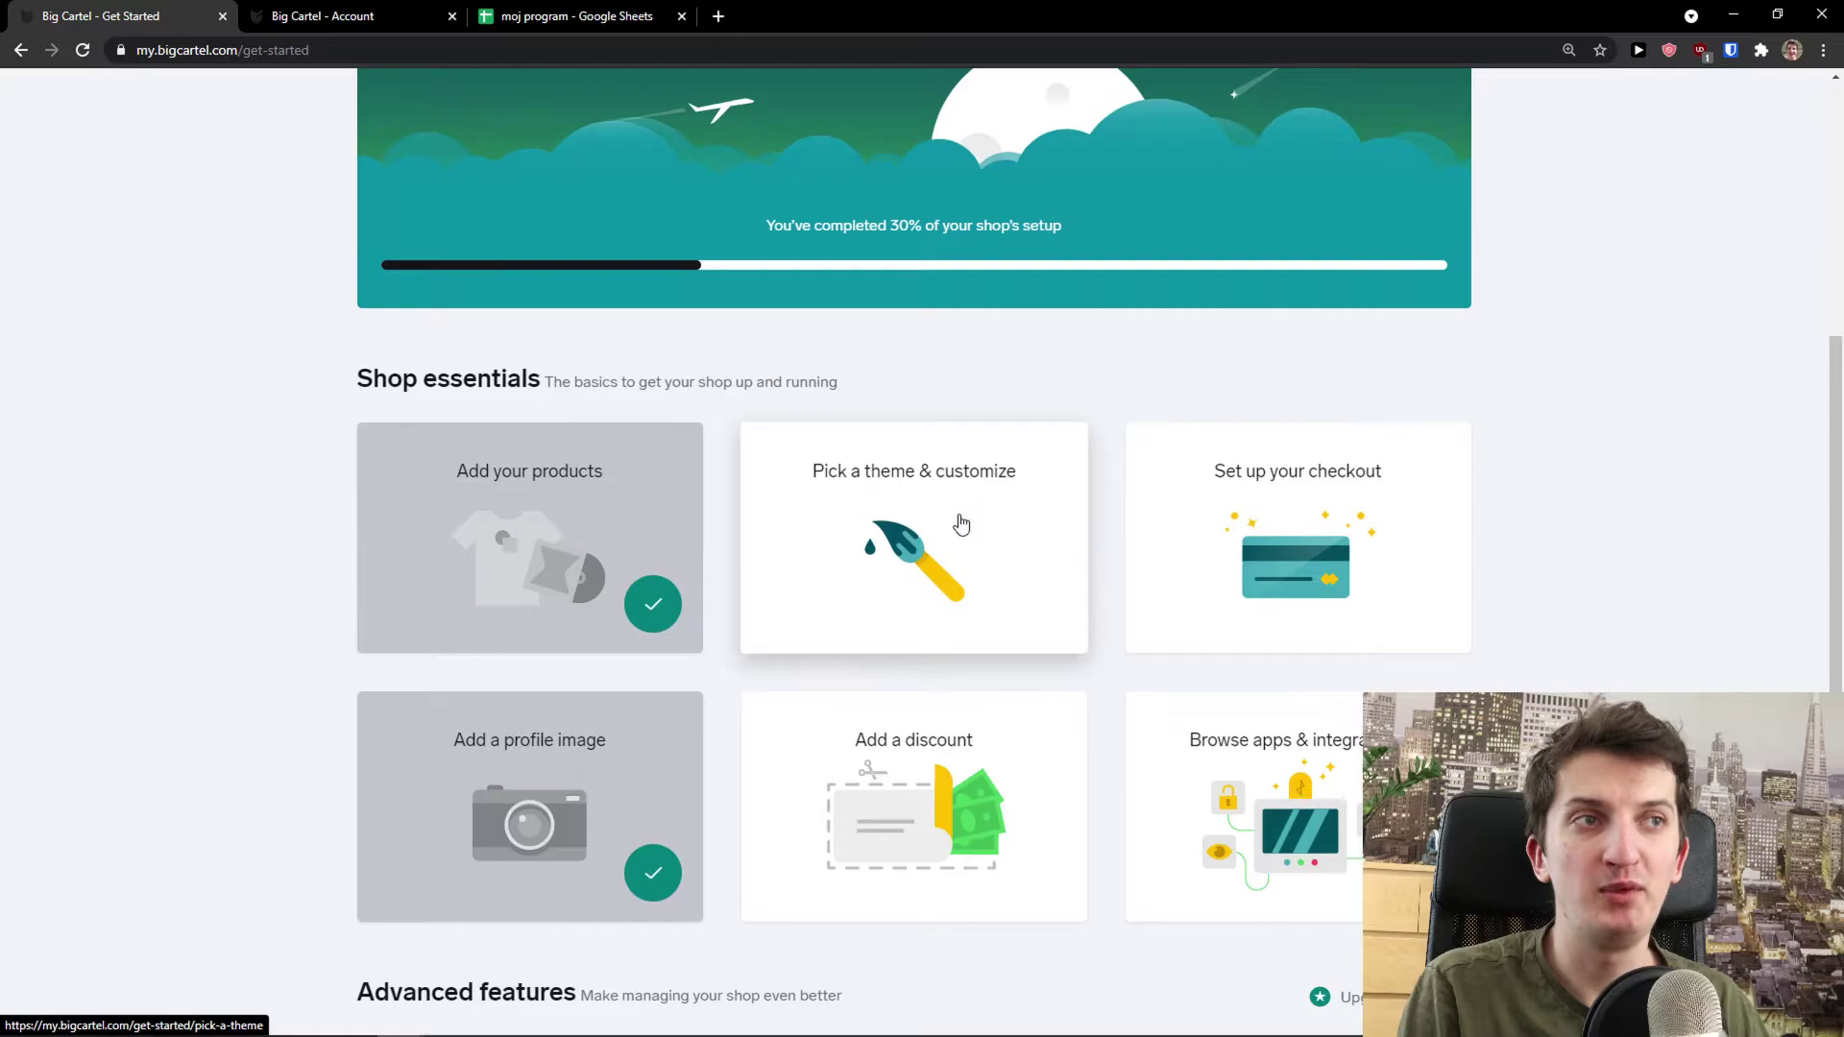
left_click(961, 525)
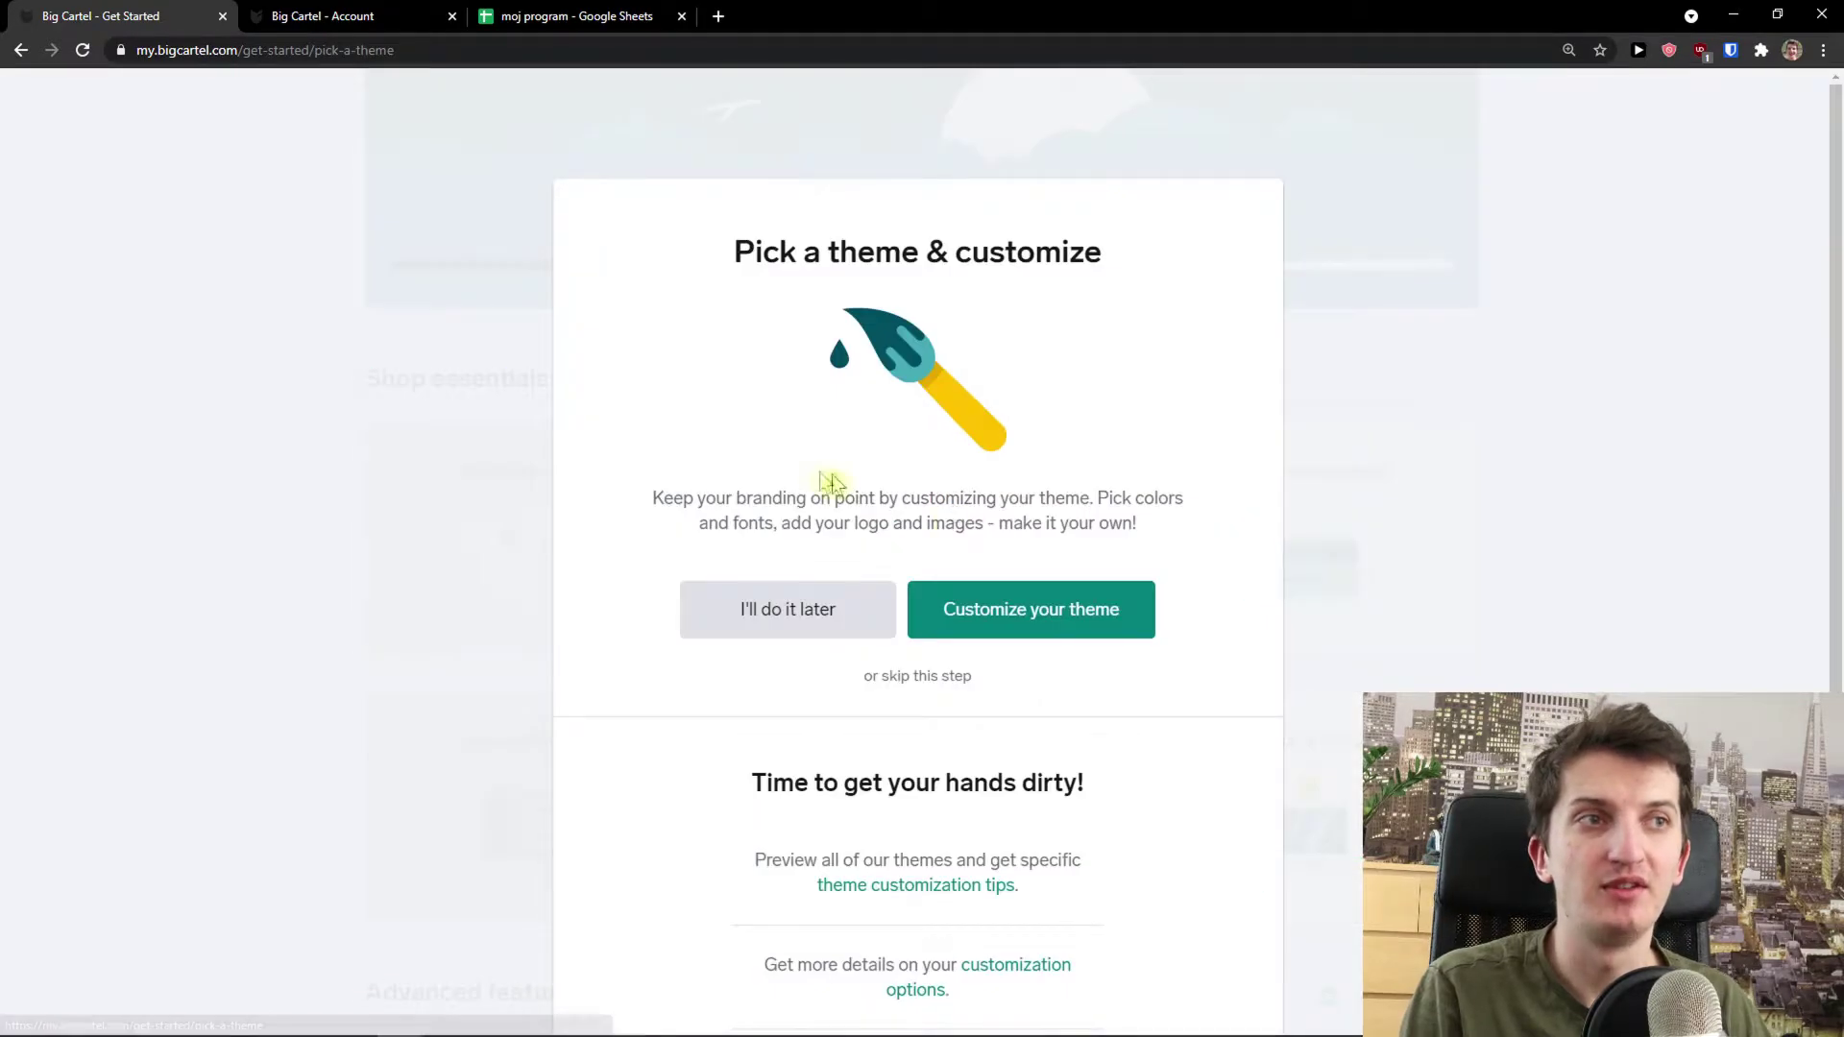
- Open the theme designer, browse the Themes list, and apply Netizen
left_click(1034, 588)
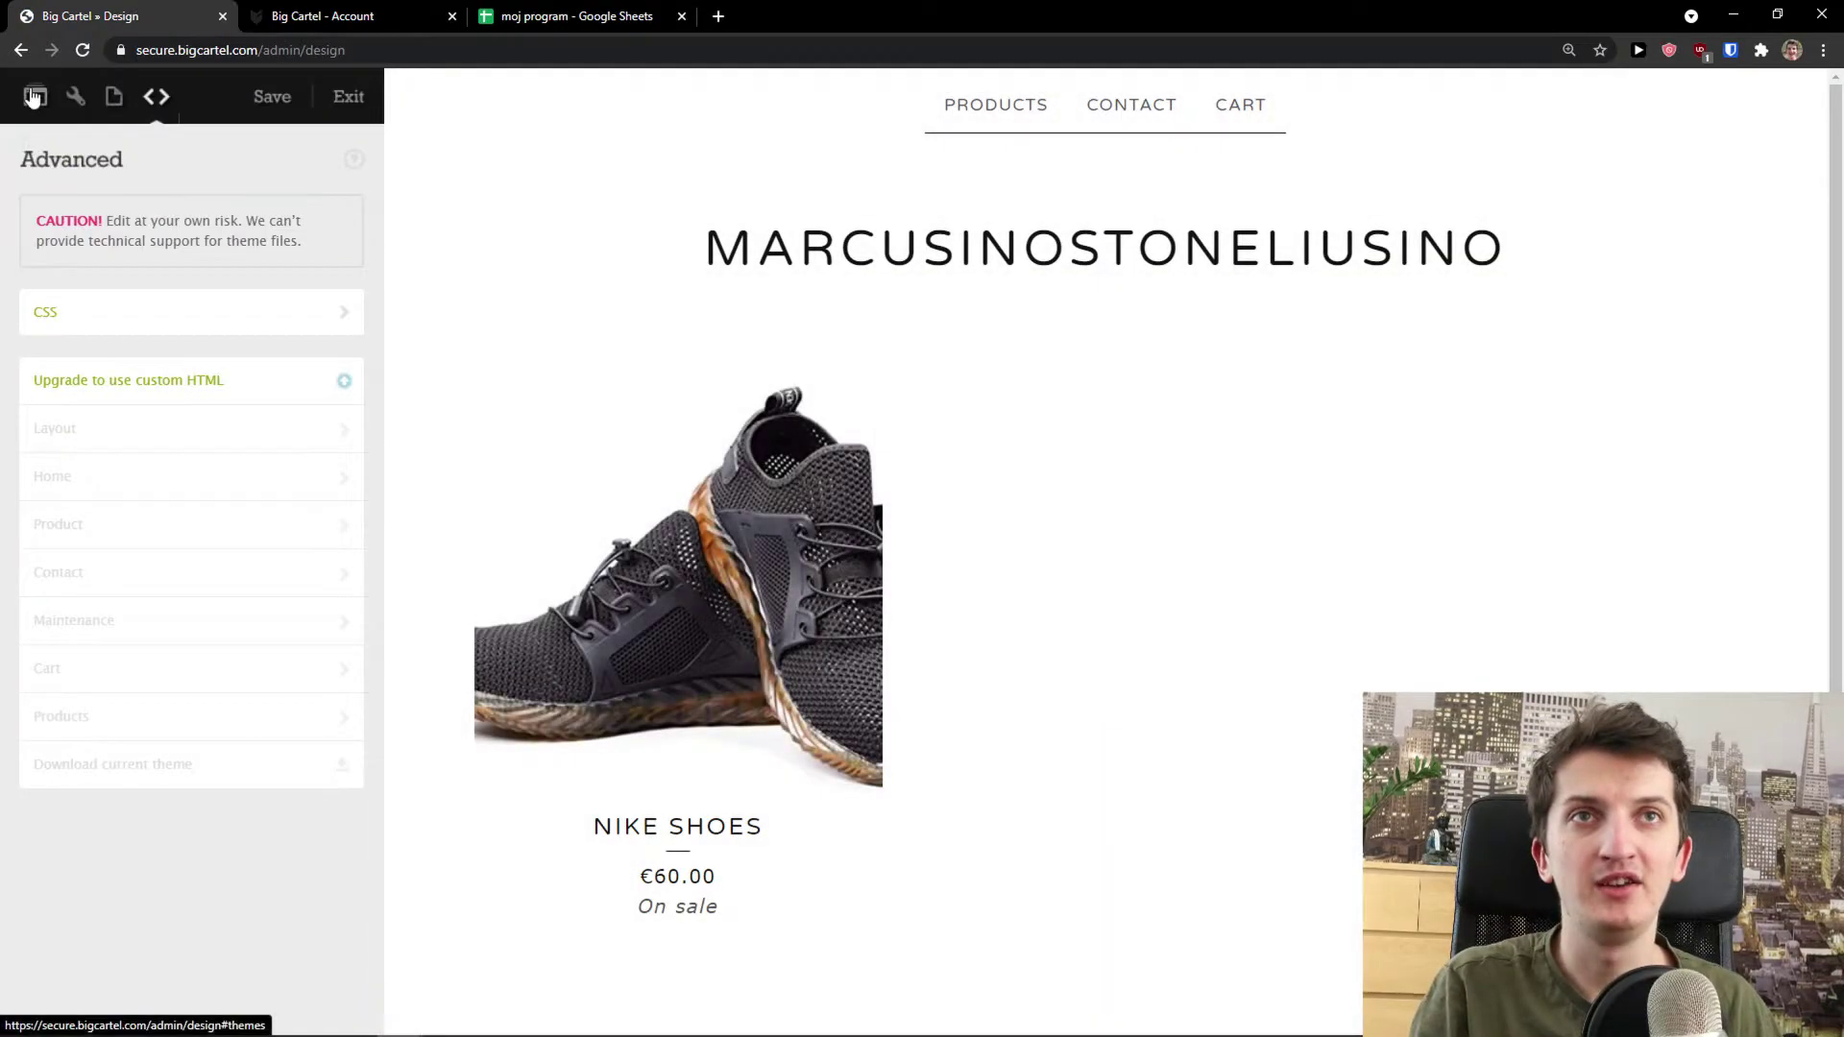
left_click(34, 95)
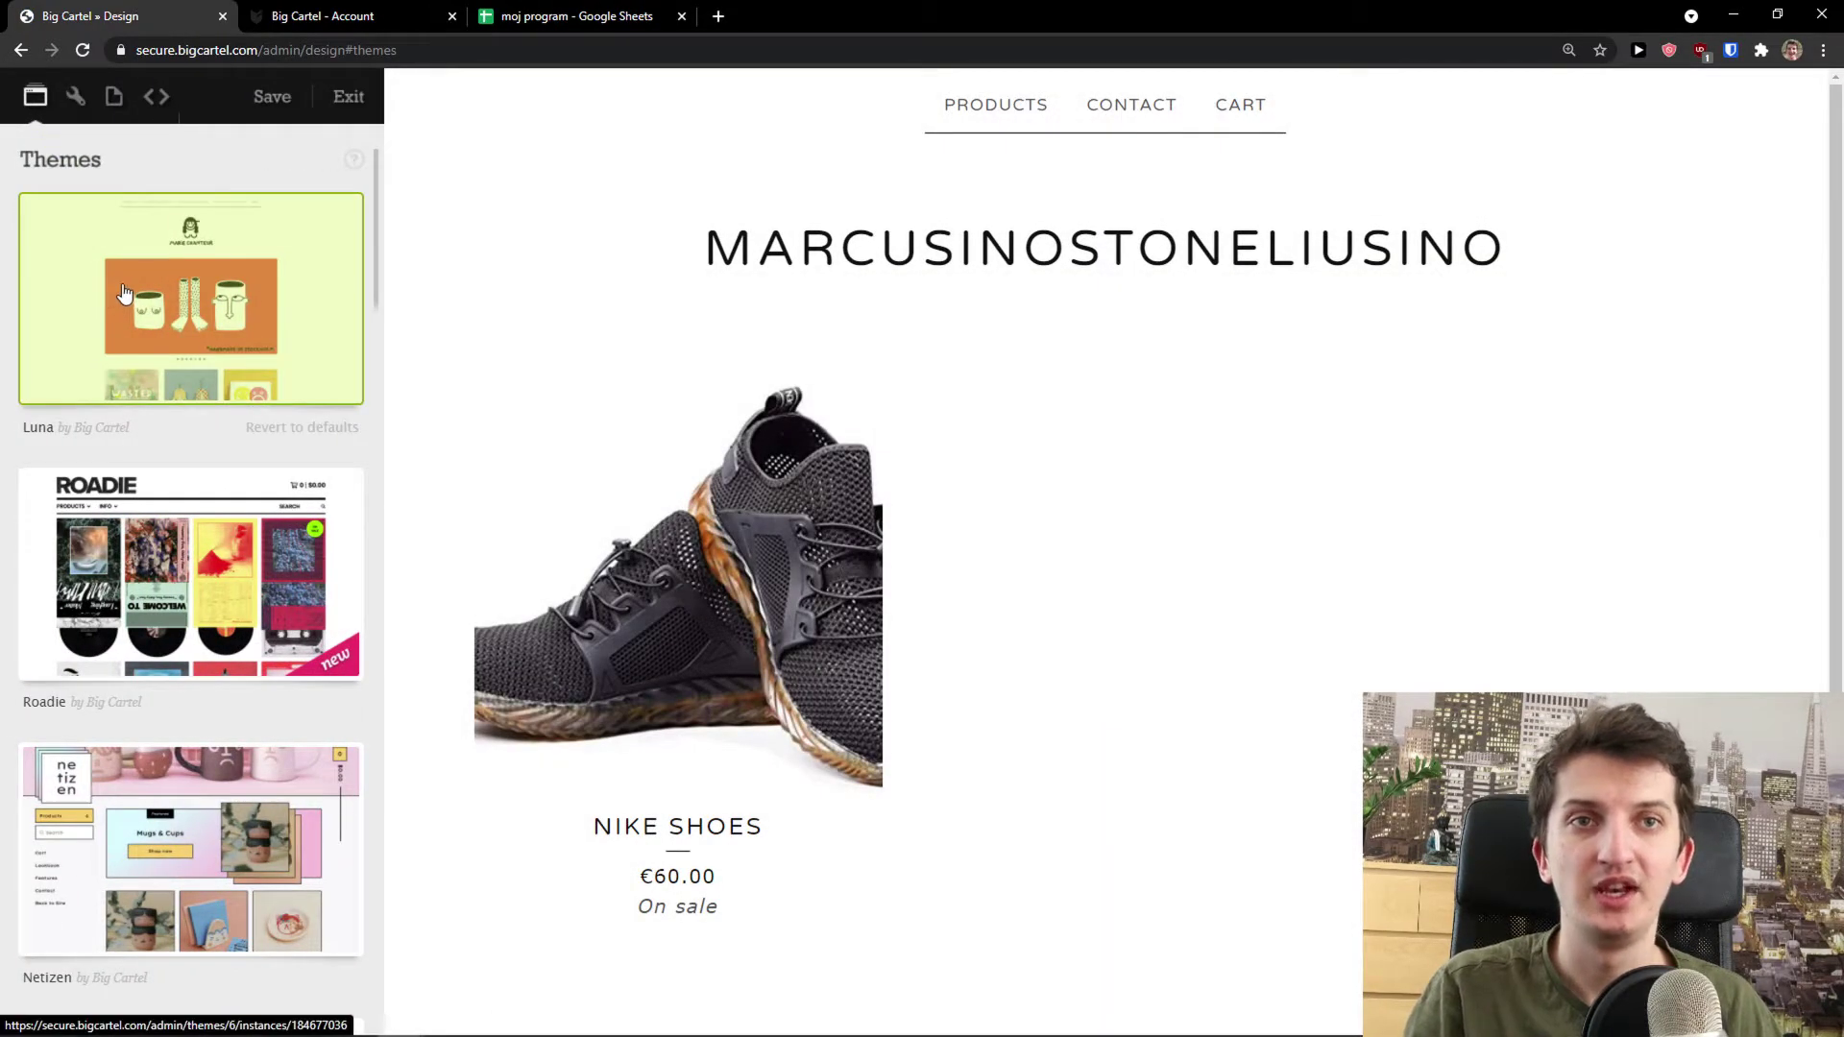
scroll(126, 298, "down", 1)
scroll(81, 342, "down", 1)
scroll(83, 342, "down", 1)
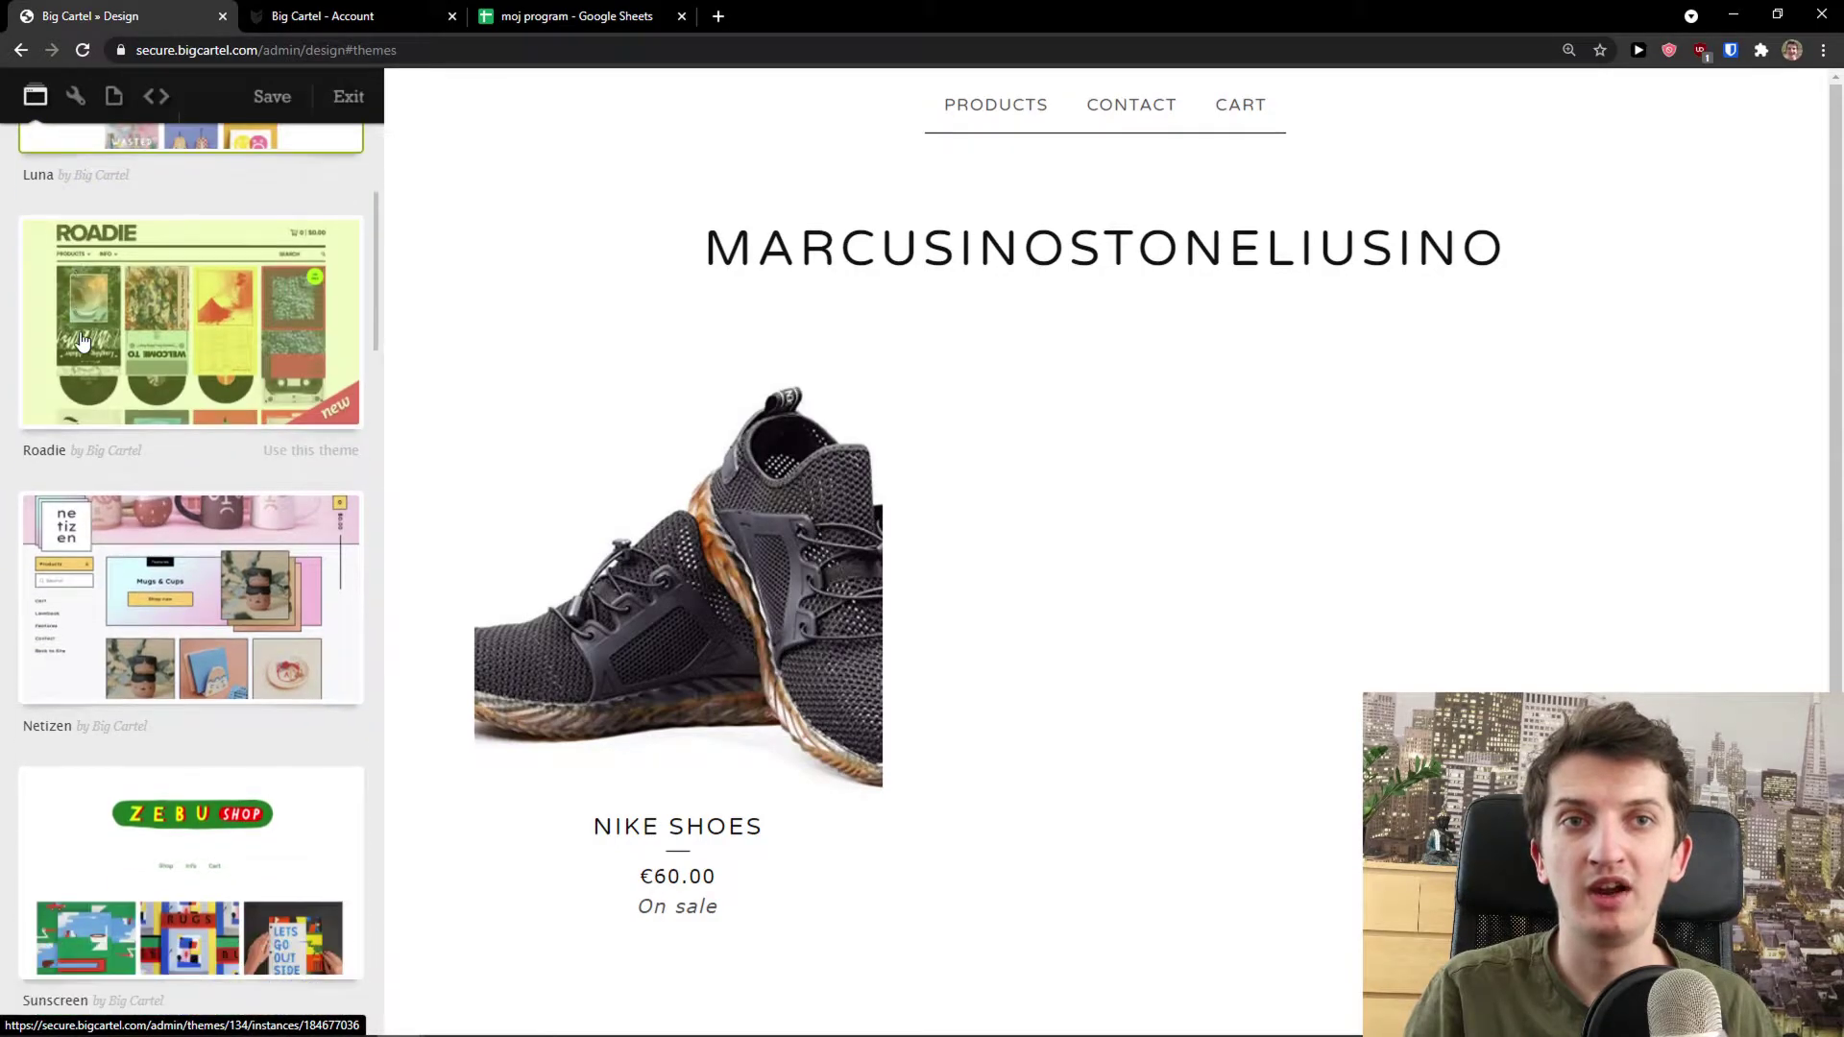
scroll(83, 341, "down", 1)
scroll(83, 342, "down", 1)
scroll(83, 342, "down", 1)
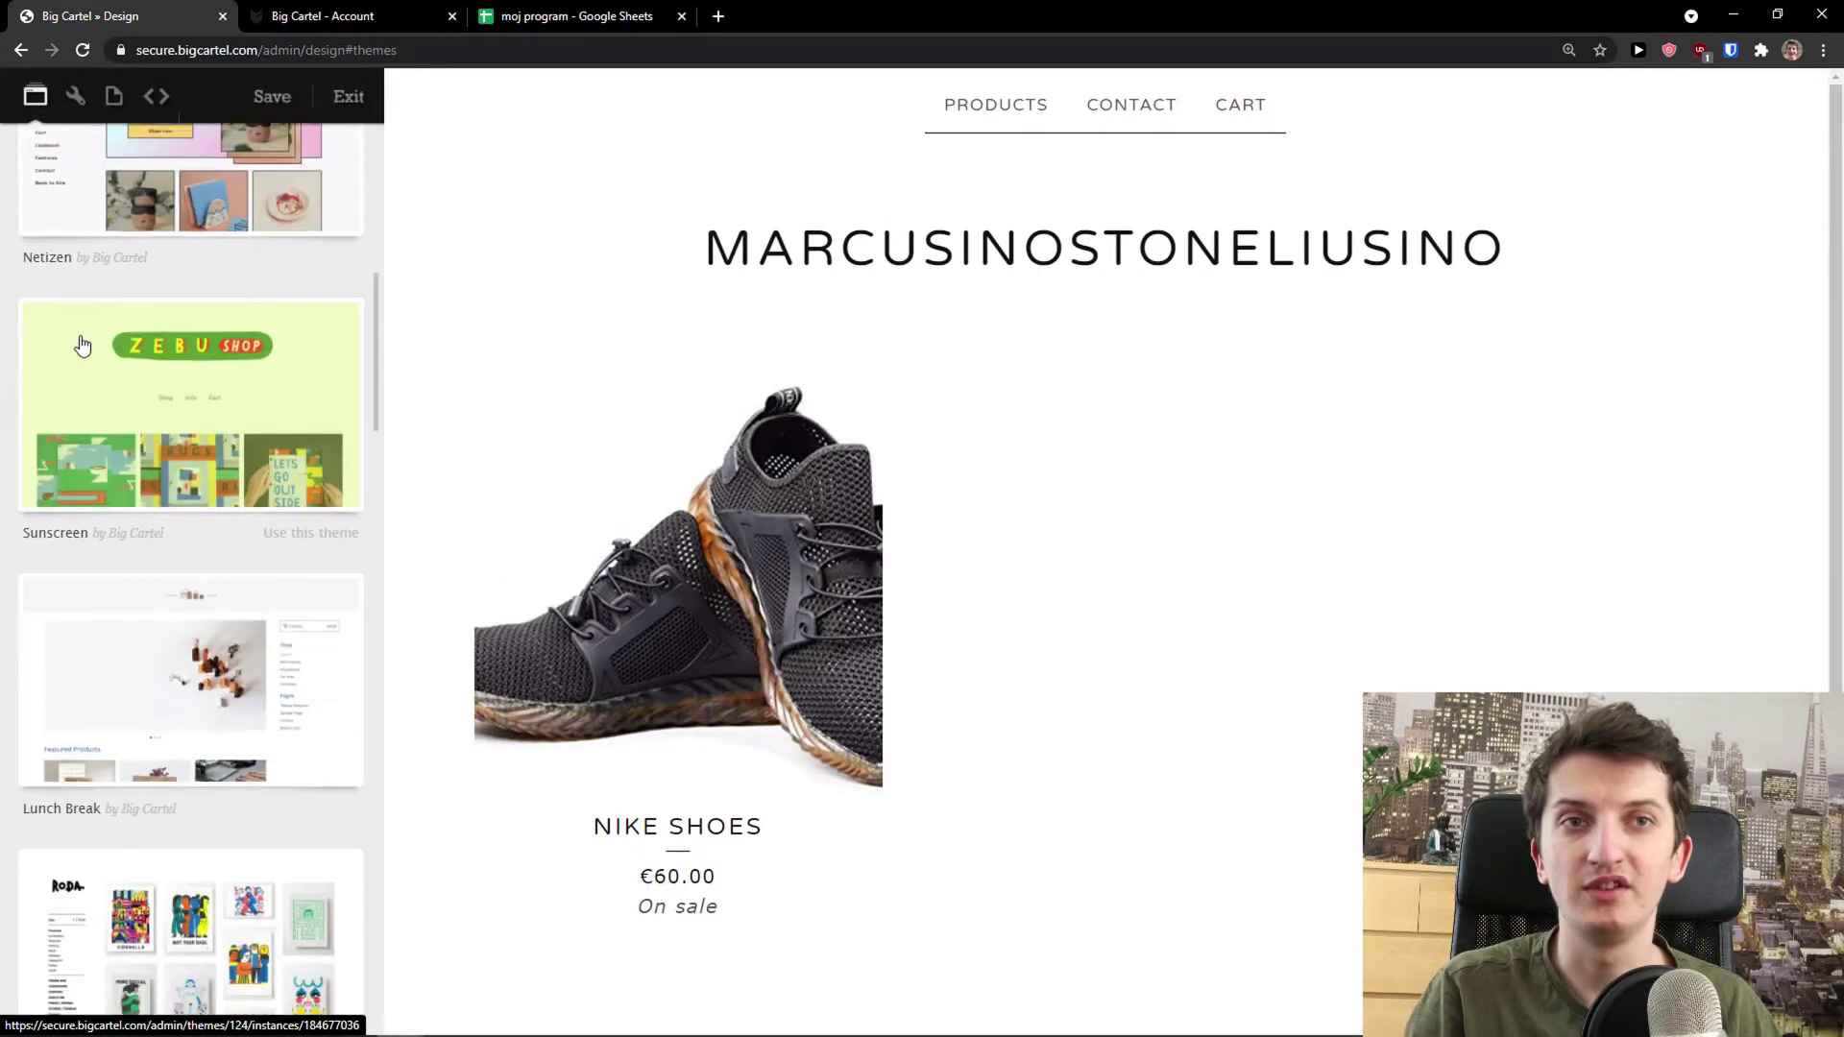
scroll(83, 341, "down", 1)
scroll(83, 342, "down", 2)
scroll(83, 345, "down", 3)
scroll(82, 347, "down", 2)
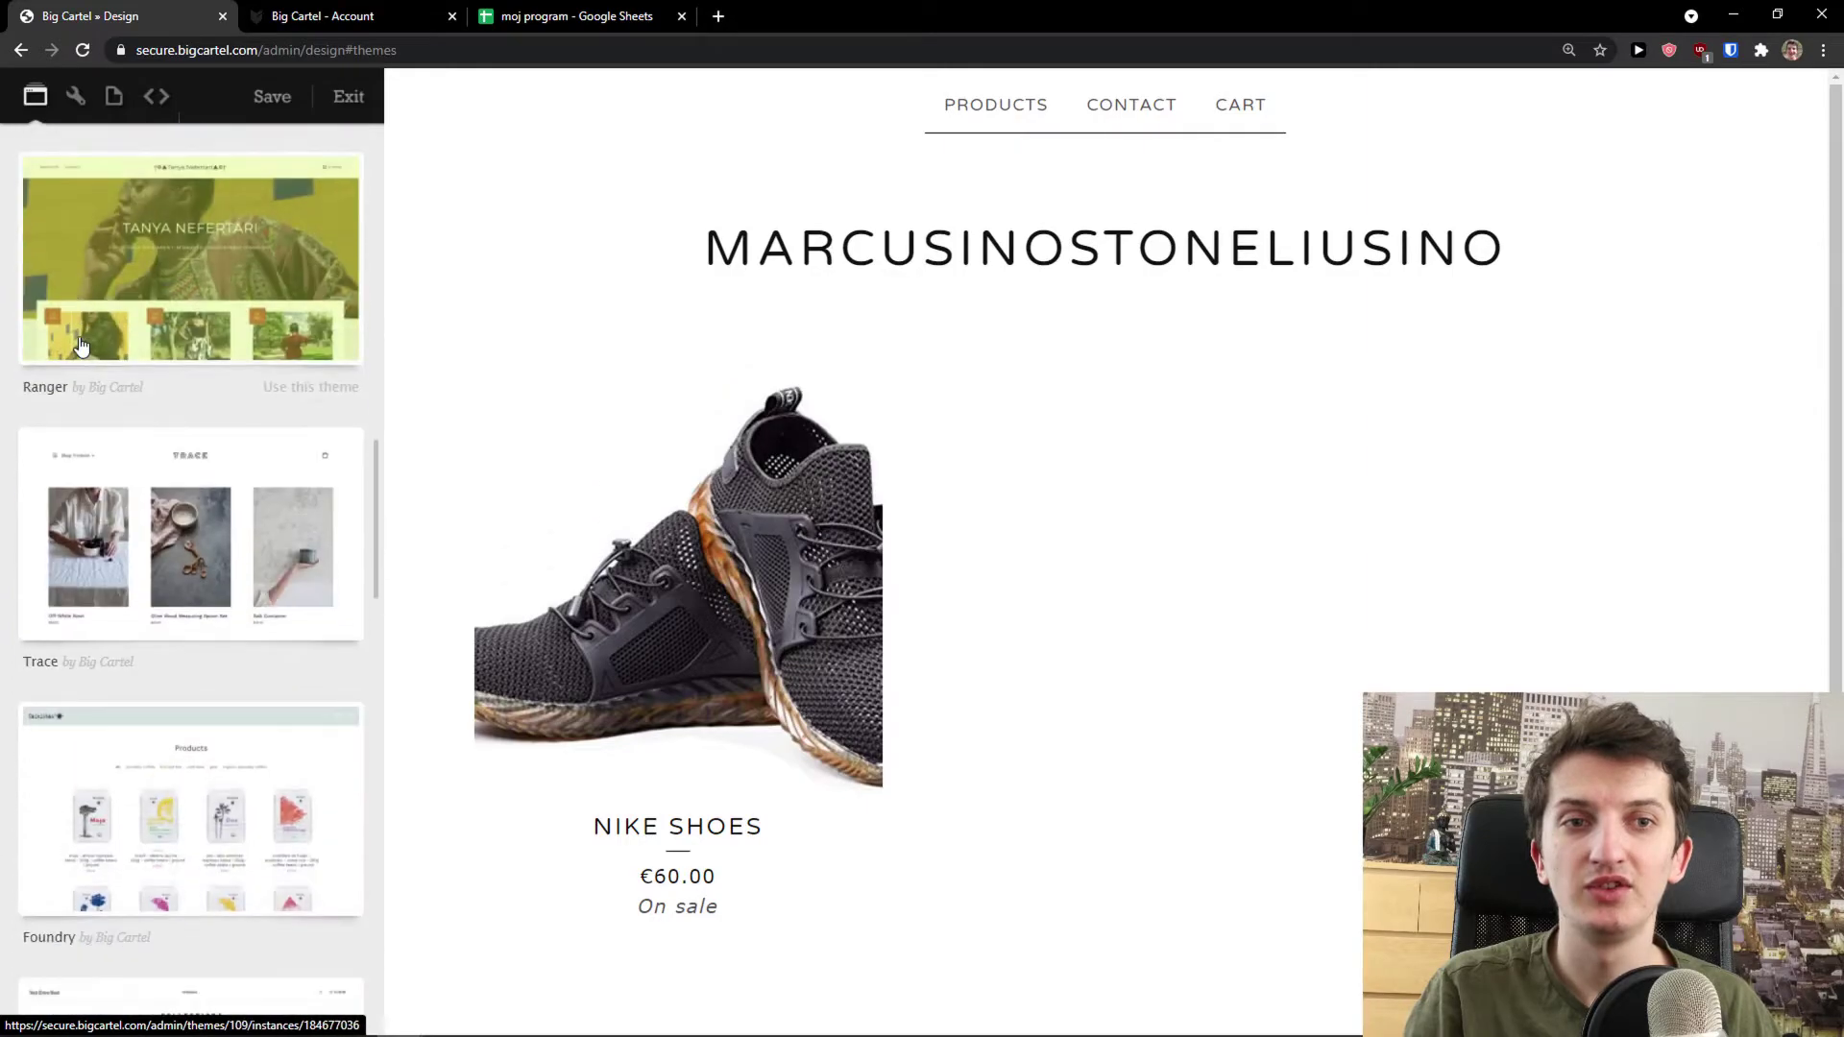
scroll(82, 346, "down", 2)
left_click_drag(381, 534, 340, 815)
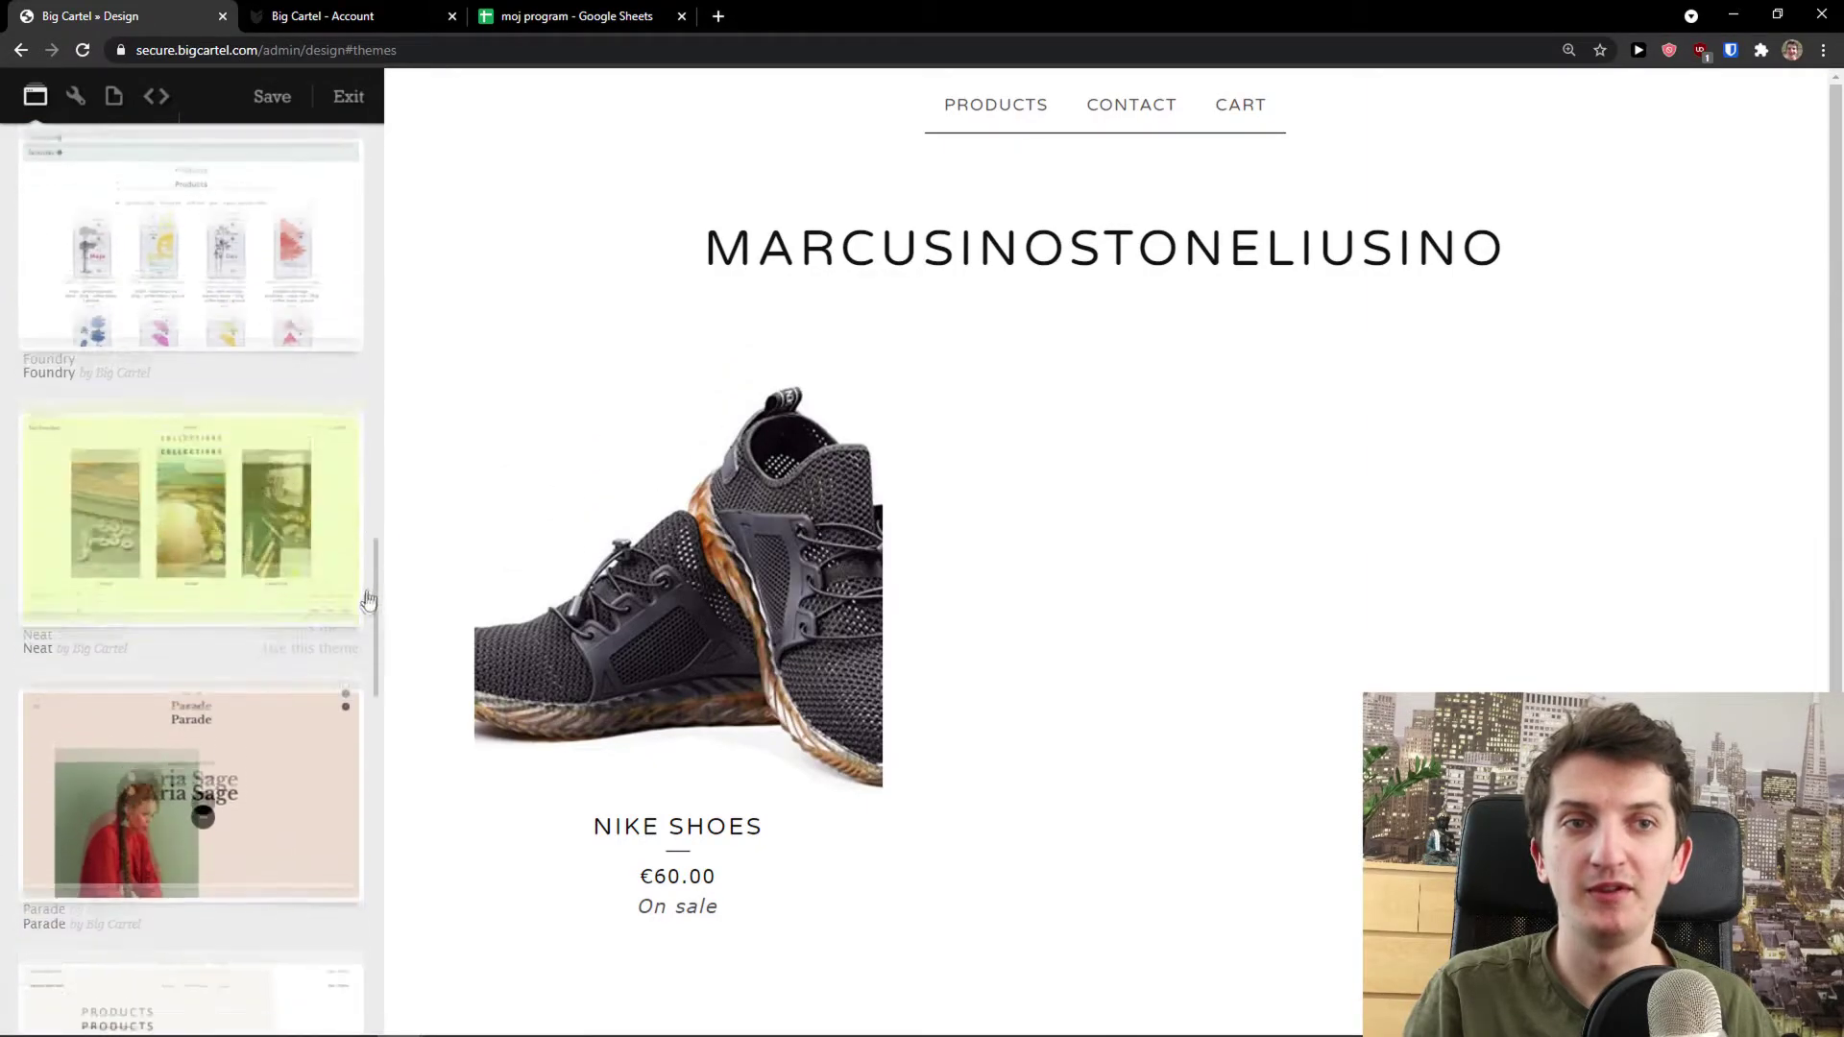
scroll(337, 865, "down", 3)
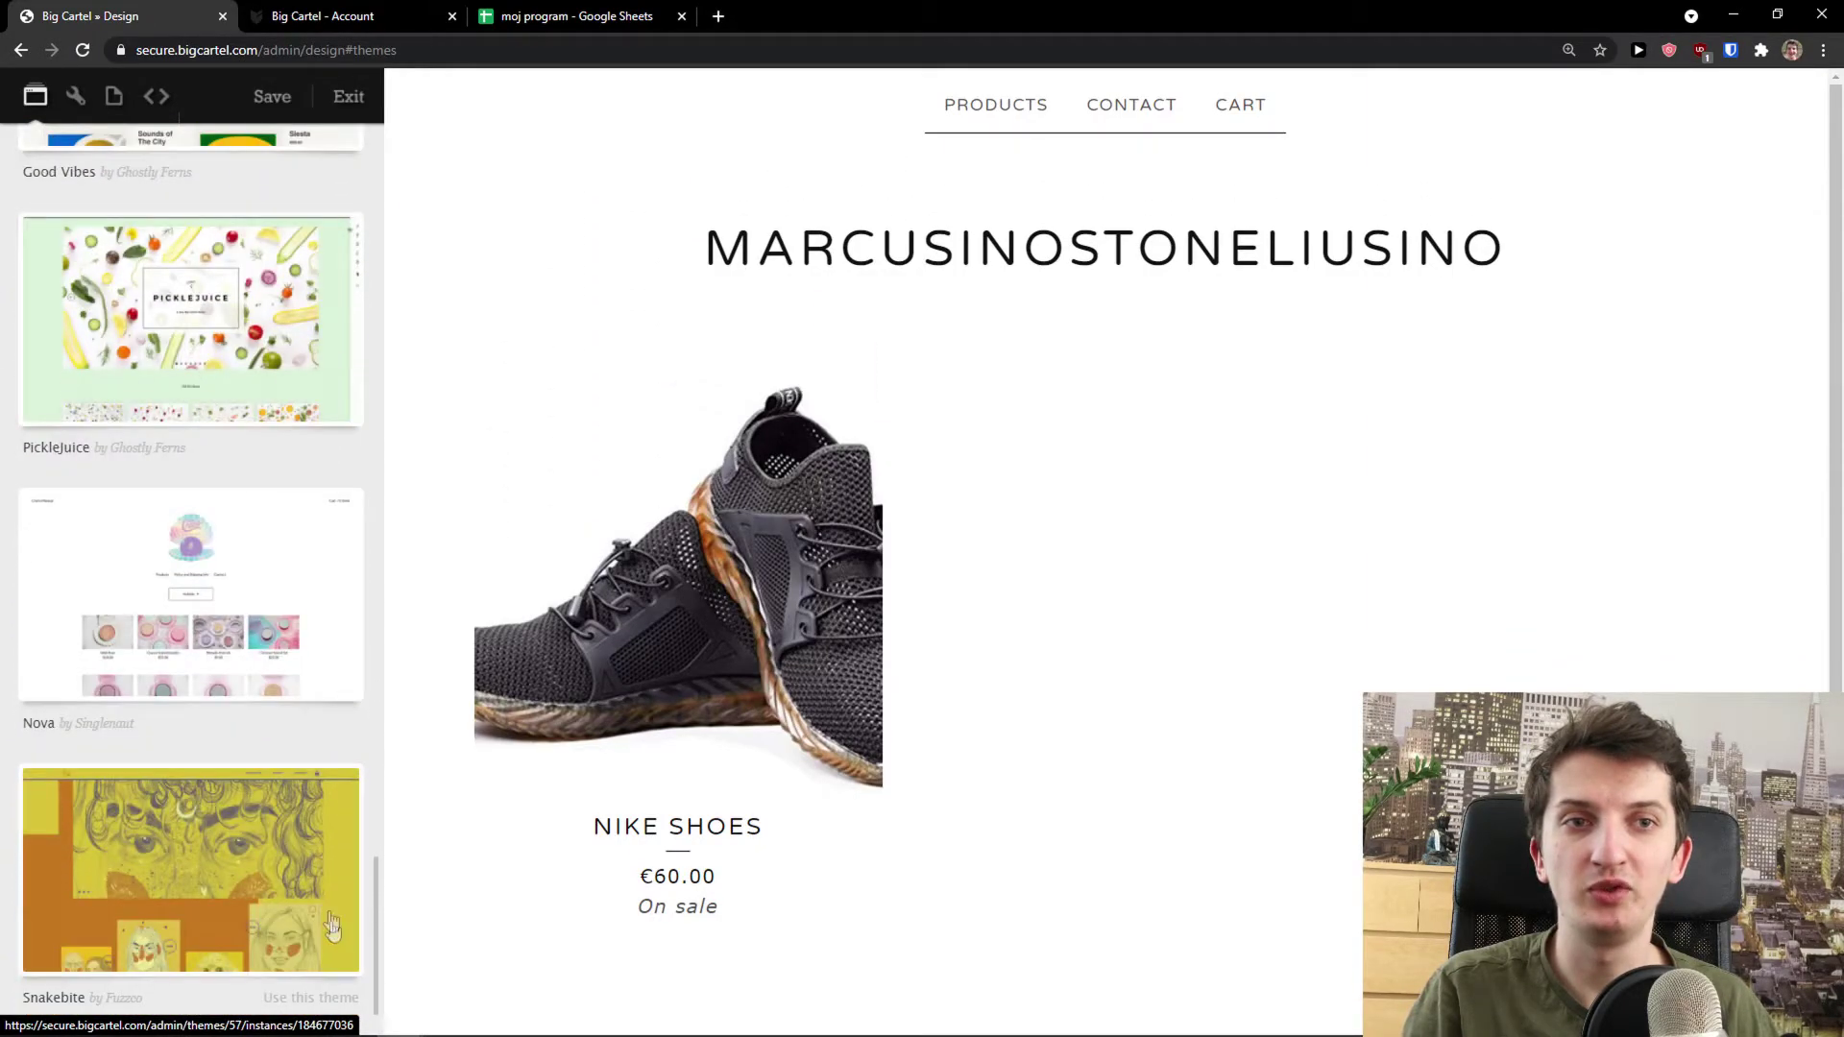
scroll(310, 577, "up", 5)
scroll(302, 341, "up", 5)
scroll(303, 342, "down", 3)
scroll(306, 332, "up", 2)
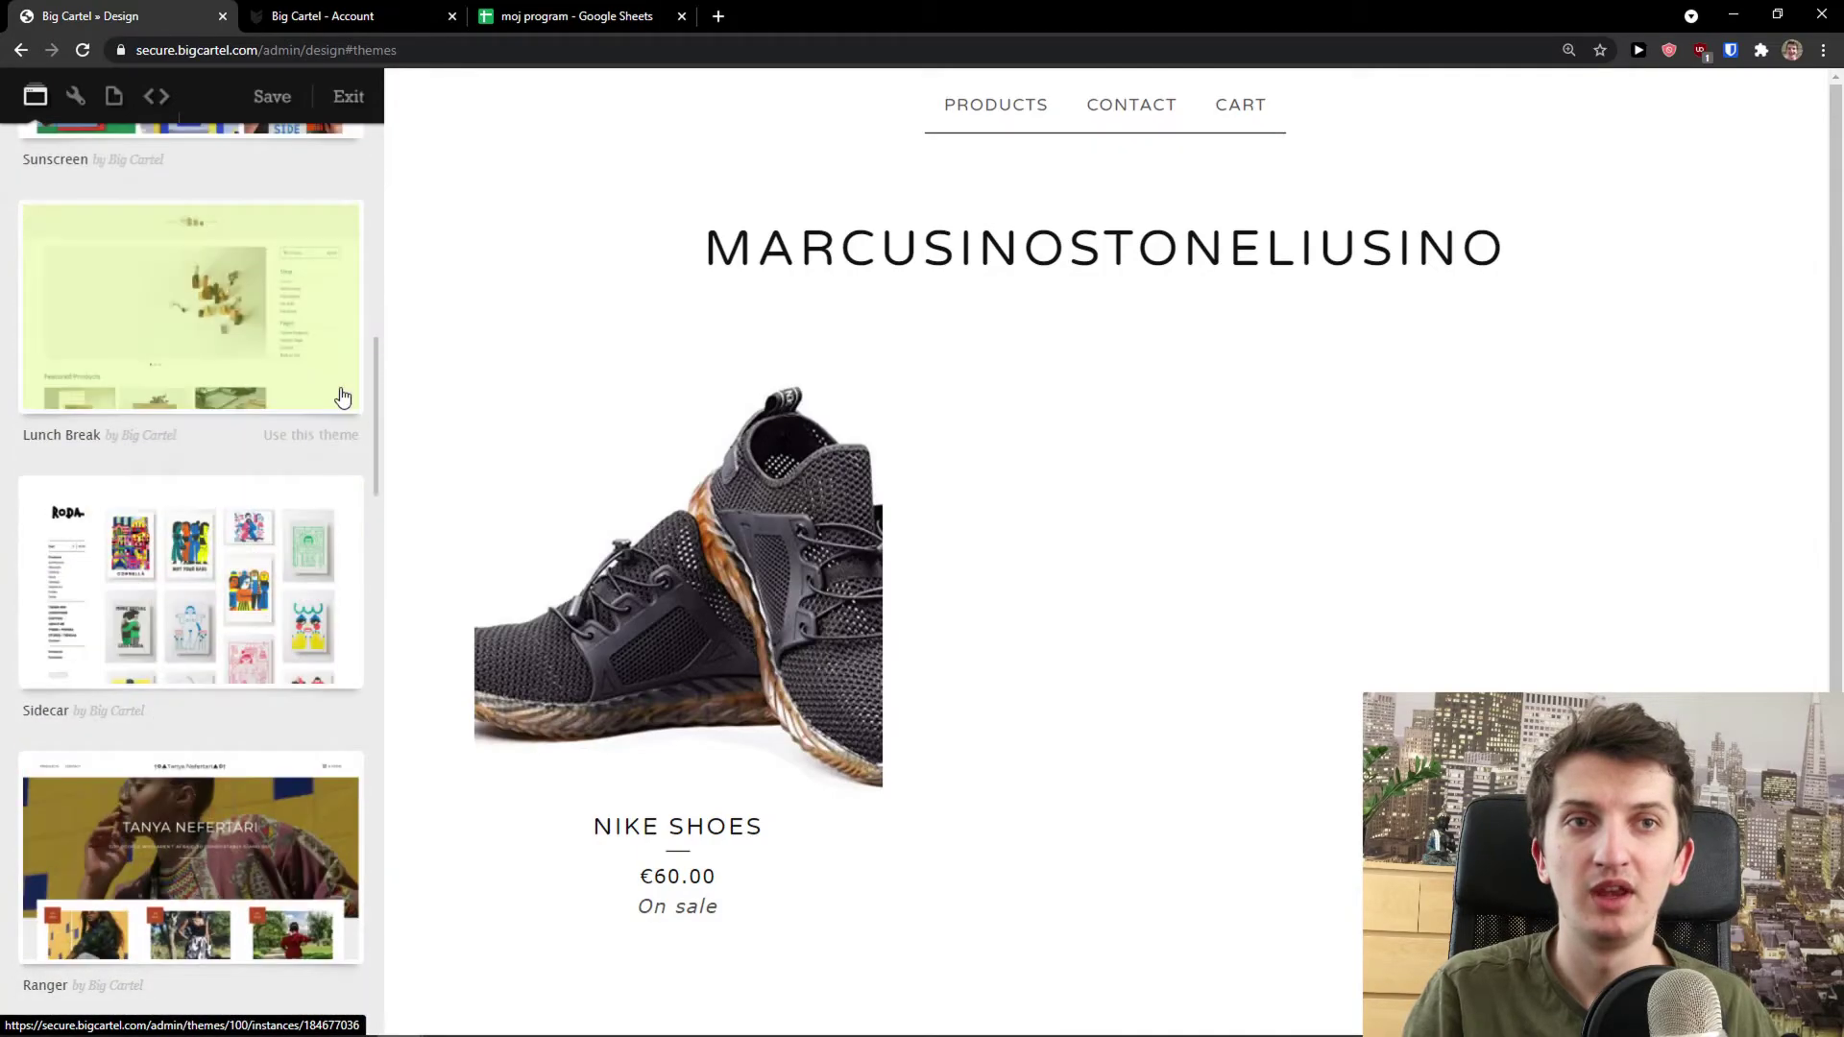
scroll(310, 320, "up", 2)
scroll(321, 298, "up", 1)
scroll(322, 297, "up", 1)
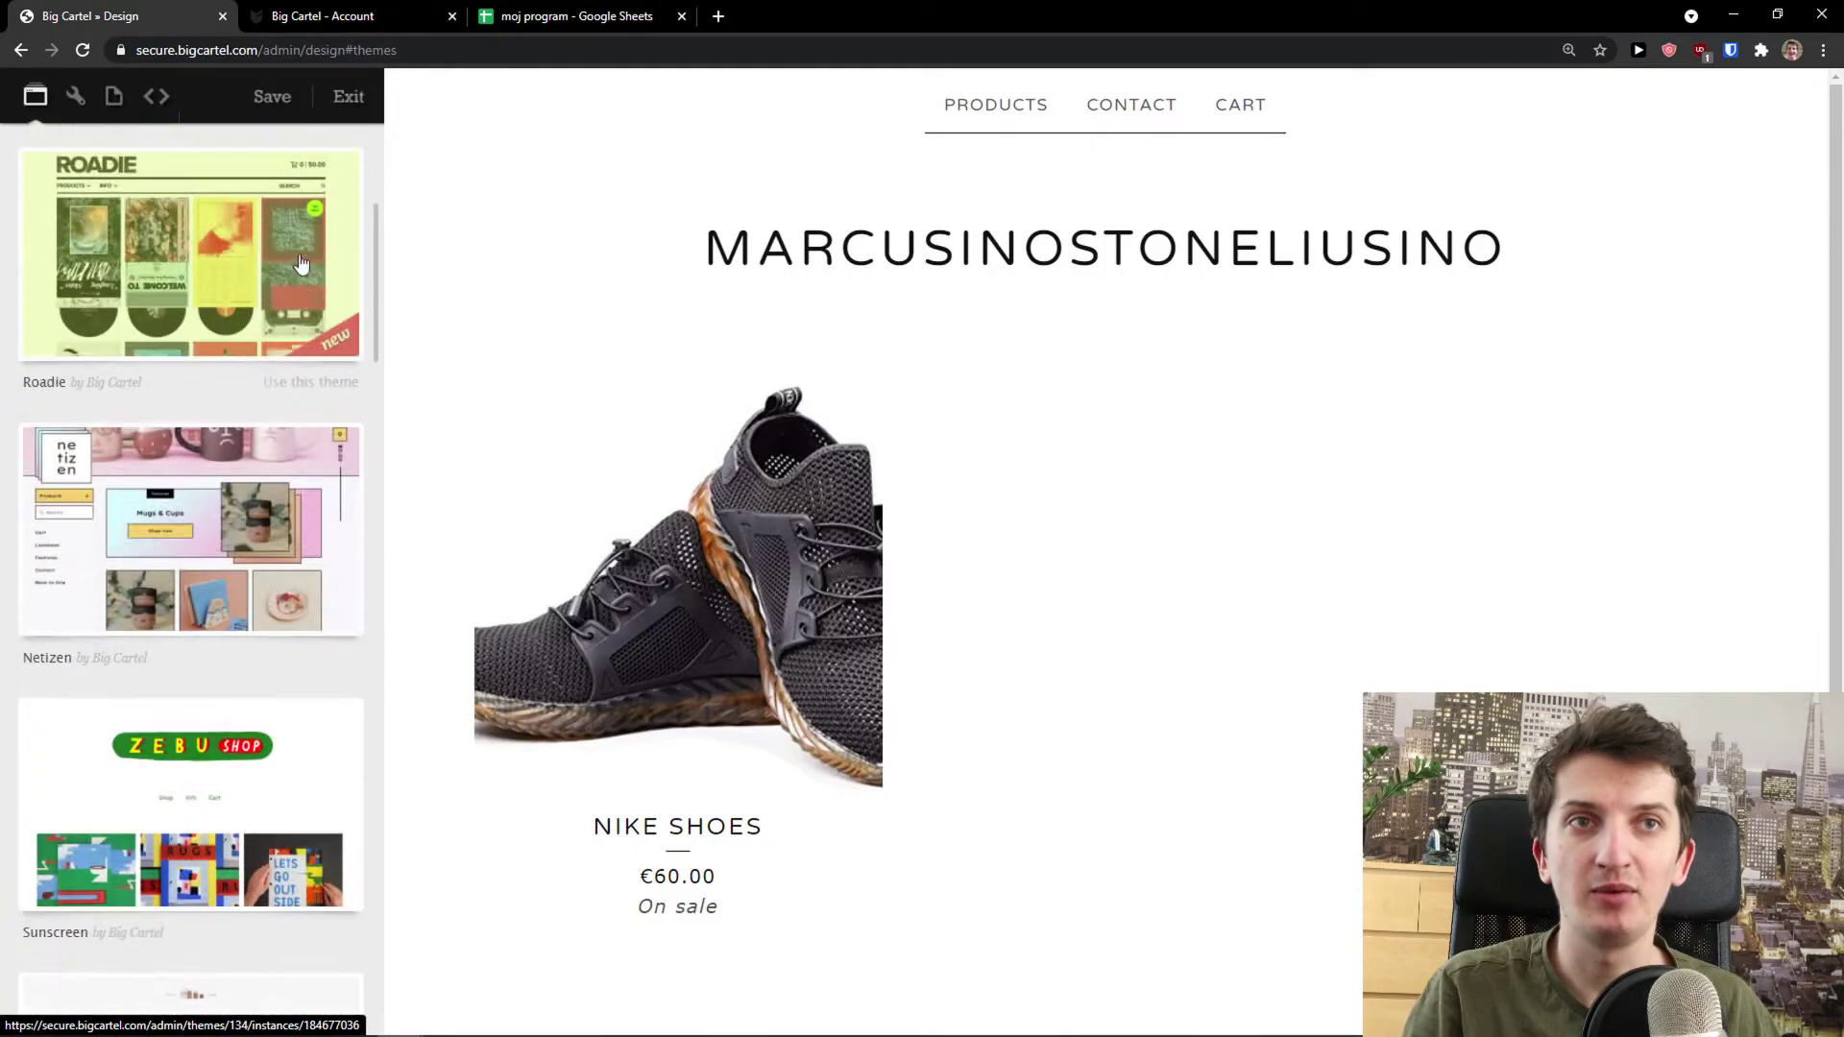
left_click(216, 469)
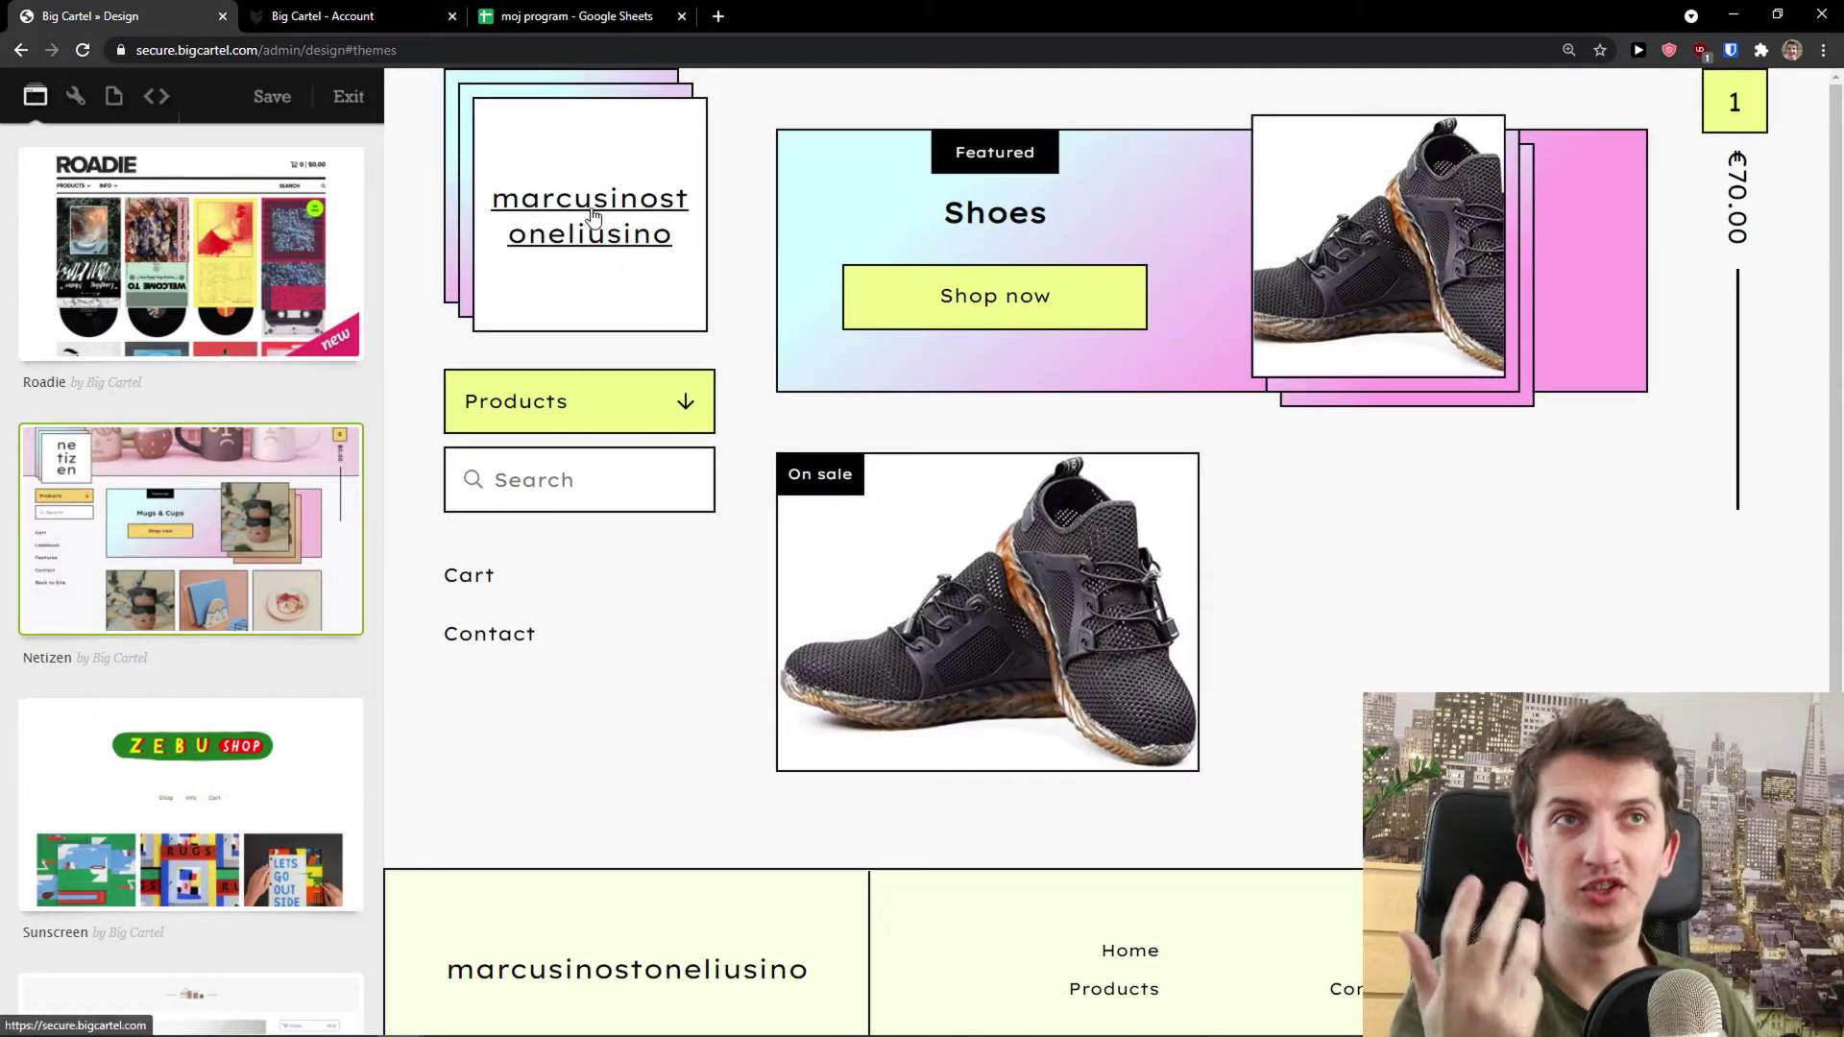
scroll(642, 538, "down", 1)
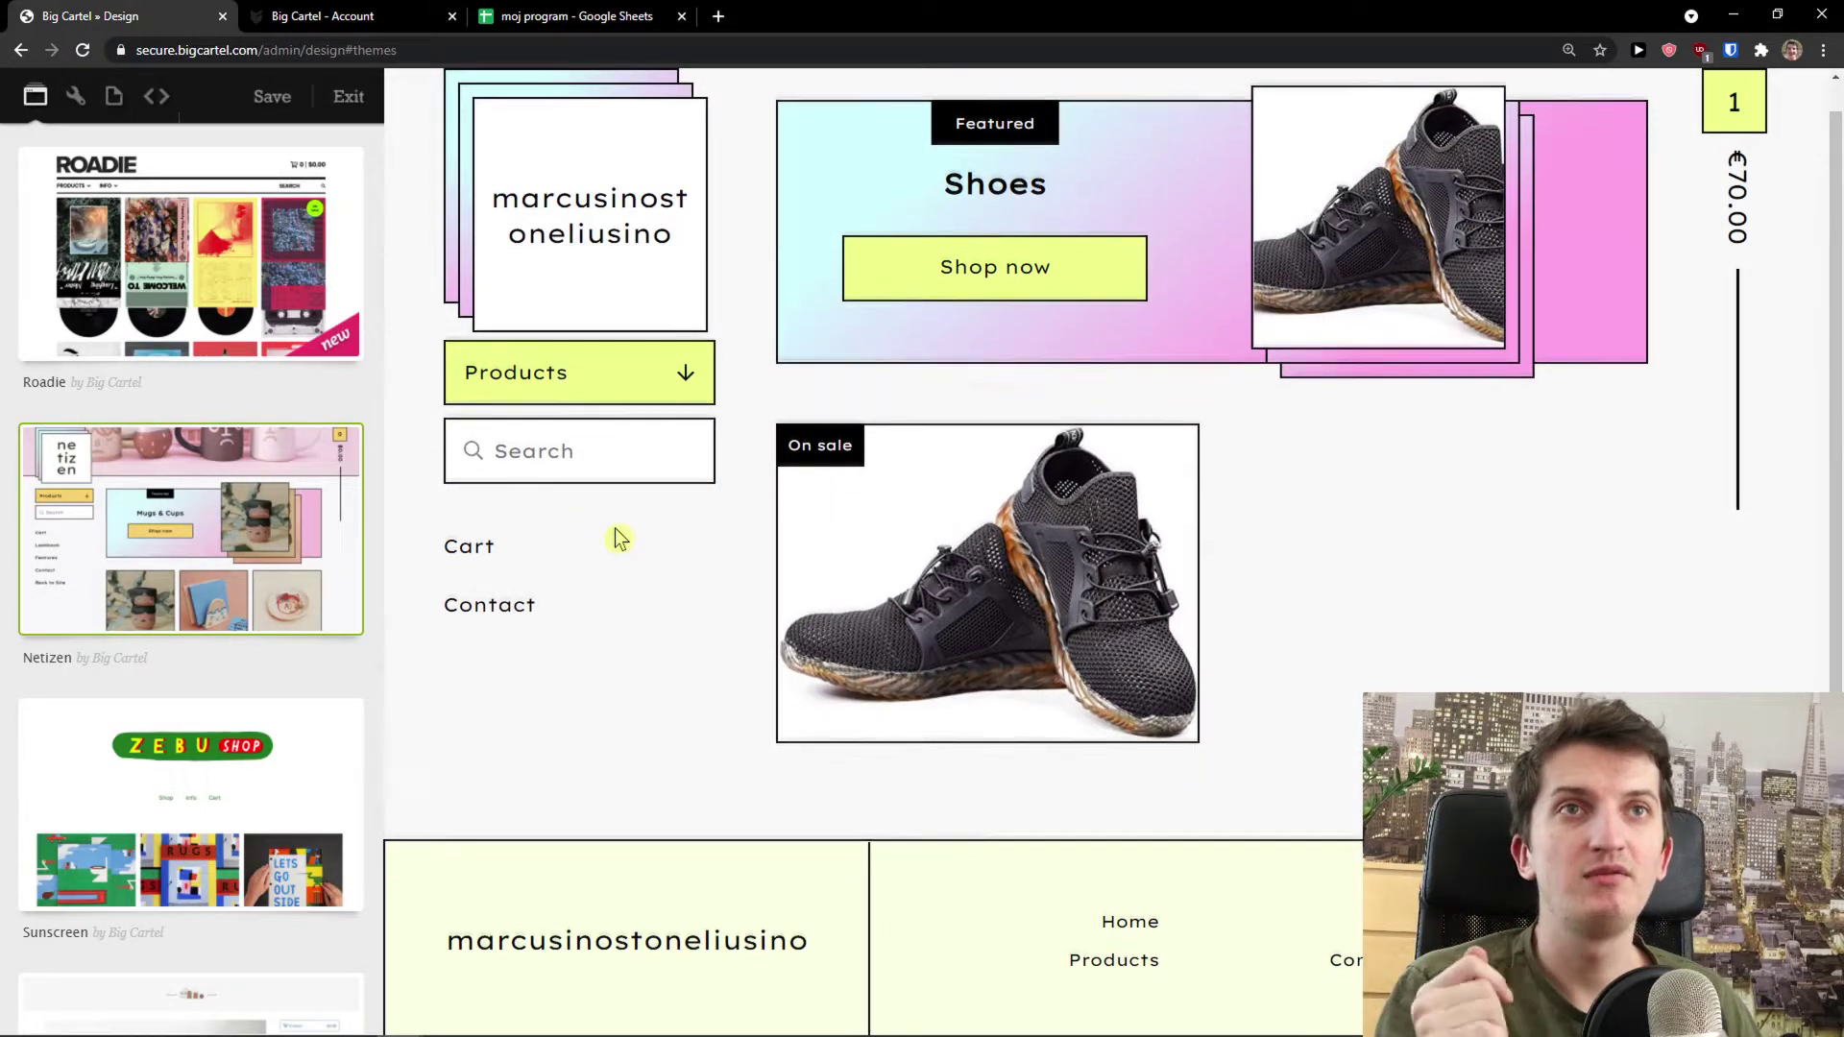
- Upload a picture file as the Header Logo in the Customize panel
left_click(77, 96)
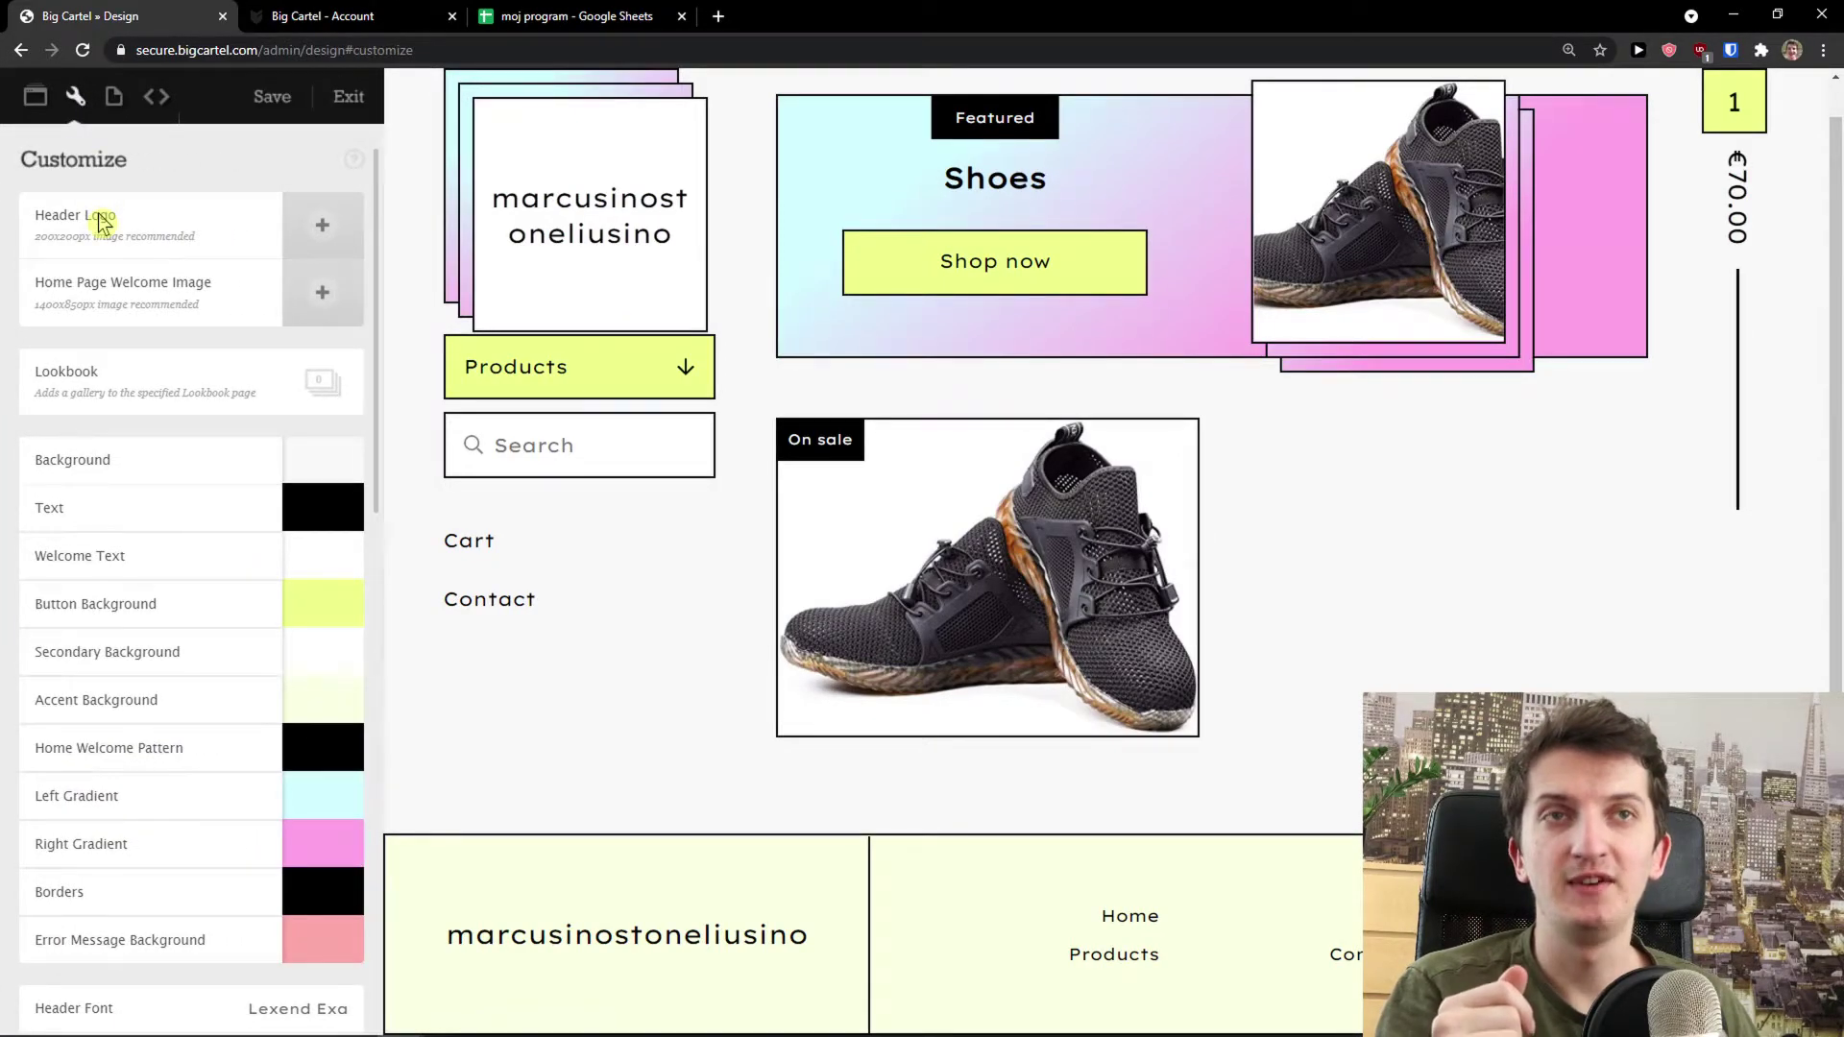
left_click(323, 247)
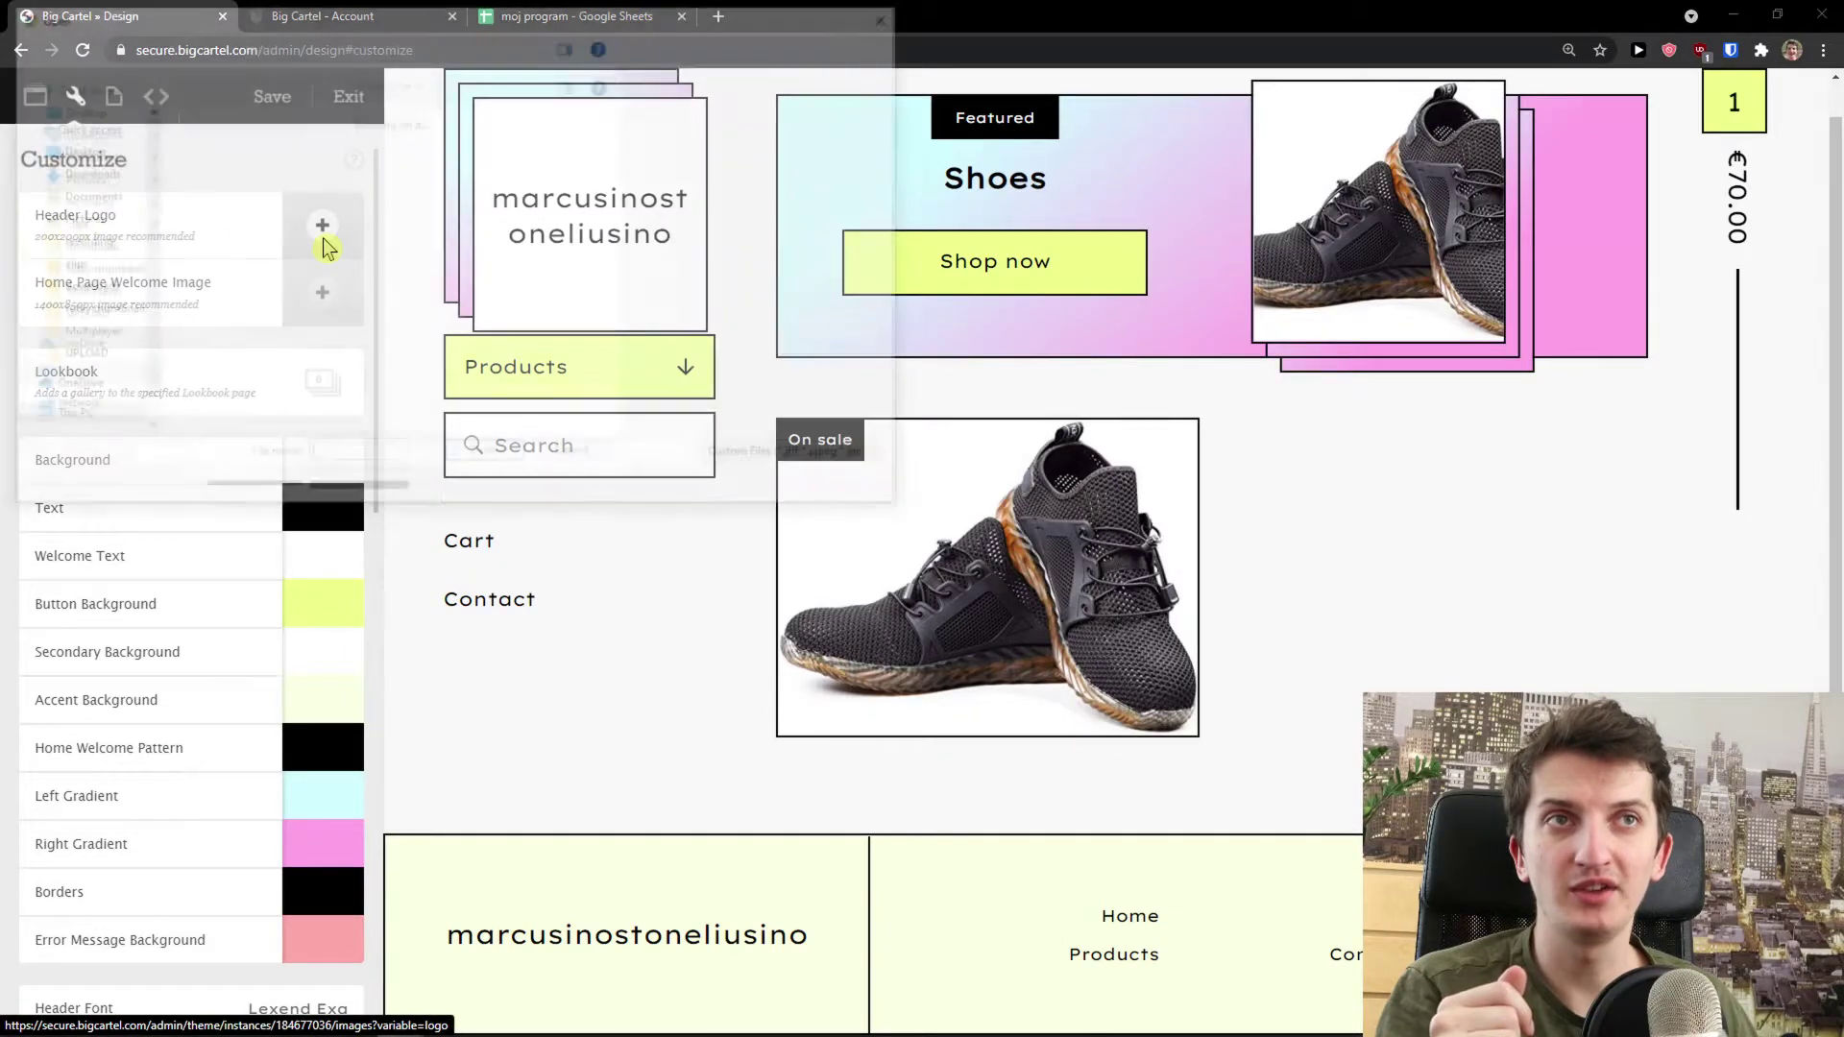
scroll(371, 274, "down", 1)
double_click(358, 278)
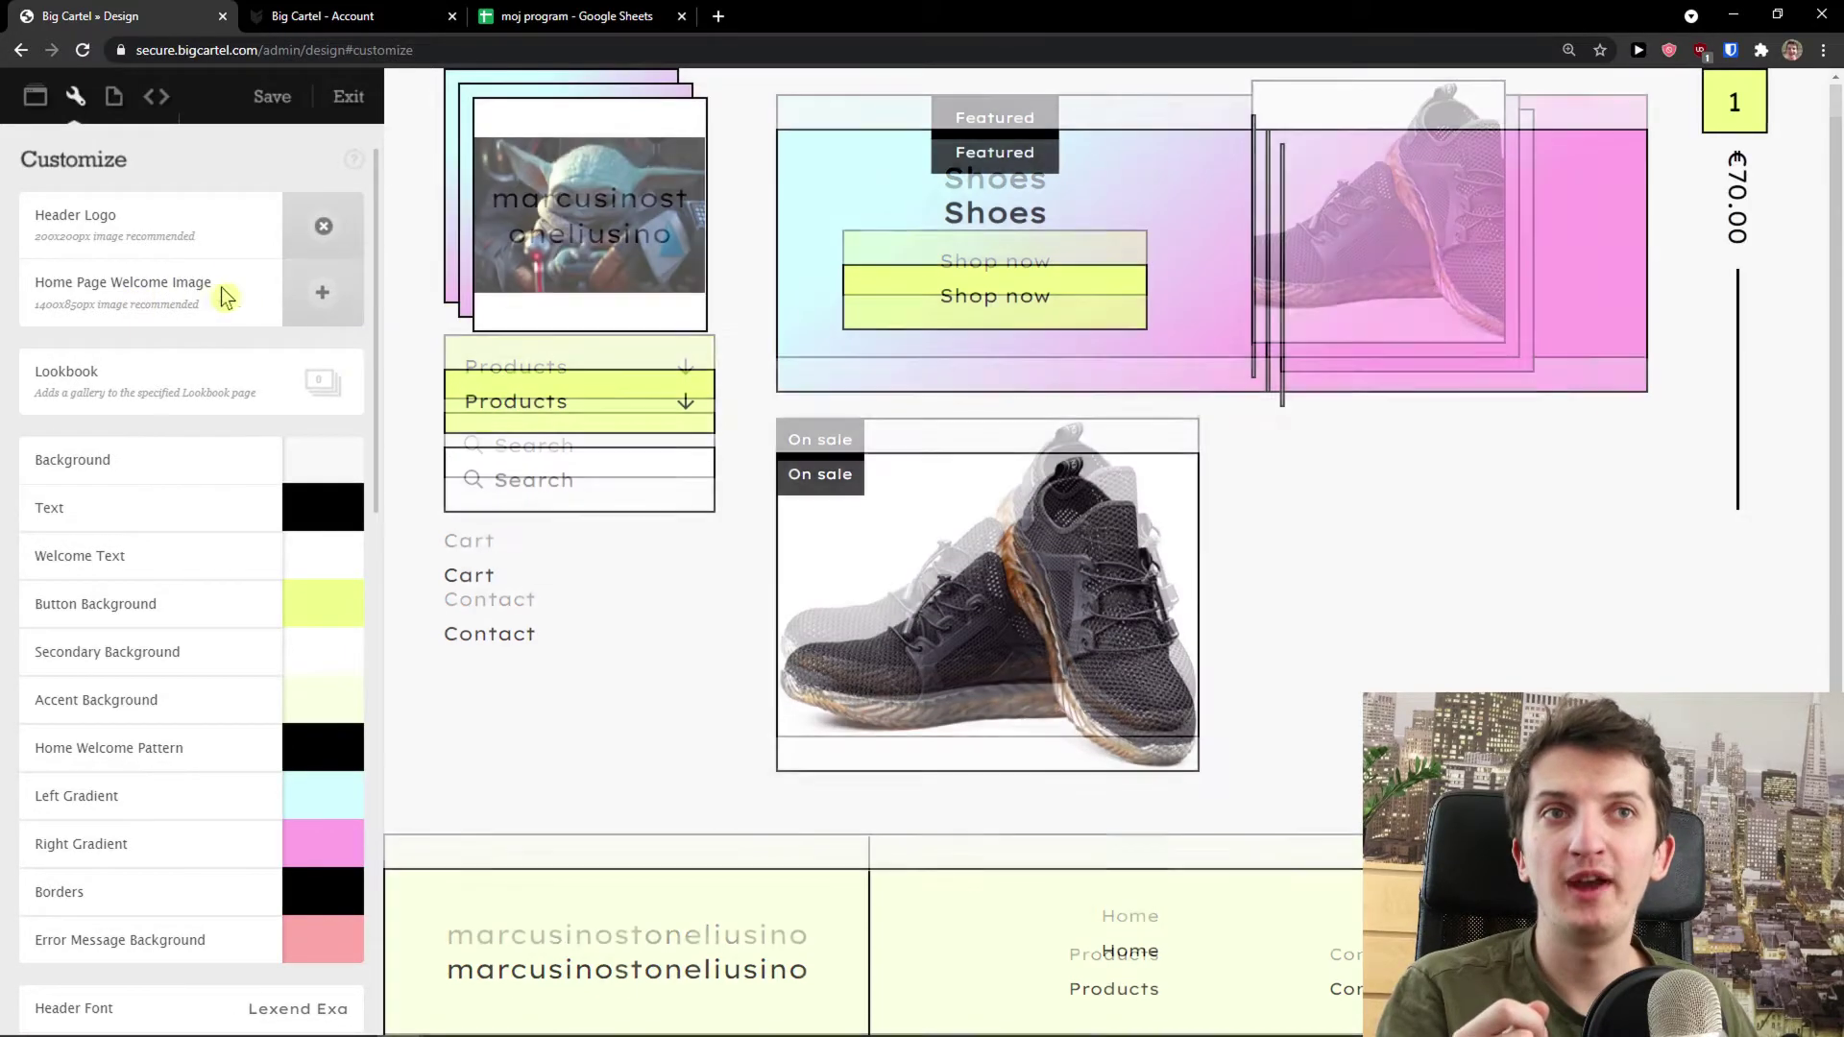
- Upload a picture file as the Home Page Welcome Image banner
left_click(318, 297)
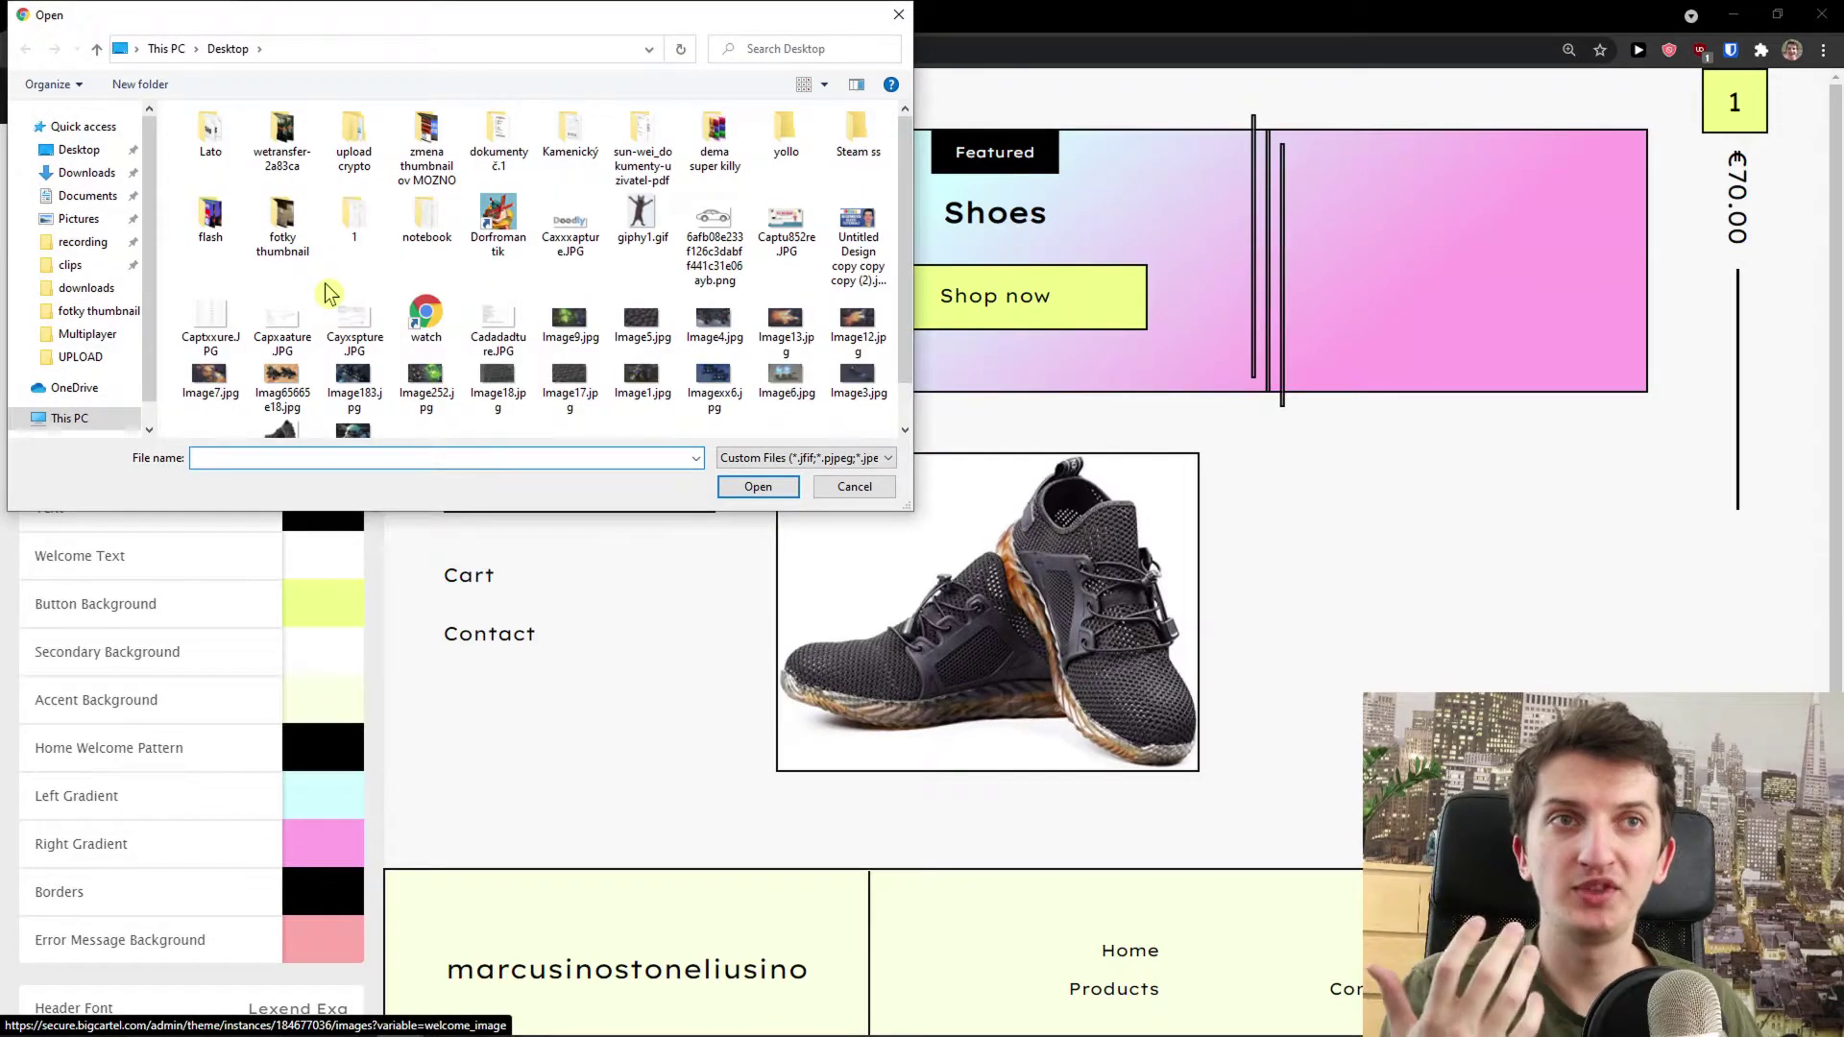
double_click(289, 379)
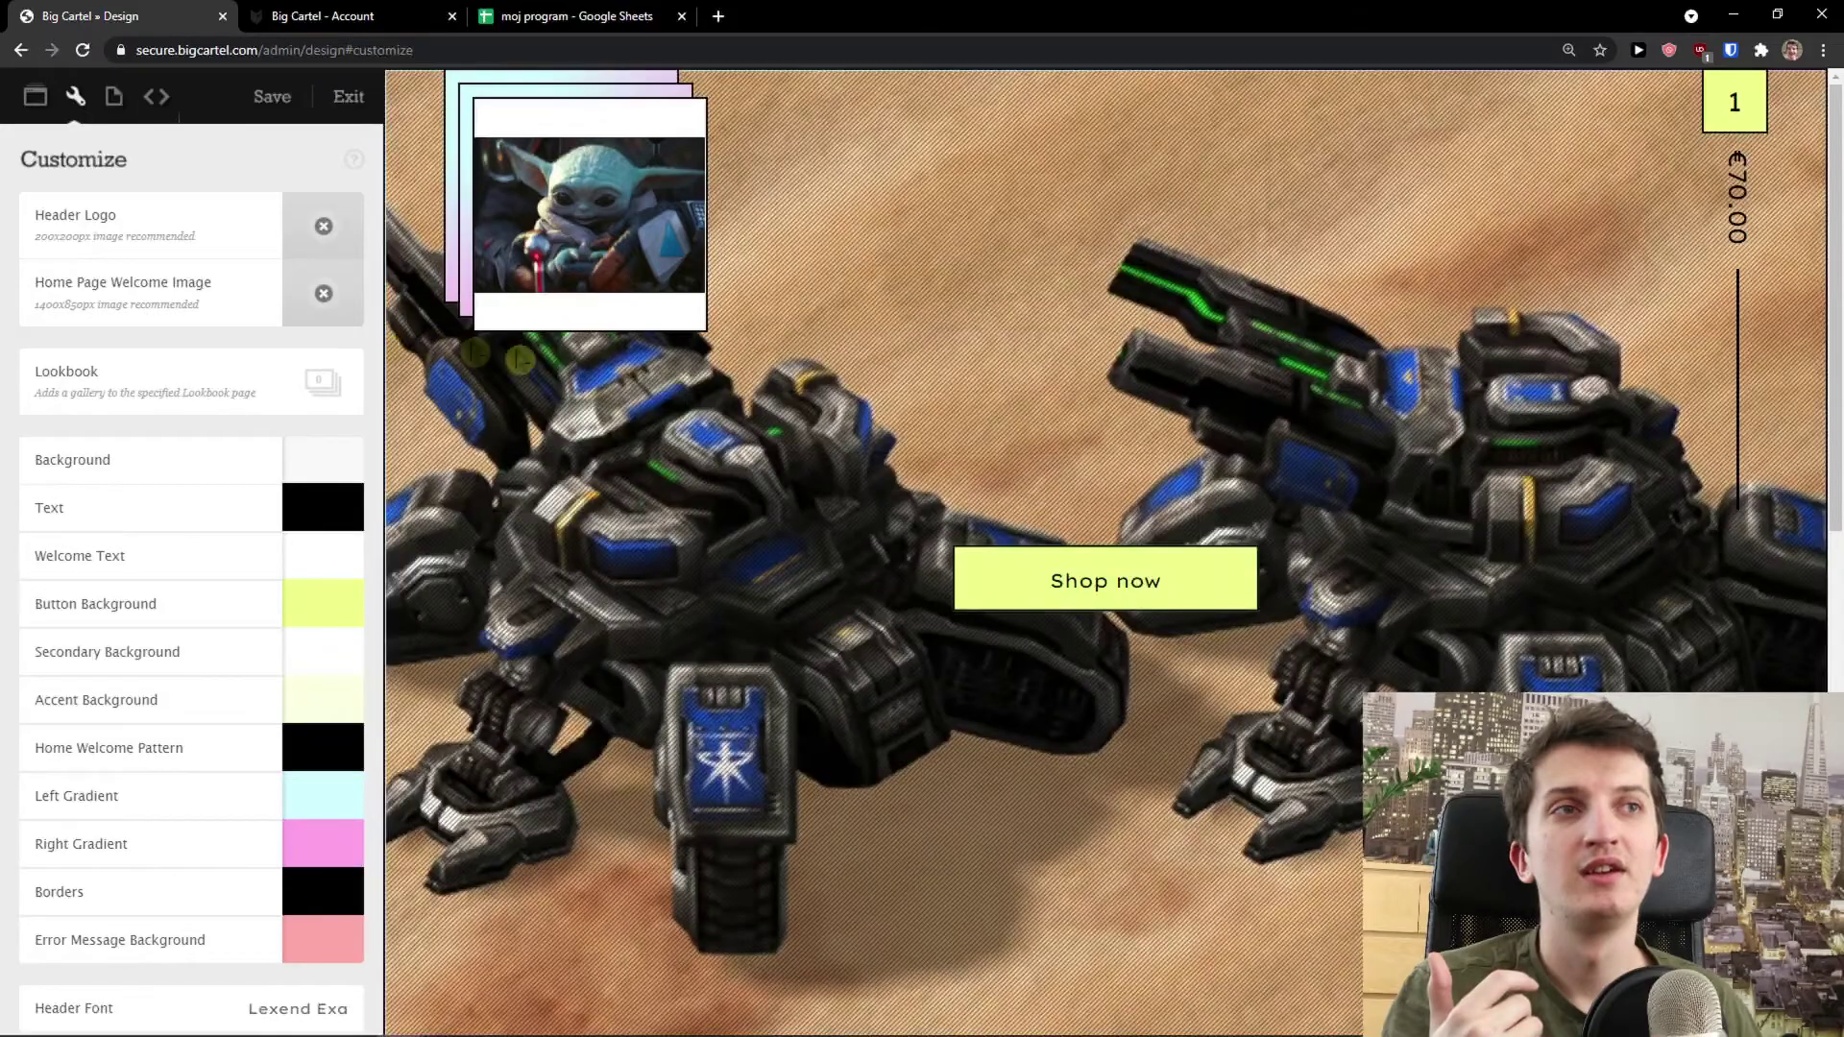
scroll(577, 416, "down", 5)
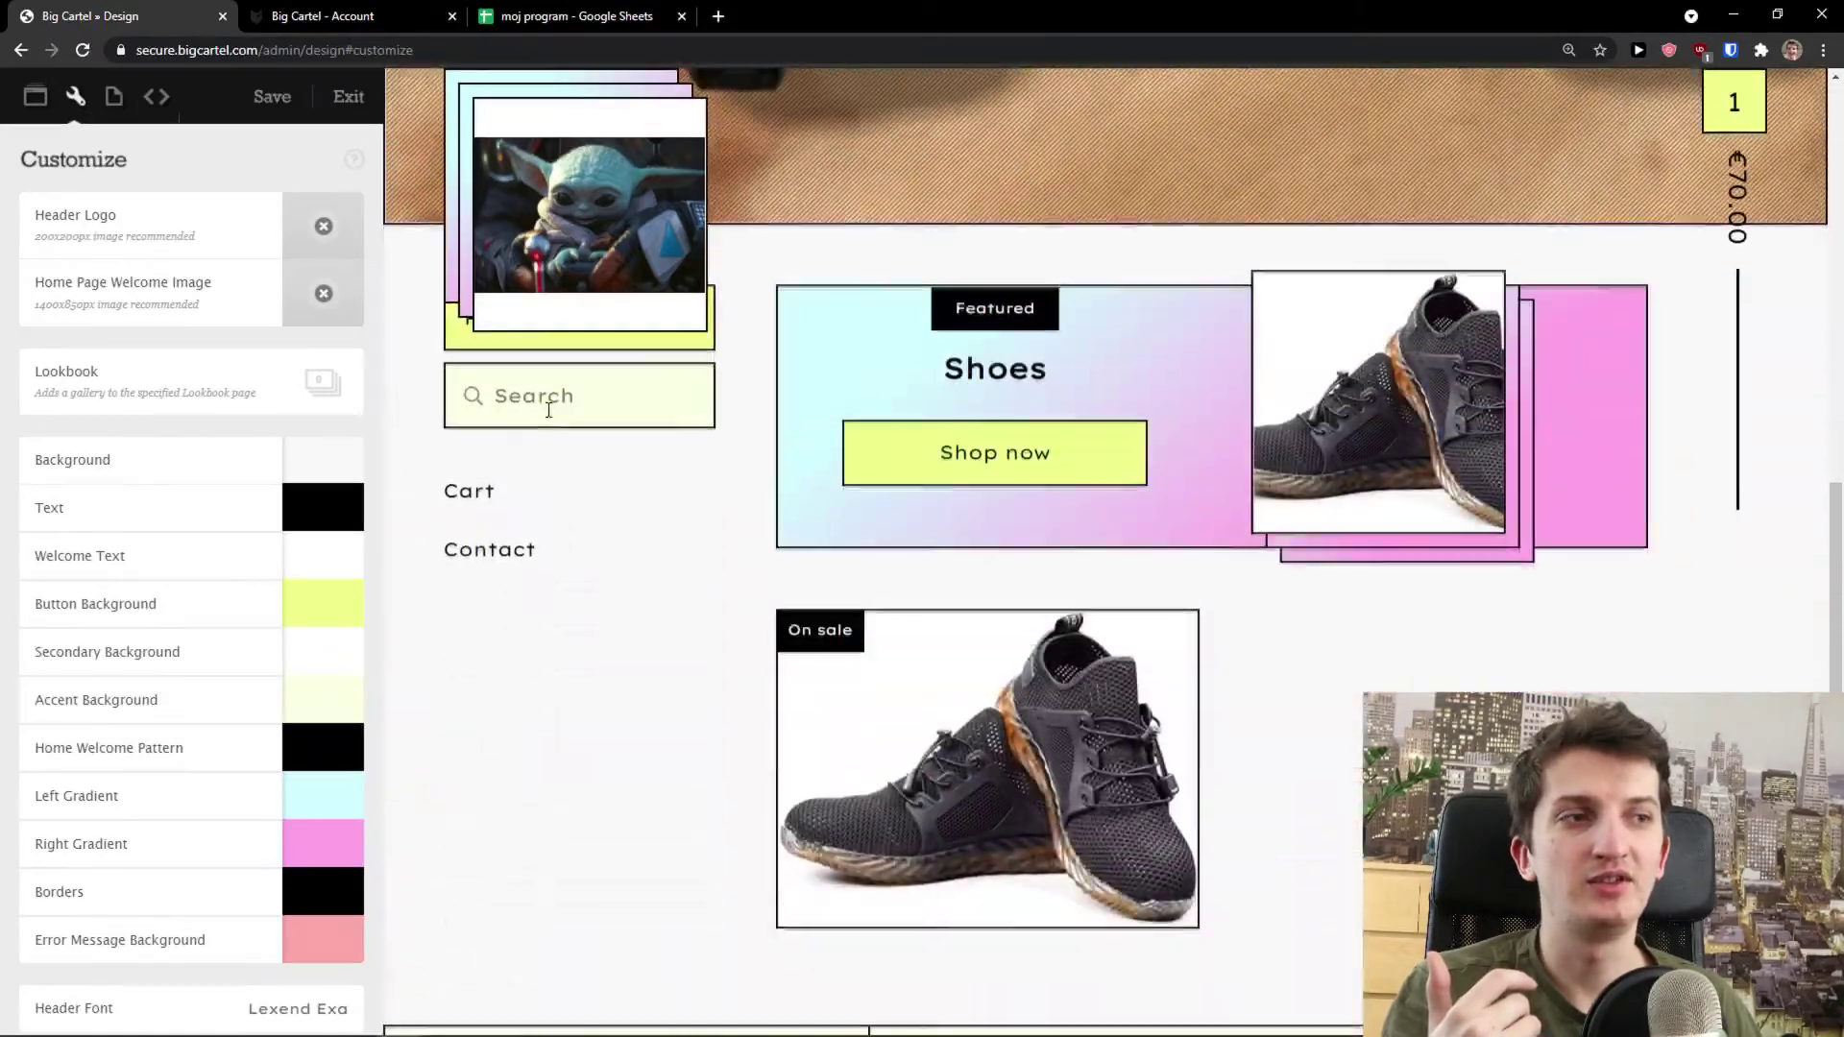
scroll(549, 418, "up", 5)
scroll(537, 418, "down", 3)
scroll(536, 418, "up", 3)
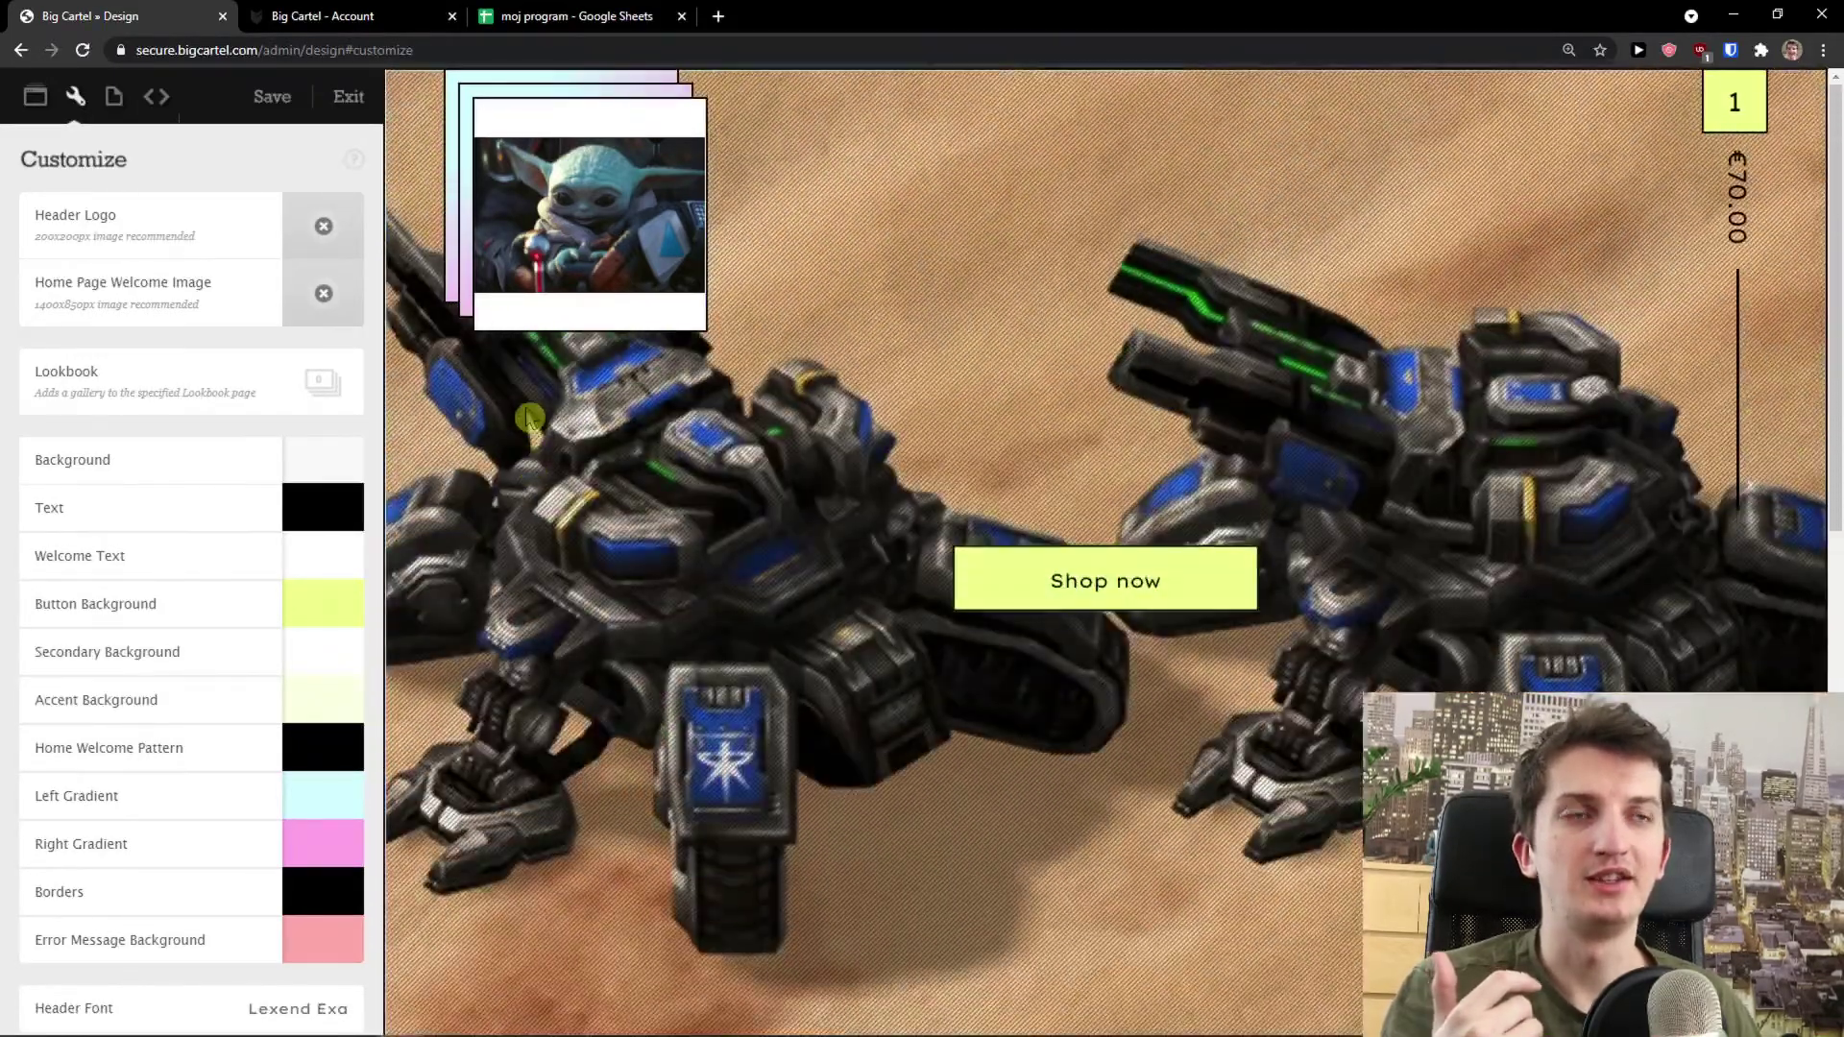
scroll(531, 416, "down", 3)
scroll(523, 414, "down", 3)
scroll(523, 413, "down", 2)
scroll(523, 414, "up", 5)
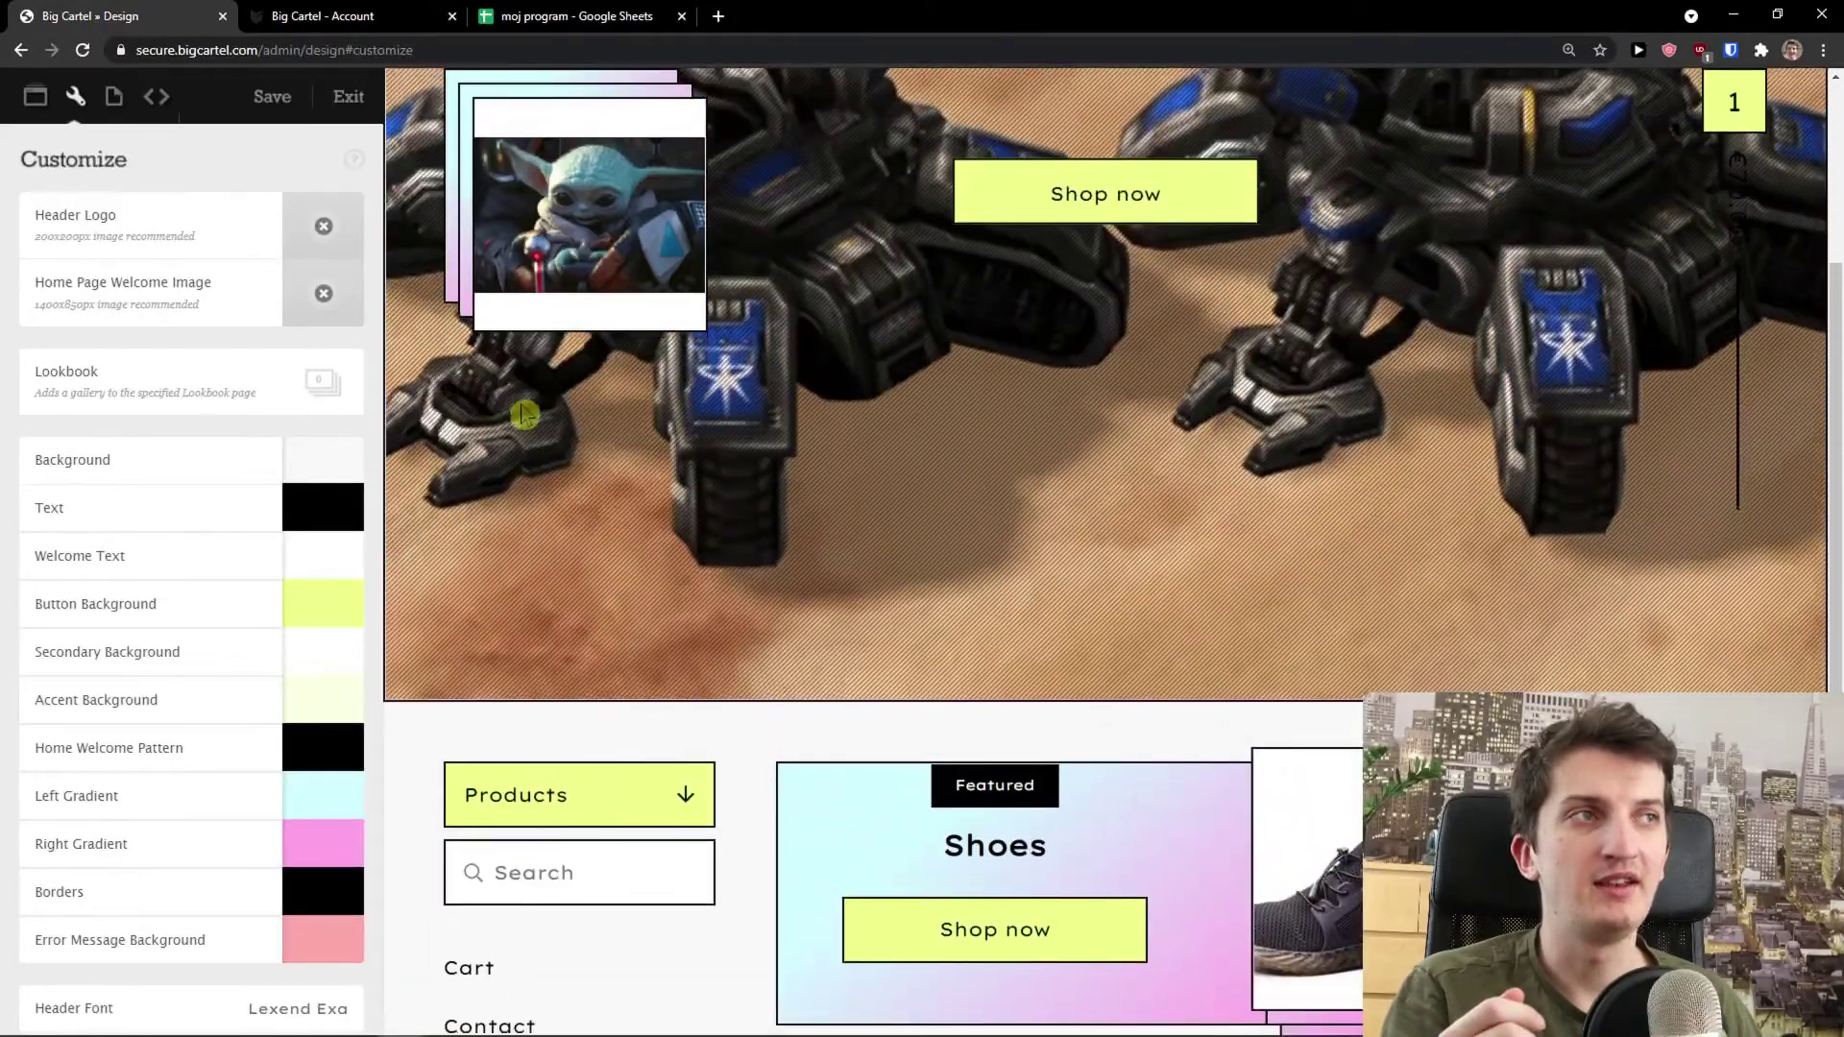
scroll(523, 414, "up", 3)
scroll(523, 414, "down", 1)
scroll(523, 414, "up", 1)
scroll(524, 414, "down", 1)
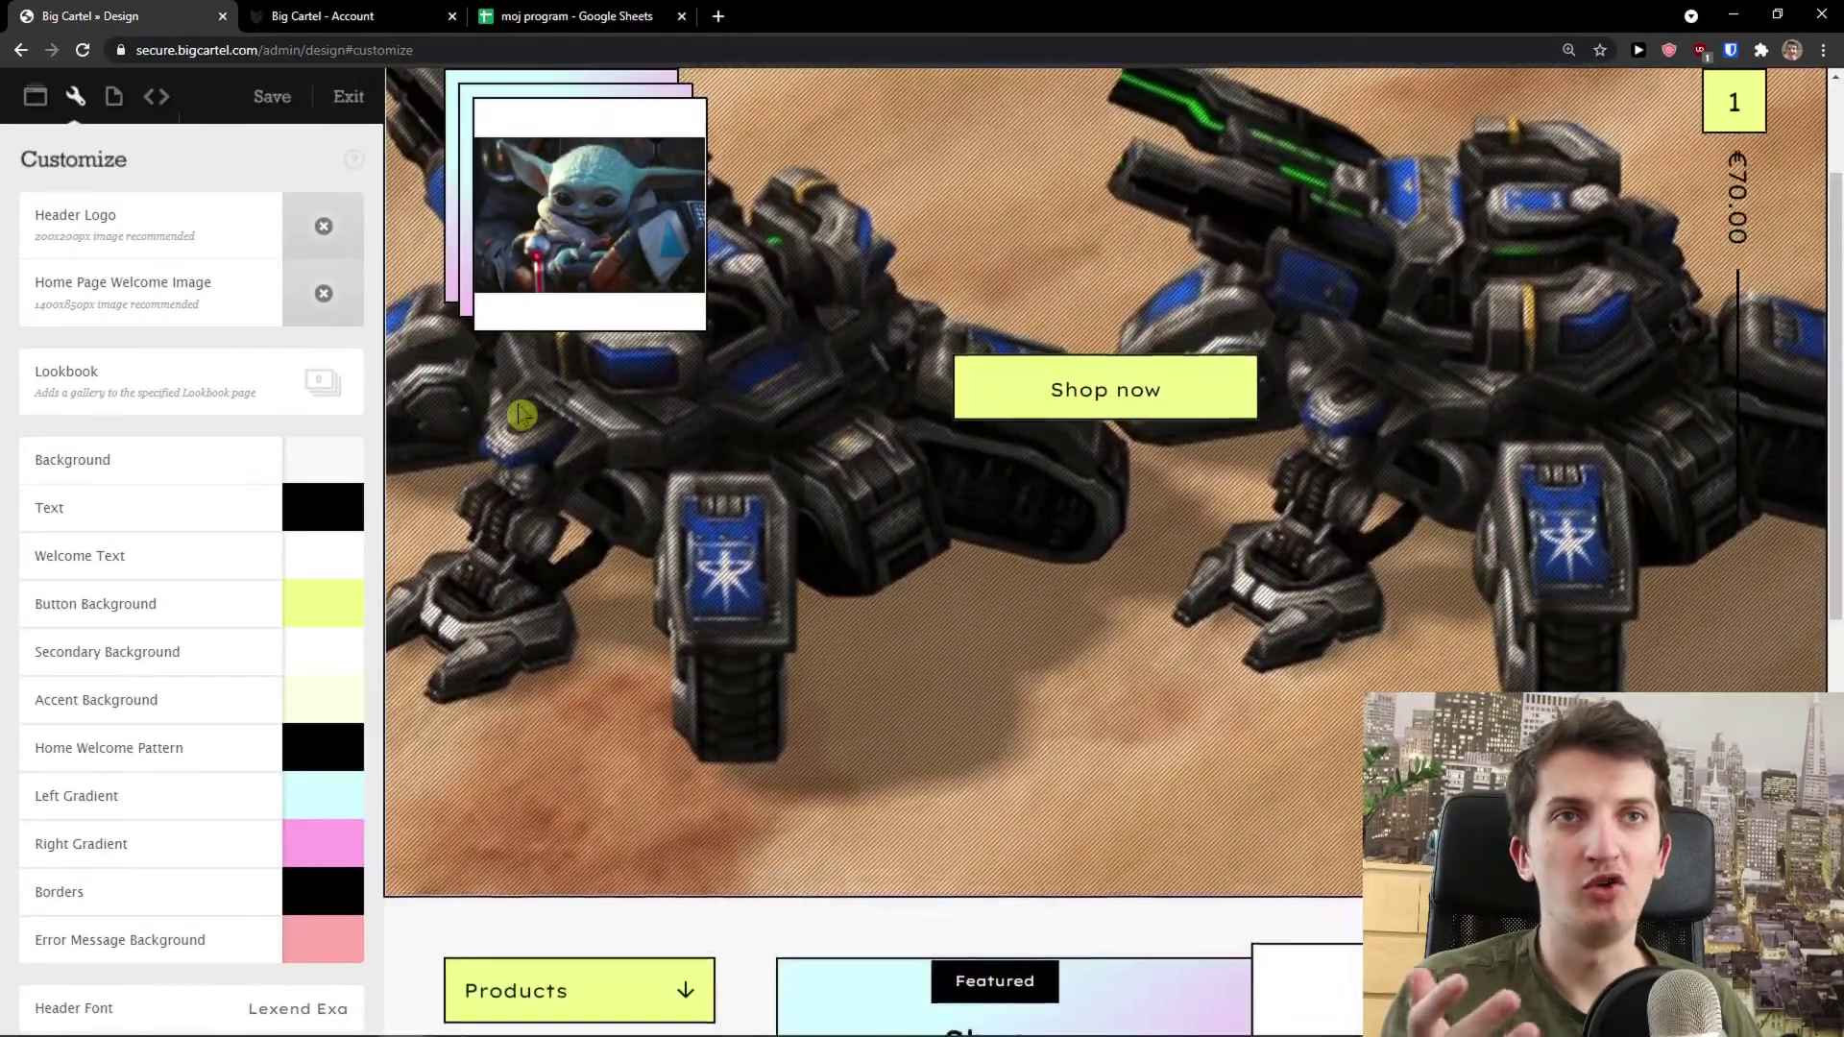
scroll(524, 414, "down", 3)
scroll(522, 415, "down", 3)
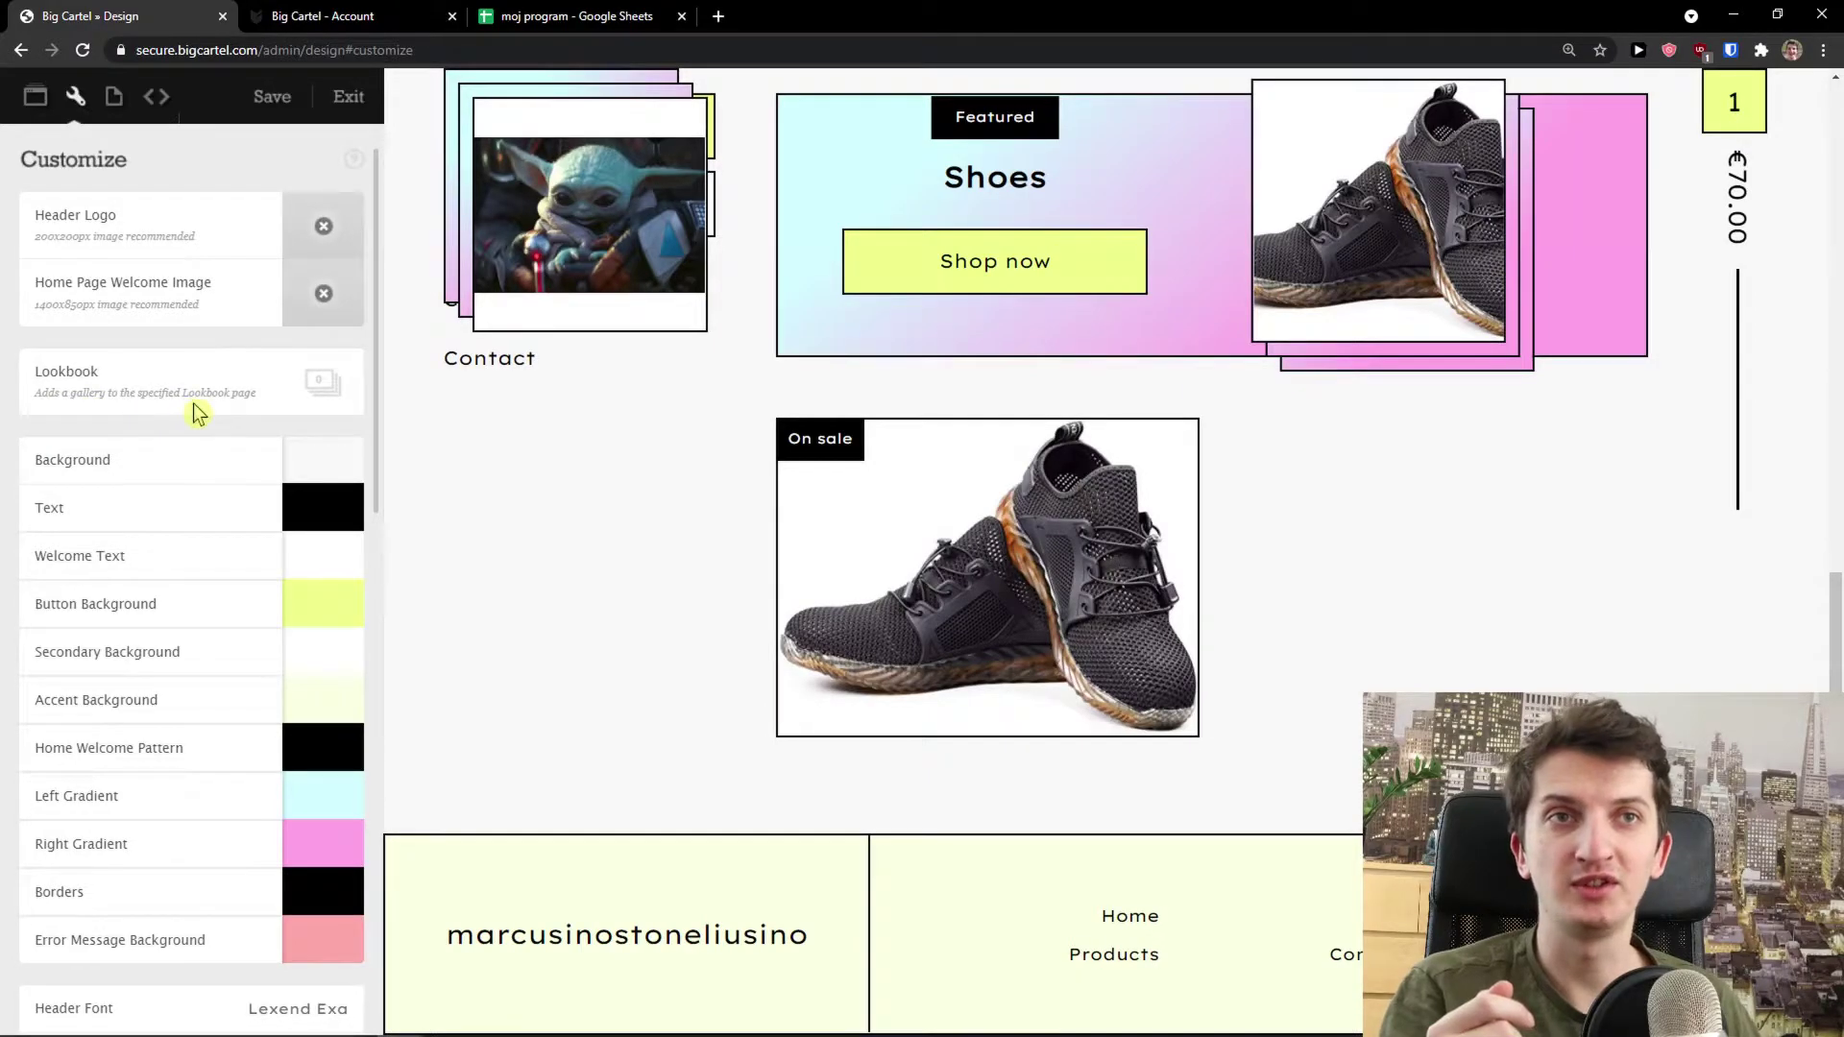
scroll(179, 492, "down", 1)
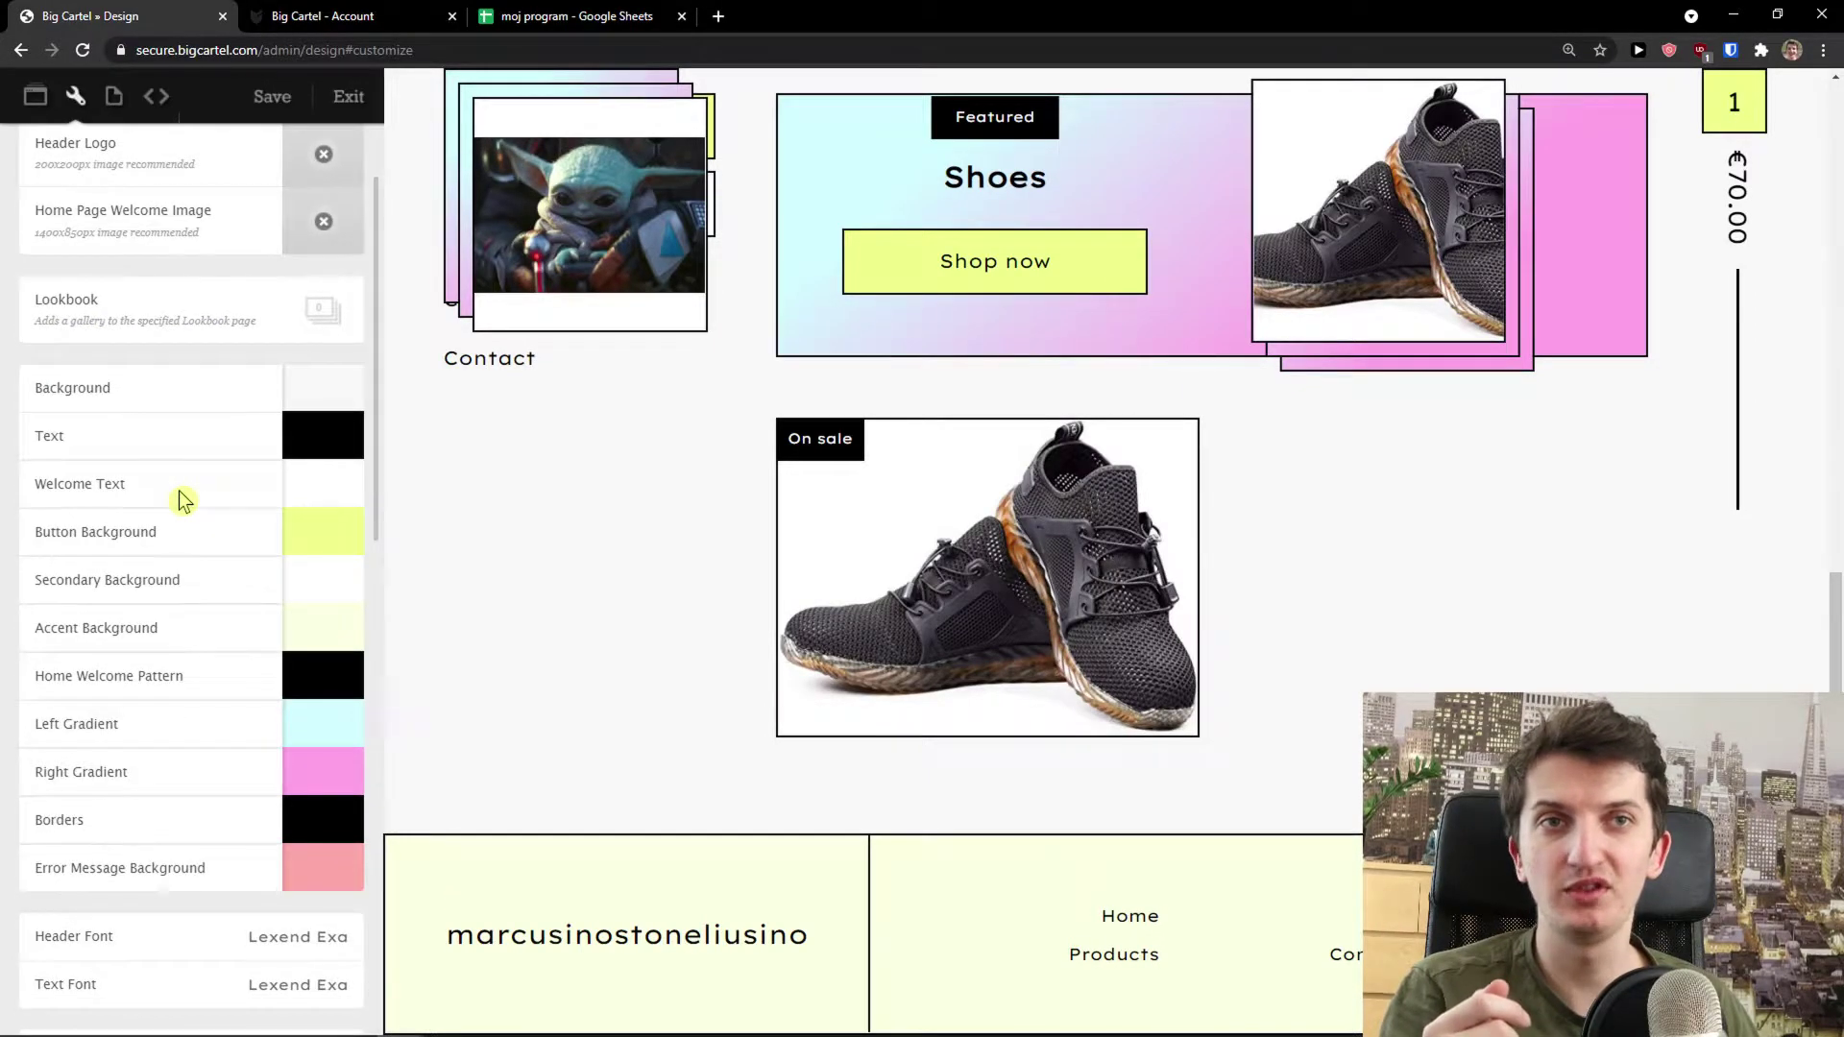
scroll(179, 492, "down", 1)
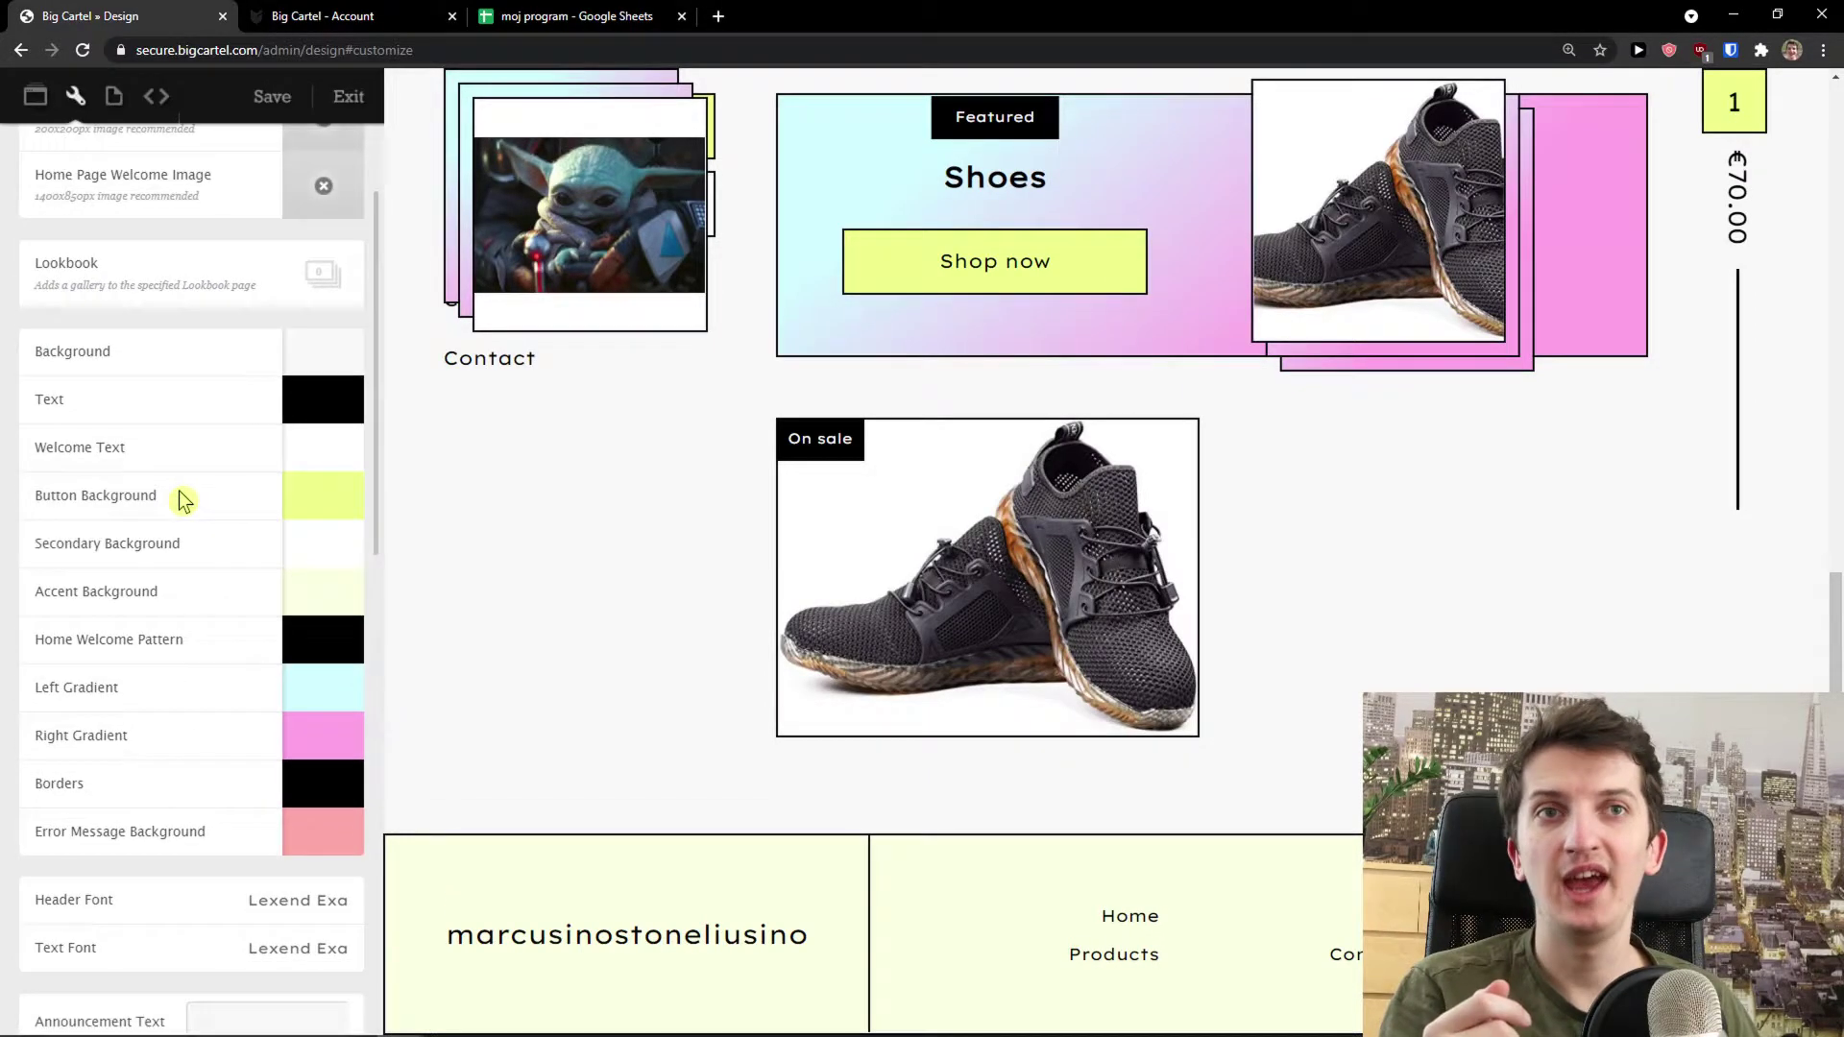
- Set the shop's Text colour to dark grey #525252
left_click(308, 413)
mouse_move(317, 468)
left_mouse_down()
mouse_move(127, 548)
mouse_move(279, 610)
left_mouse_up()
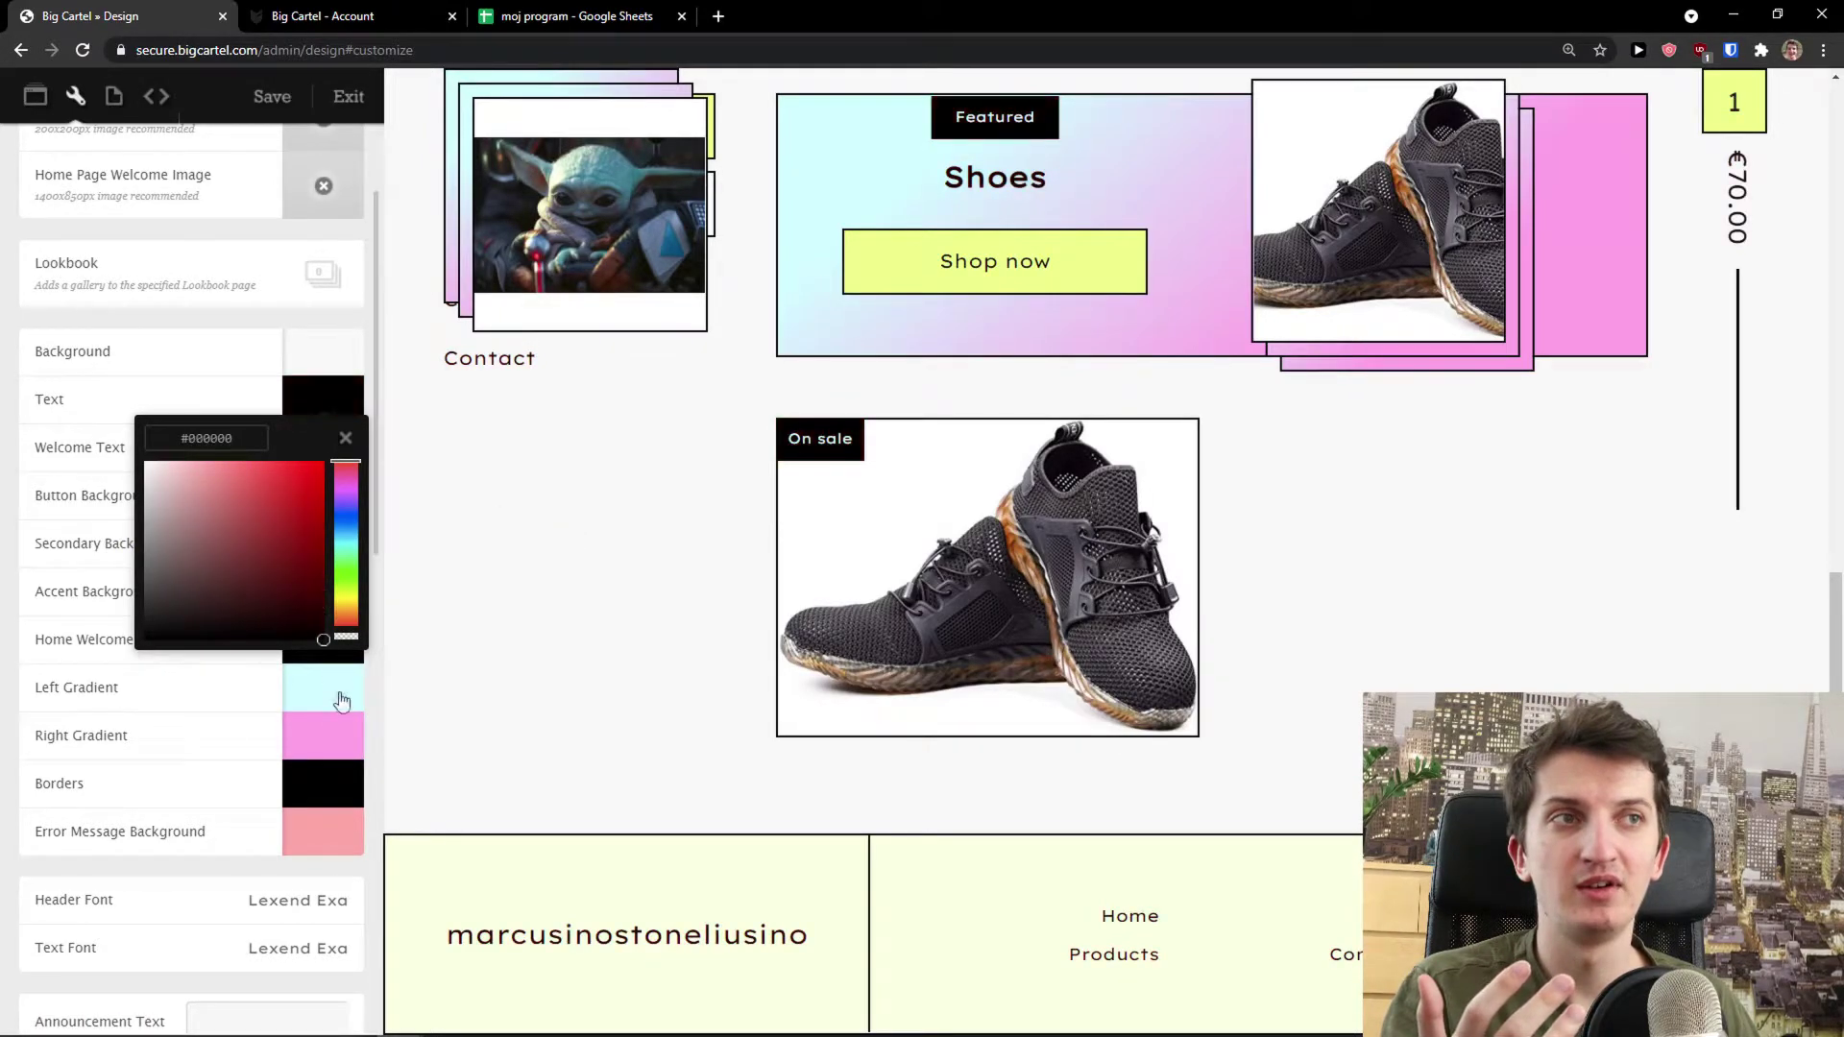
left_click_drag(279, 612, 145, 584)
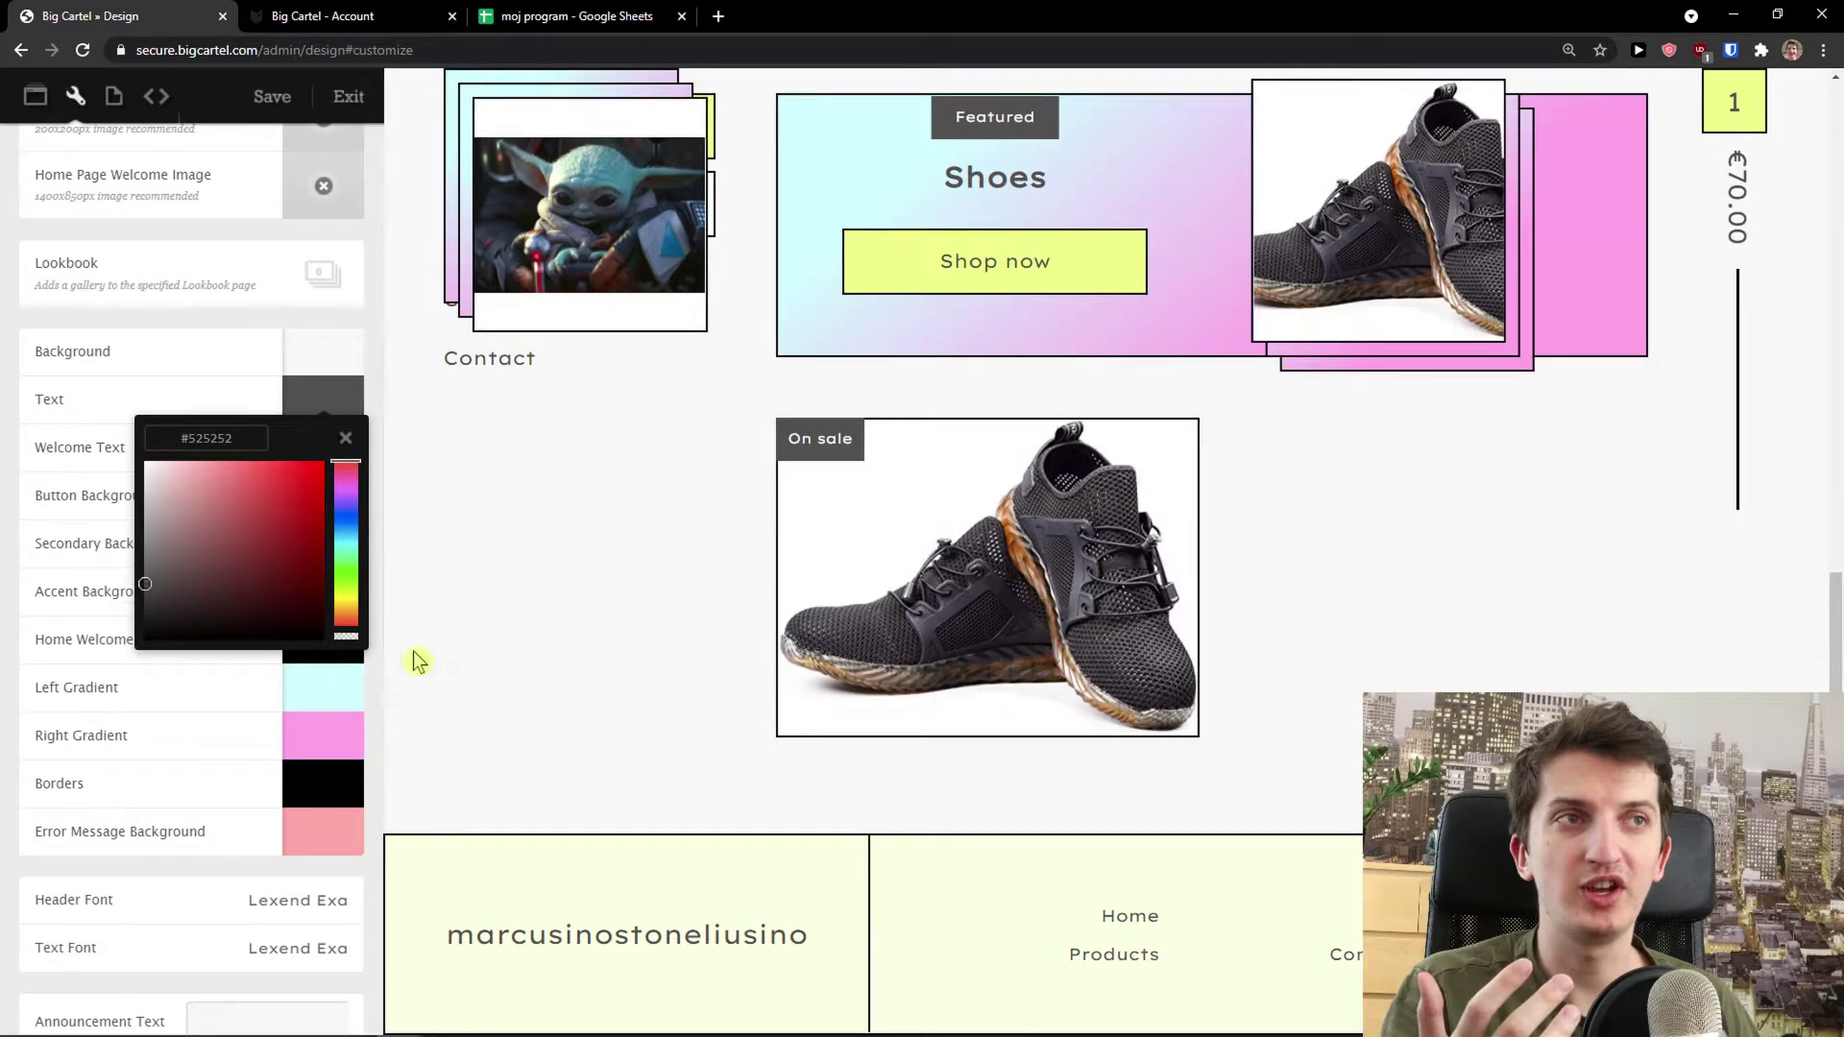
left_click(464, 694)
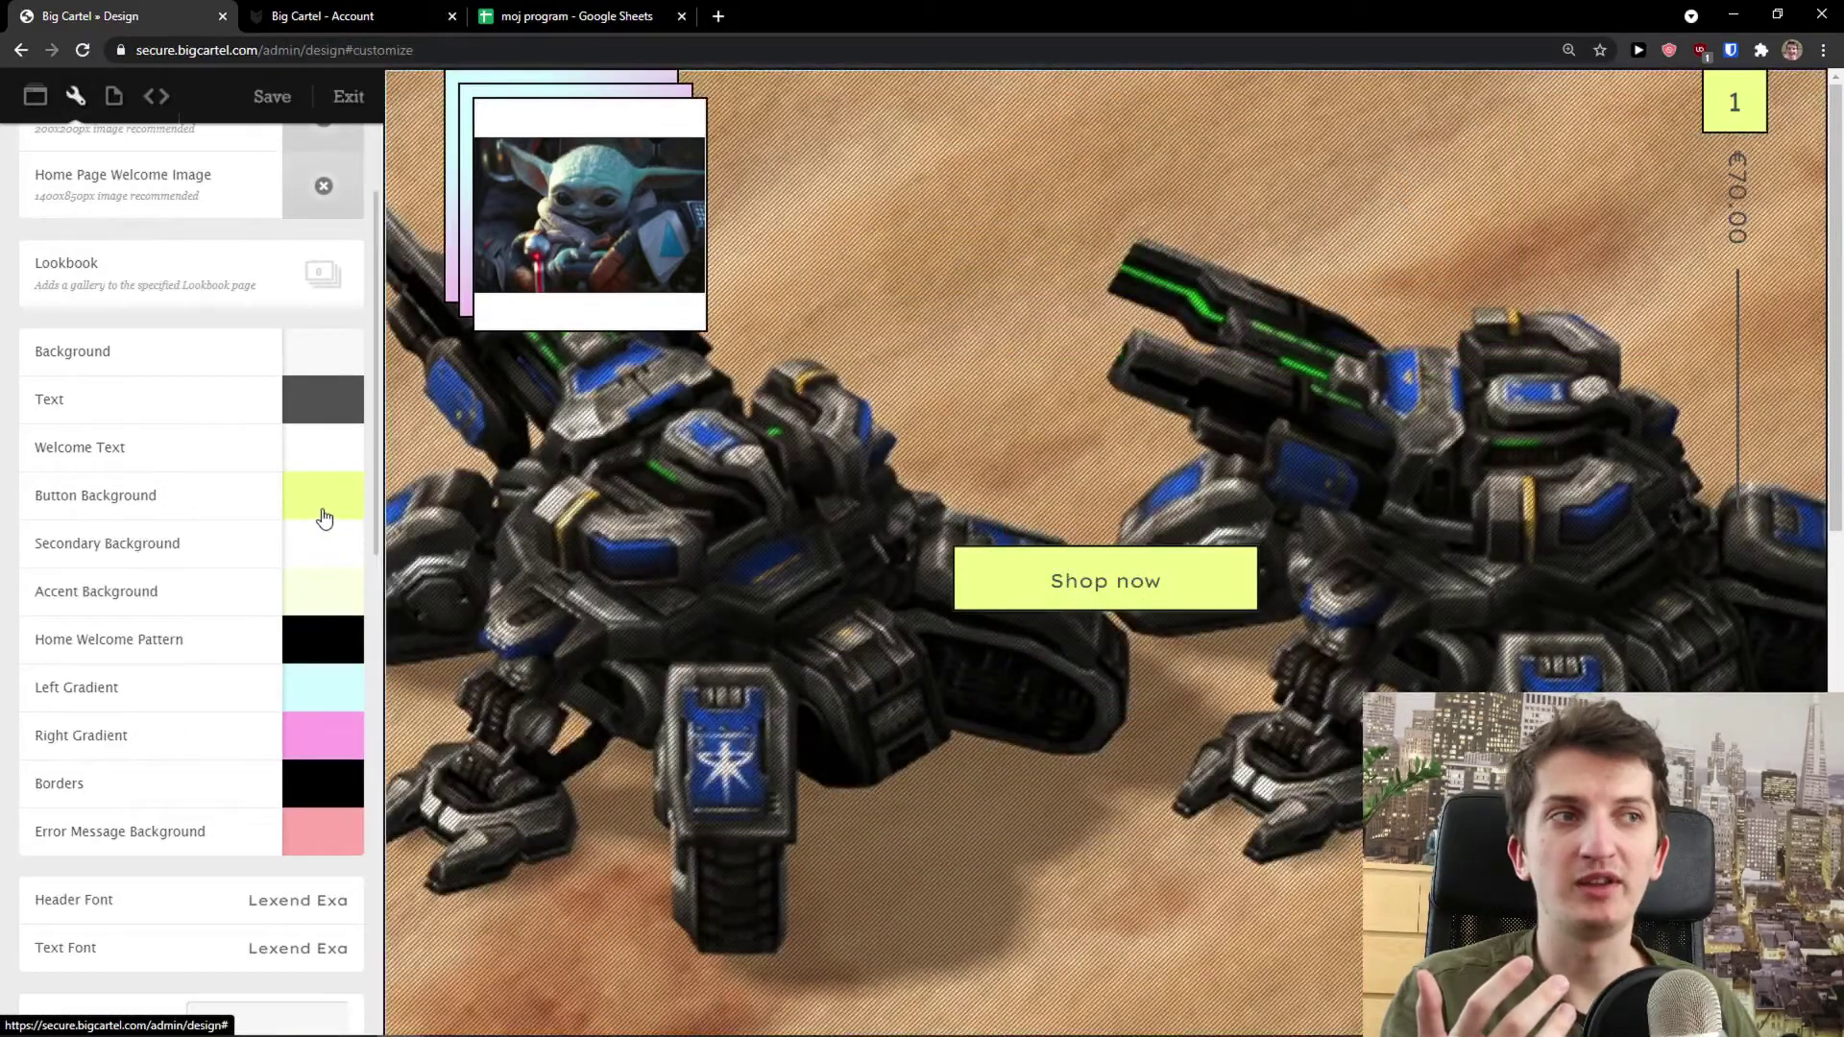
- Set the Button Background colour to bright red
left_click(325, 518)
left_click_drag(347, 634, 309, 606)
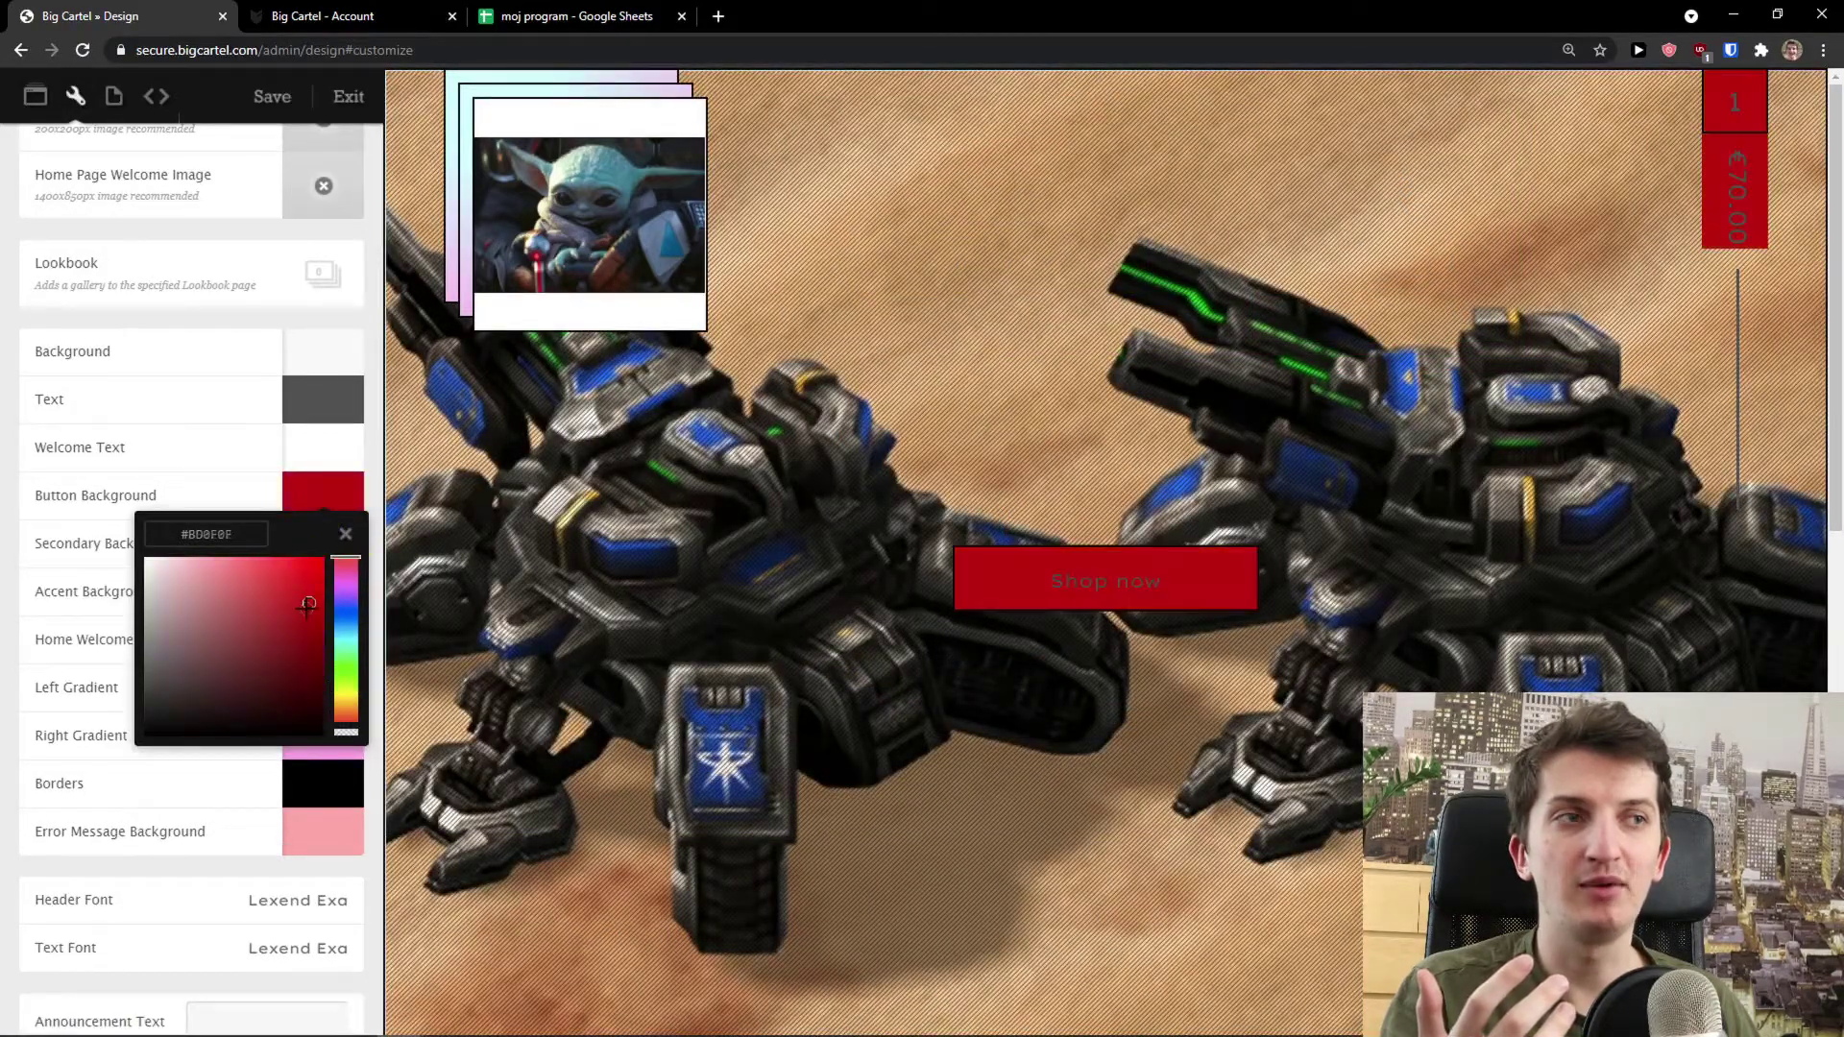
left_click(505, 684)
scroll(137, 631, "down", 2)
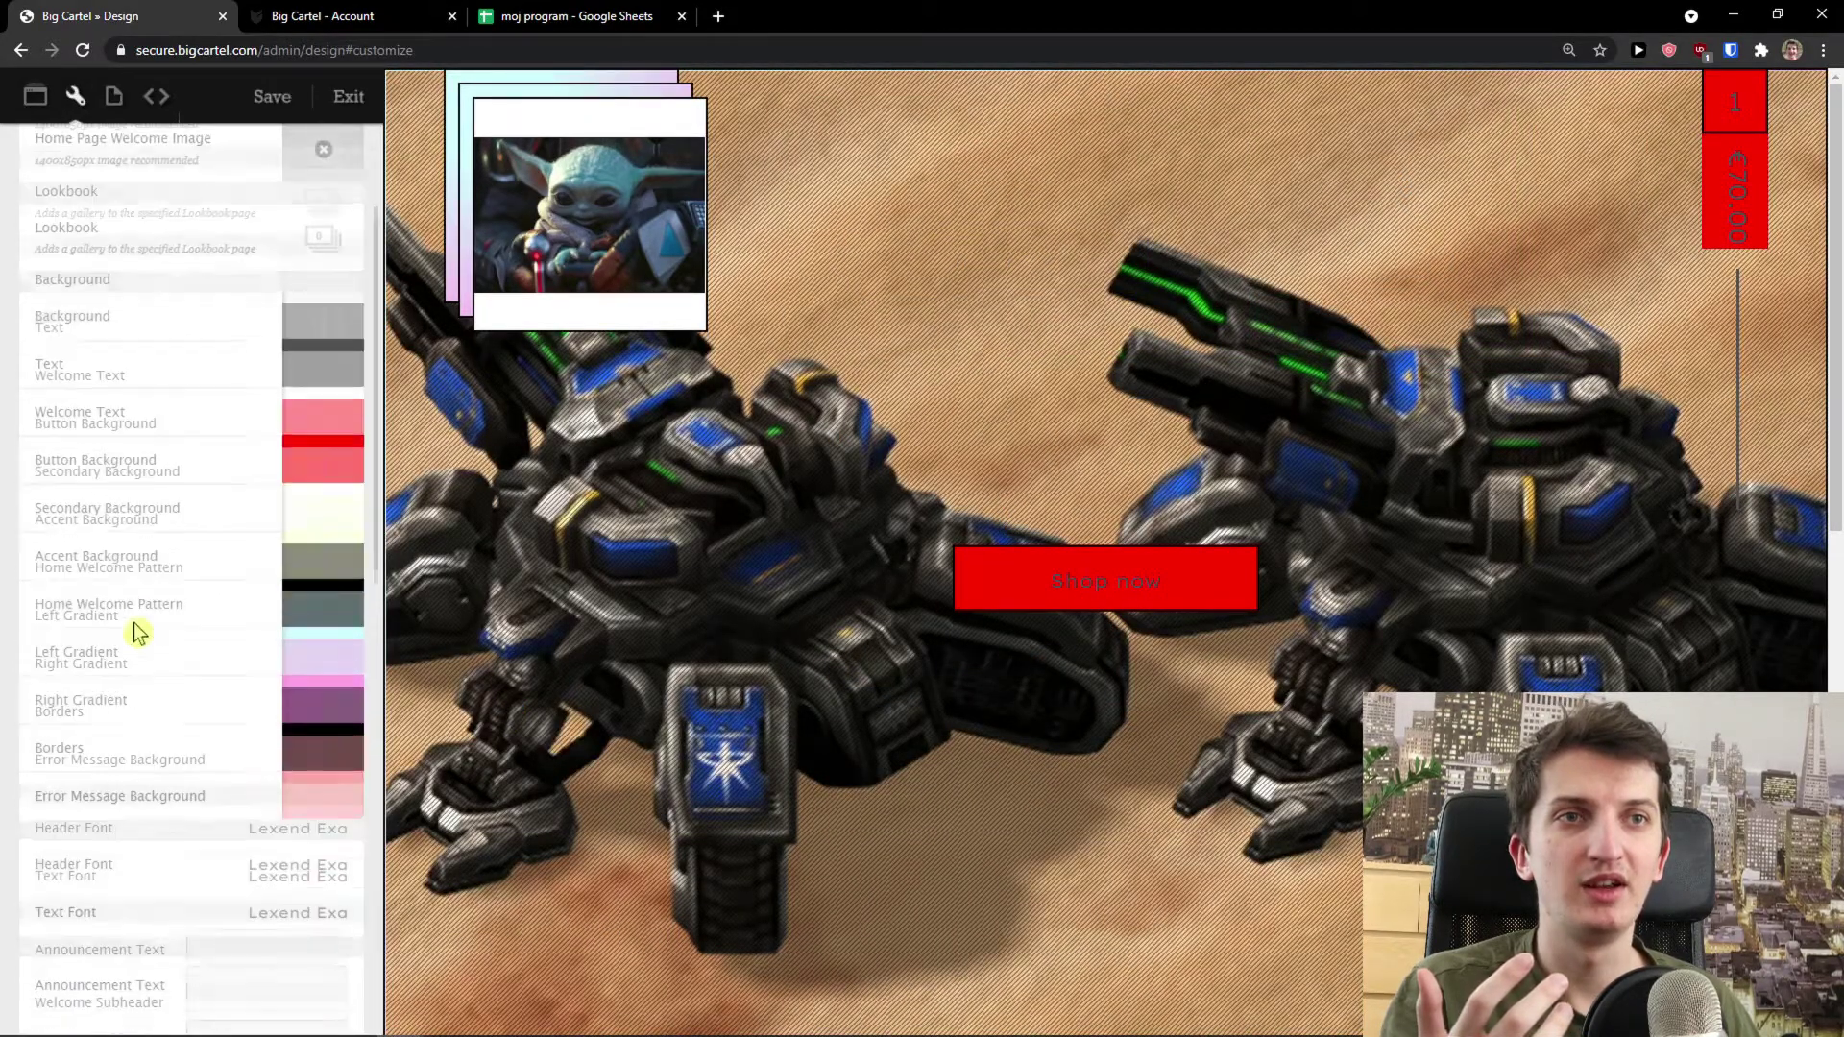
scroll(144, 632, "down", 1)
scroll(148, 629, "up", 2)
scroll(151, 632, "down", 1)
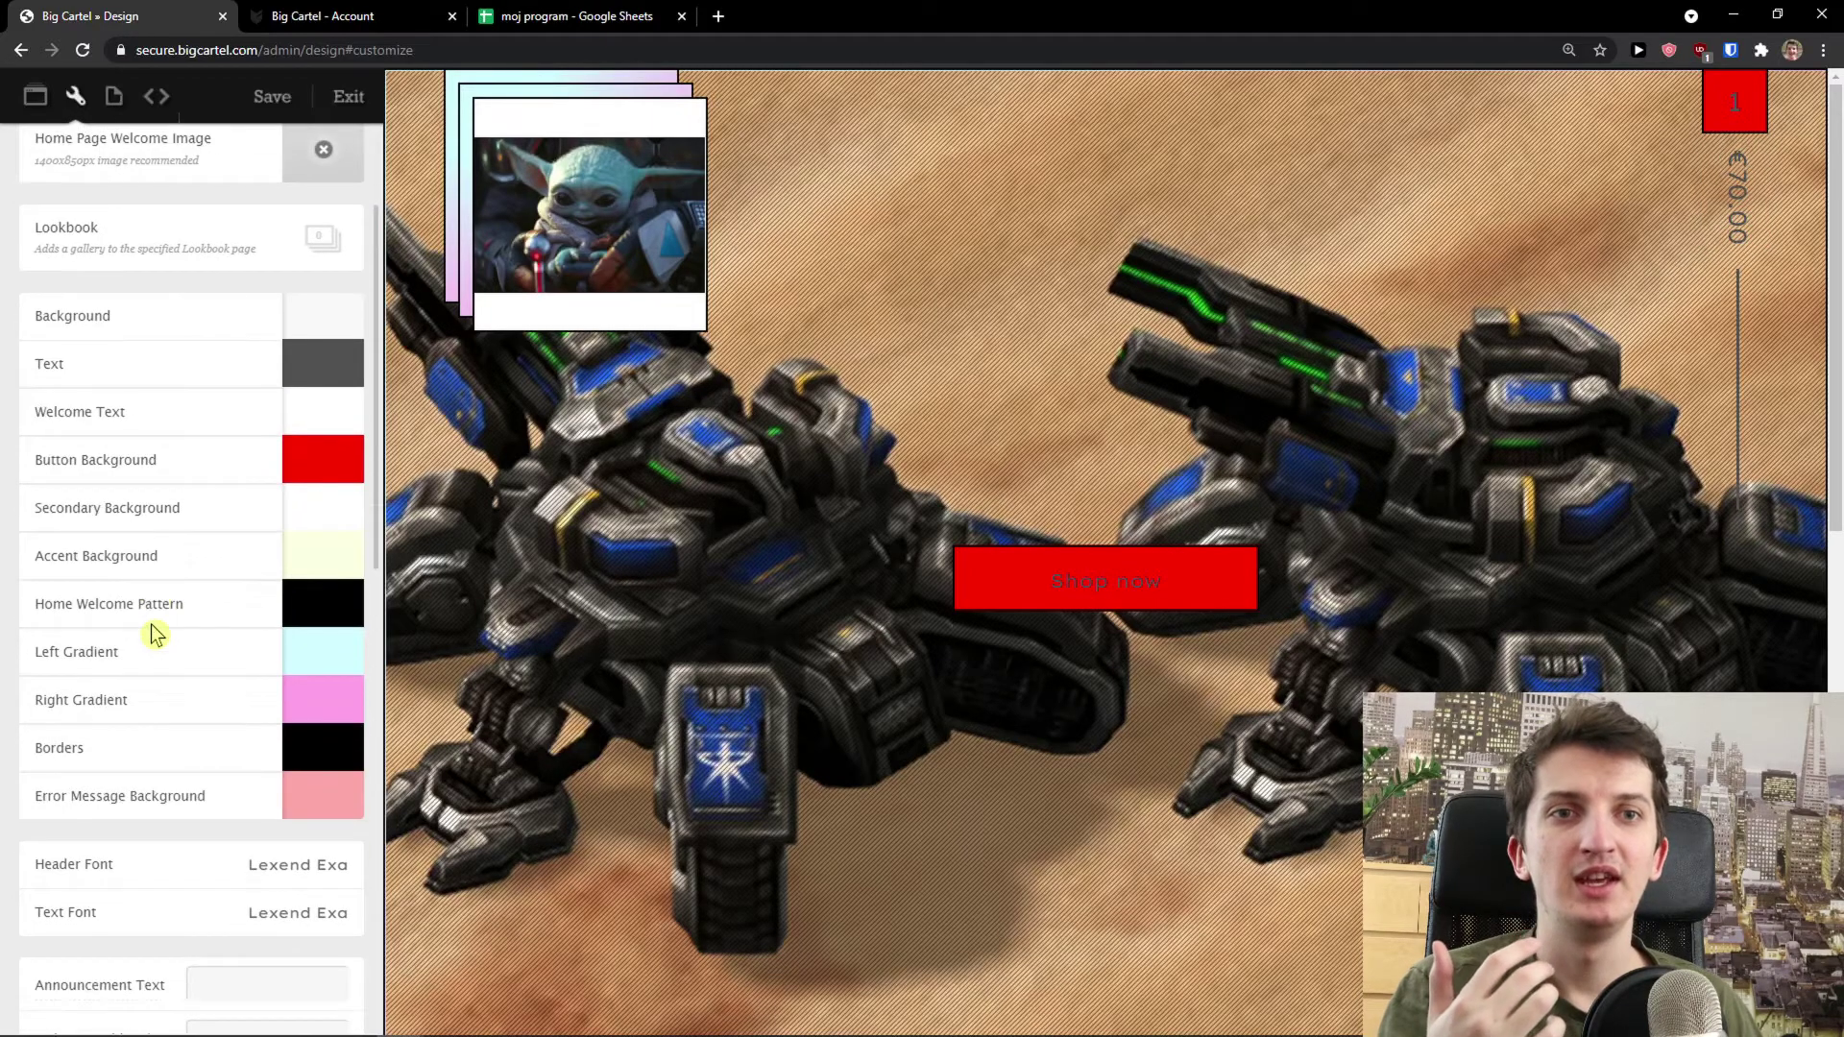
scroll(156, 635, "down", 1)
scroll(156, 634, "down", 1)
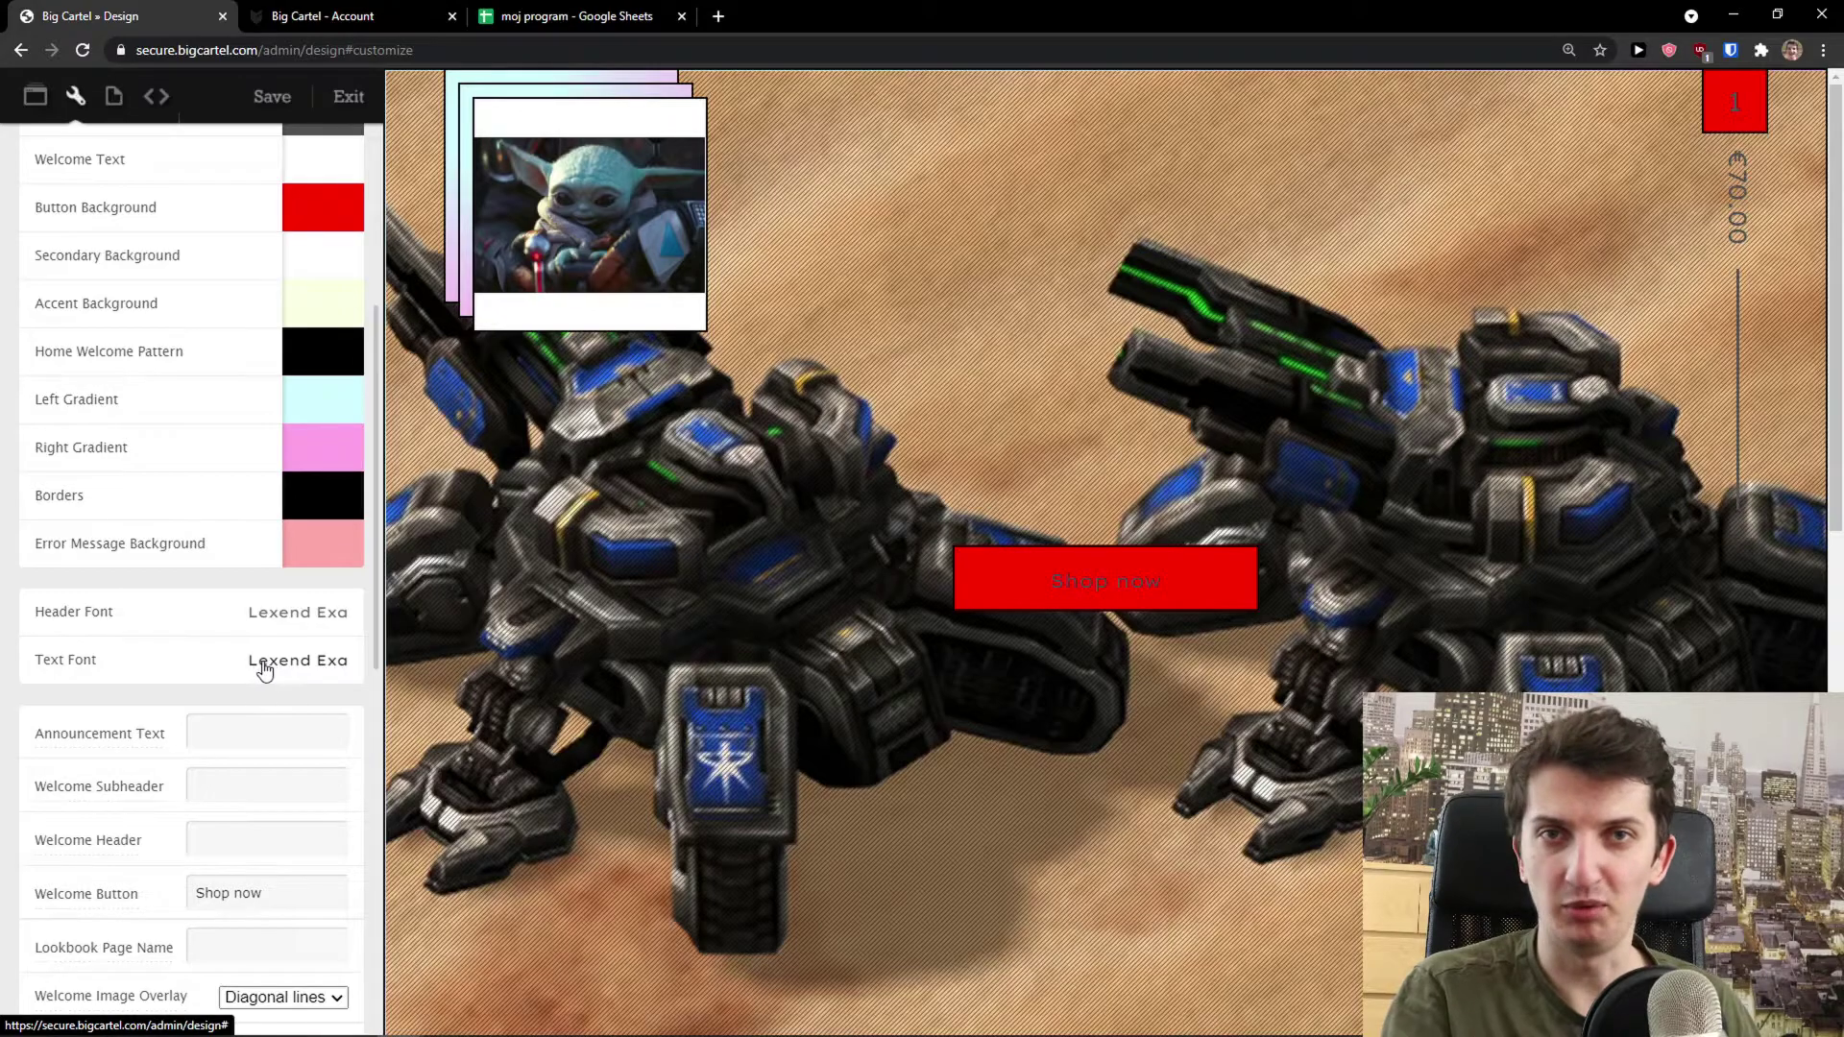
scroll(261, 671, "down", 1)
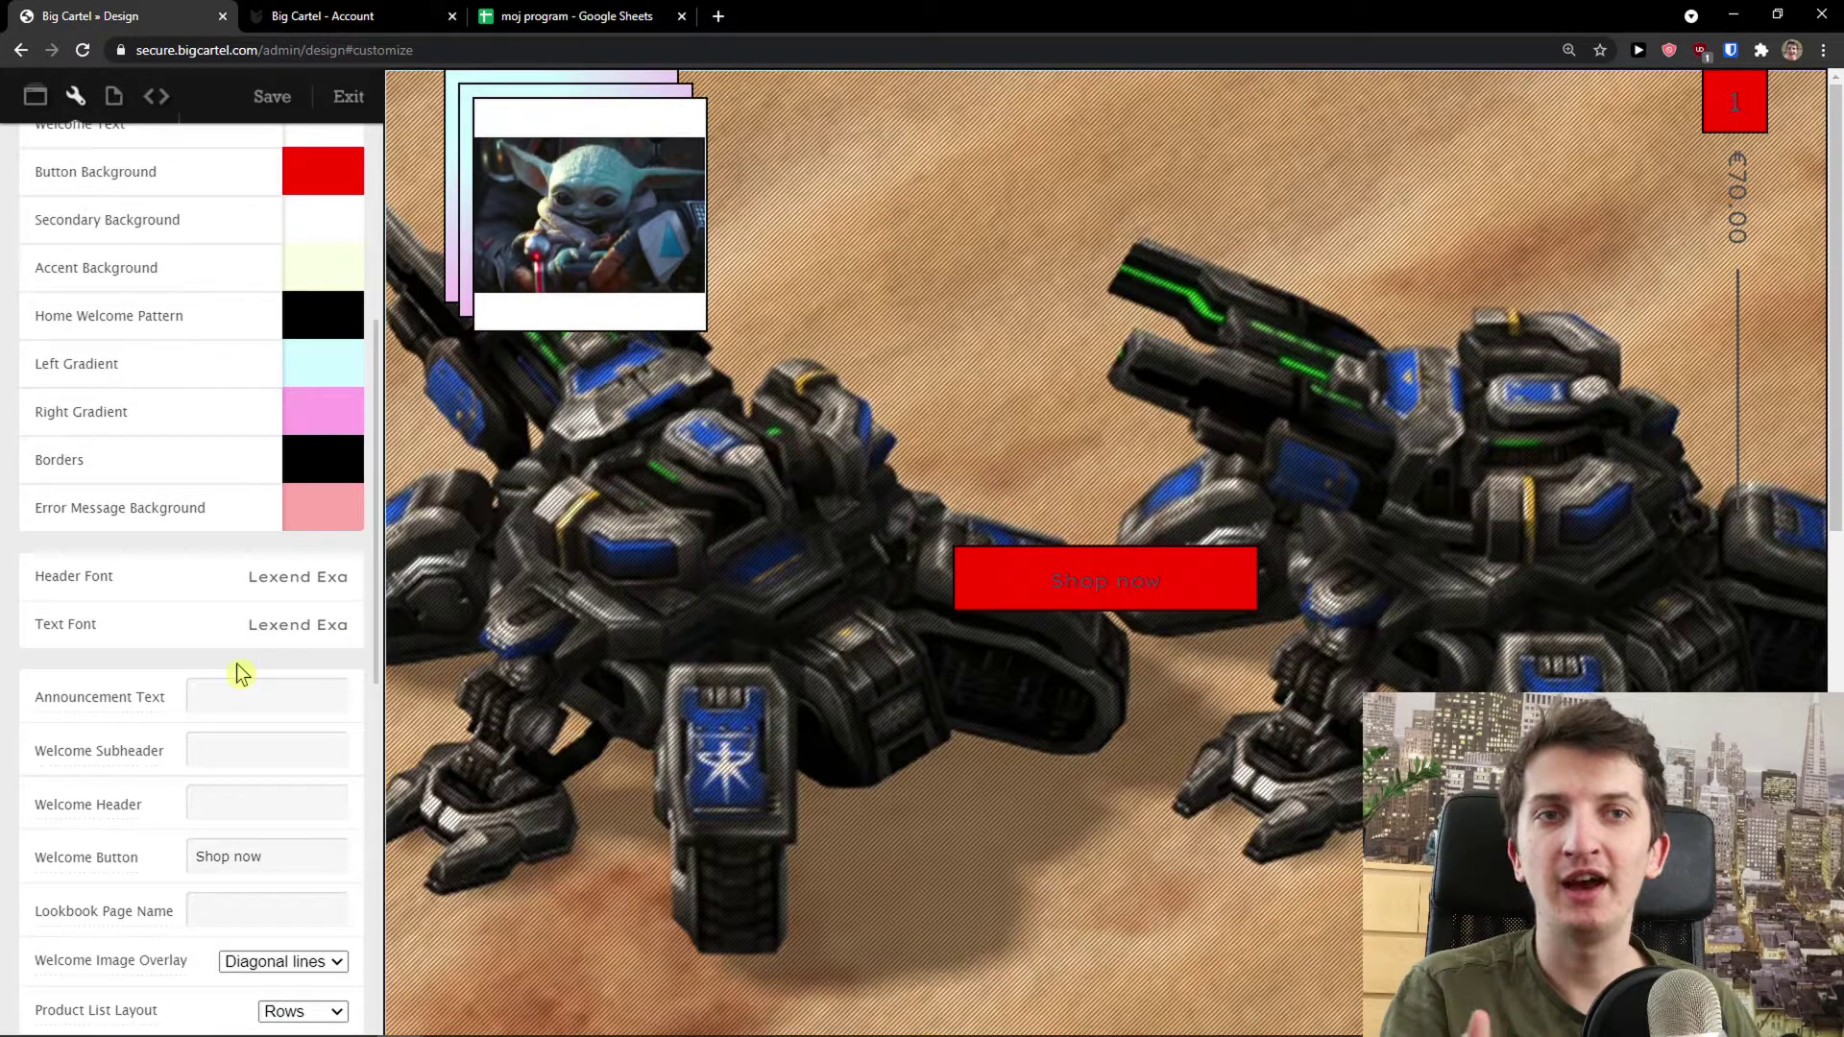
scroll(240, 673, "down", 1)
- Enter FREE DELIVERY as announcement text and WELCOME as subheader, then edit the button label
left_click(236, 657)
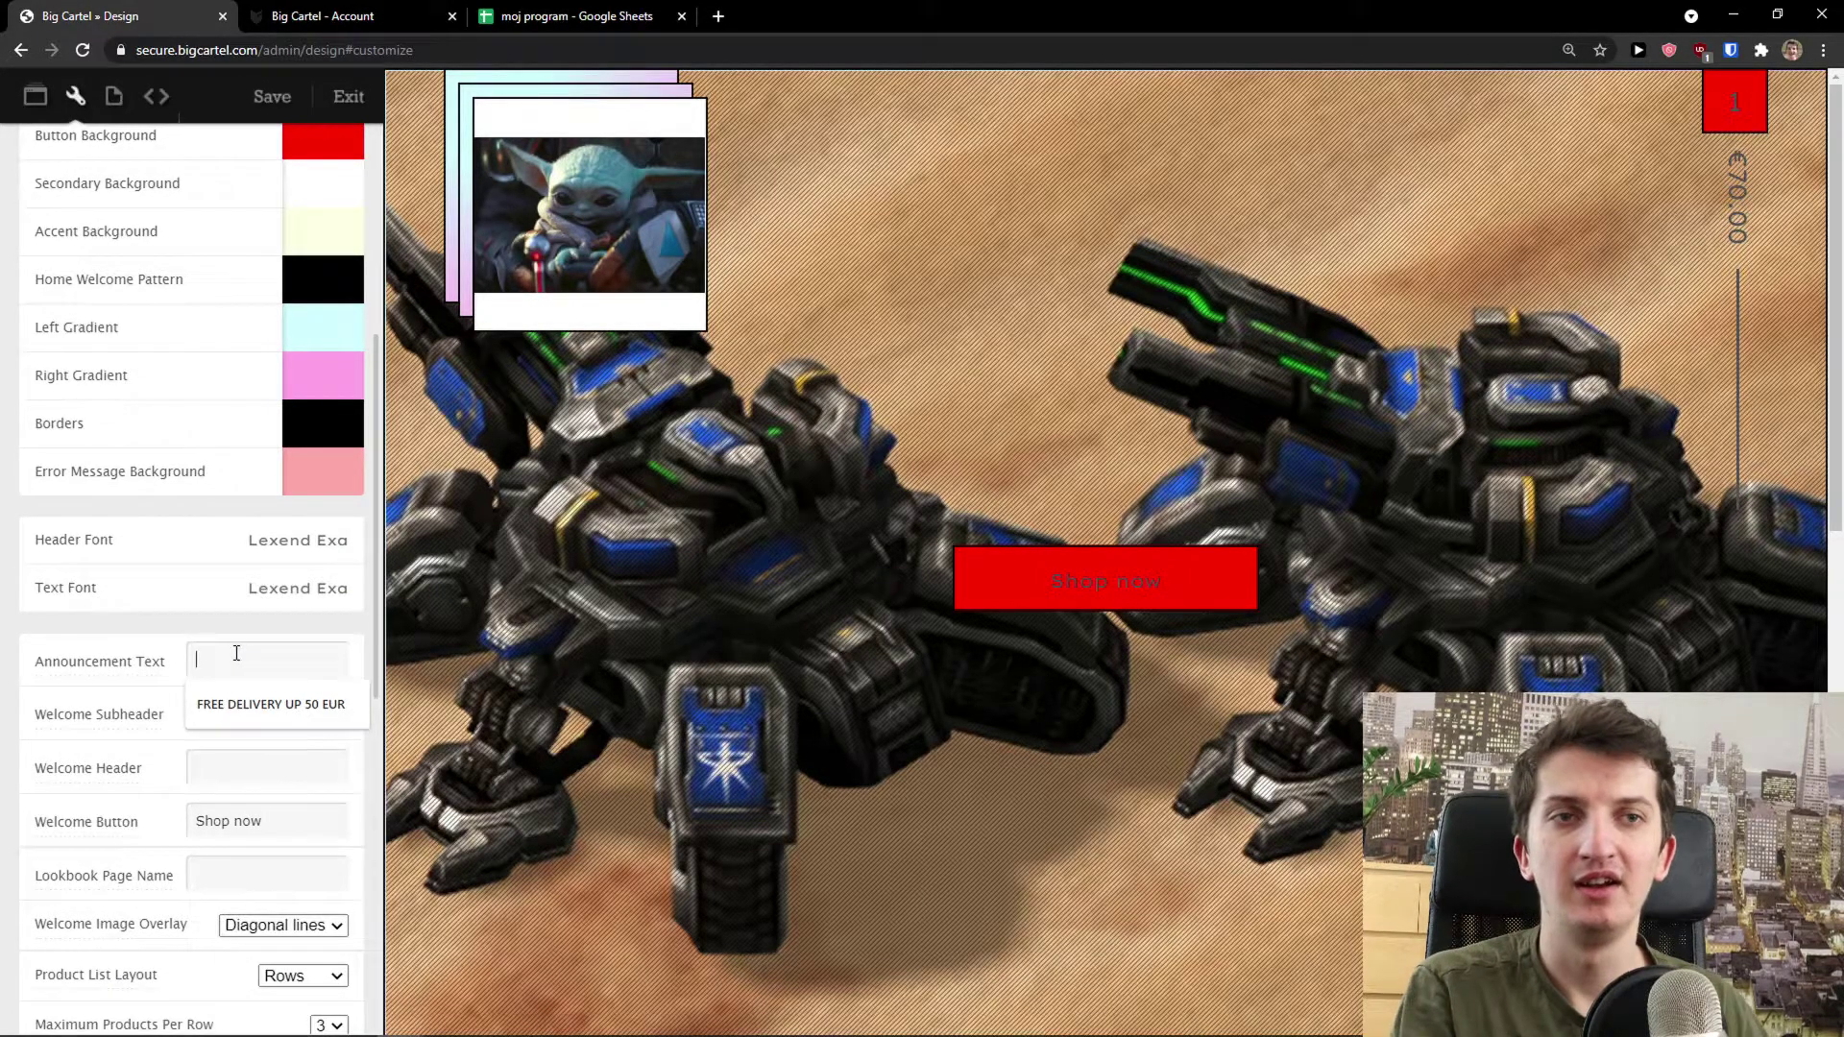
type("FREE DELIVERY")
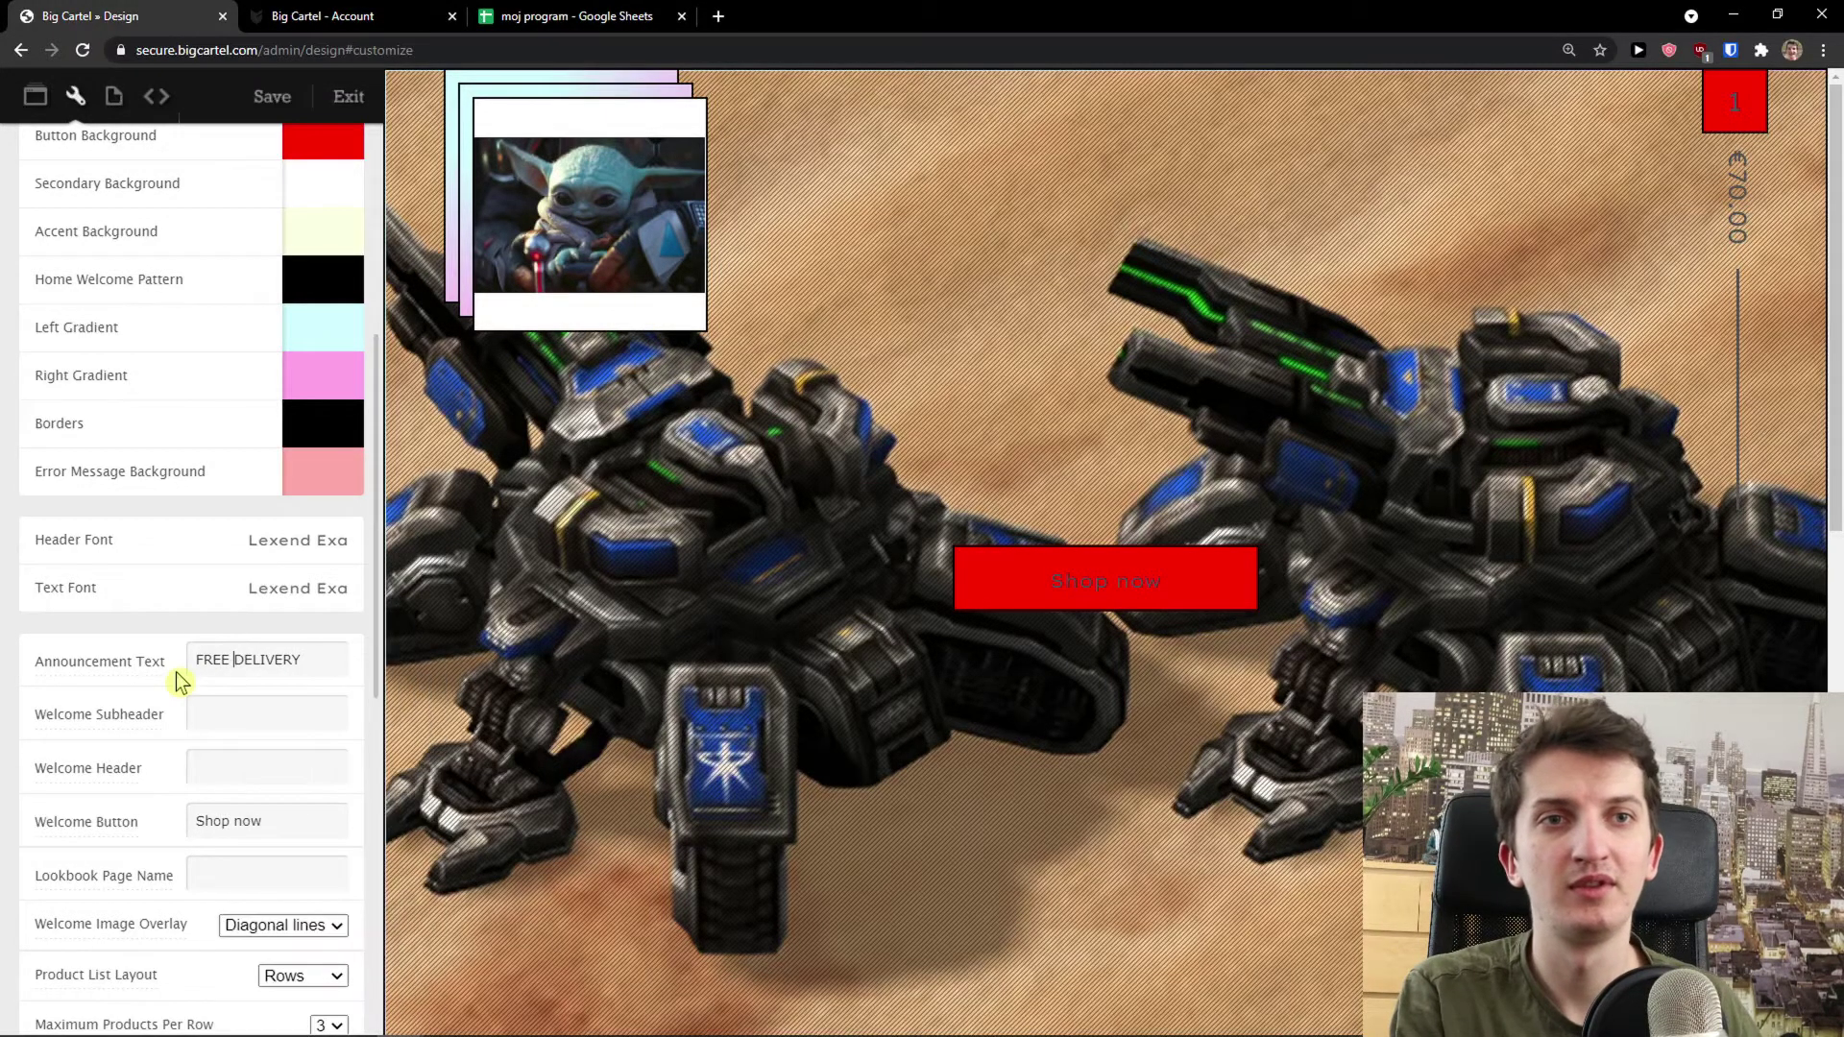
left_click(211, 709)
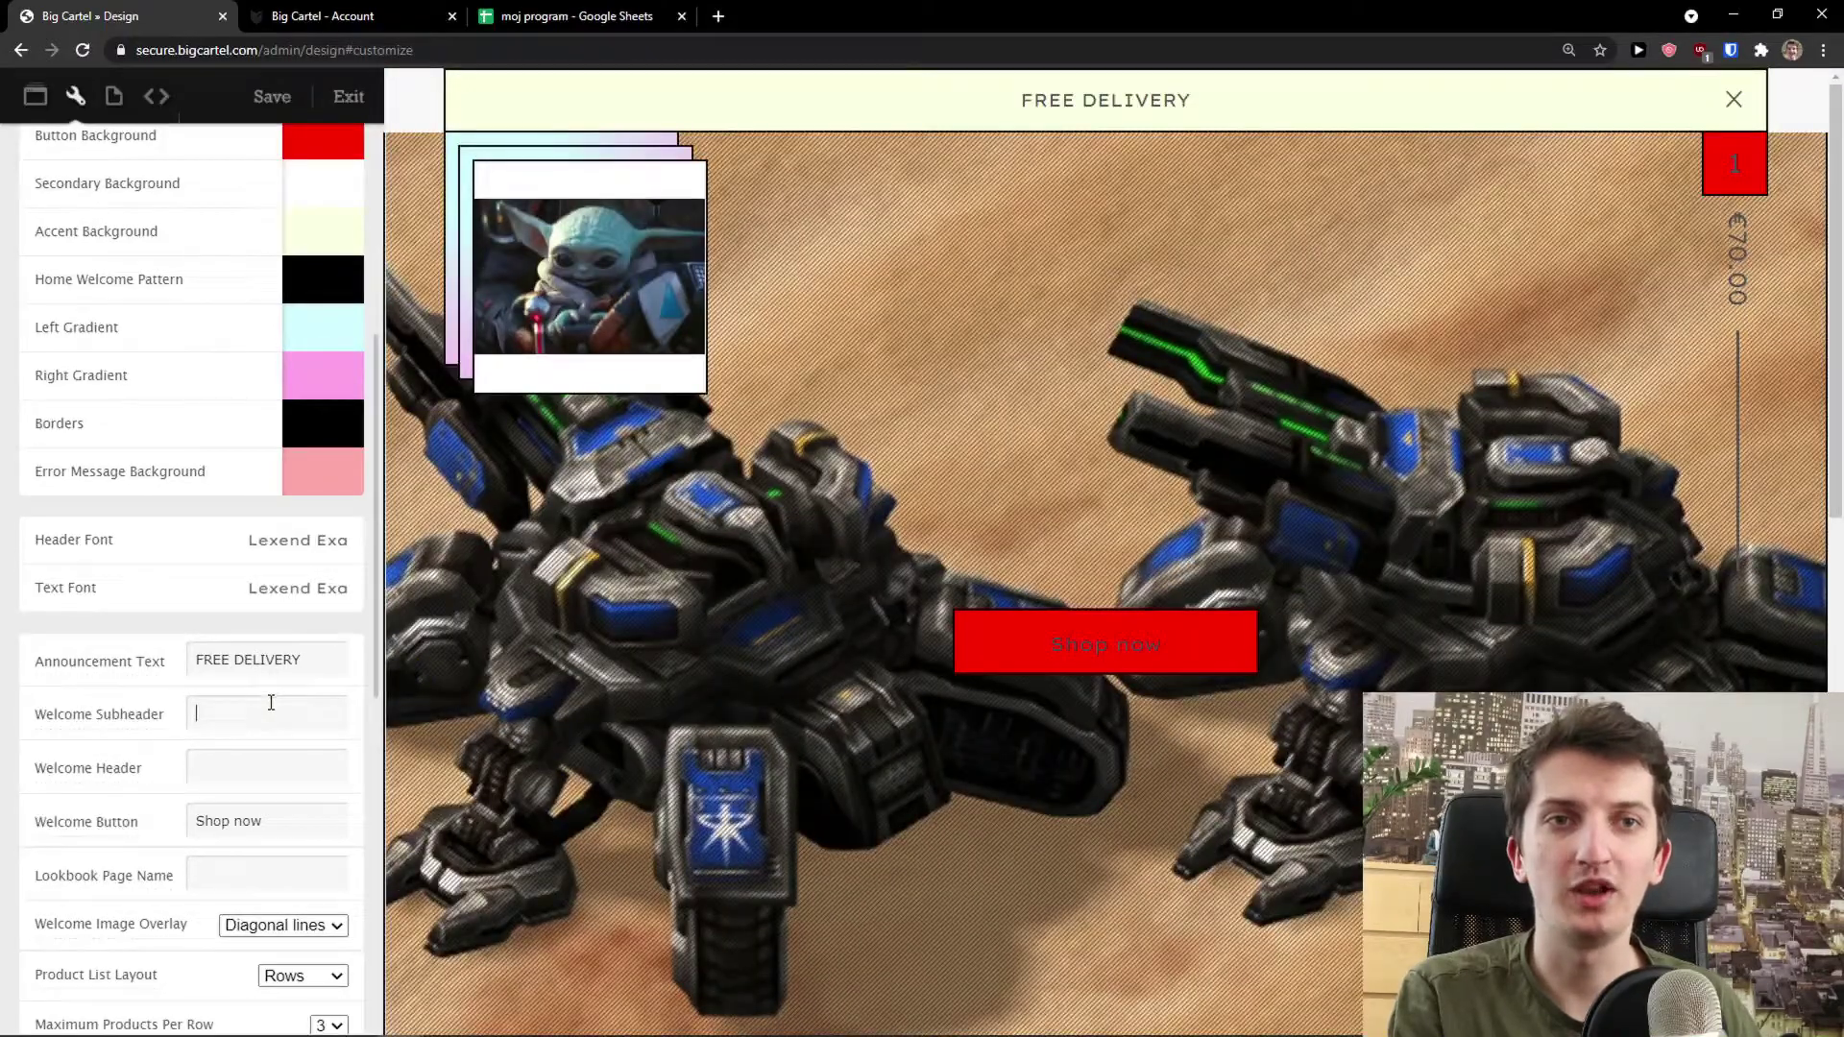
type("WE")
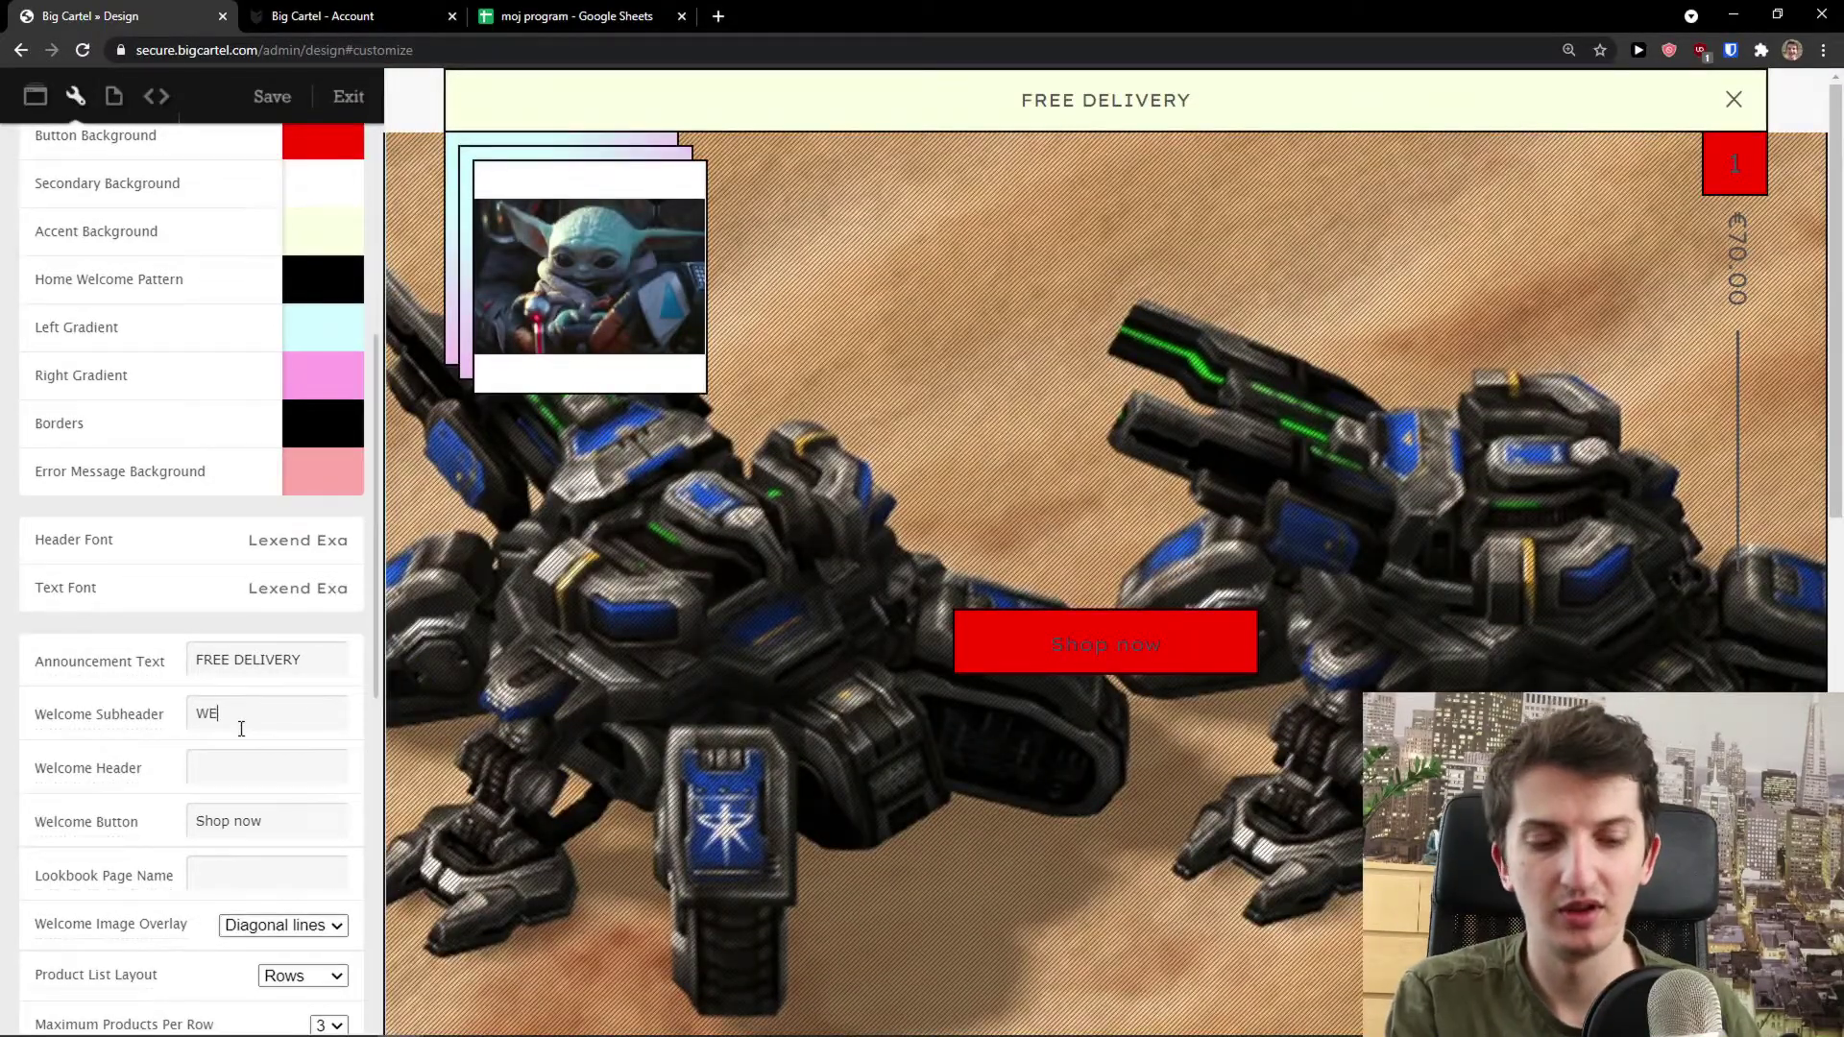
type("CLOME")
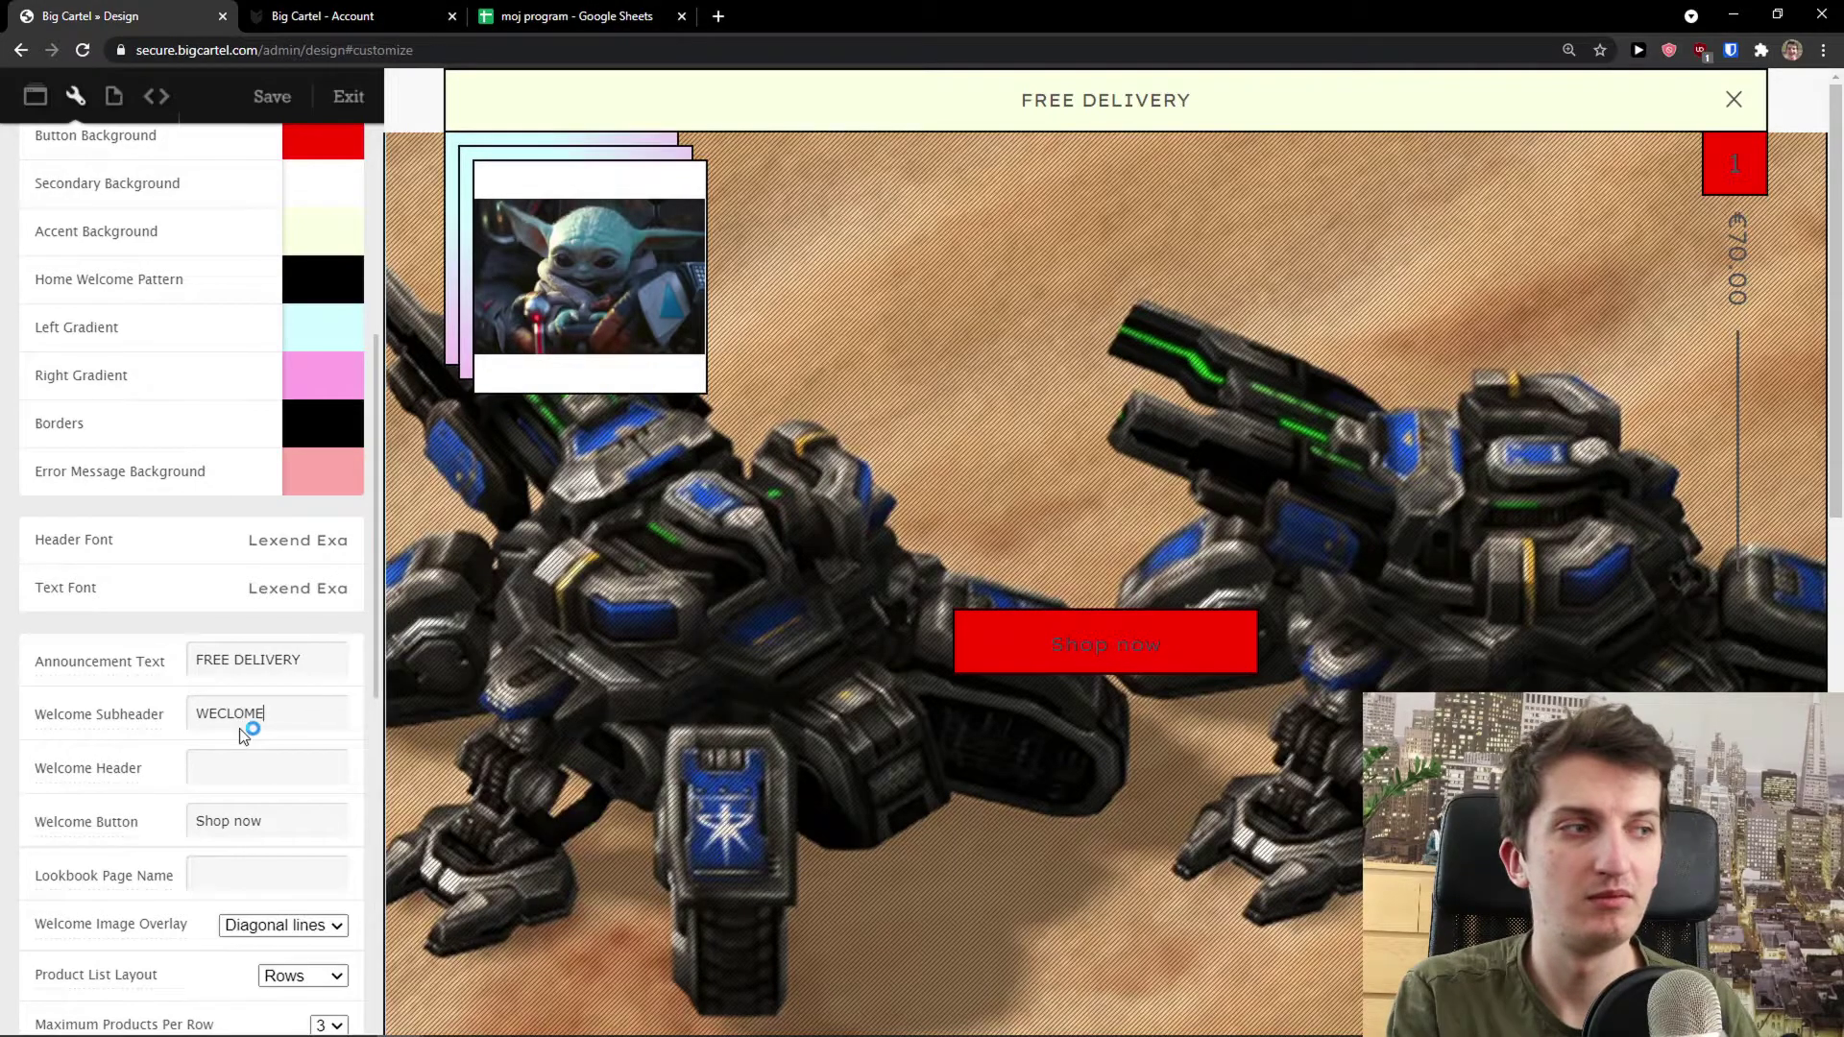
key("ctrl+a")
key("BackSpace")
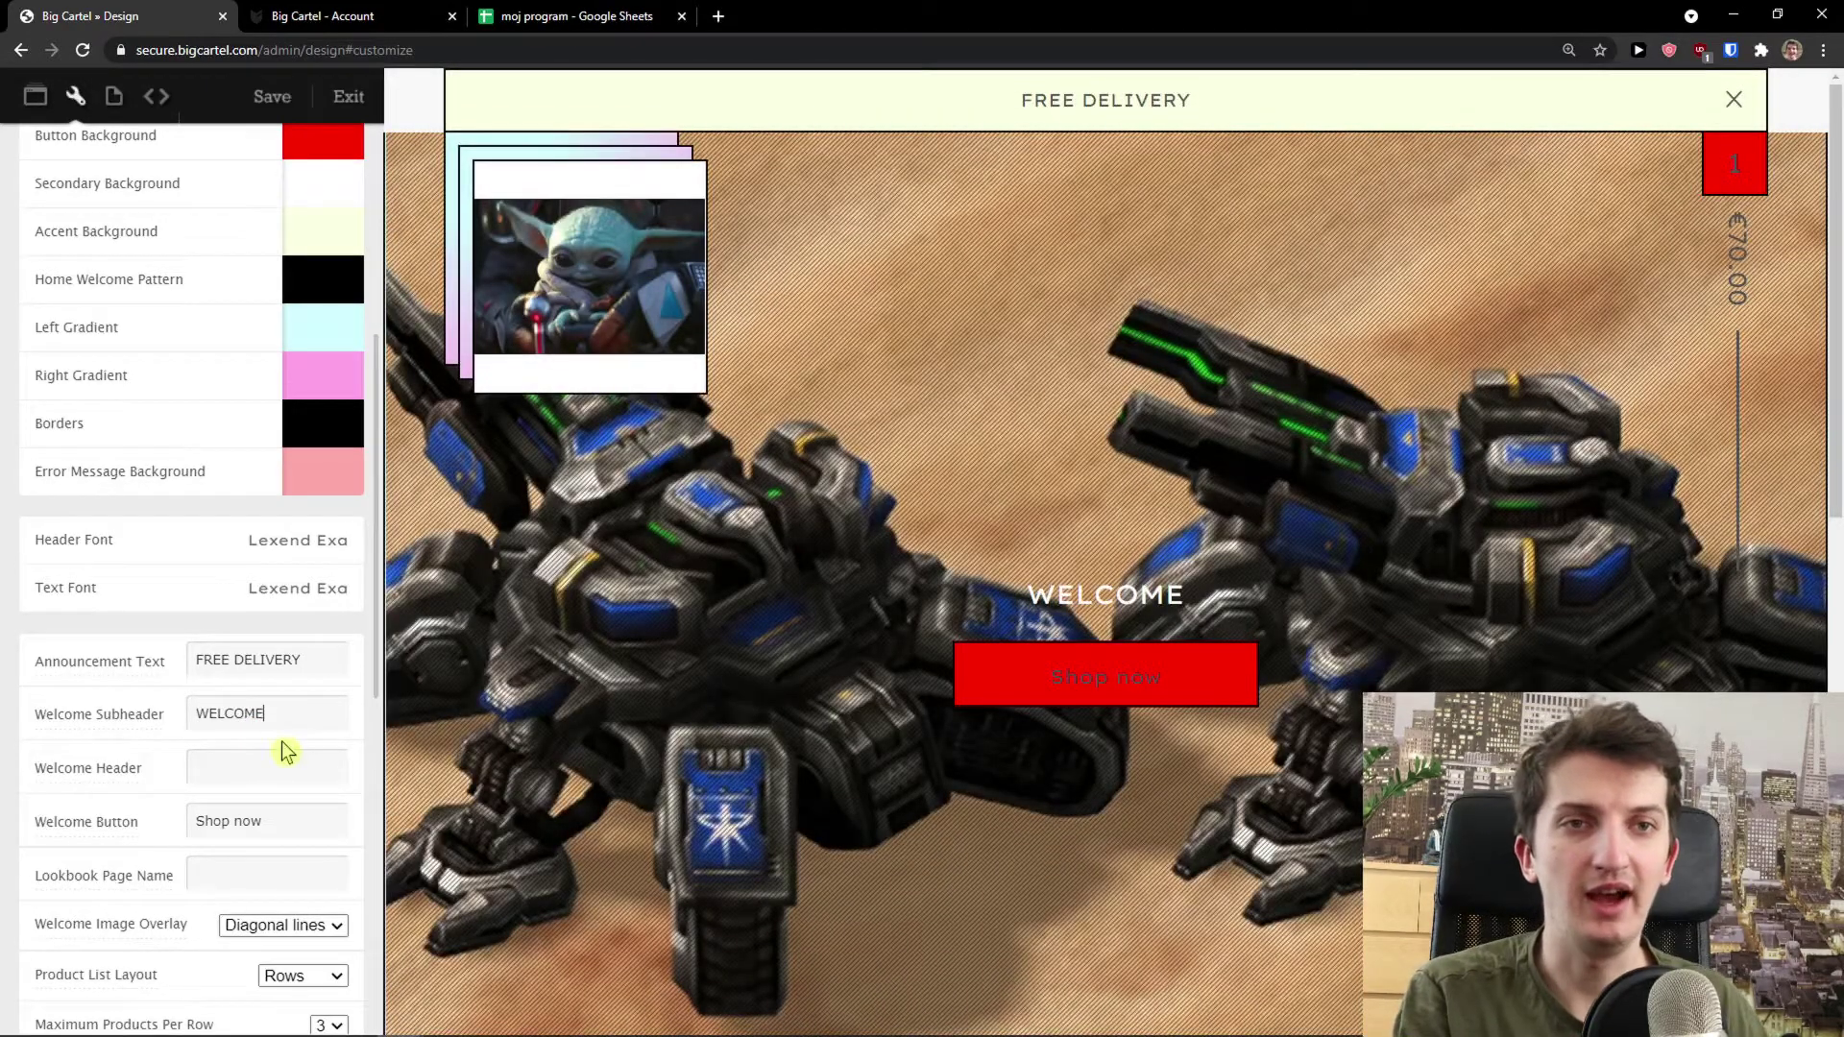
scroll(254, 717, "down", 1)
scroll(241, 728, "down", 1)
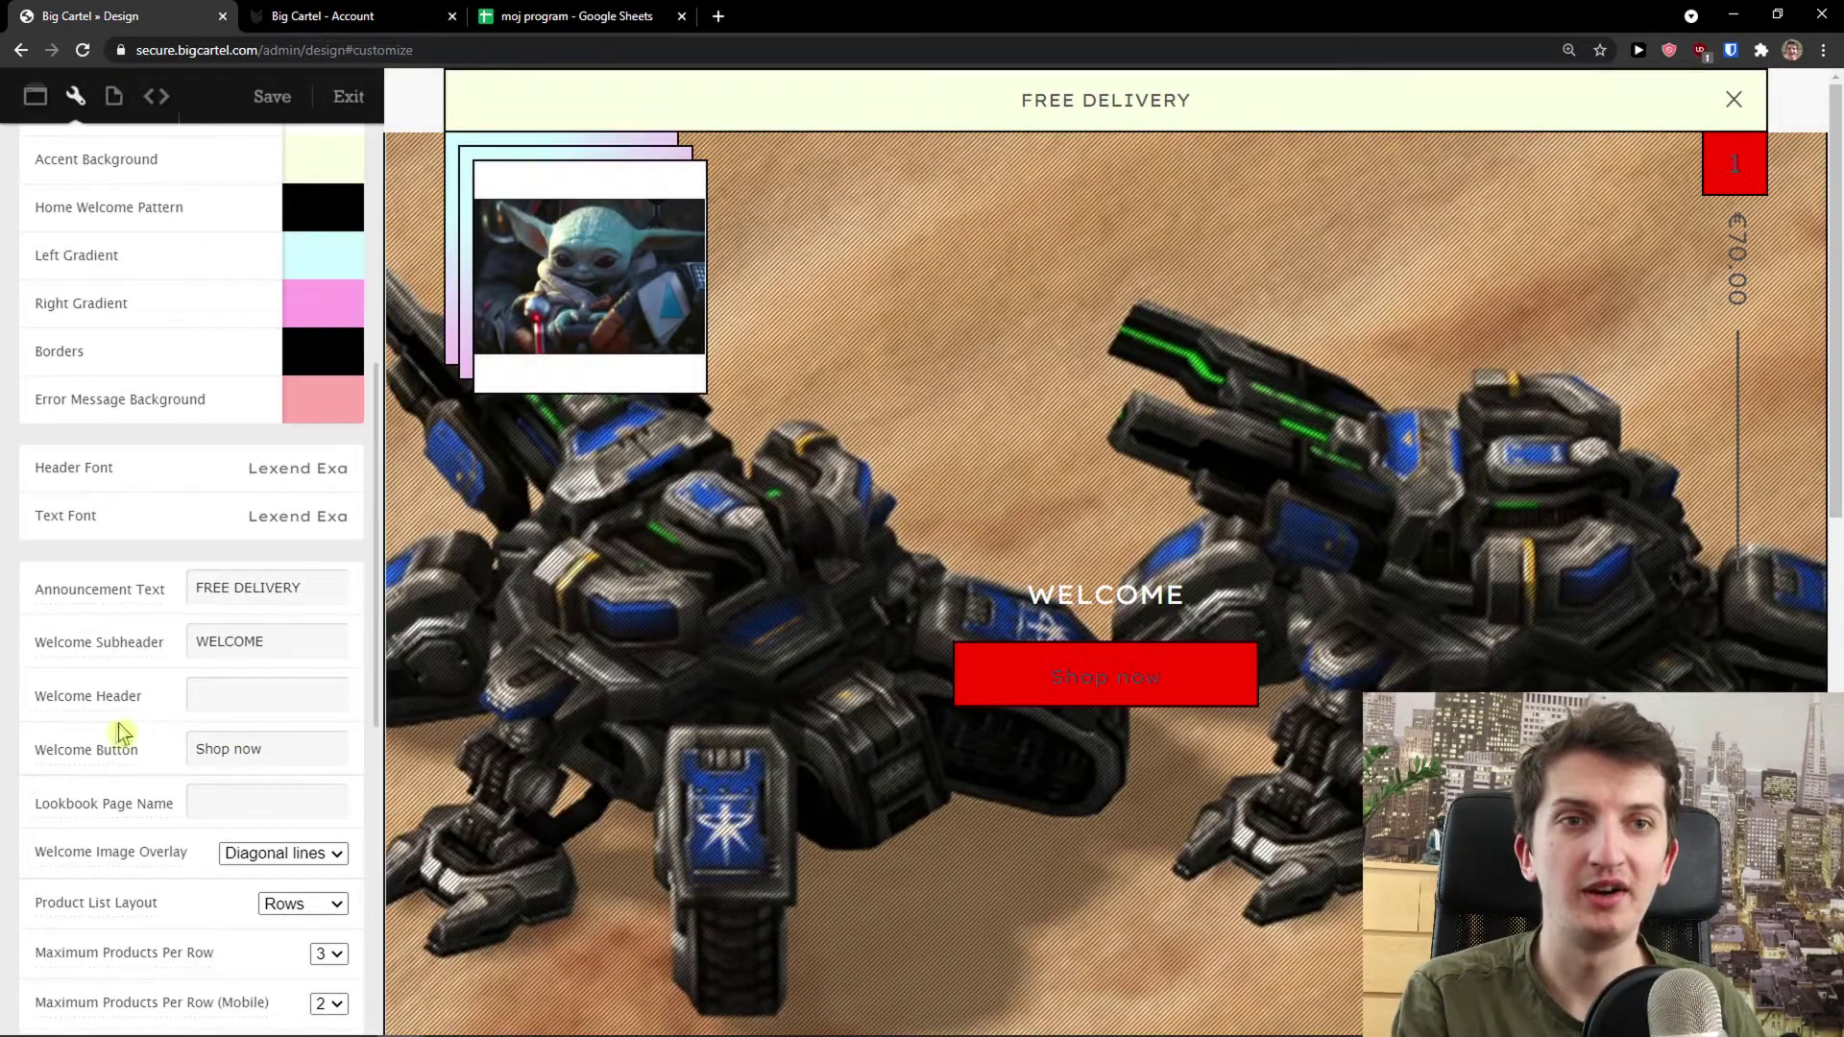
scroll(120, 738, "down", 1)
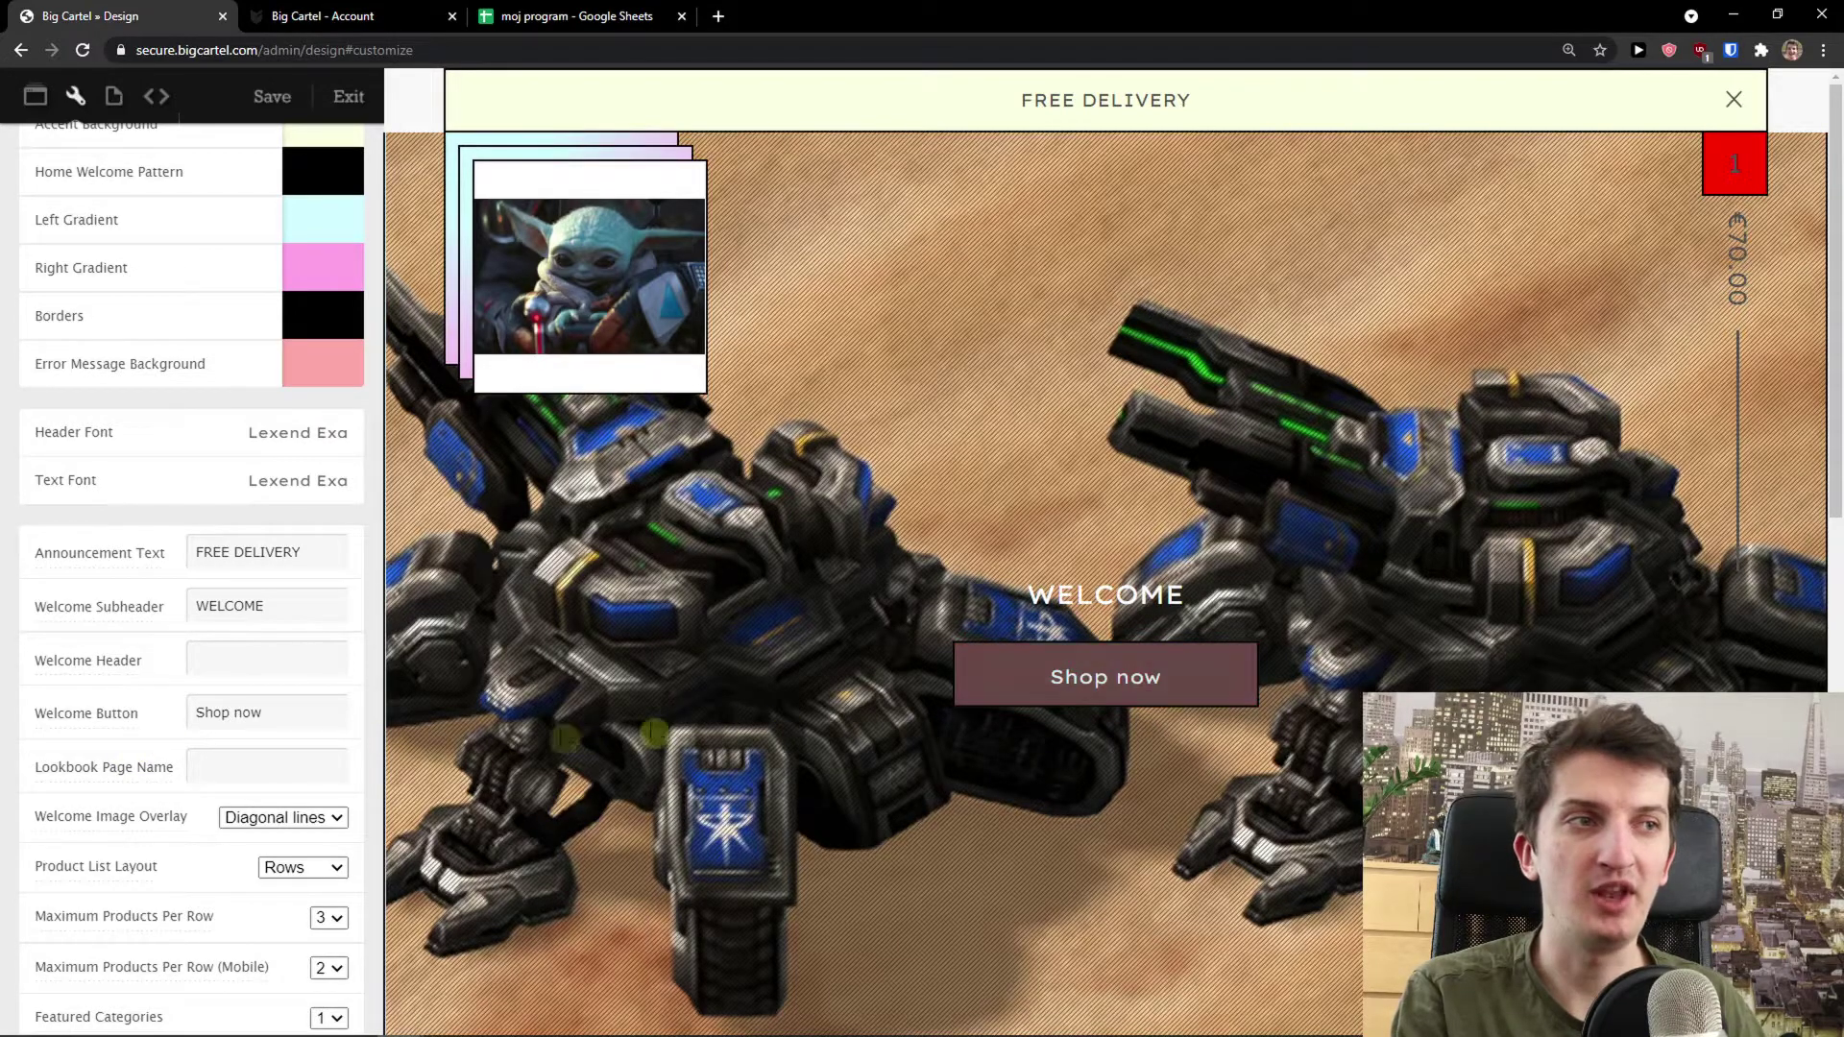
left_click(295, 716)
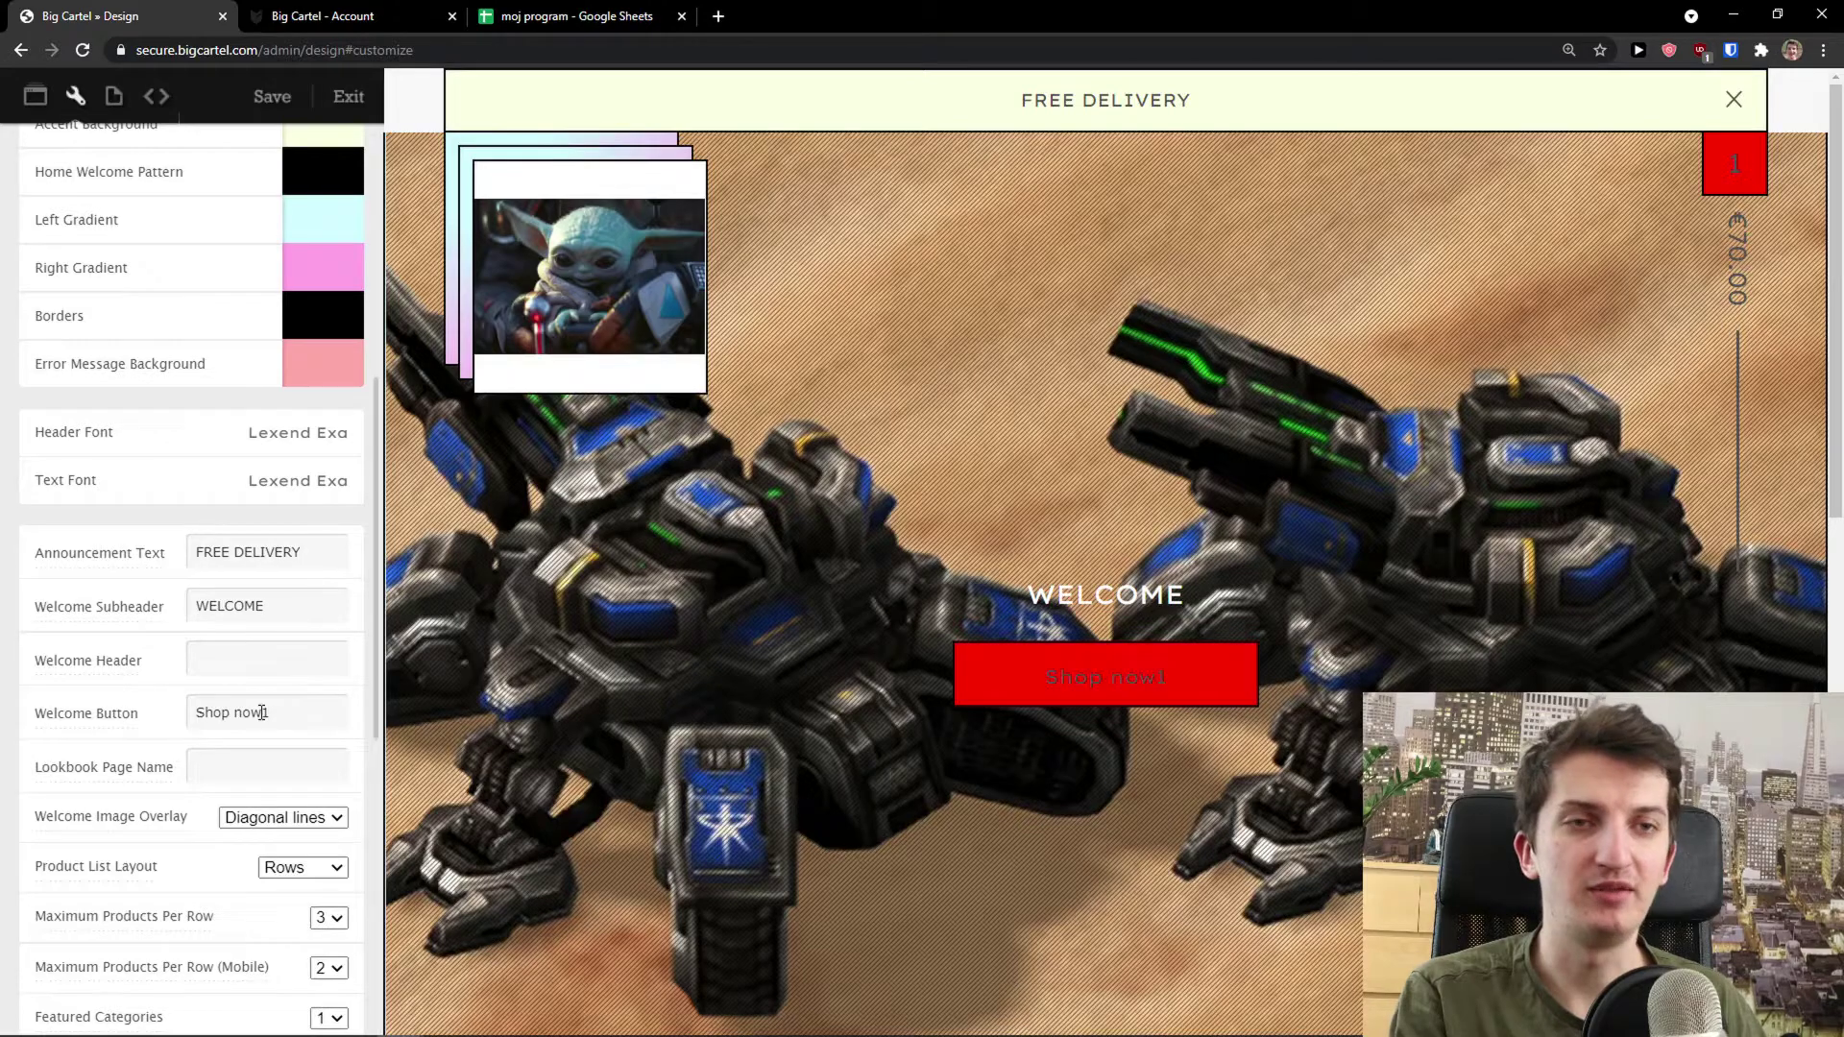
scroll(256, 708, "down", 1)
scroll(264, 724, "down", 1)
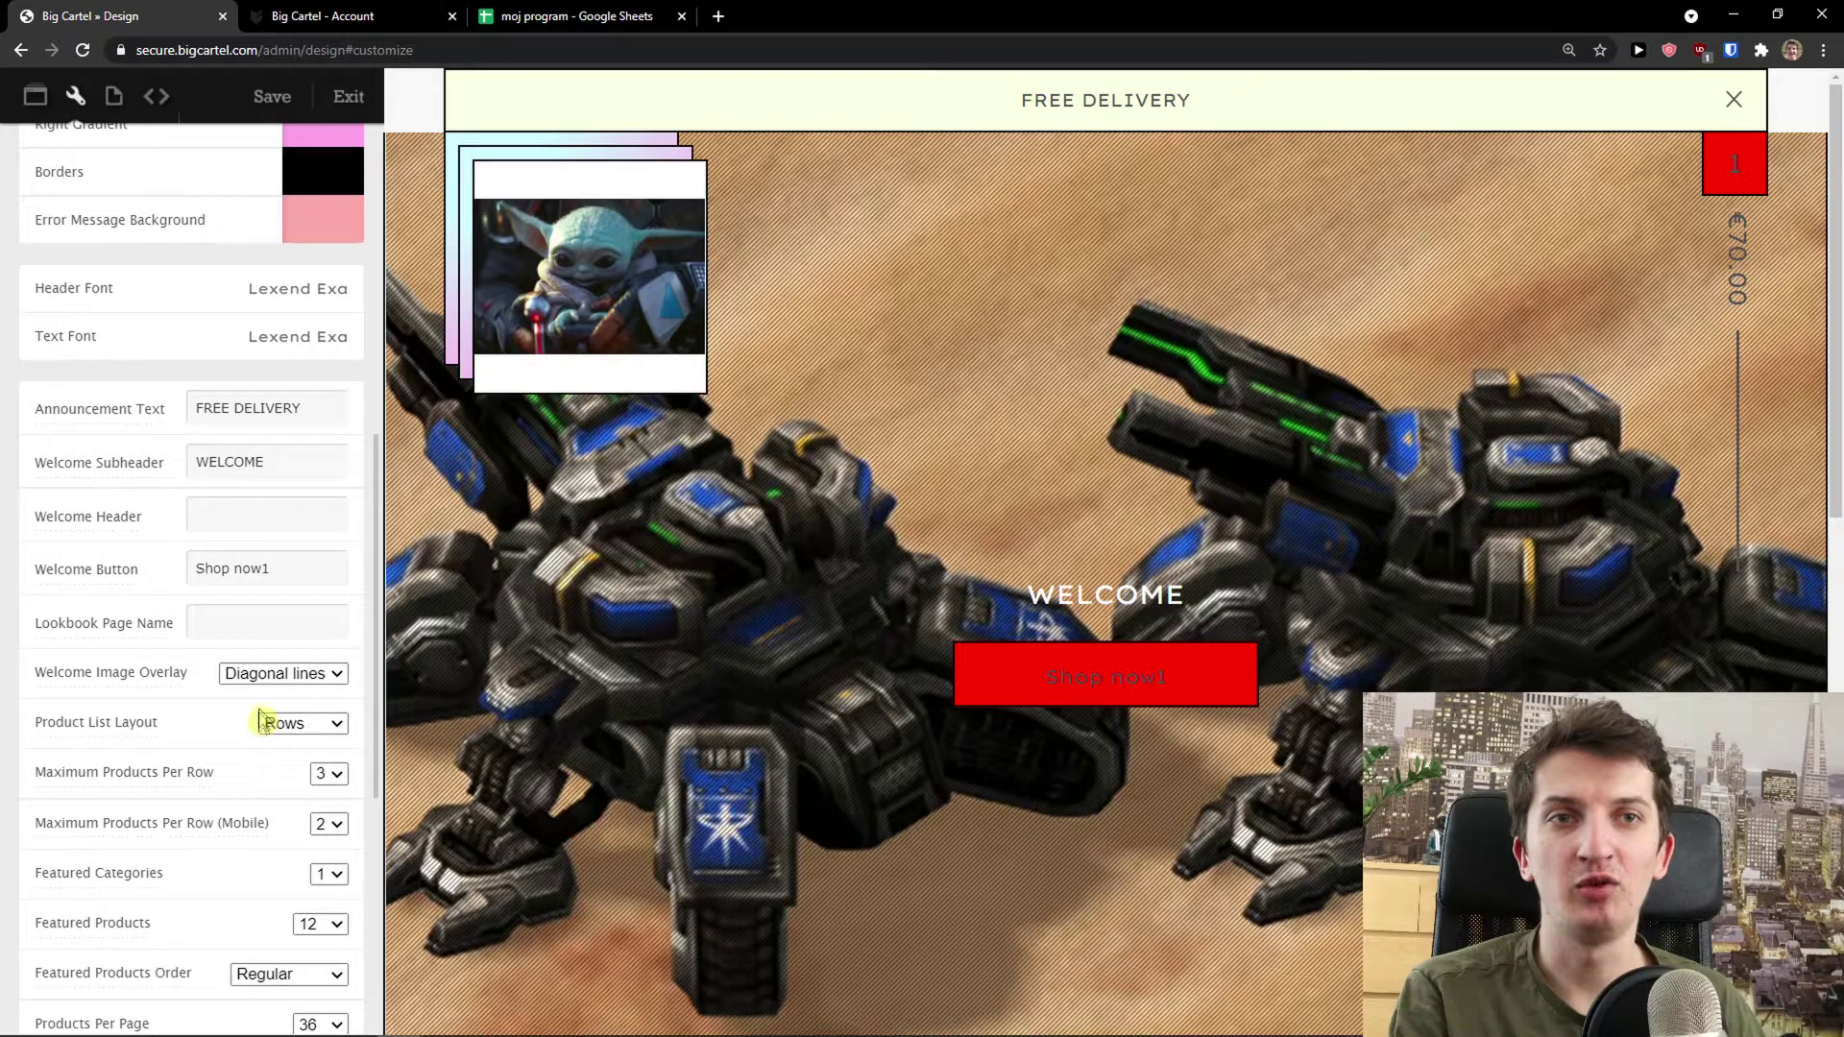
scroll(264, 698, "down", 1)
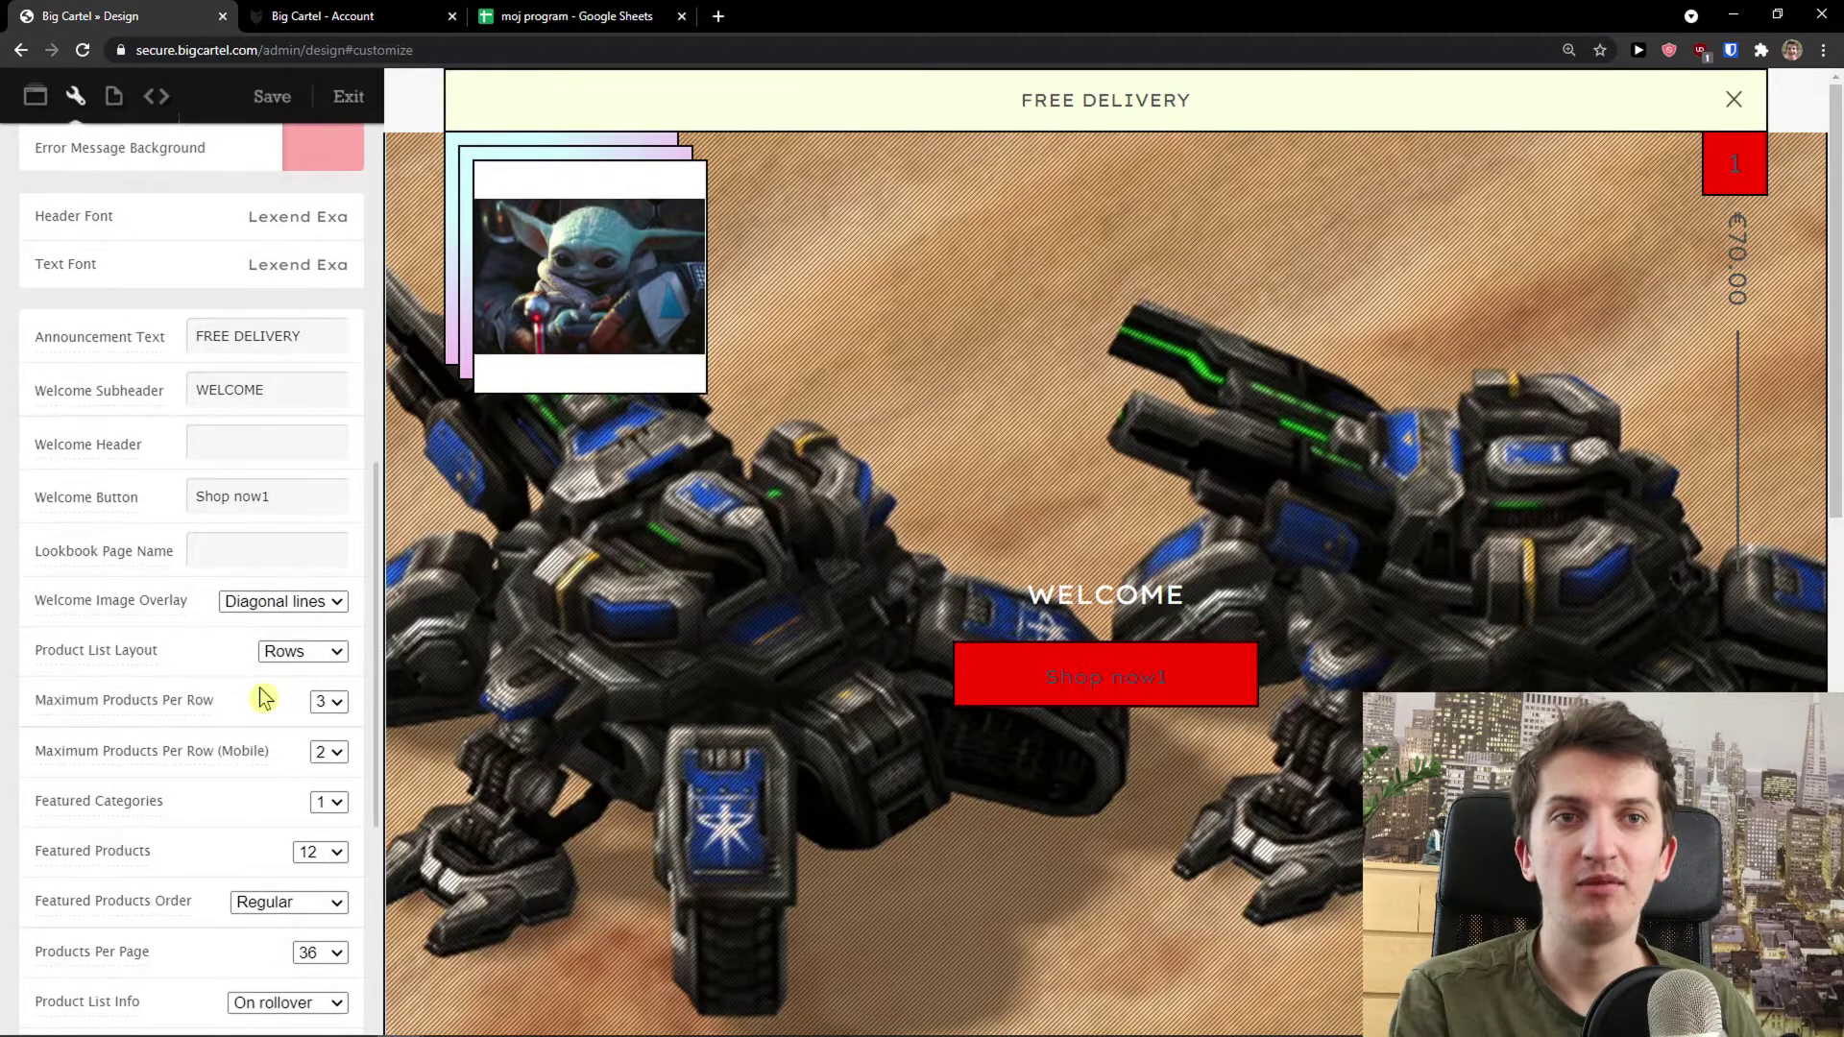
- Try Bank note and Hideout overlays, set Welcome Image Overlay to None, then open Pages
left_click(245, 602)
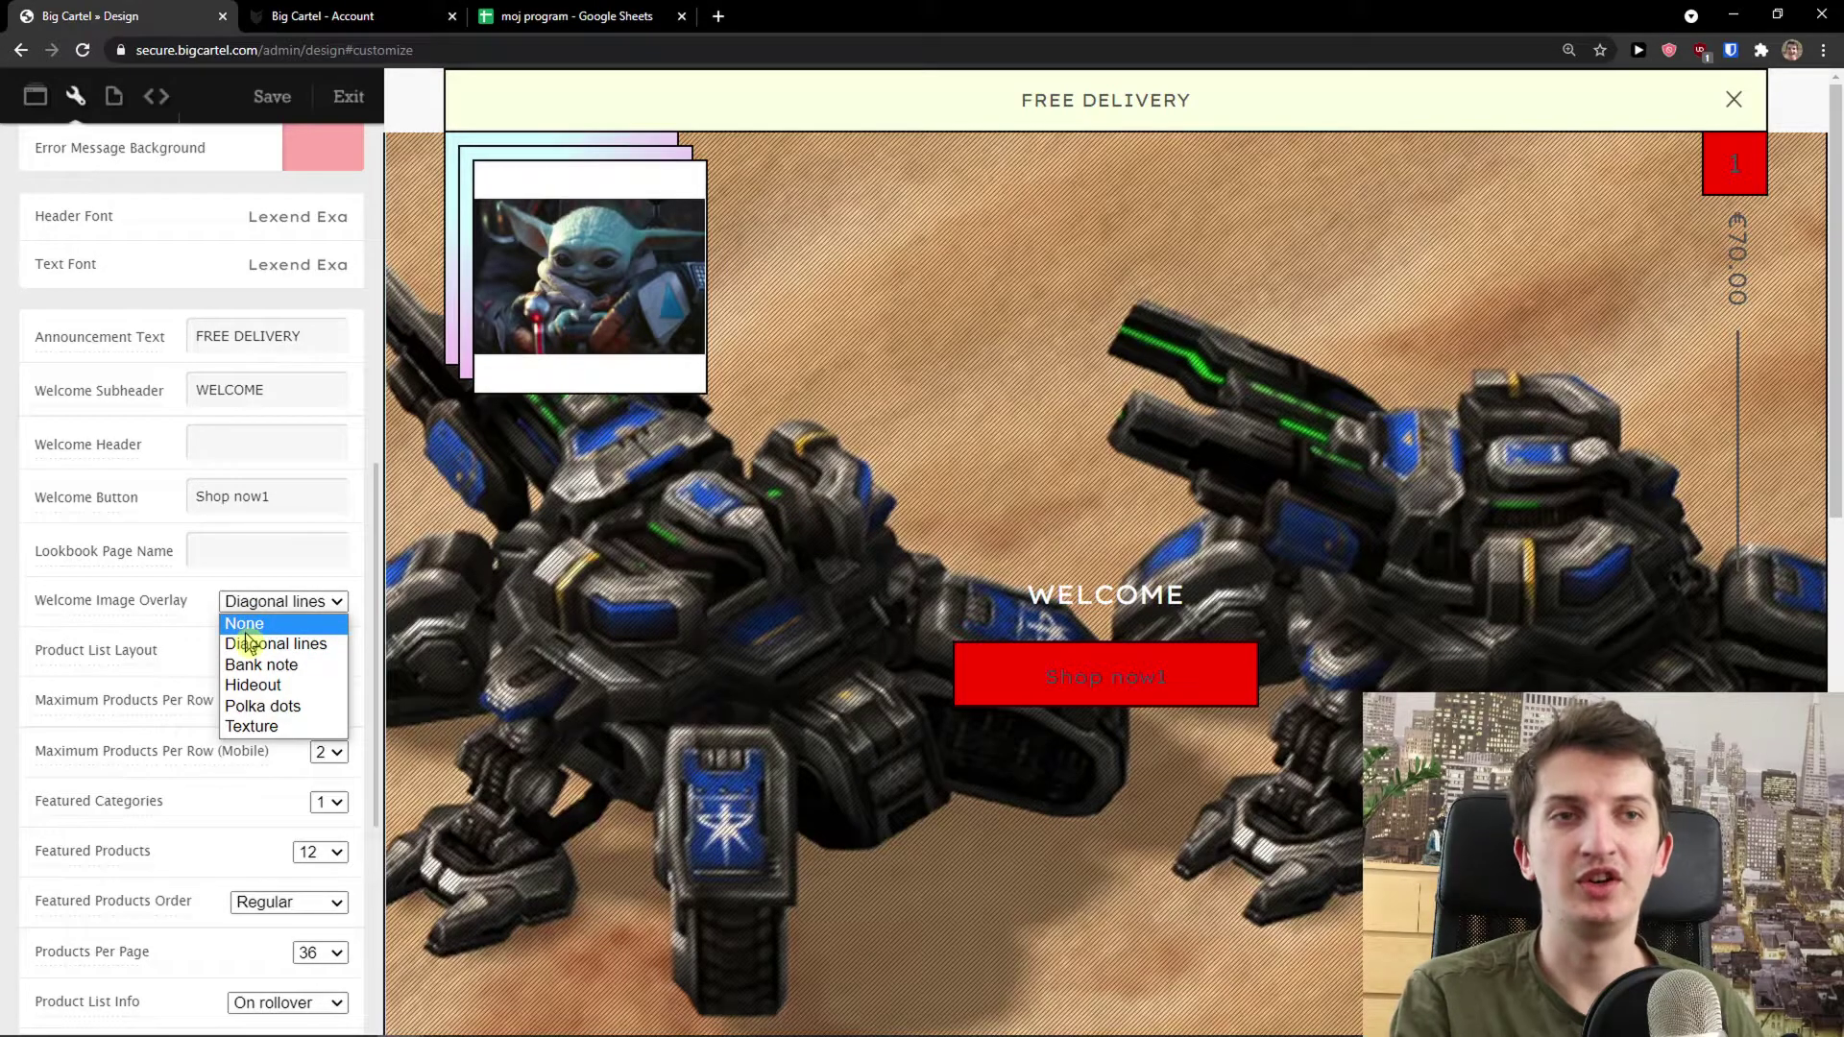
left_click(252, 643)
left_click(256, 602)
left_click(260, 665)
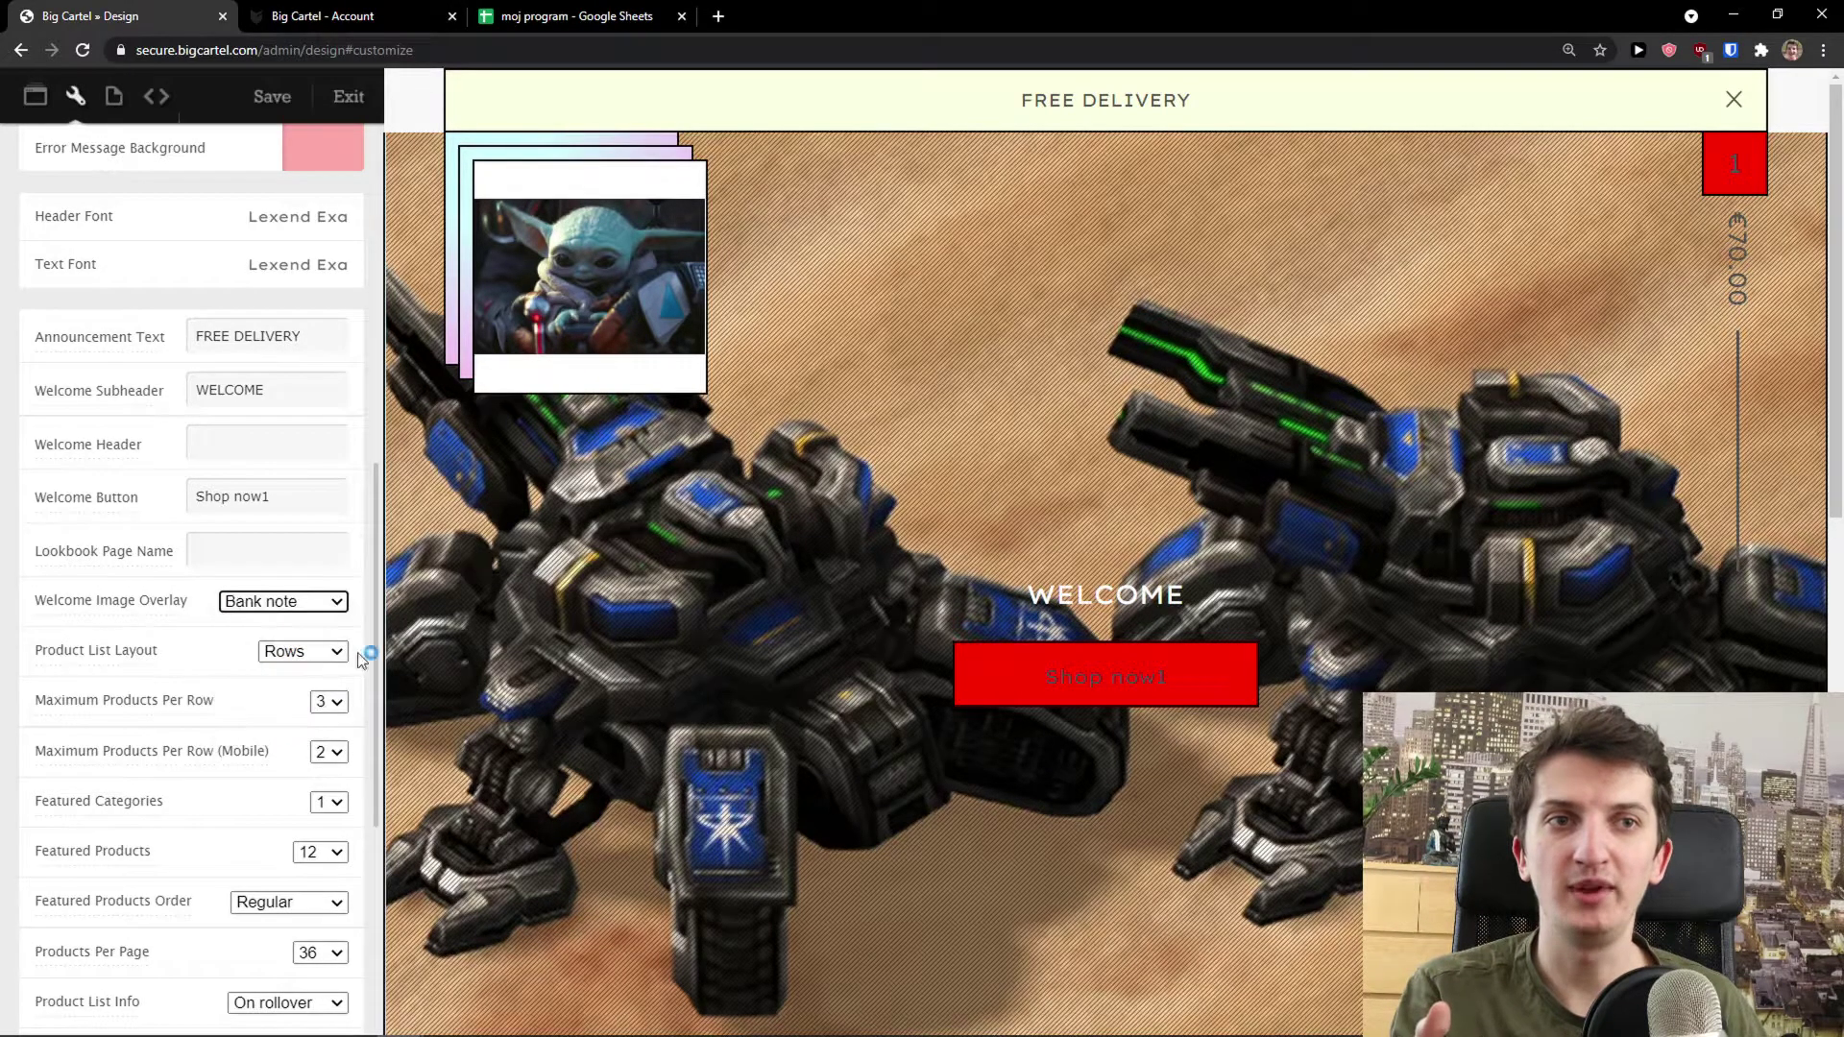
left_click(307, 605)
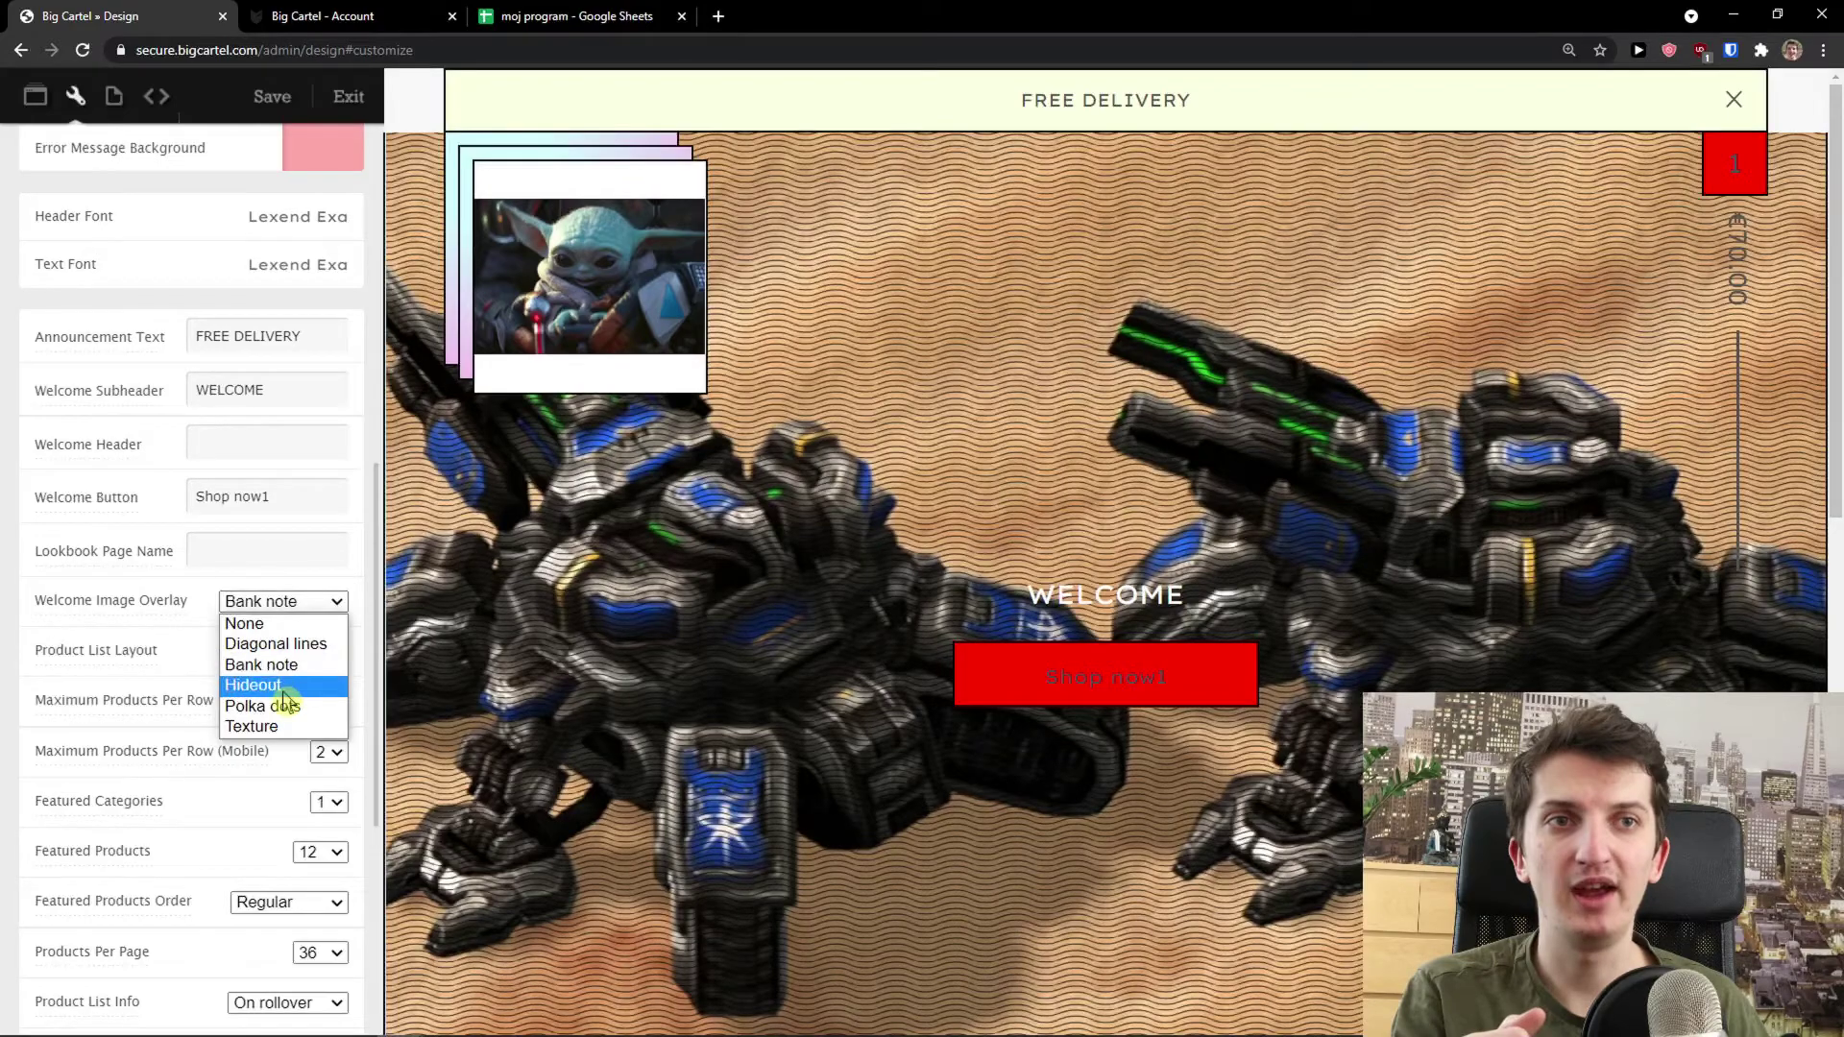
left_click(286, 690)
left_click(288, 605)
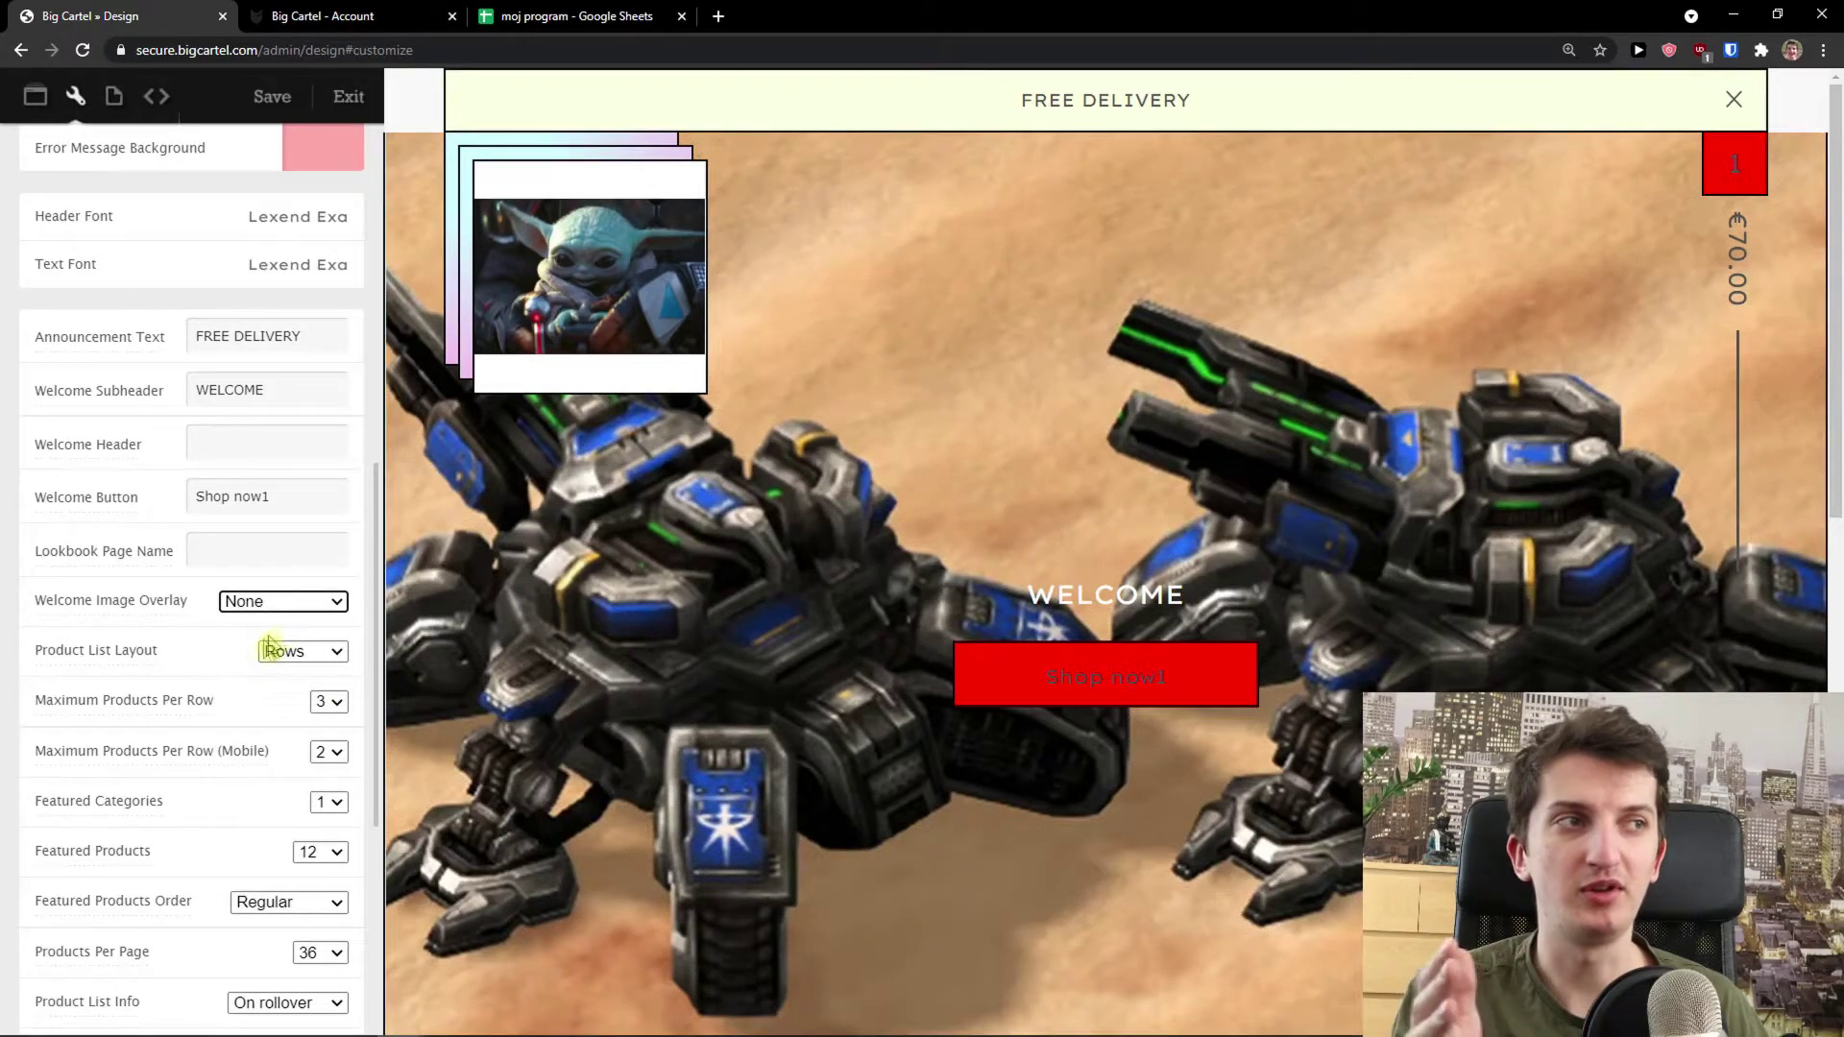
scroll(230, 671, "down", 1)
scroll(230, 666, "down", 1)
scroll(229, 667, "down", 1)
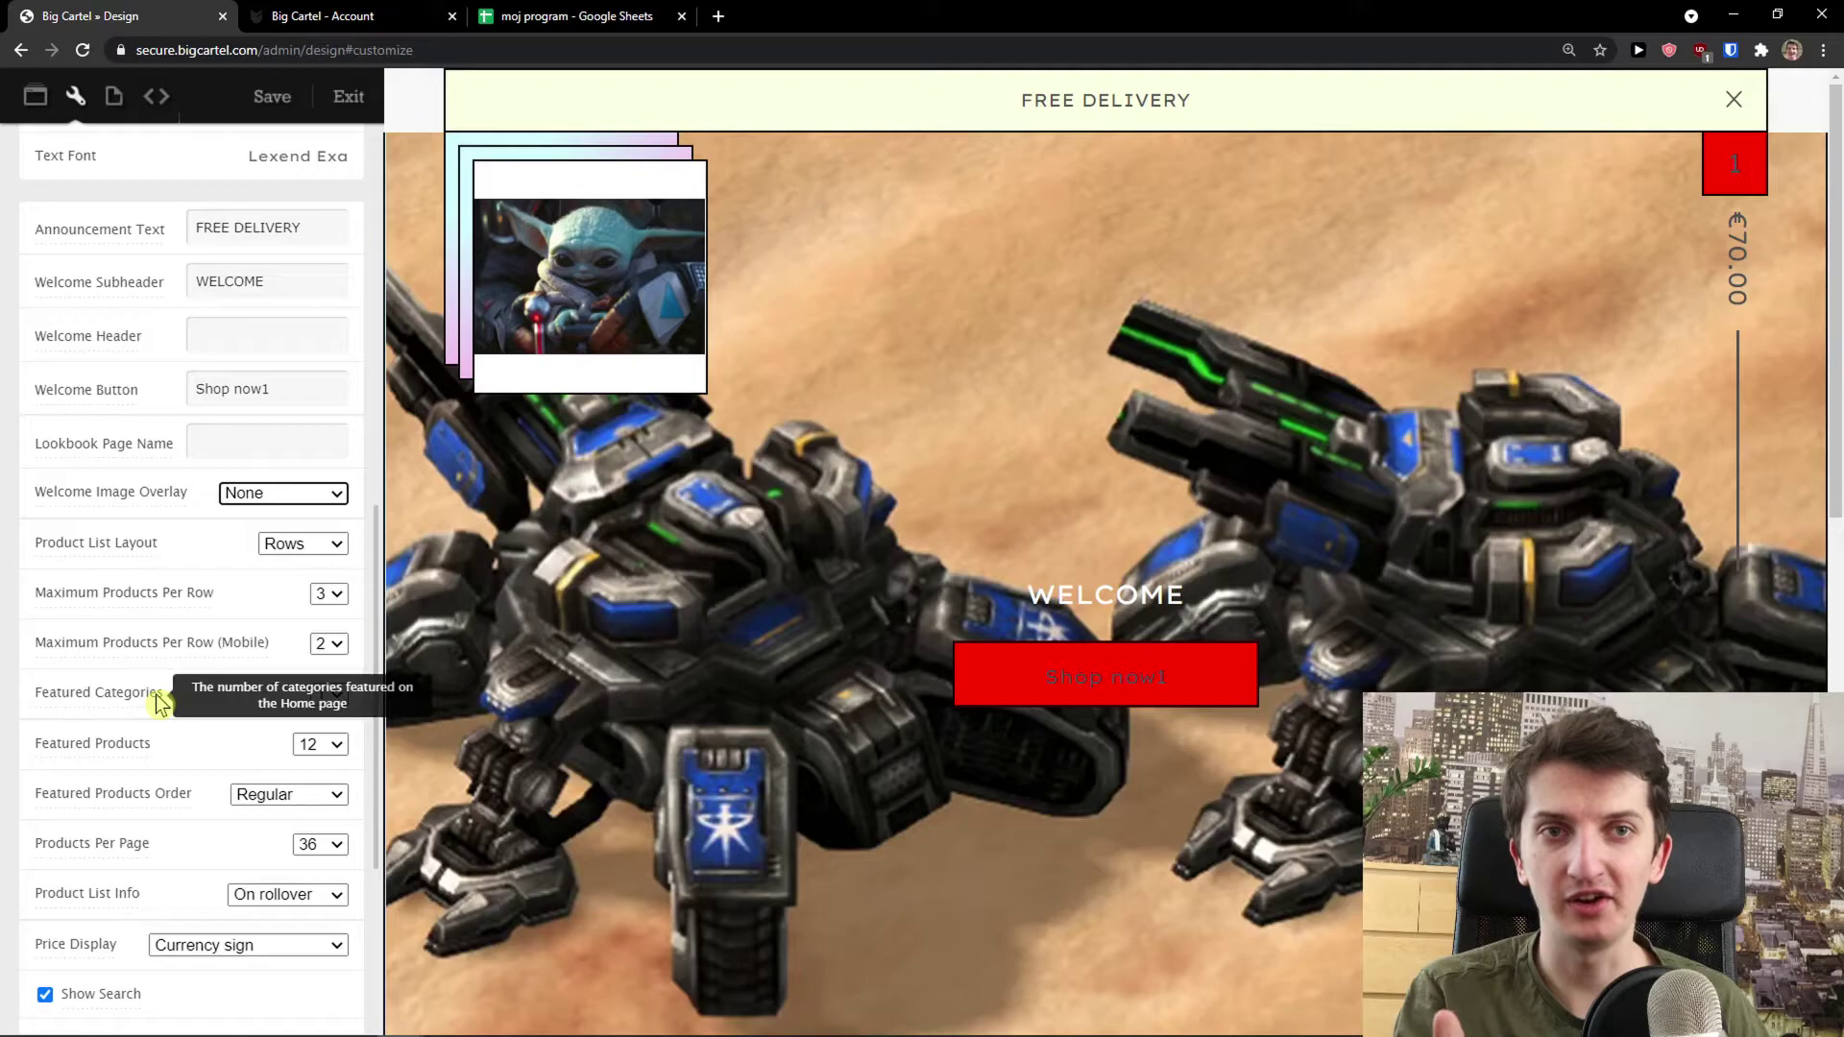
scroll(152, 713, "down", 1)
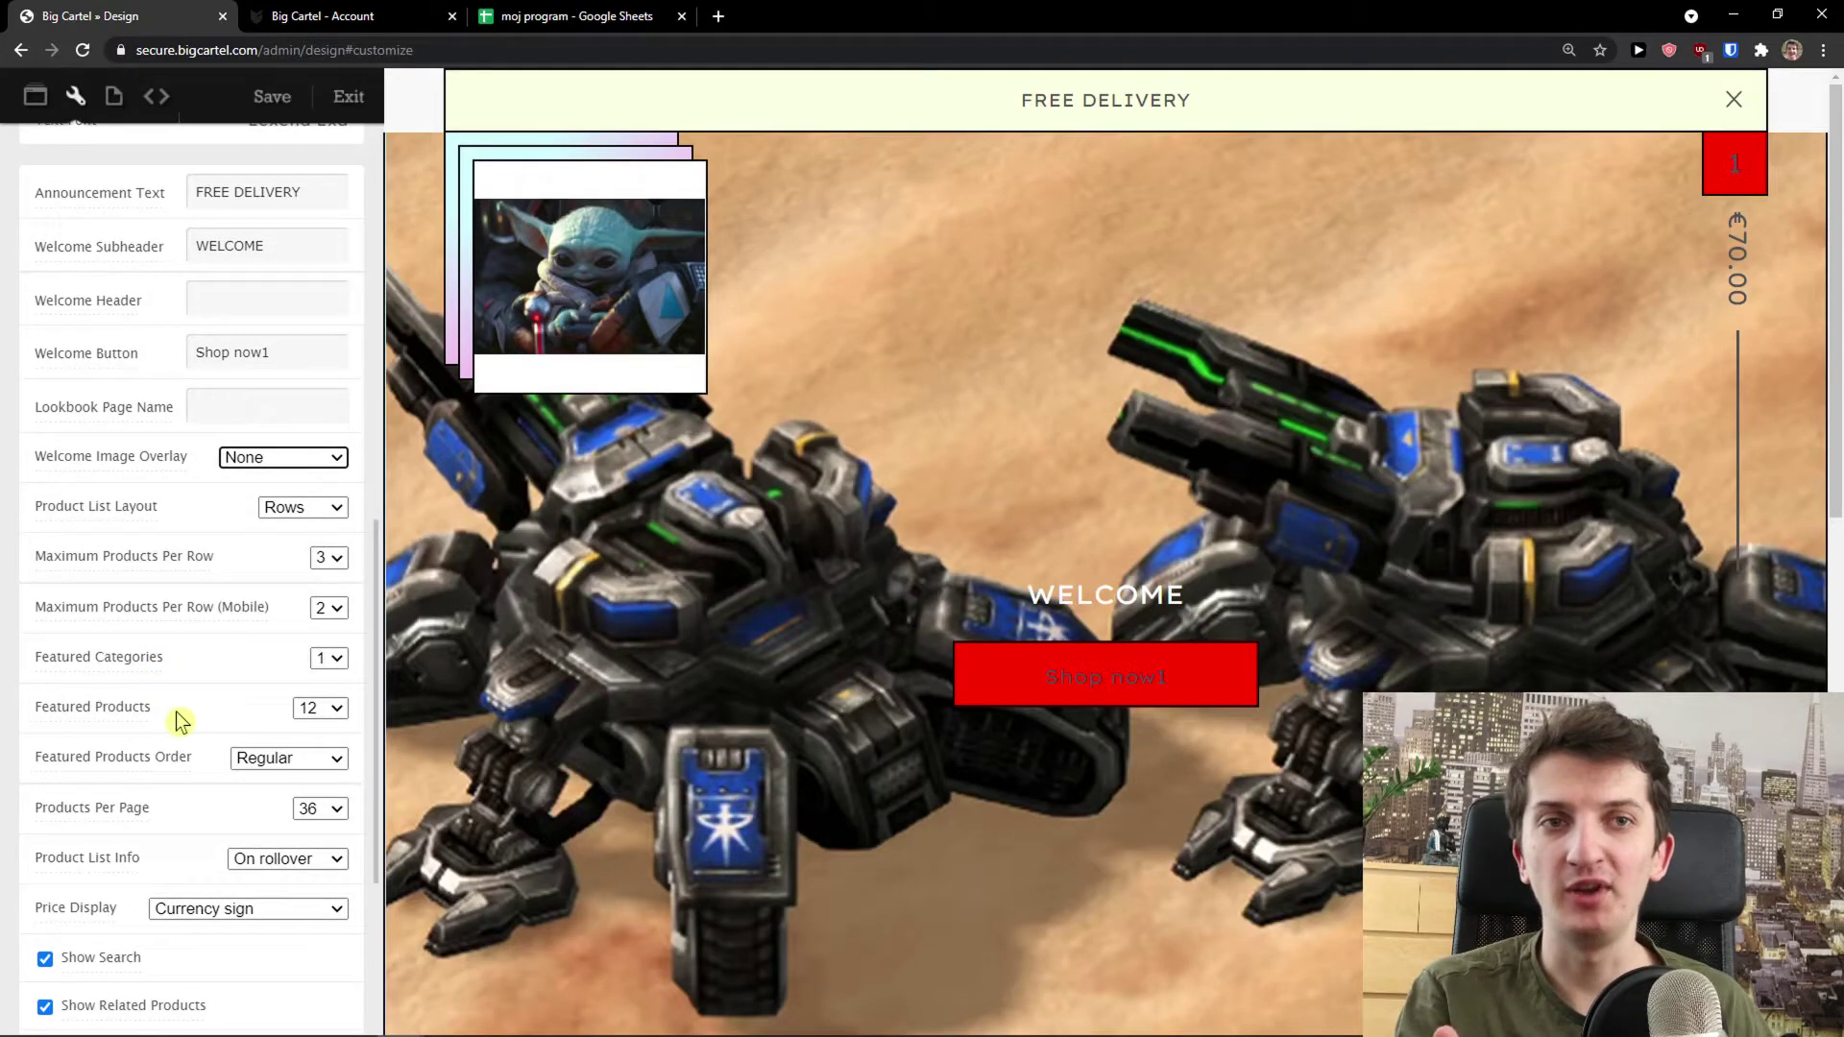
scroll(170, 725, "down", 1)
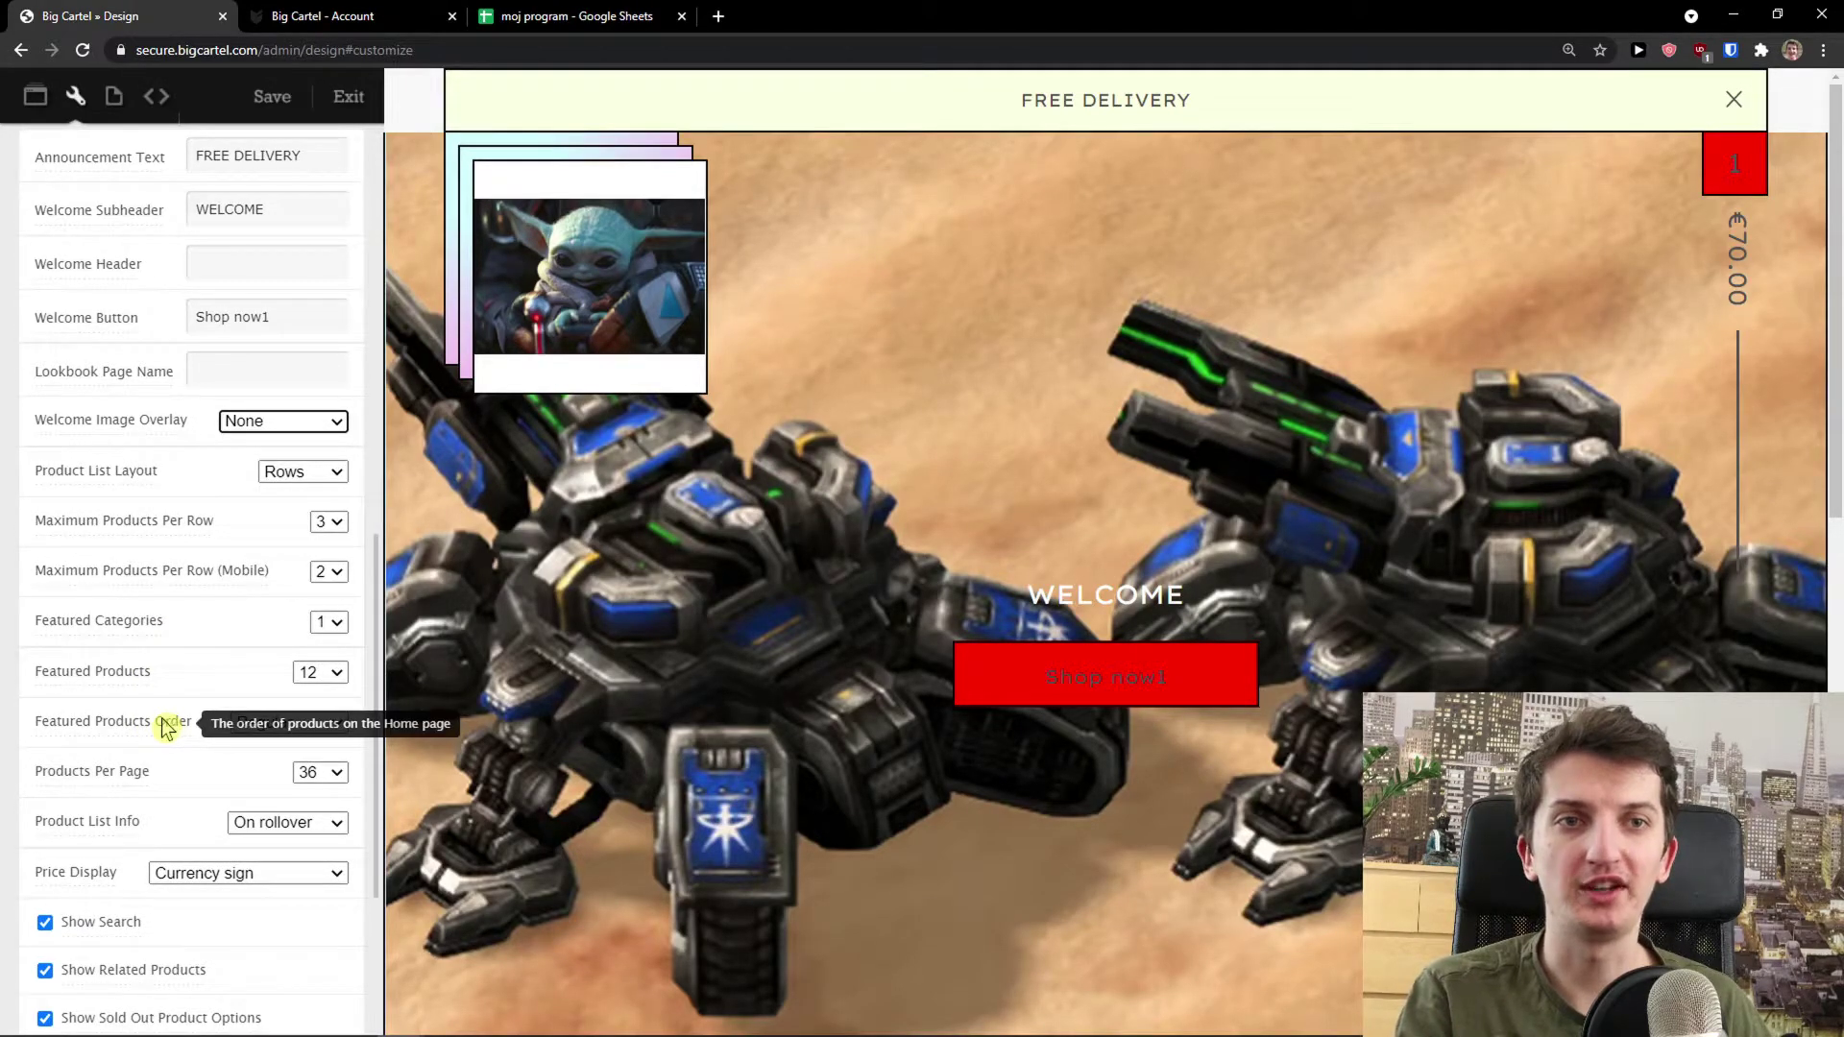
scroll(150, 735, "down", 1)
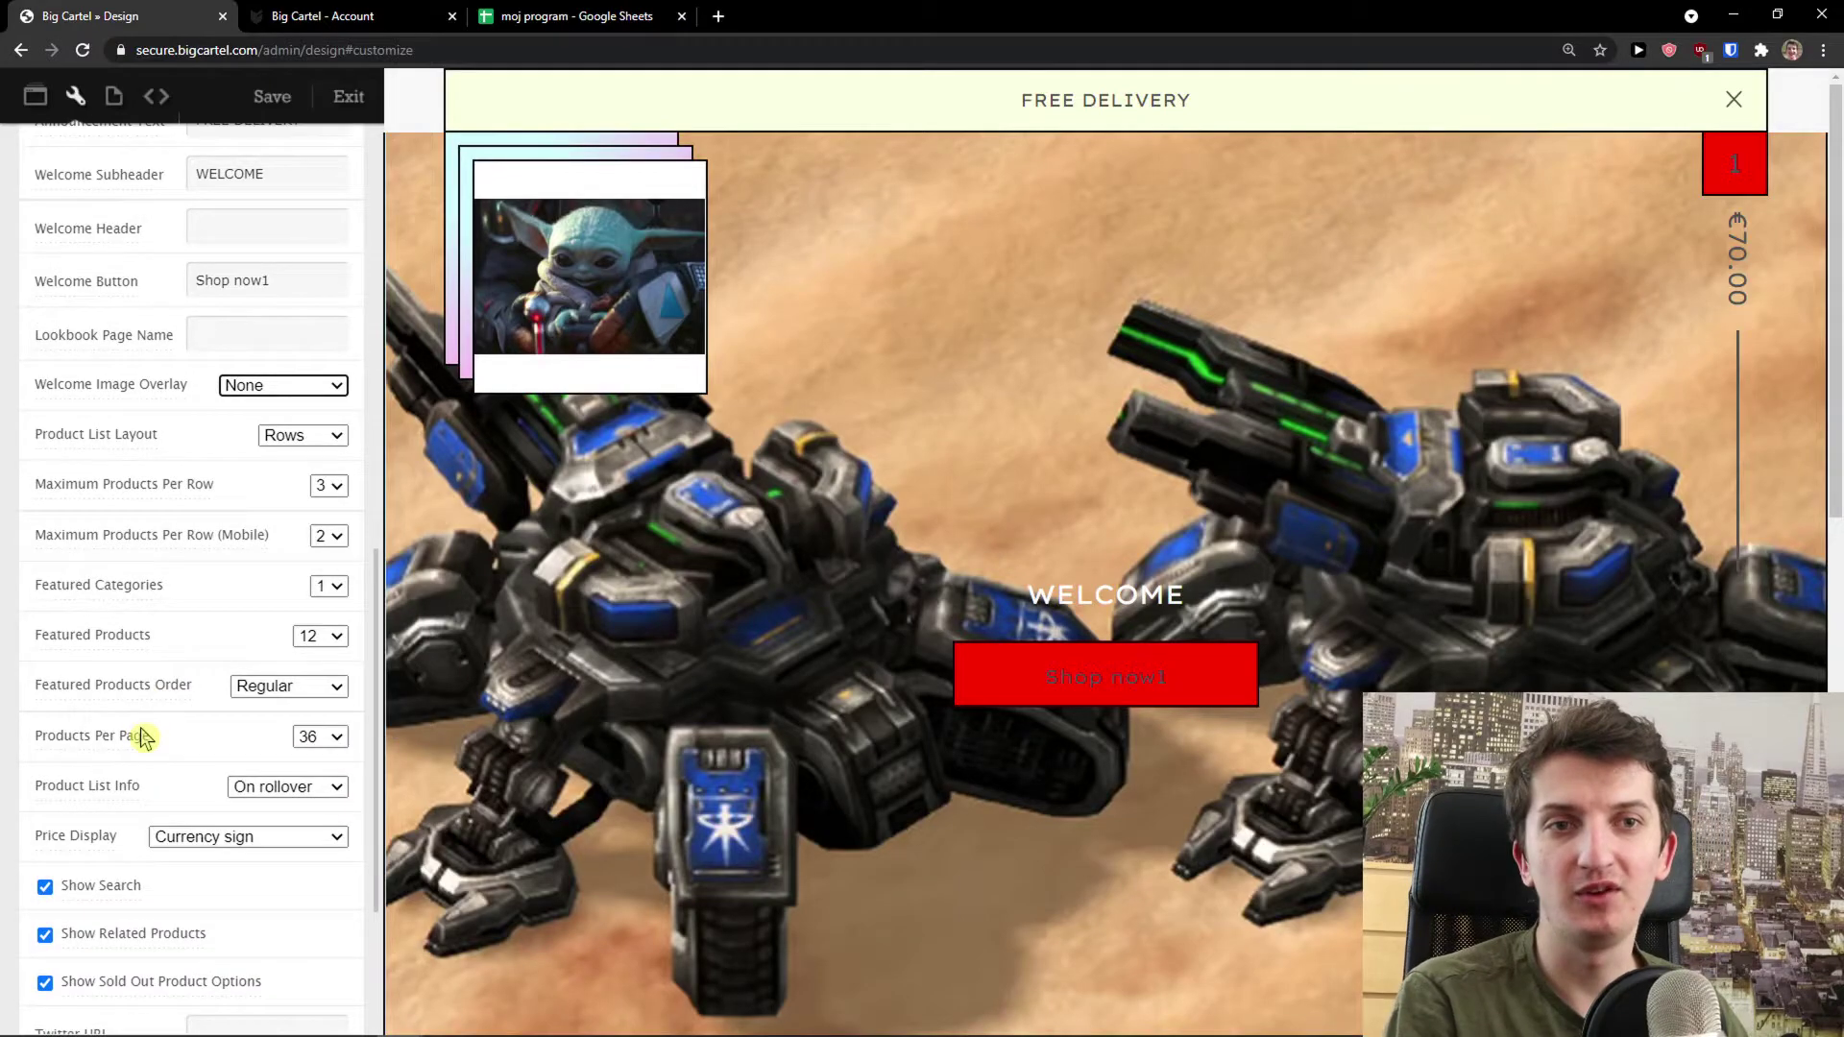
scroll(159, 738, "up", 5)
scroll(165, 728, "up", 4)
scroll(170, 723, "up", 5)
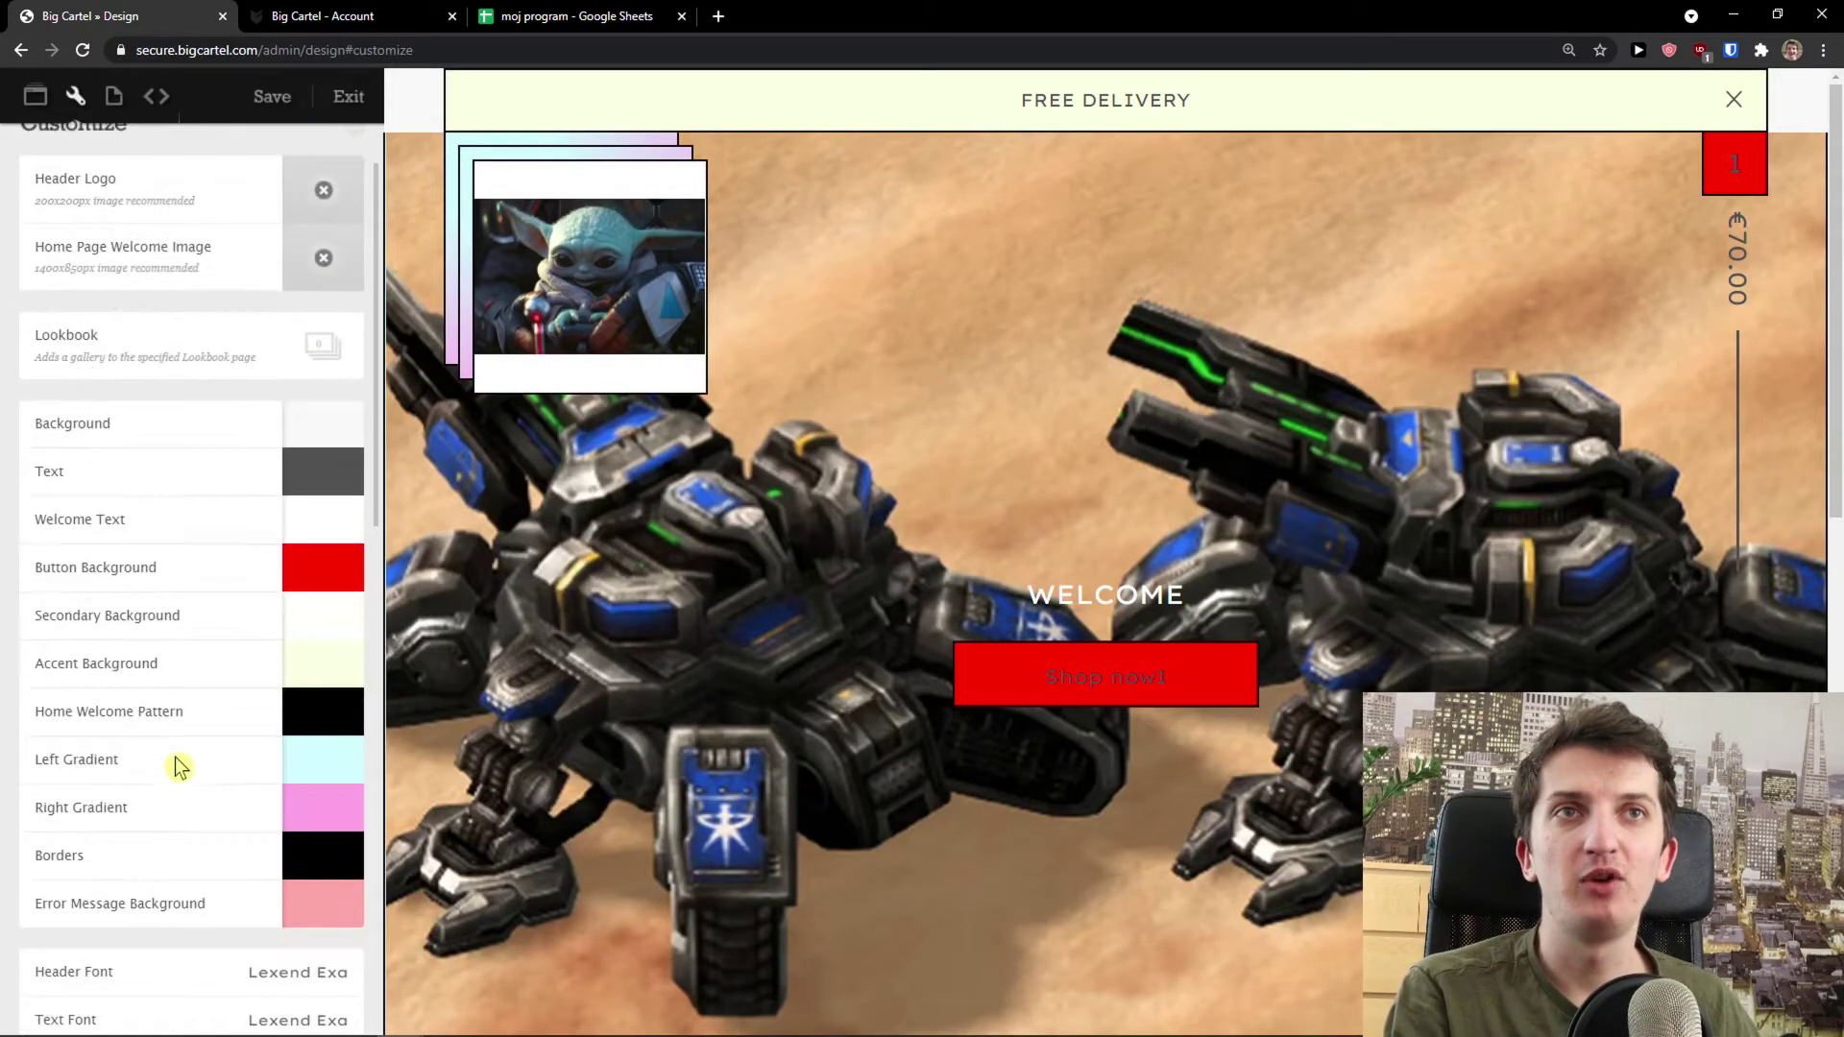
scroll(170, 724, "up", 1)
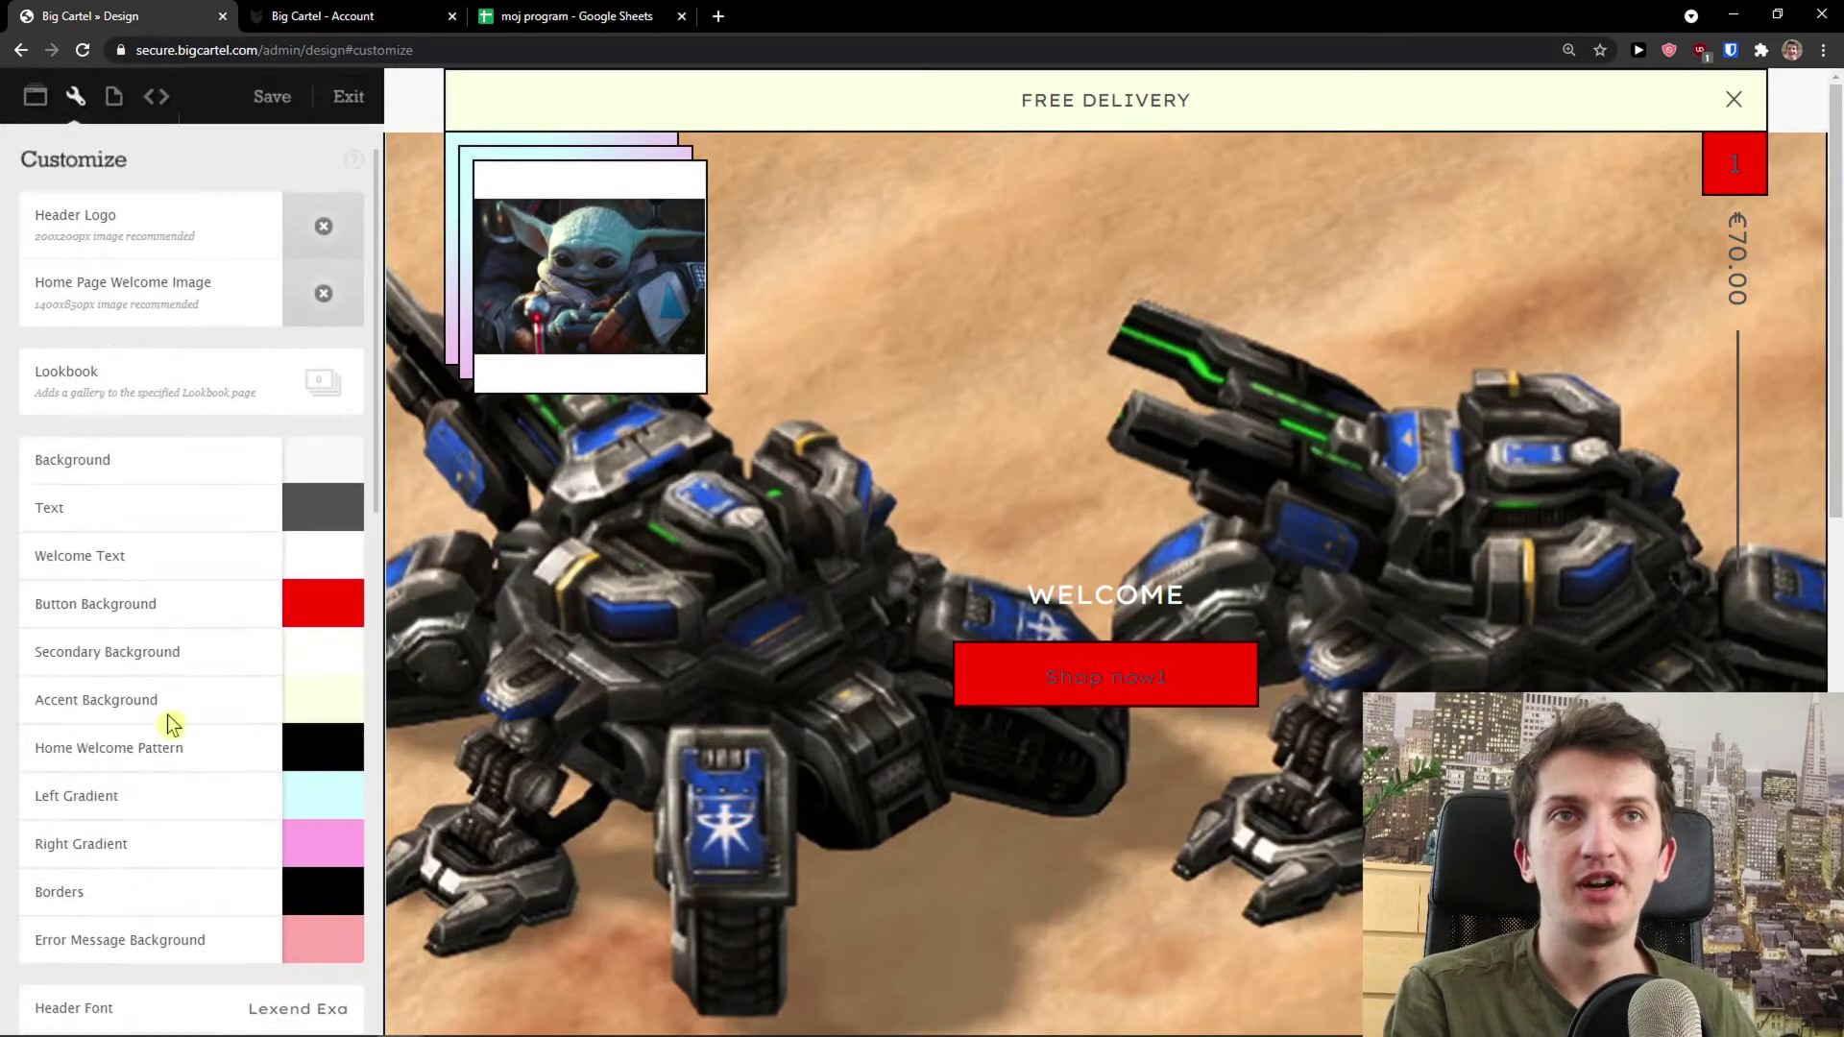
left_click(114, 98)
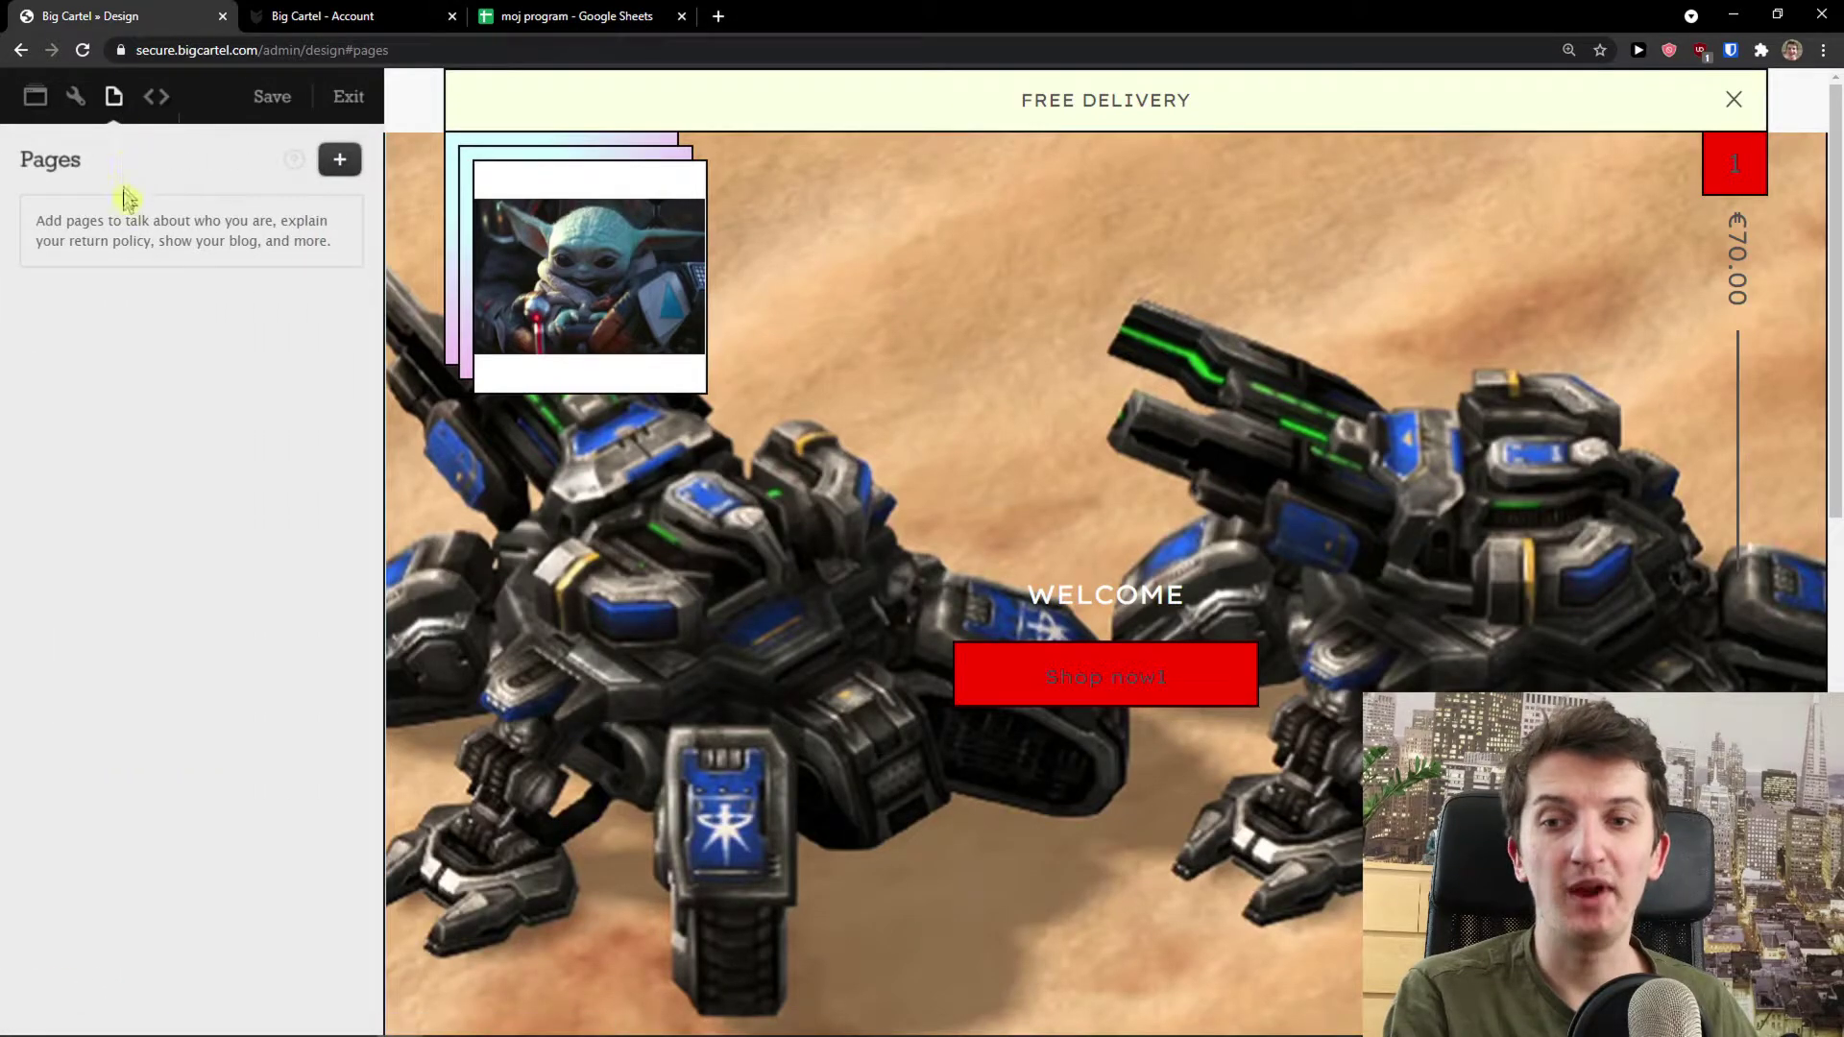
- Create the 'About us' page with a welcome paragraph and a line saying products are made since 2012
left_click(340, 164)
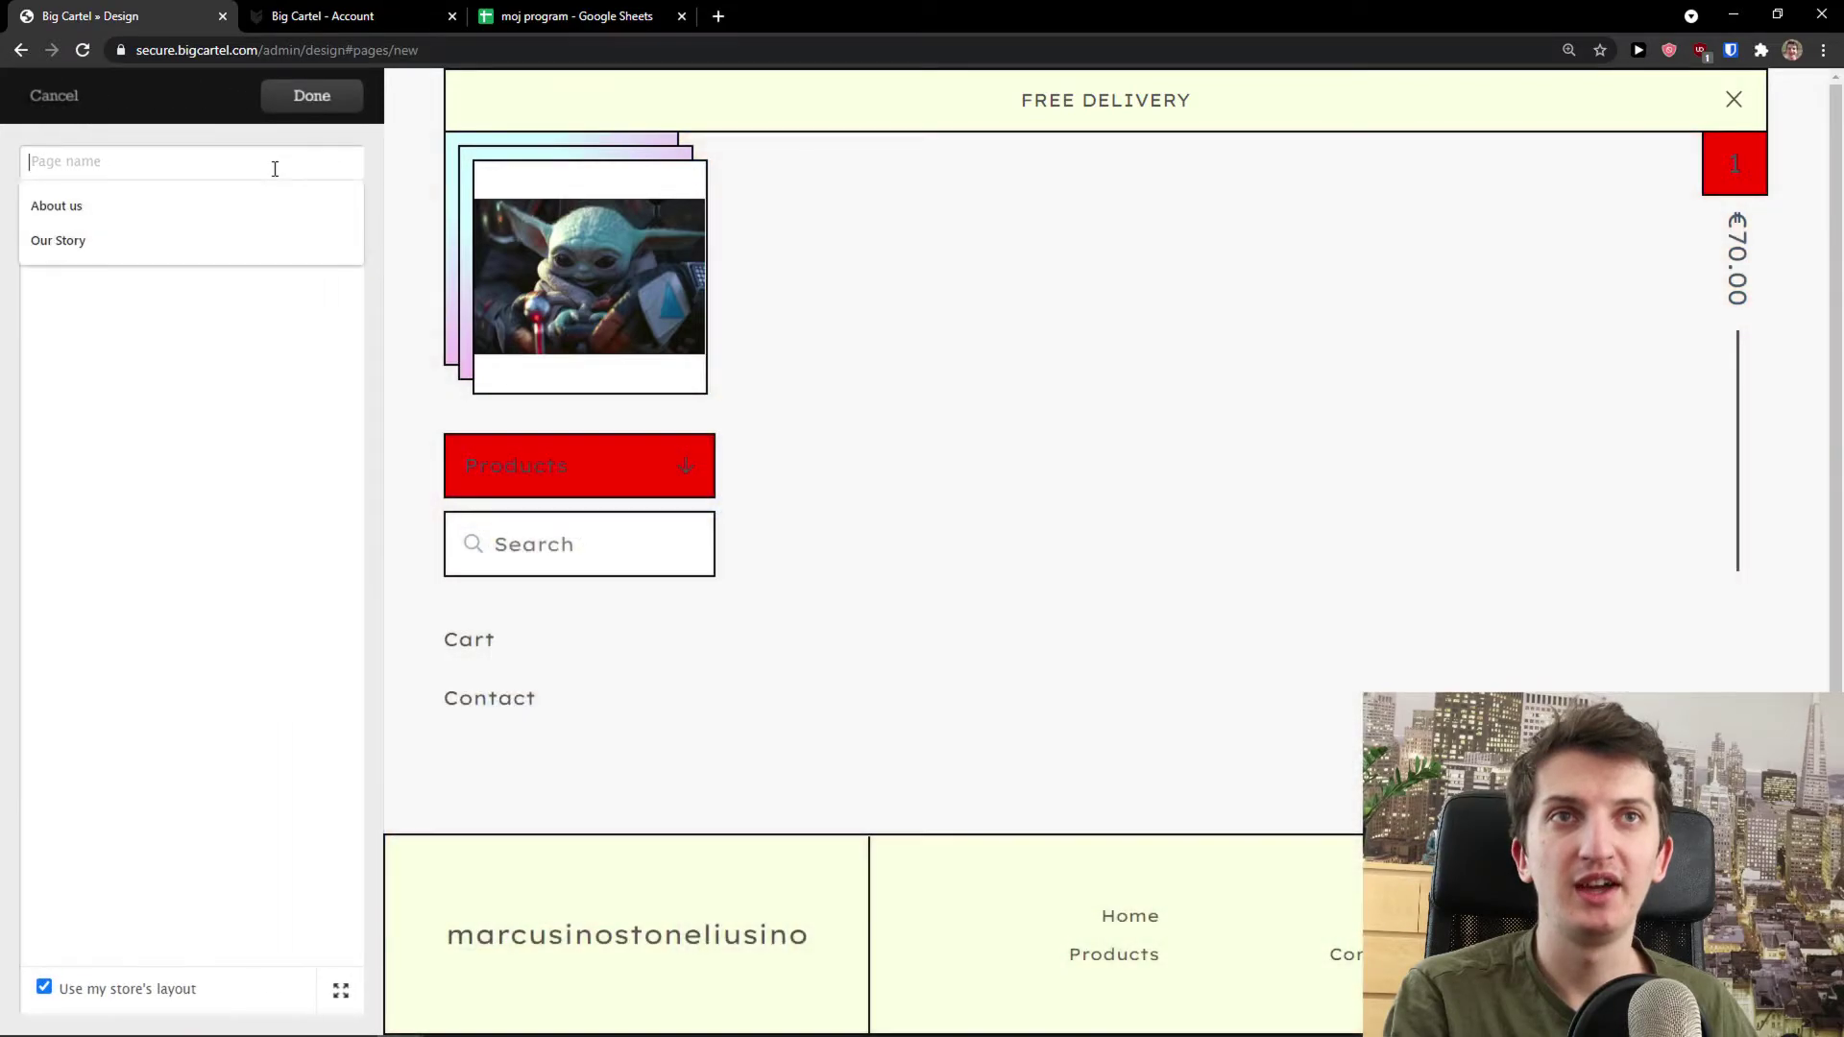
type("About")
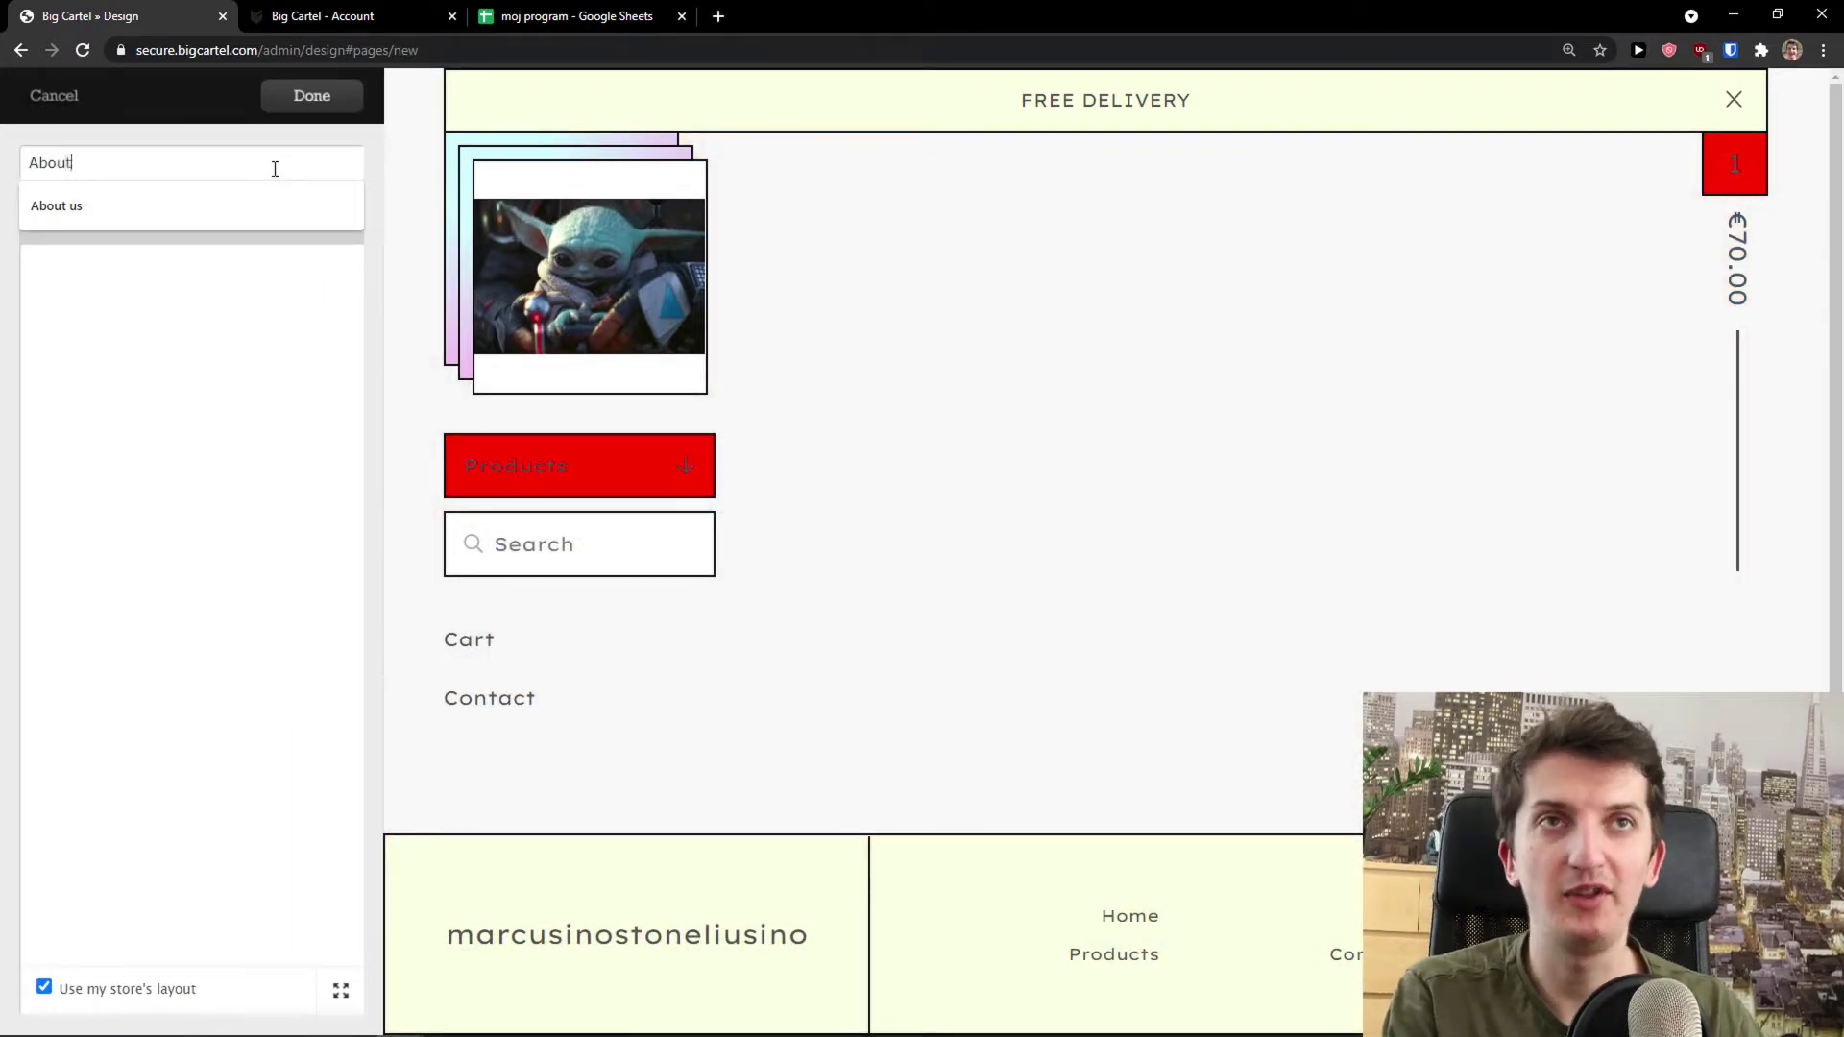
type(" Us")
left_click(257, 203)
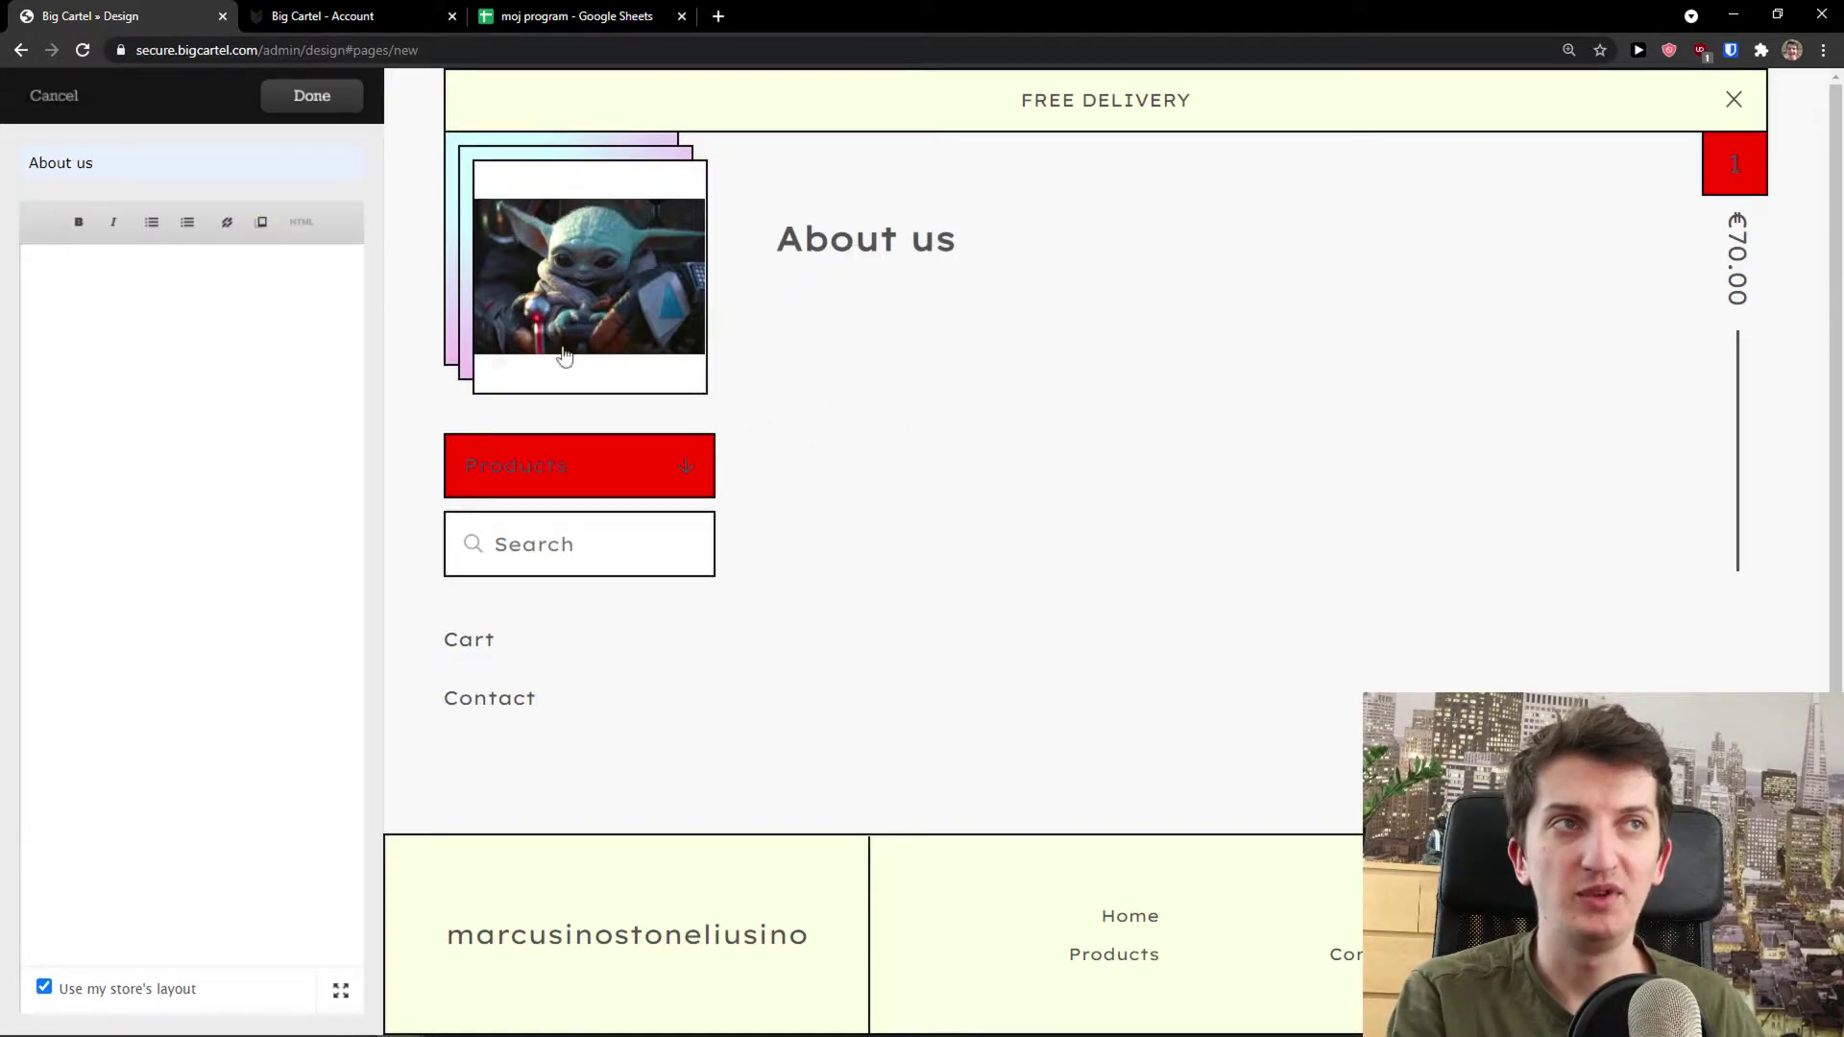
left_click(204, 351)
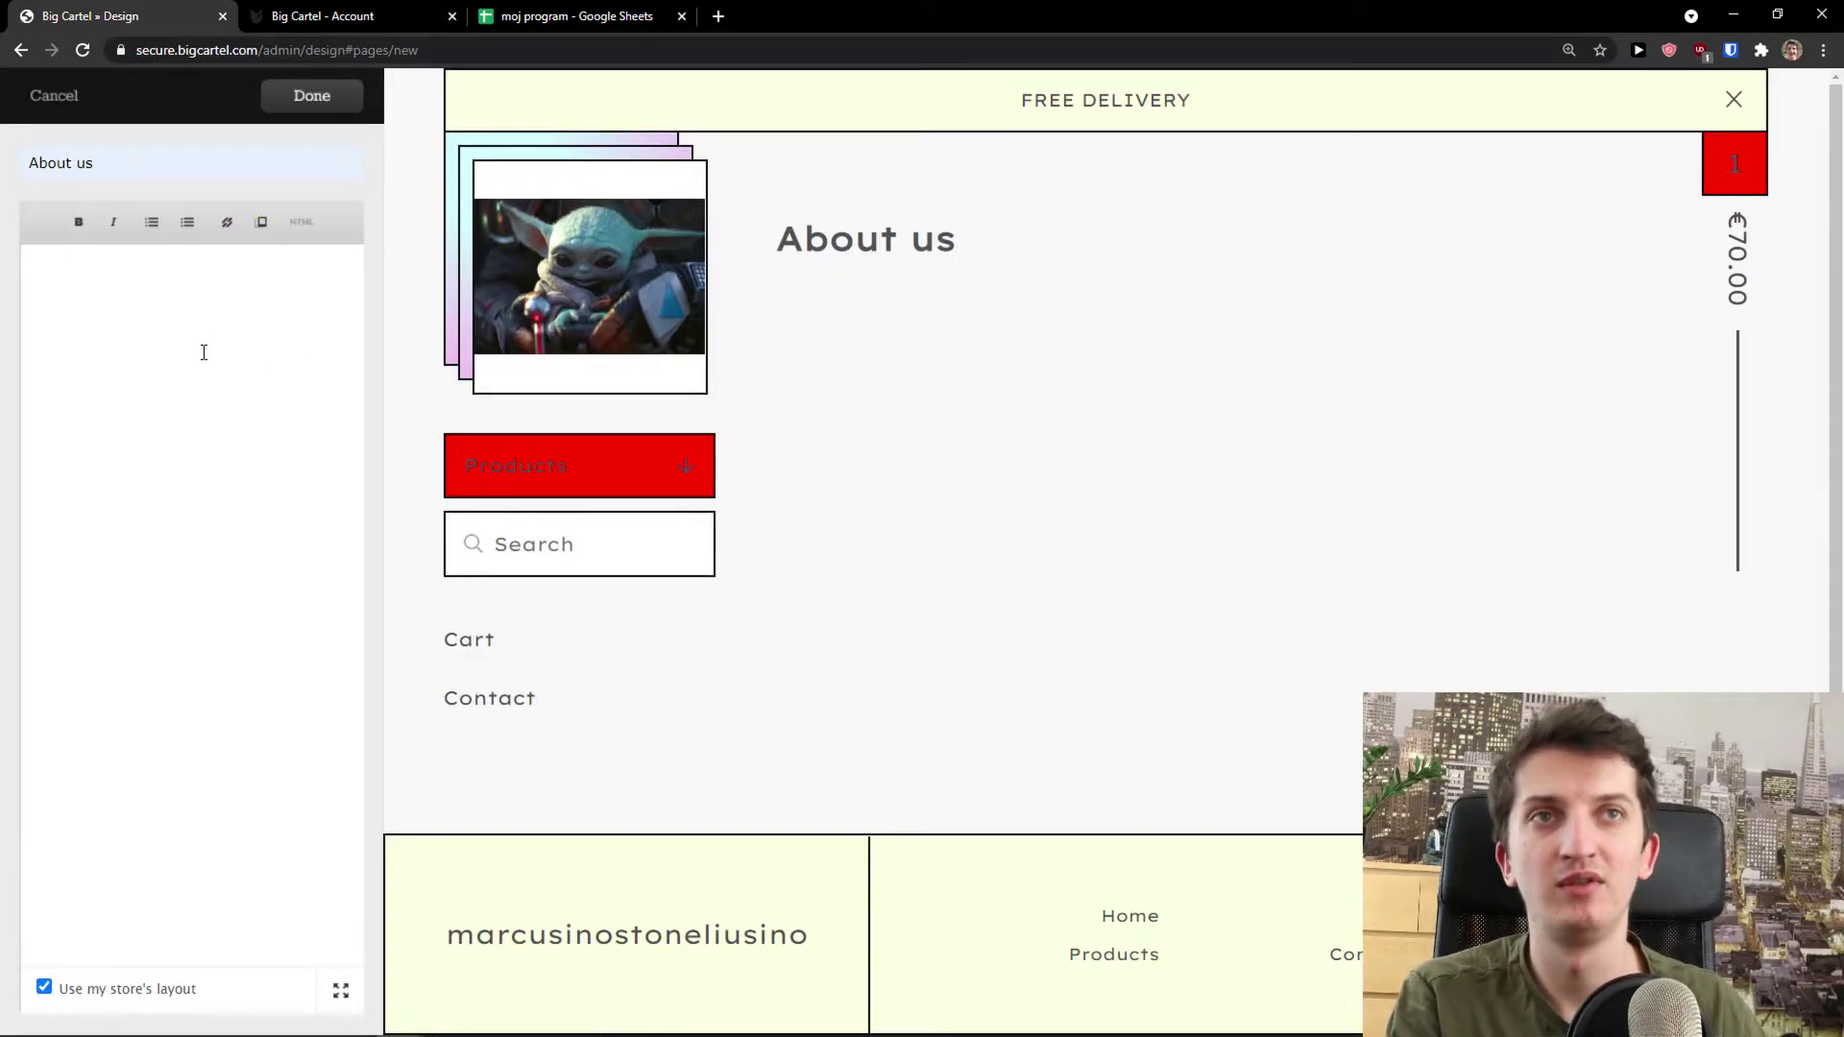
type("Welcome on")
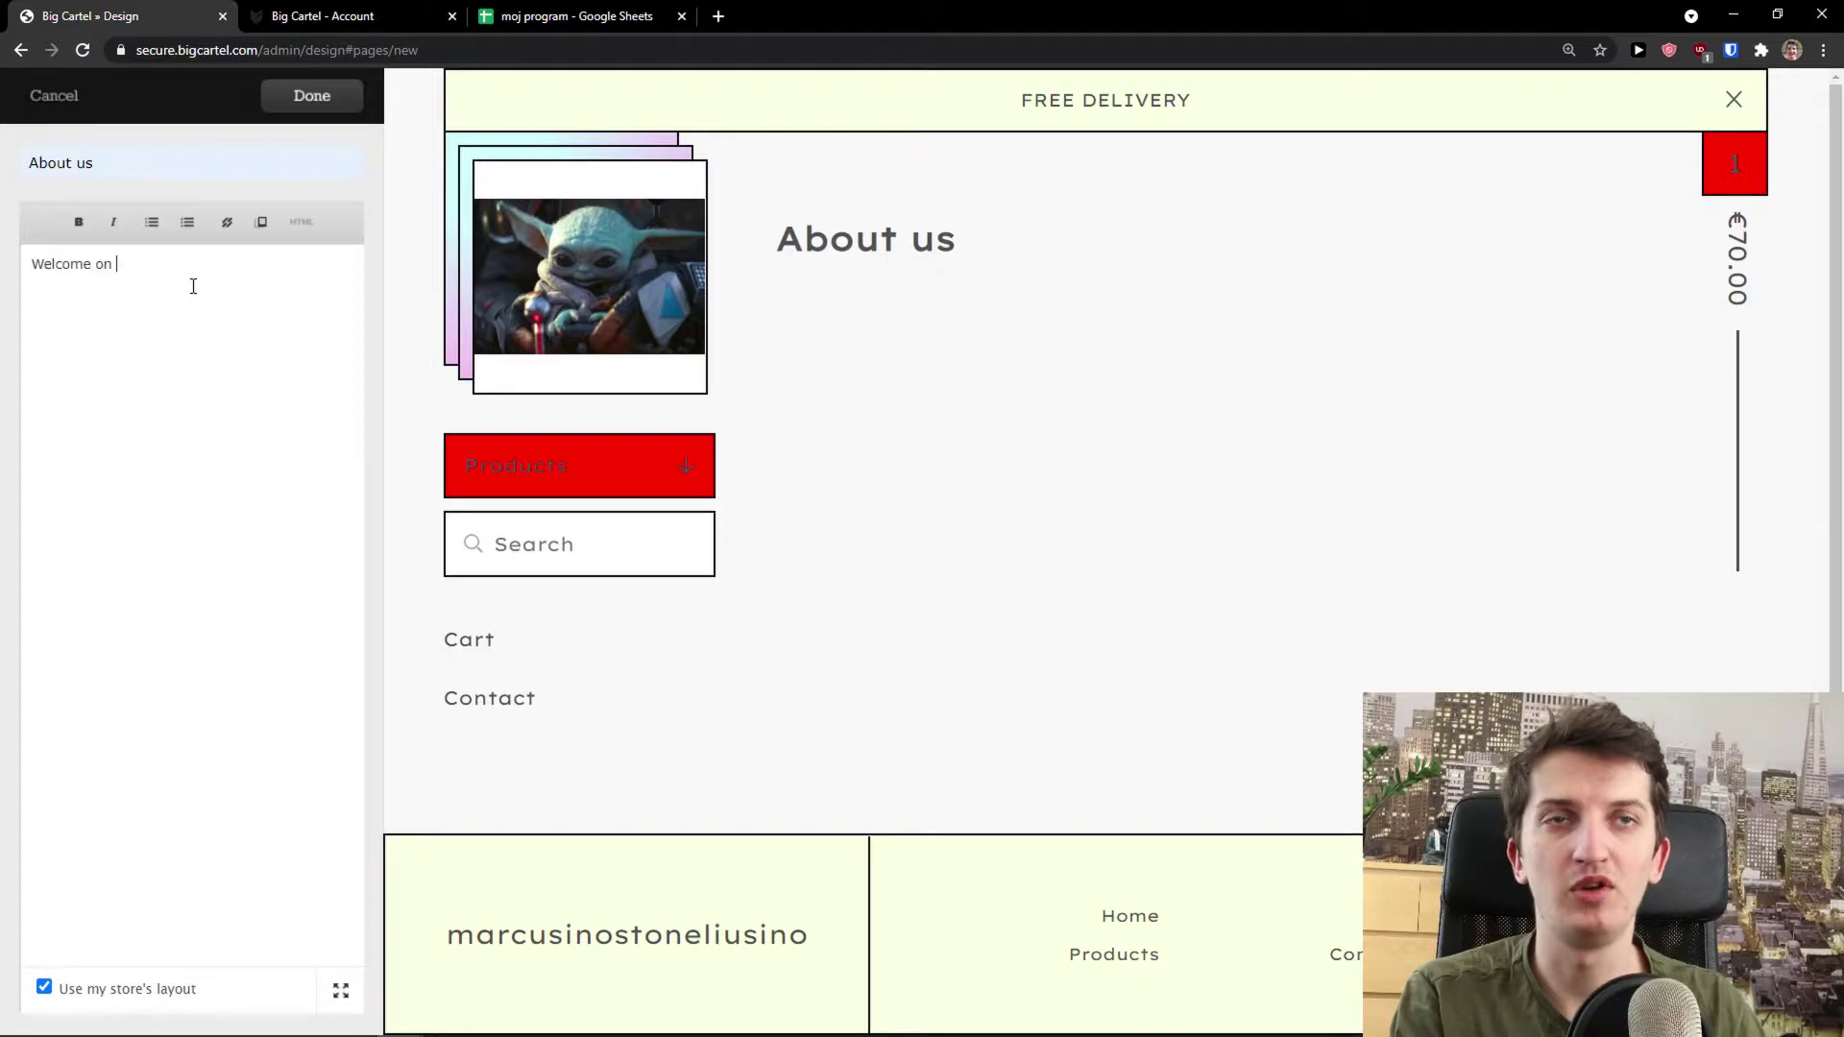
type(", ho")
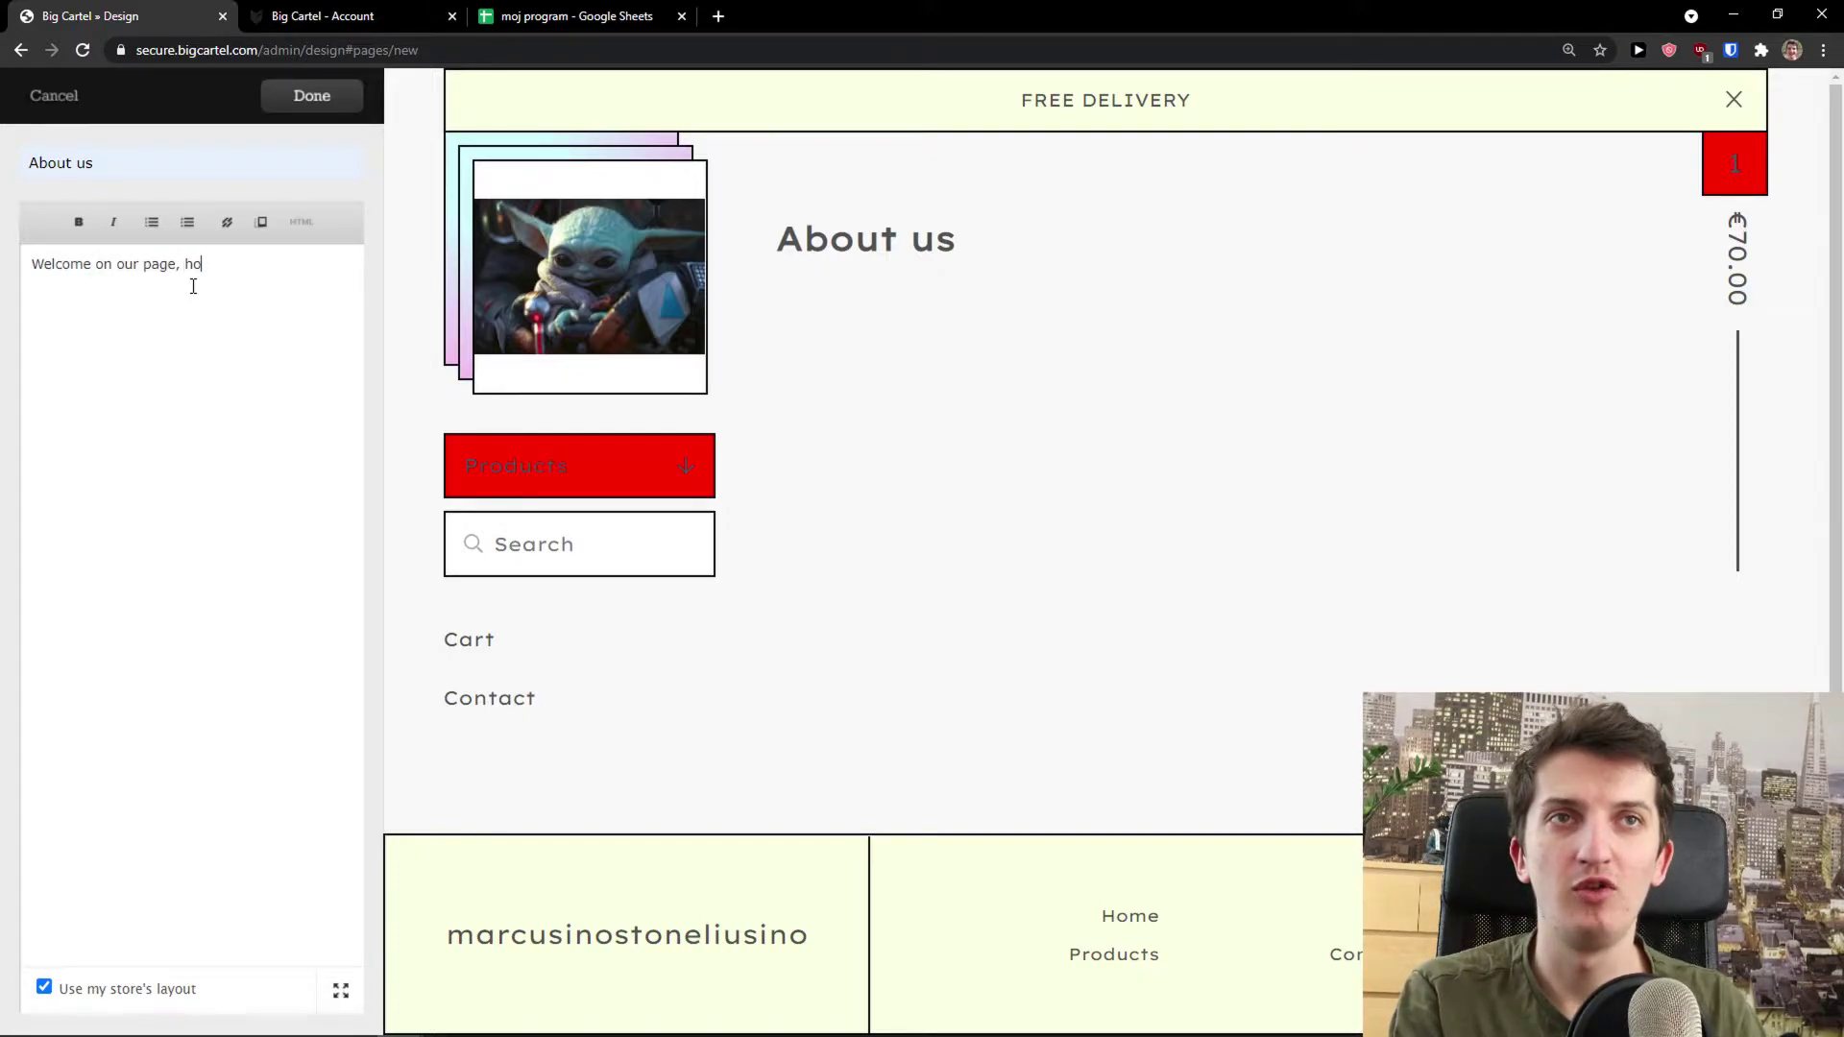
type(" enjoy")
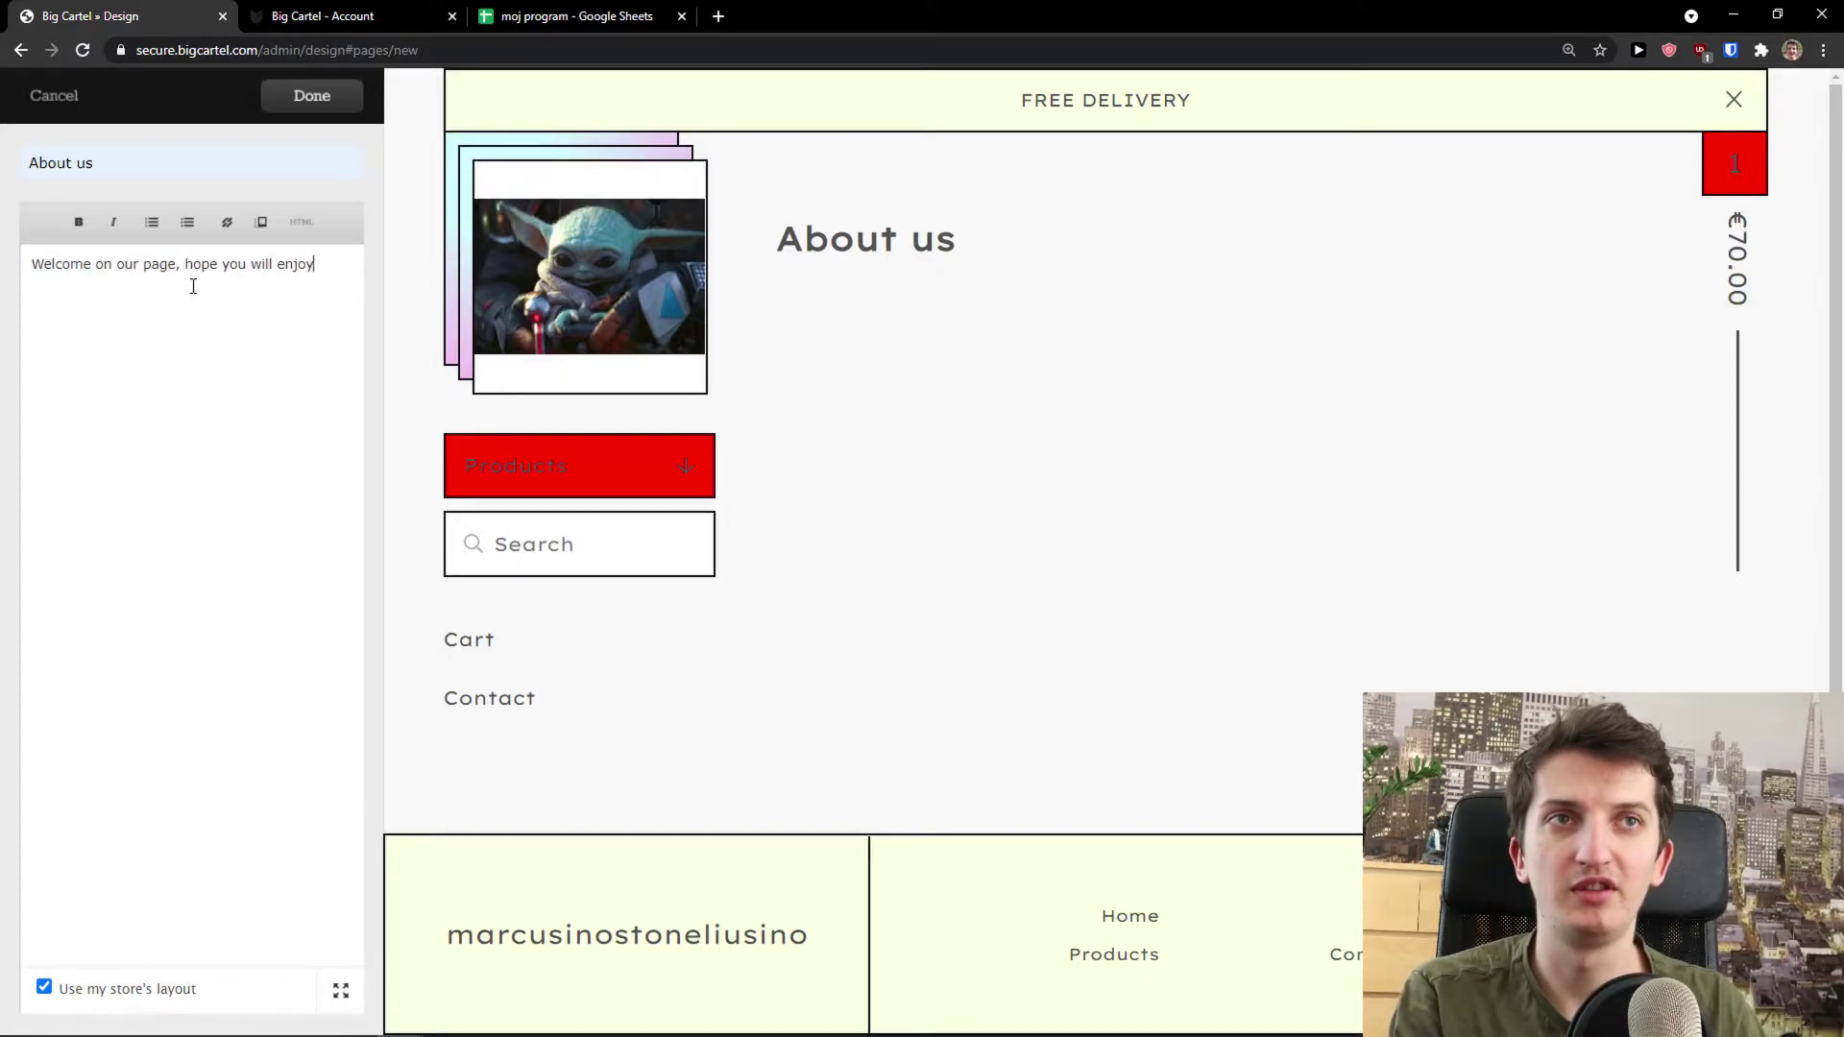
type(" it and will")
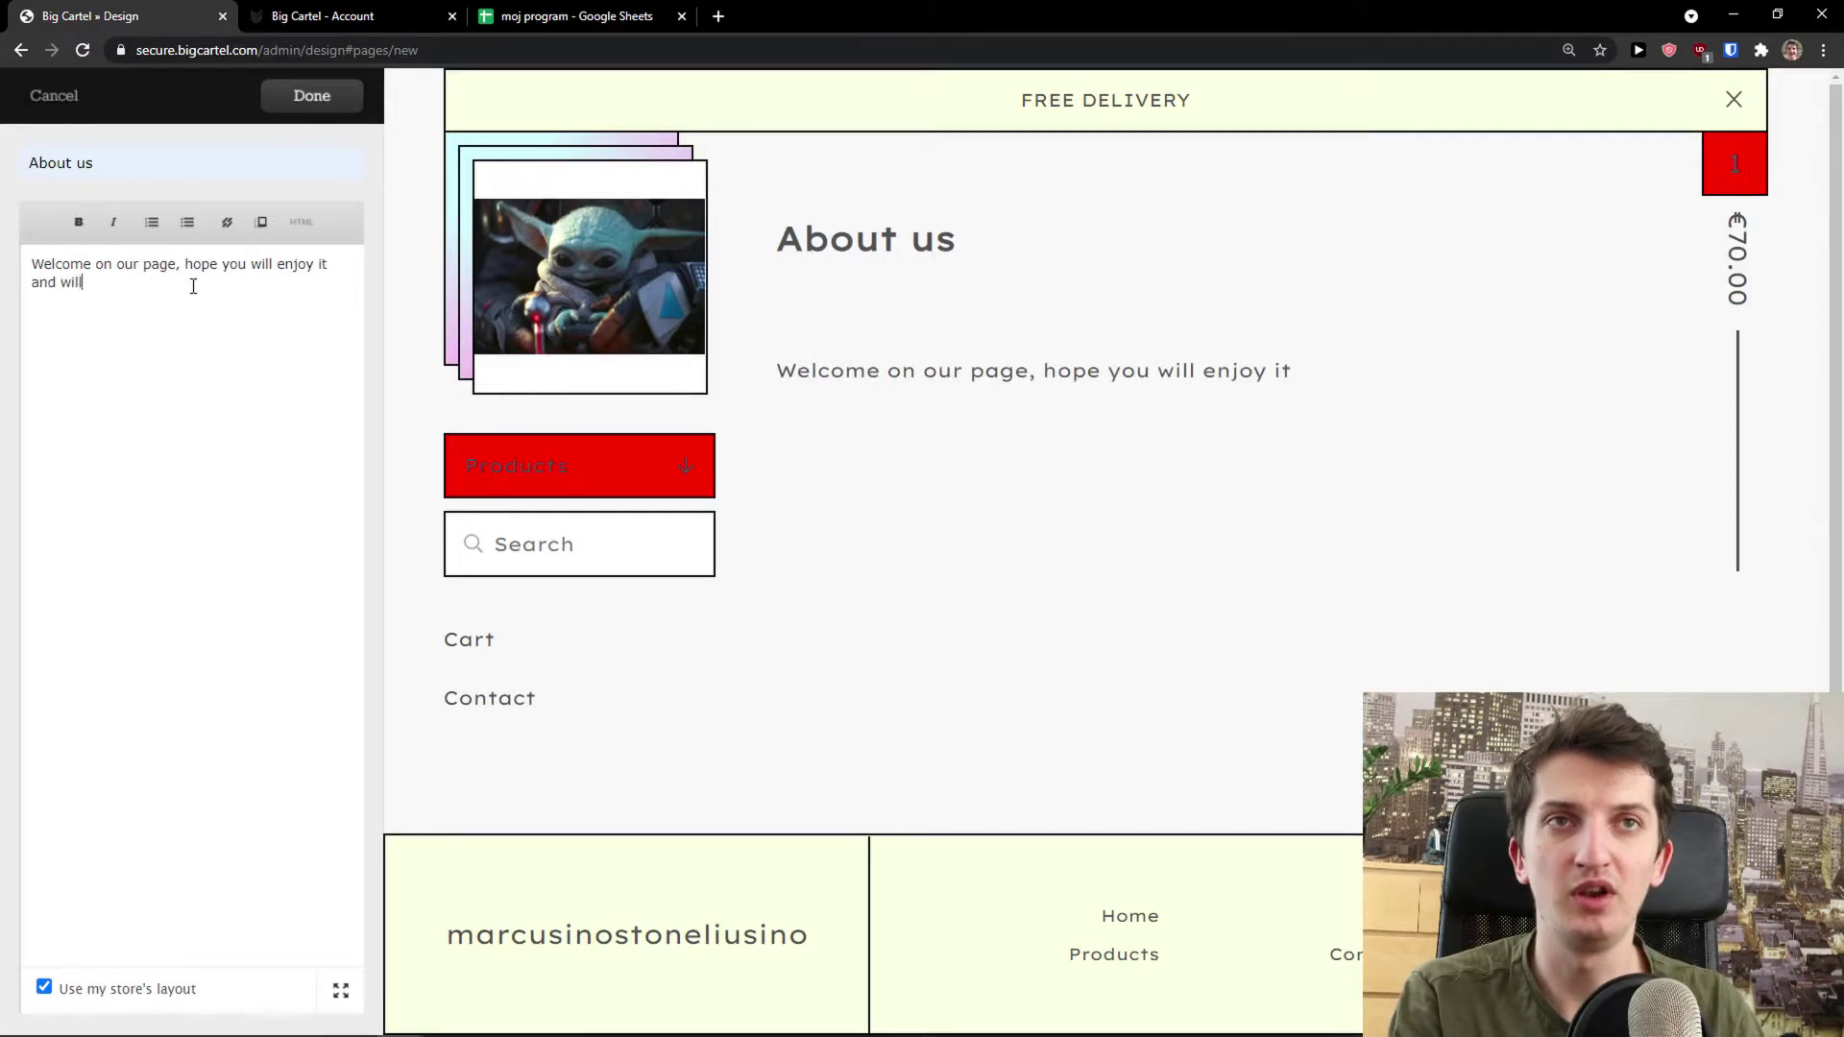
key("Return")
key("Return")
type("We started making our")
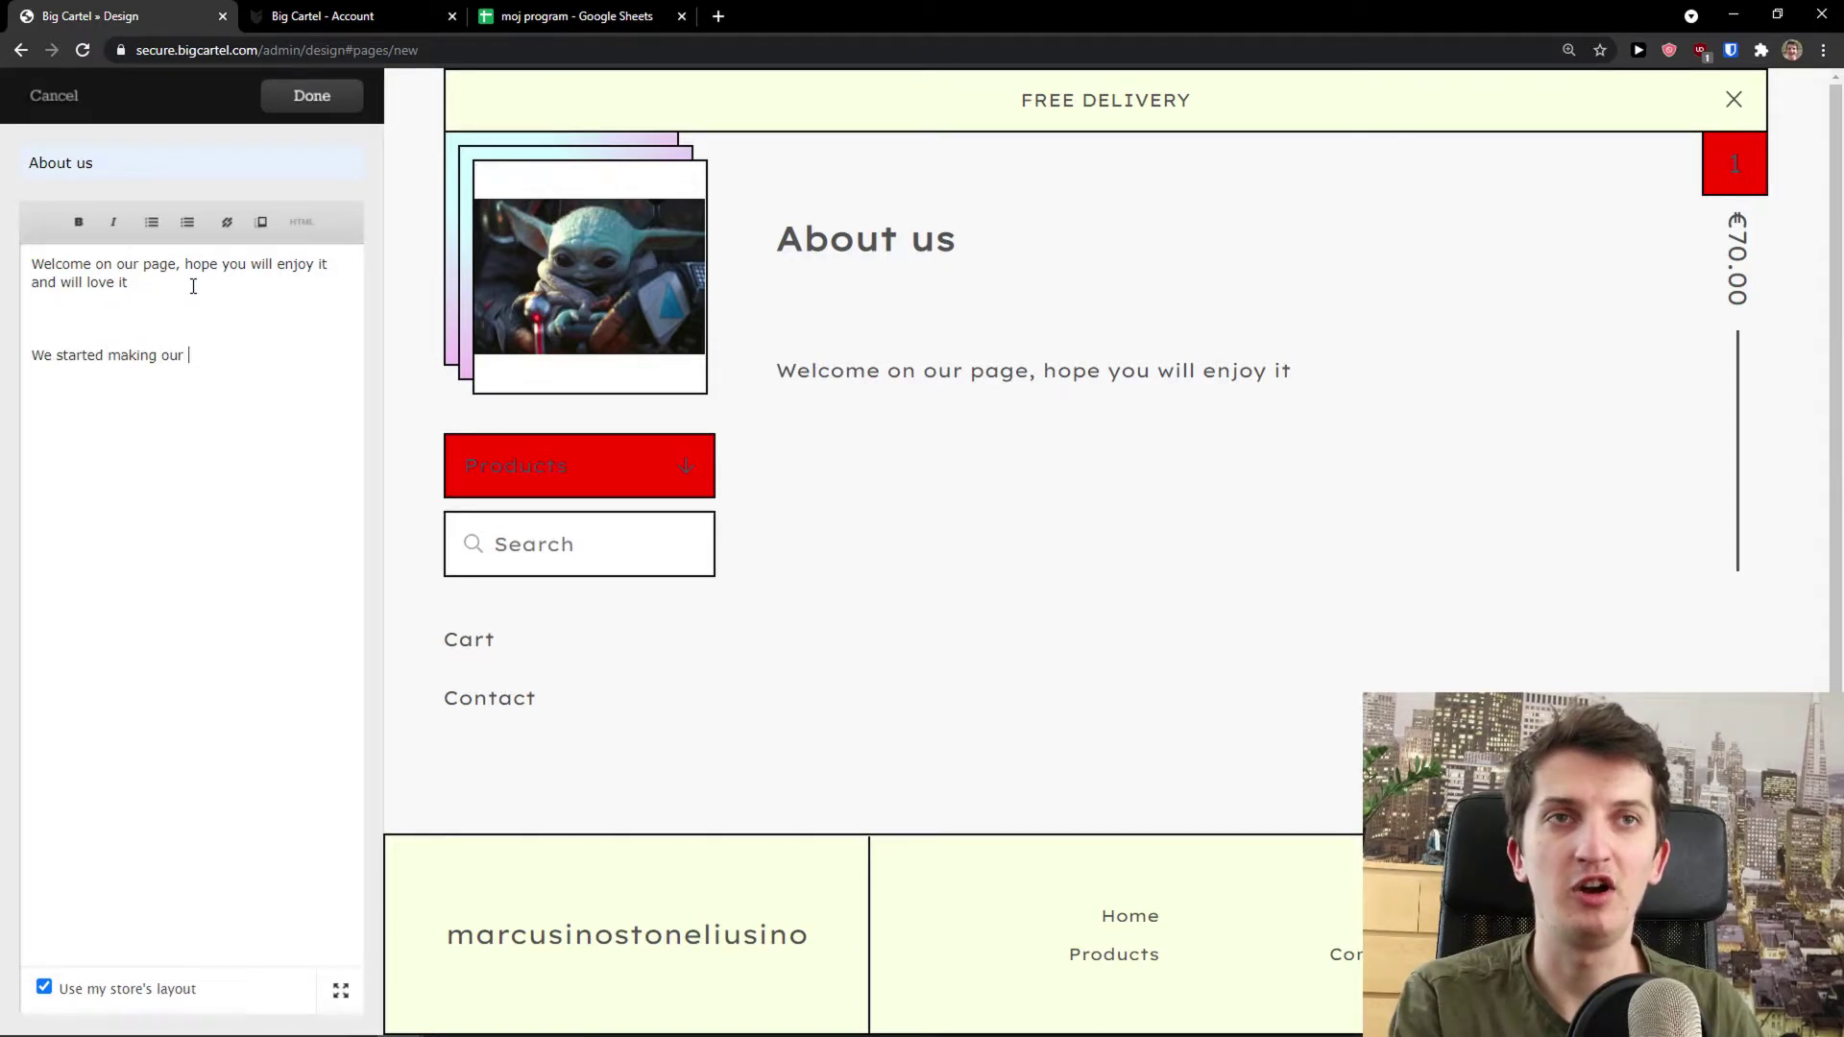
type("cts in 20")
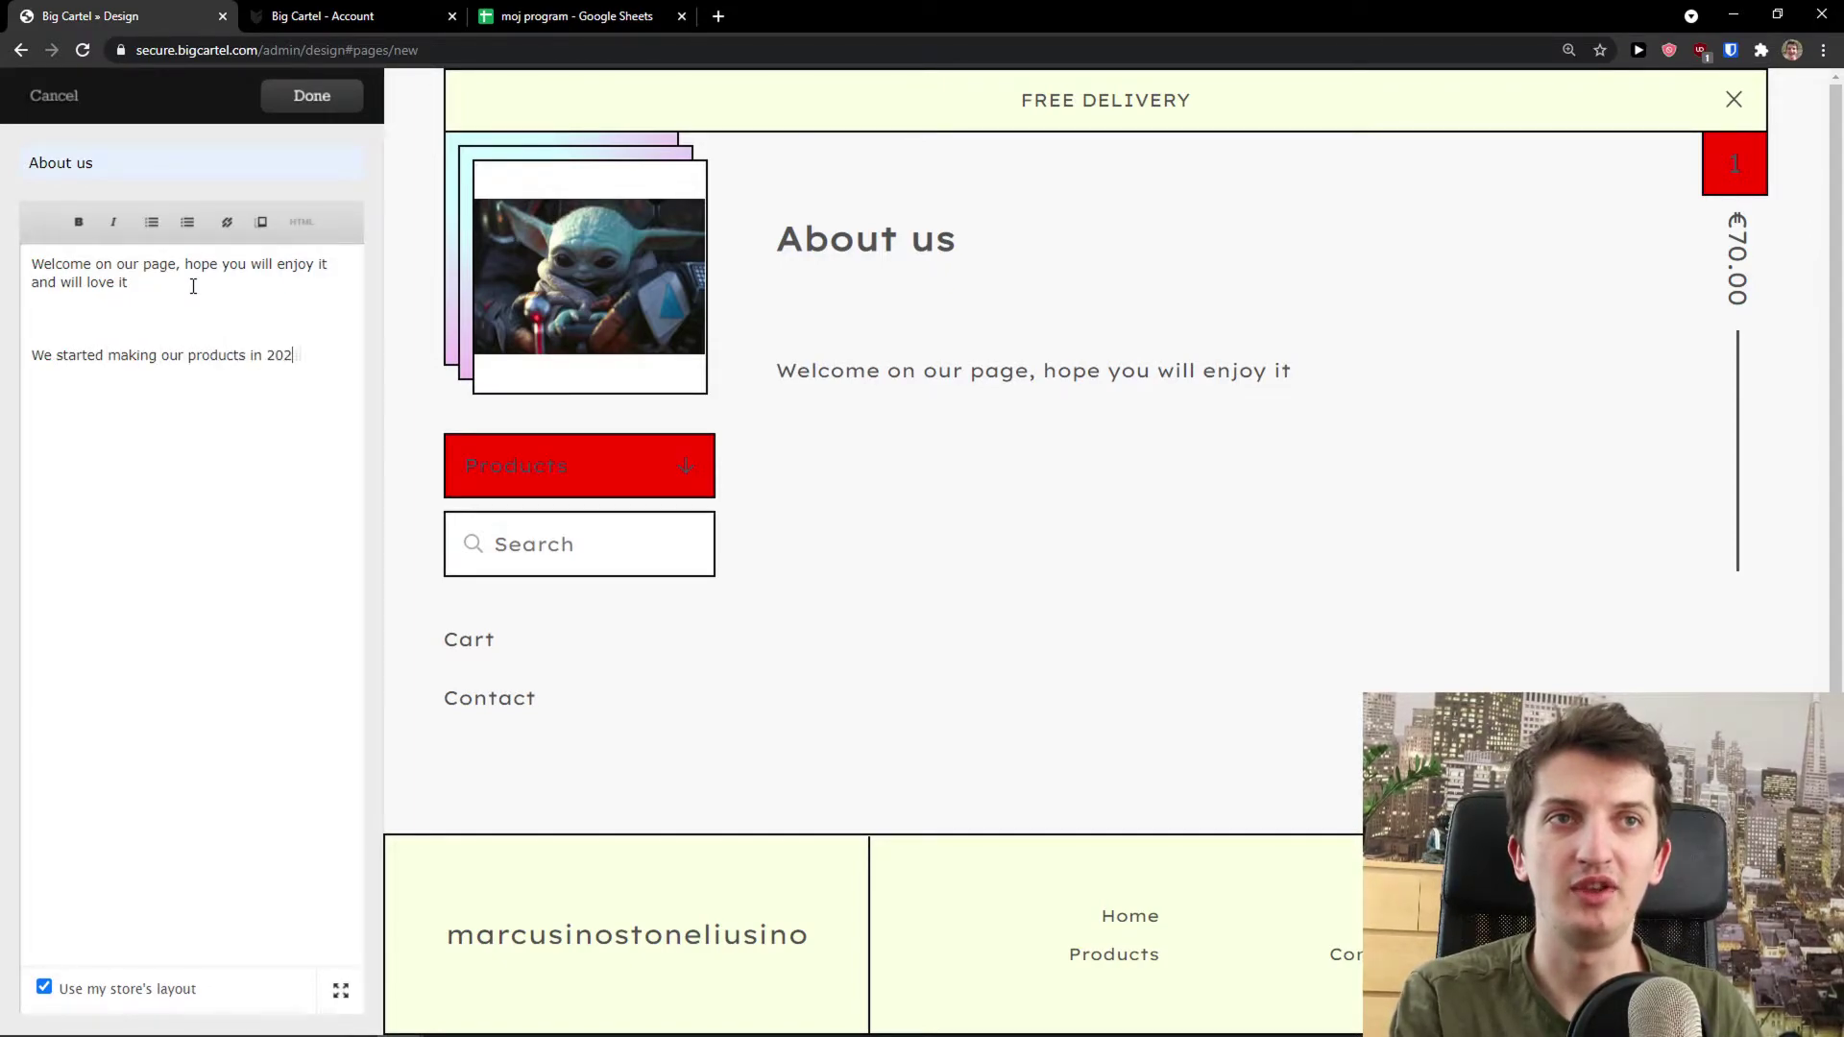
type("2")
key("BackSpace")
key("BackSpace")
type("12")
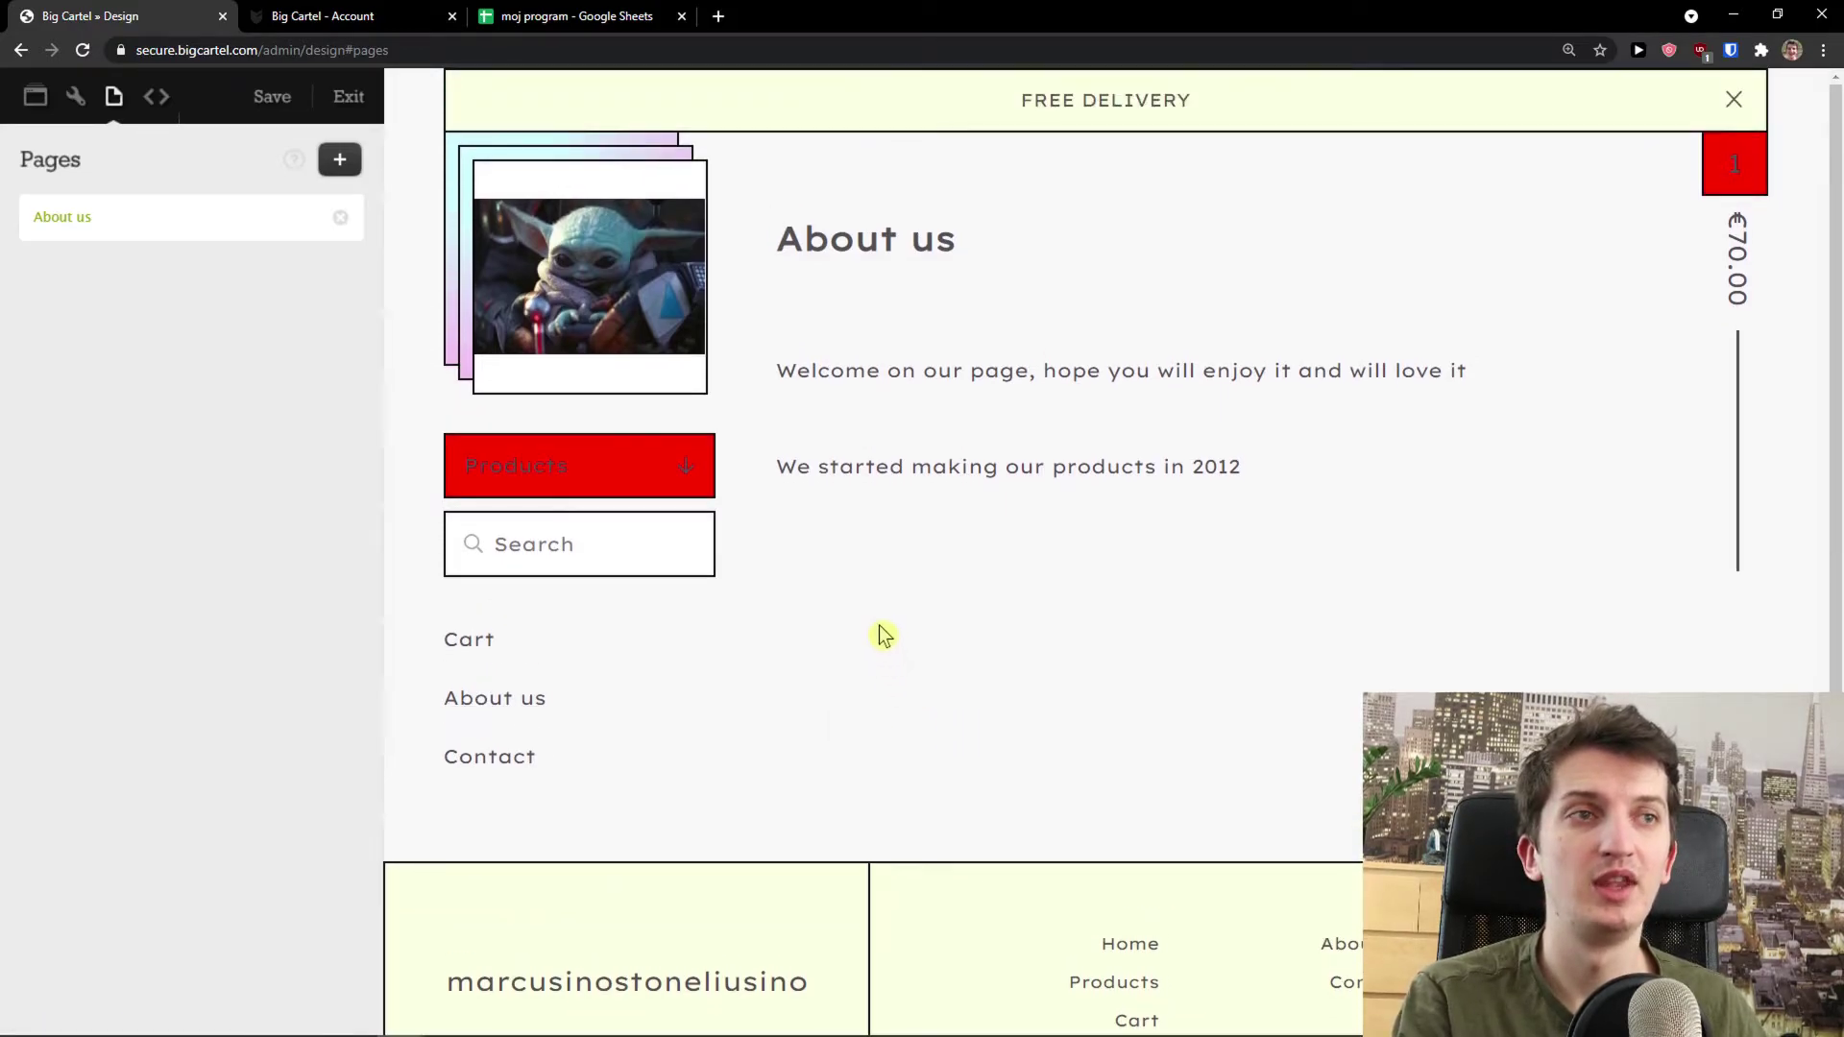
left_click(158, 98)
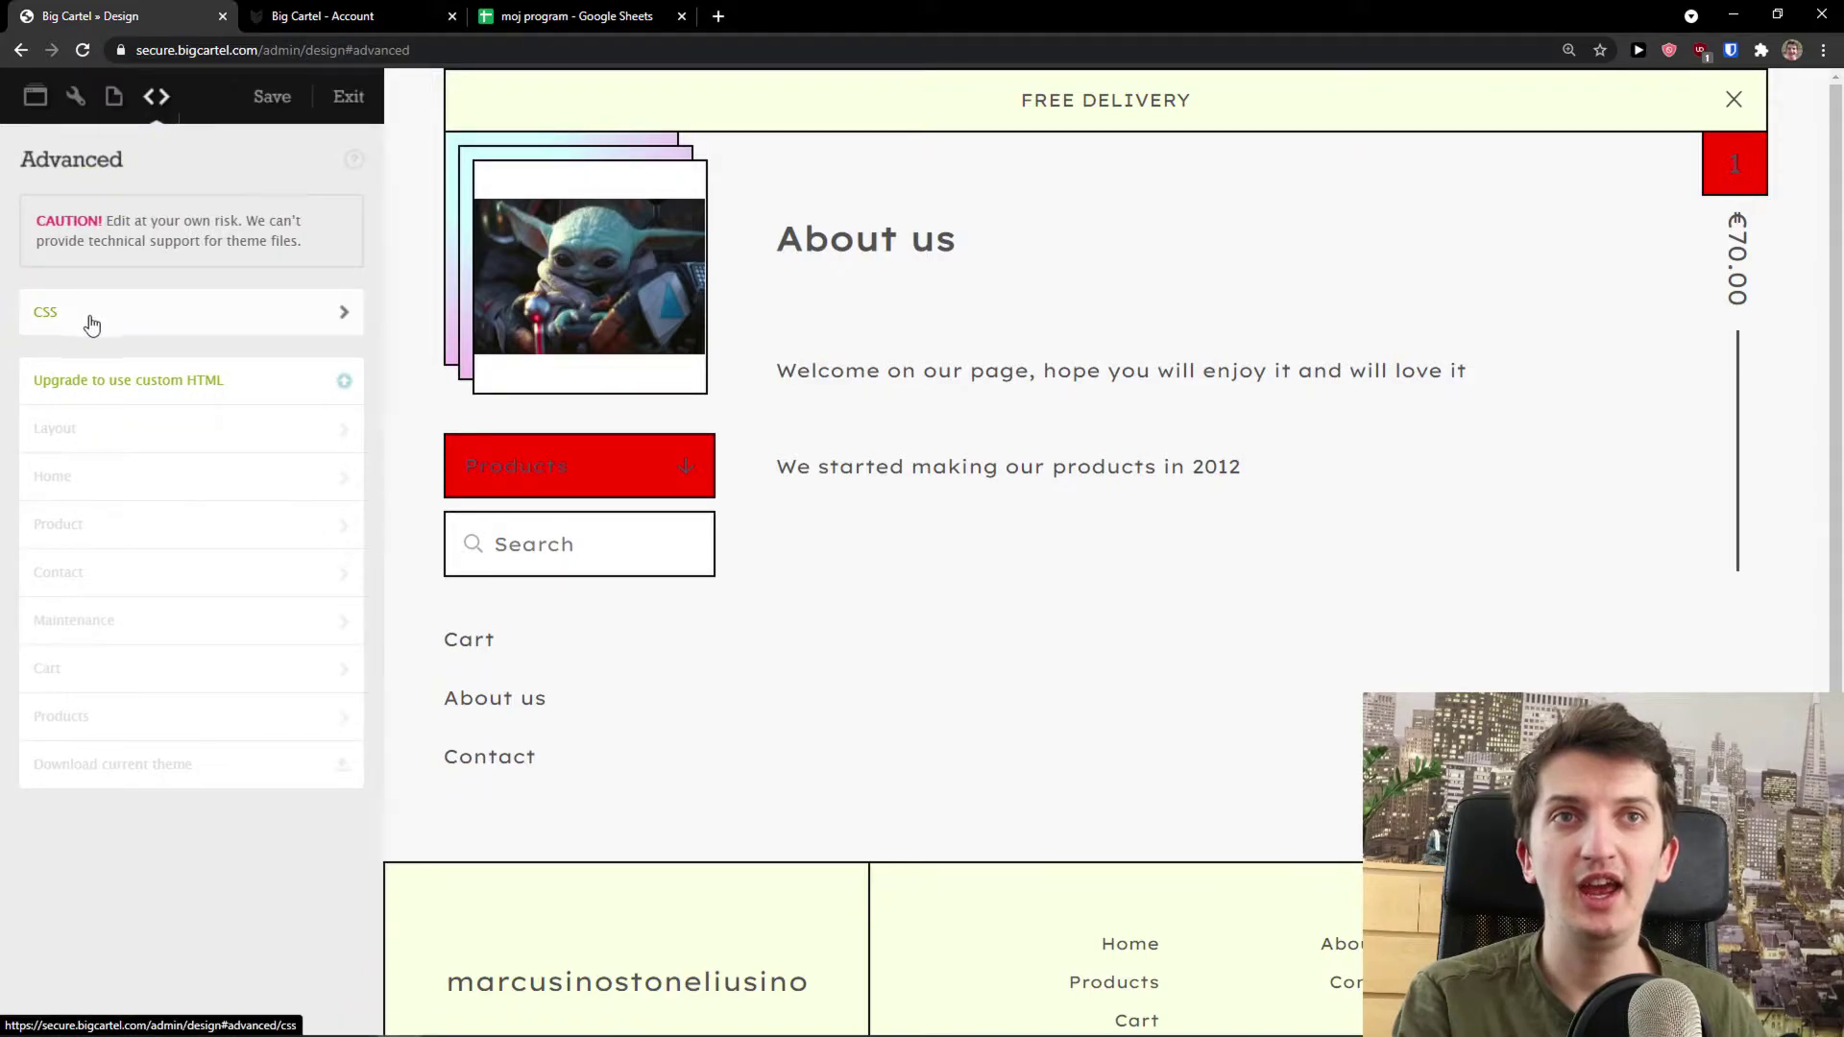
- Save the Netizen theme design and exit the designer to the account overview
left_click(113, 97)
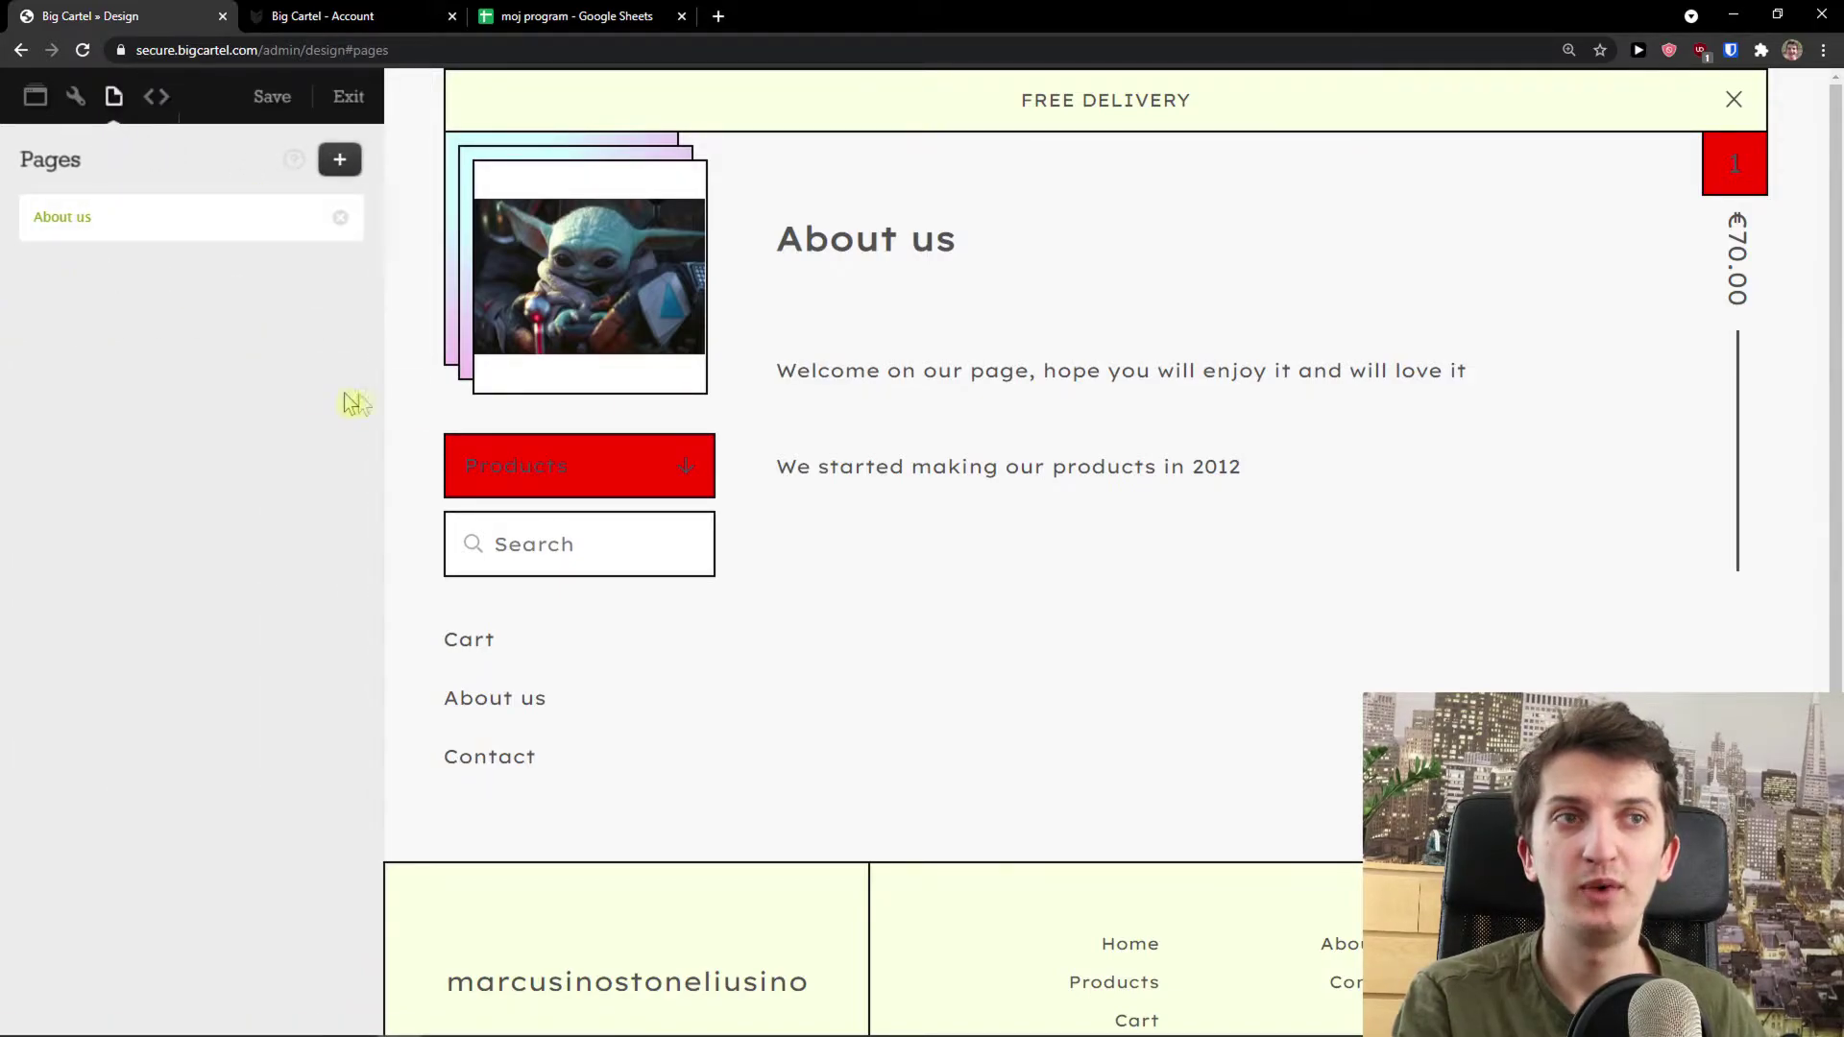
left_click(273, 98)
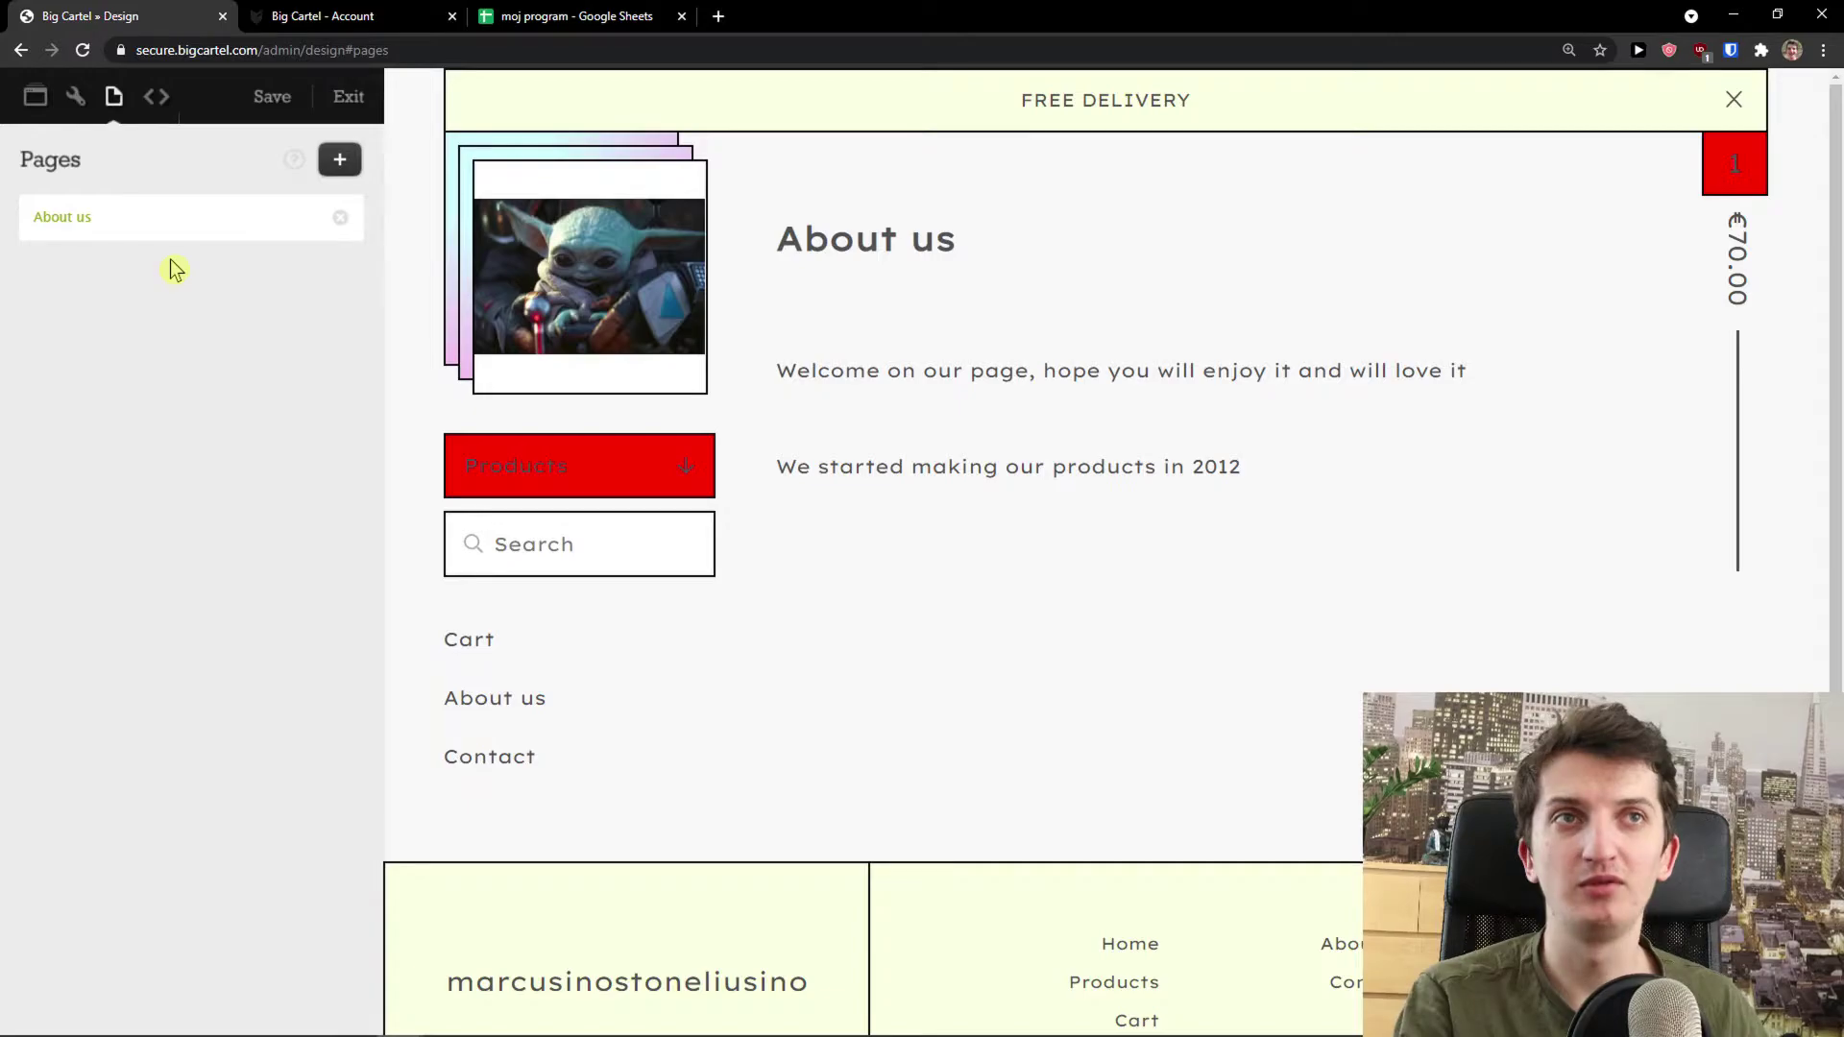
left_click(346, 97)
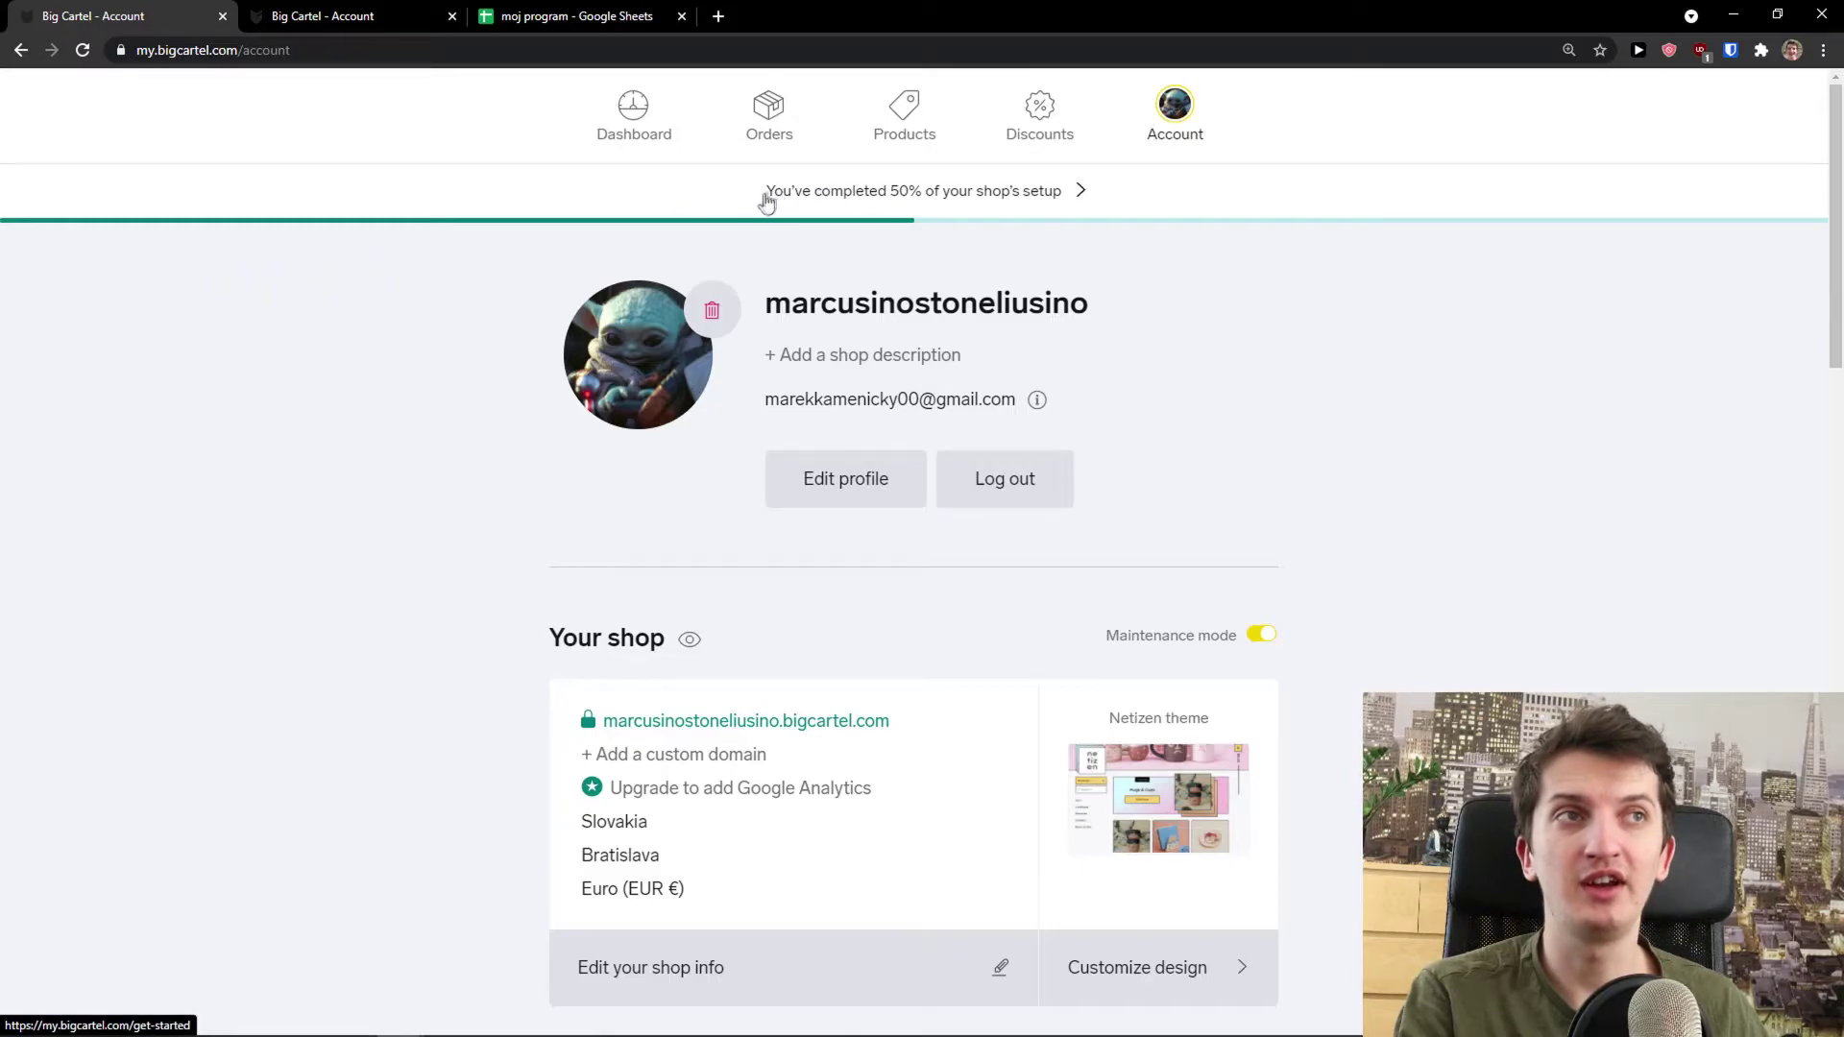
- Reach the Get paid page with Stripe and PayPal via the checklist's checkout step
left_click(953, 205)
scroll(873, 285, "down", 2)
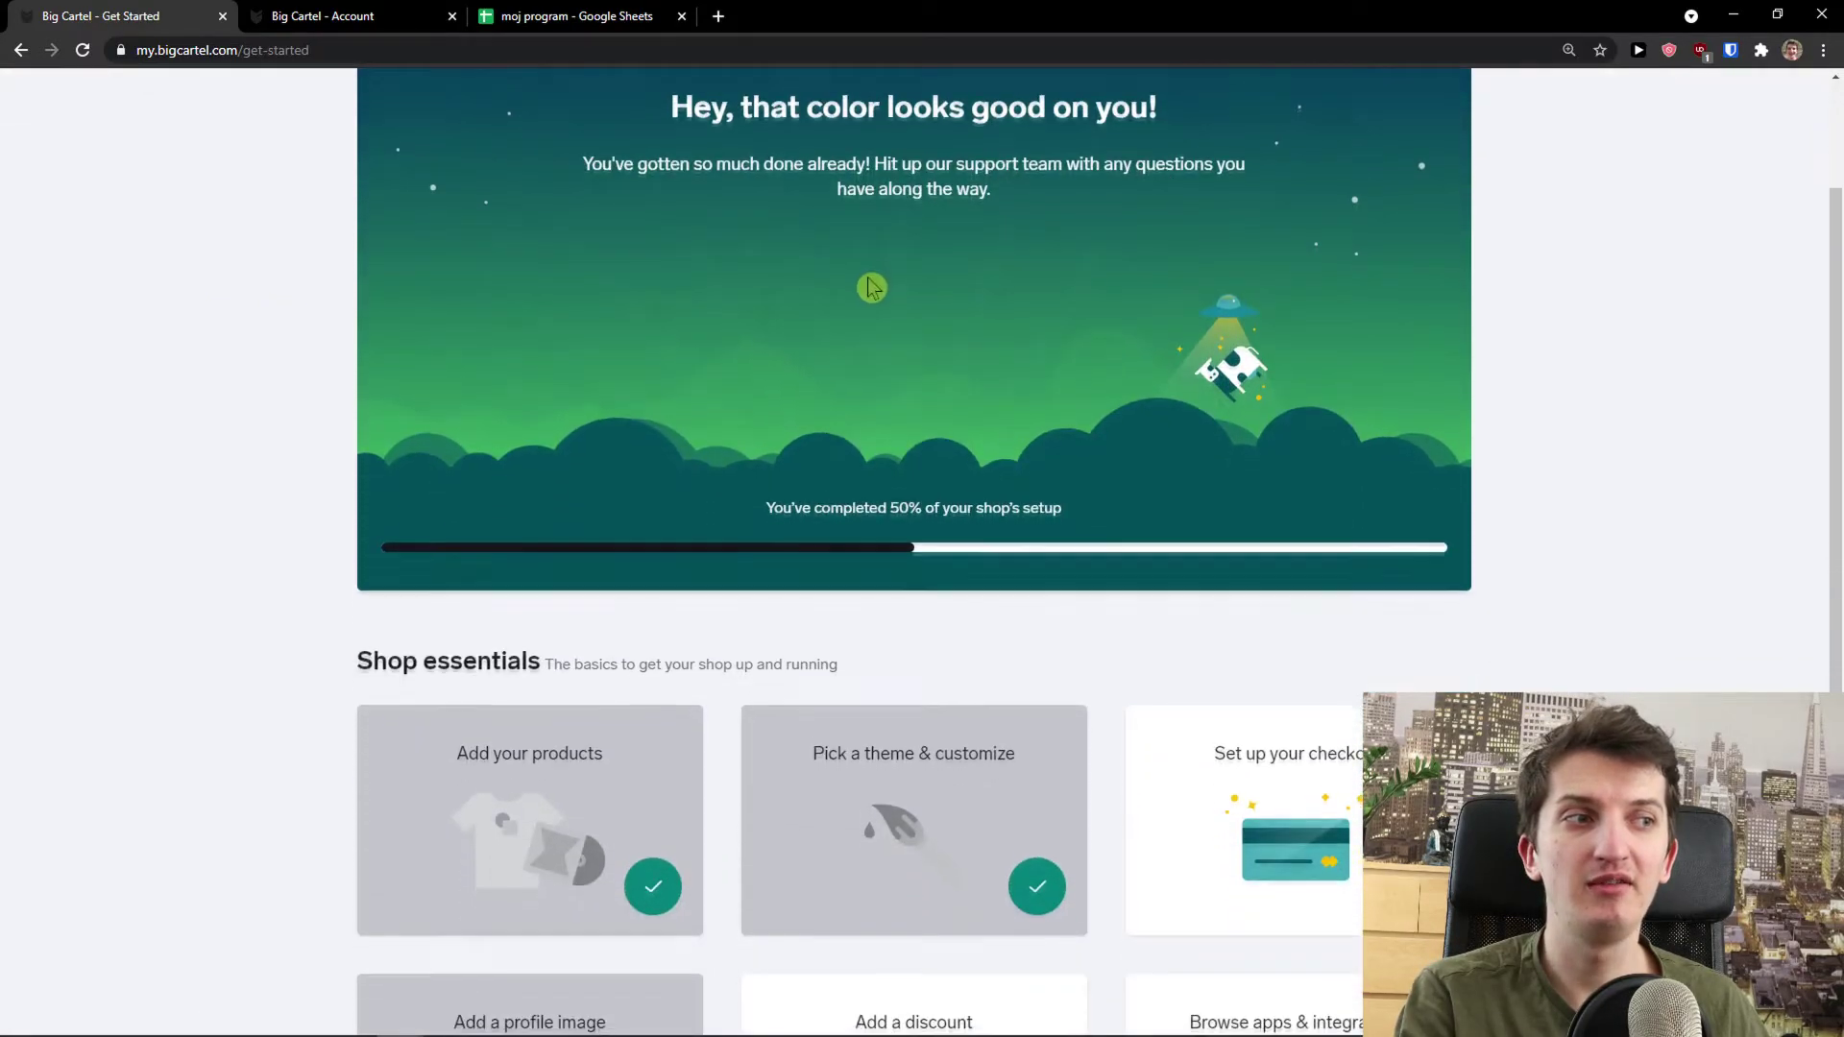
scroll(868, 289, "down", 2)
scroll(869, 289, "down", 1)
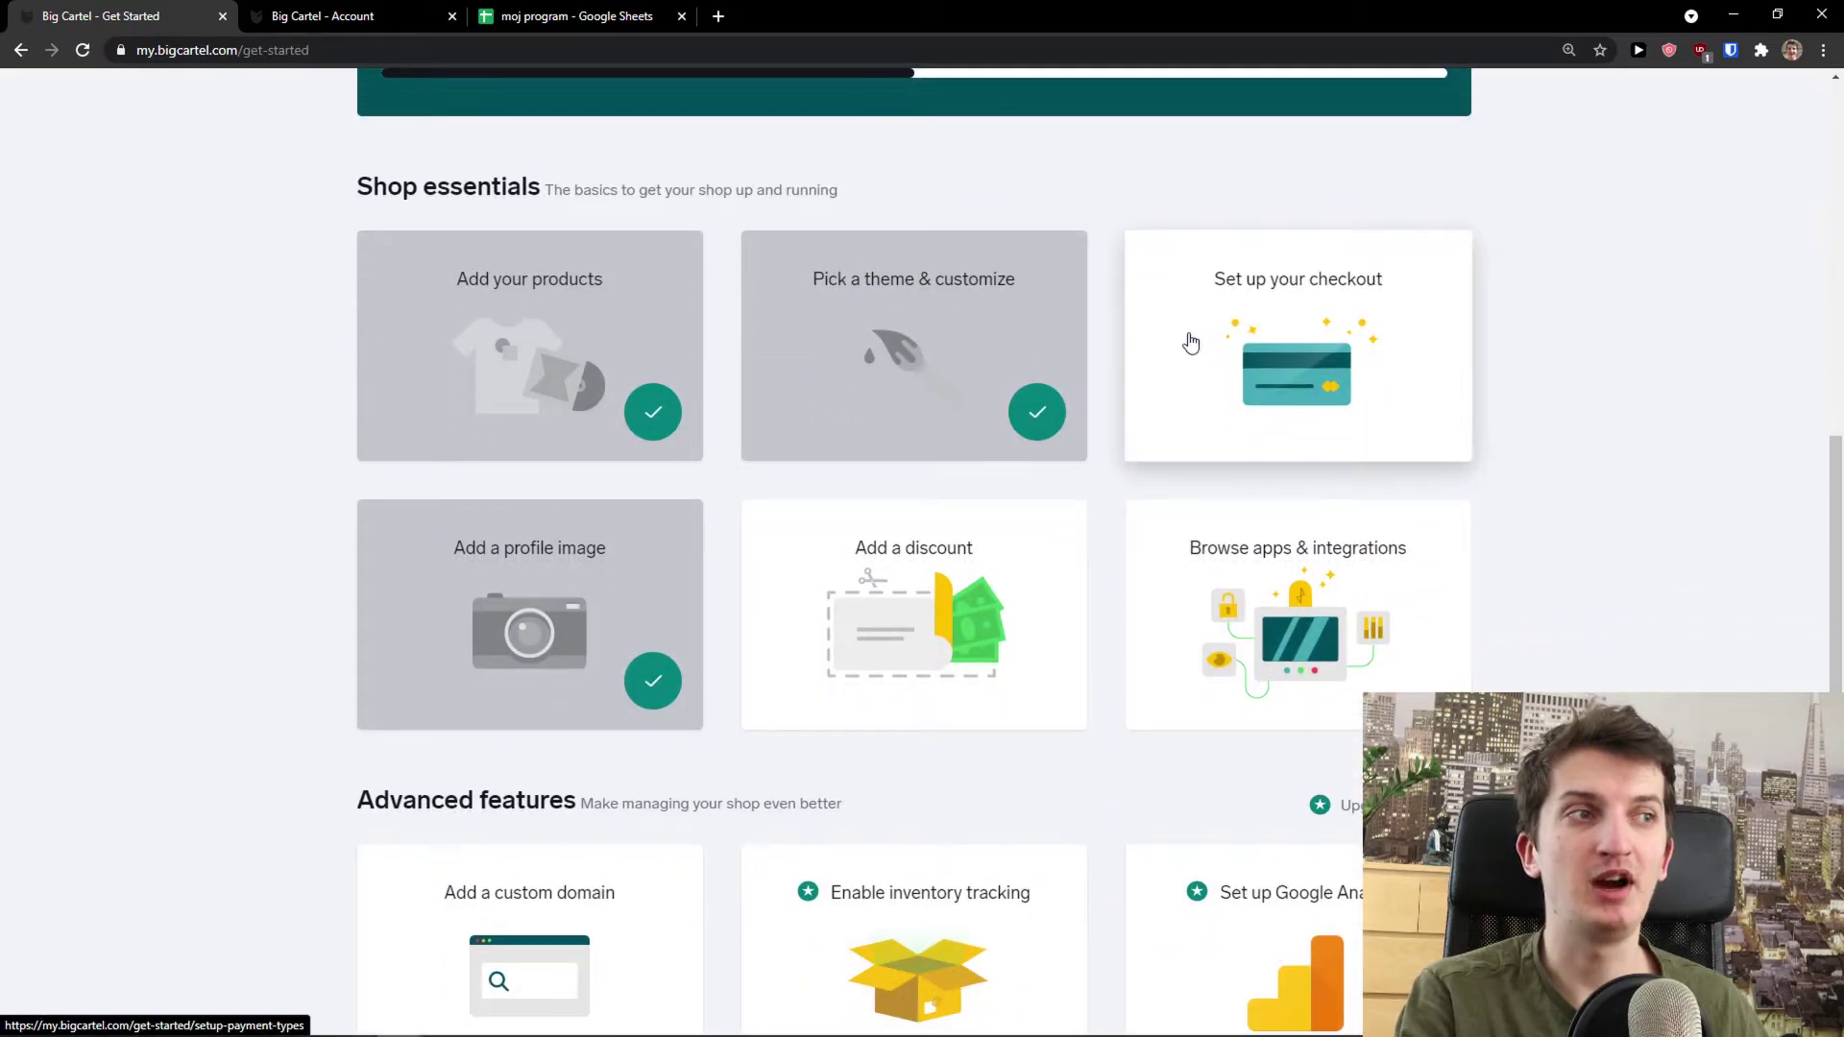
left_click(1189, 346)
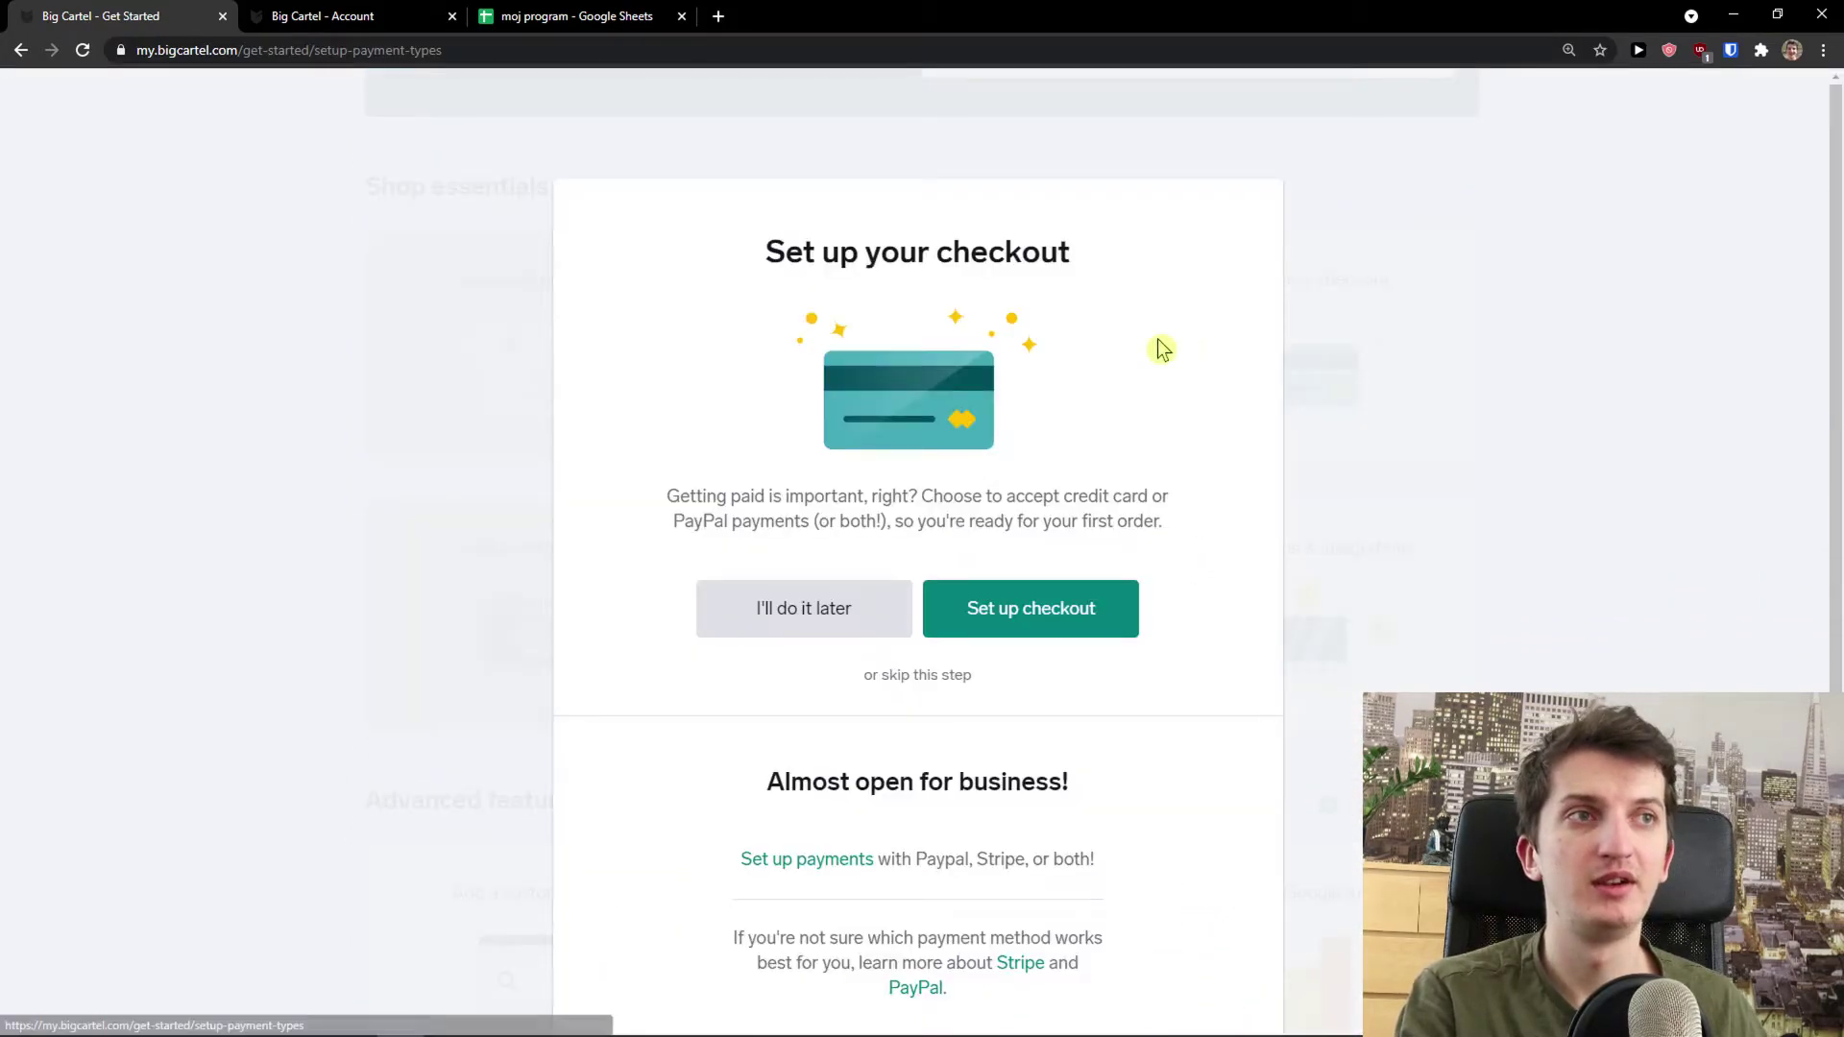
left_click(1007, 560)
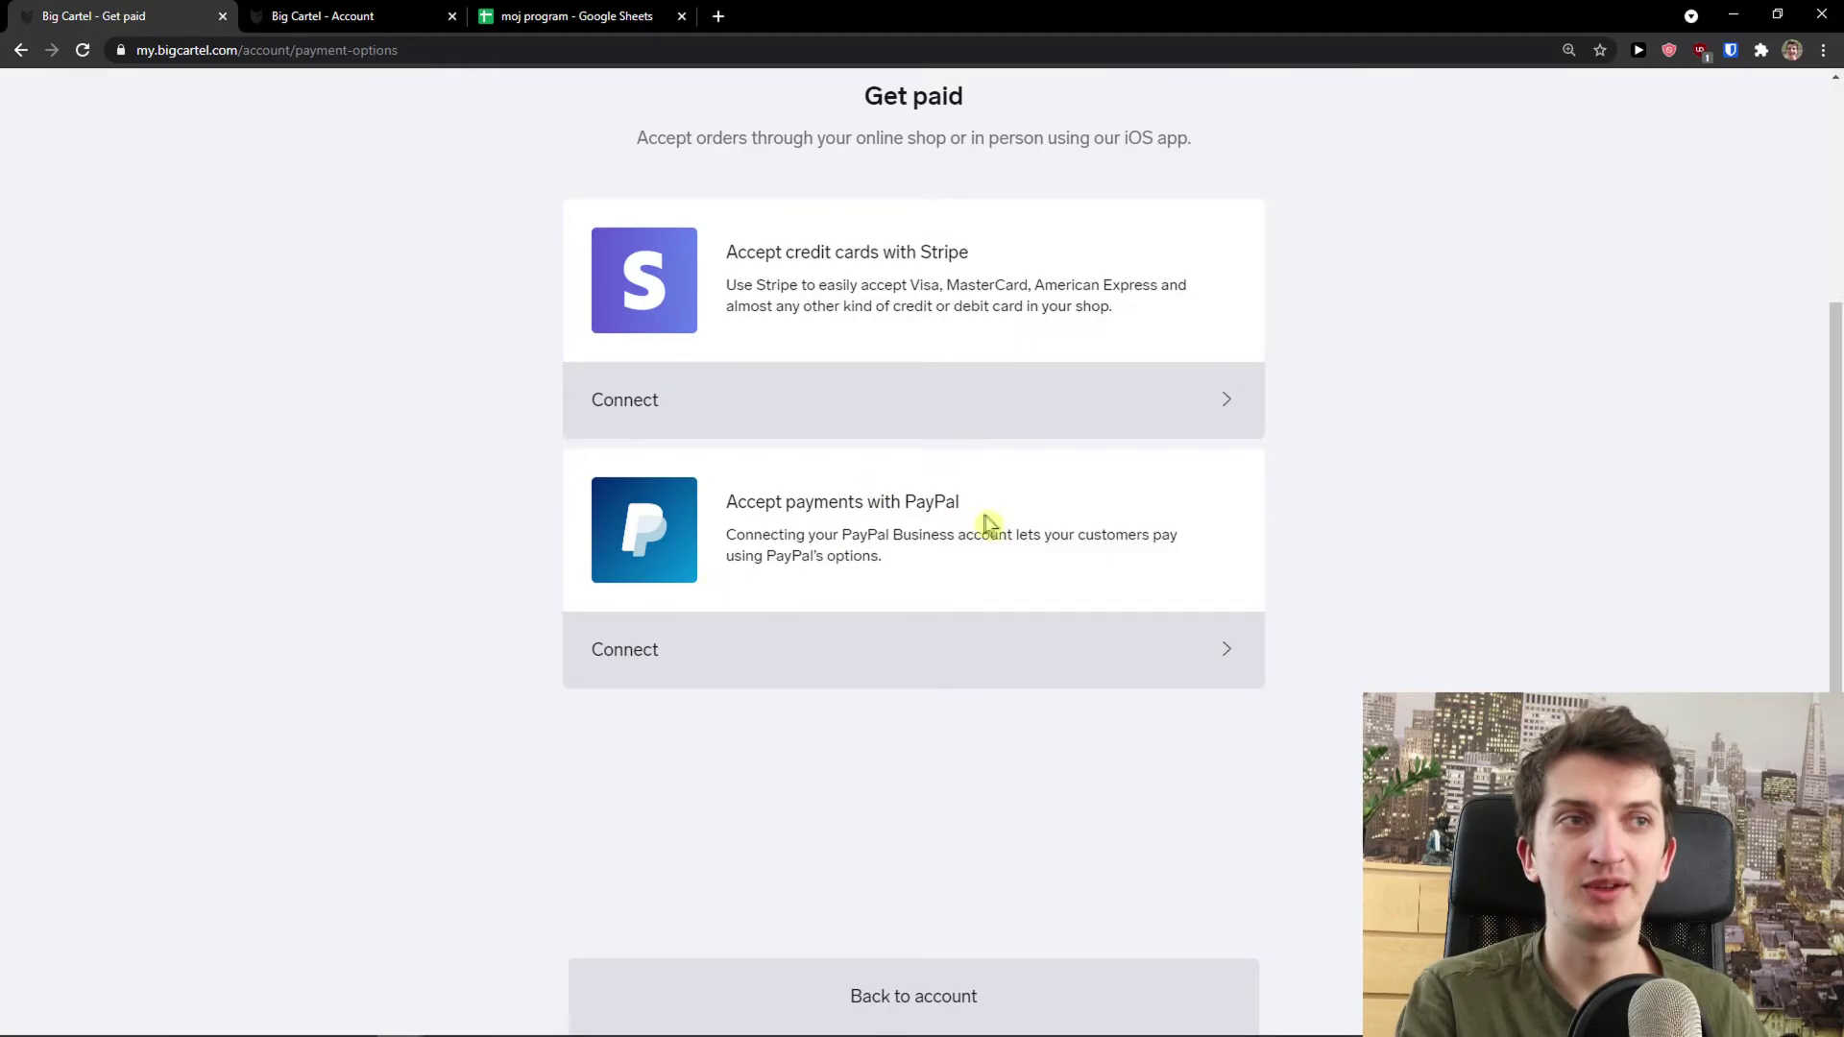
left_click(753, 667)
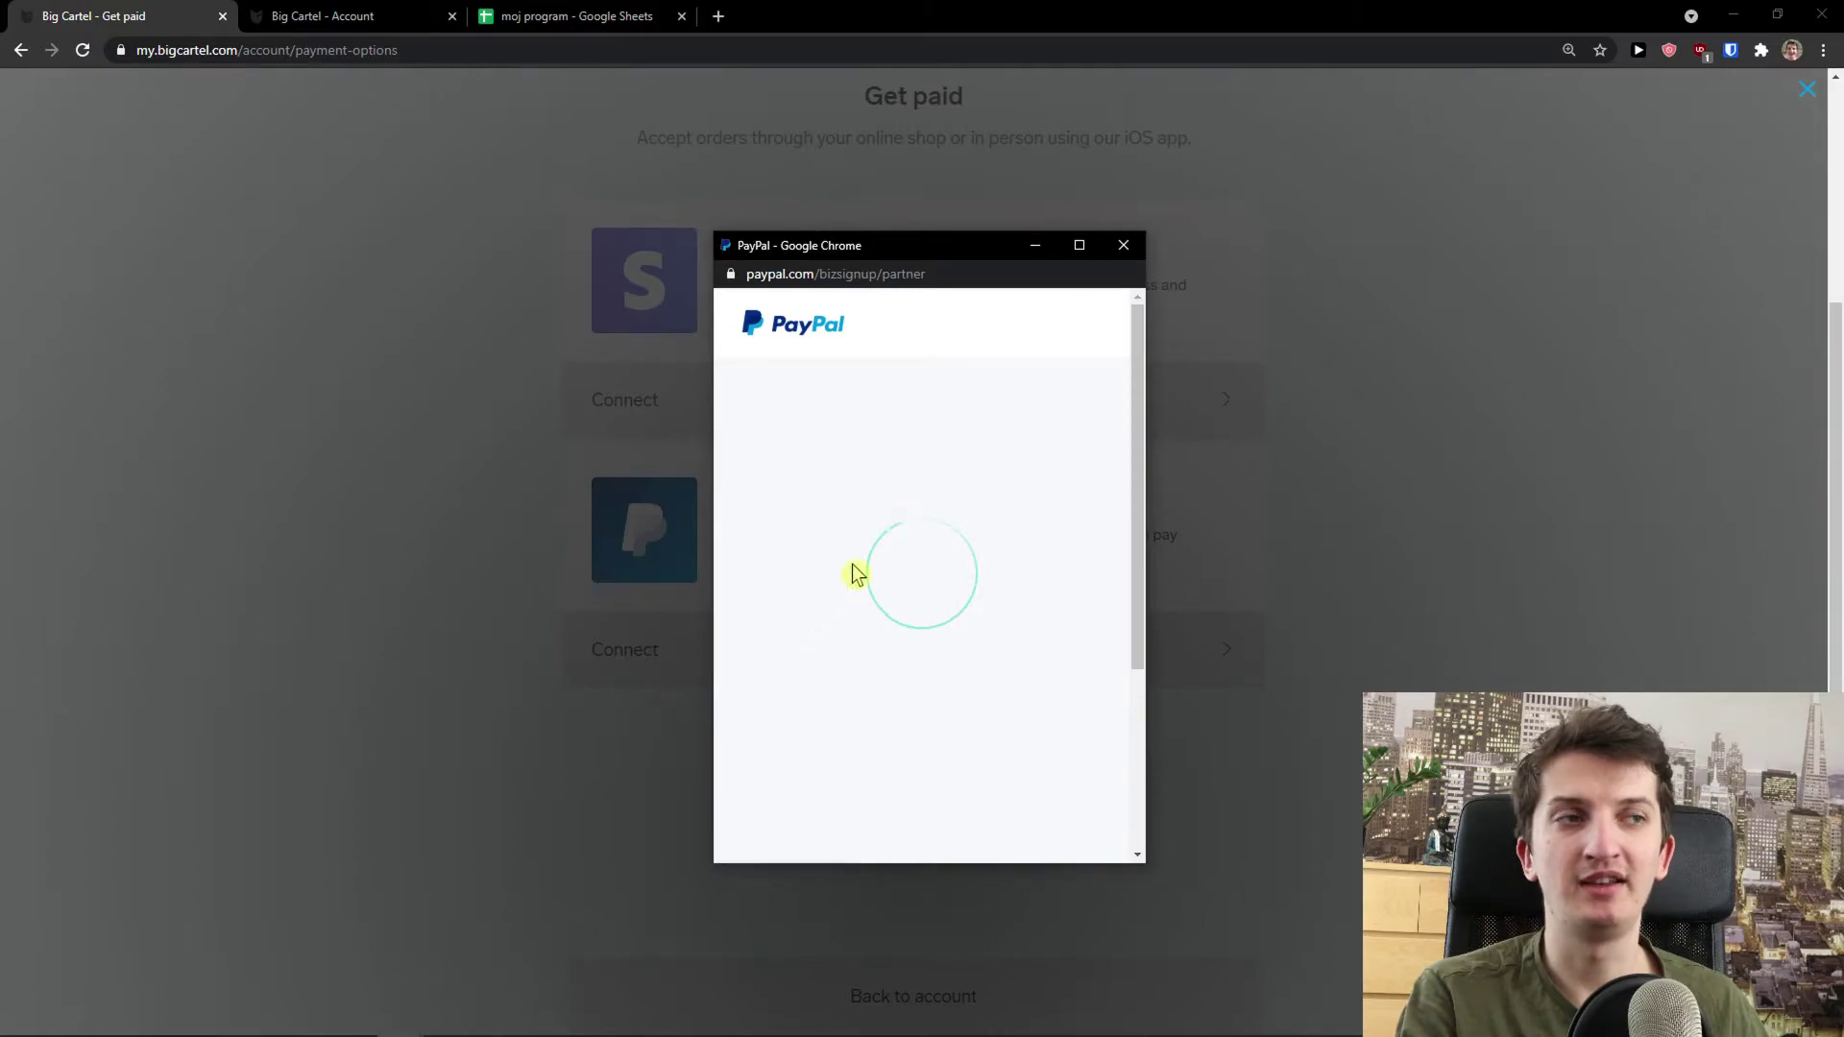
scroll(844, 651, "down", 2)
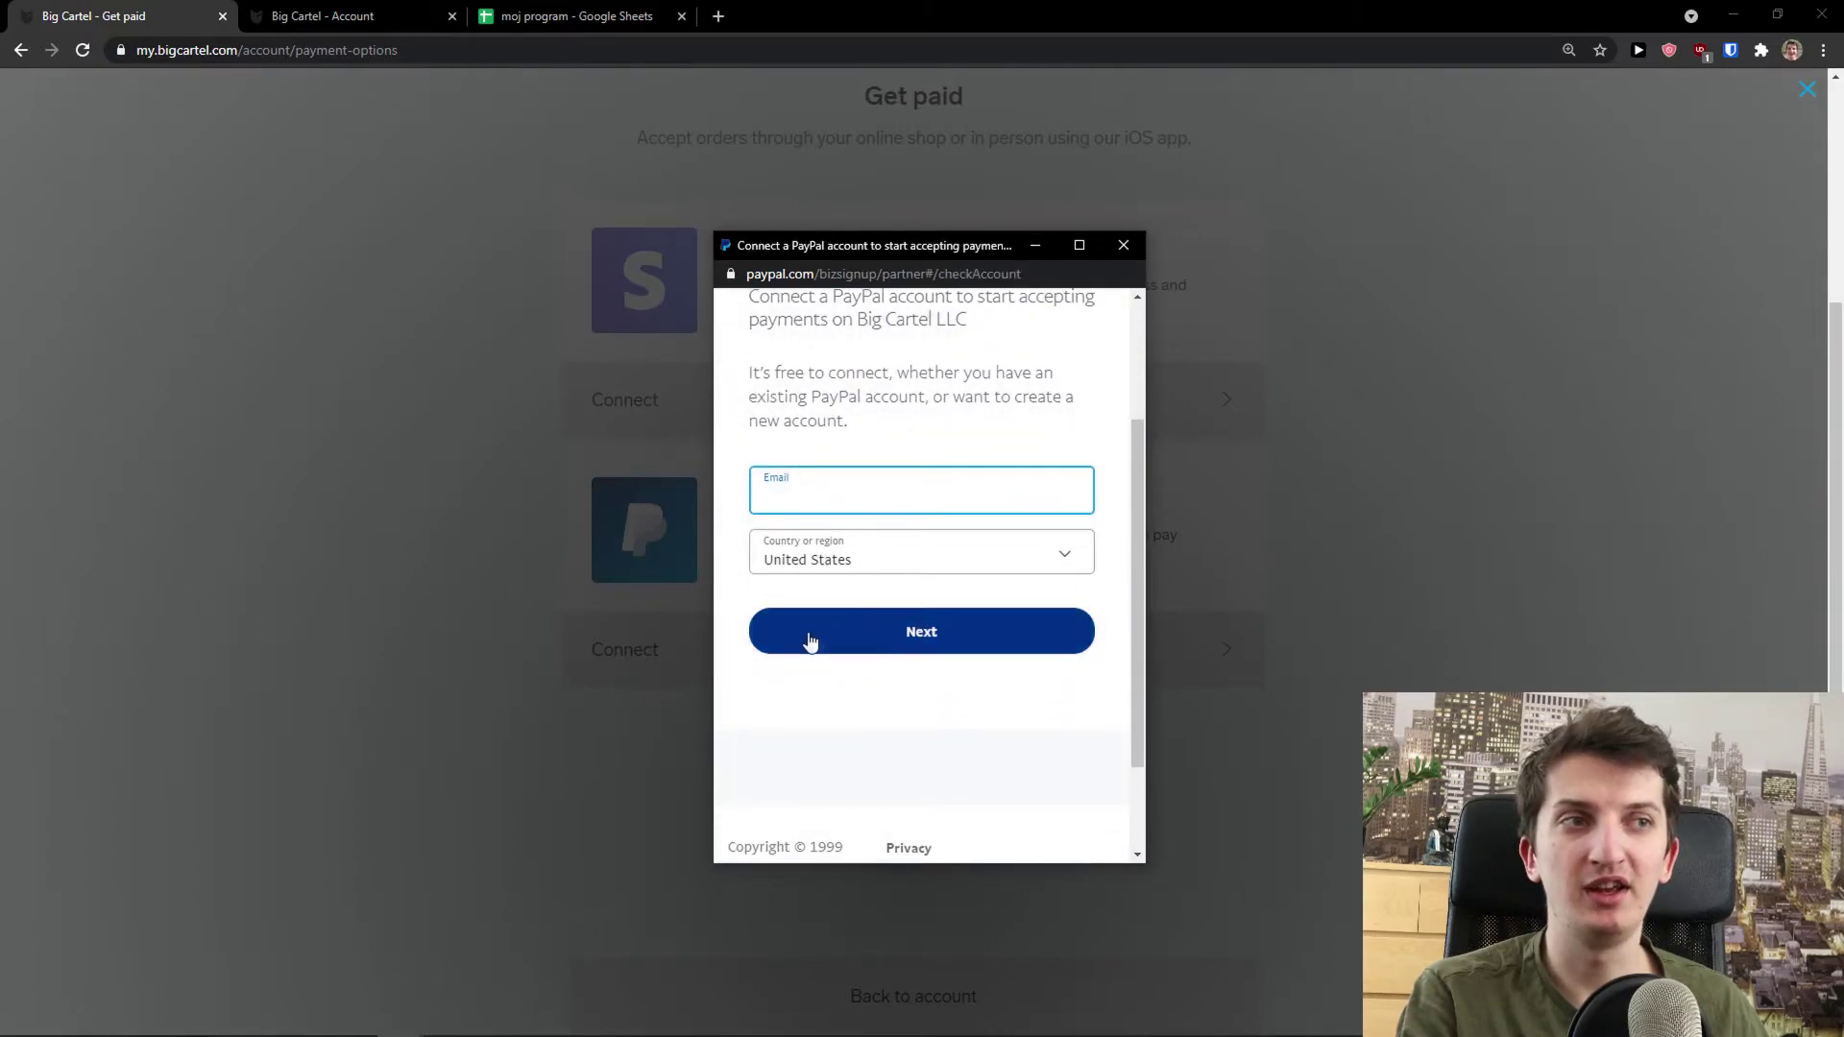
scroll(750, 640, "up", 2)
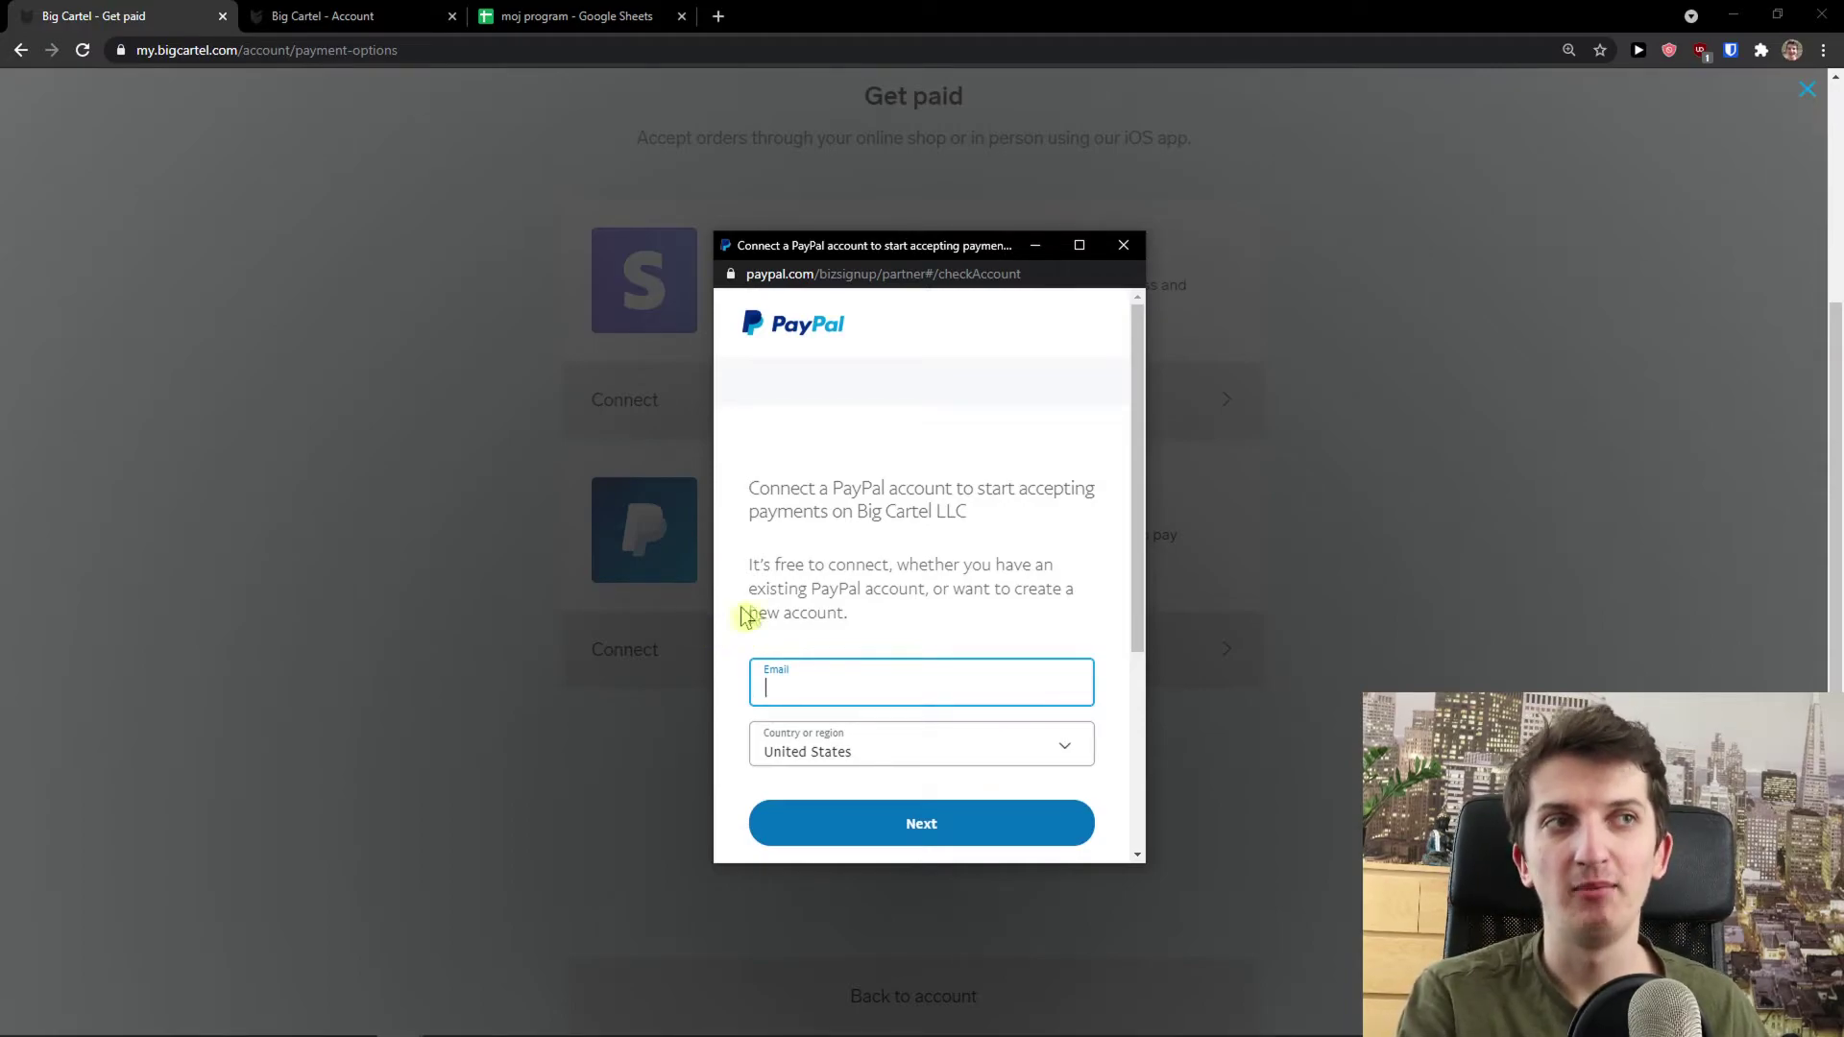
left_click(1122, 245)
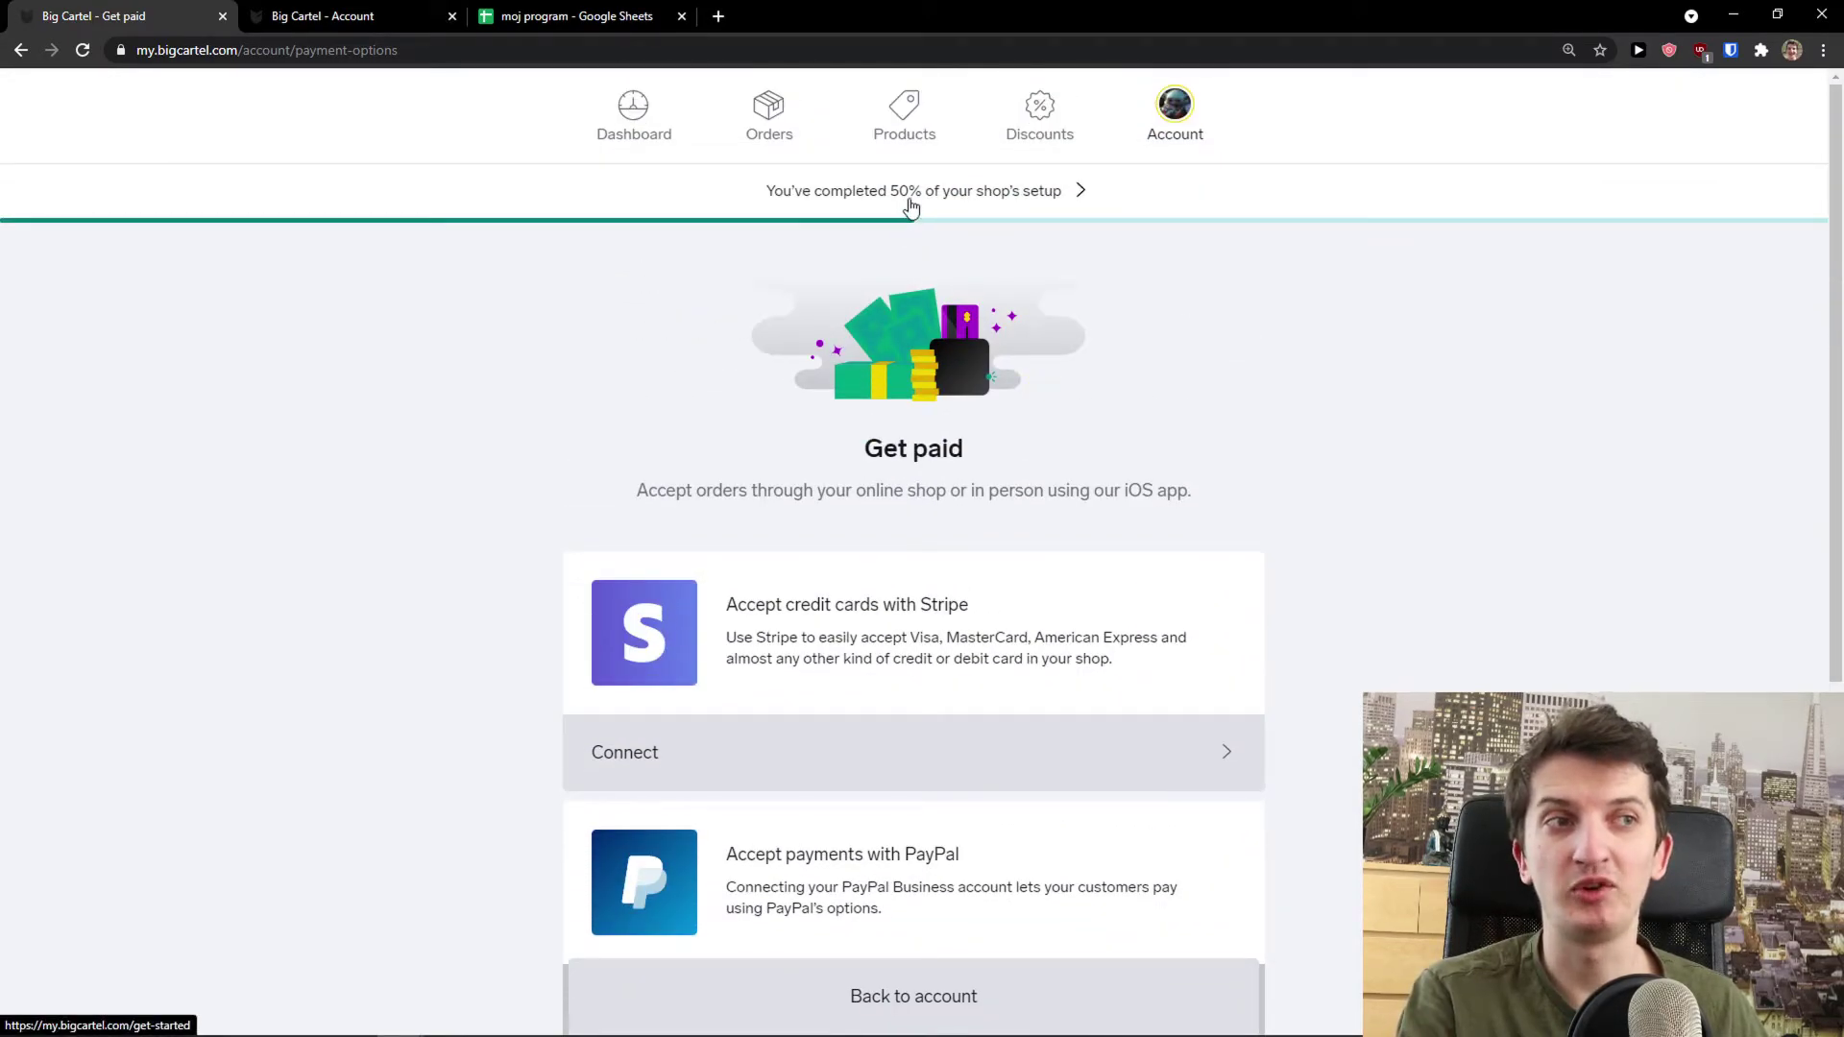
- Reach a blank New Discount form via the checklist's 'Add a discount' step
left_click(913, 205)
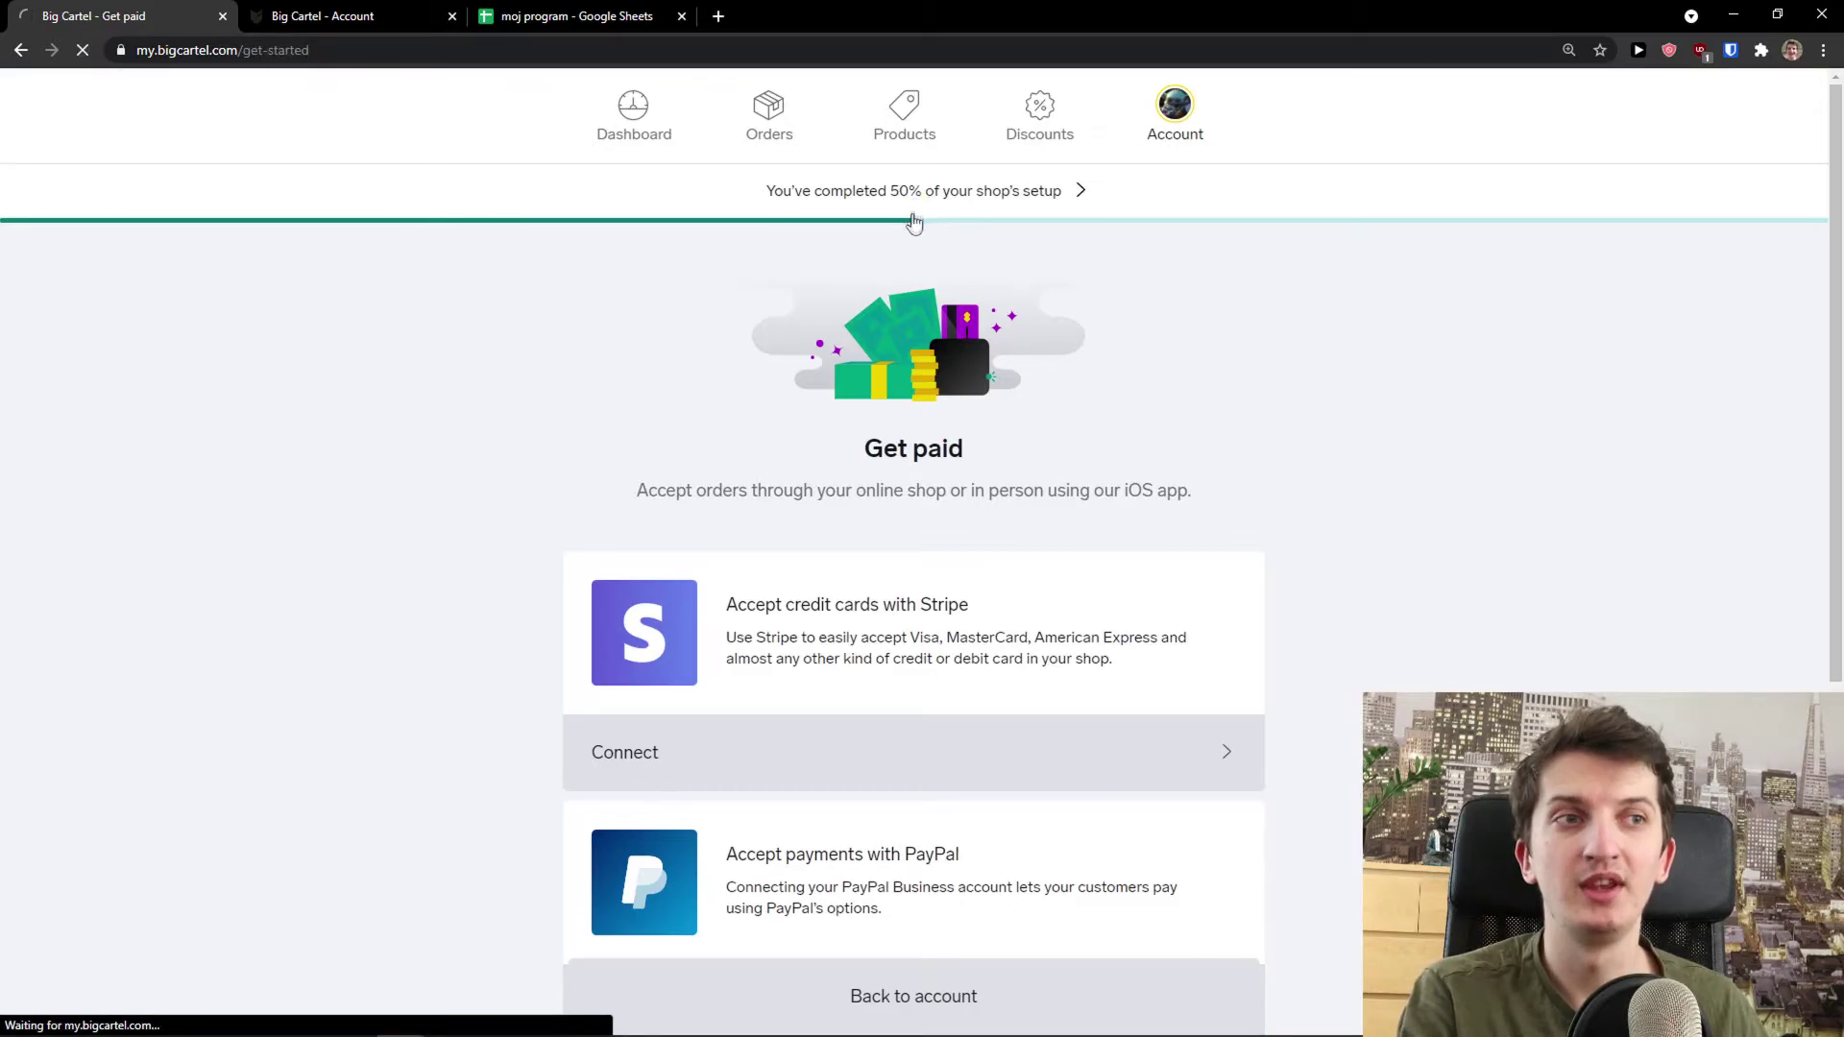
scroll(852, 369, "down", 4)
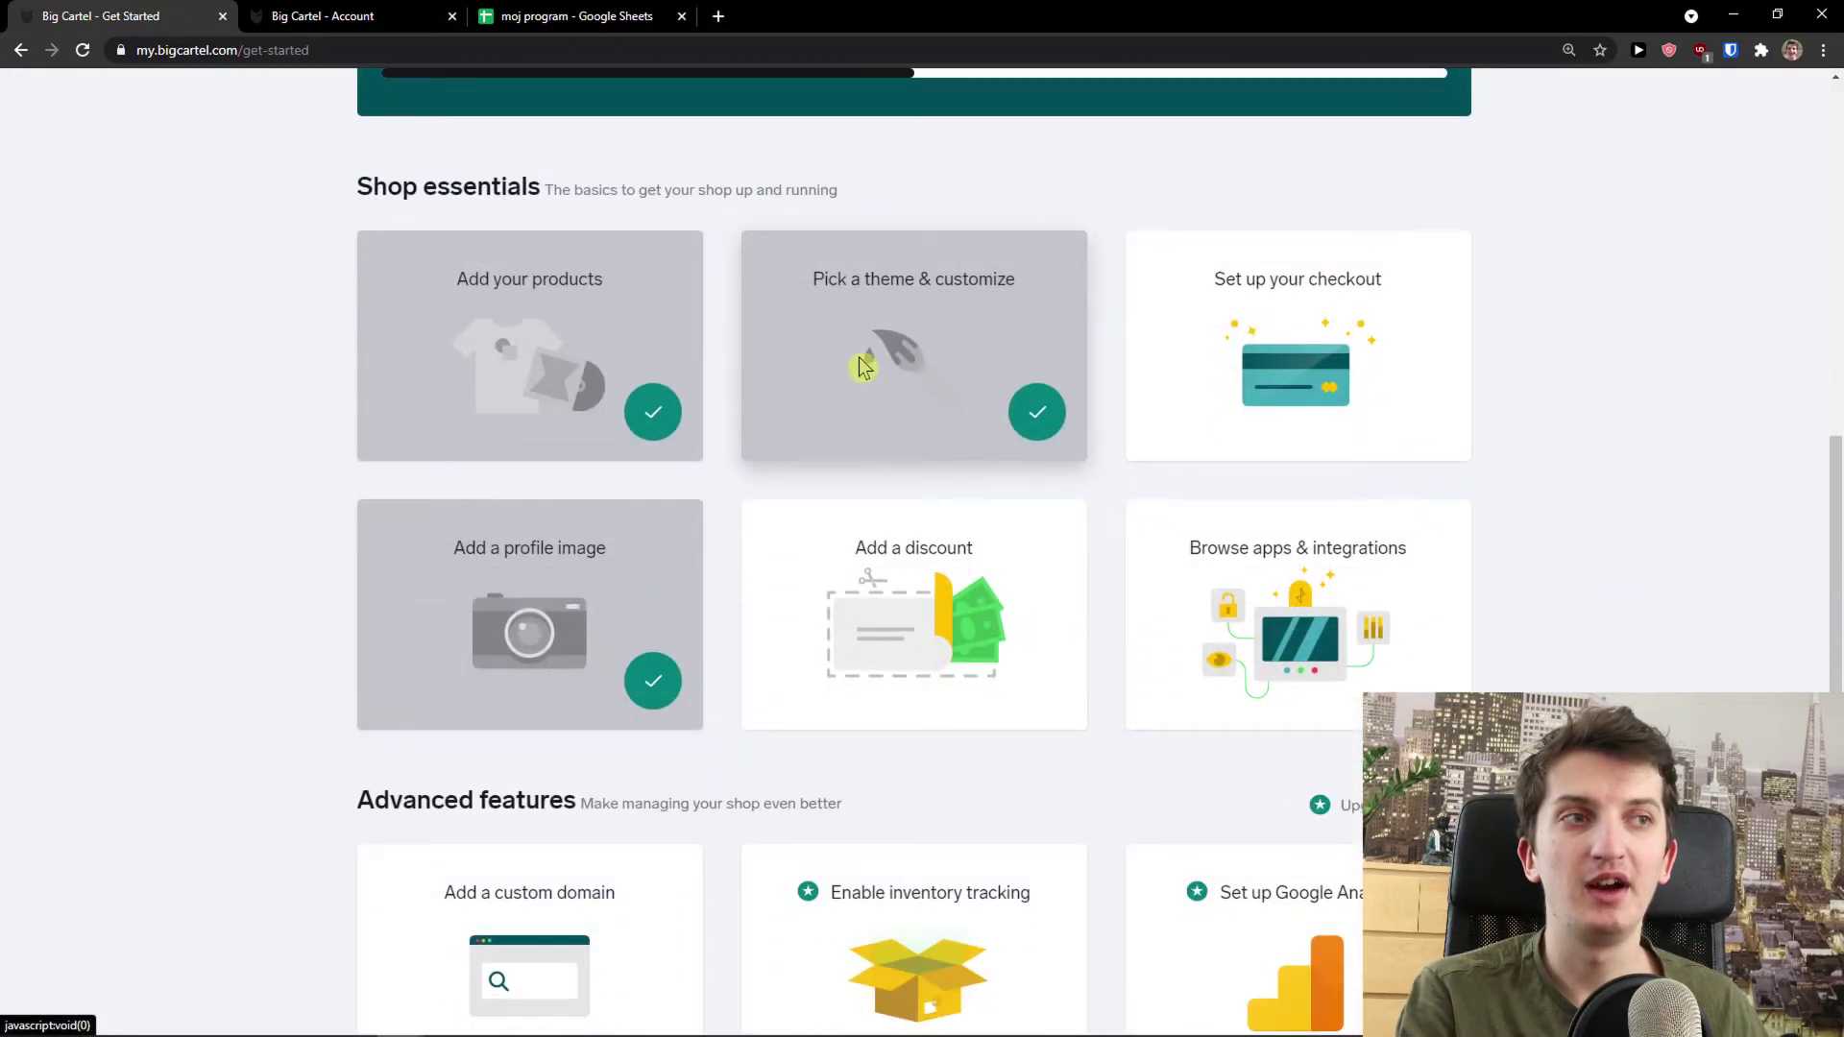
scroll(1145, 304, "up", 3)
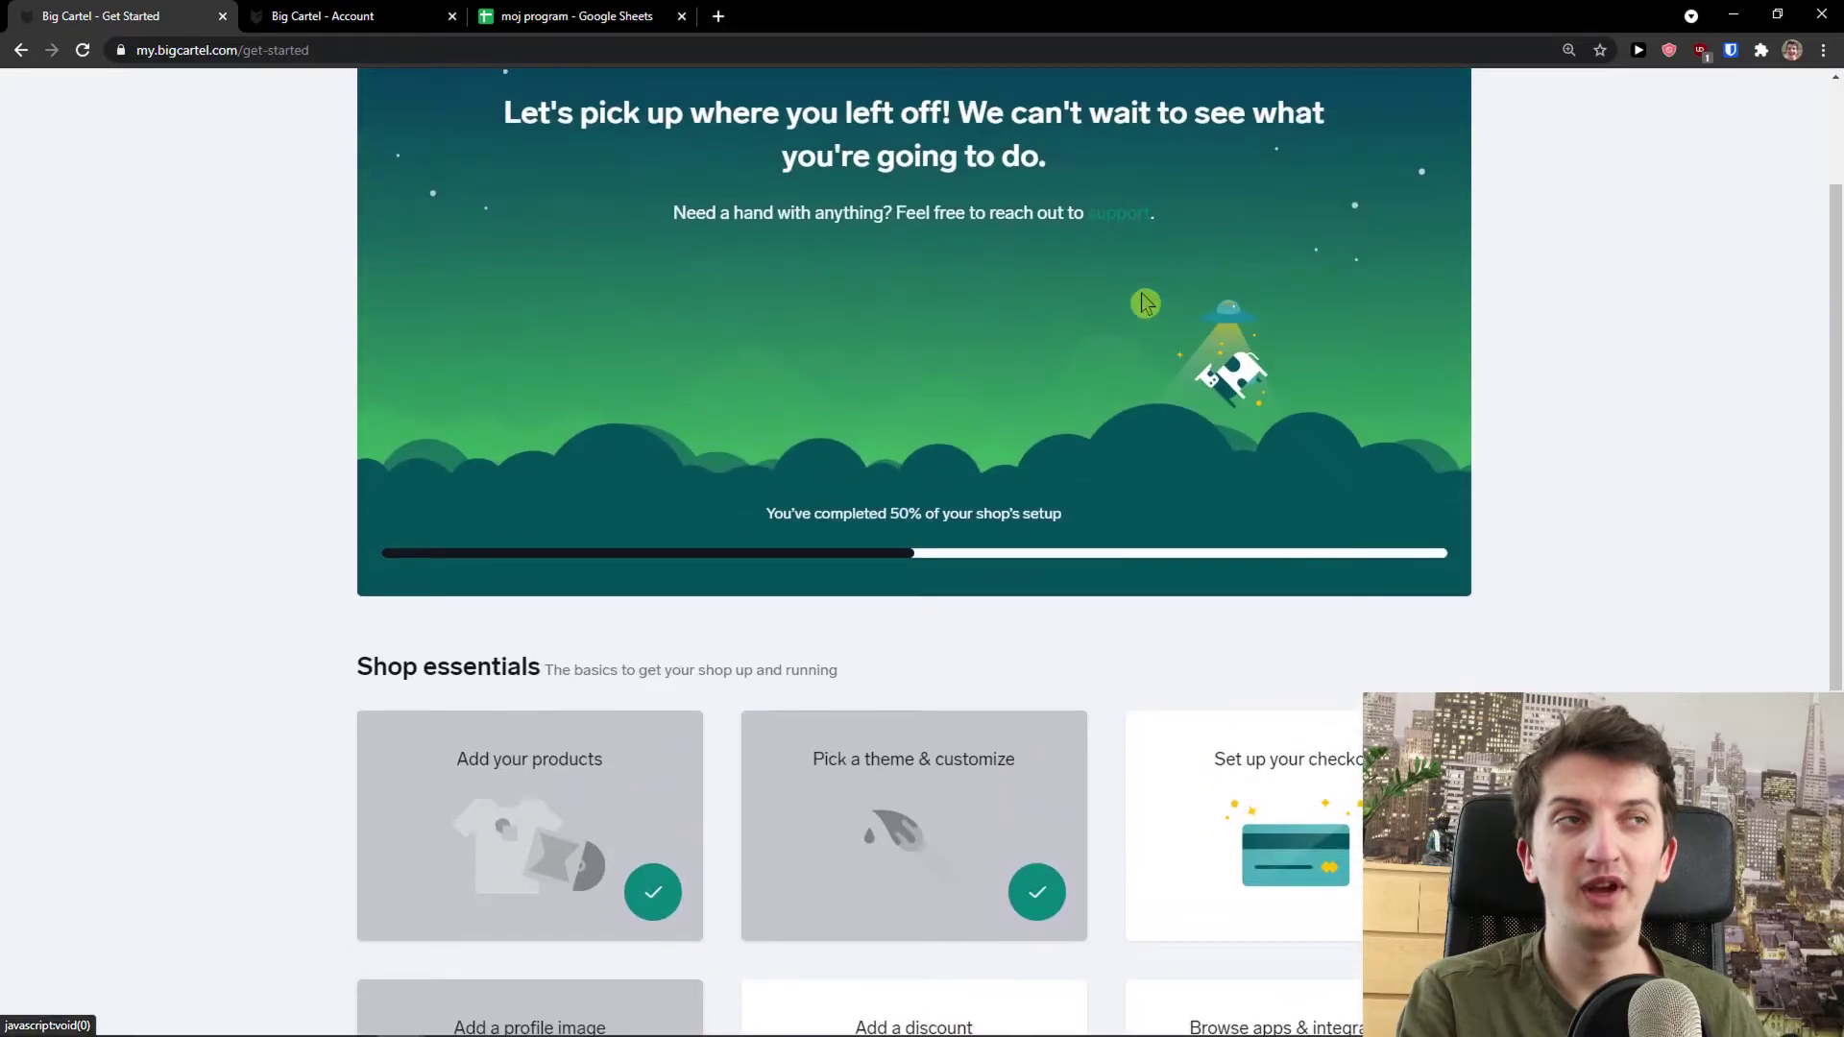
scroll(1145, 302, "up", 2)
scroll(958, 464, "down", 3)
scroll(968, 456, "down", 2)
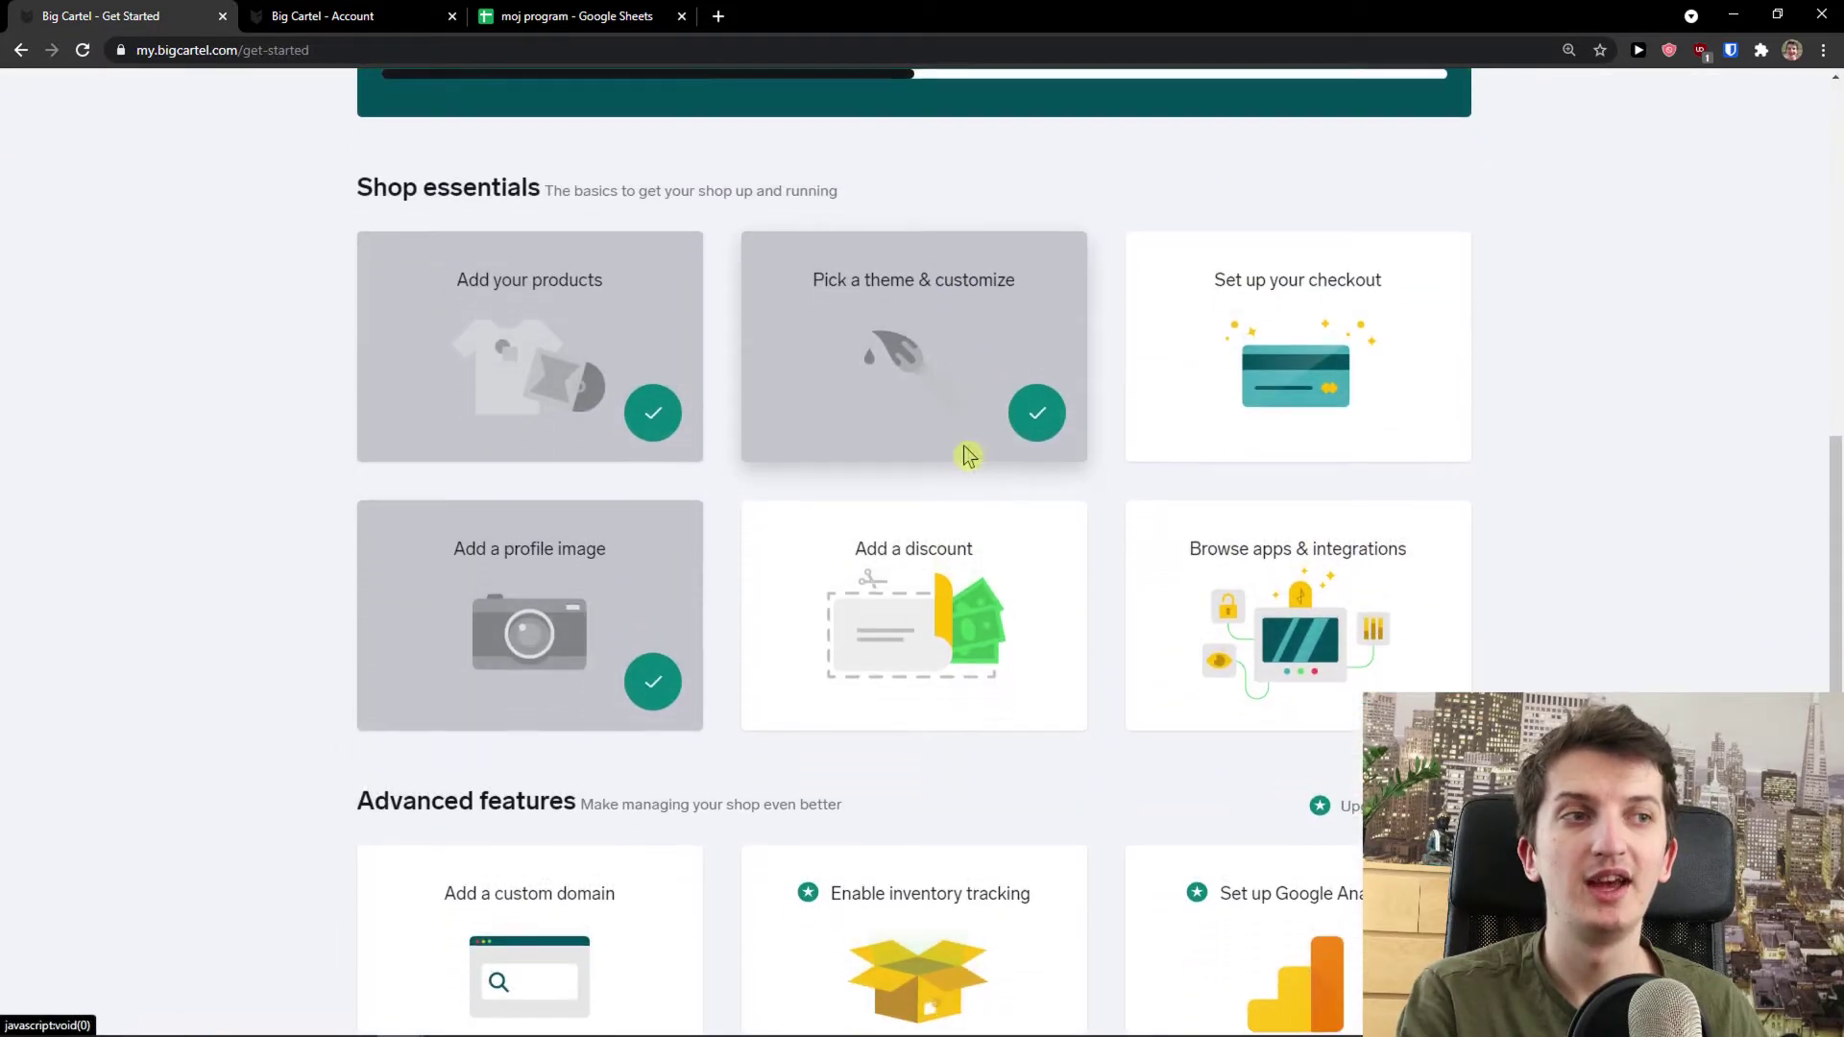
left_click(1017, 574)
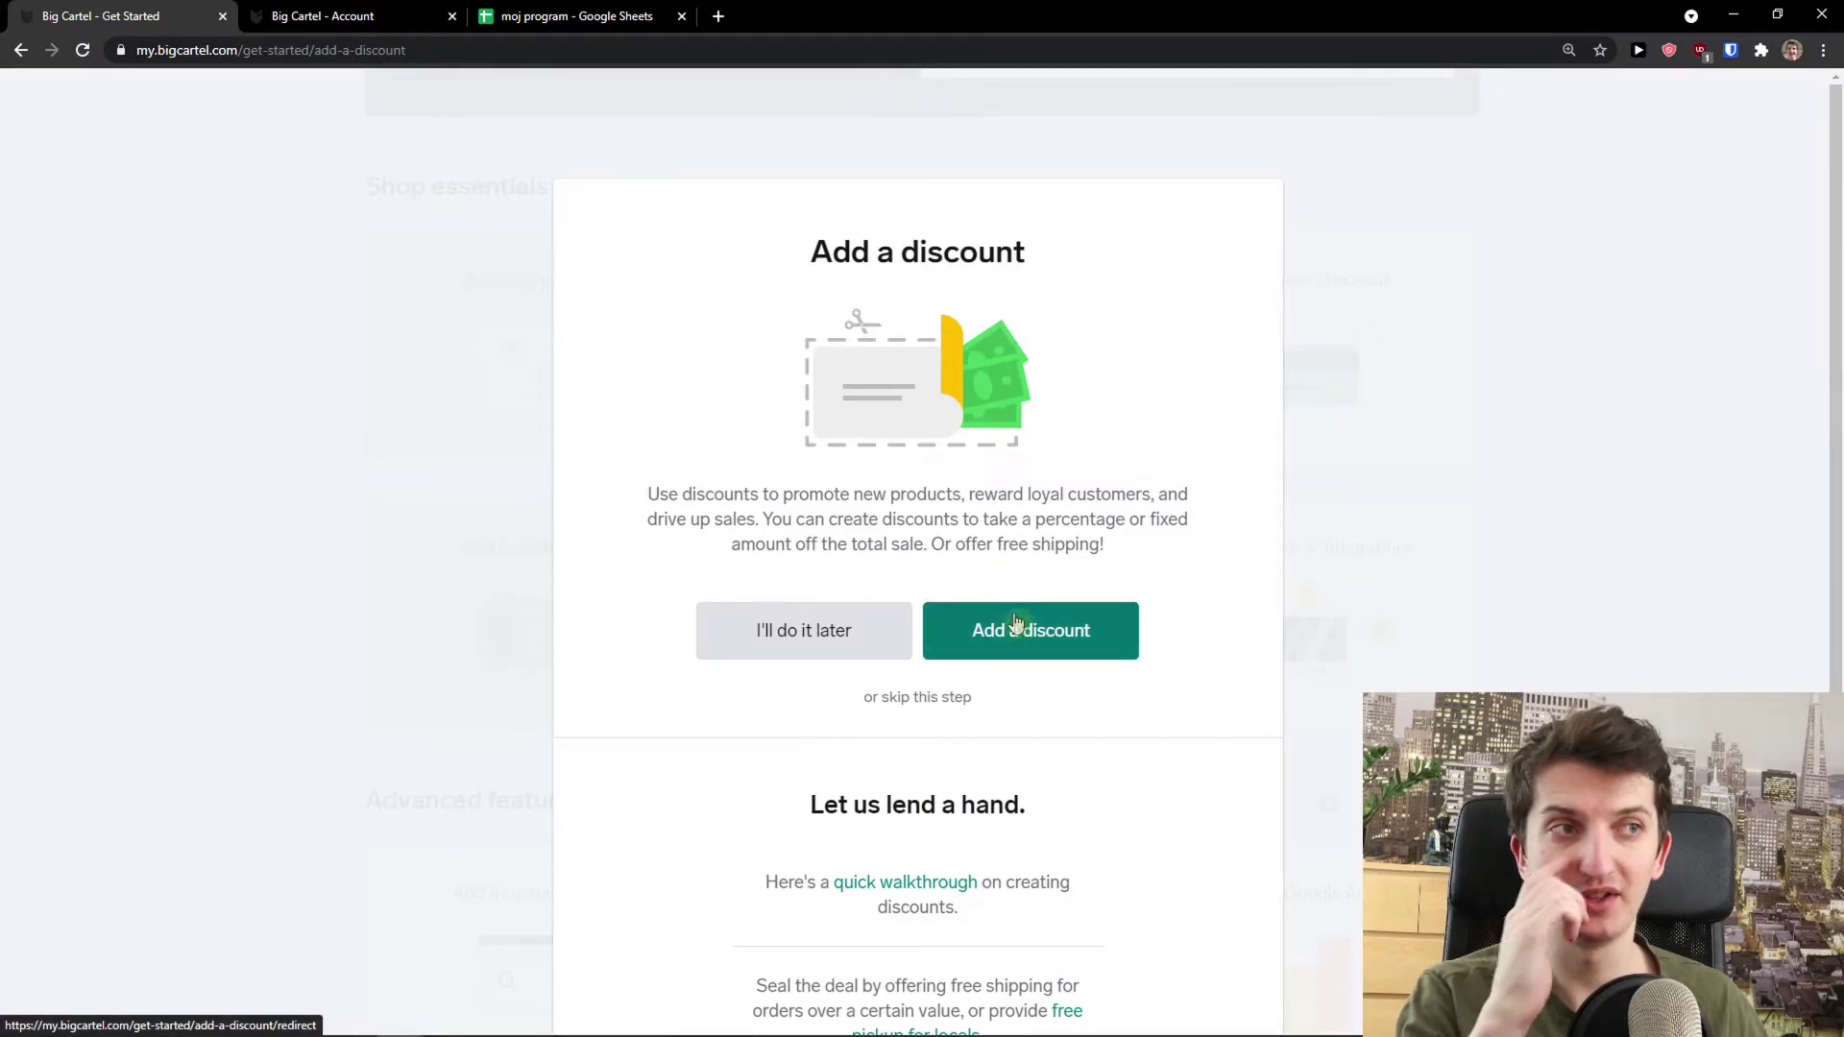
left_click(1018, 625)
- Generate the random discount code GMG347 and describe it as '10 EUR CHEAPER'
left_click(601, 422)
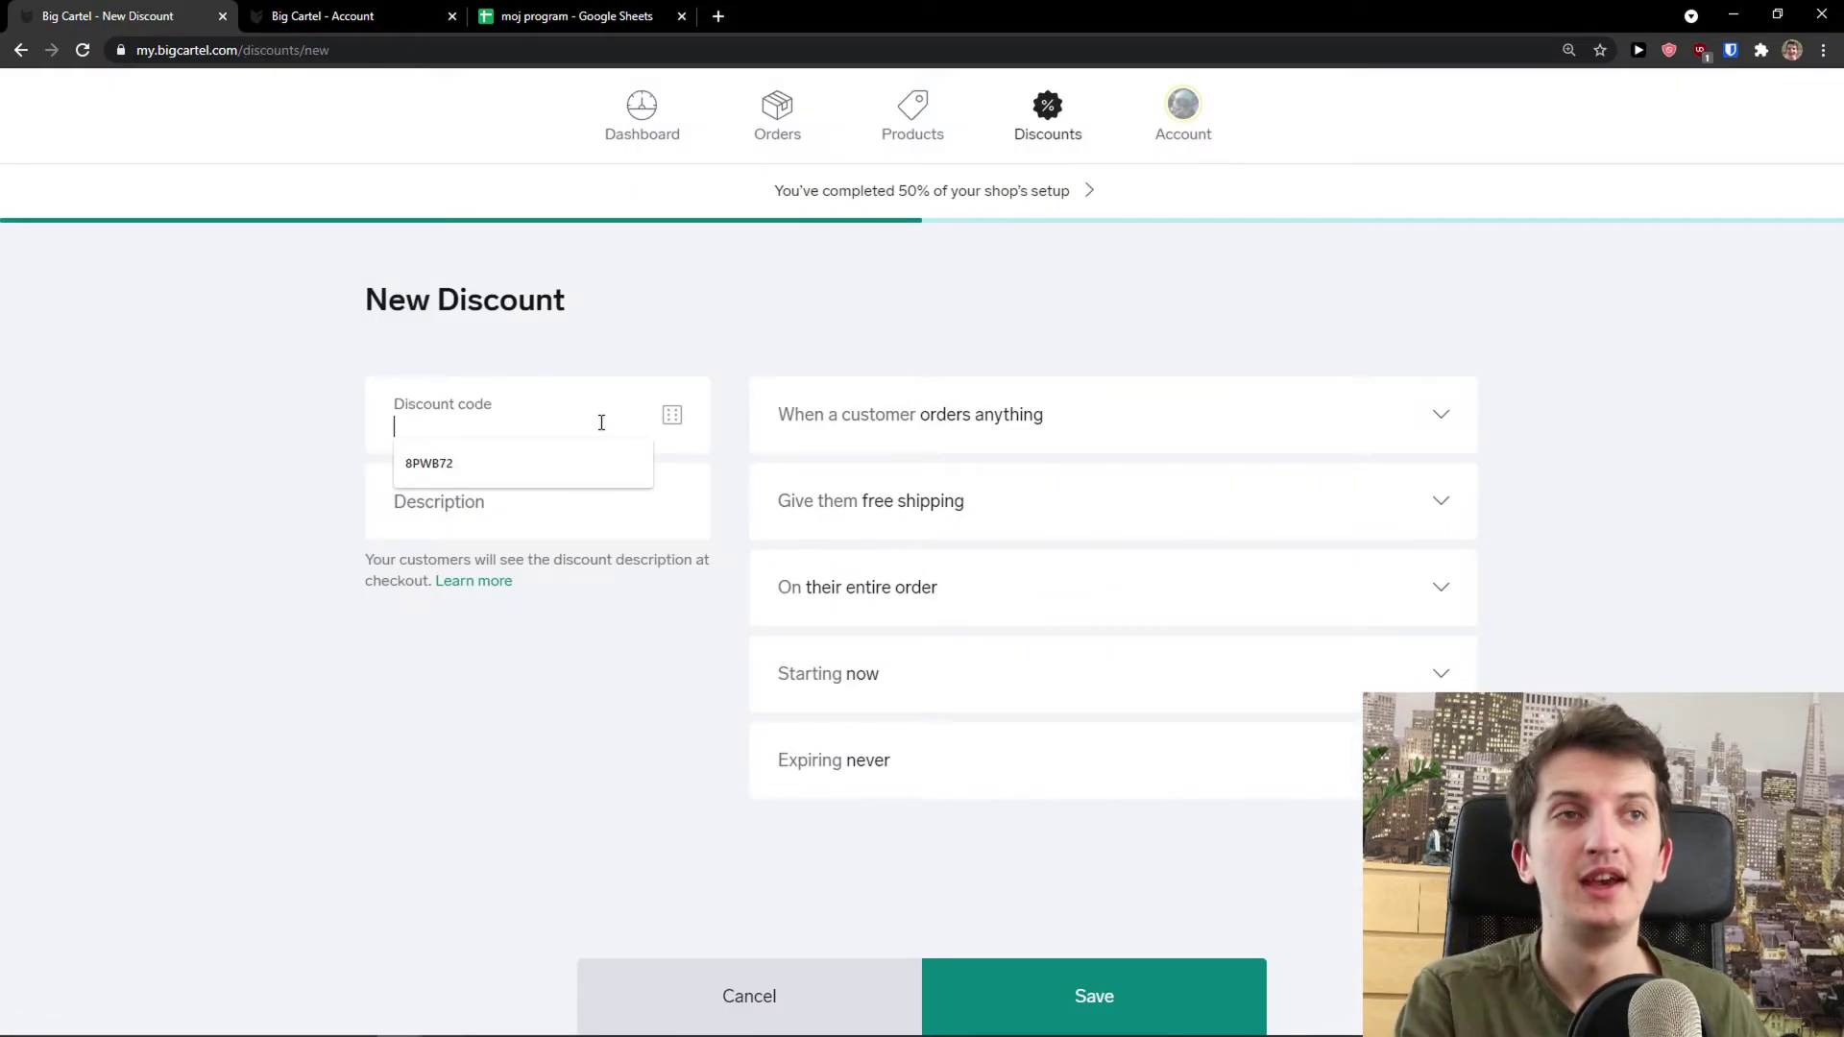
left_click(671, 415)
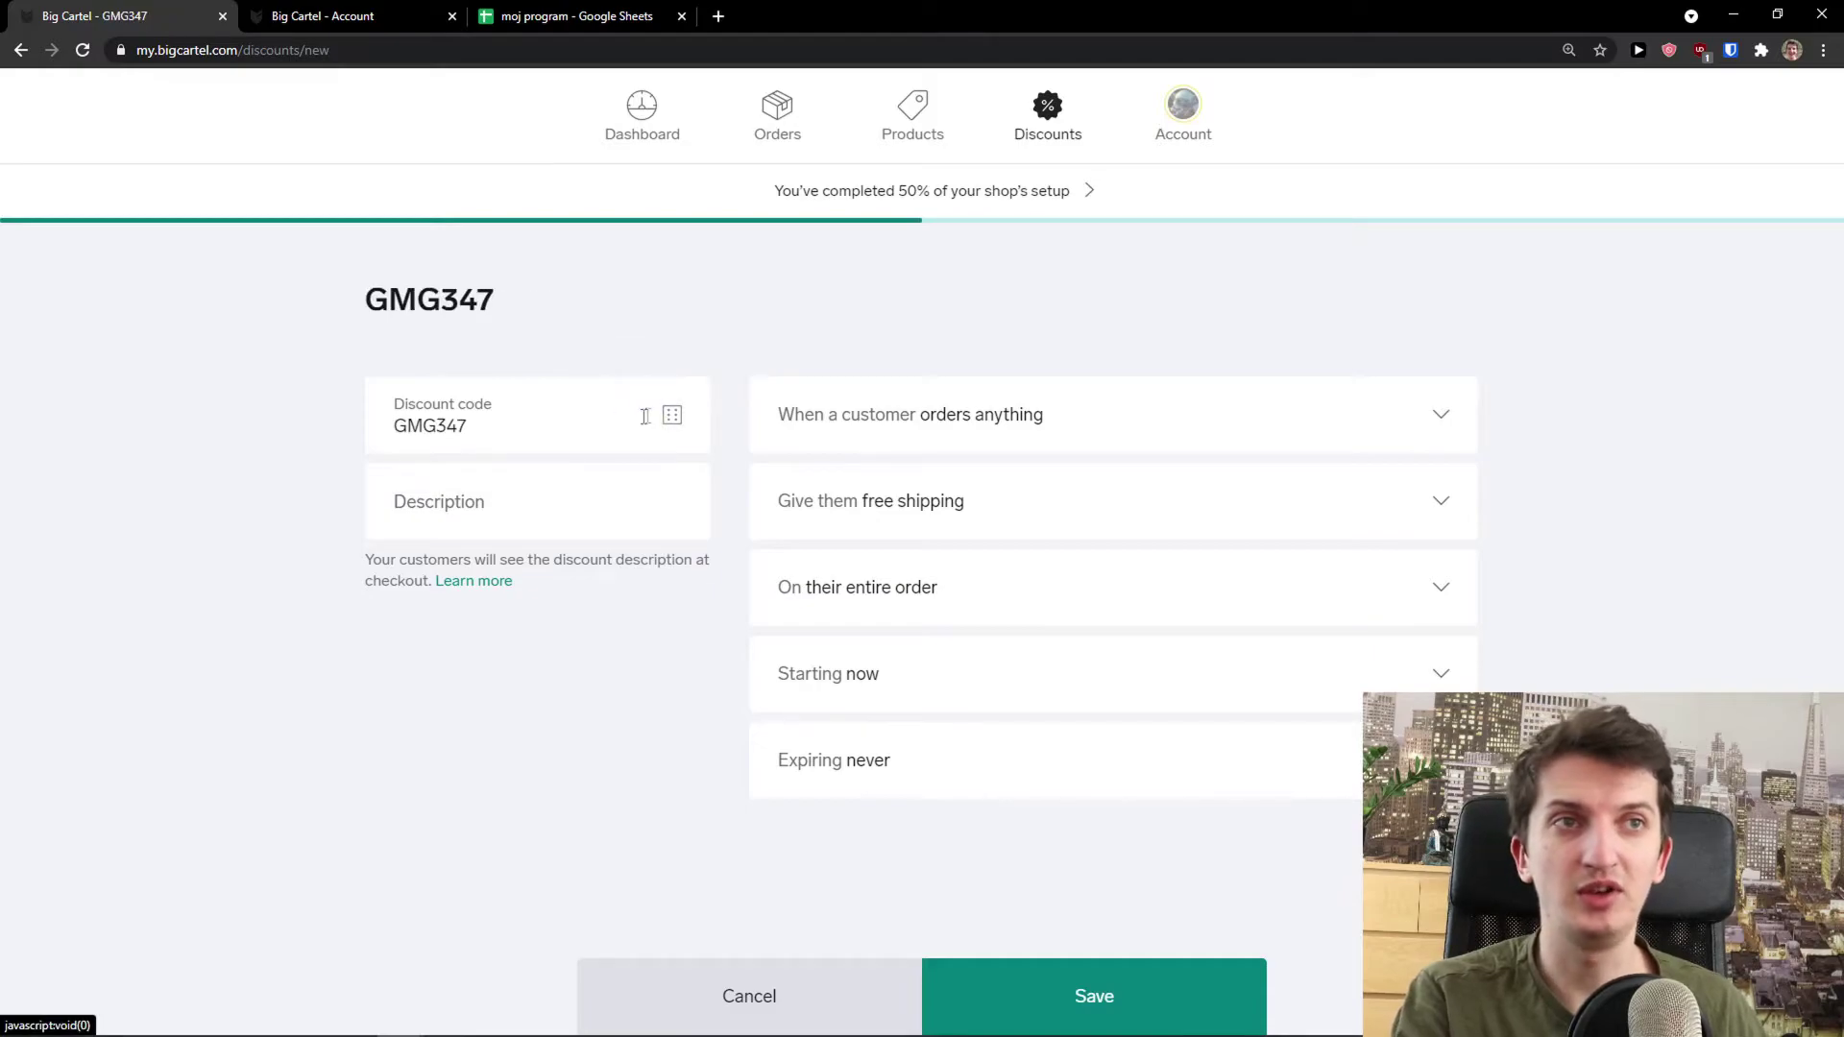
left_click(498, 501)
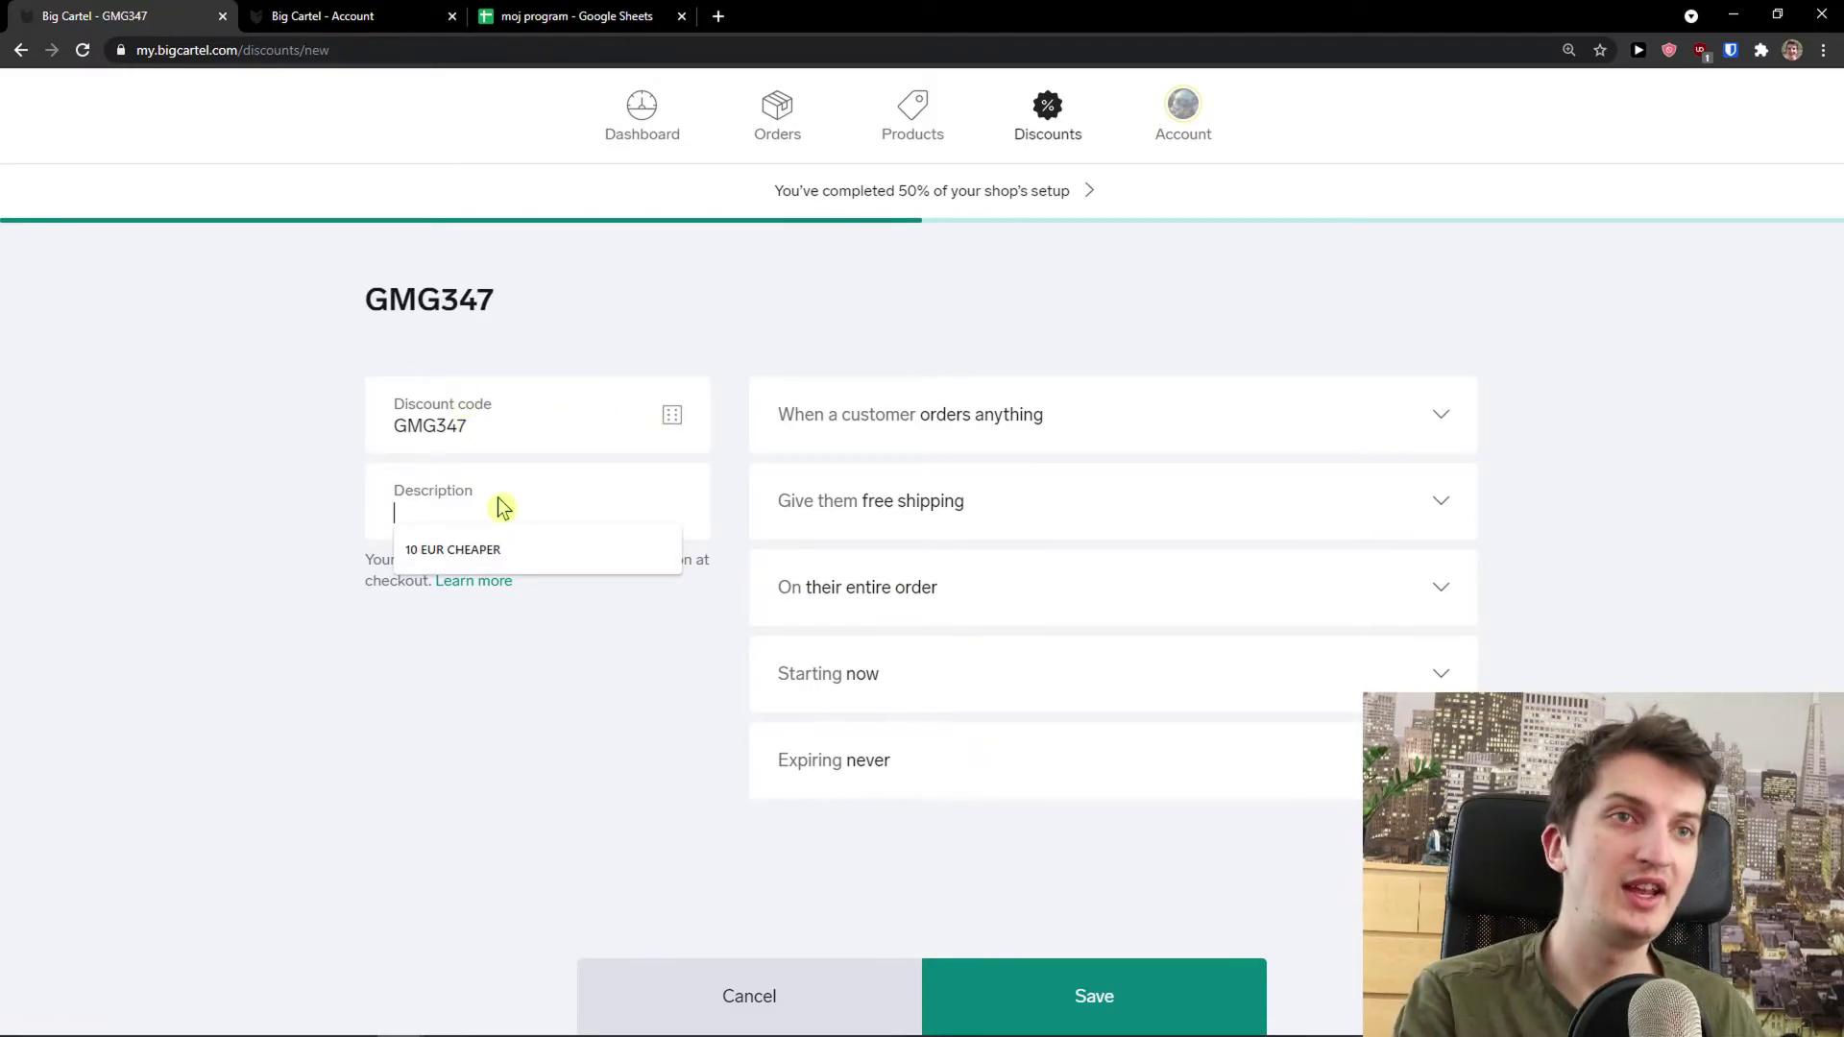
left_click(488, 548)
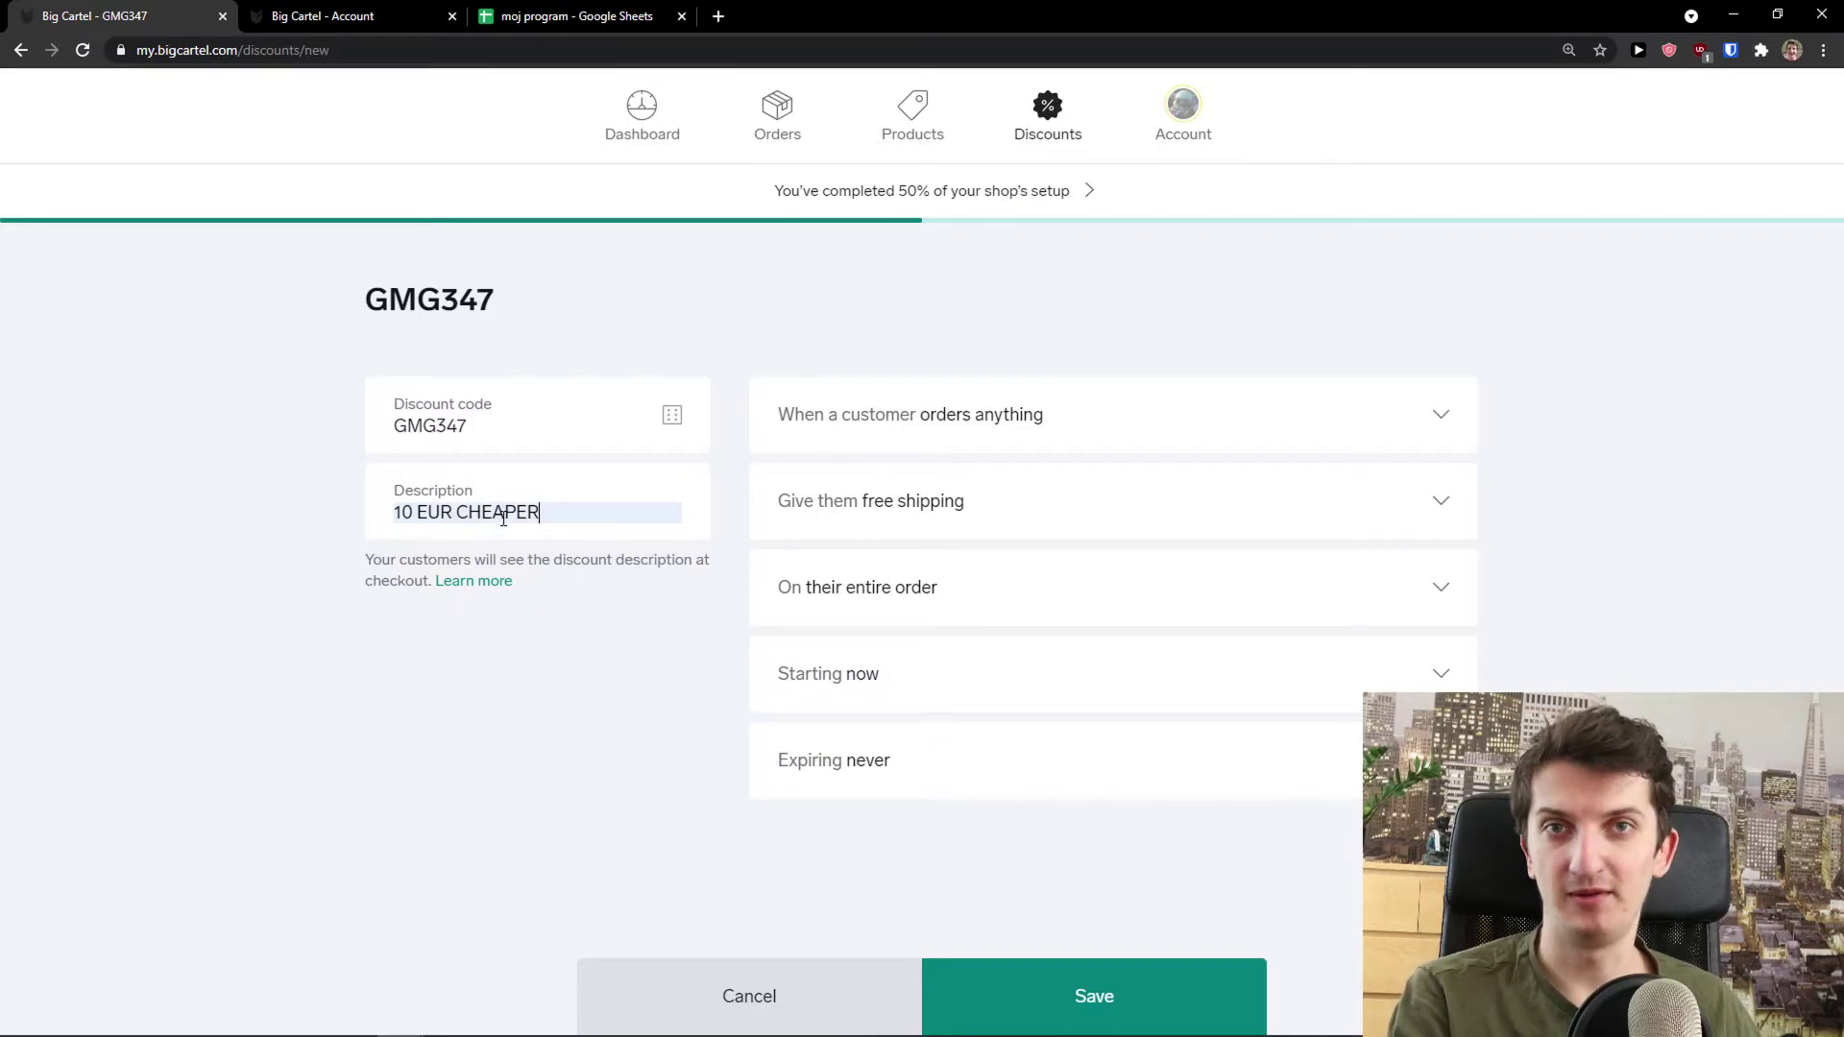
- Require a €50.00 minimum spend and give a €10.00 flat-rate discount
left_click(868, 429)
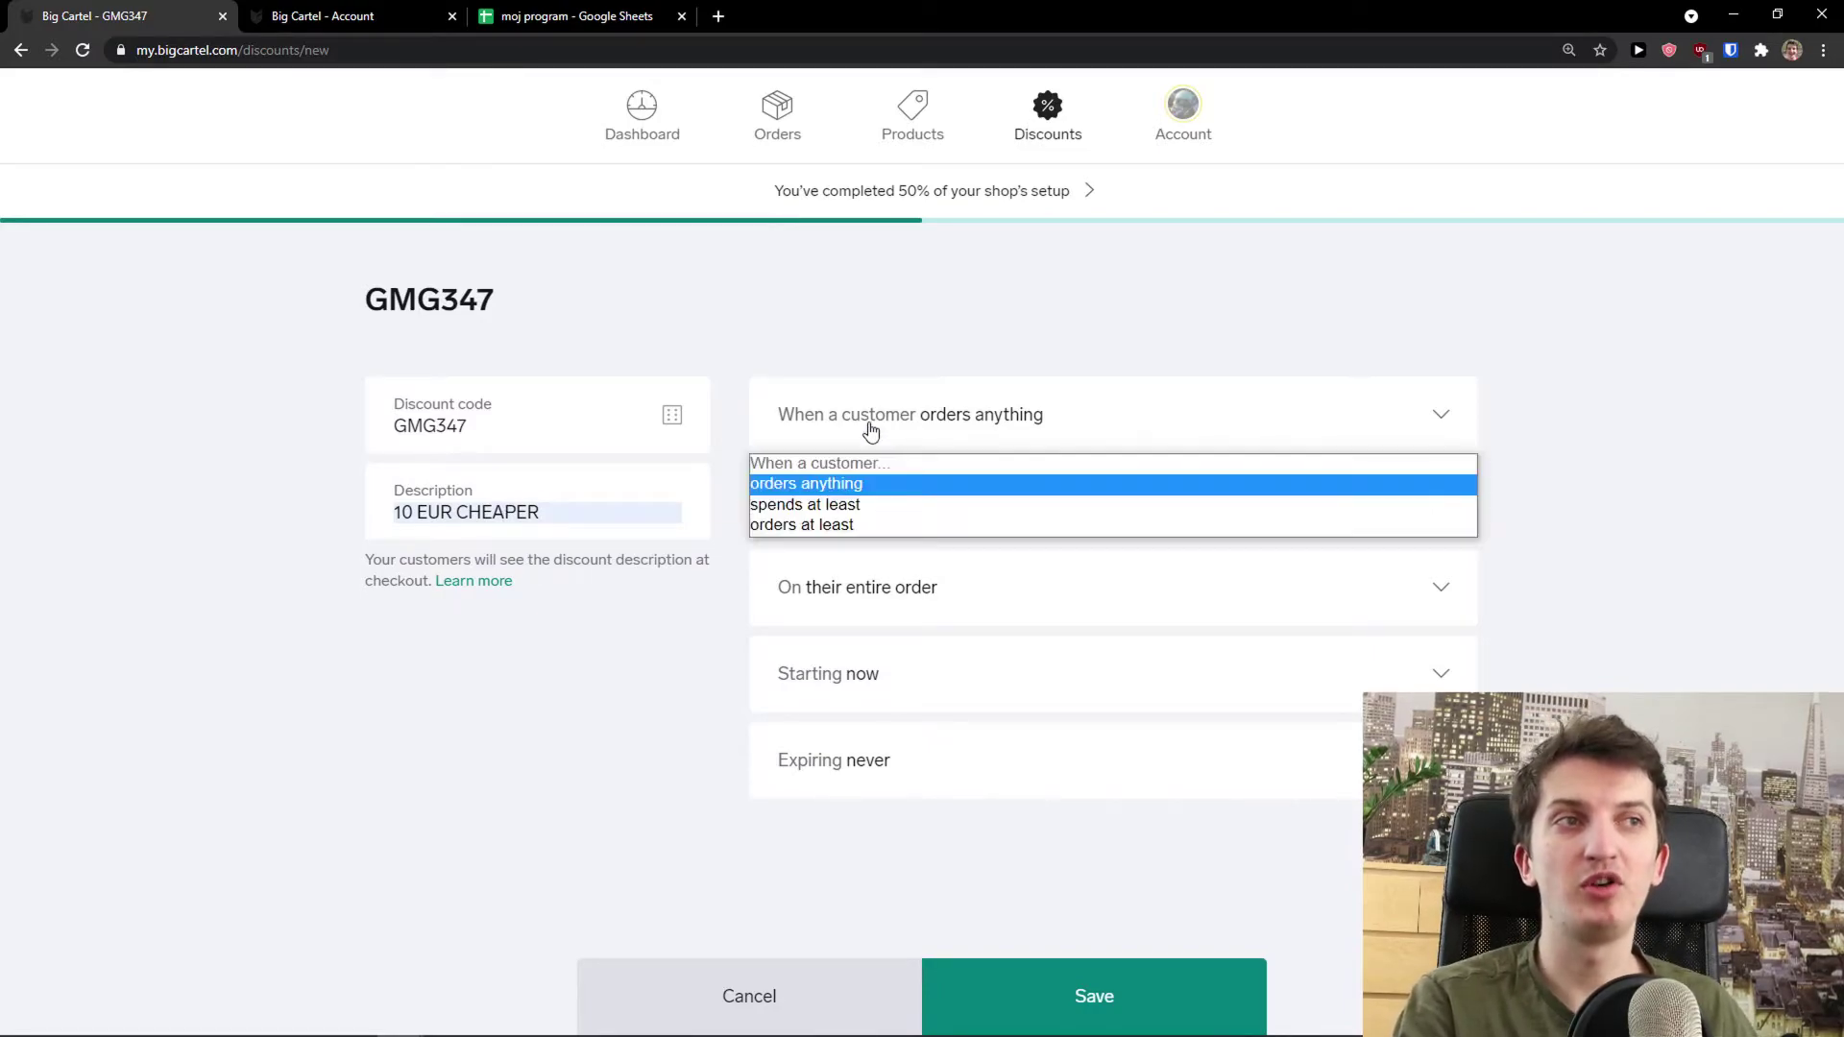
left_click(835, 507)
left_click(1145, 427)
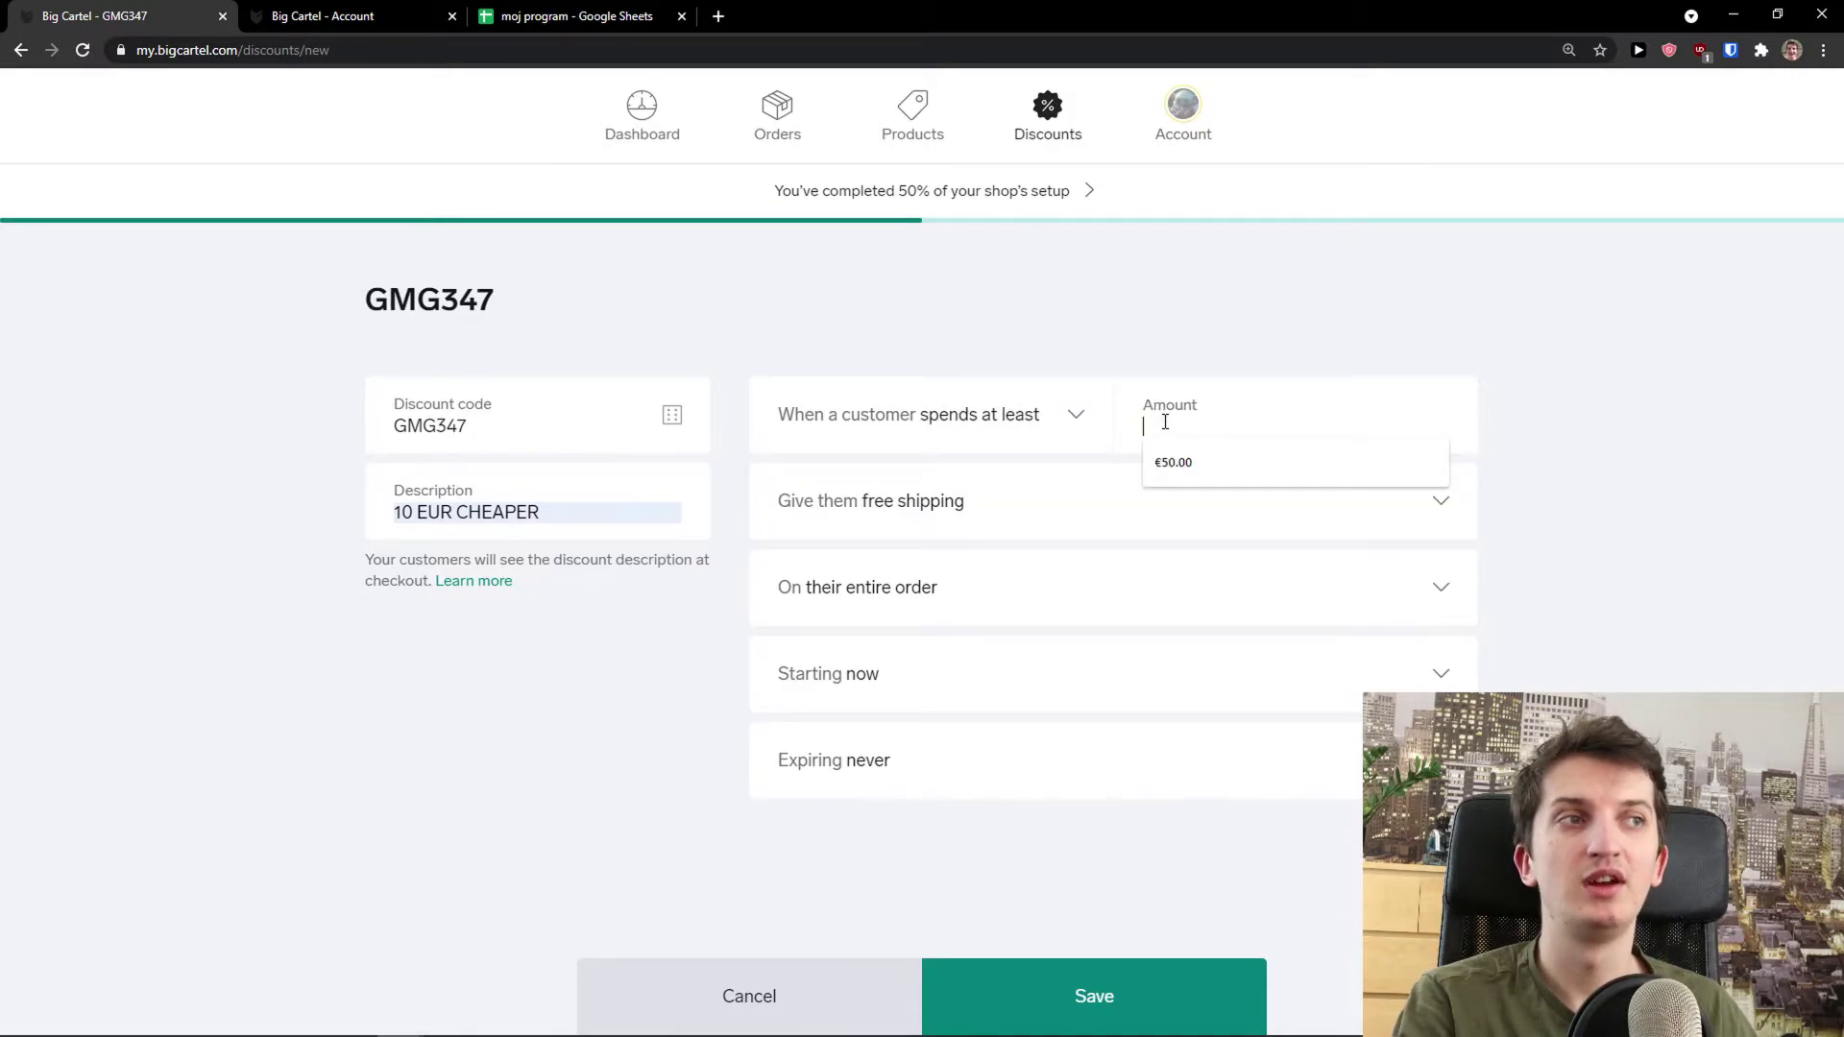
left_click(1163, 471)
left_click(1119, 503)
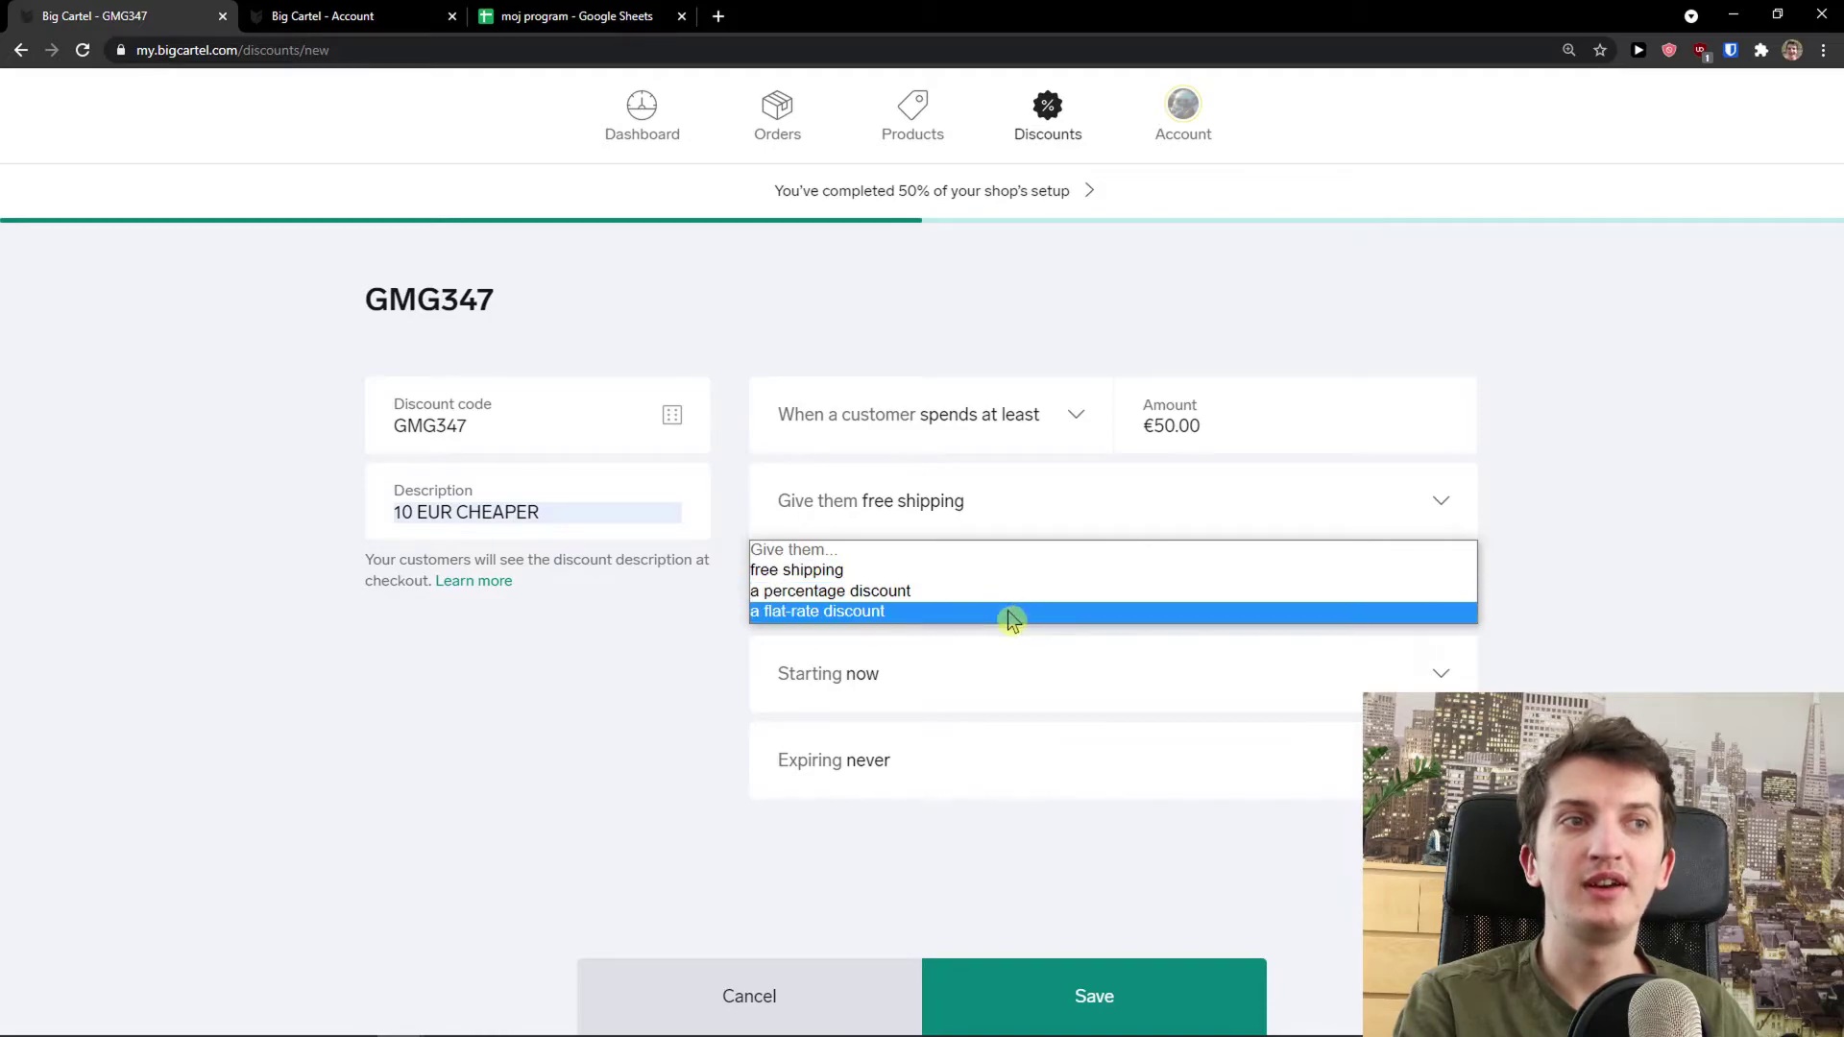
left_click(1011, 622)
left_click(1174, 515)
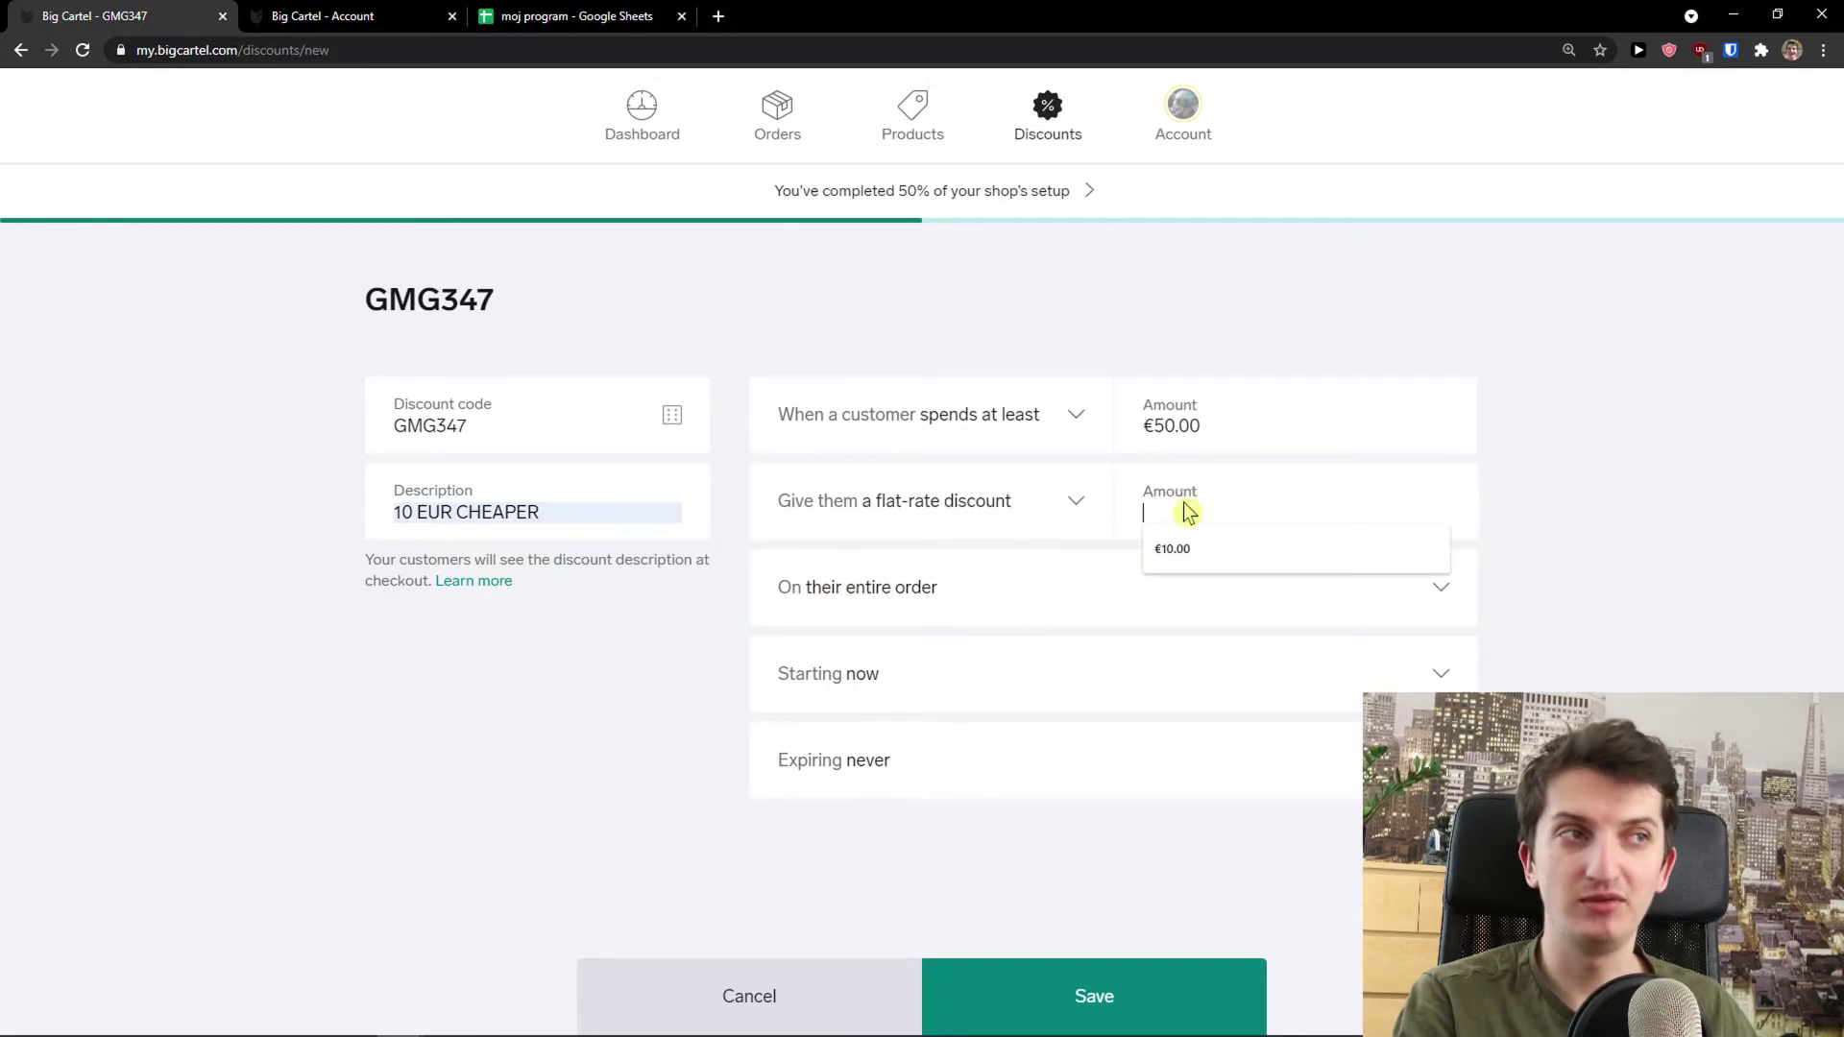
left_click(1181, 561)
- Apply the discount to the entire order, starting now and never expiring
left_click(1156, 587)
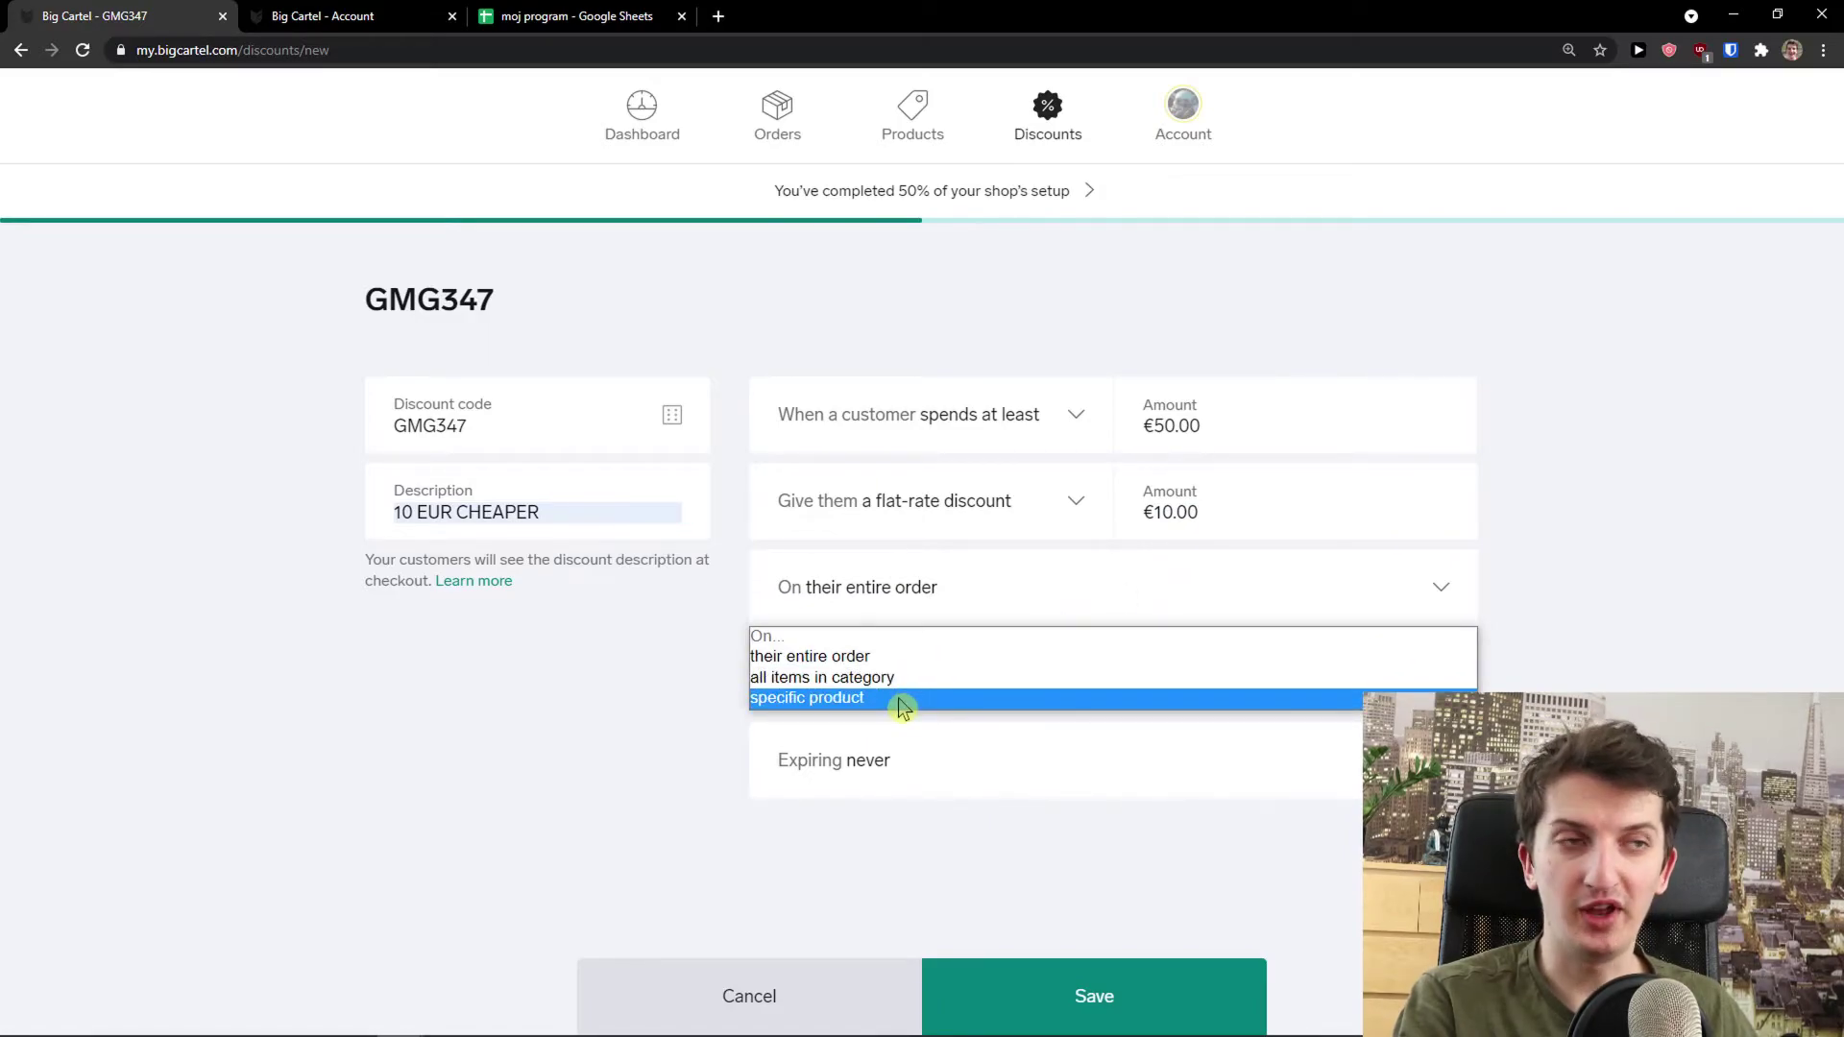
left_click(909, 663)
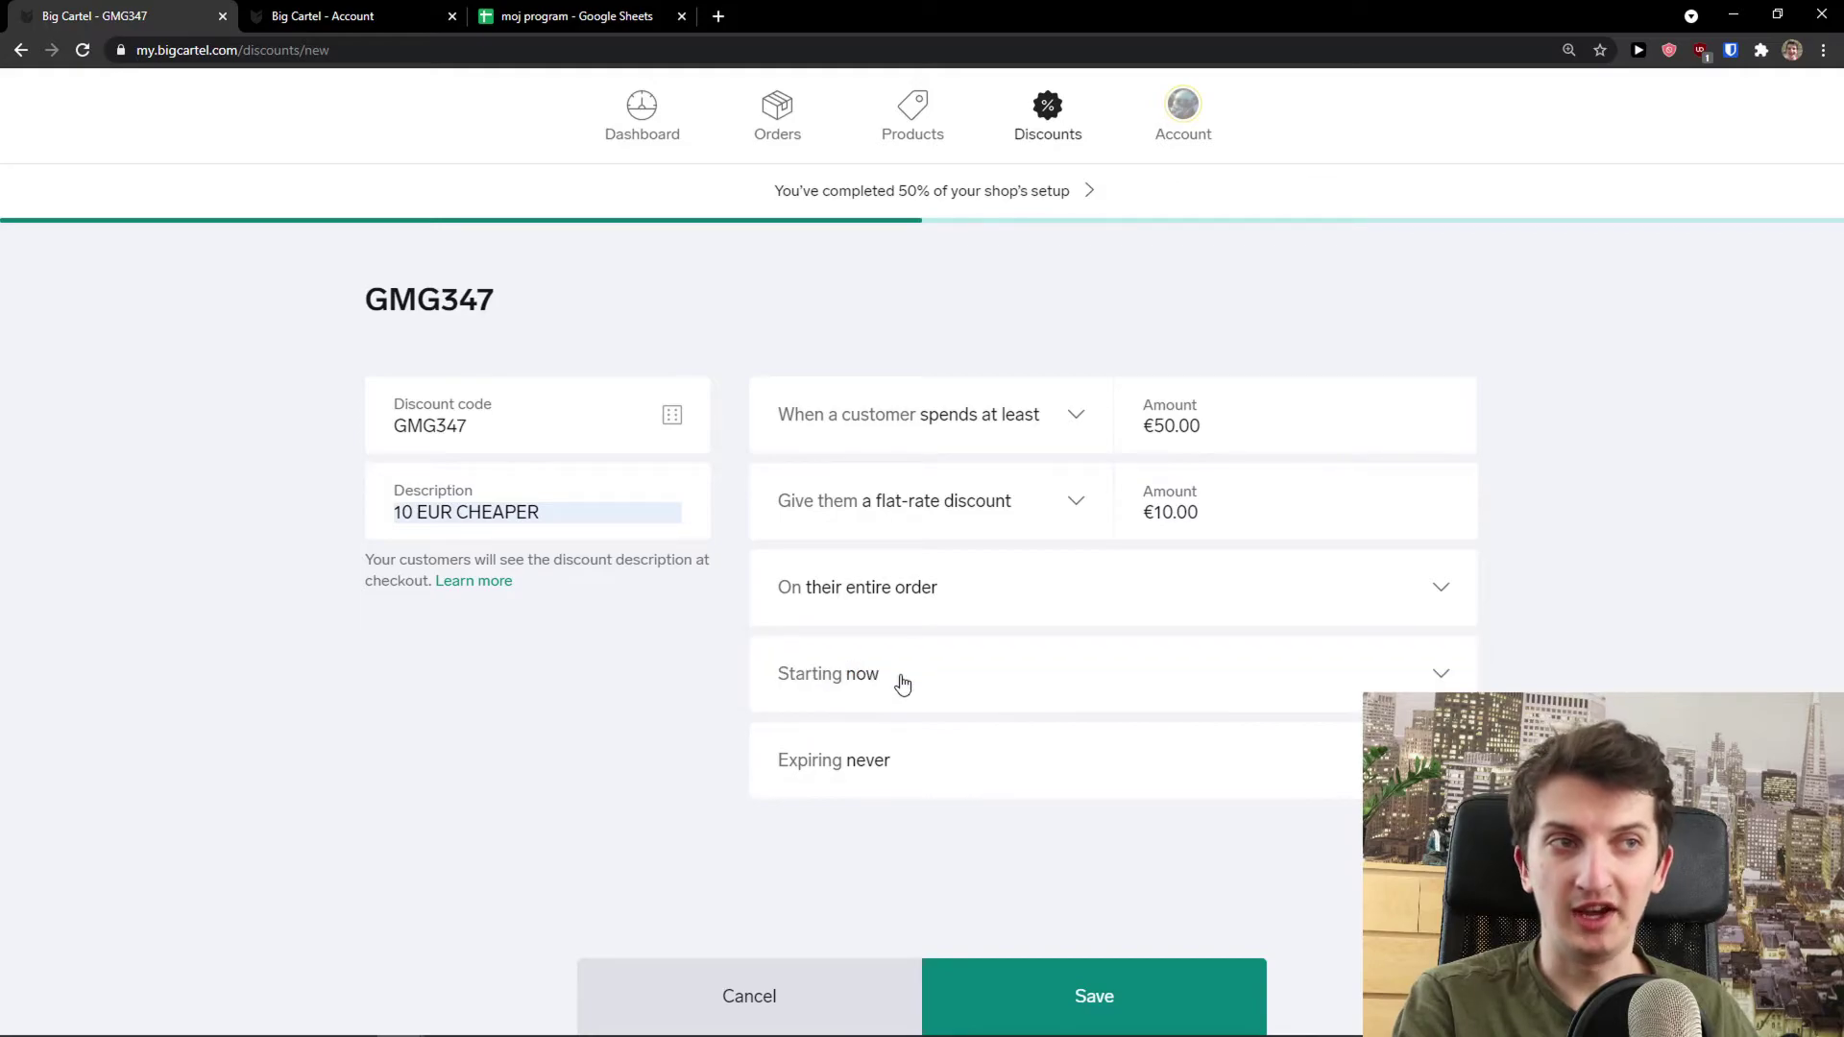
left_click(832, 750)
left_click(885, 761)
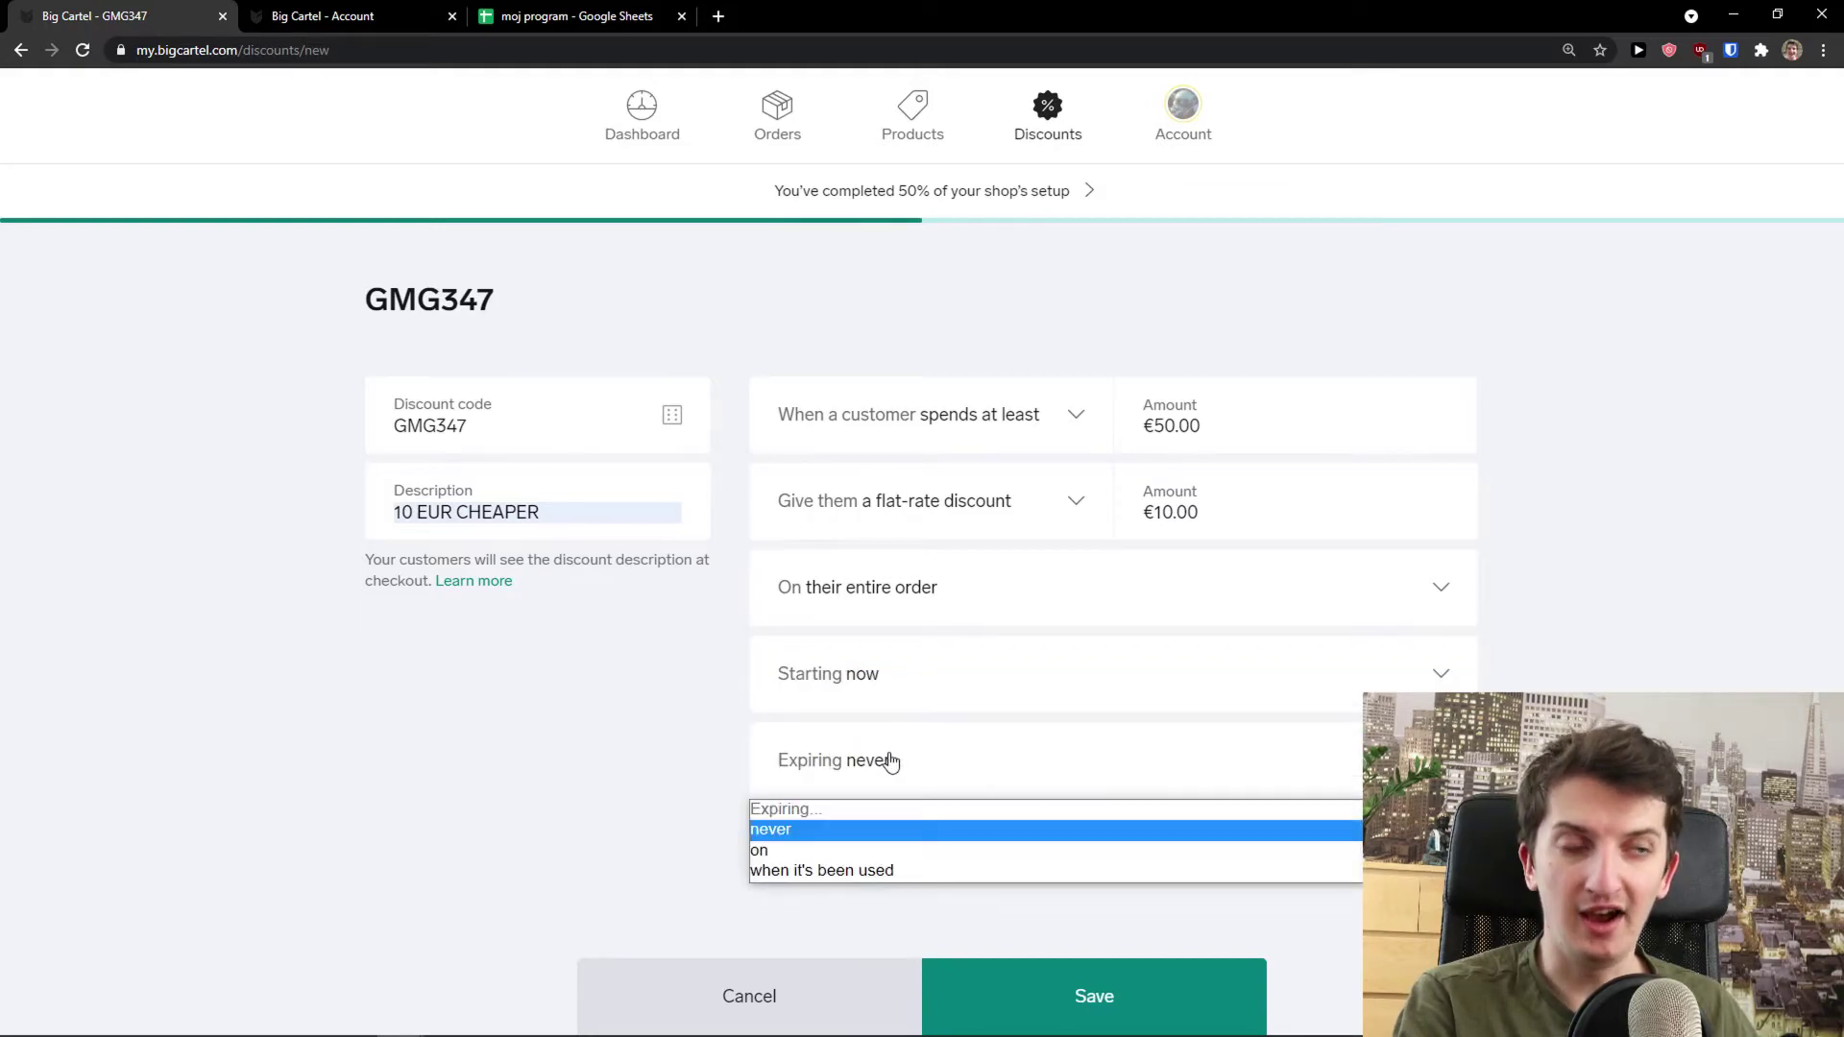
left_click(698, 793)
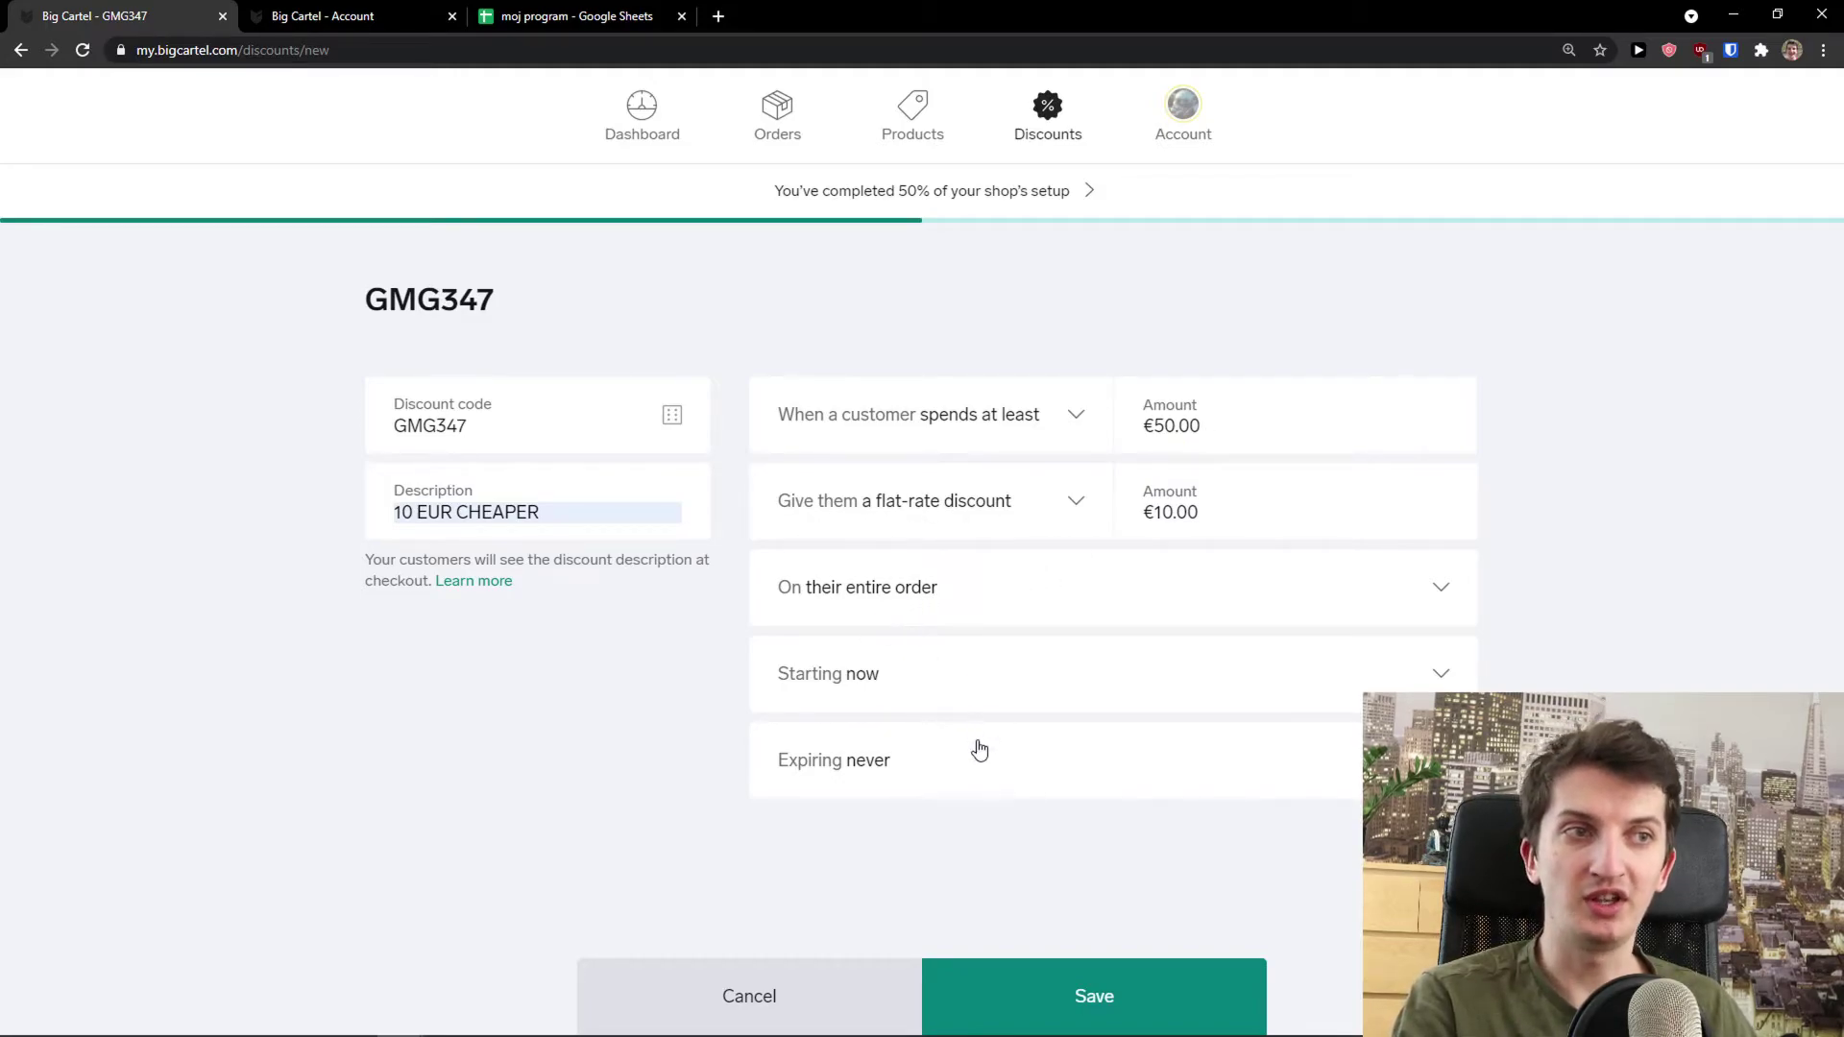
- Edit the description and minimum spend, briefly trying a free-shipping reward on the entire order
triple_click(640, 509)
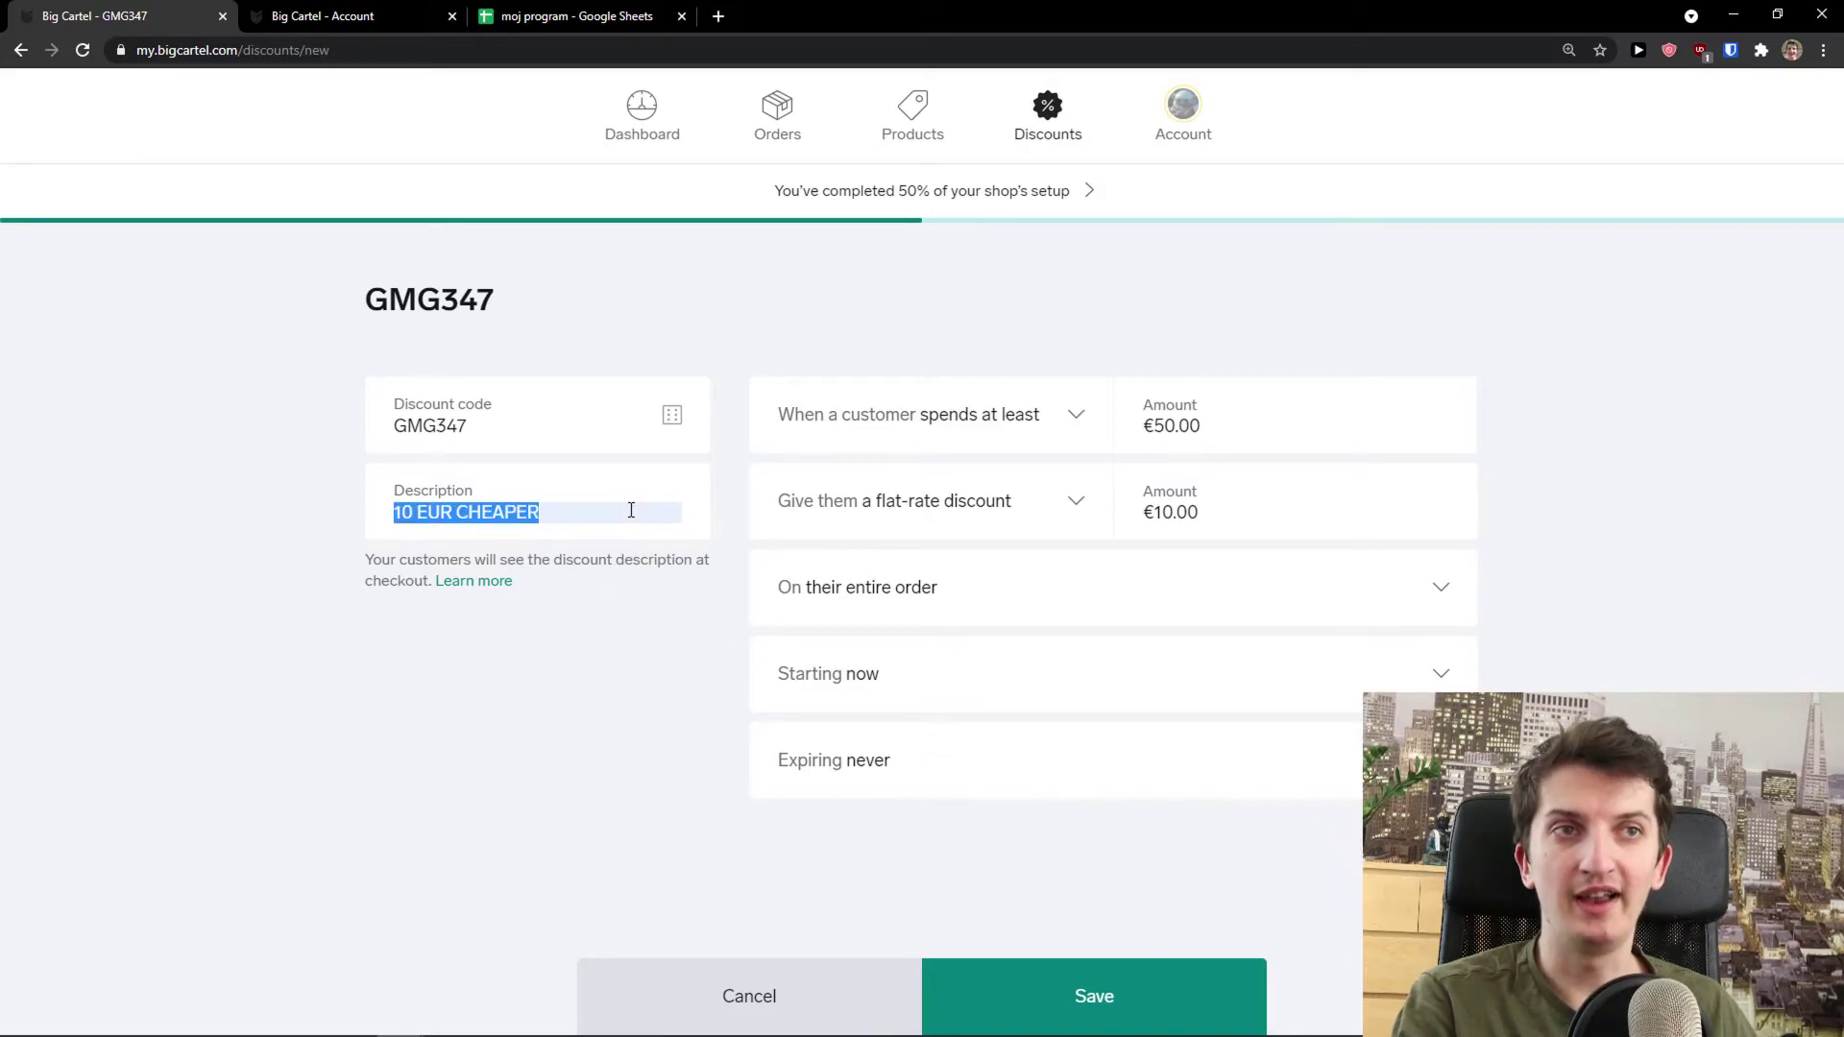
type("FREESHIPP")
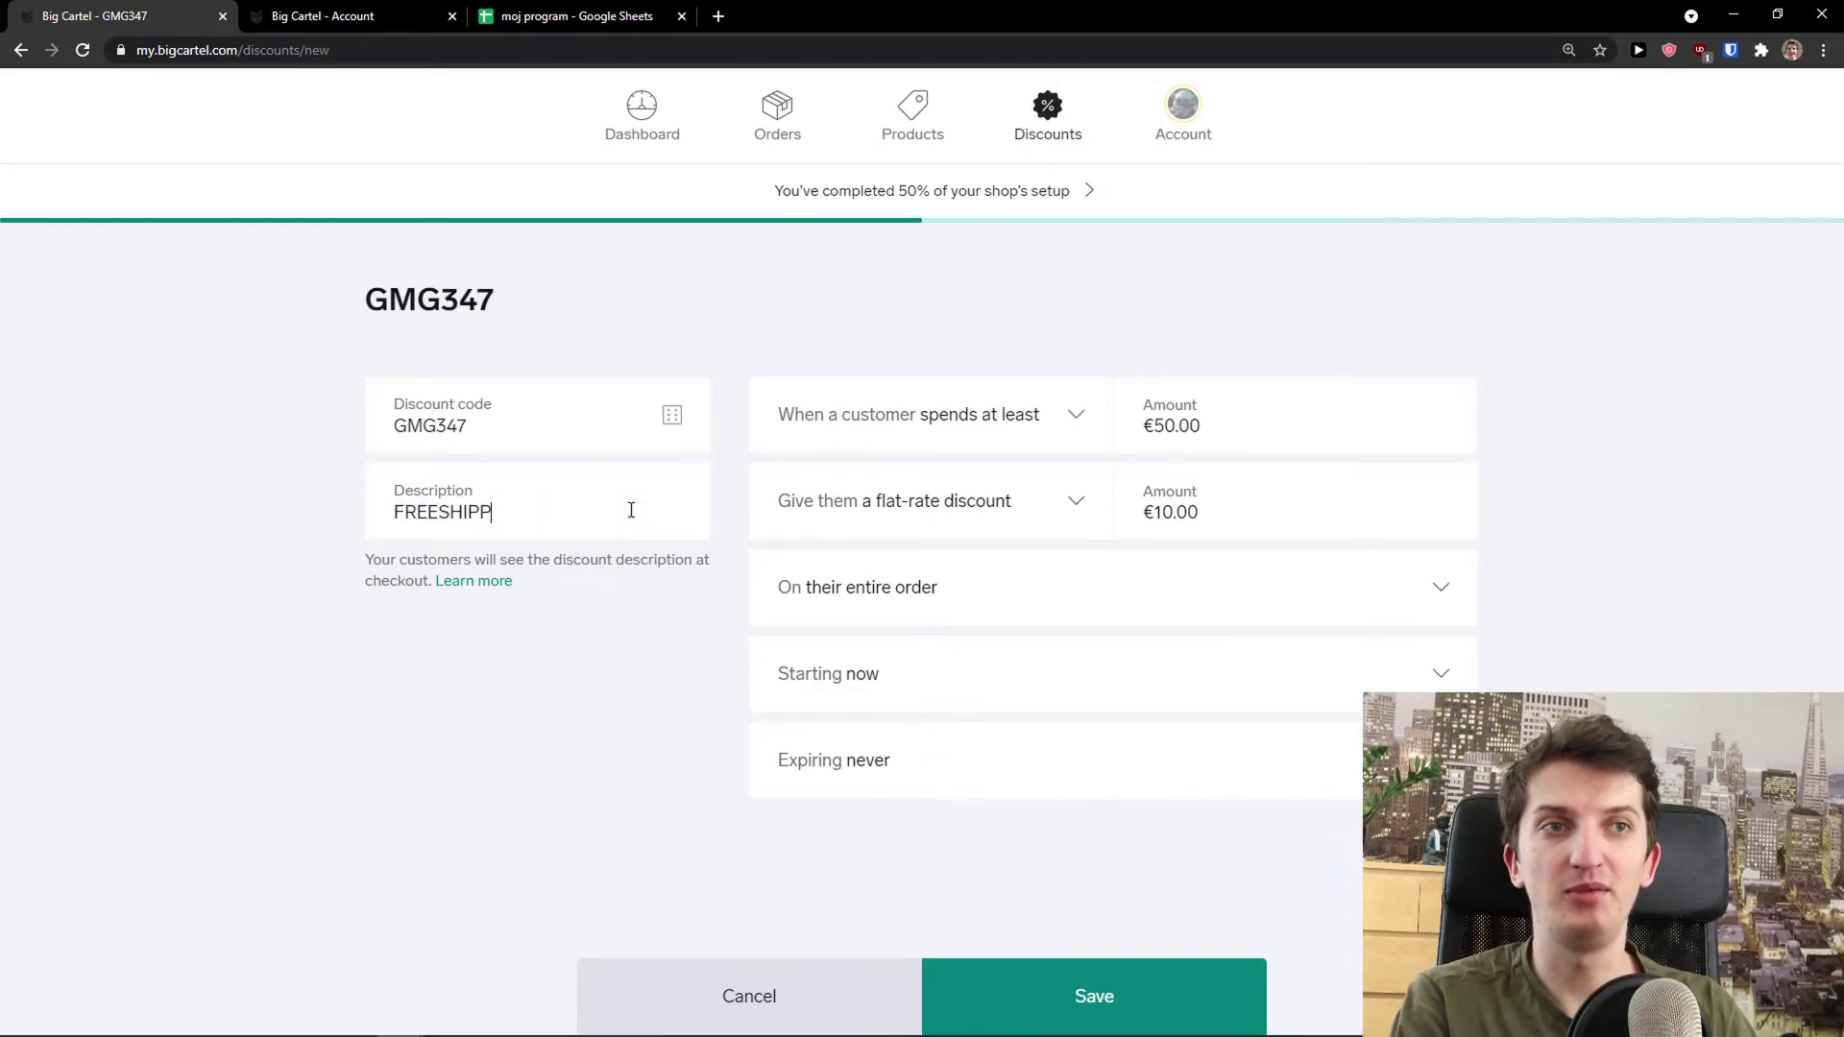
type(" EUR")
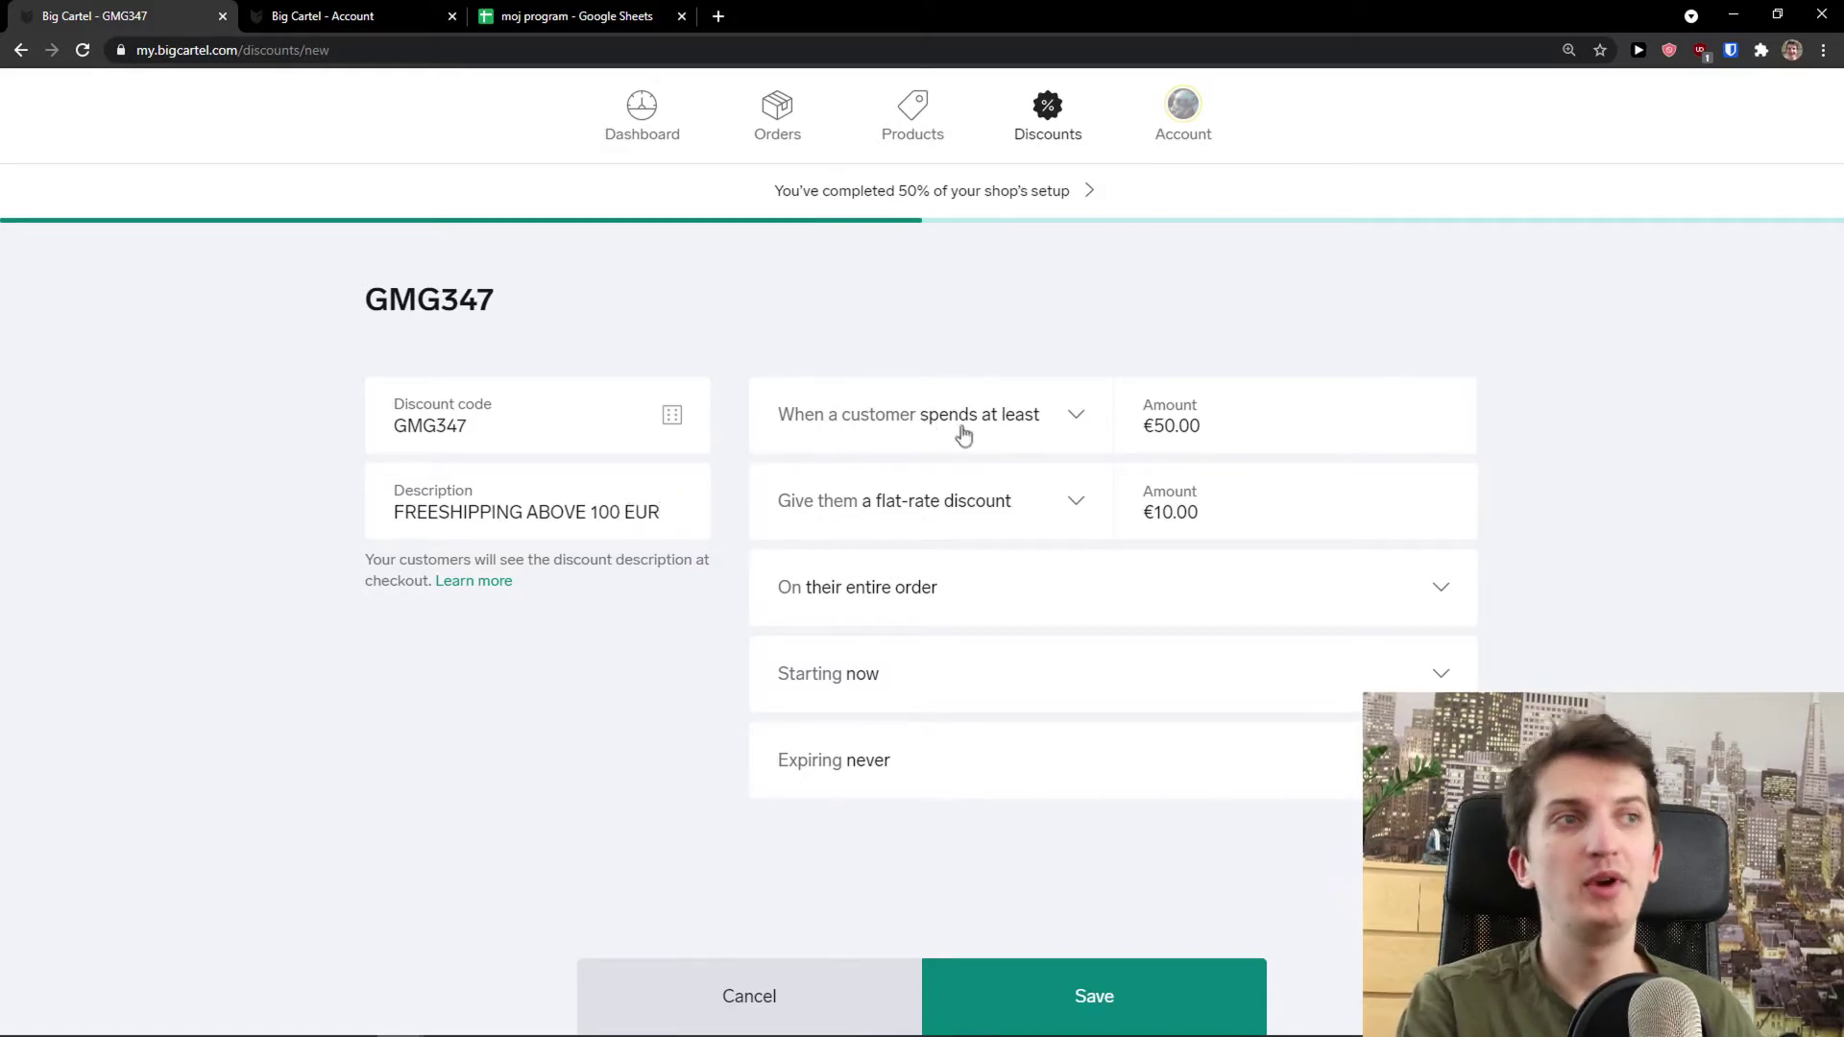
left_click(968, 433)
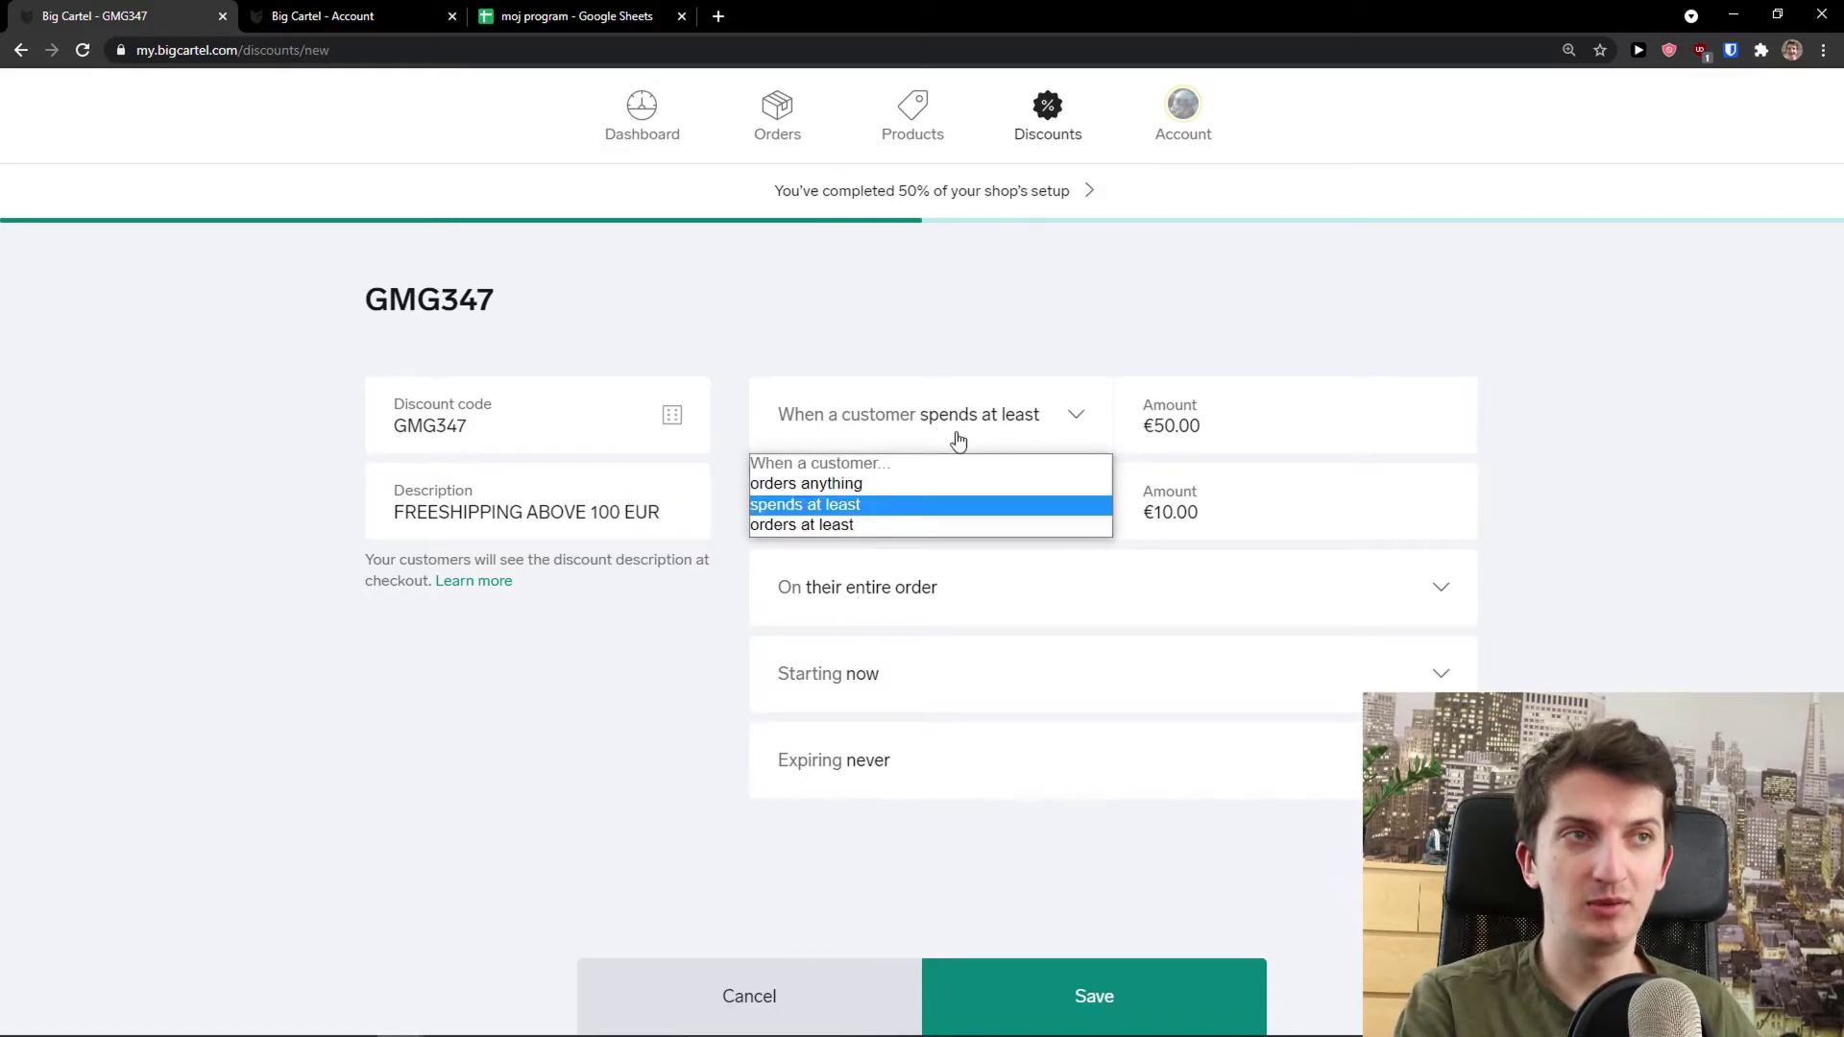
left_click(1157, 429)
type("1")
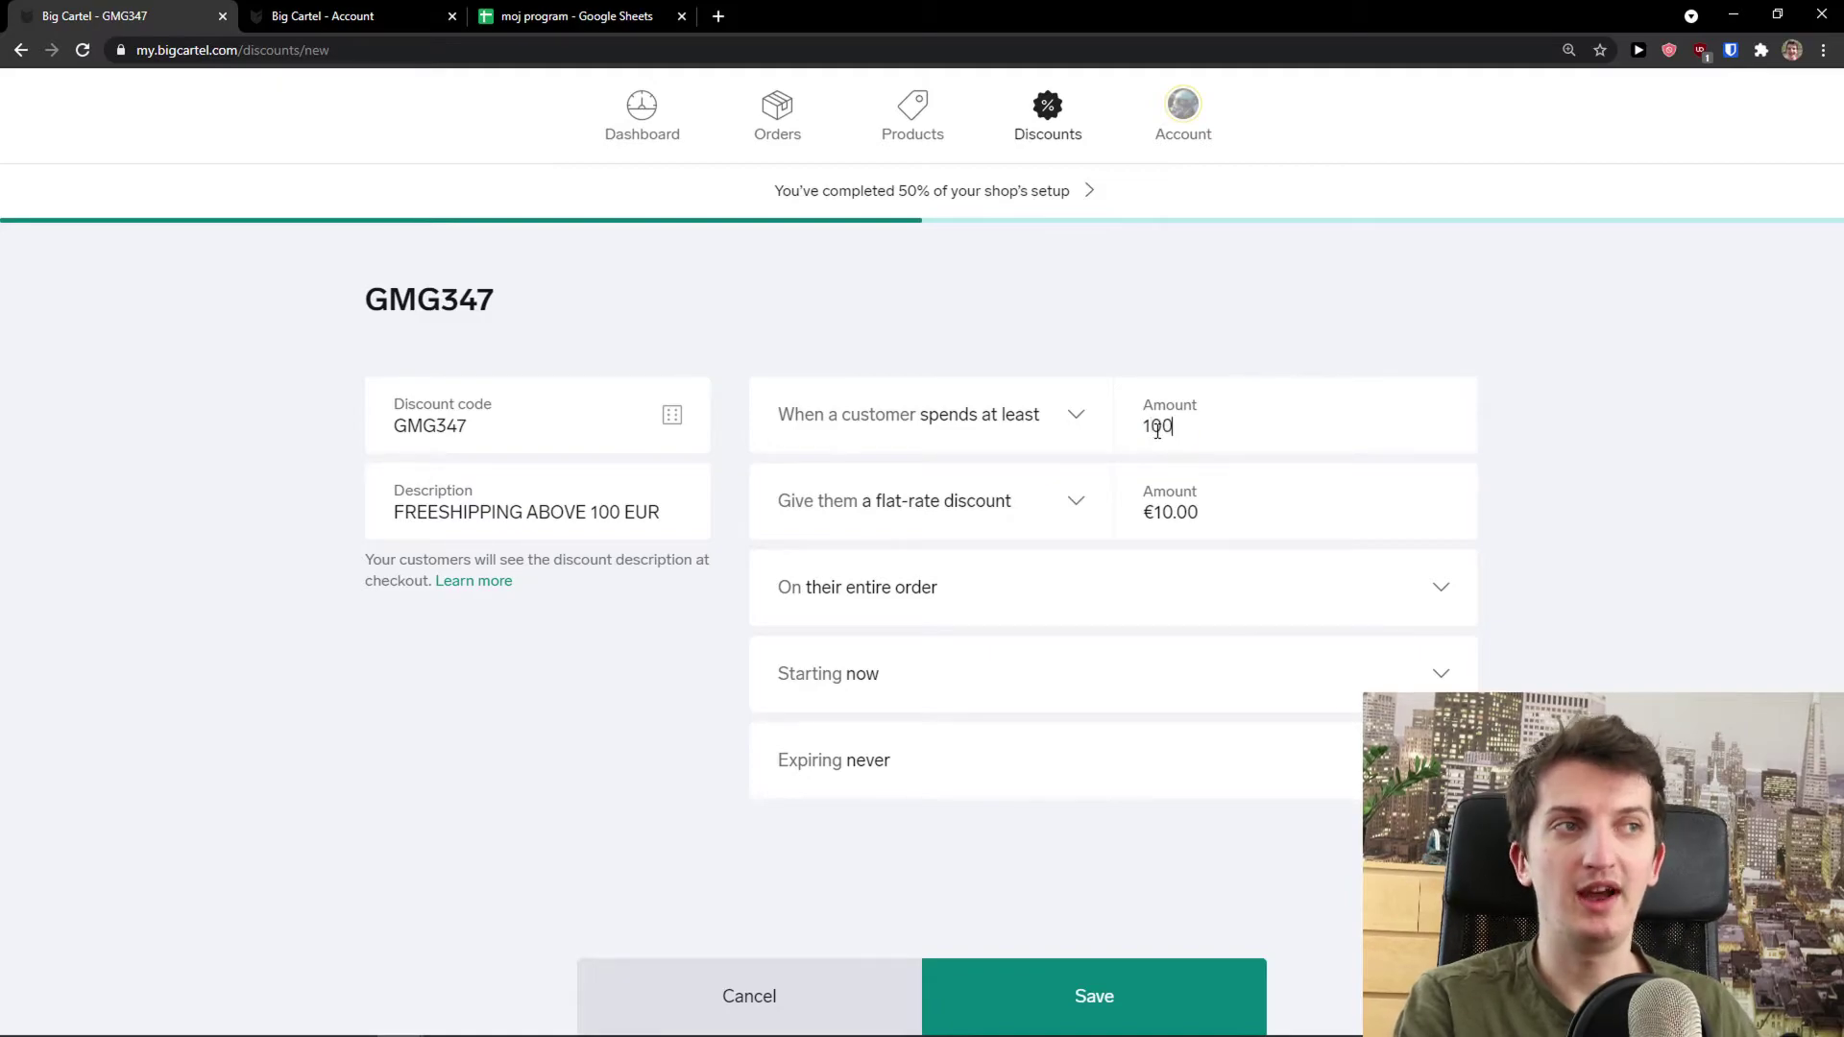
left_click(969, 504)
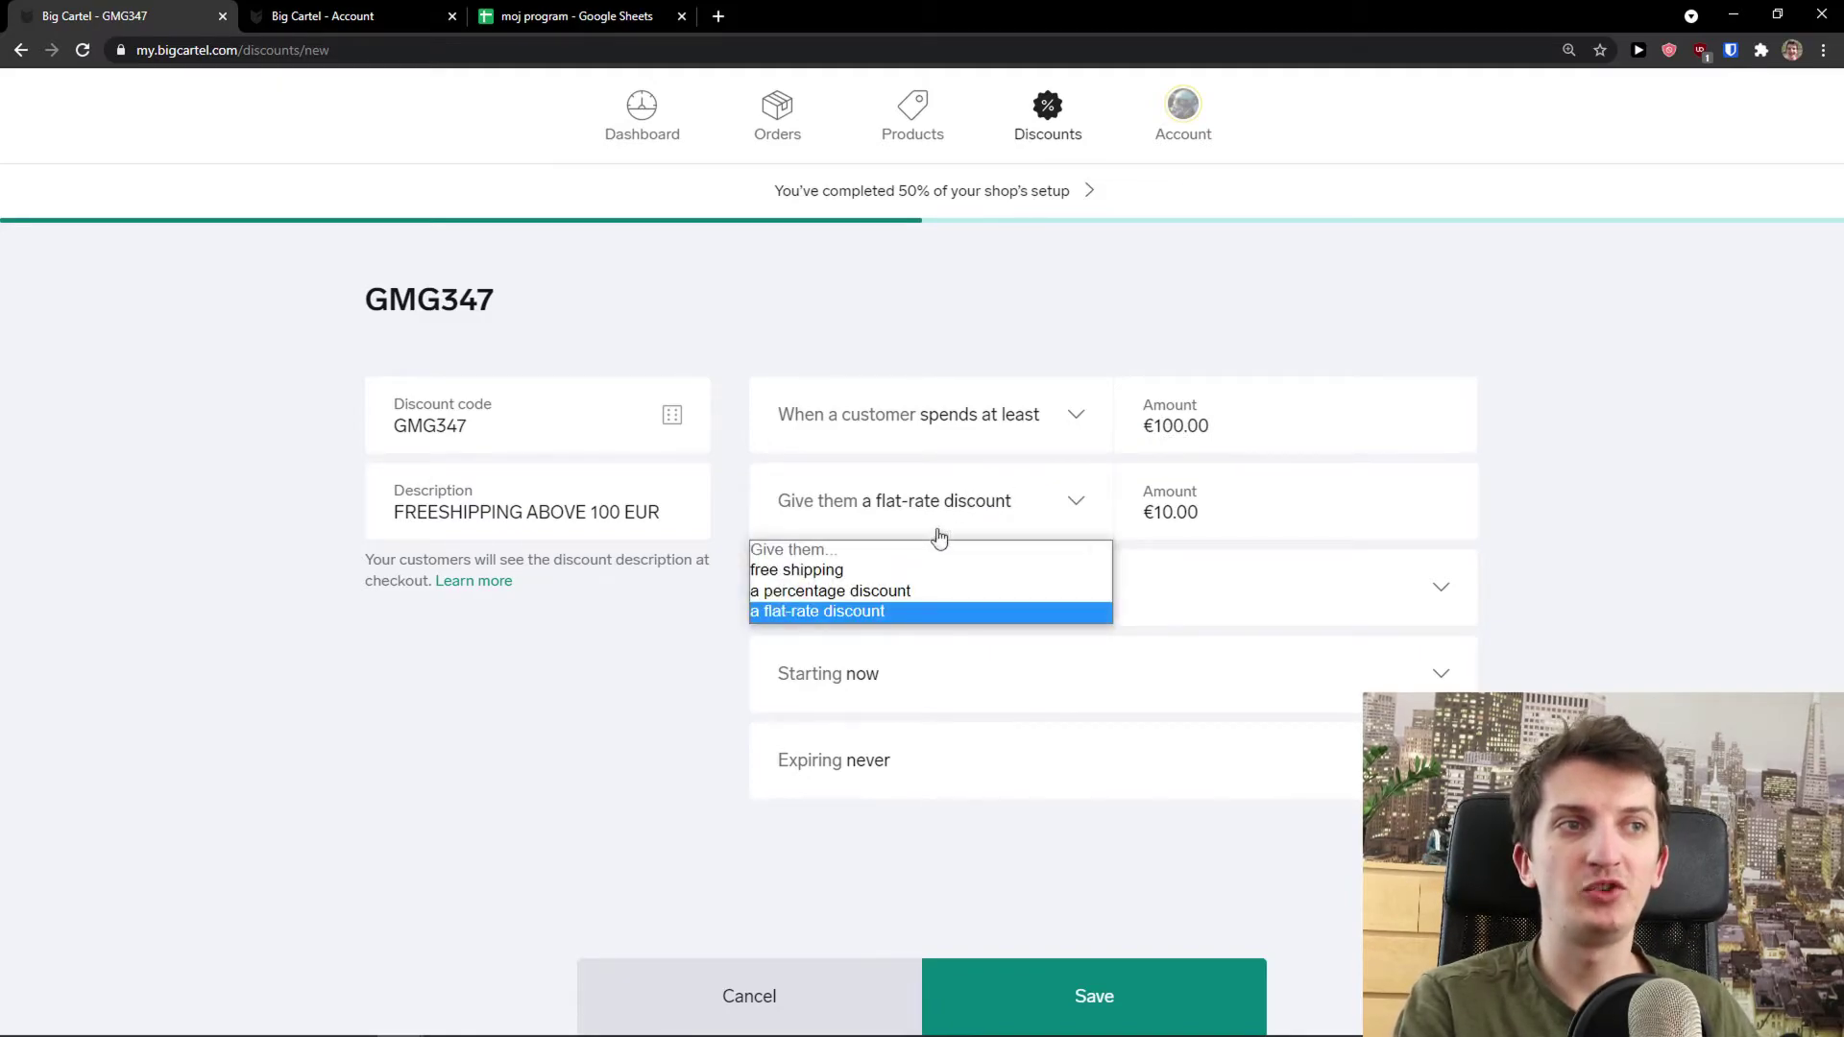
left_click(899, 572)
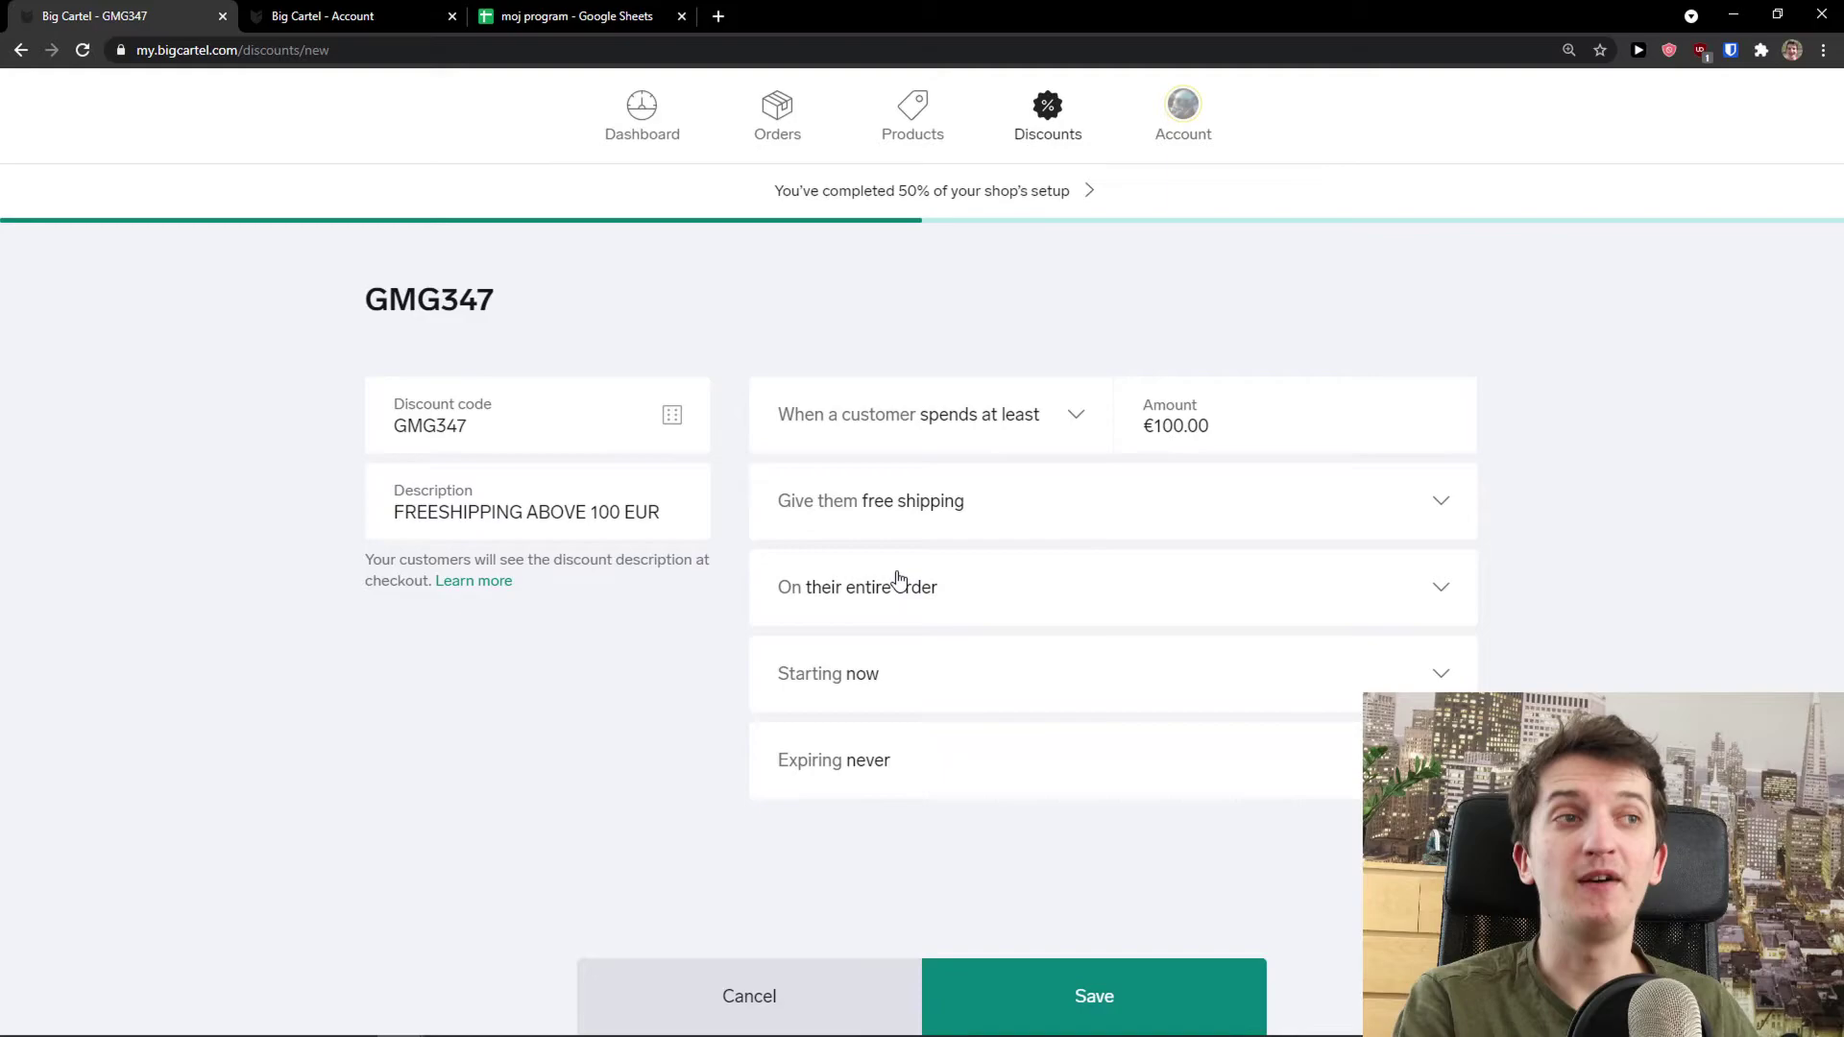
left_click(958, 605)
left_click(958, 609)
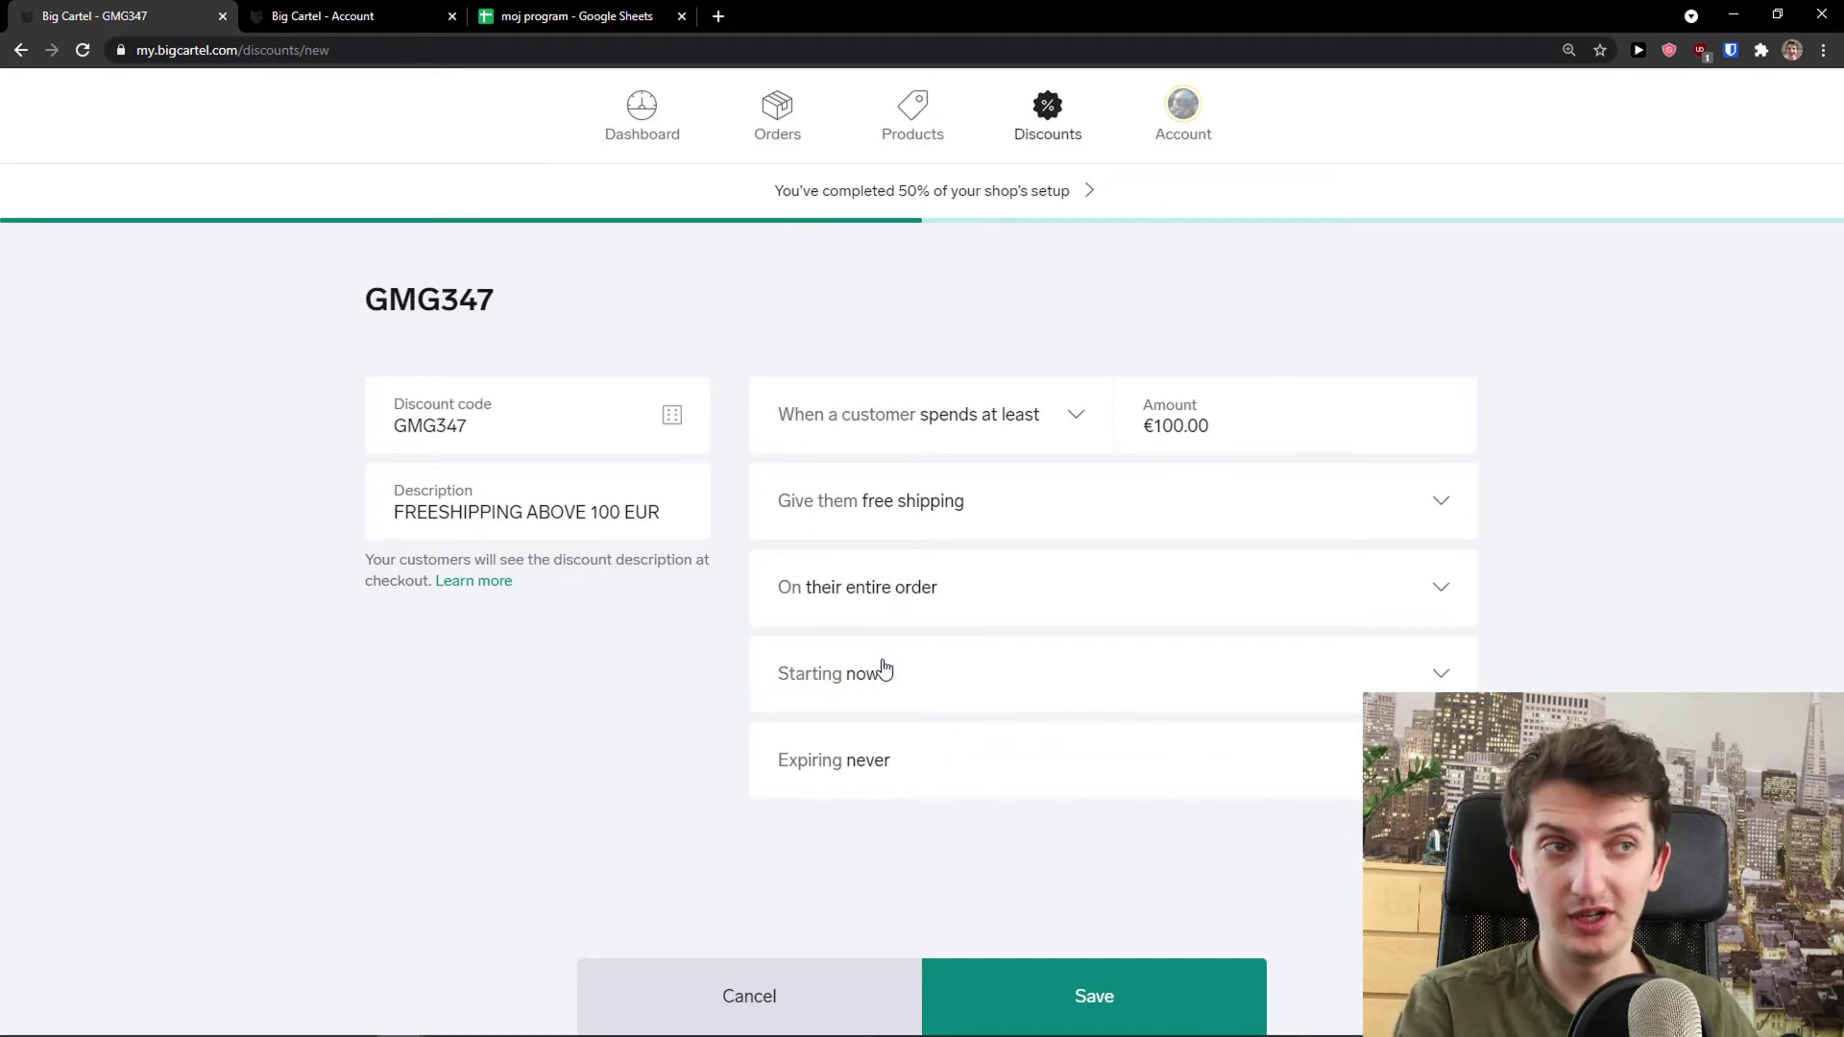
- Retype the description and set the spends-at-least amount to €20
triple_click(592, 512)
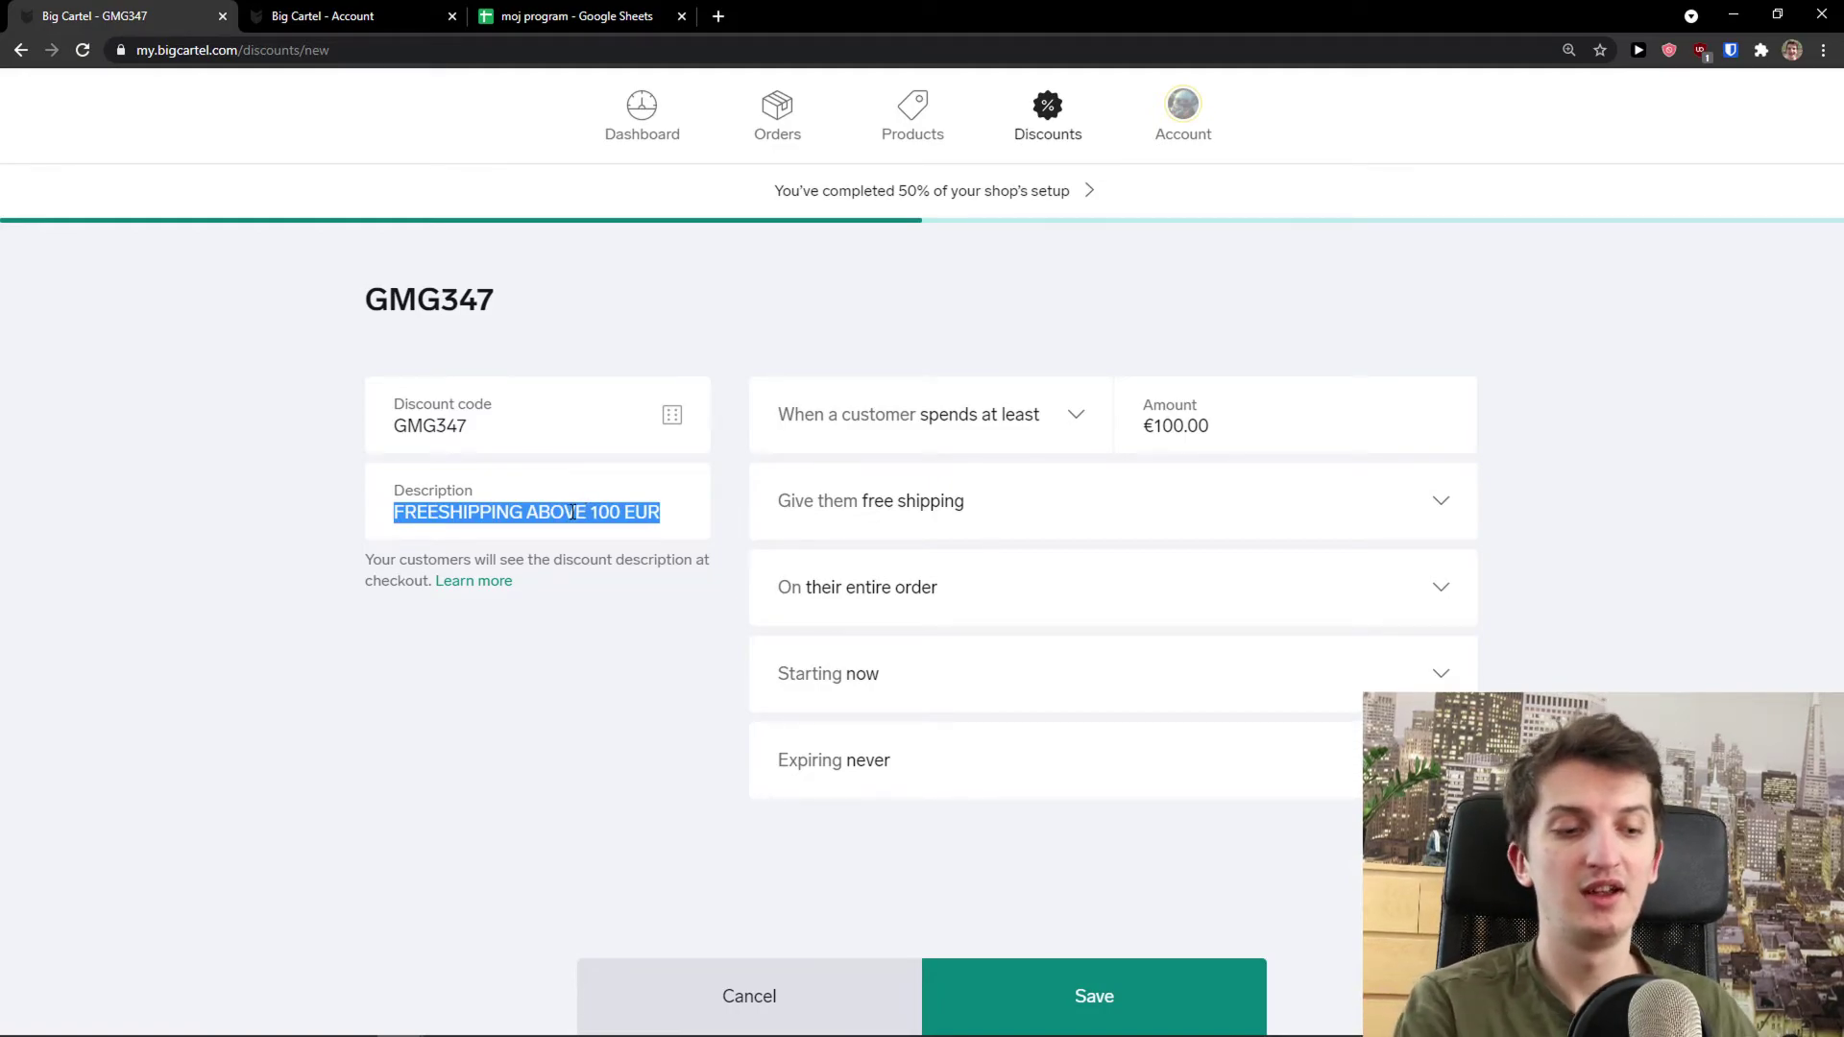
type("10% OFF FOR ORDERS UP 20")
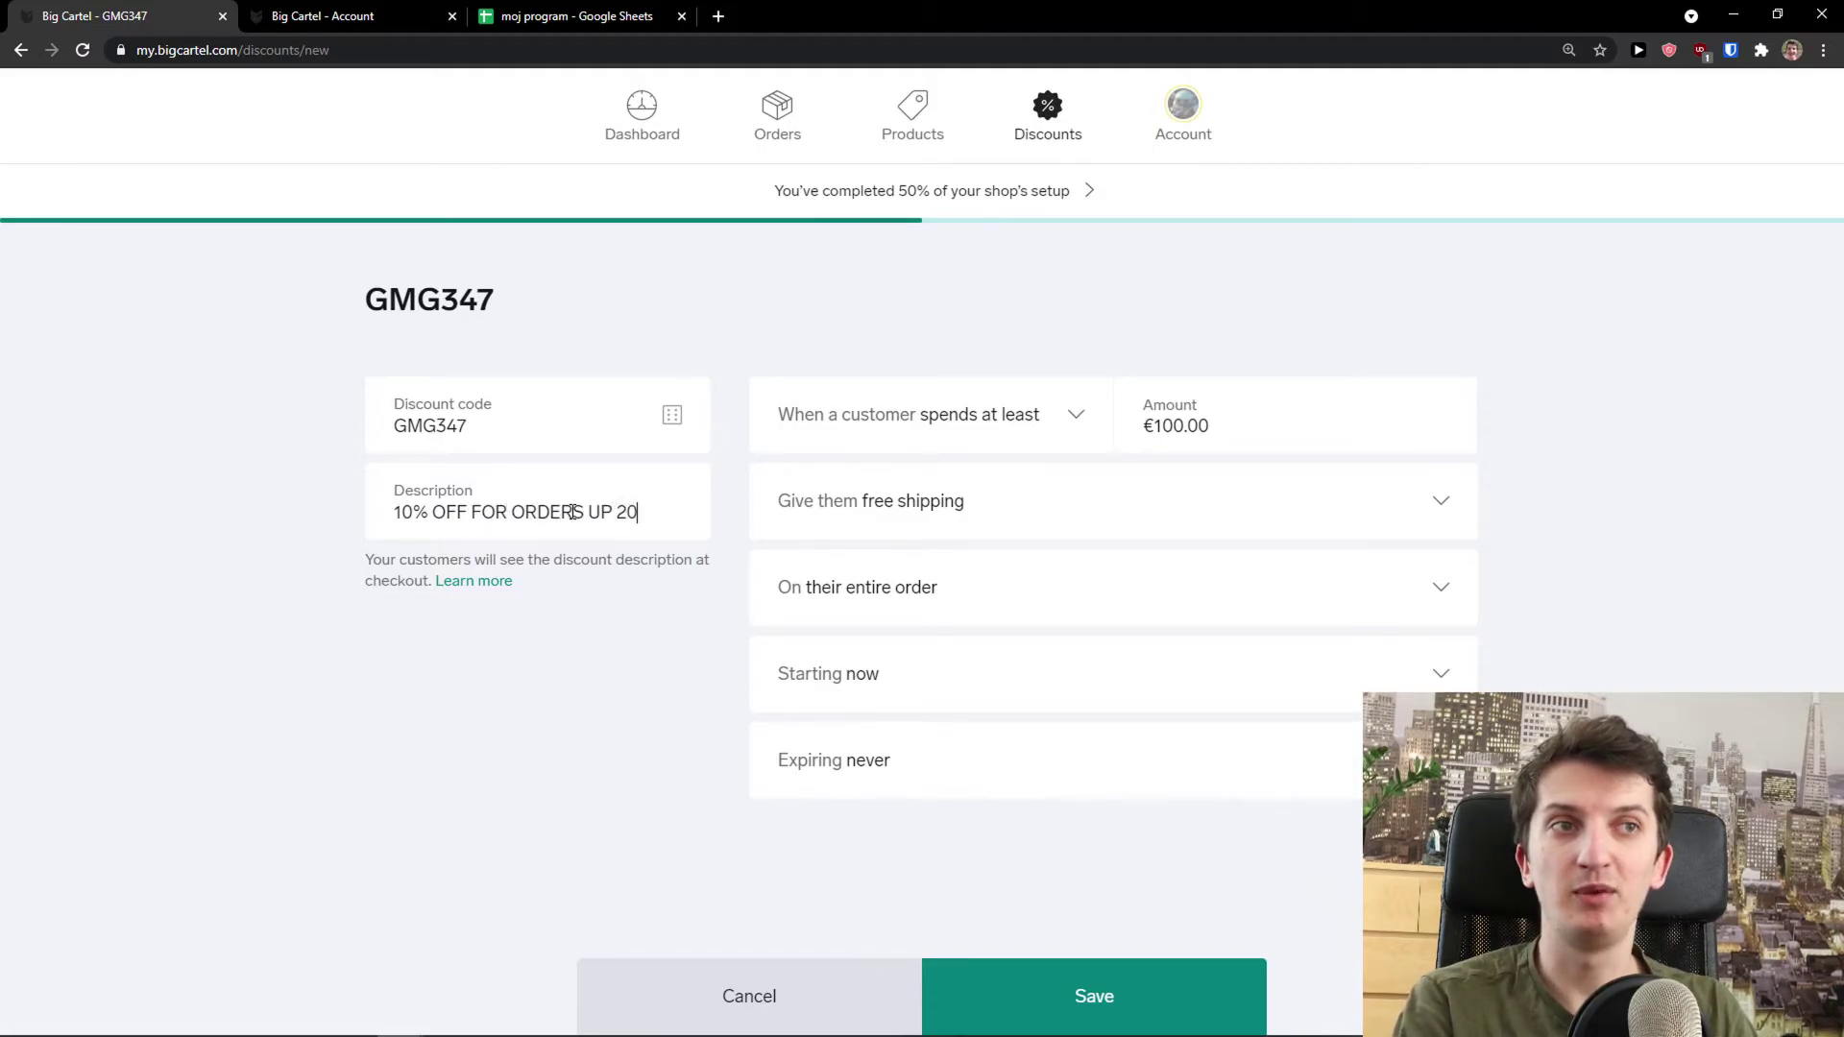
type("R")
left_click(1008, 435)
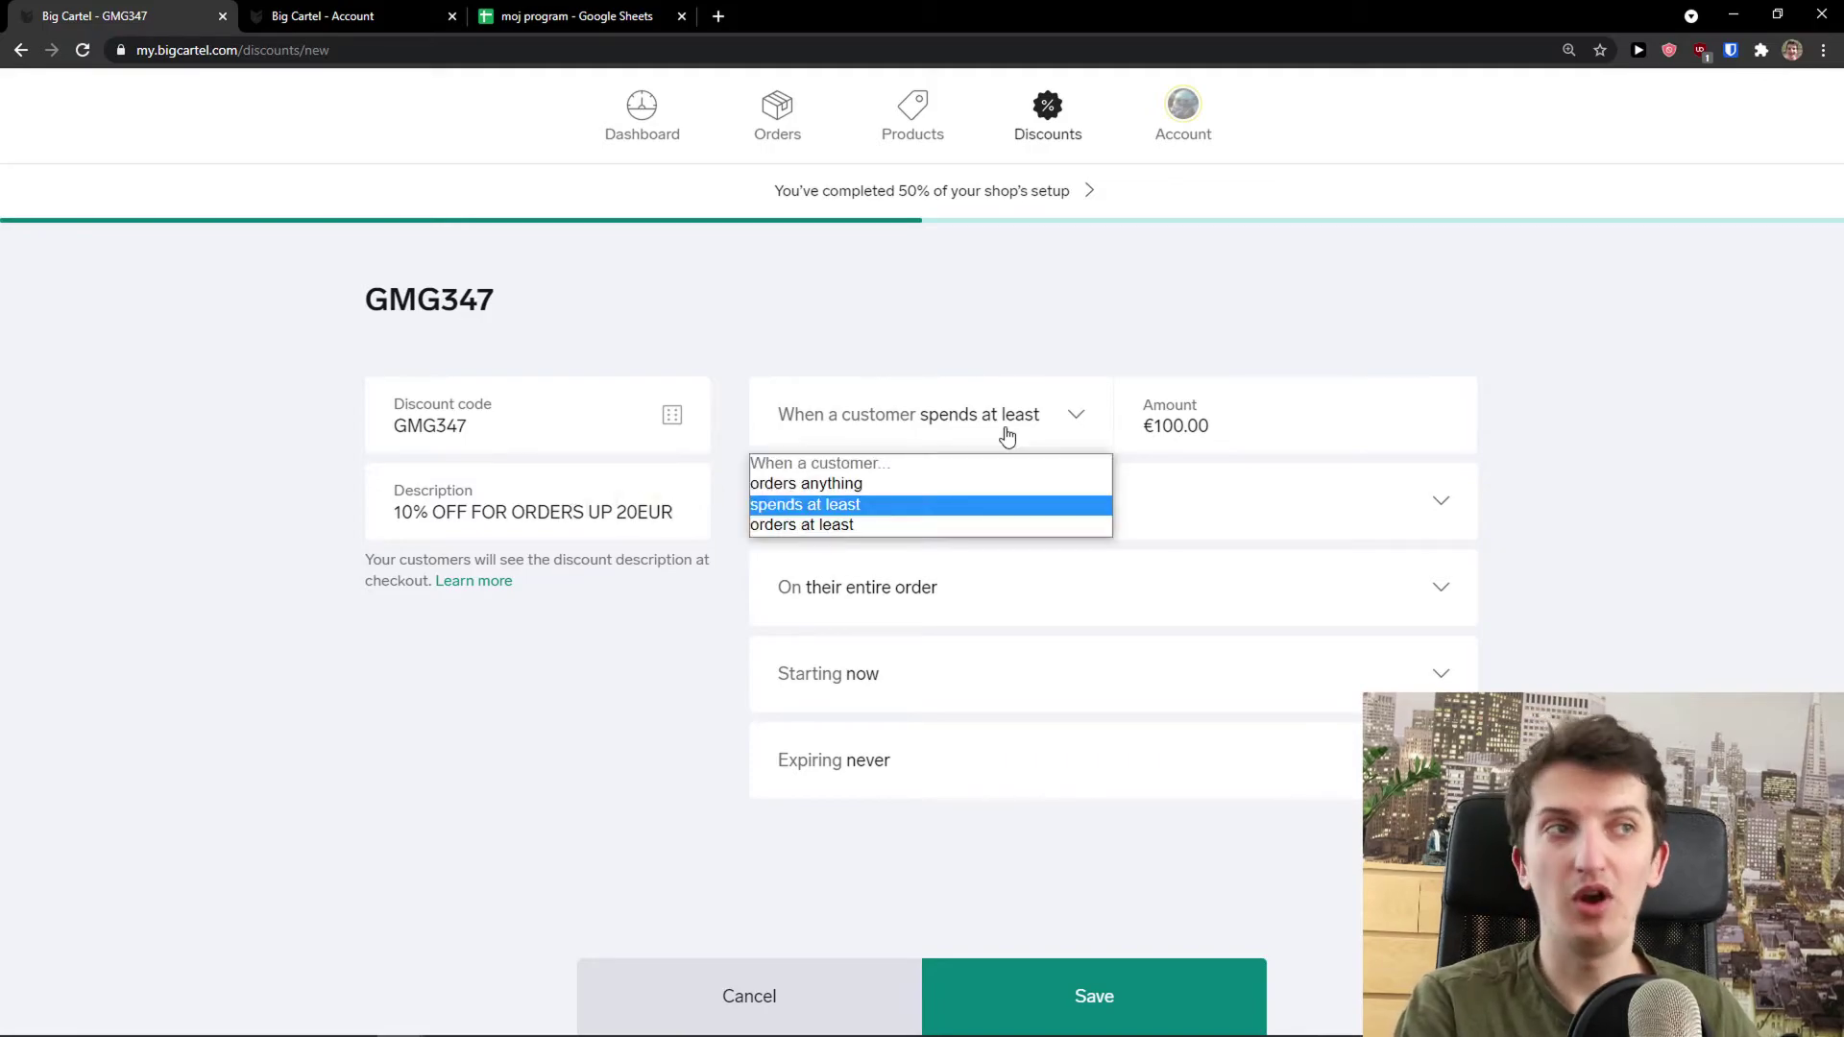
left_click(933, 509)
double_click(1190, 429)
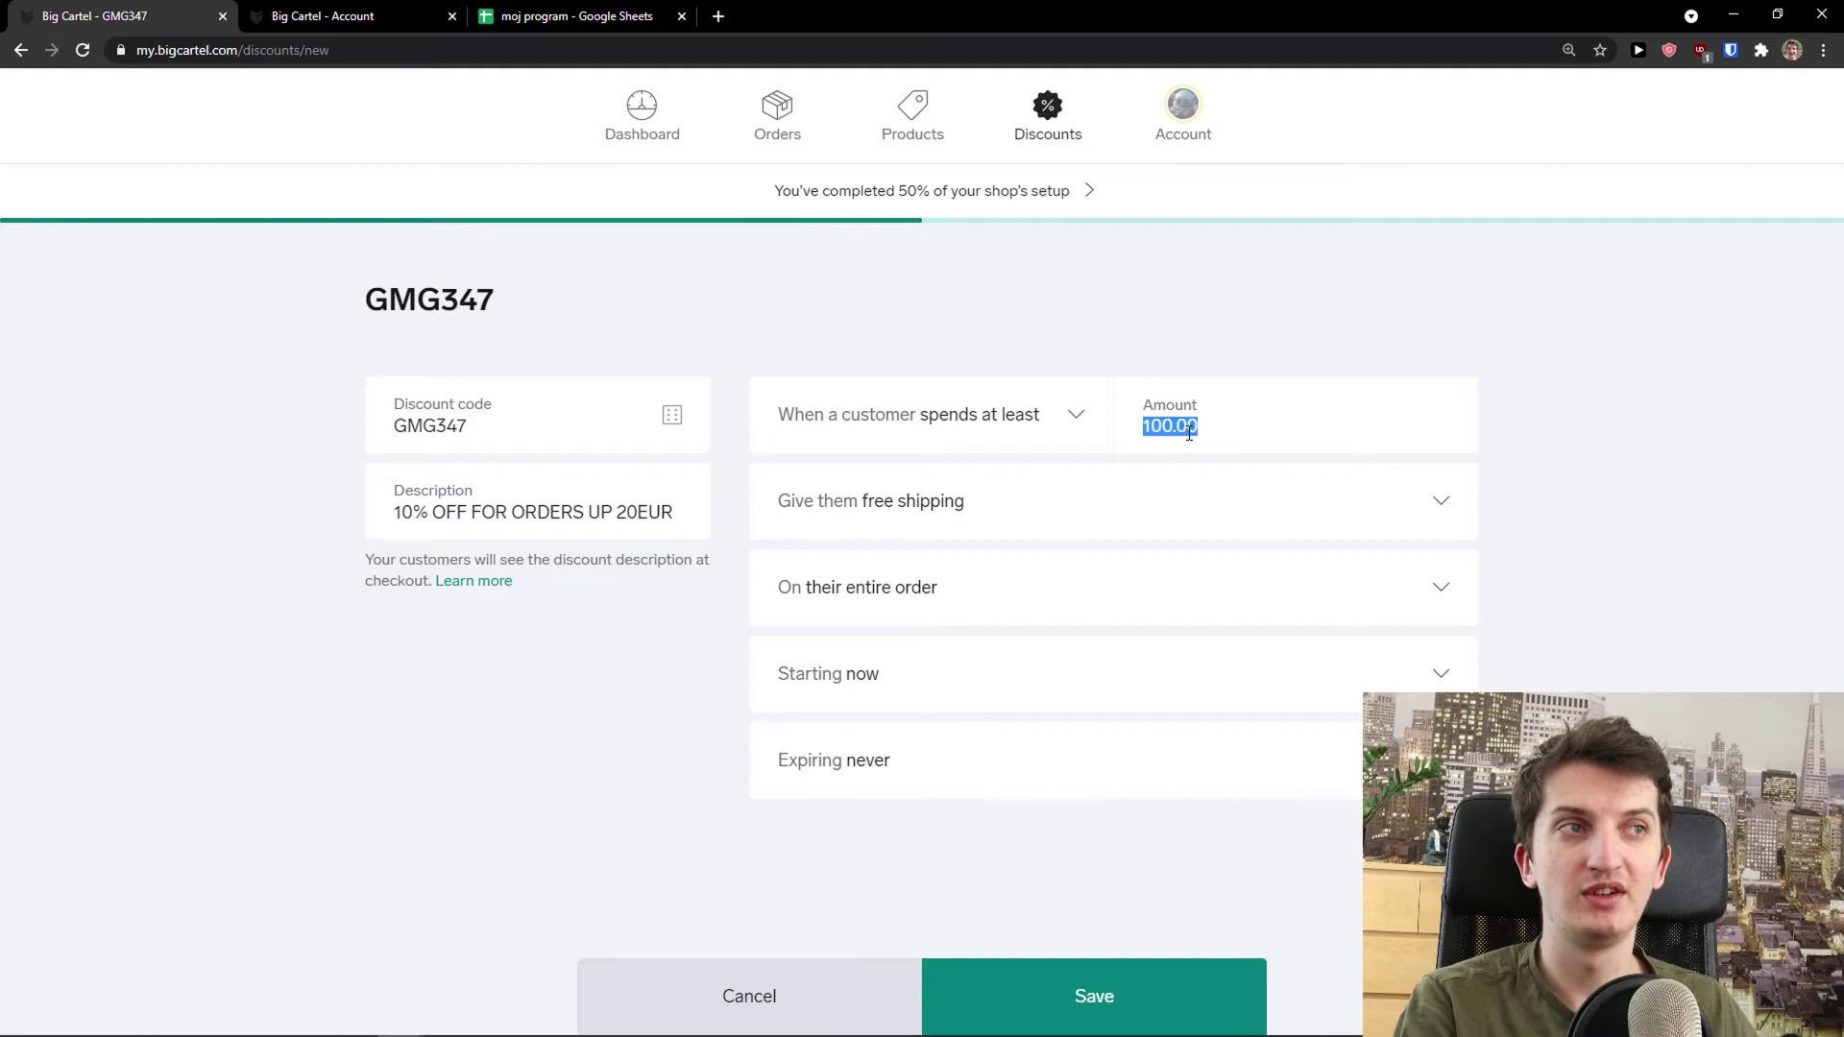
type("20")
- Change the reward to a 10% percentage discount and save GMG347
left_click(983, 500)
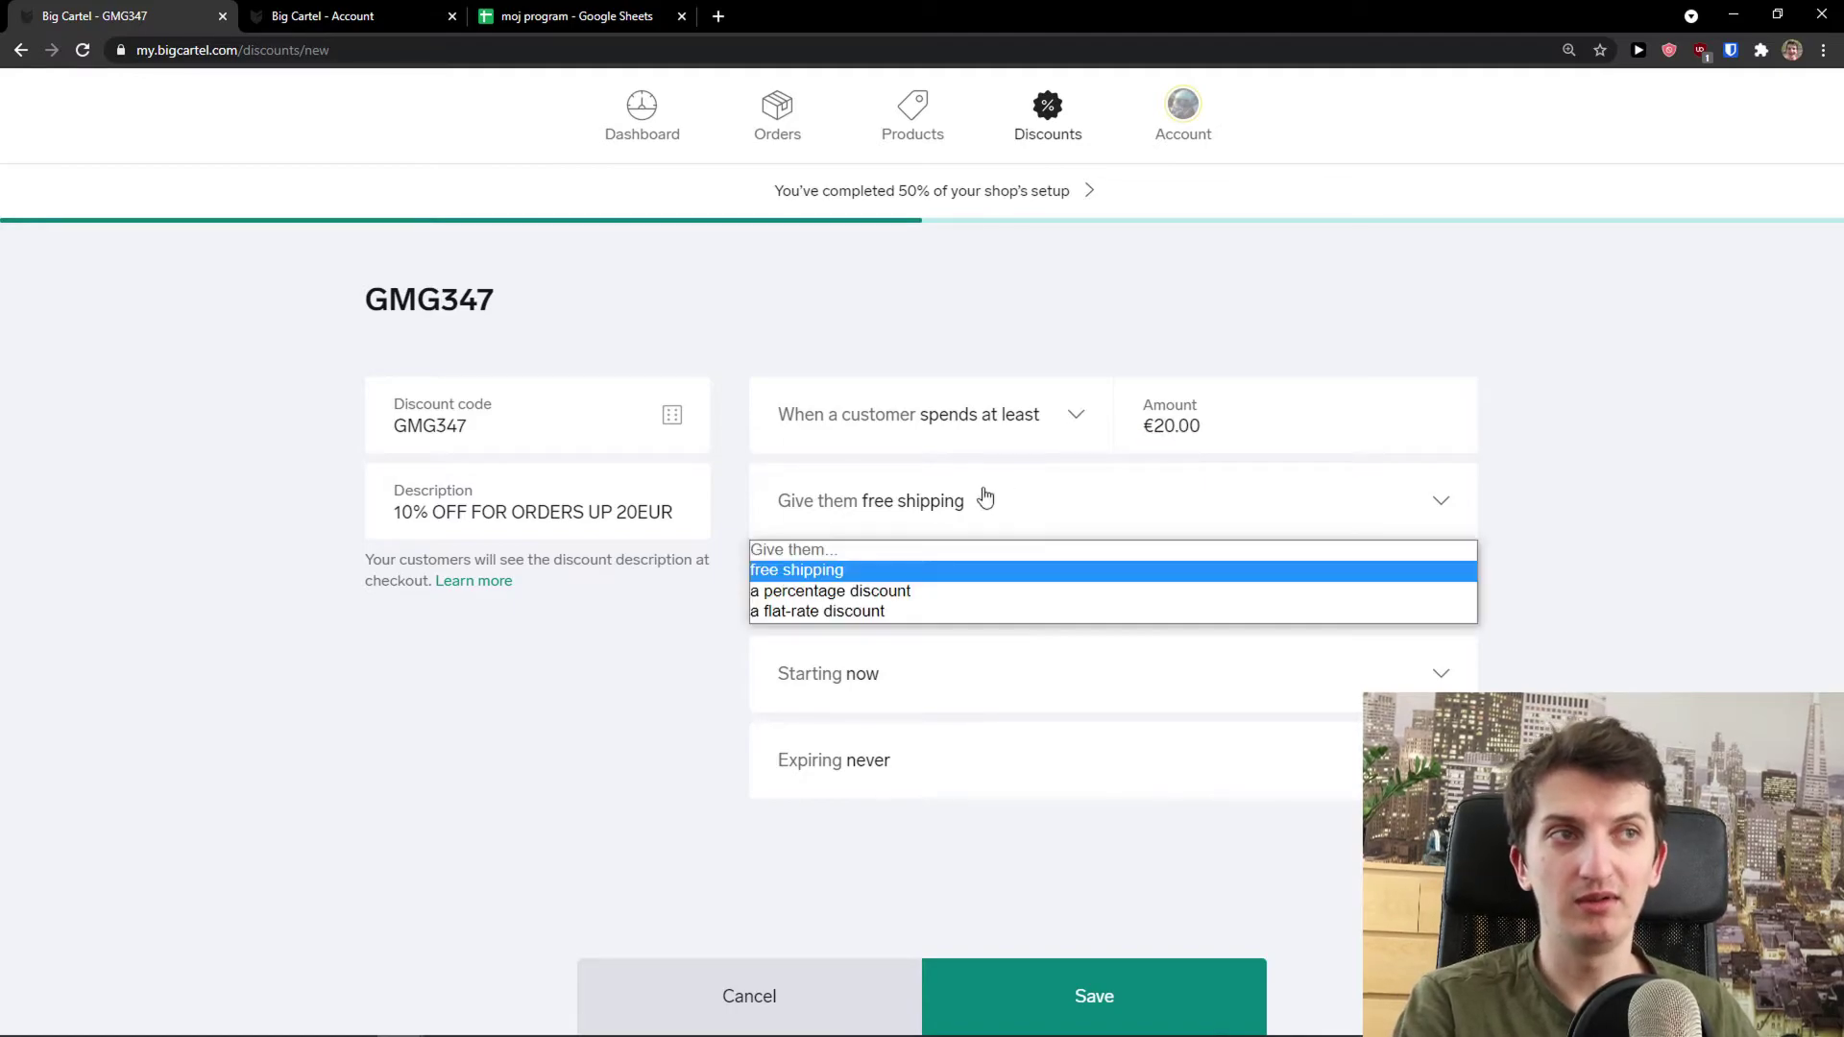
left_click(860, 591)
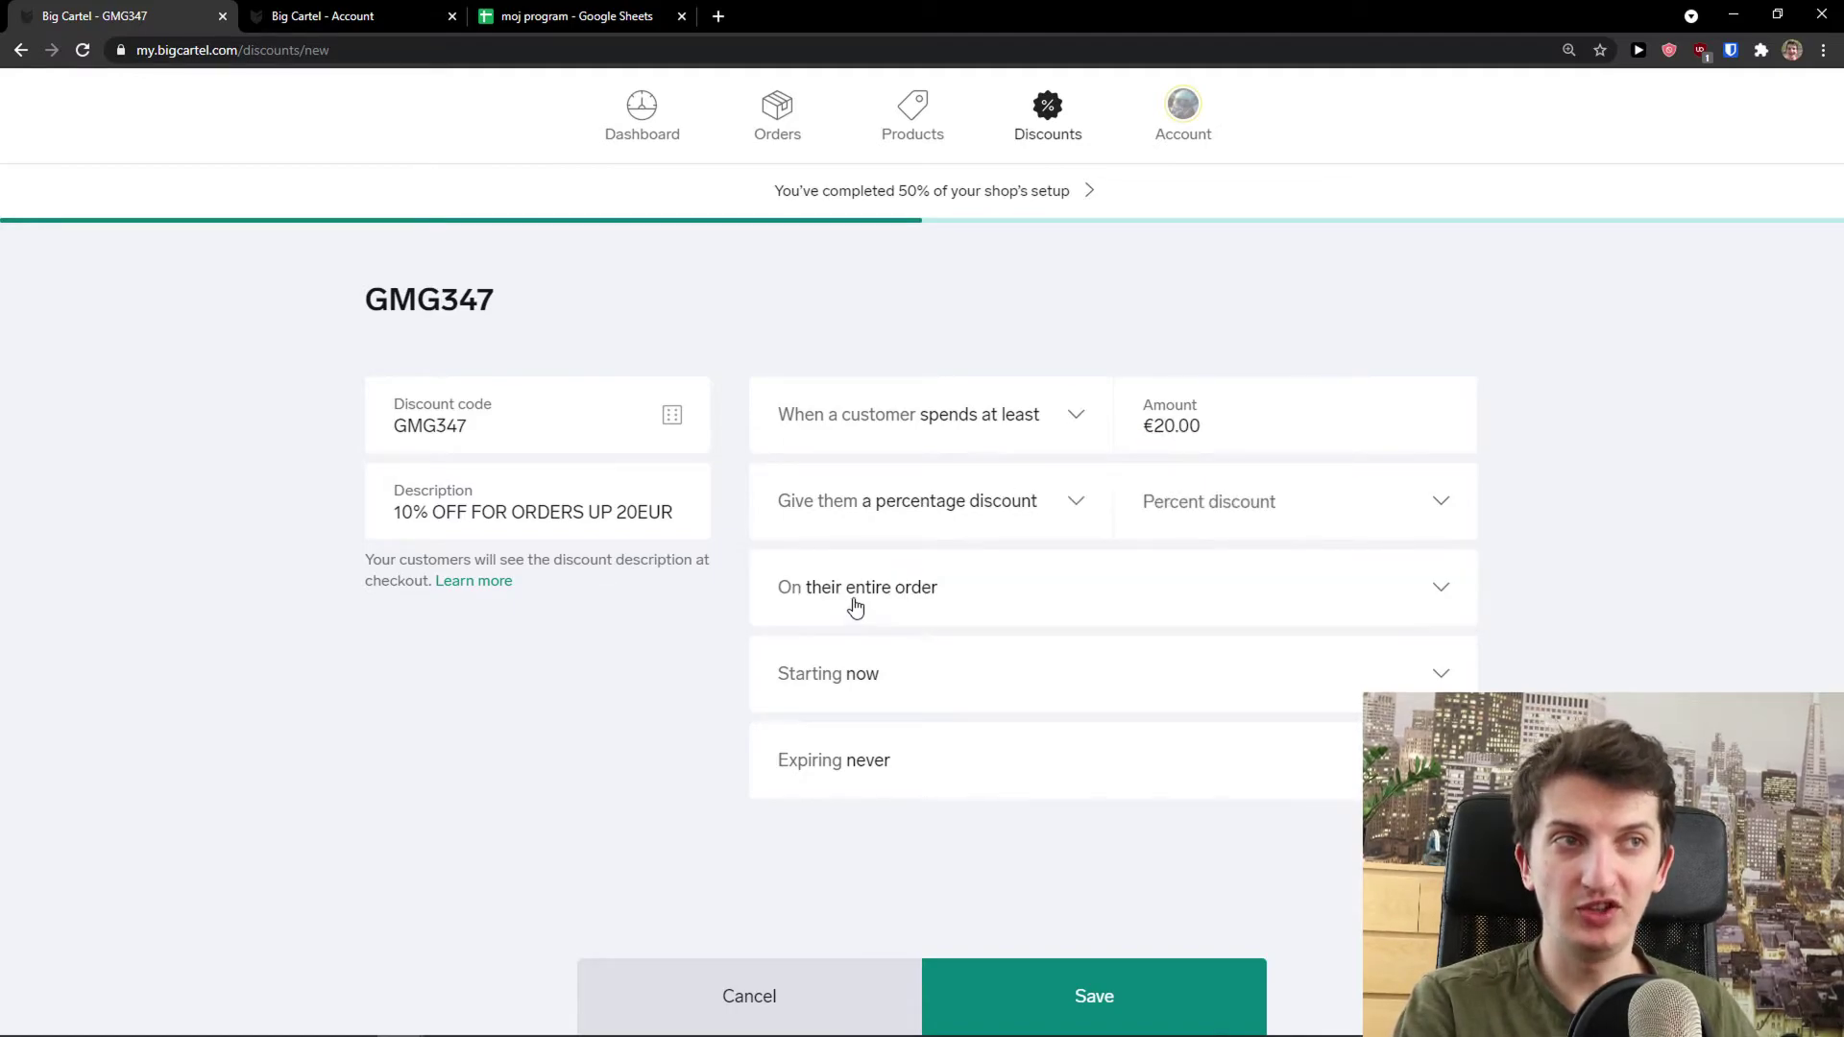
left_click(865, 600)
left_click(1157, 516)
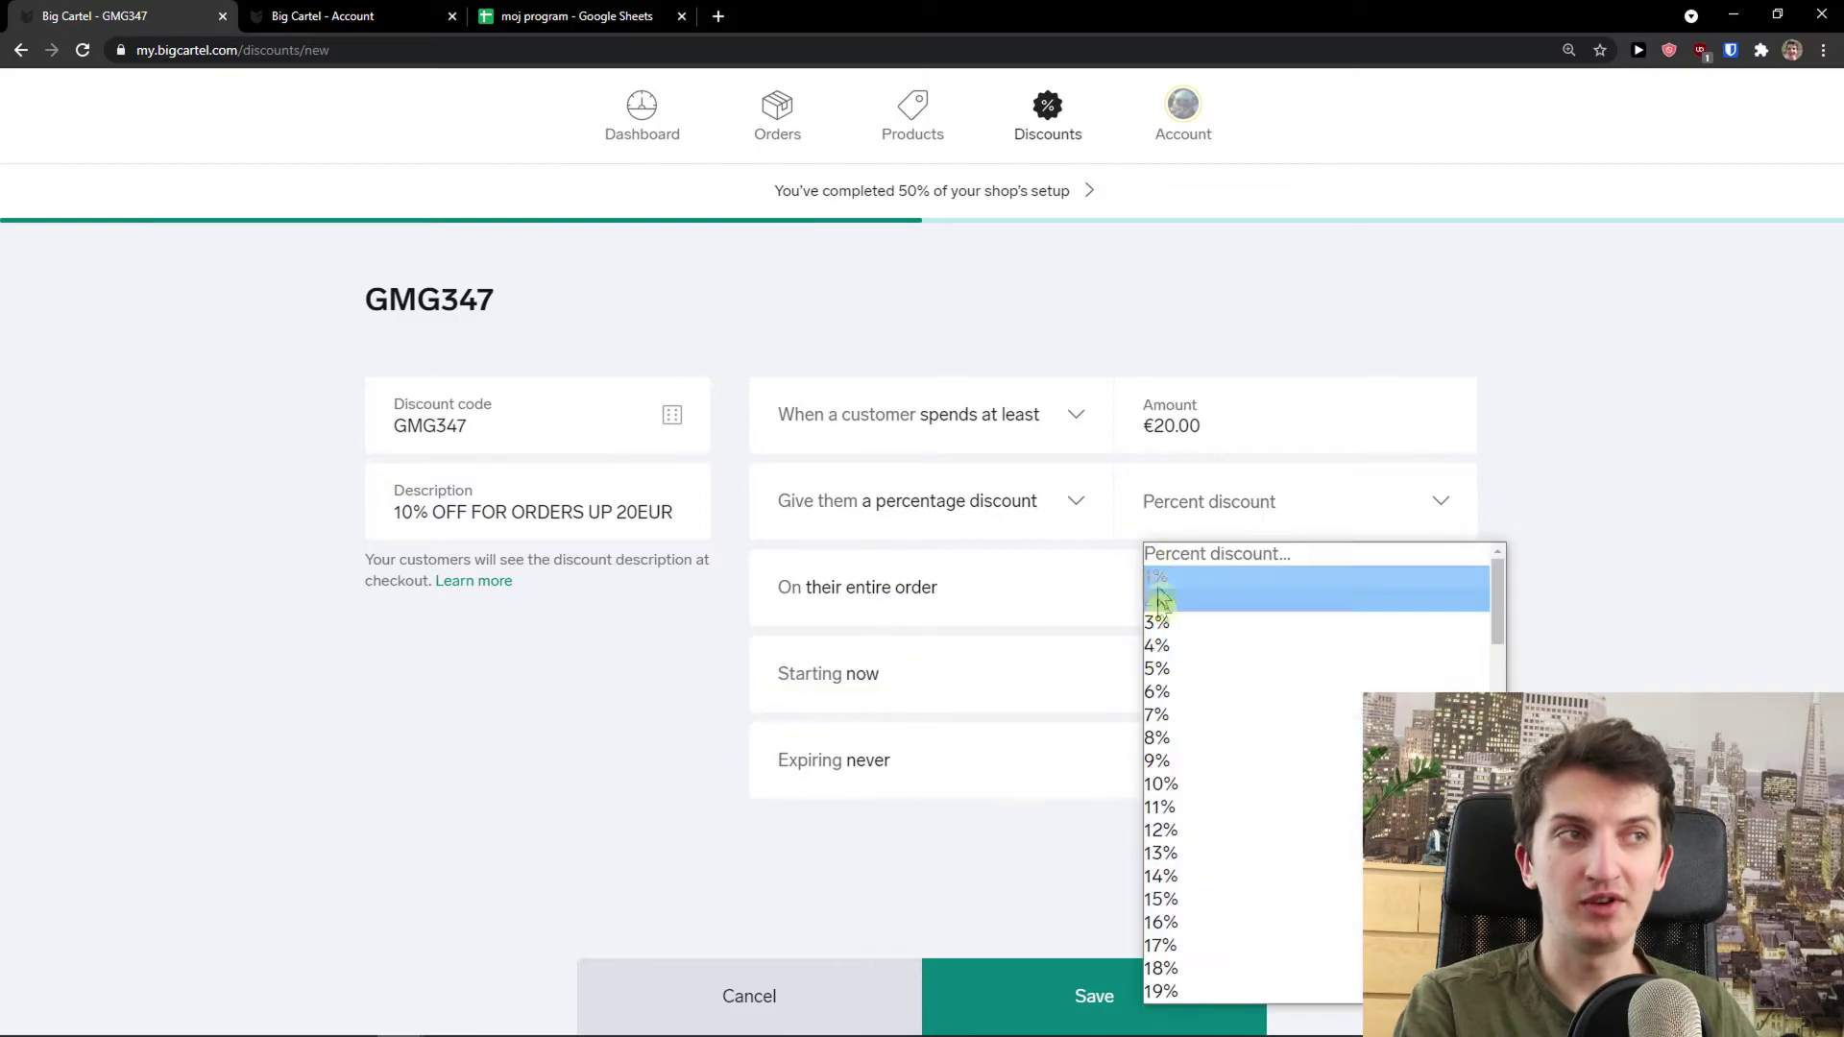
left_click(1169, 784)
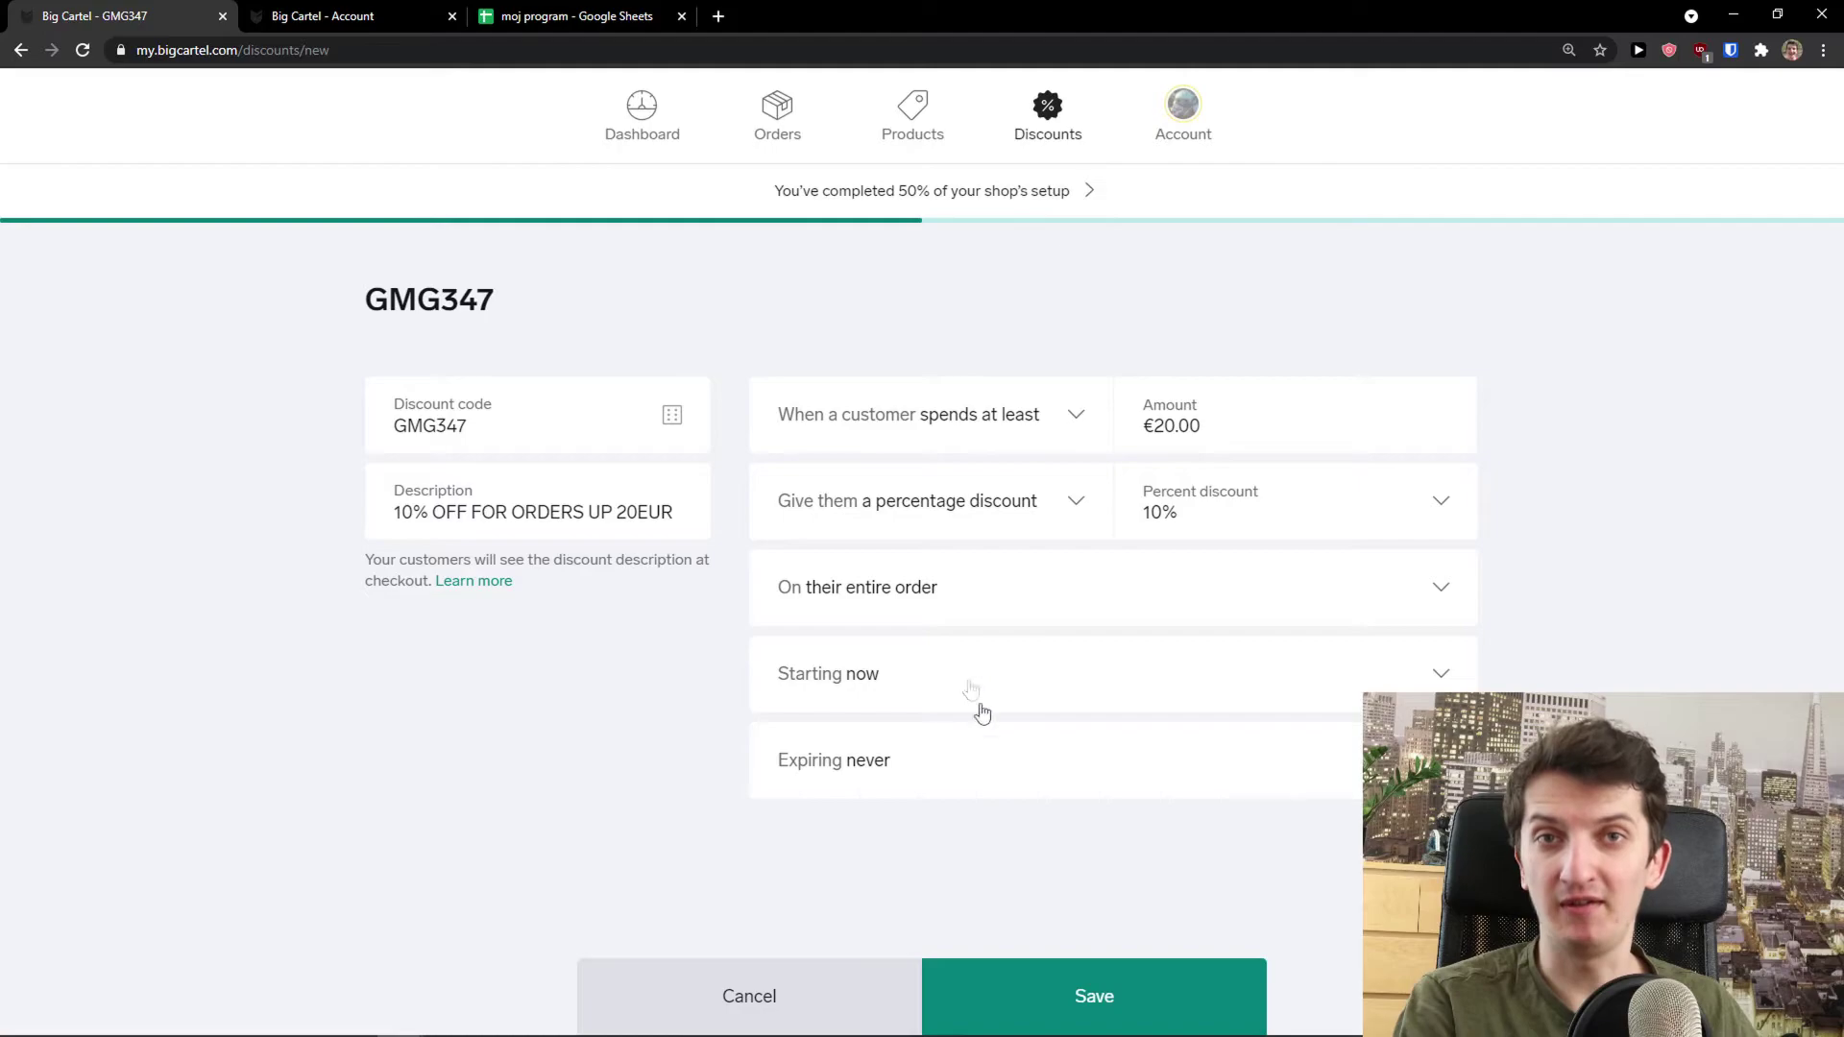
left_click(1143, 975)
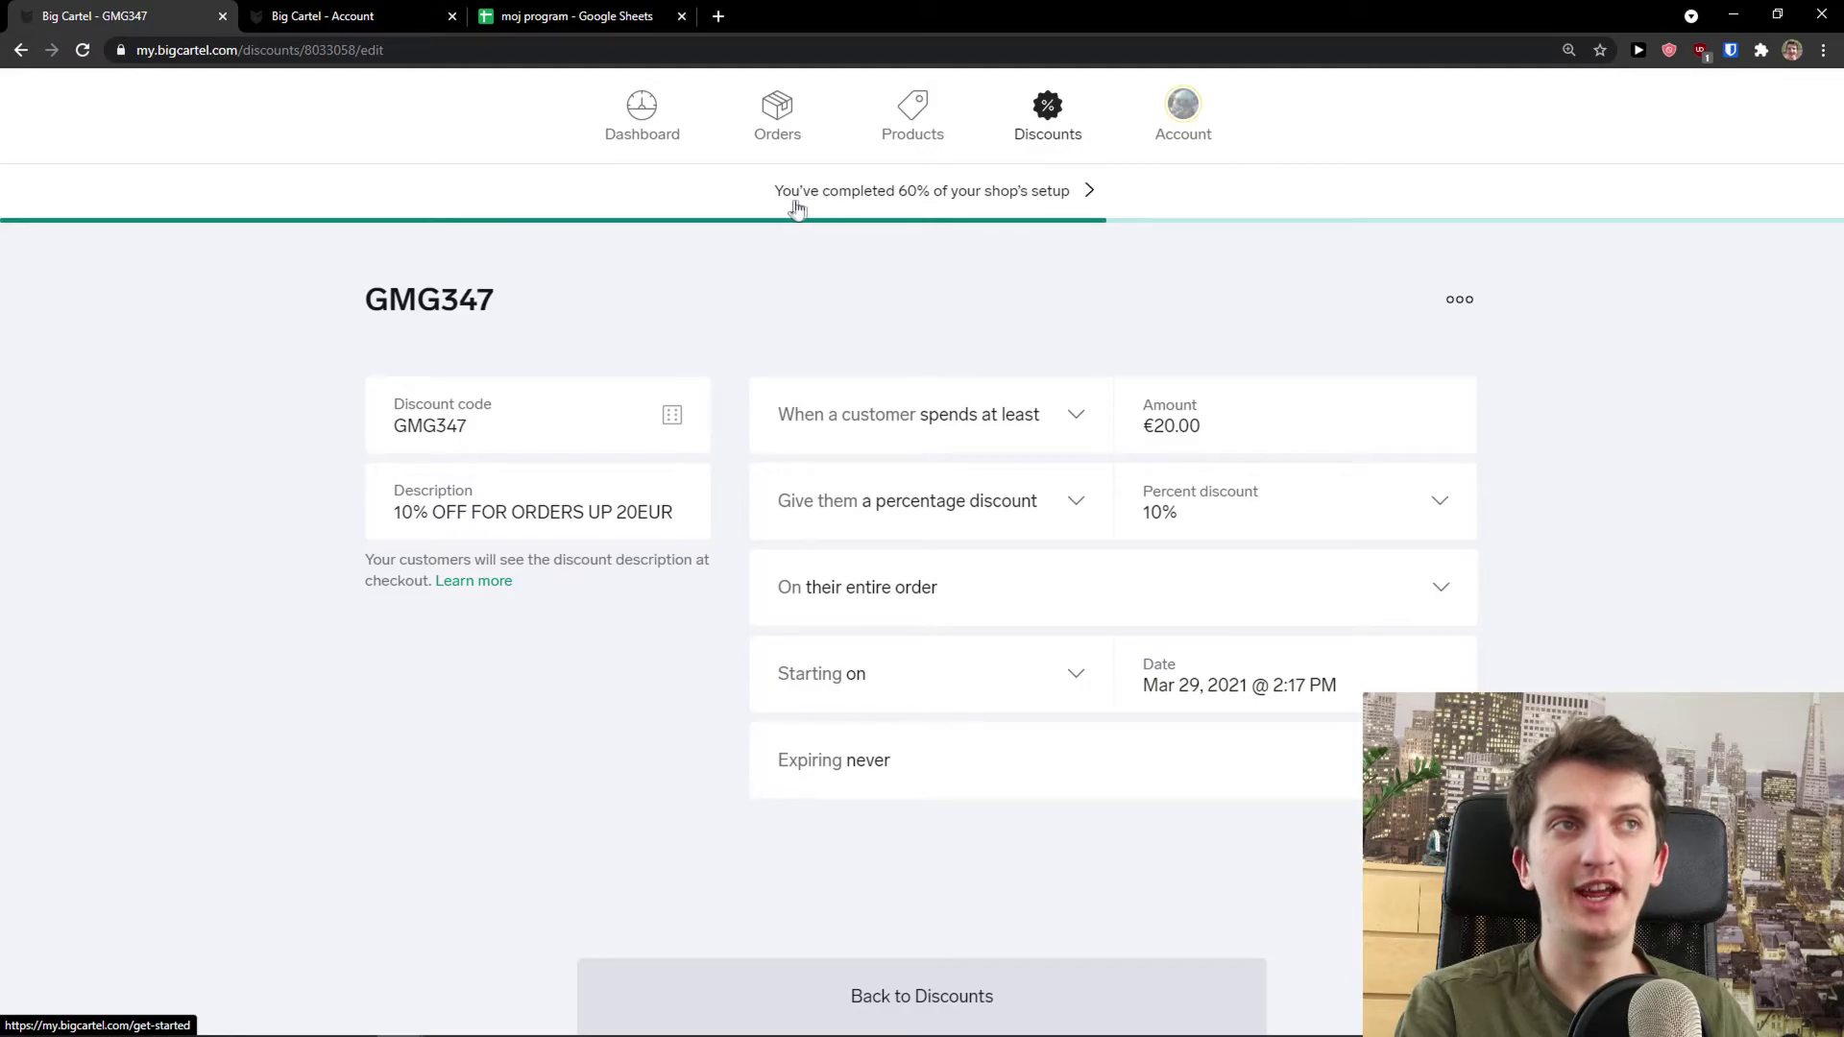
left_click(1048, 202)
scroll(947, 400, "down", 5)
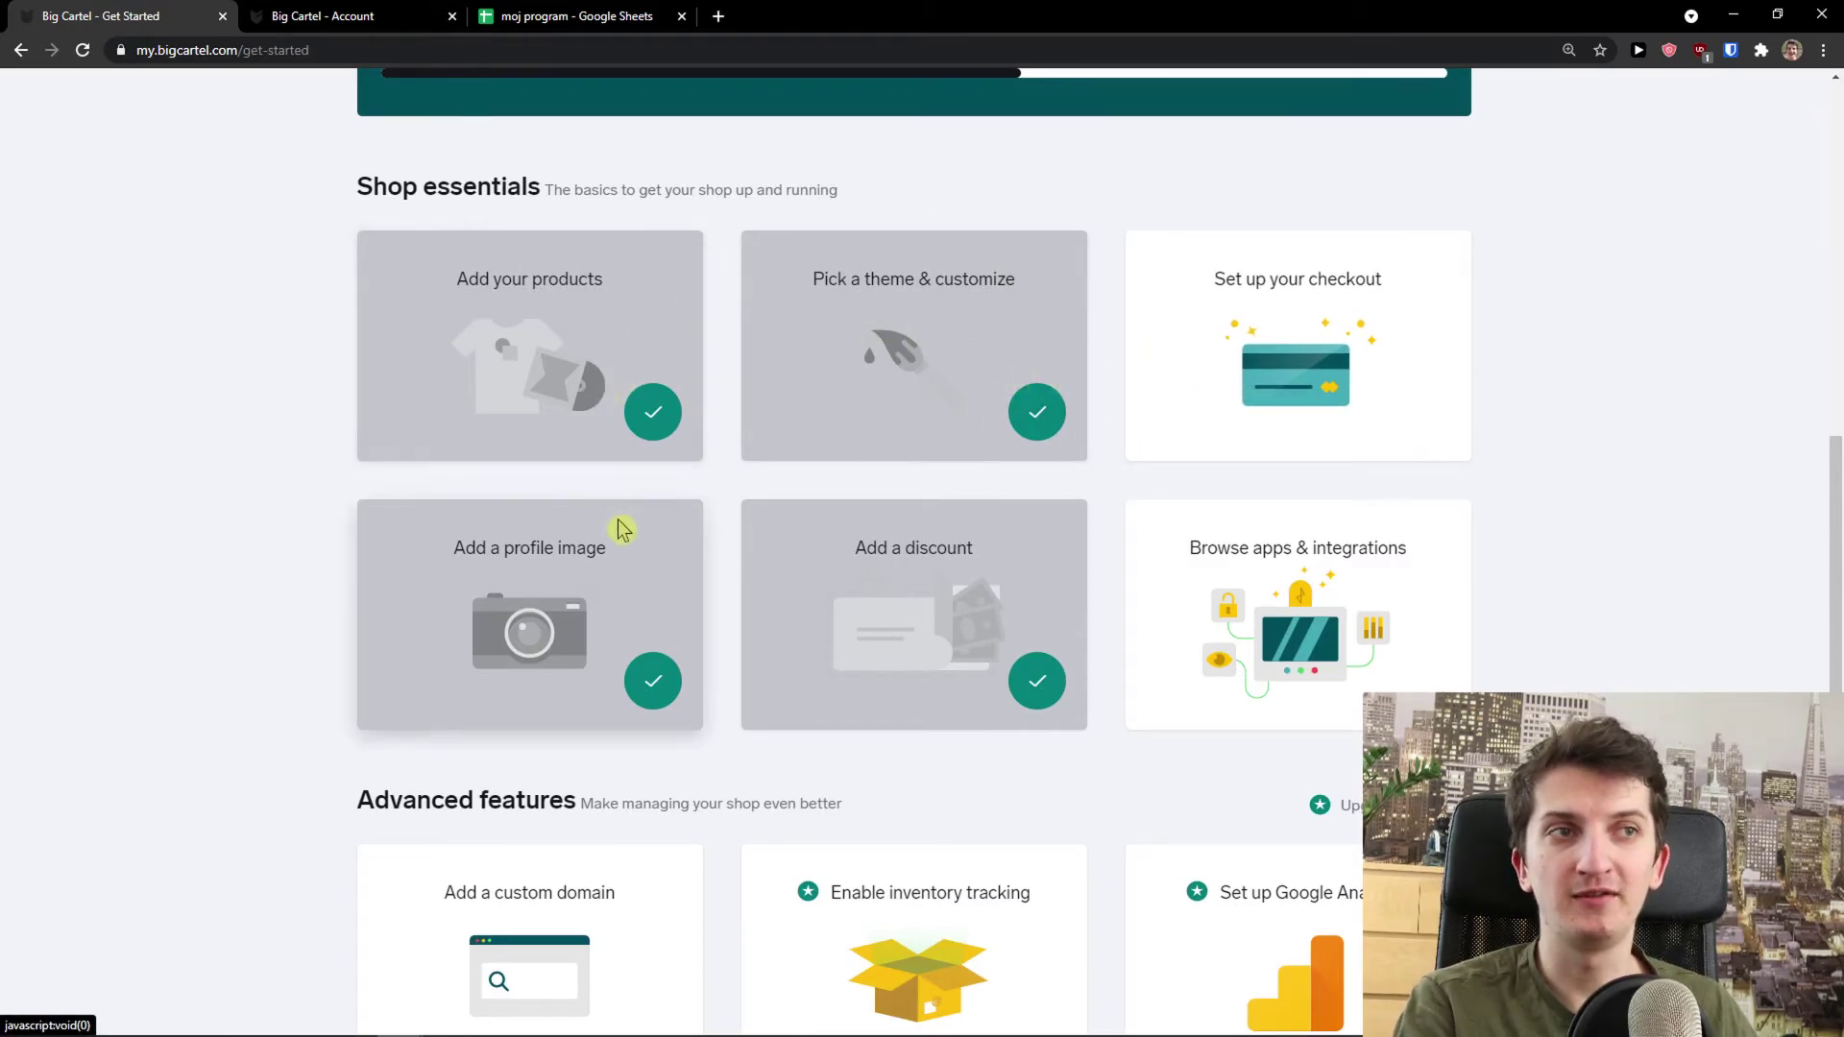
- Open apps and integrations in a new tab and browse the Store Management Apps
left_click(1145, 573, "ctrl")
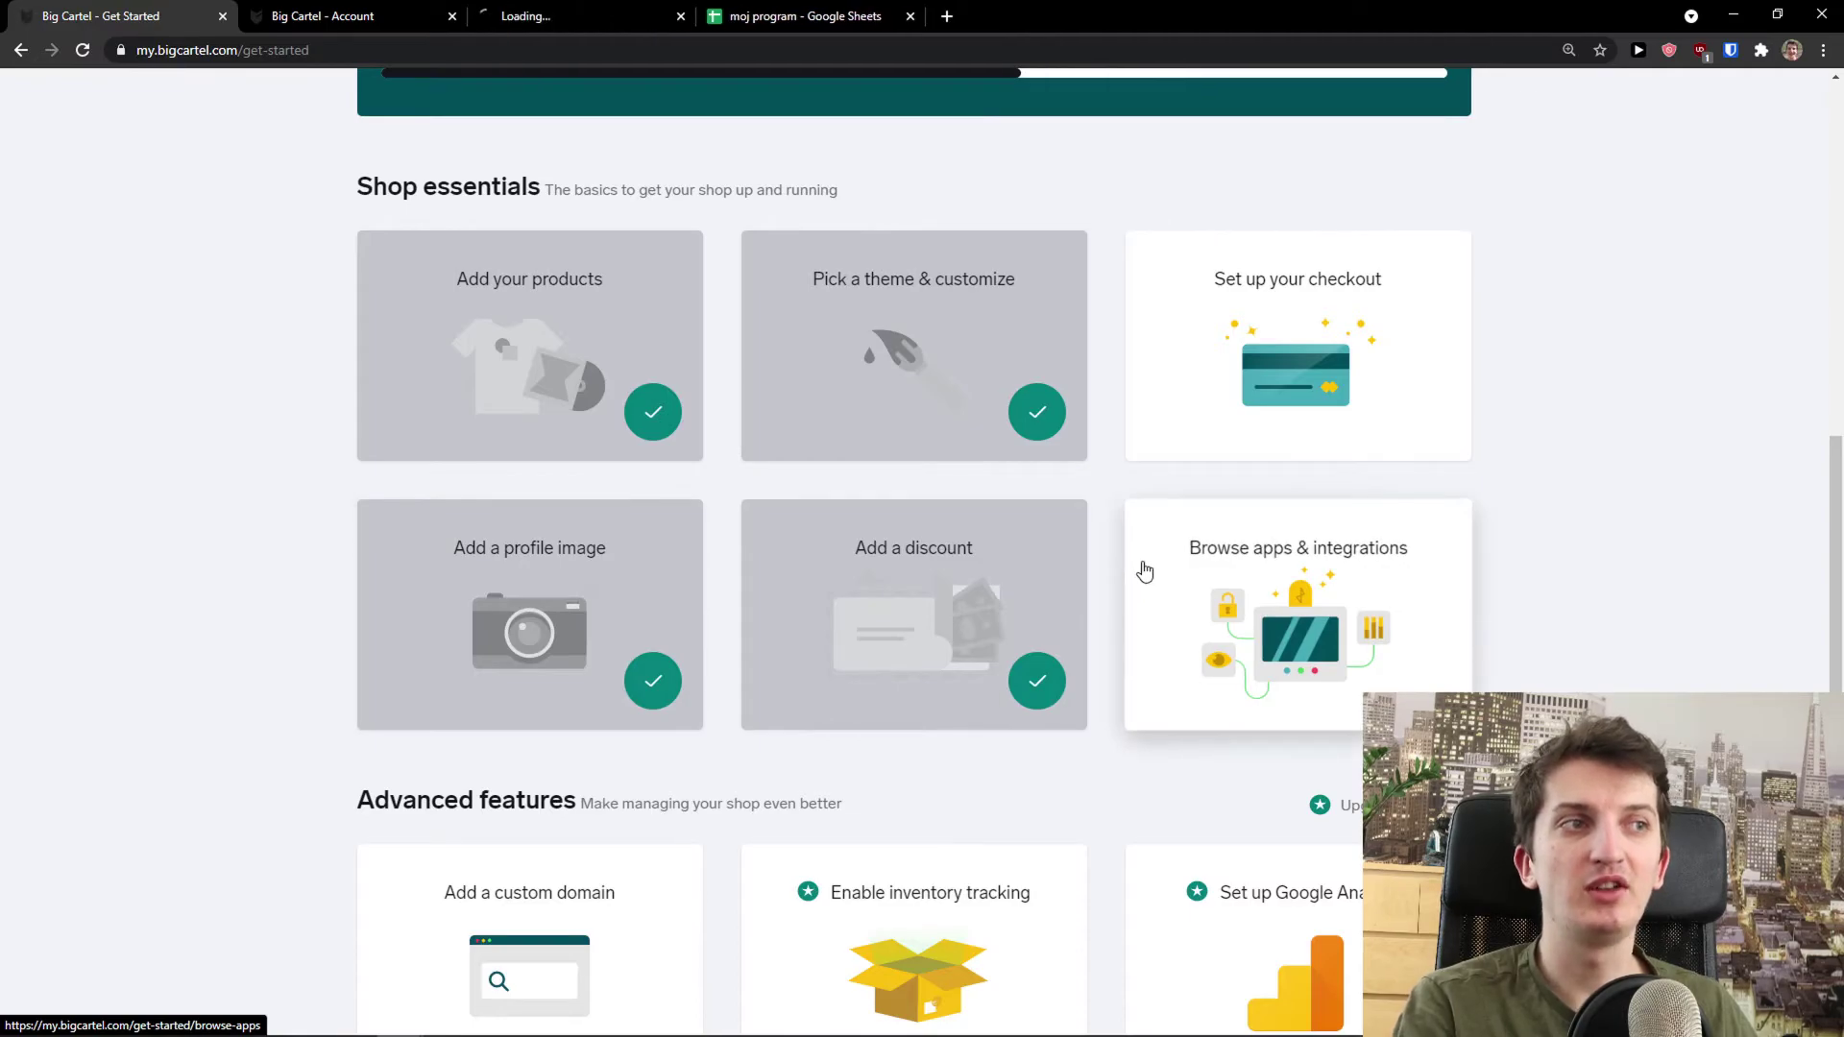
left_click(635, 15)
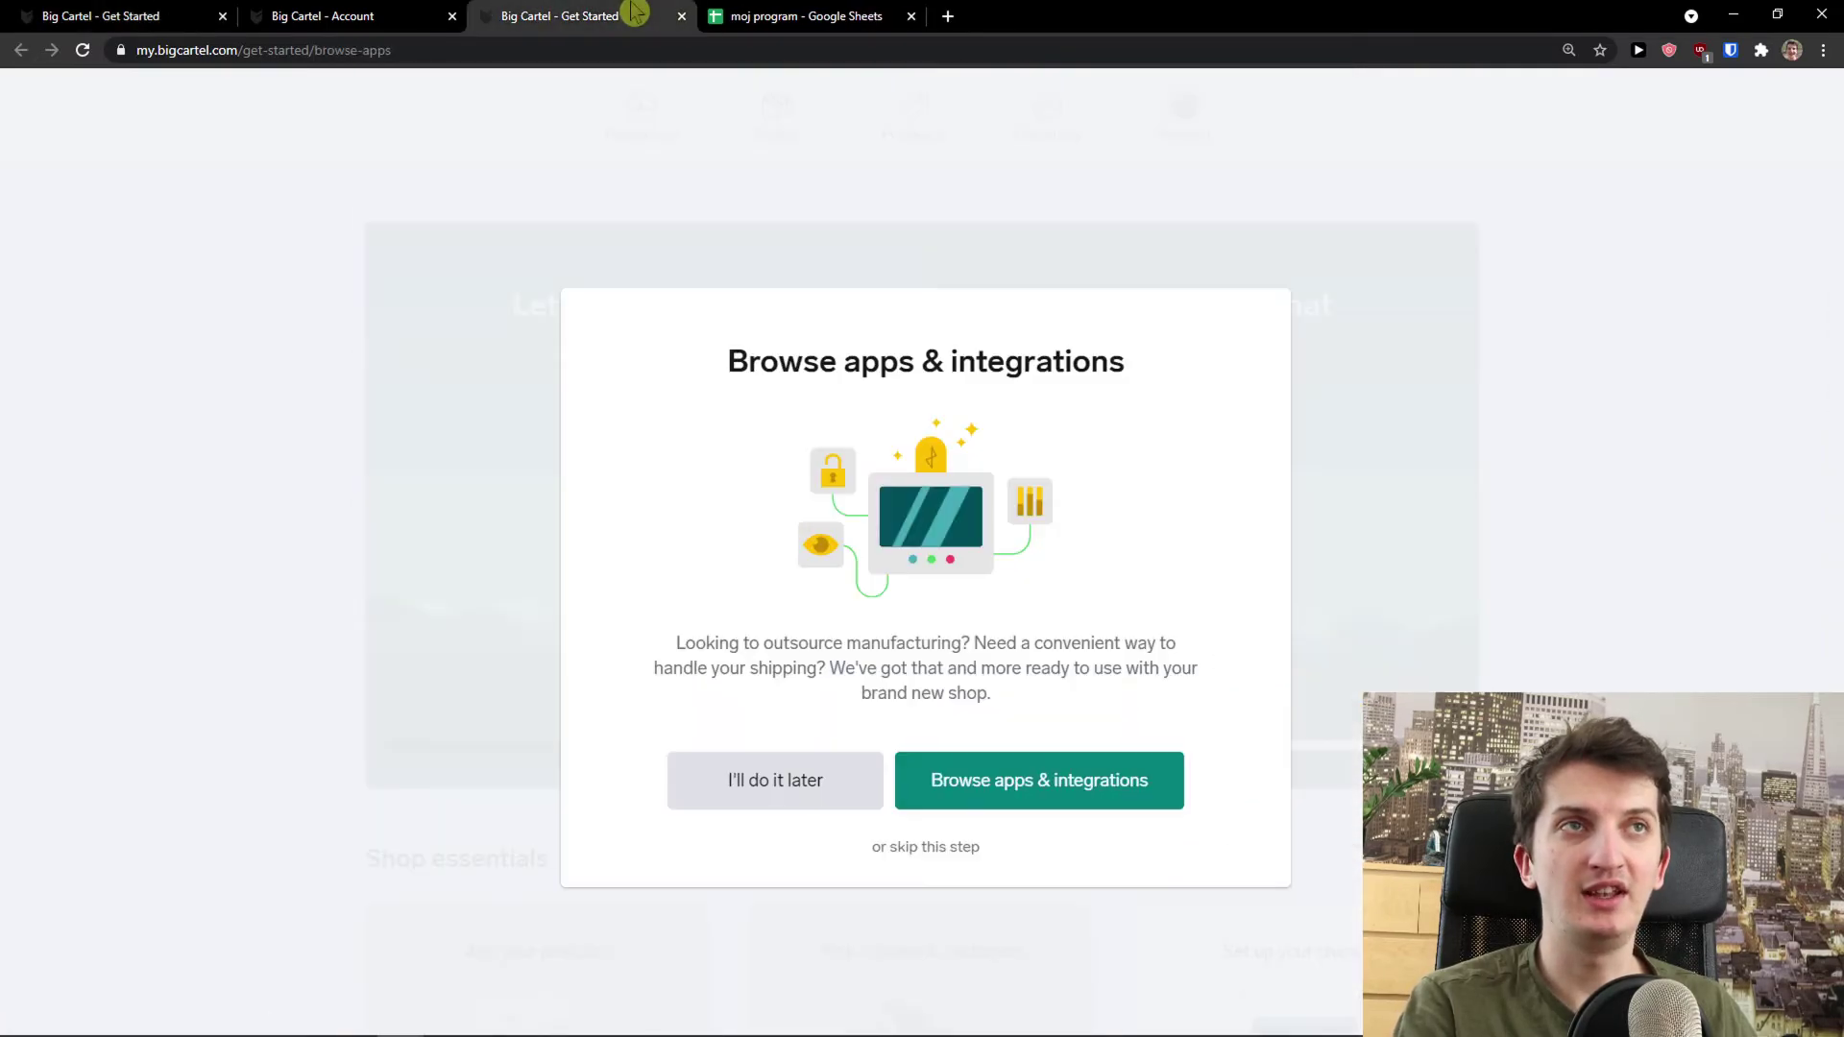
left_click(1029, 789)
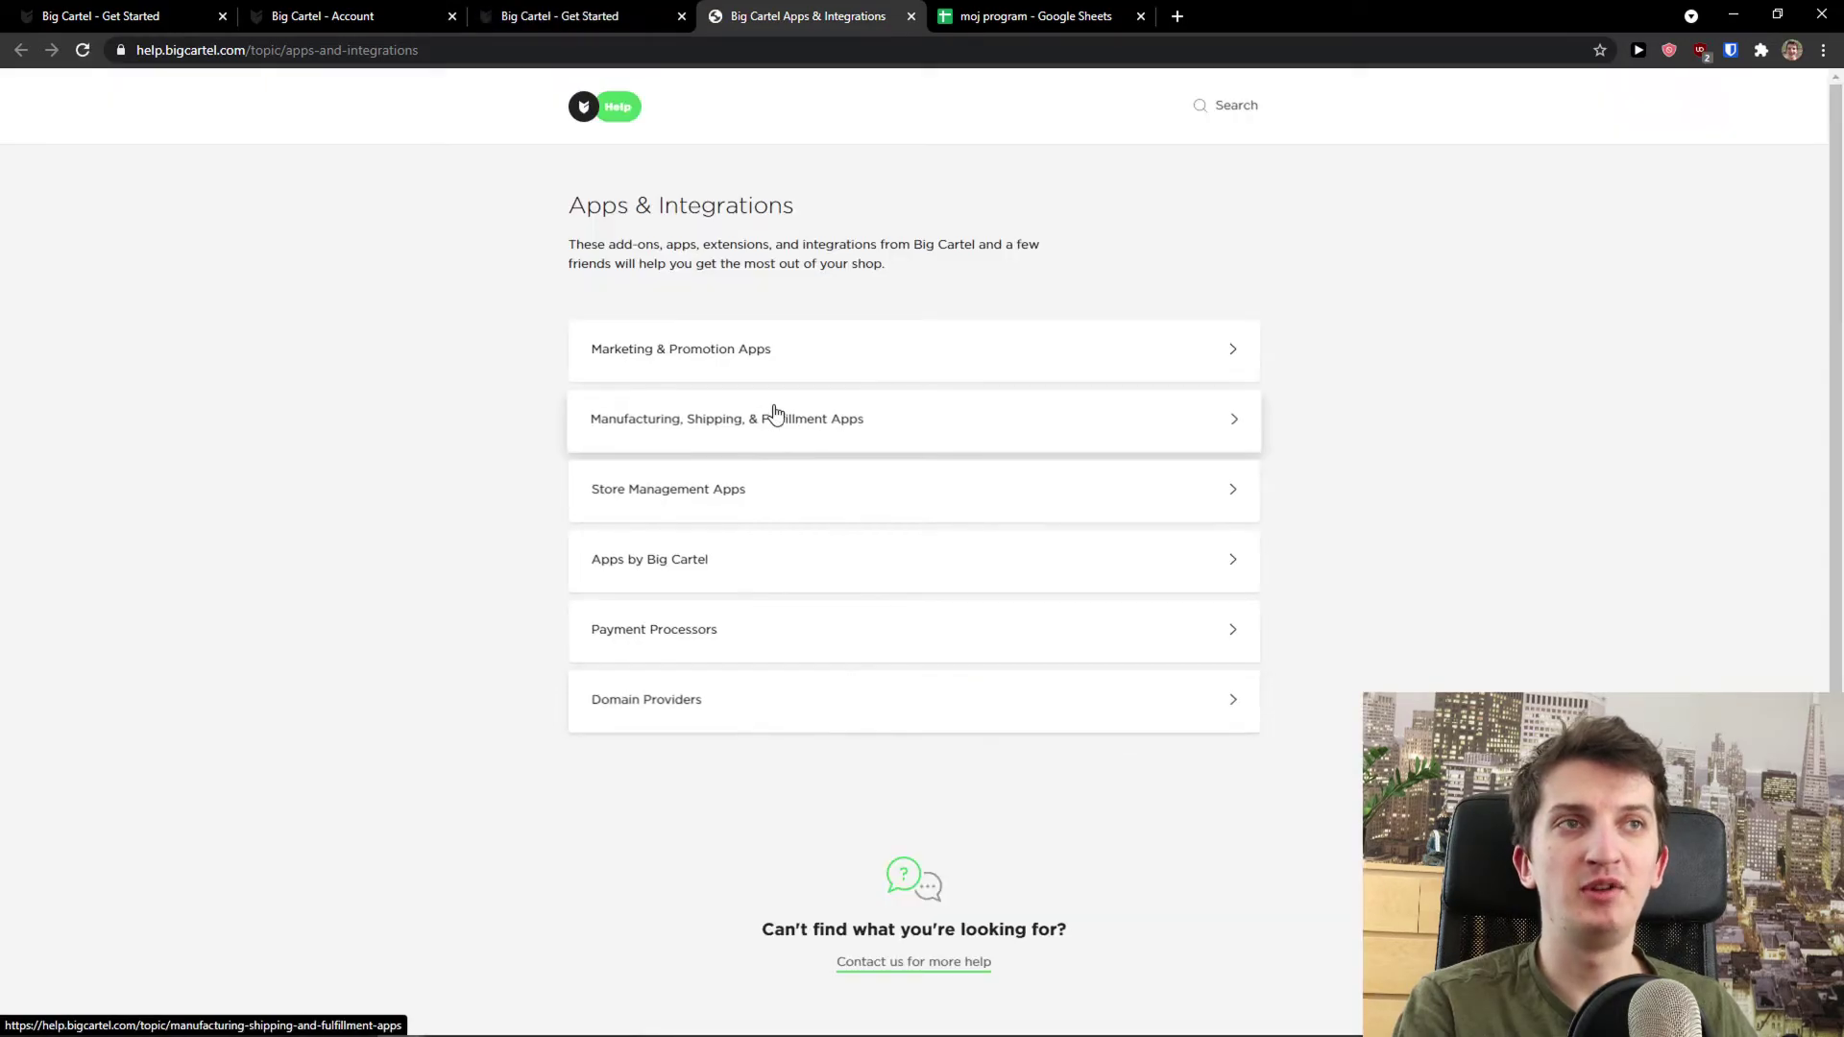
left_click(792, 498)
scroll(790, 497, "down", 2)
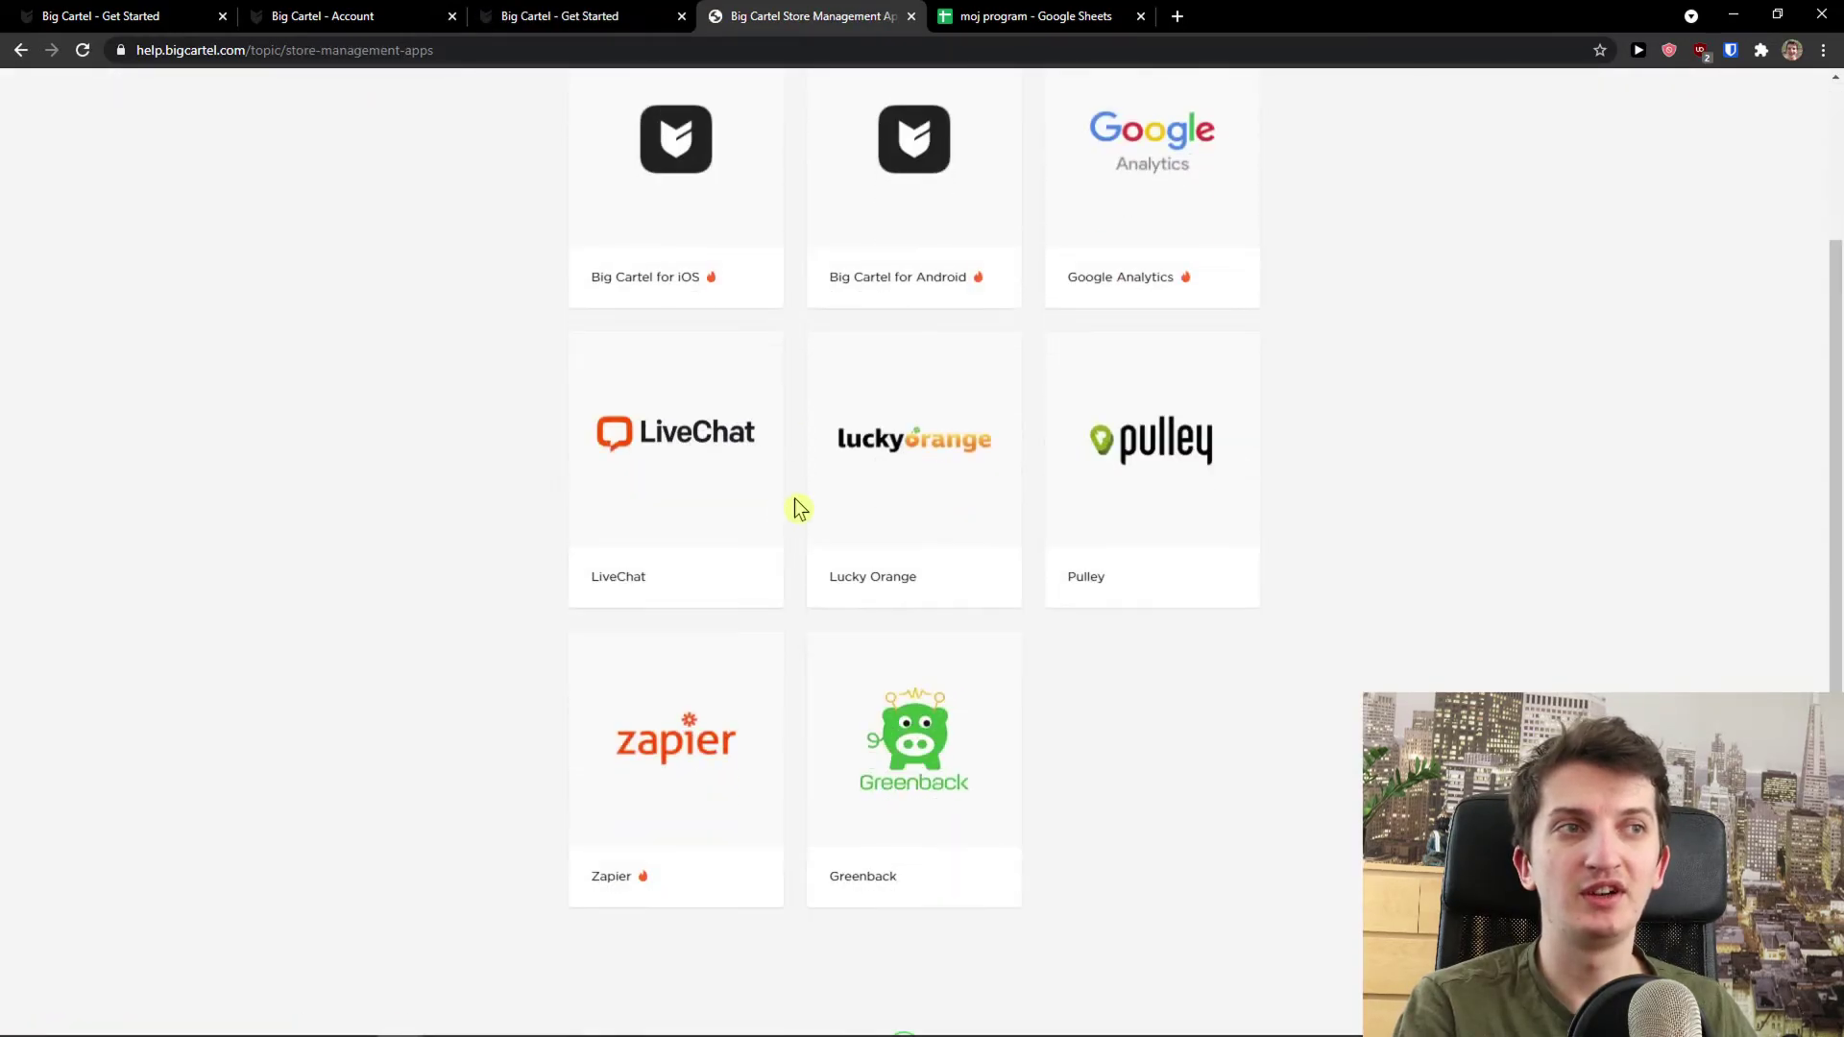
- Browse the Marketing & Promotion Apps, then return to the setup checklist
left_click(21, 49)
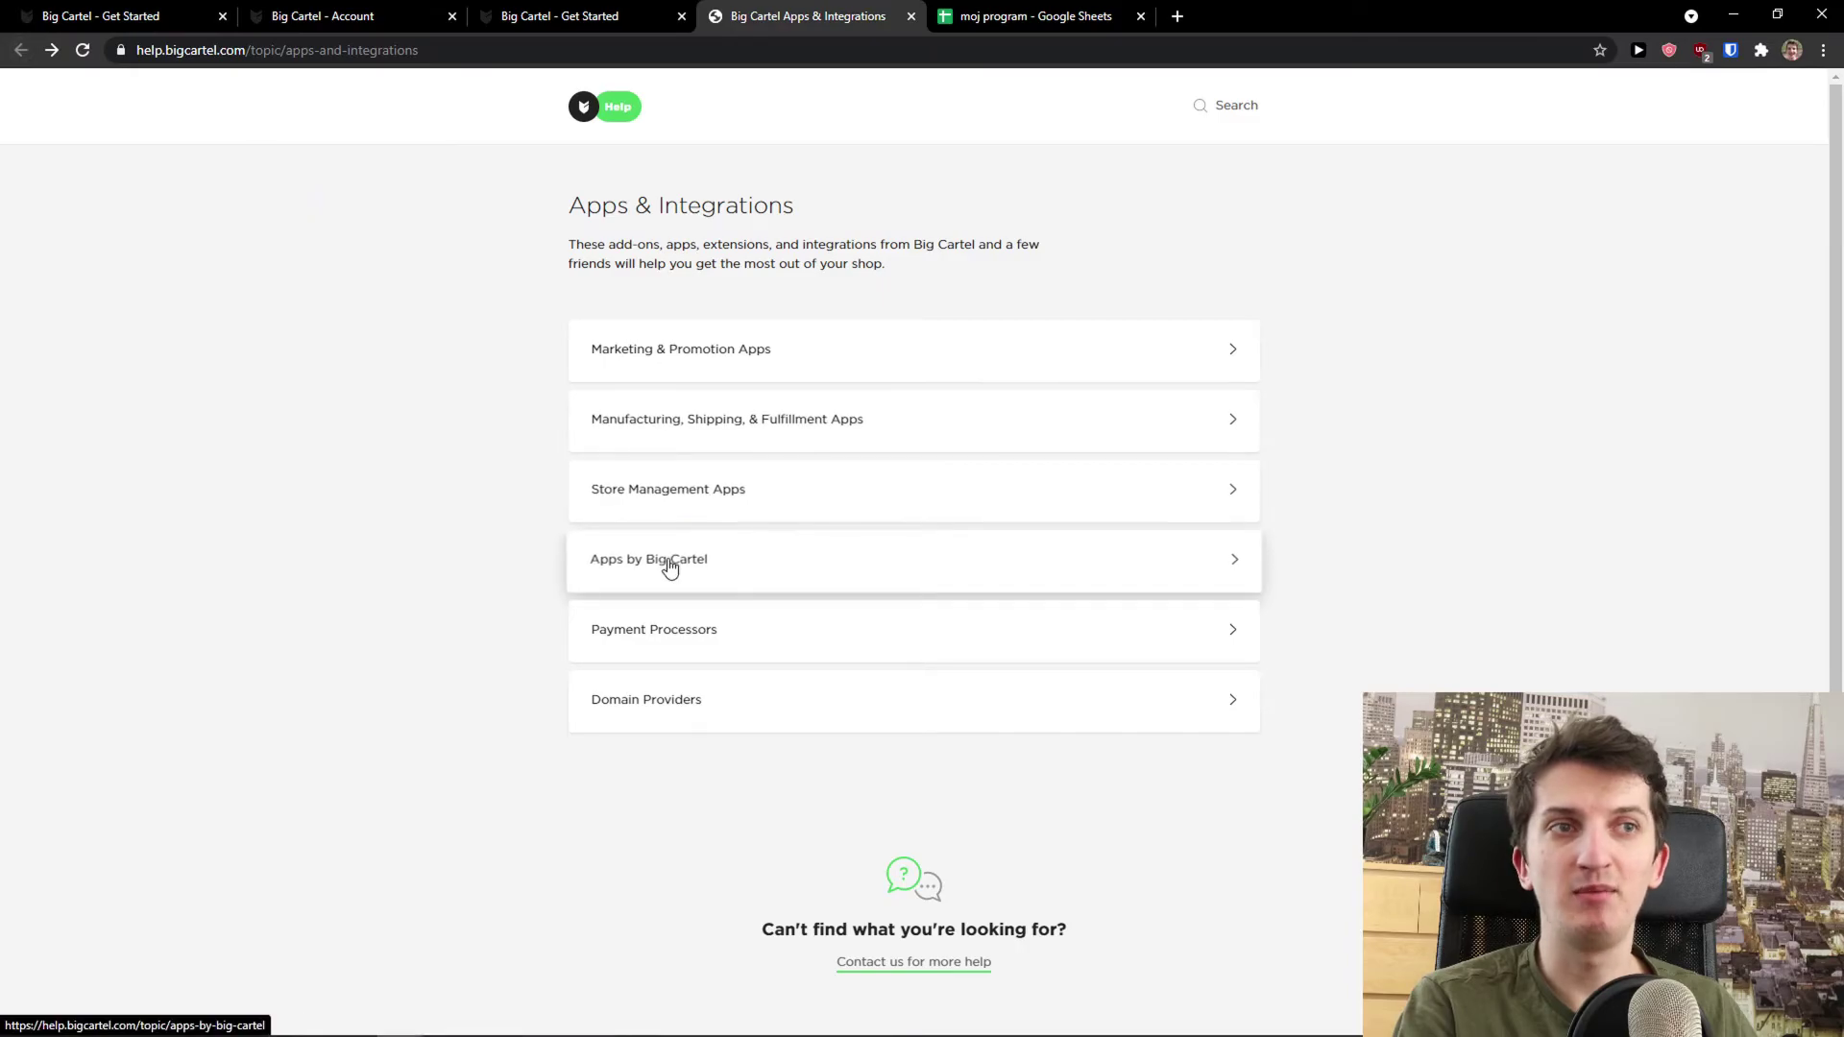
left_click(661, 377)
scroll(580, 445, "down", 2)
scroll(564, 457, "up", 1)
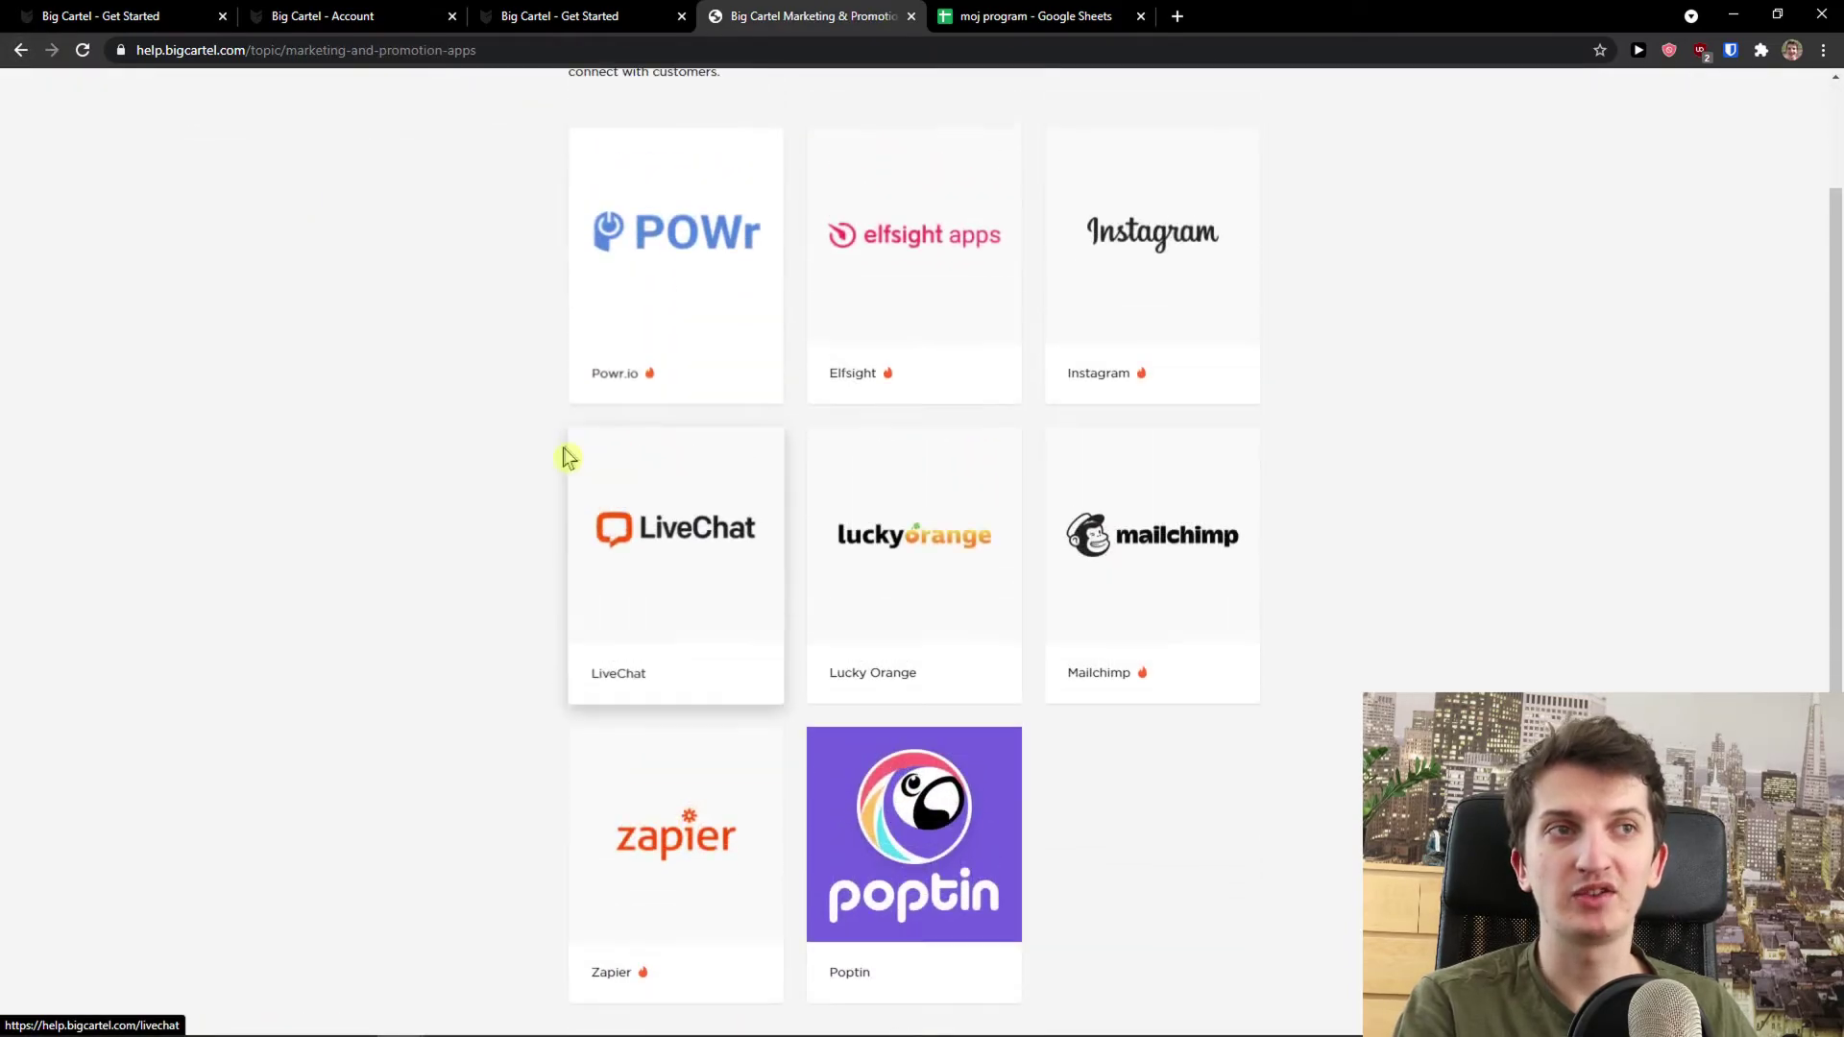
scroll(504, 462, "up", 1)
scroll(950, 481, "up", 1)
scroll(931, 486, "down", 2)
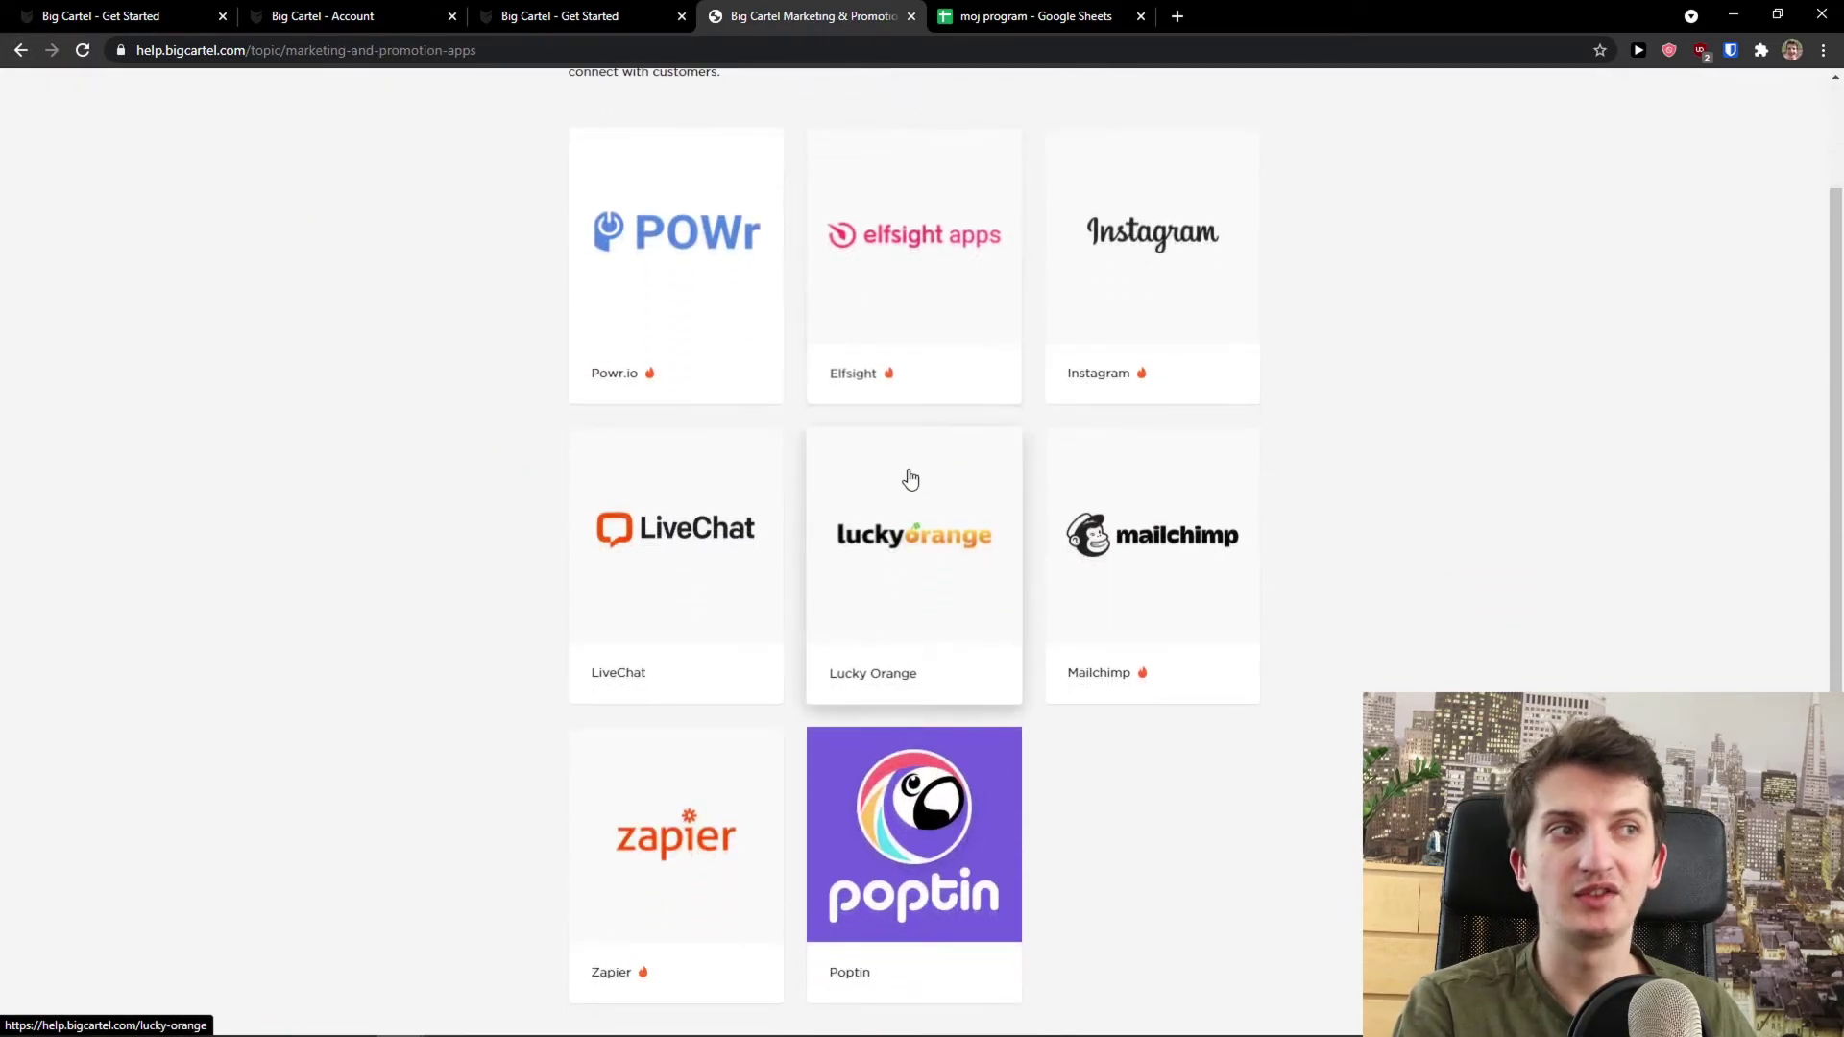
scroll(778, 504, "up", 2)
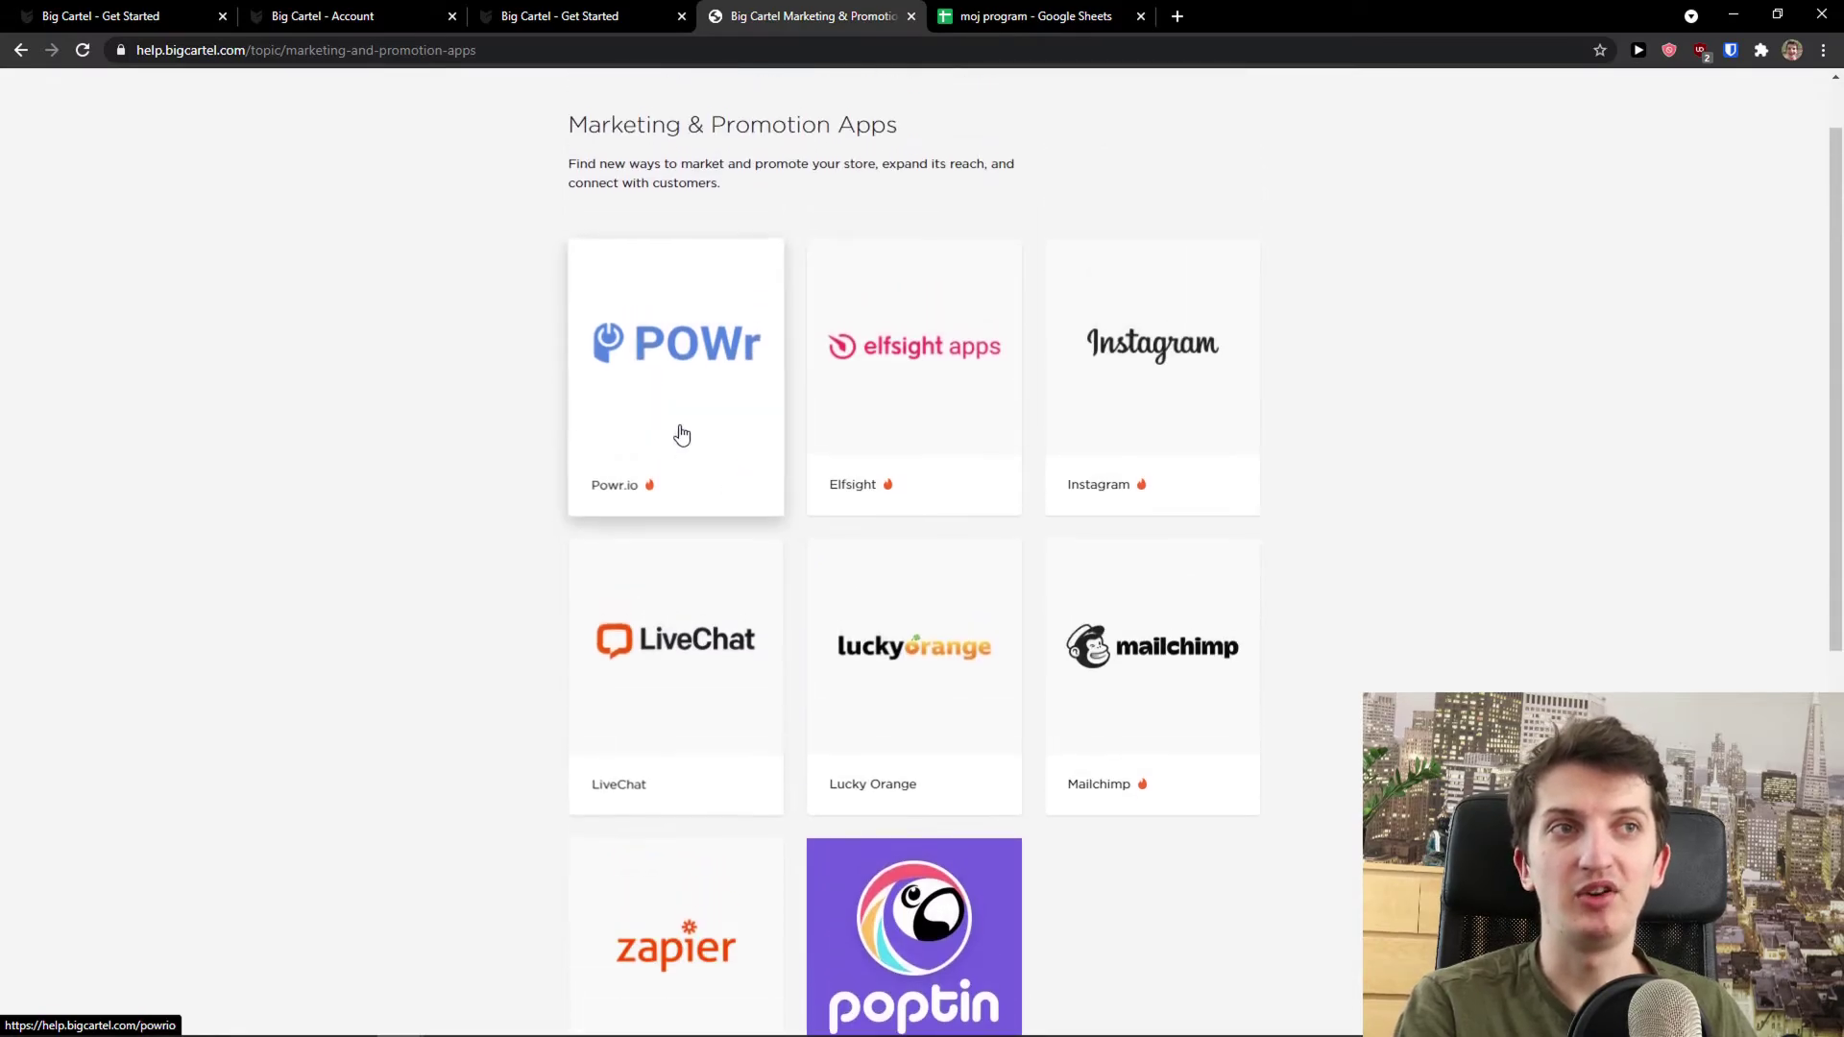
left_click(112, 16)
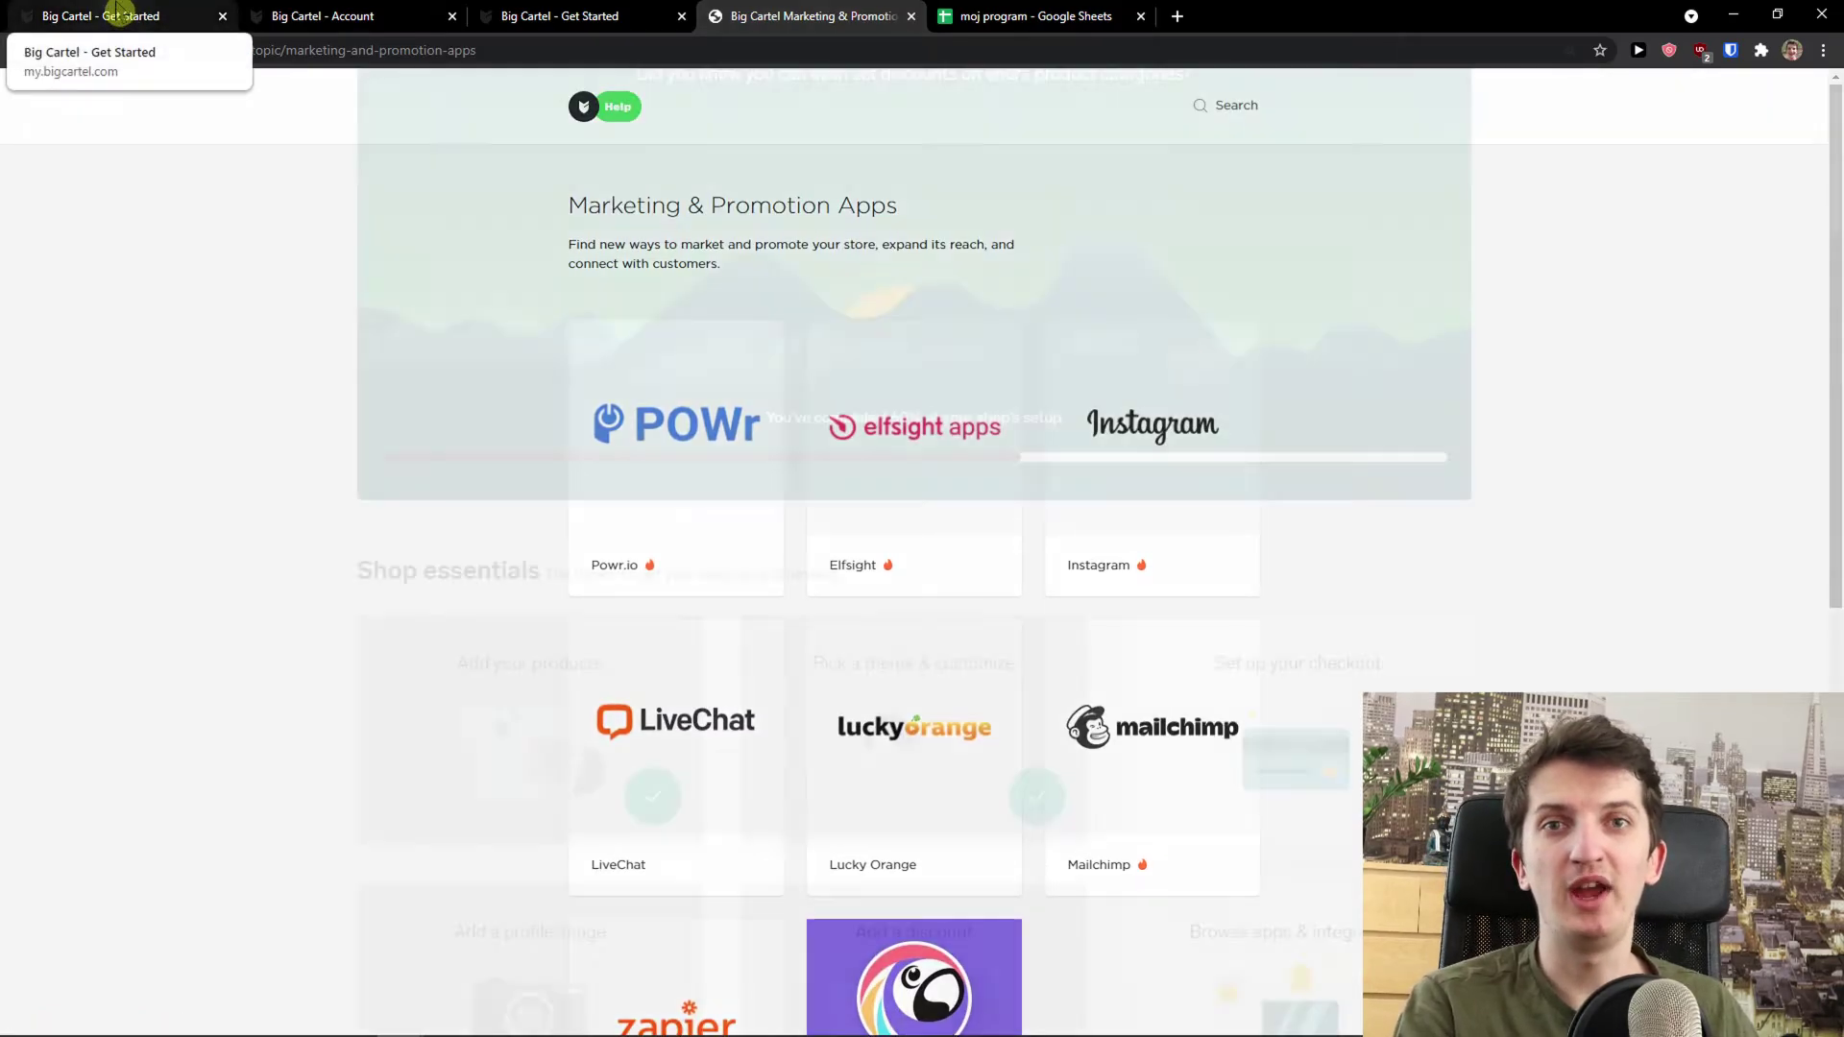
scroll(231, 238, "down", 2)
scroll(239, 260, "down", 1)
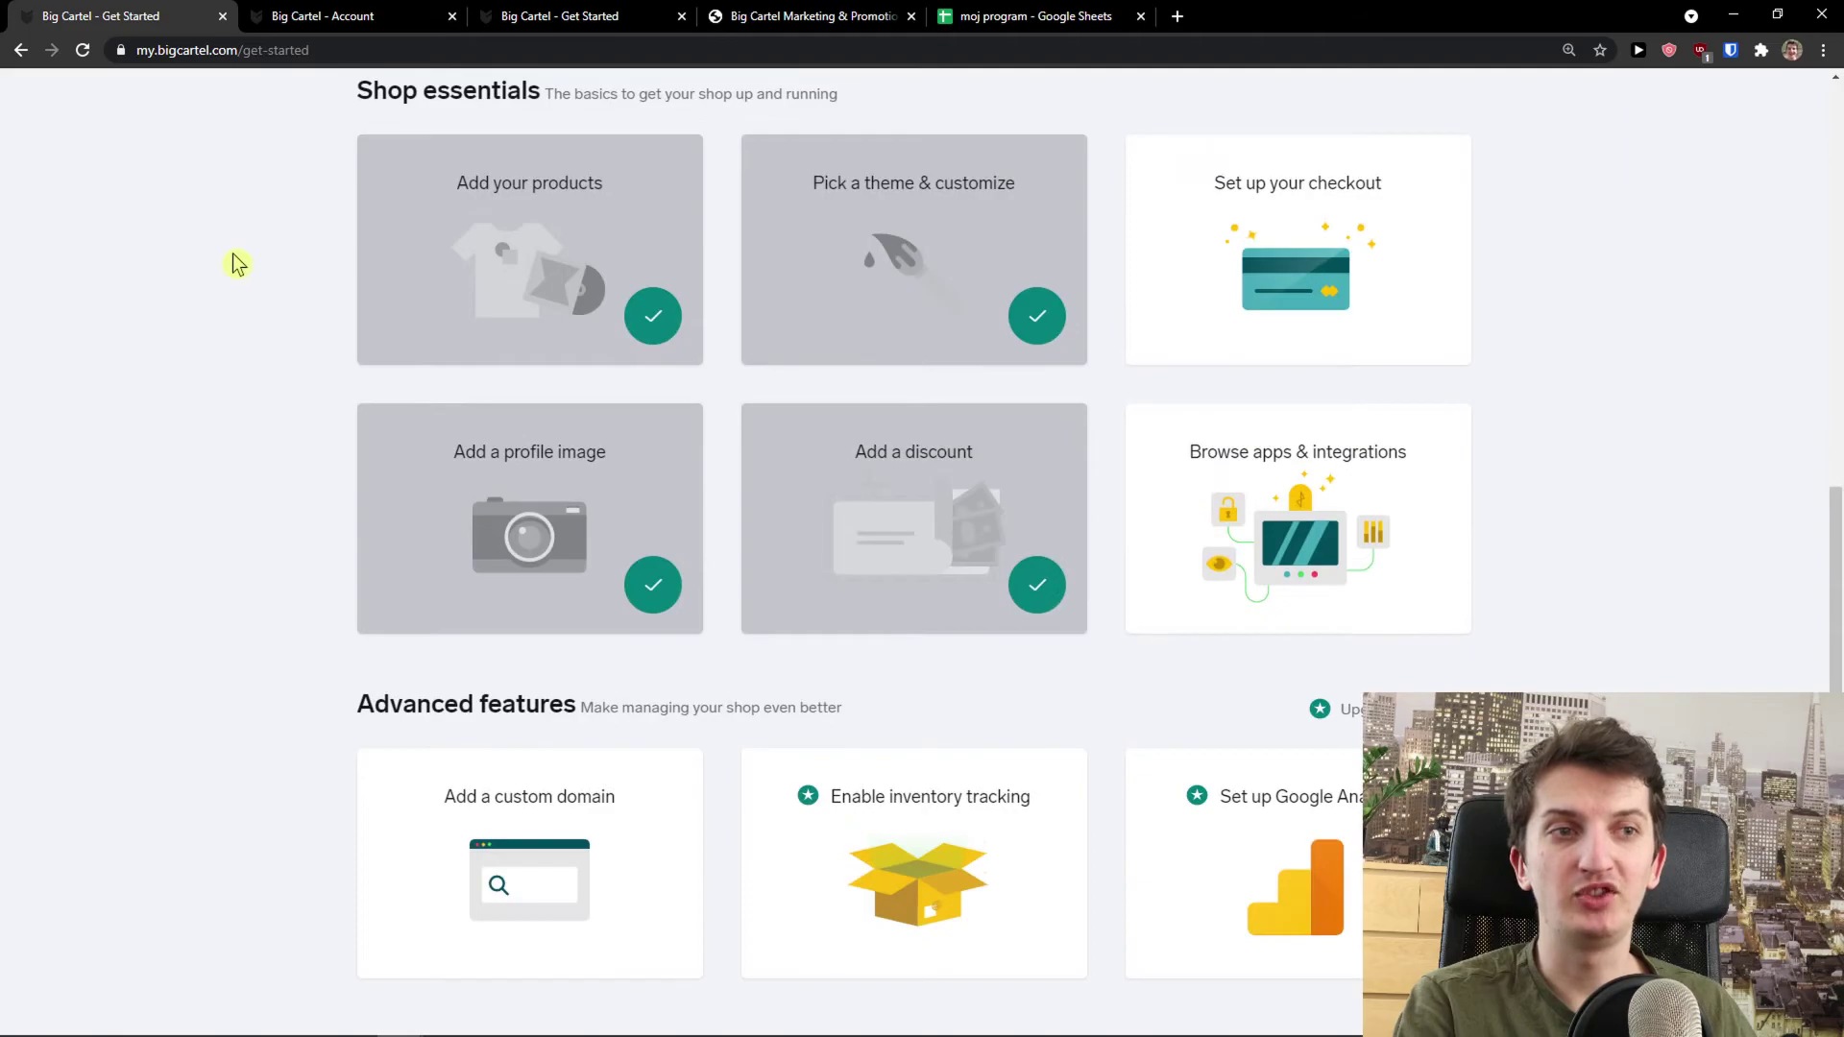
scroll(231, 254, "down", 1)
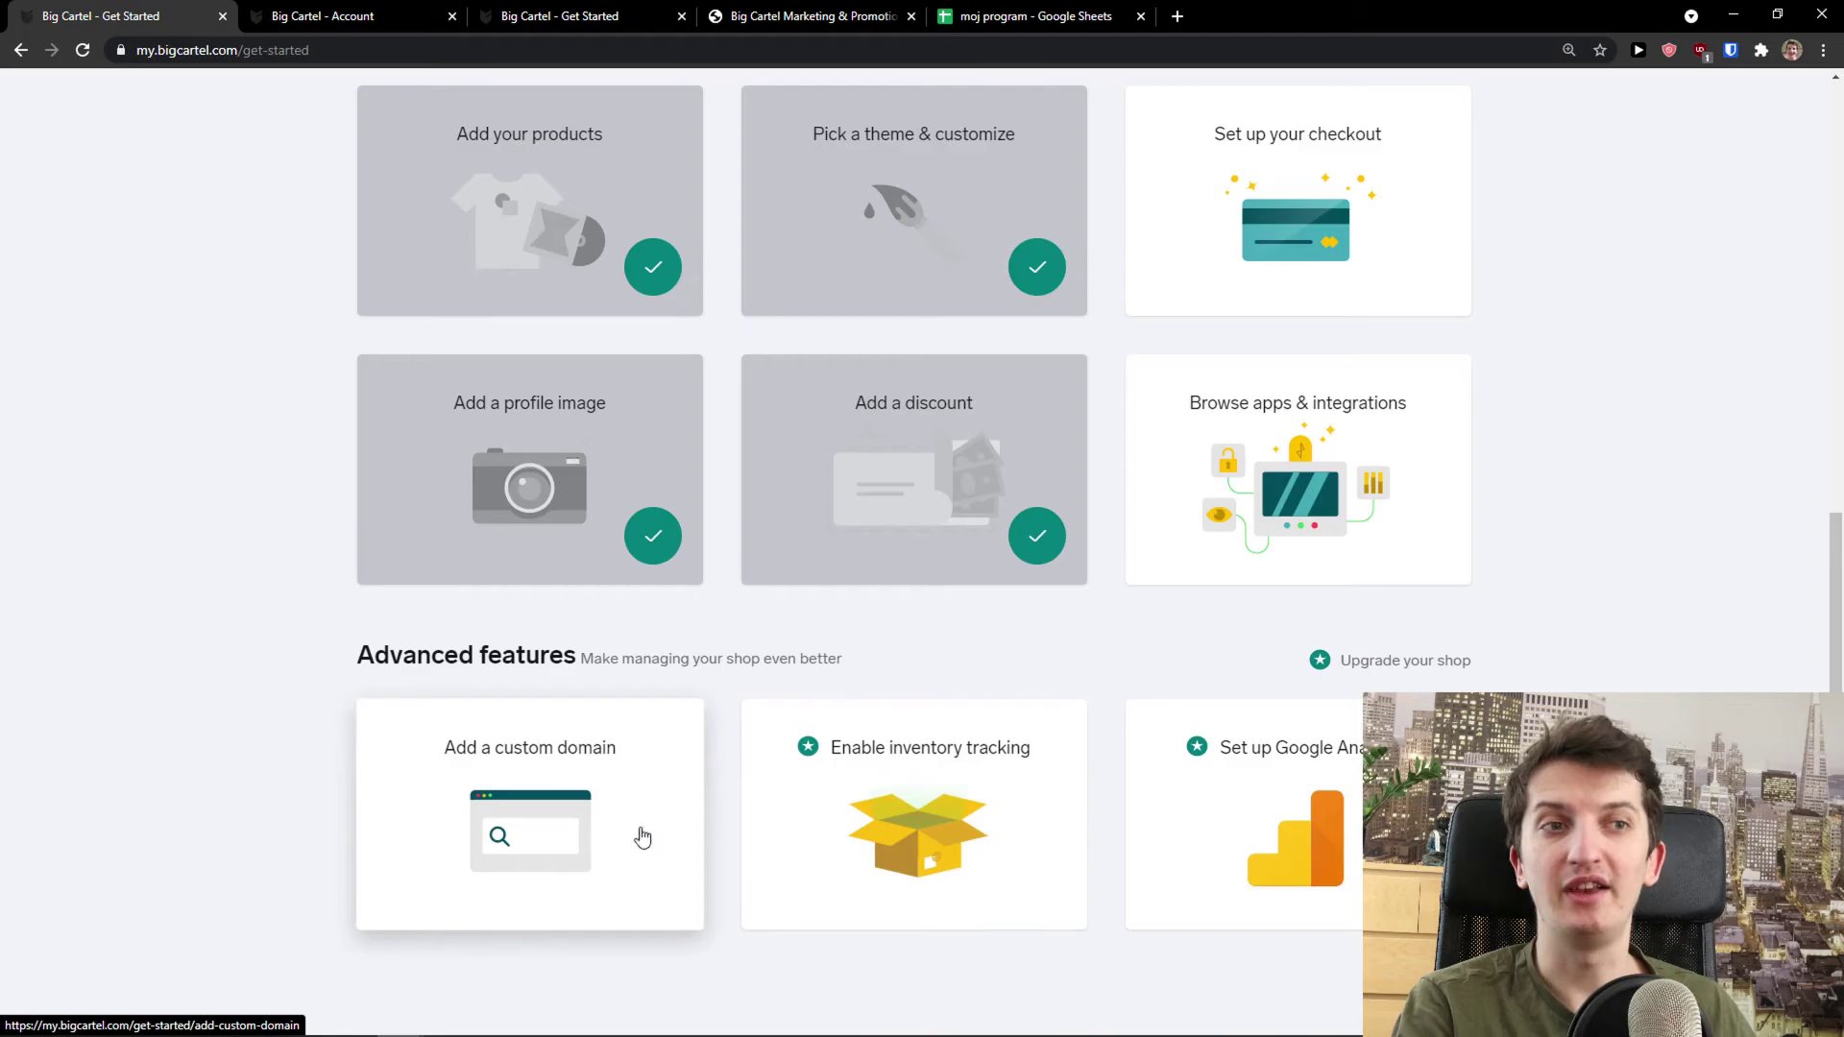
scroll(620, 843, "up", 5)
scroll(615, 857, "up", 1)
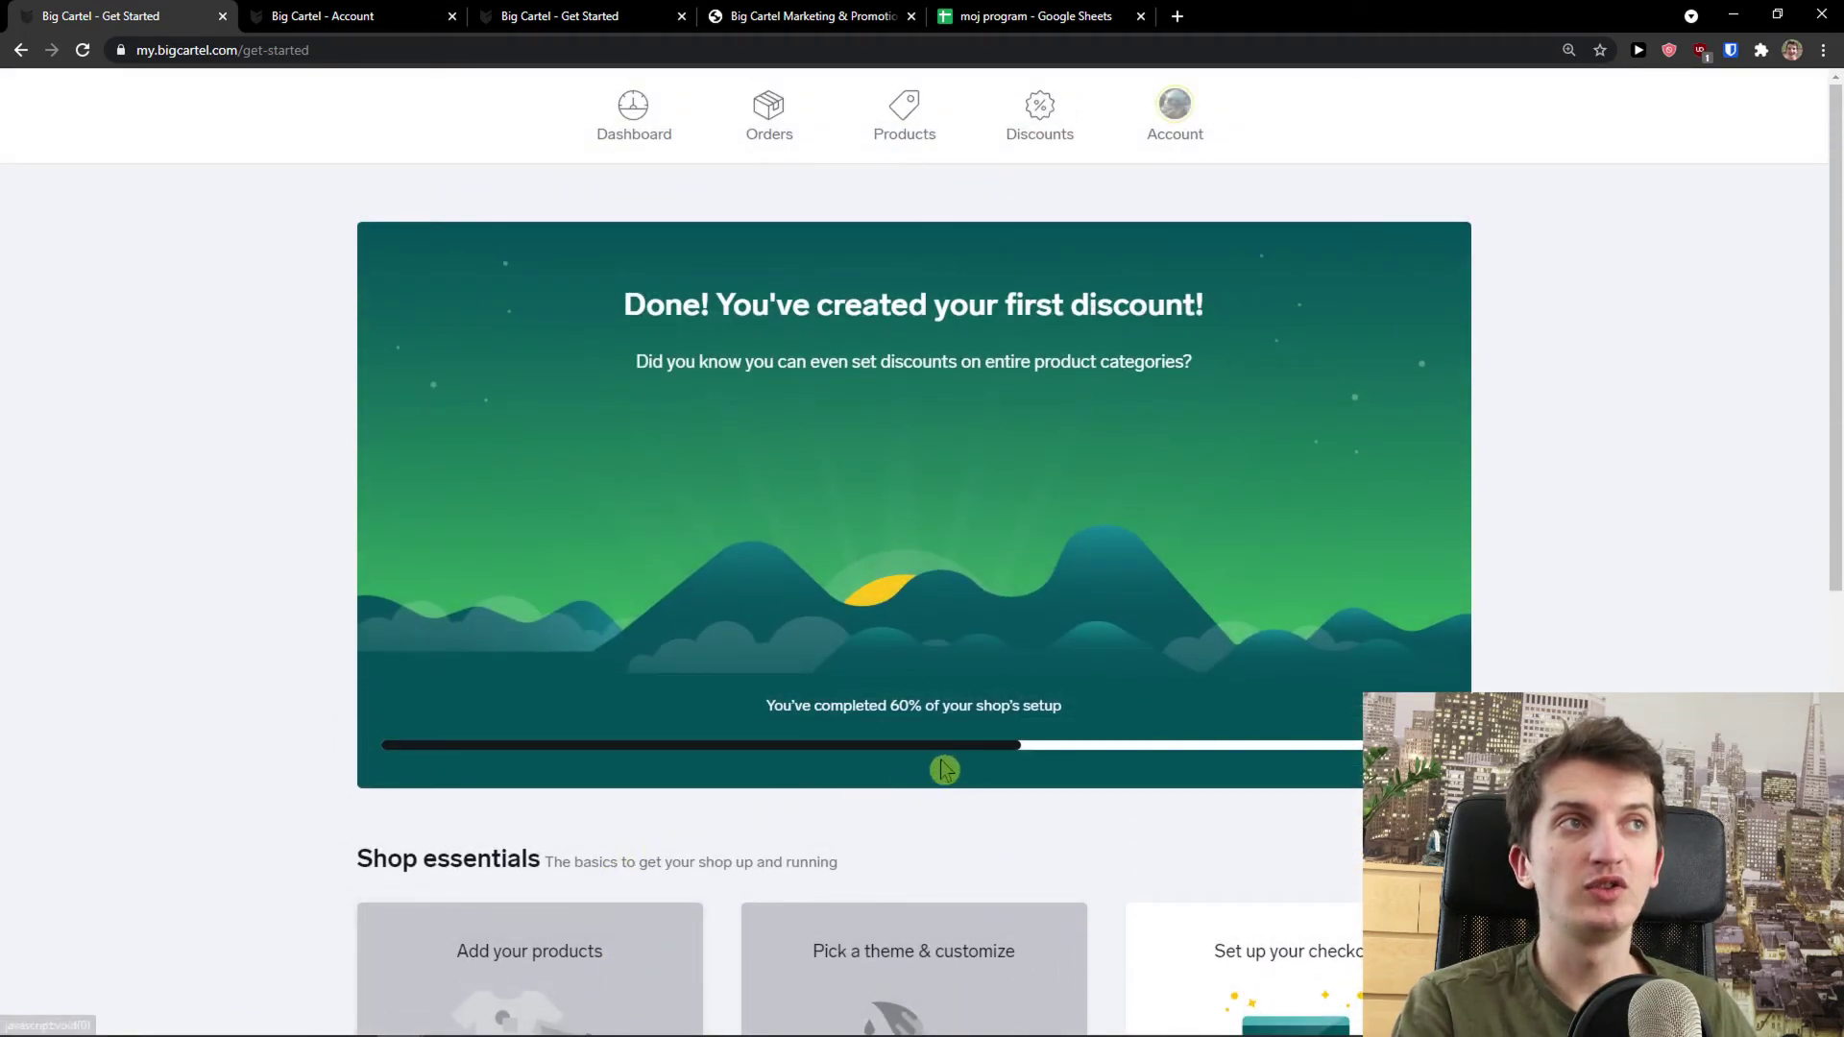
left_click(1173, 122)
scroll(494, 465, "down", 1)
scroll(504, 465, "down", 1)
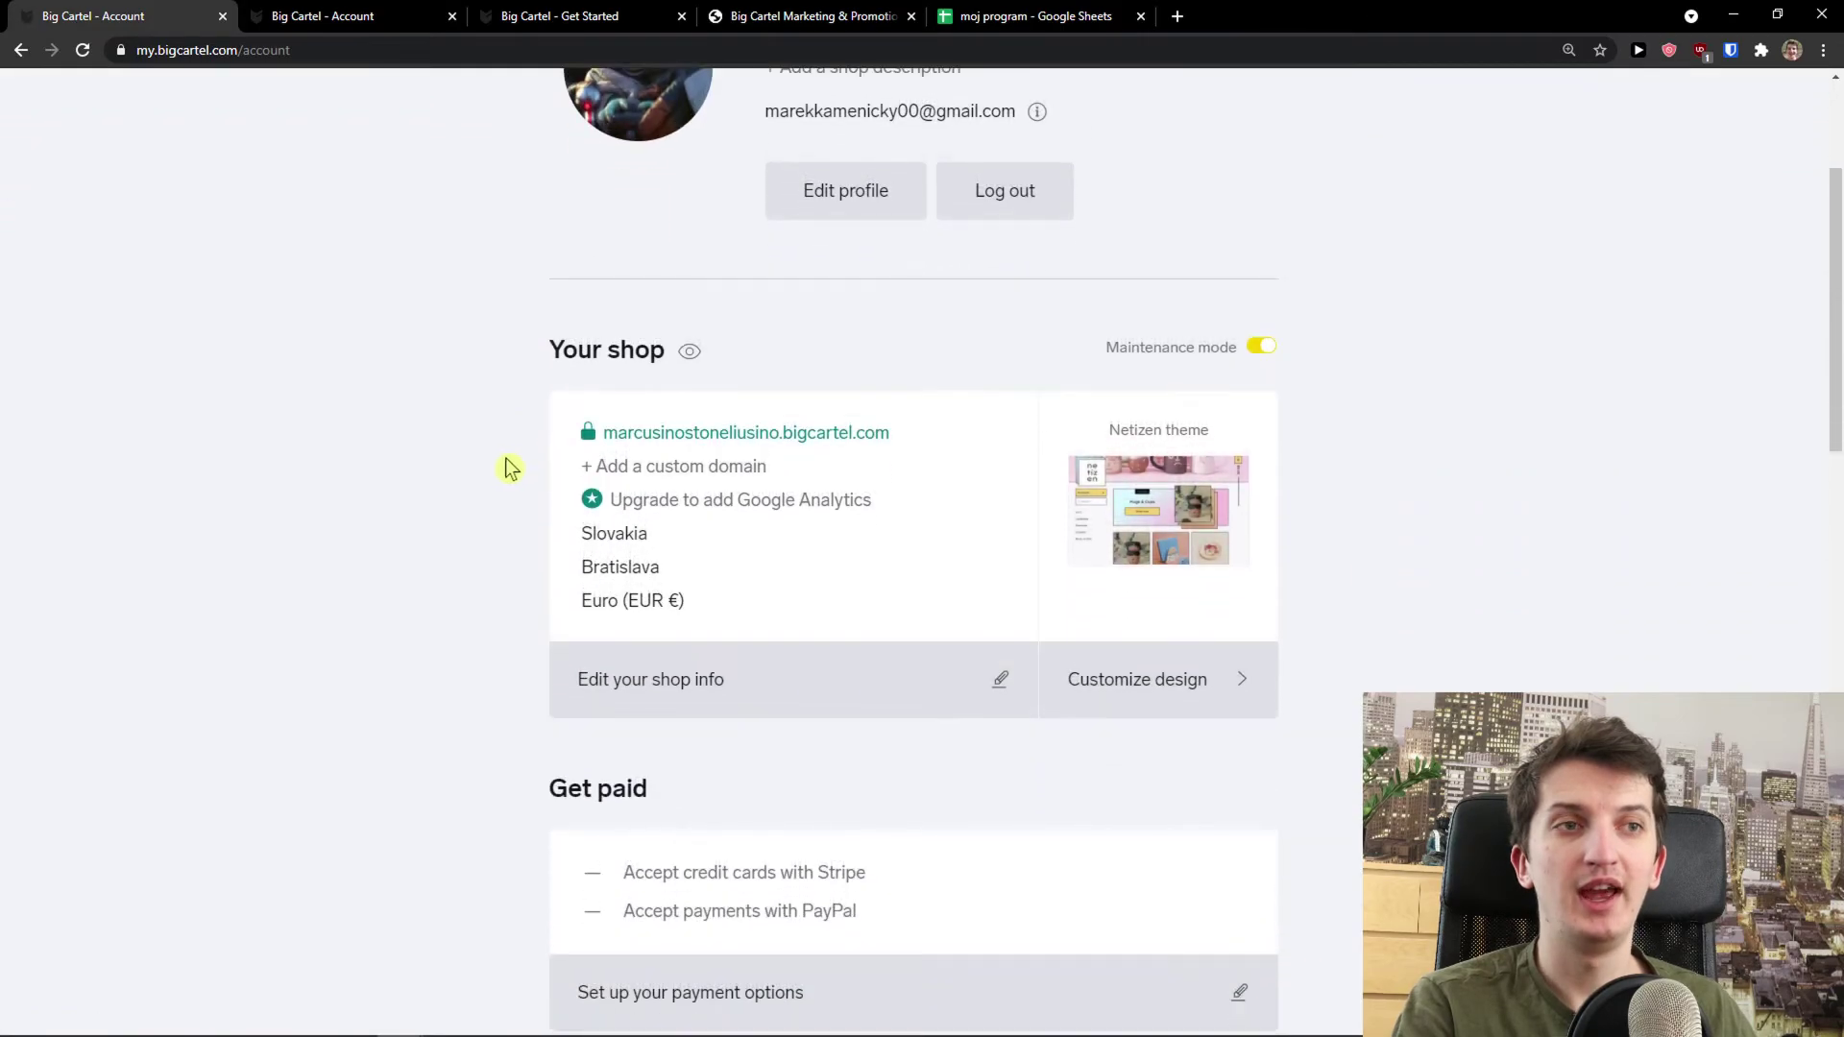
scroll(505, 464, "down", 1)
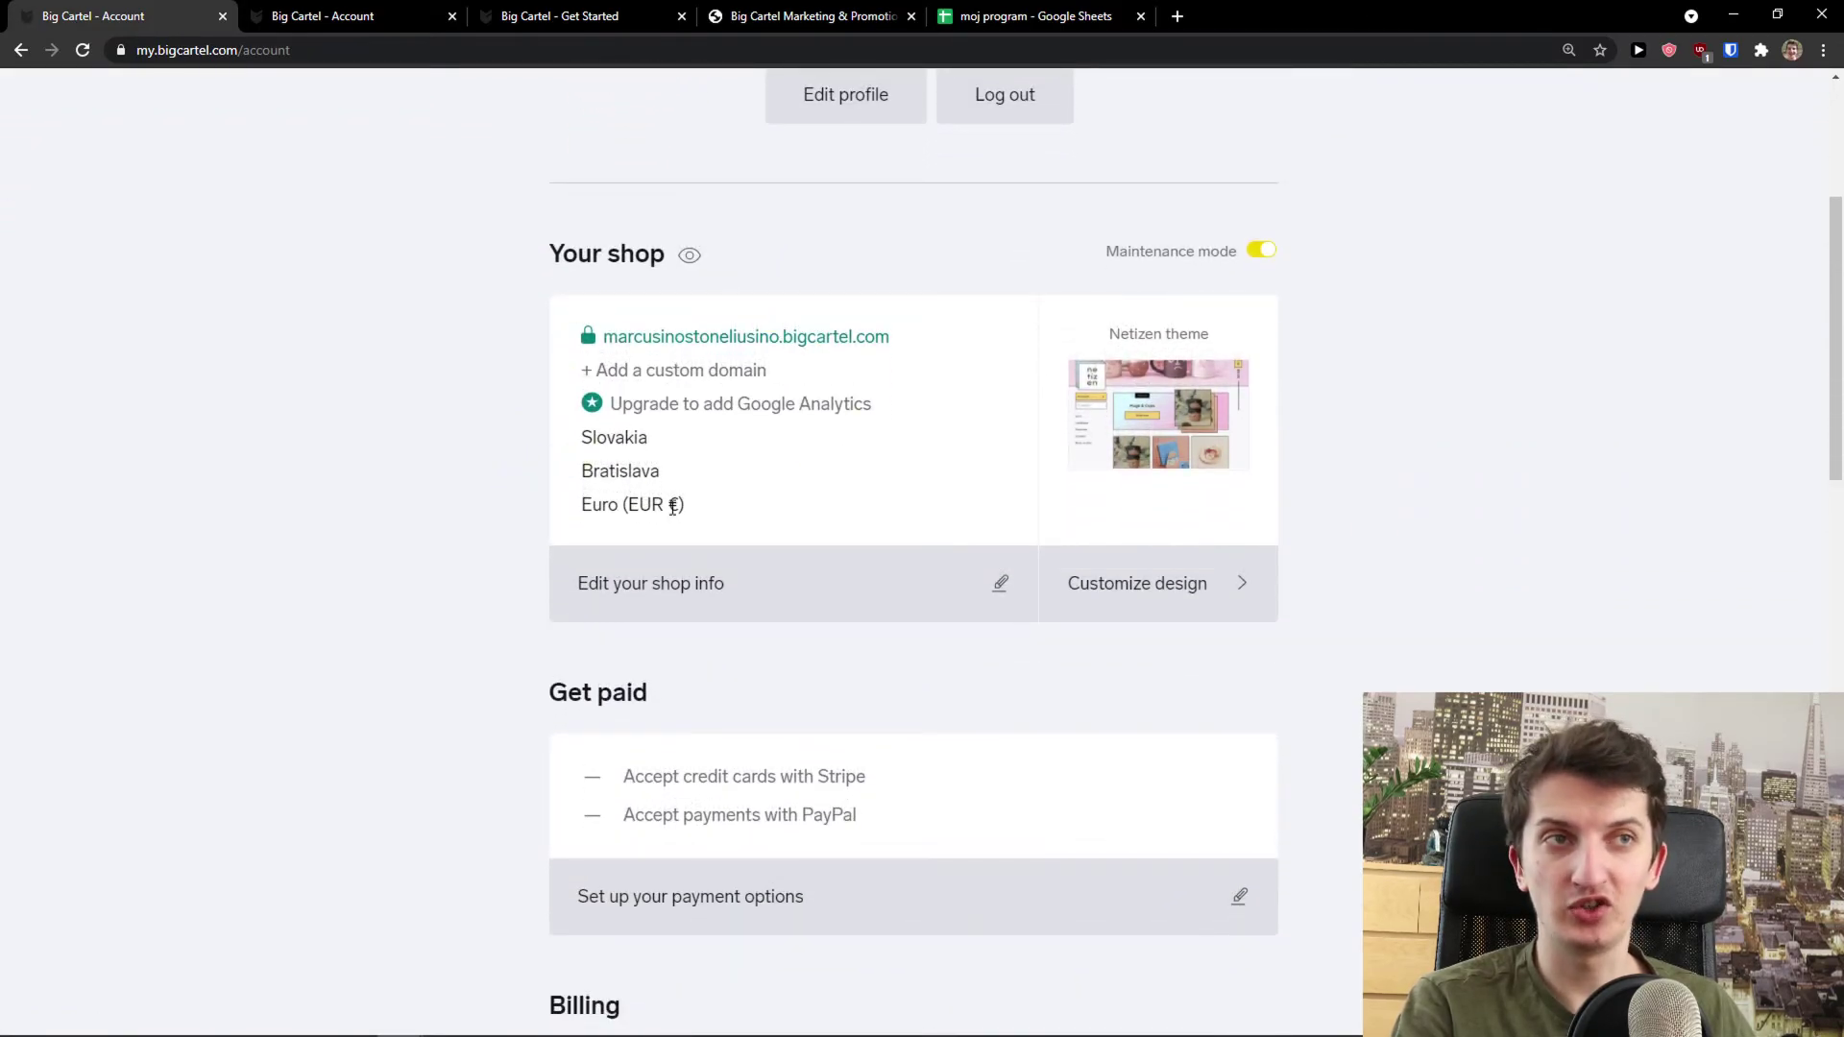
- Review the Euro currency and Stripe/PayPal options, then open and abandon a new shipping profile
mouse_move(663, 473)
left_mouse_down()
mouse_move(576, 481)
mouse_move(727, 516)
left_mouse_up()
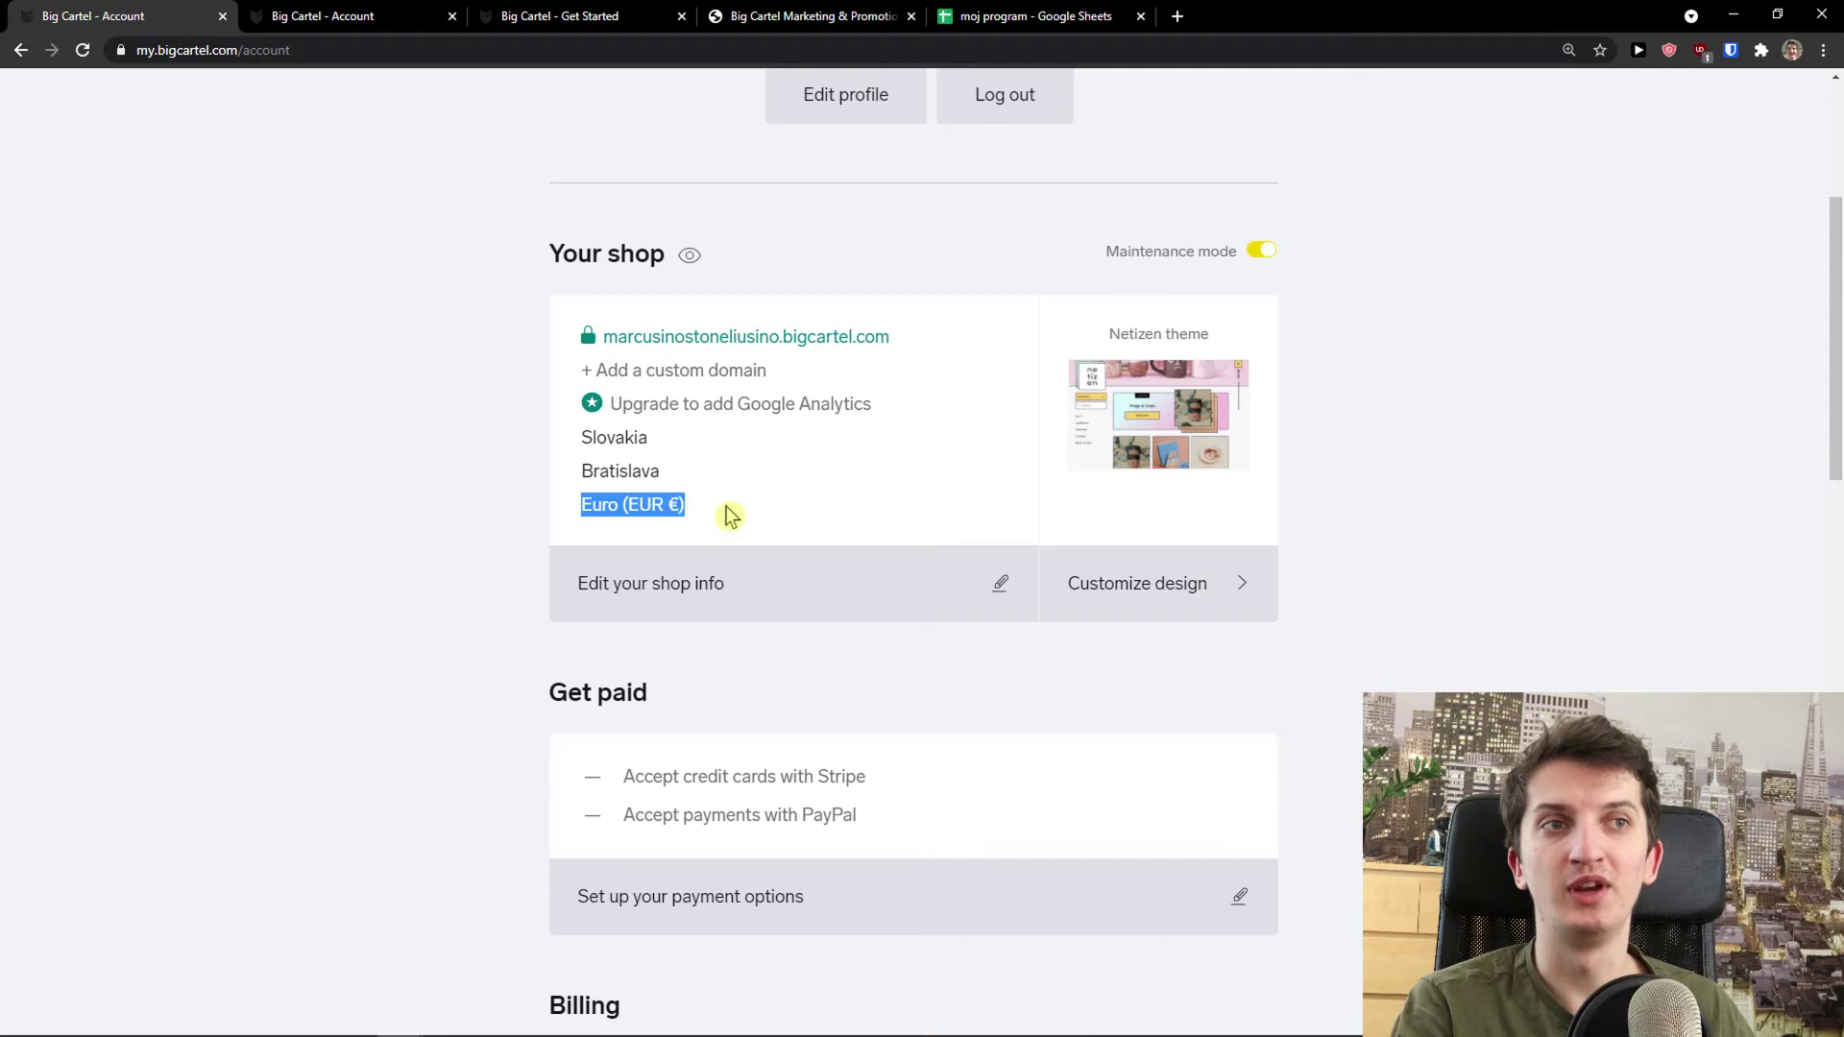
scroll(566, 508, "down", 2)
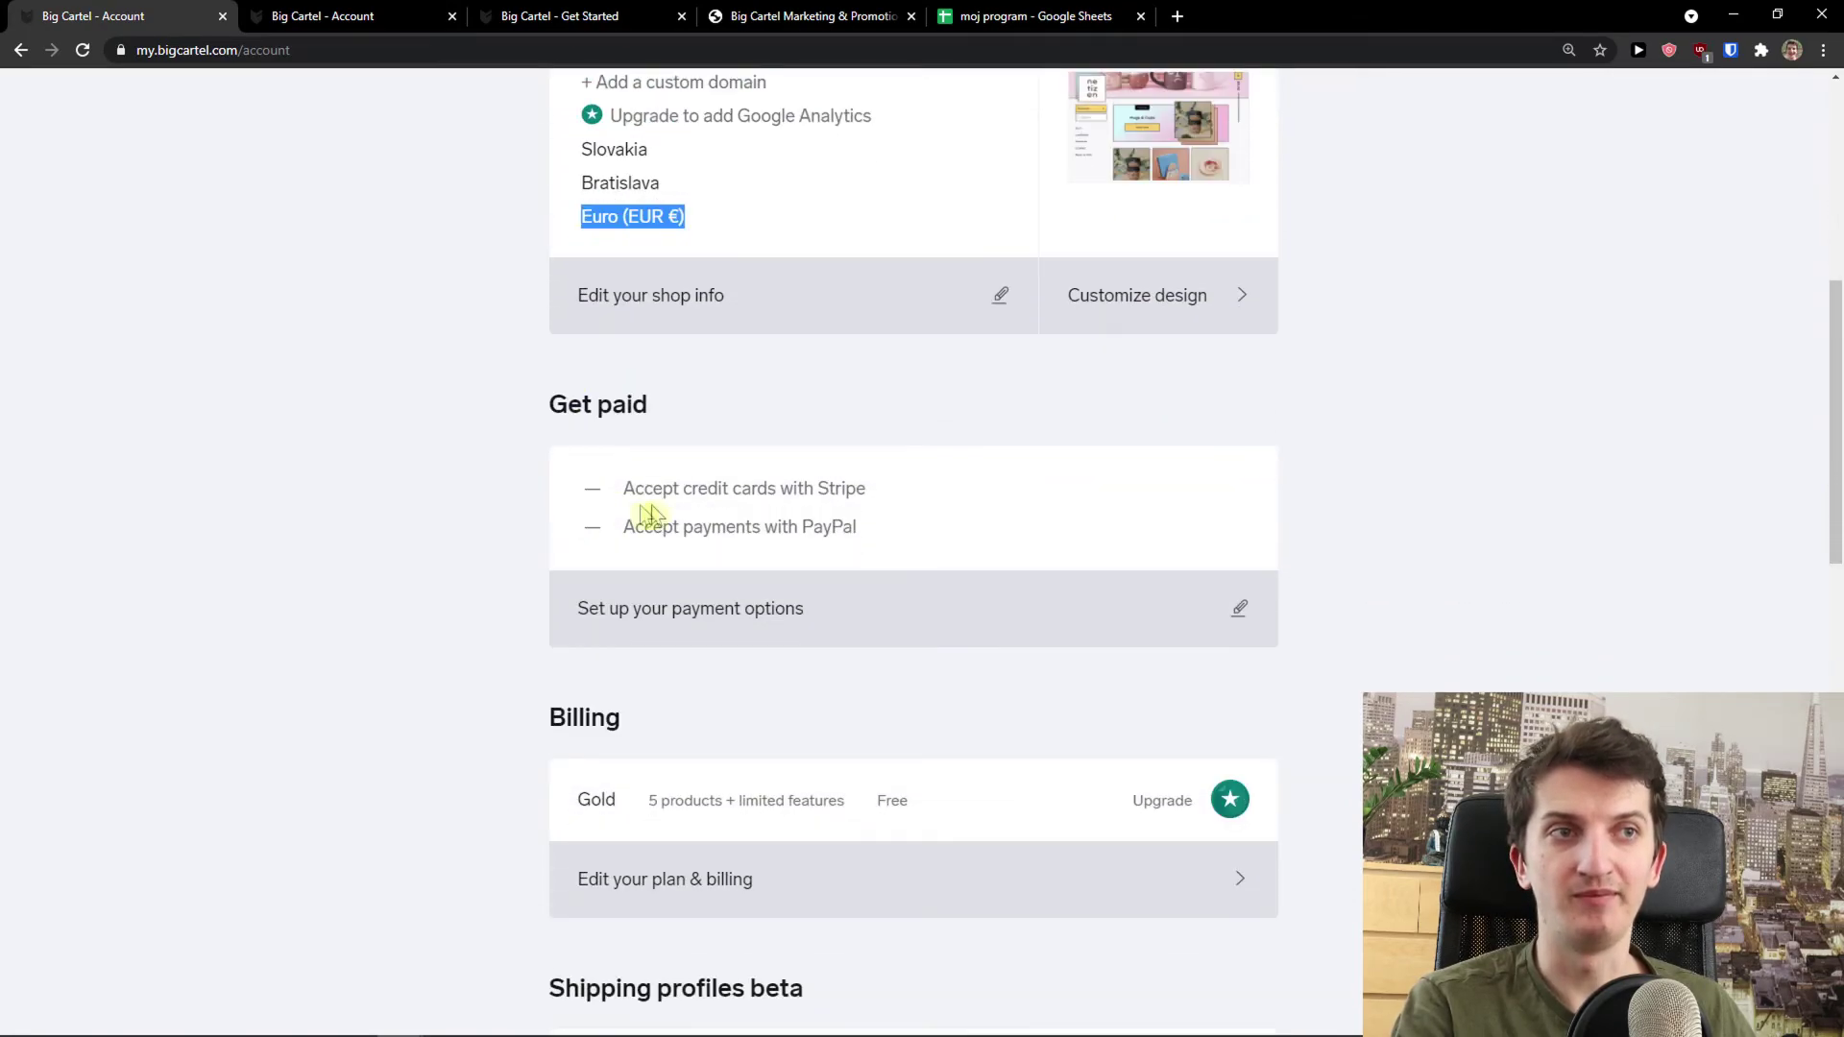
left_click_drag(617, 497, 888, 549)
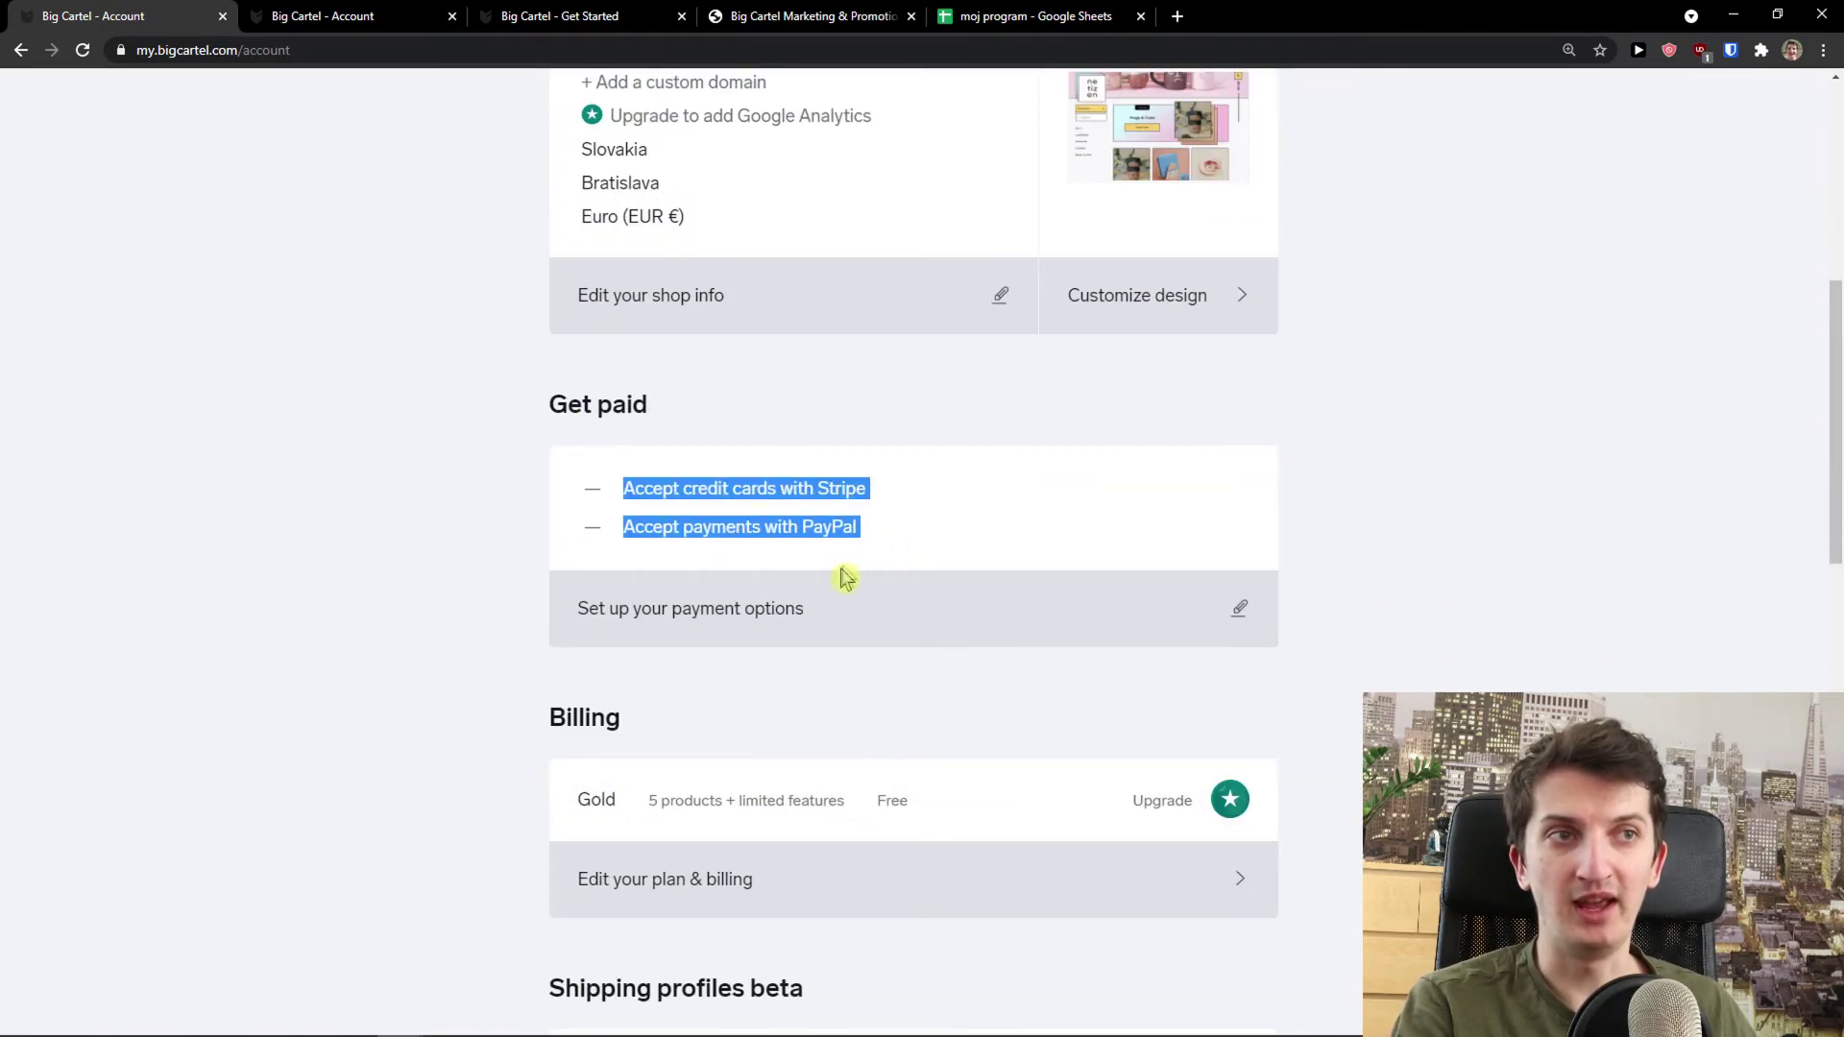
scroll(828, 589, "down", 1)
mouse_move(549, 527)
left_mouse_down()
mouse_move(667, 542)
mouse_move(536, 536)
left_mouse_up()
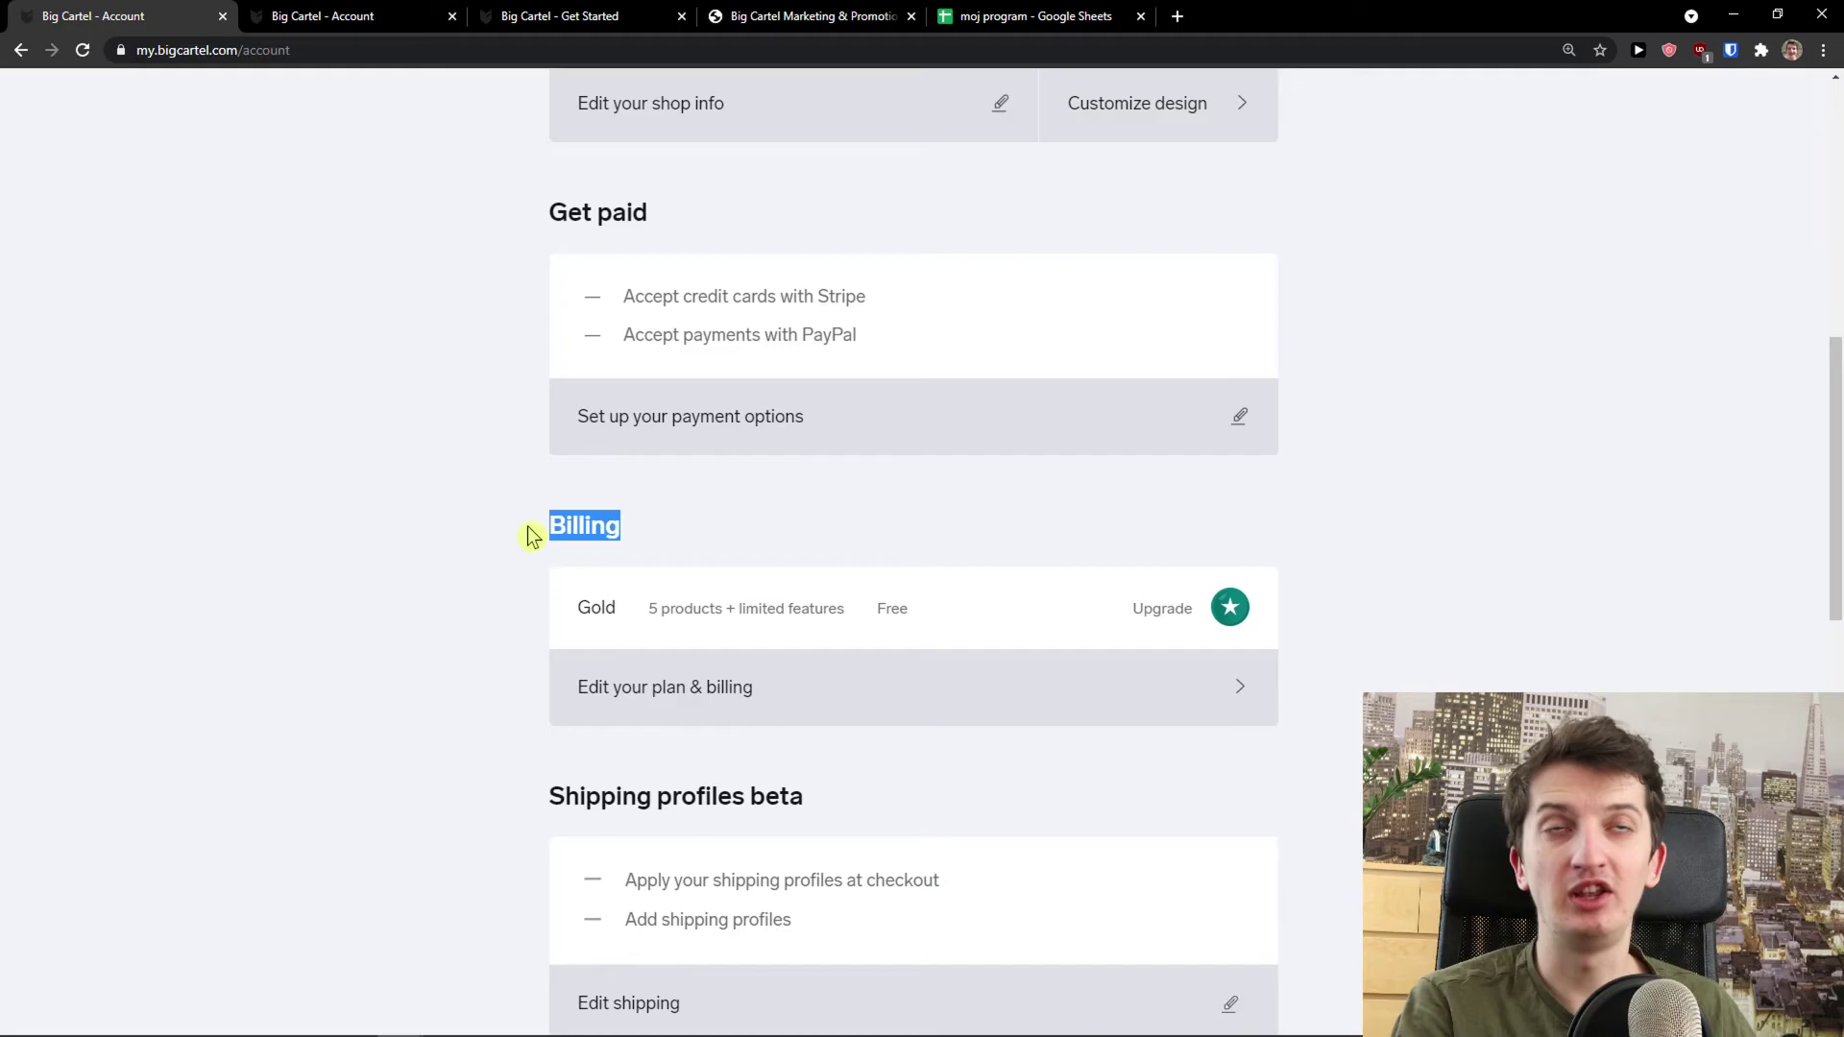
scroll(536, 533, "down", 2)
left_click_drag(548, 513, 832, 524)
scroll(807, 555, "down", 1)
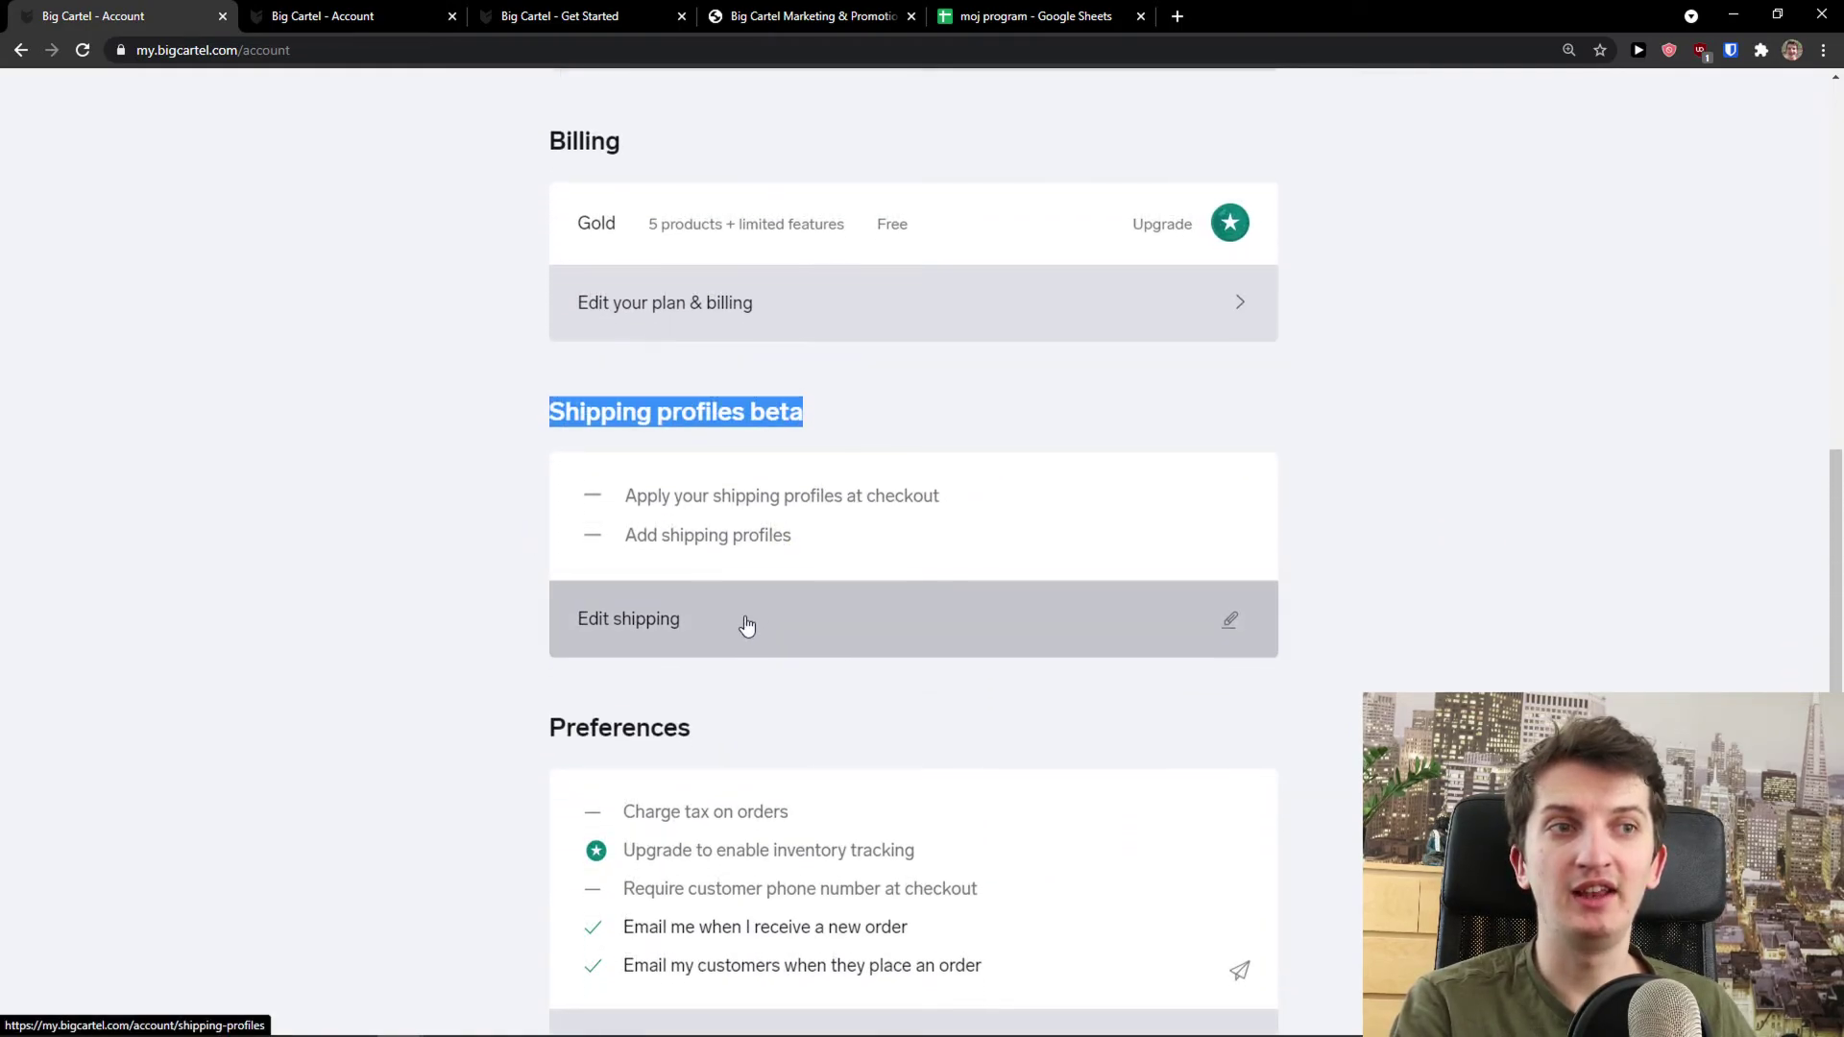
scroll(746, 624, "down", 1)
left_click(745, 555)
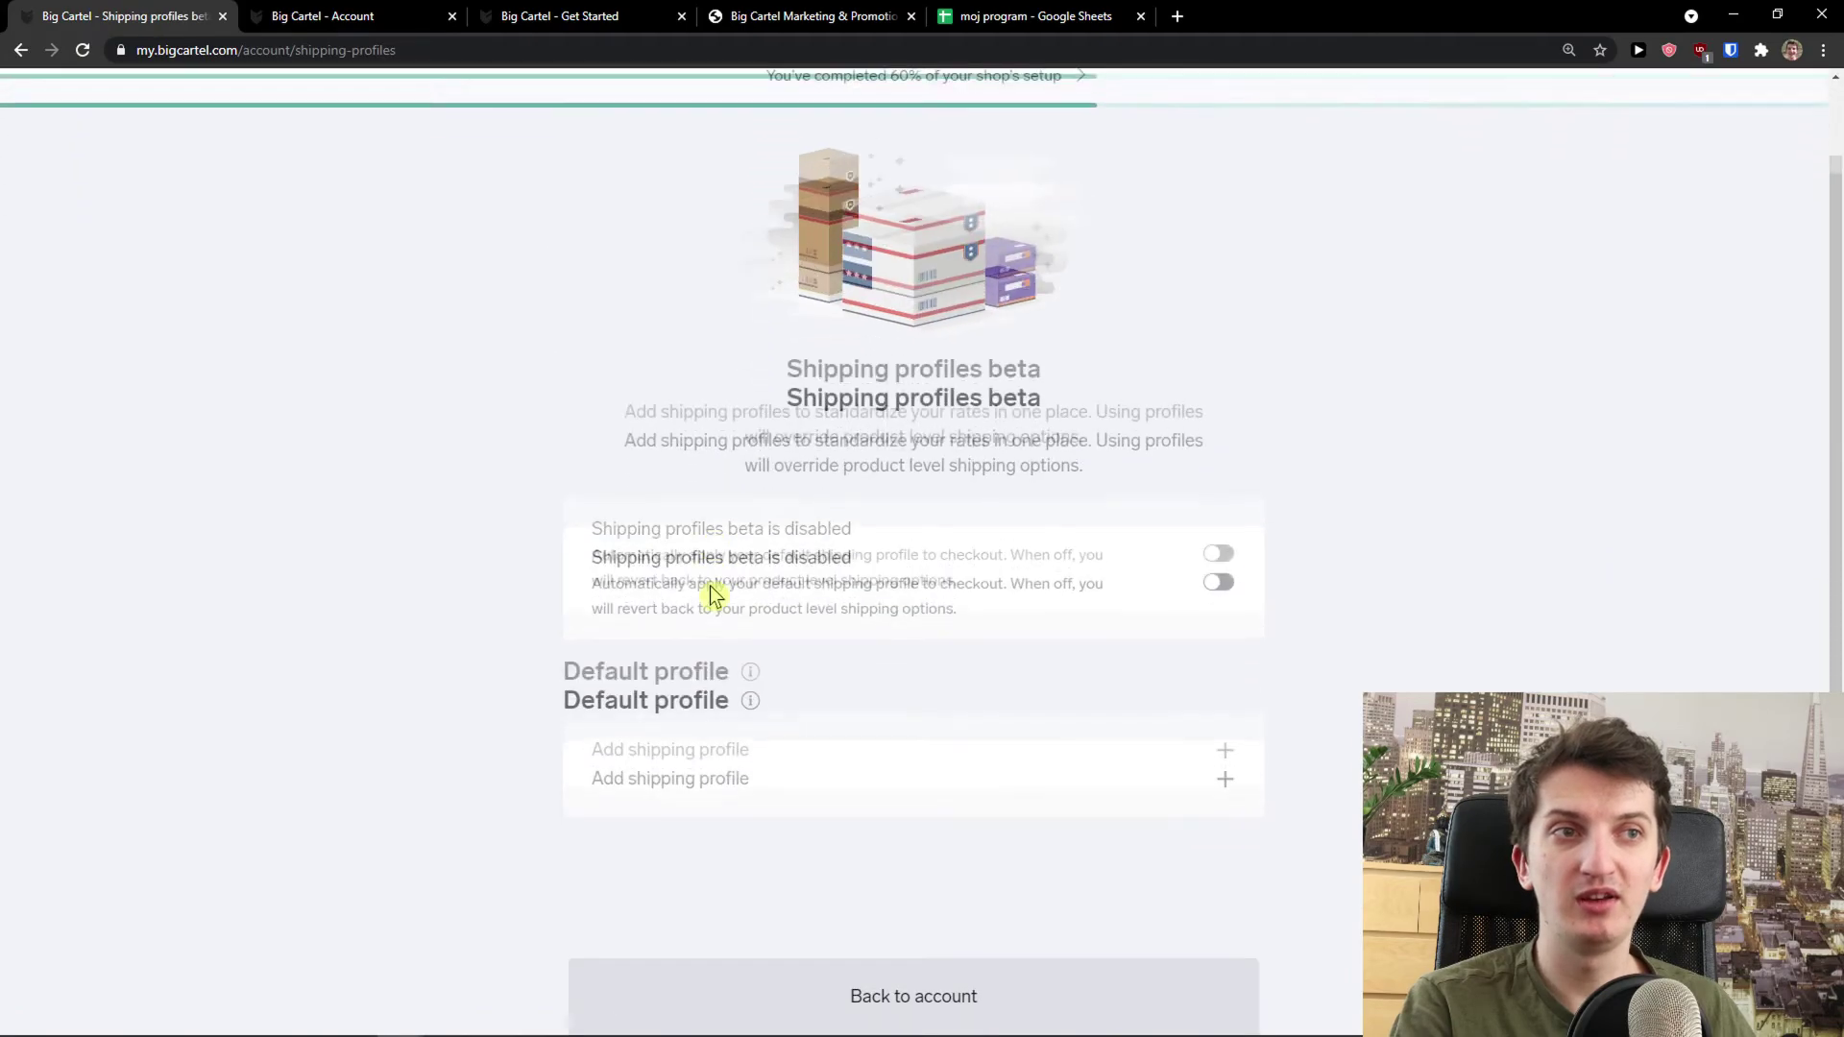
left_click(702, 618)
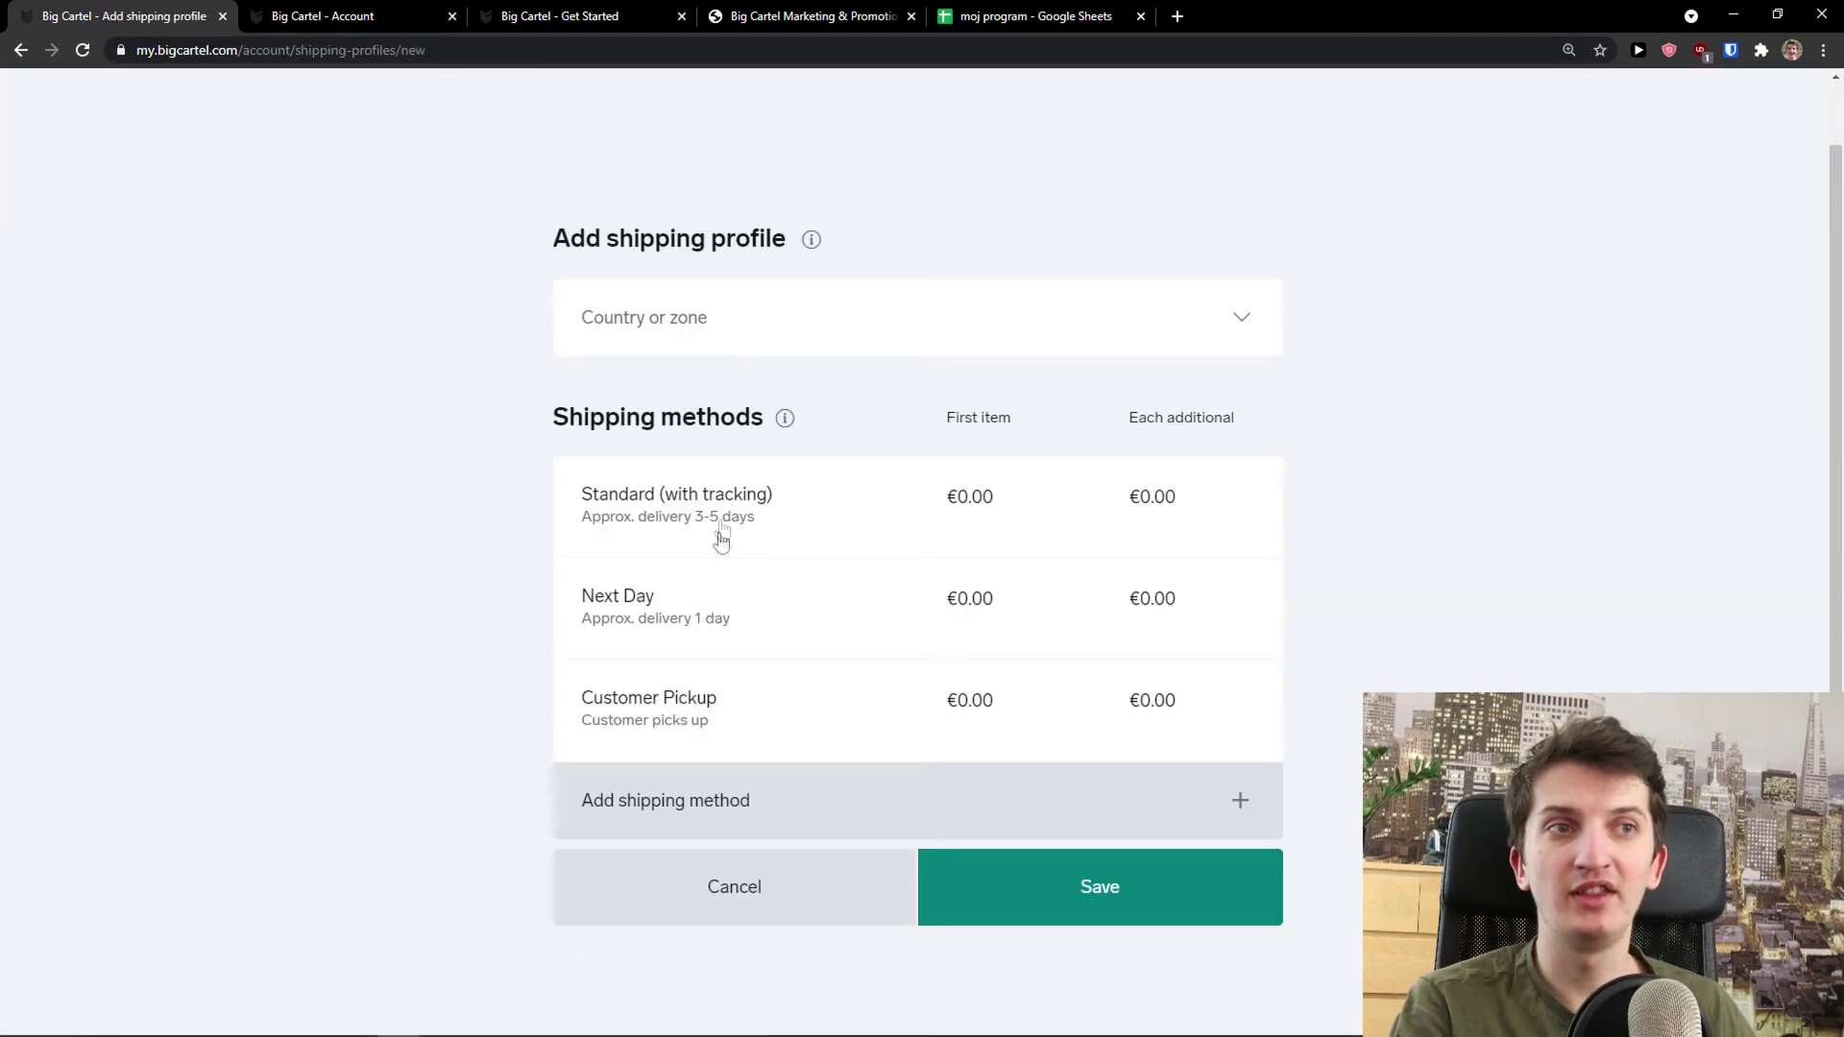
left_click(617, 332)
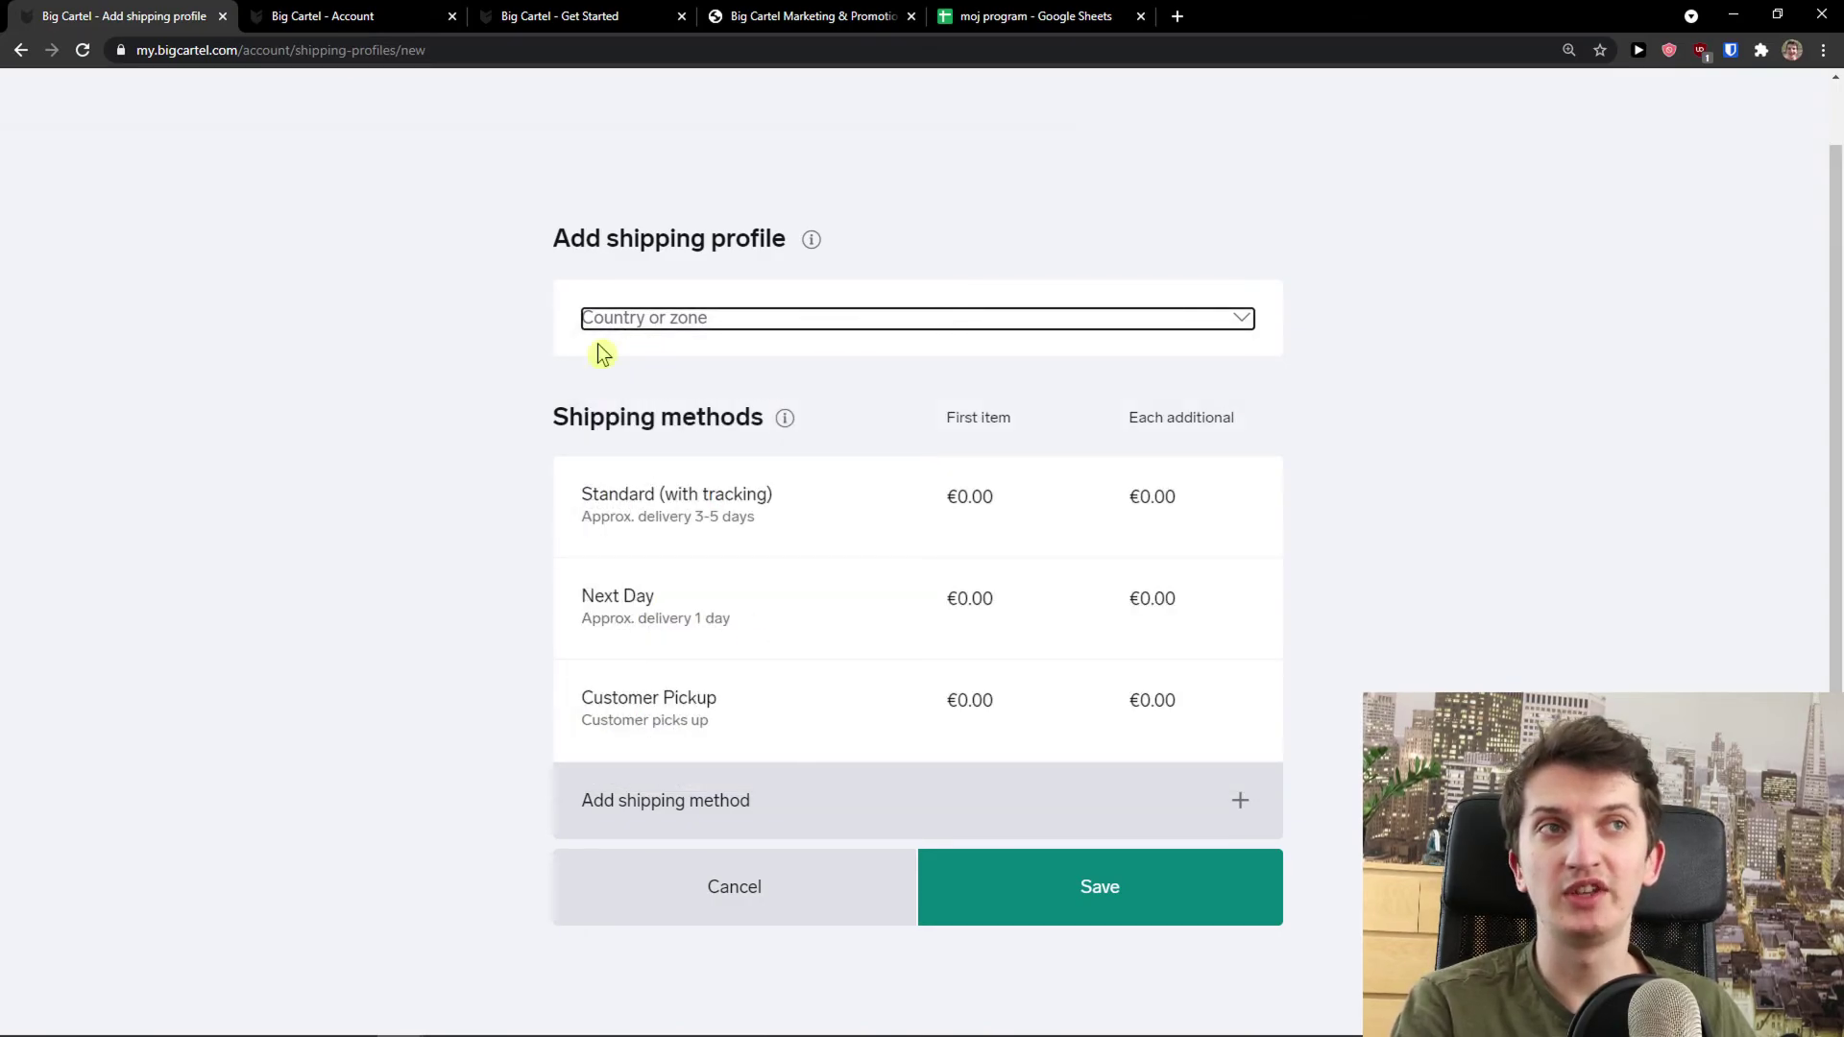
left_click(22, 51)
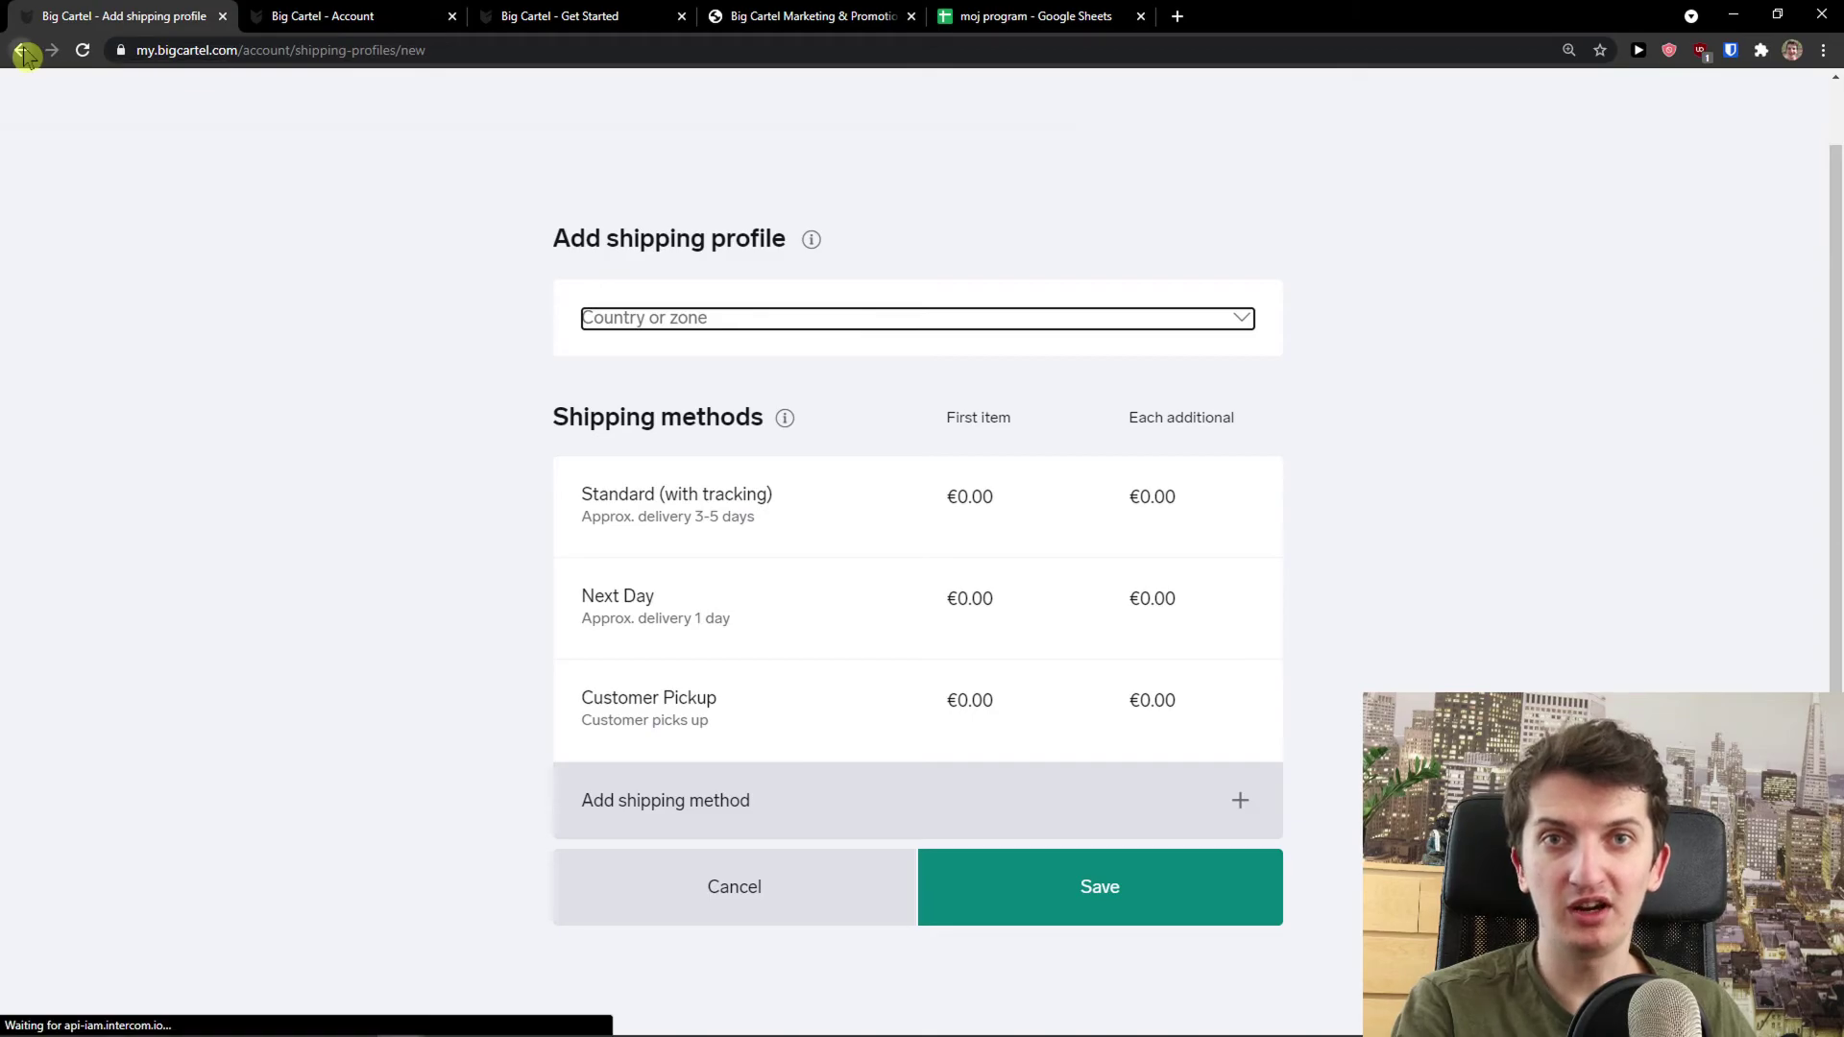
left_click(21, 51)
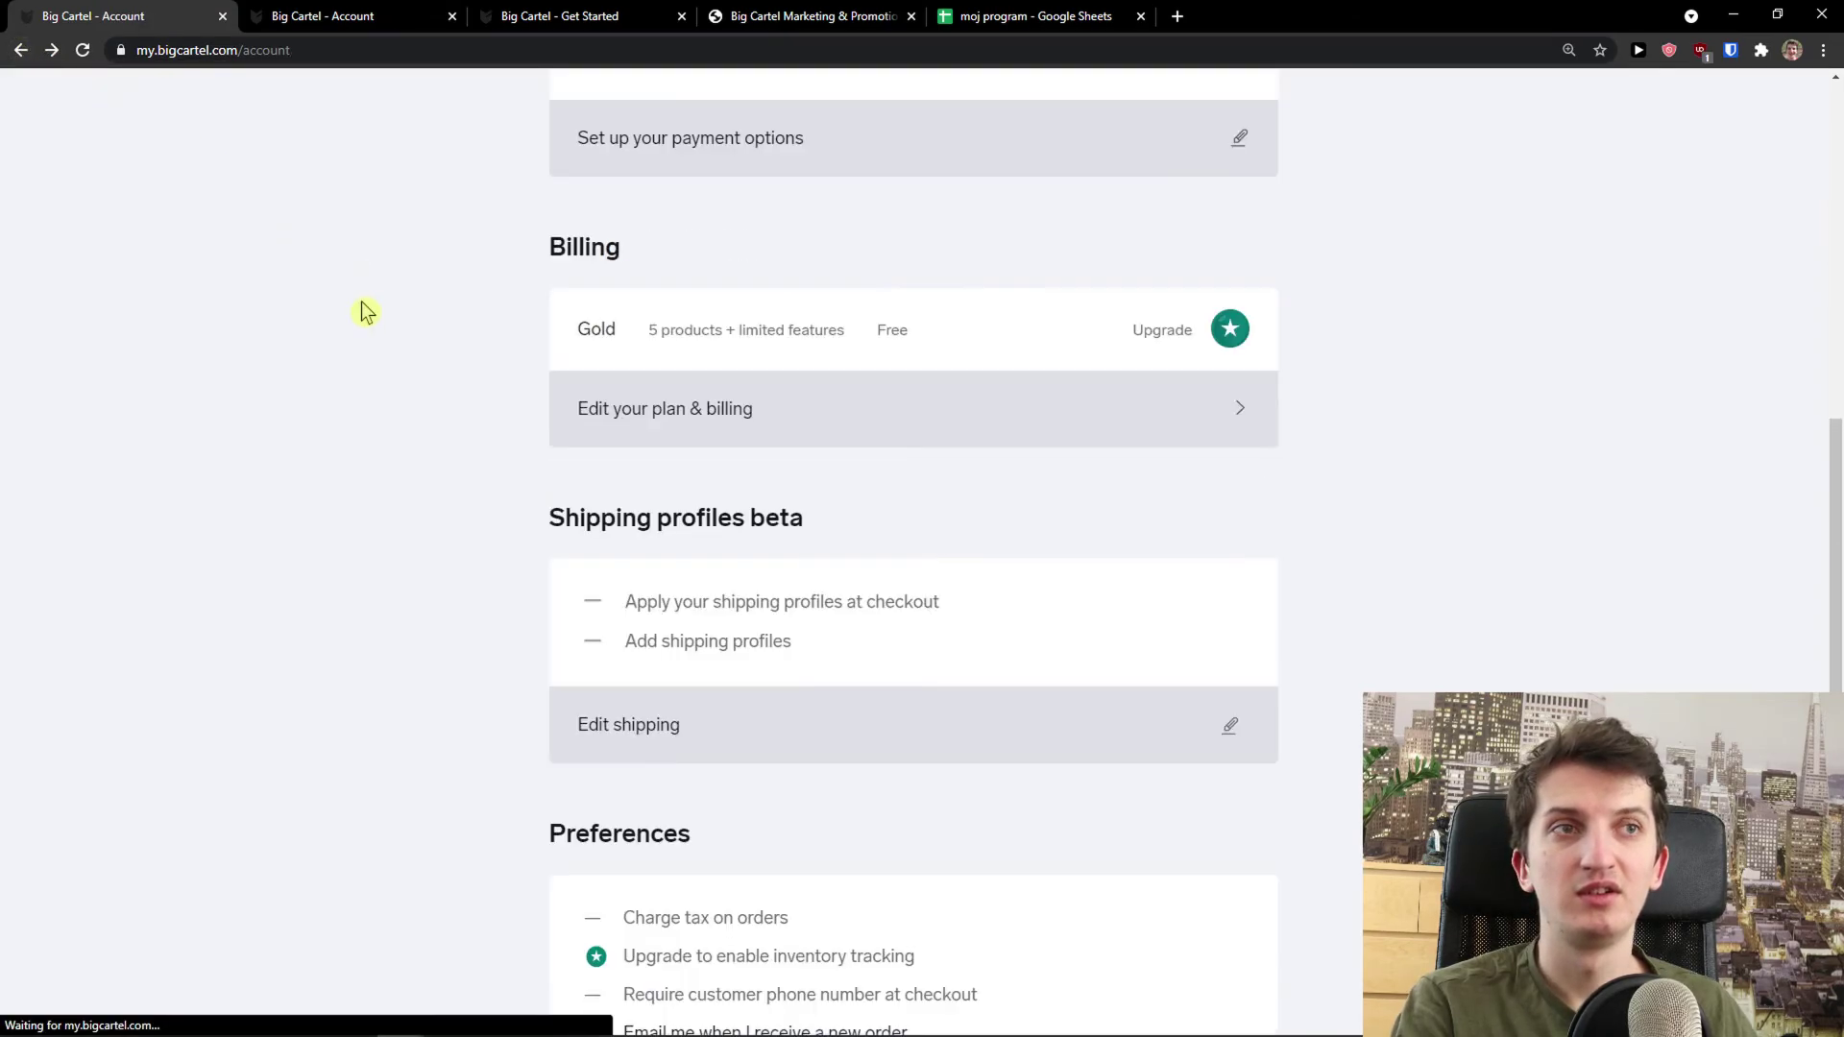
scroll(361, 308, "down", 1)
scroll(346, 296, "down", 1)
scroll(343, 292, "down", 1)
scroll(337, 288, "down", 1)
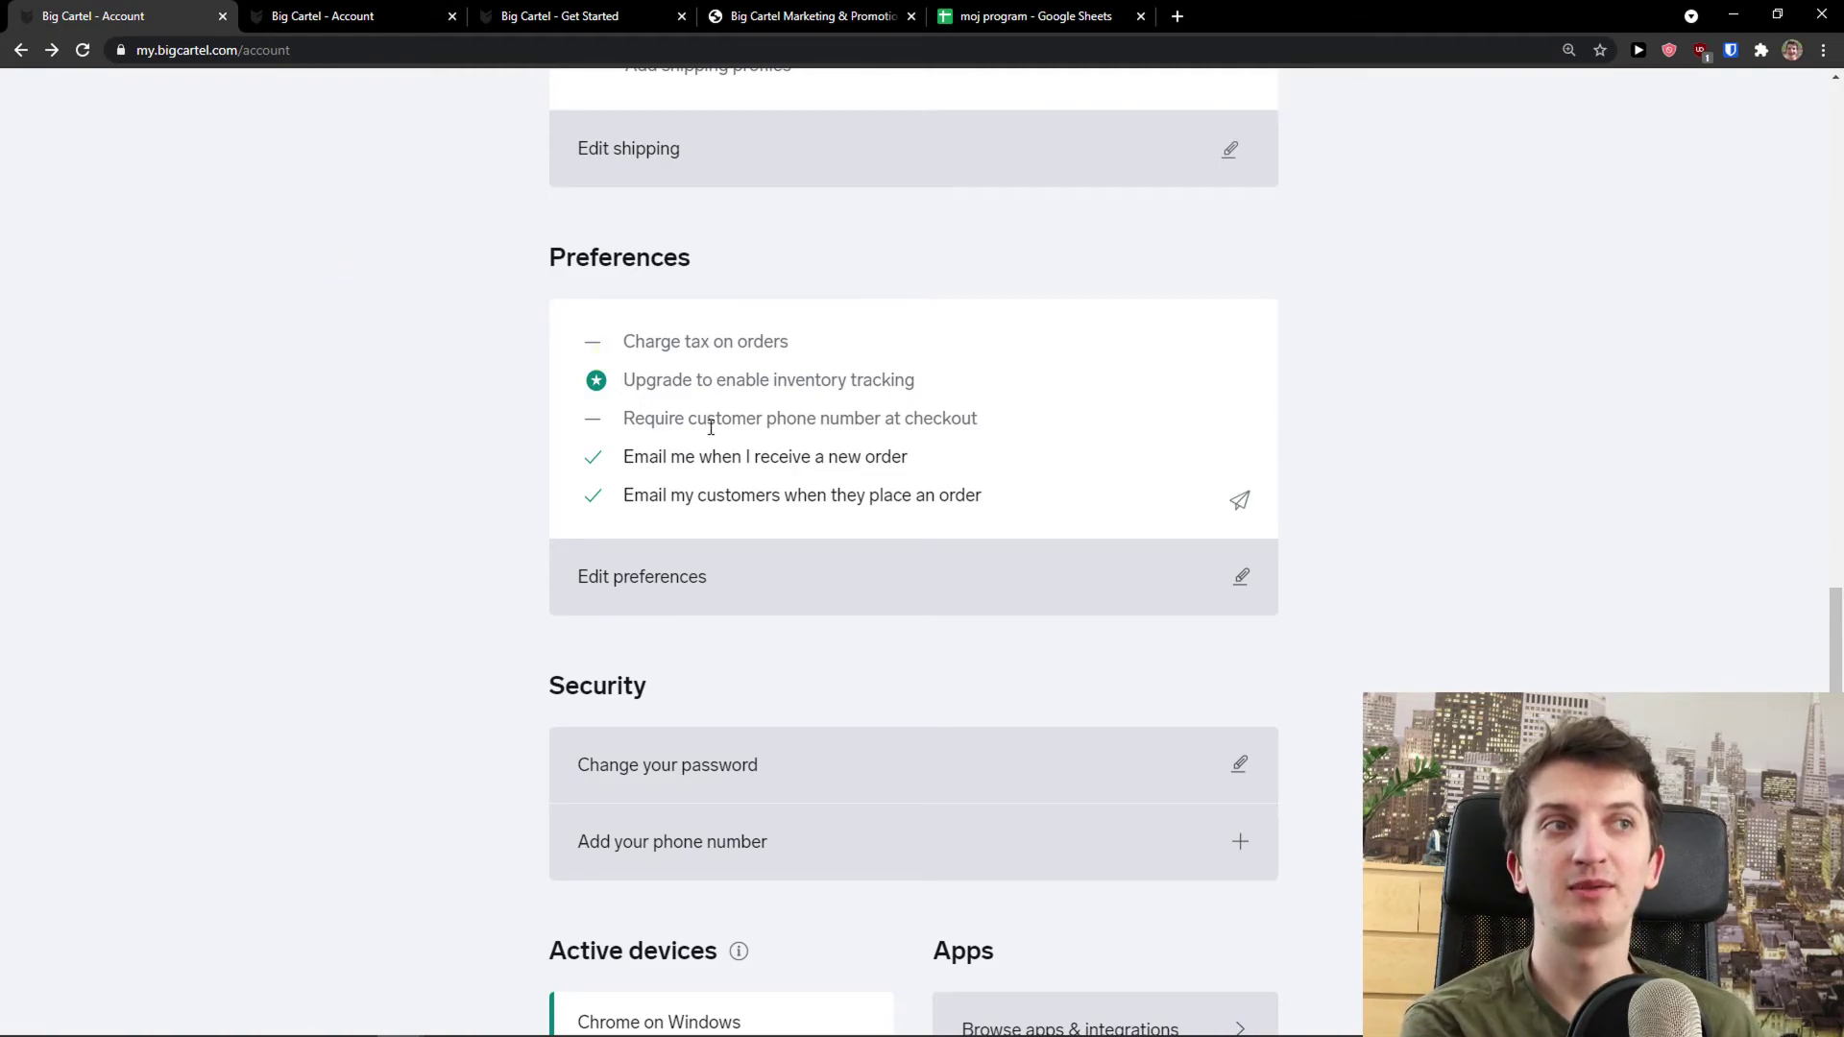
left_click_drag(635, 341, 807, 340)
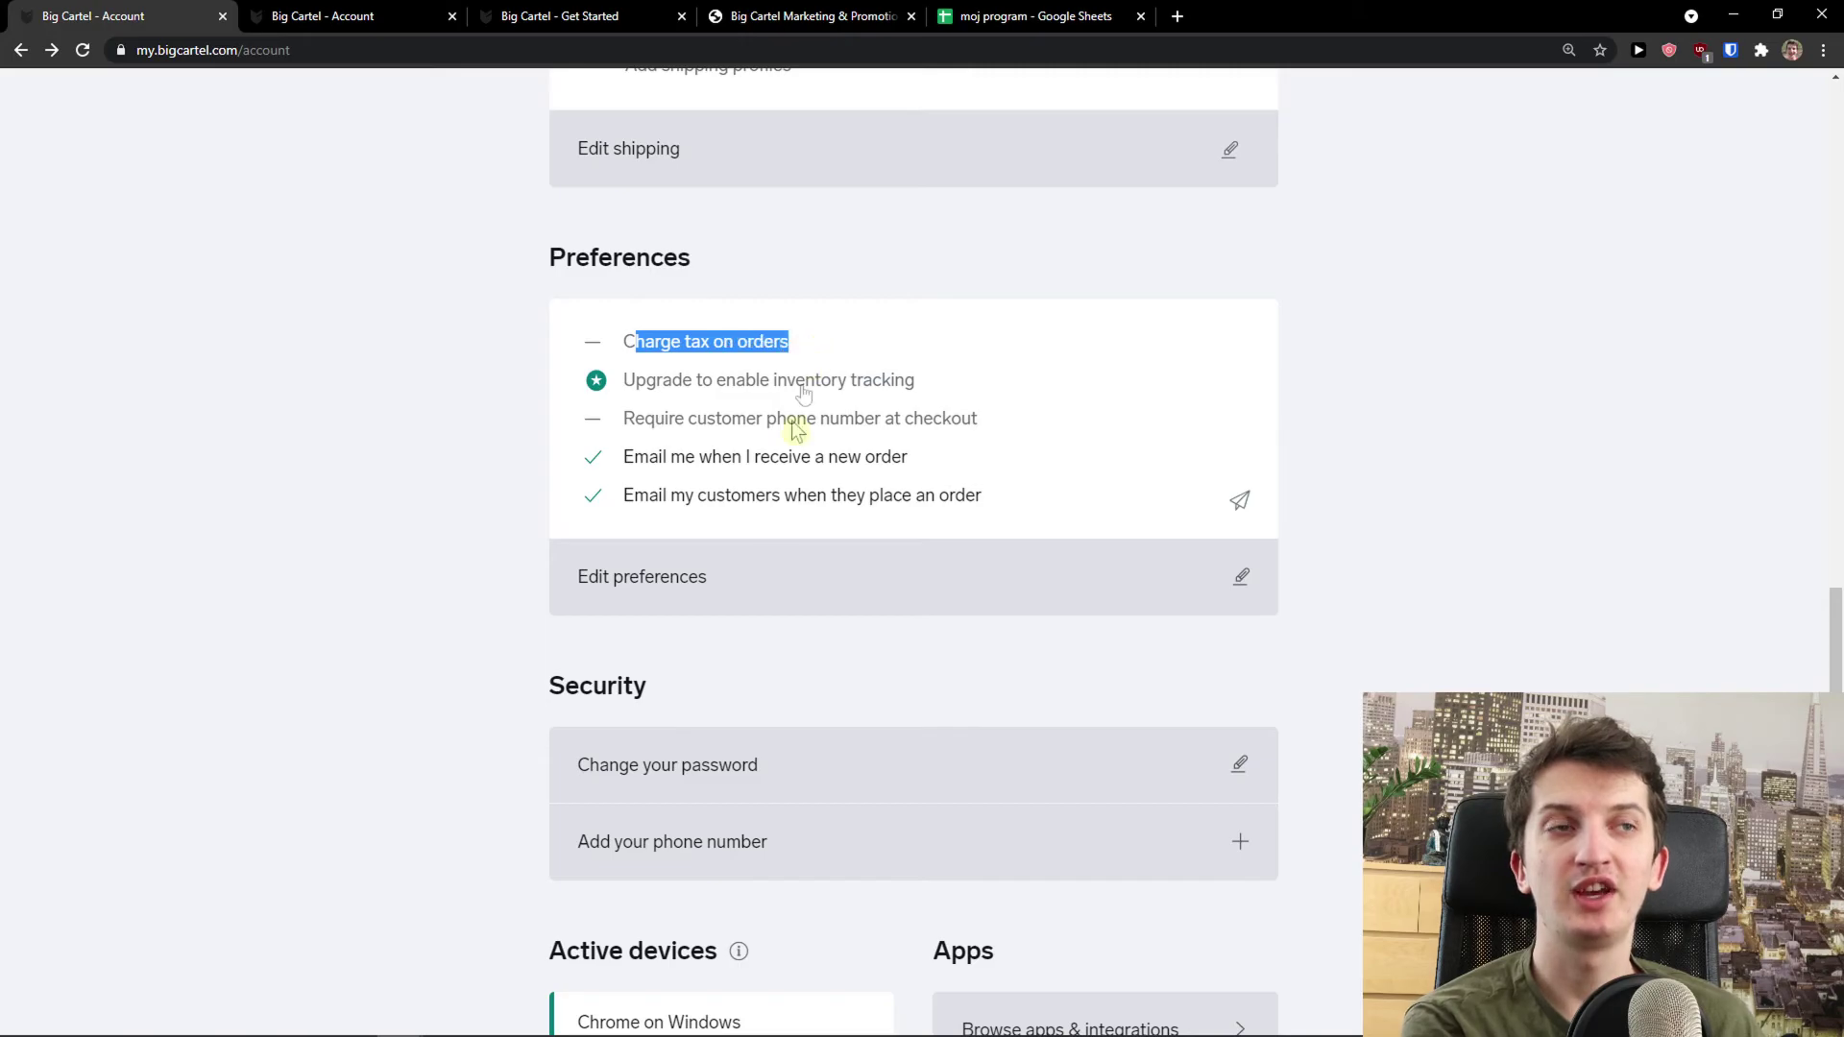
scroll(648, 543, "up", 1)
scroll(640, 542, "down", 1)
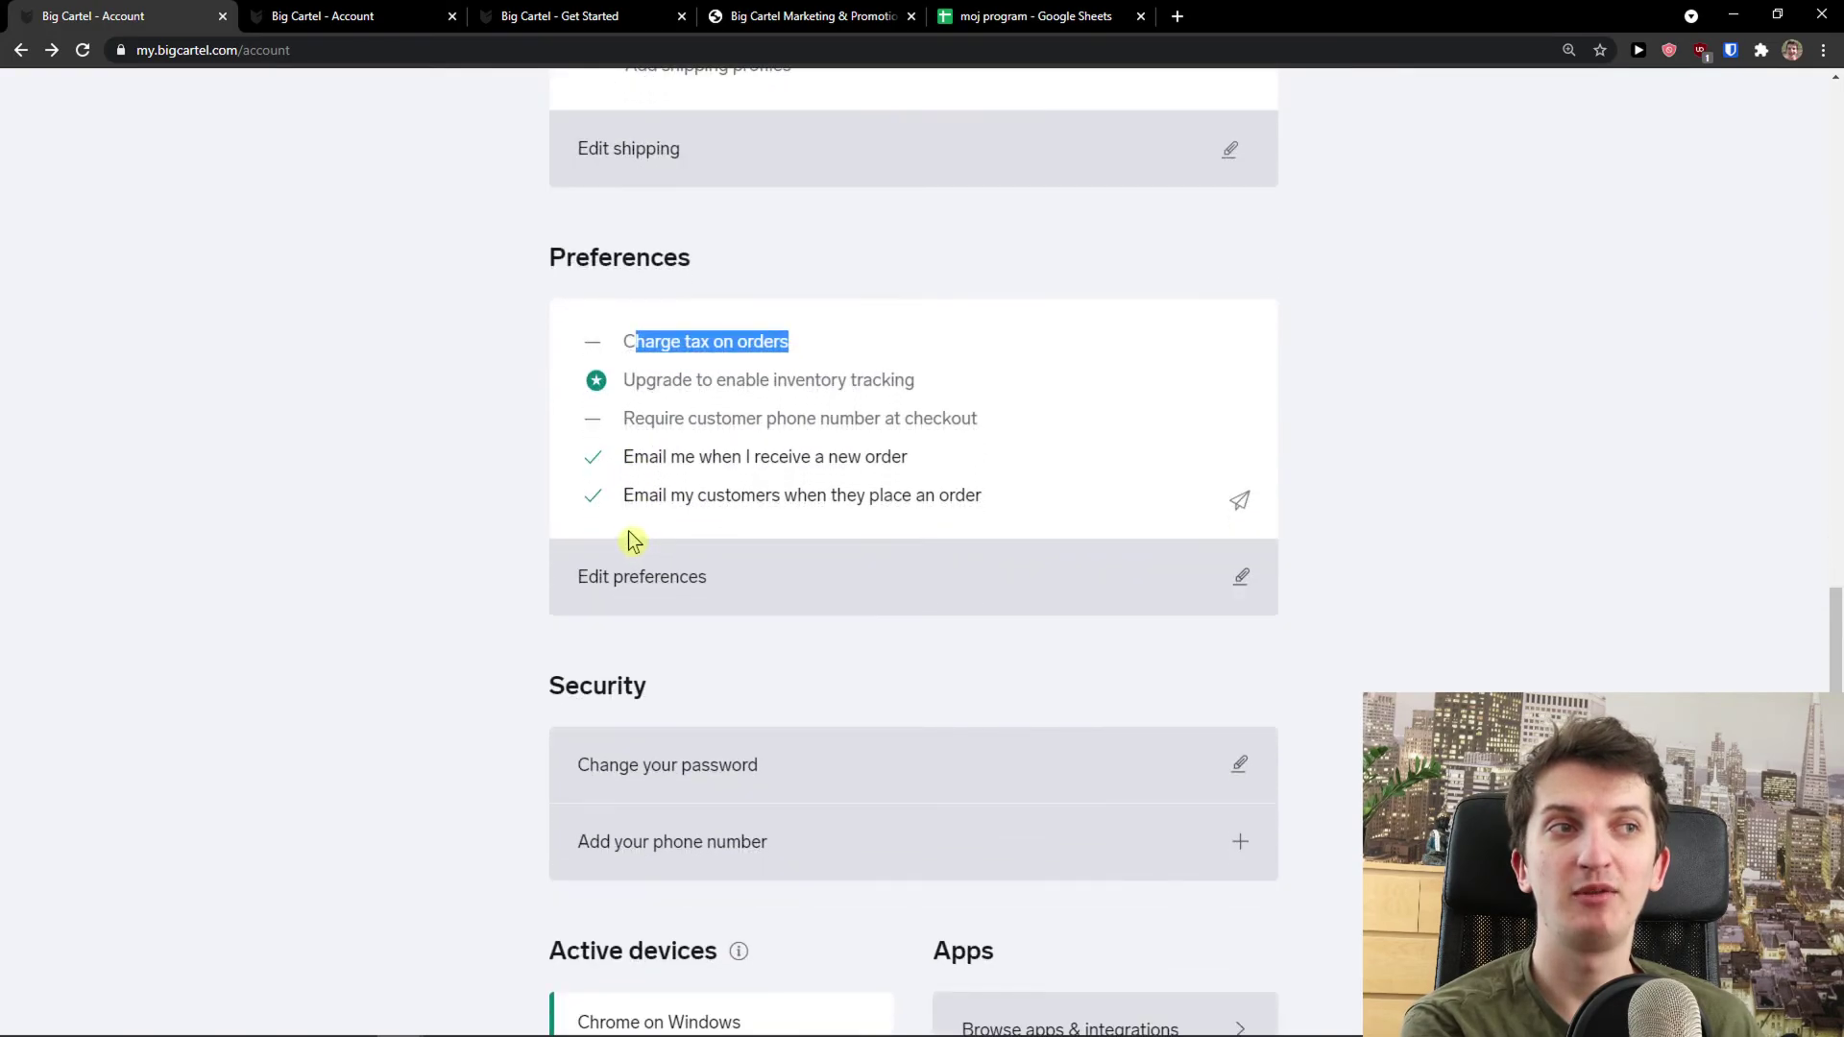
scroll(634, 536, "down", 1)
scroll(625, 531, "down", 1)
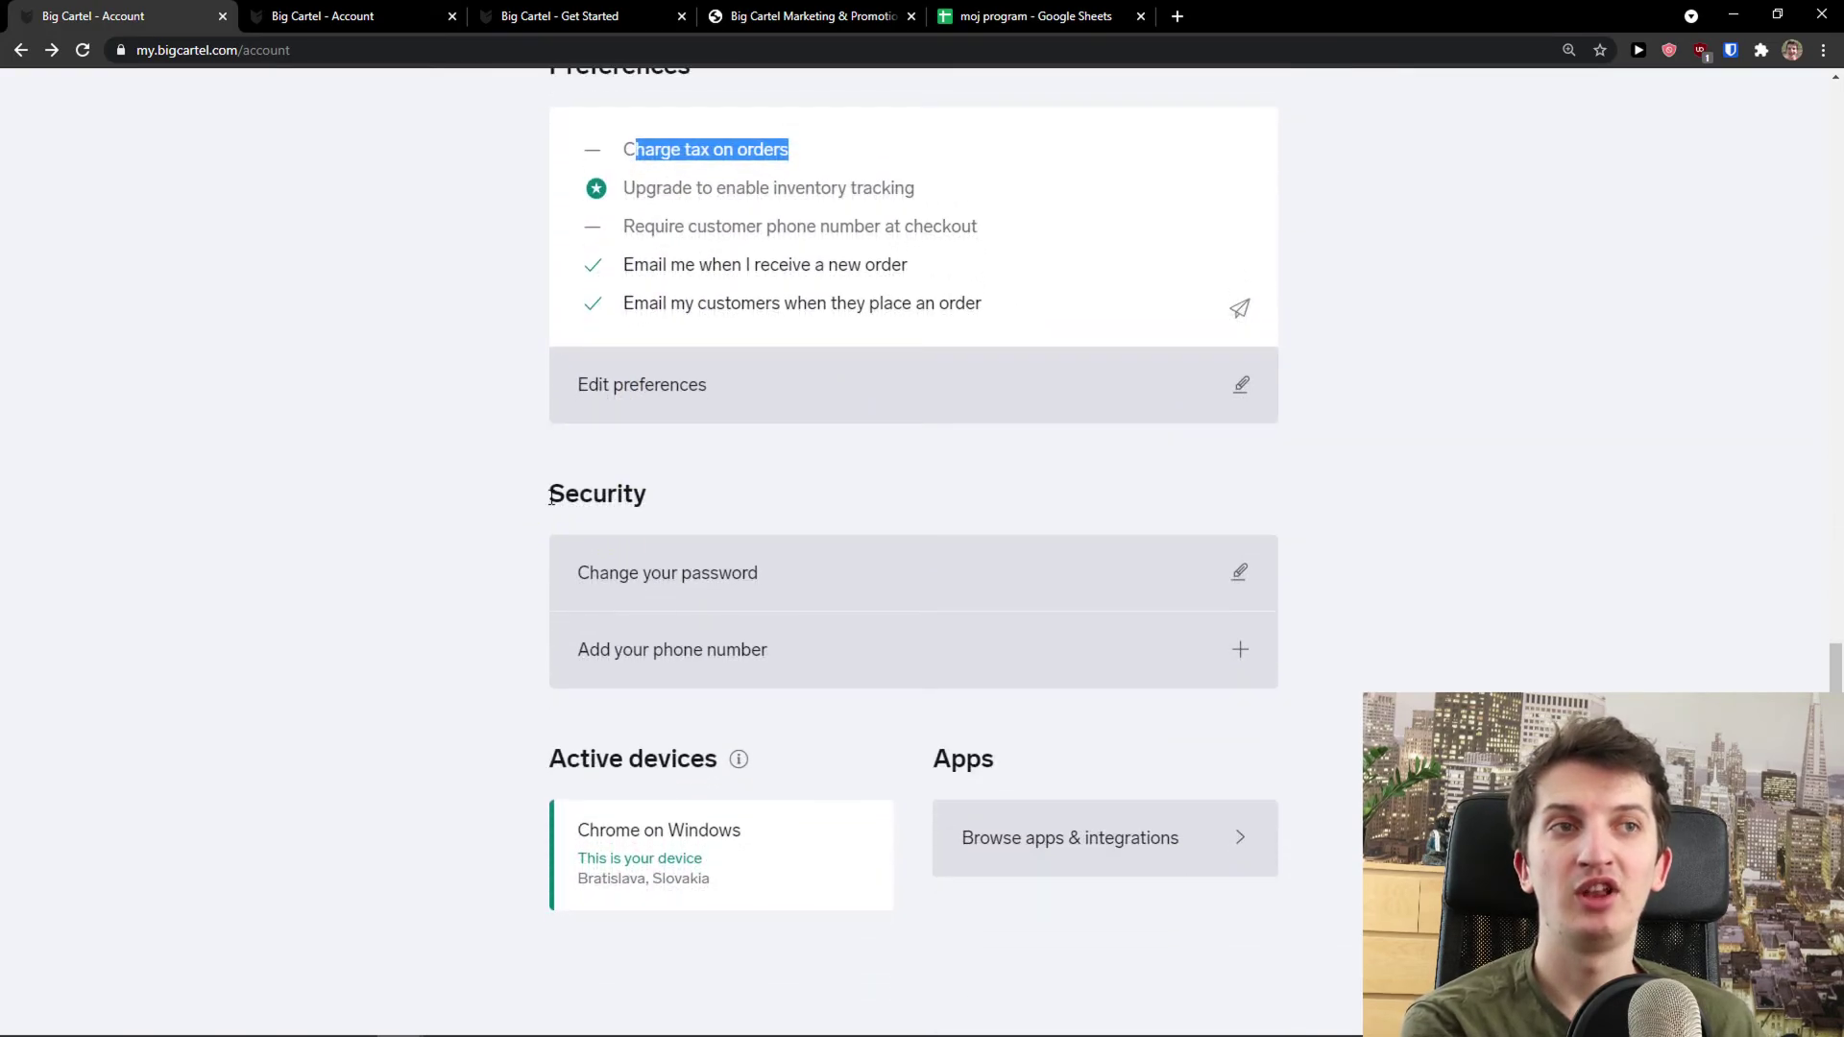
left_click(1297, 801)
scroll(1238, 735, "up", 3)
scroll(1138, 721, "up", 5)
scroll(1076, 753, "up", 5)
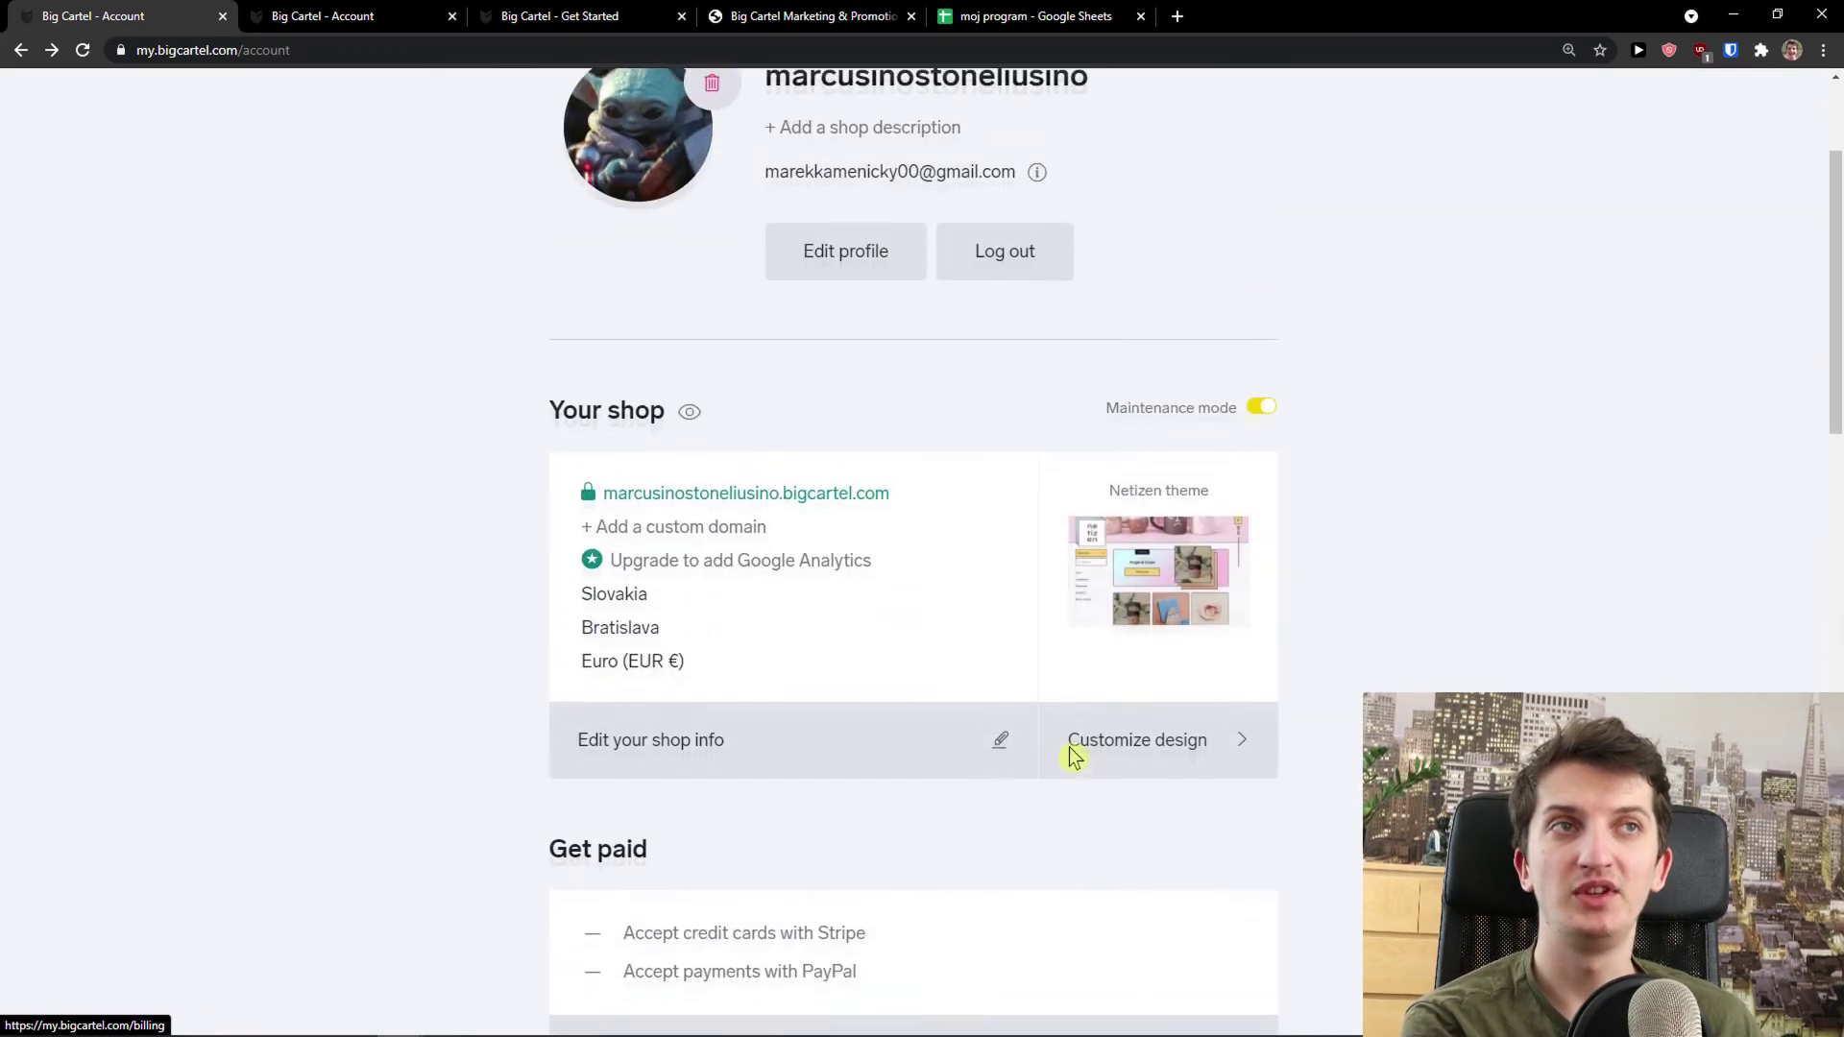
scroll(1076, 750, "up", 2)
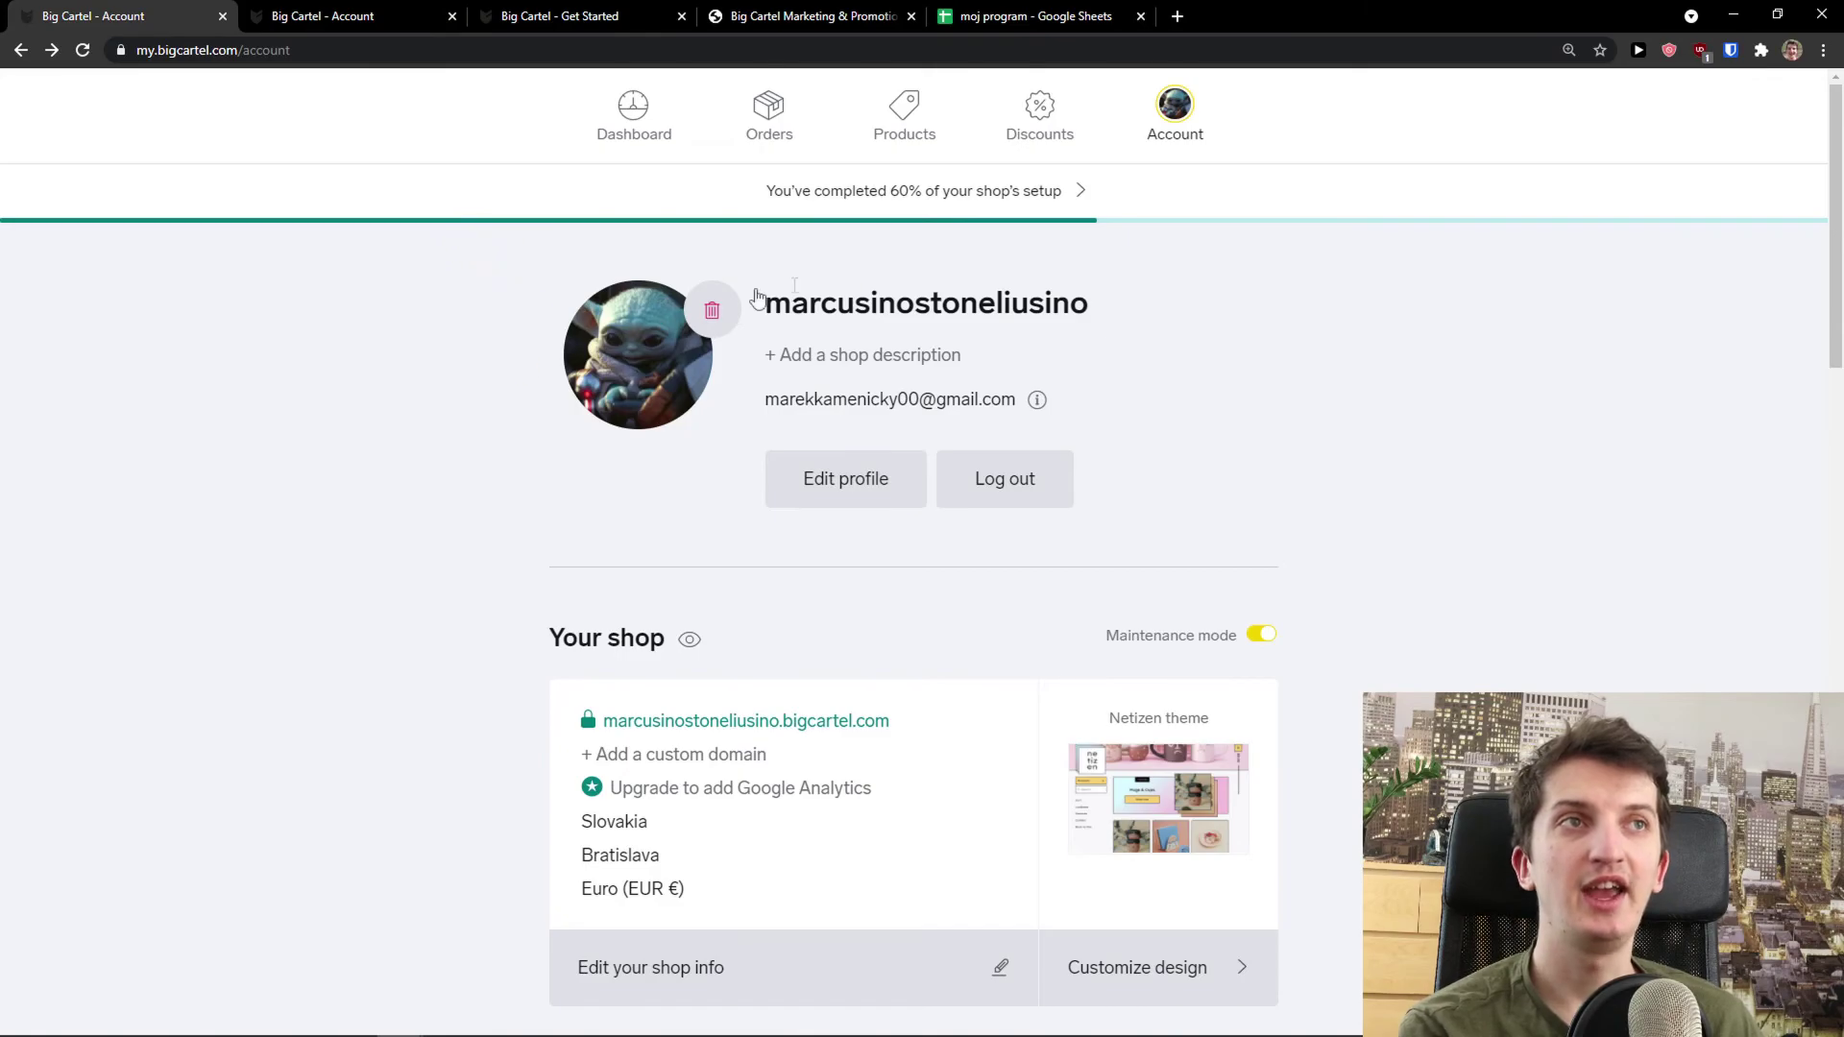
left_click(759, 144)
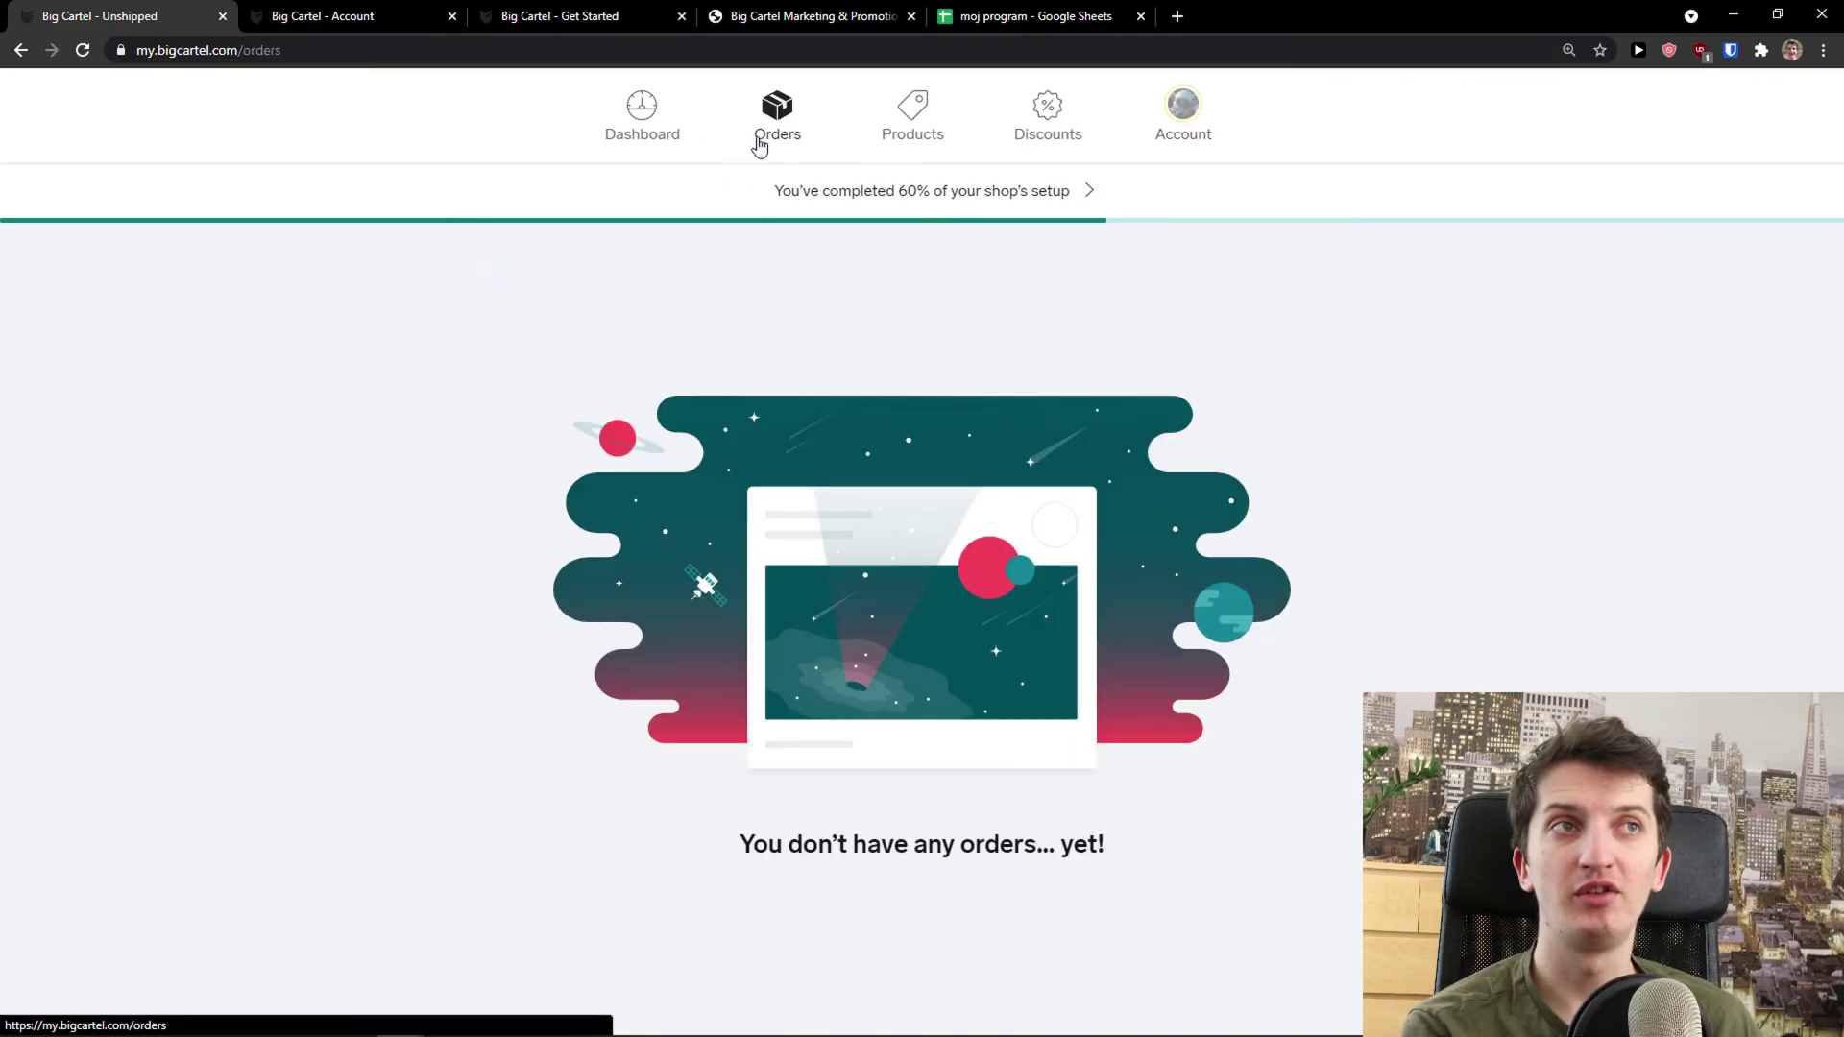
- Visit Dashboard and Products, then end on Discounts listing active code GMG347
left_click(650, 132)
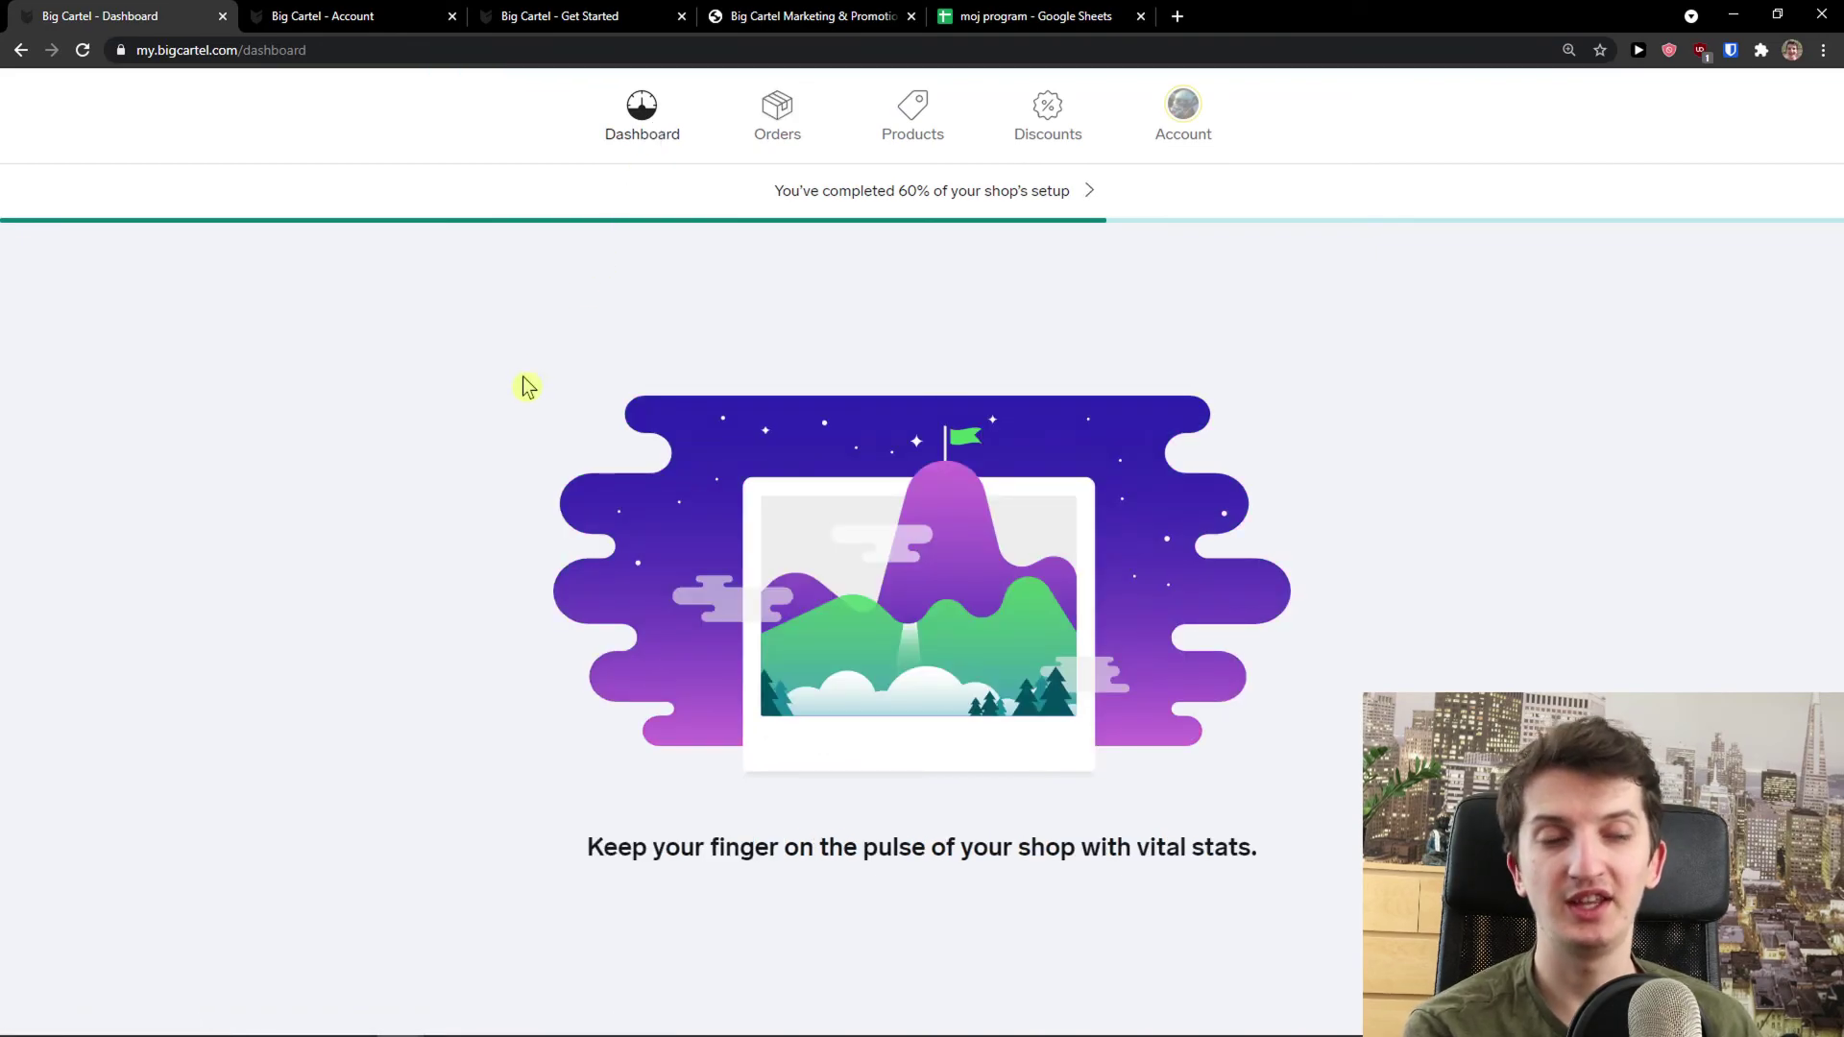
left_click(911, 122)
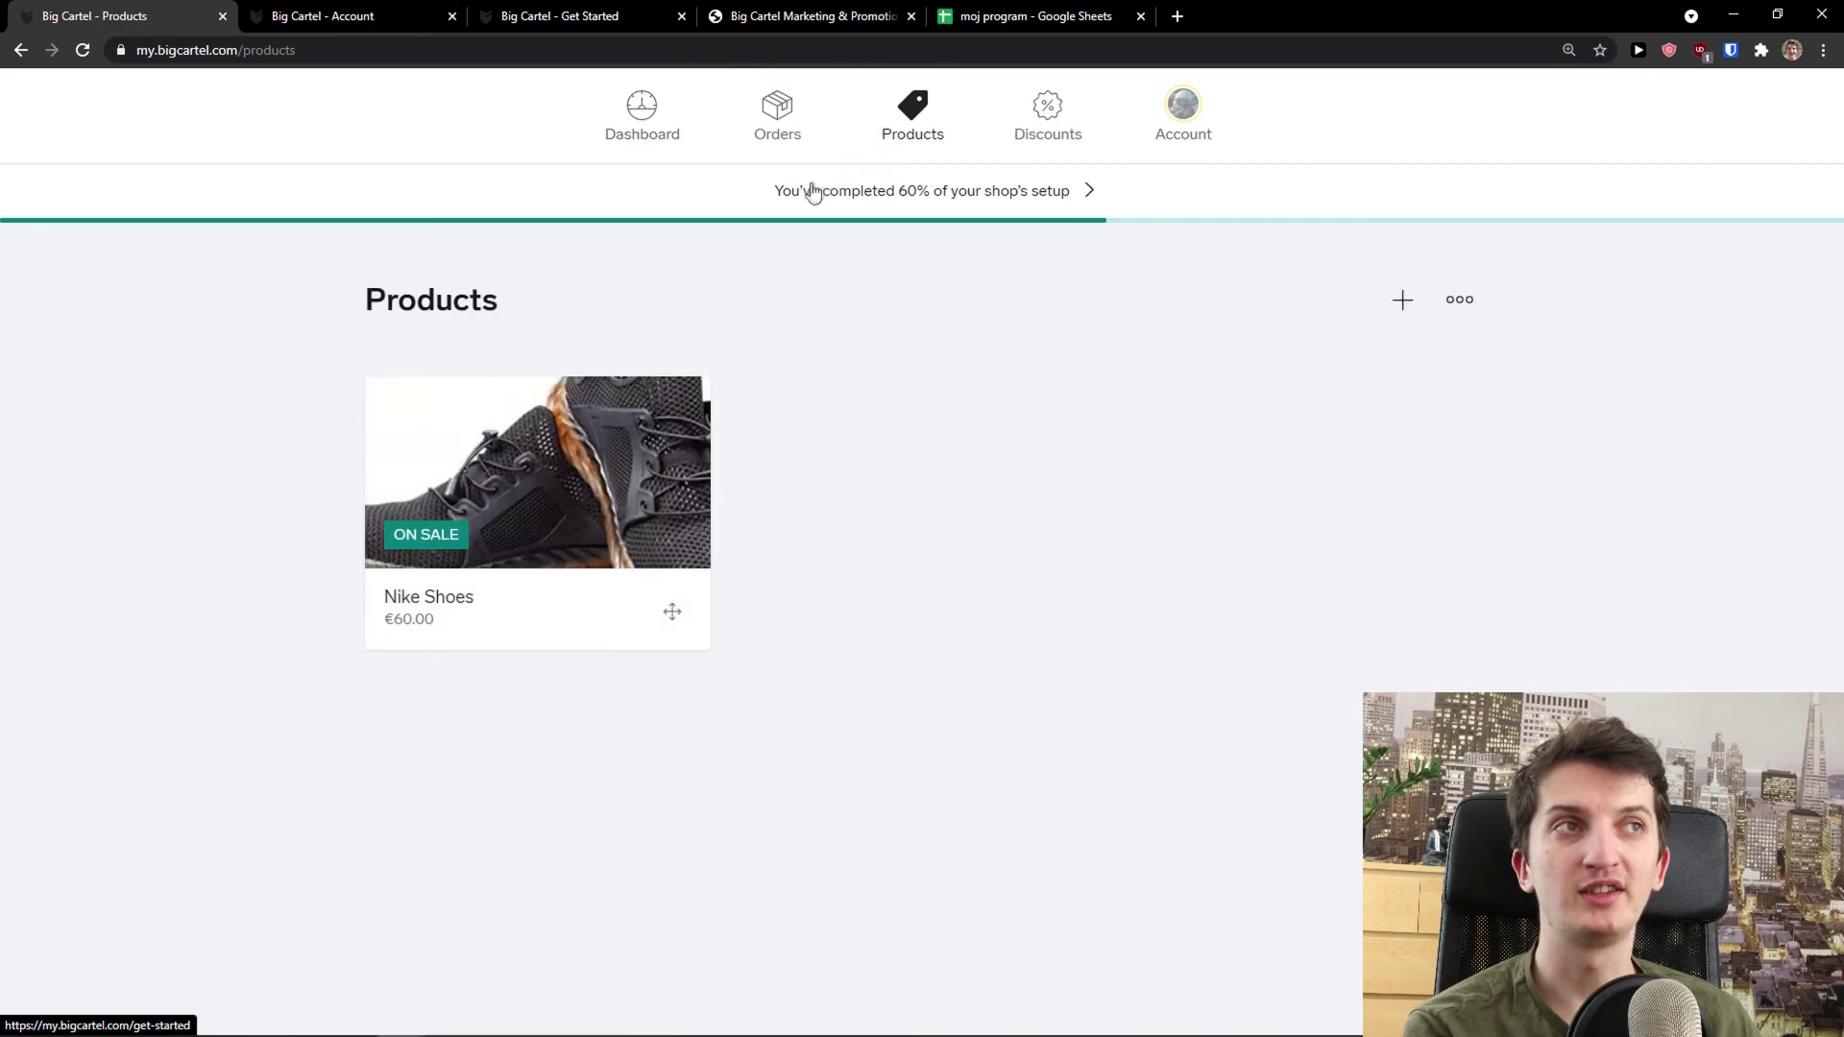
left_click(1050, 133)
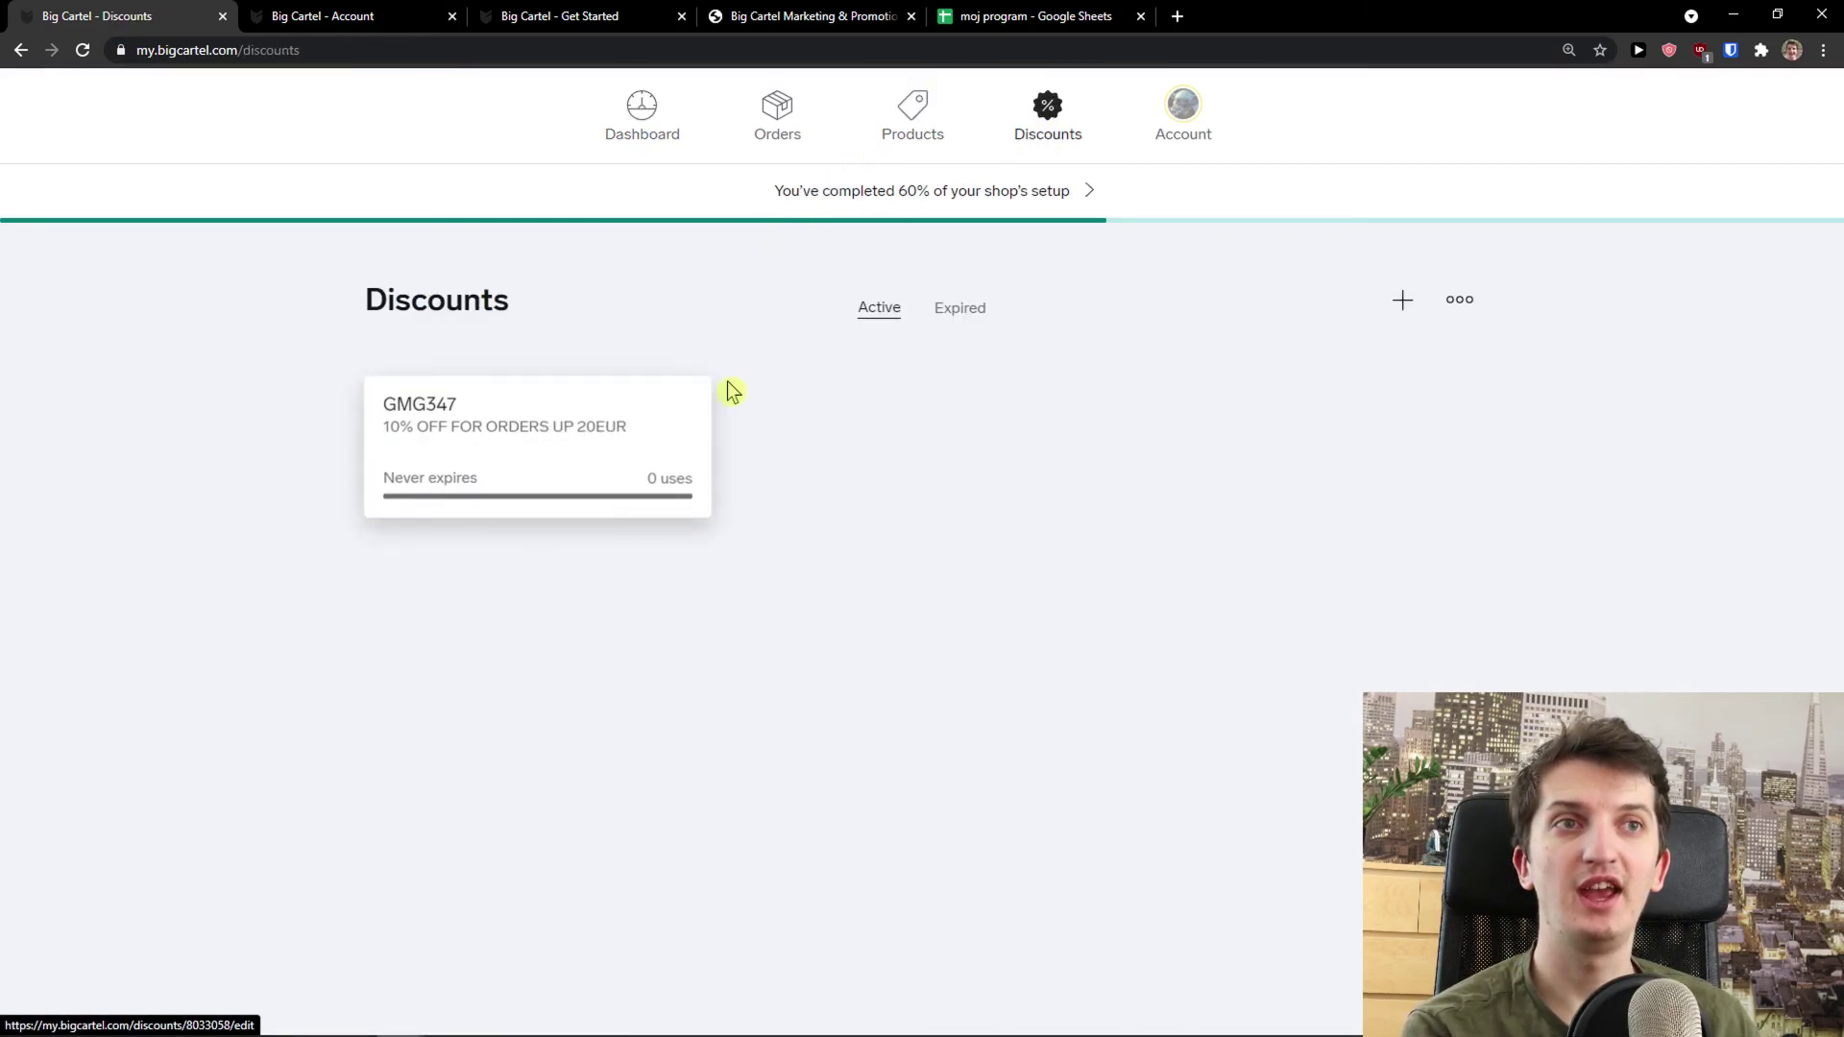